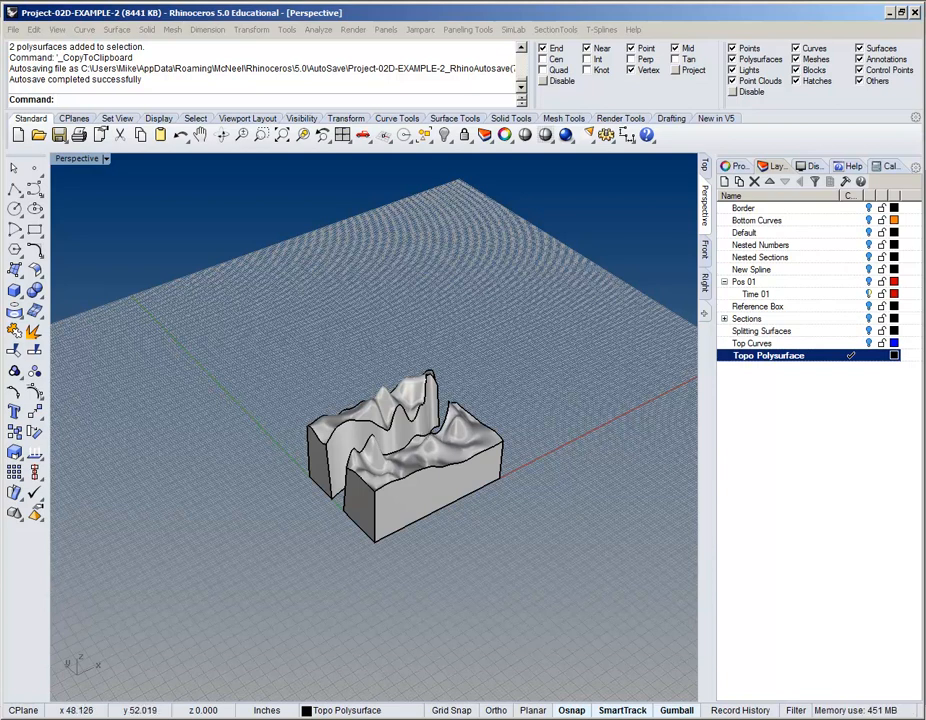
- Compare the sheet layouts in Project-02D-Ground-Sections-Template with the Exercise-02-Ground-Template artboards in Illustrator
{"action": "mouse_move", "coordinate": [86, 1]}
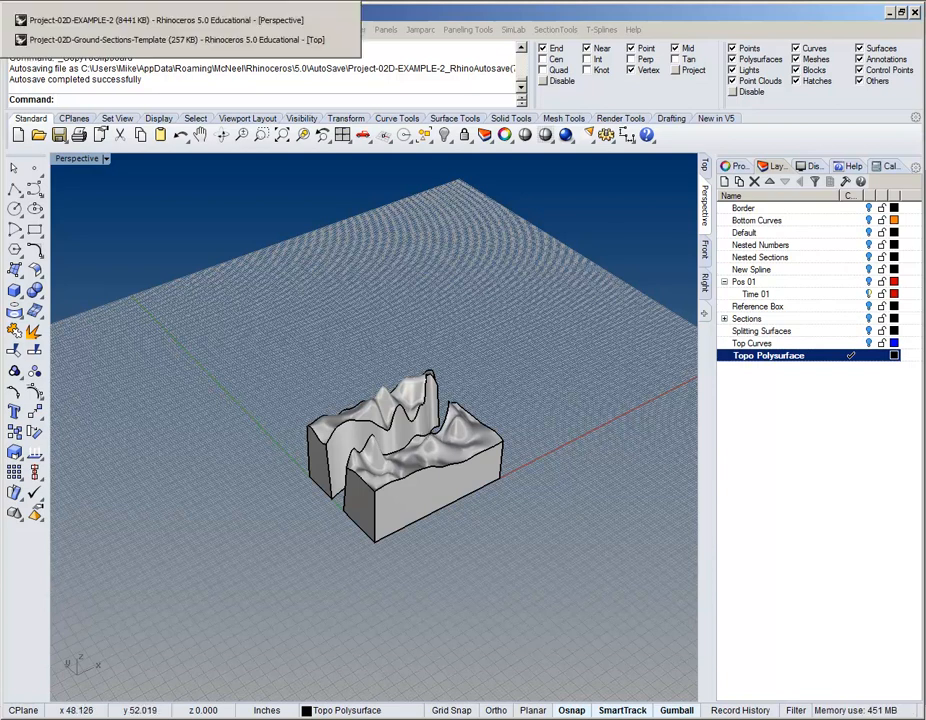
{"action": "left_click", "coordinate": [132, 40]}
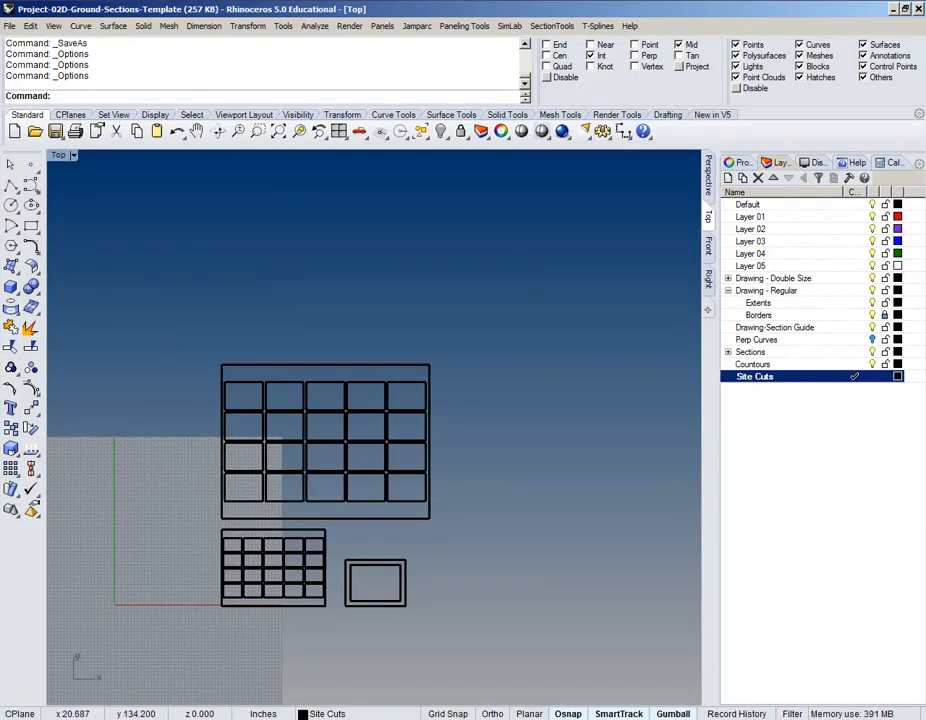
{"action": "left_click", "coordinate": [118, 3]}
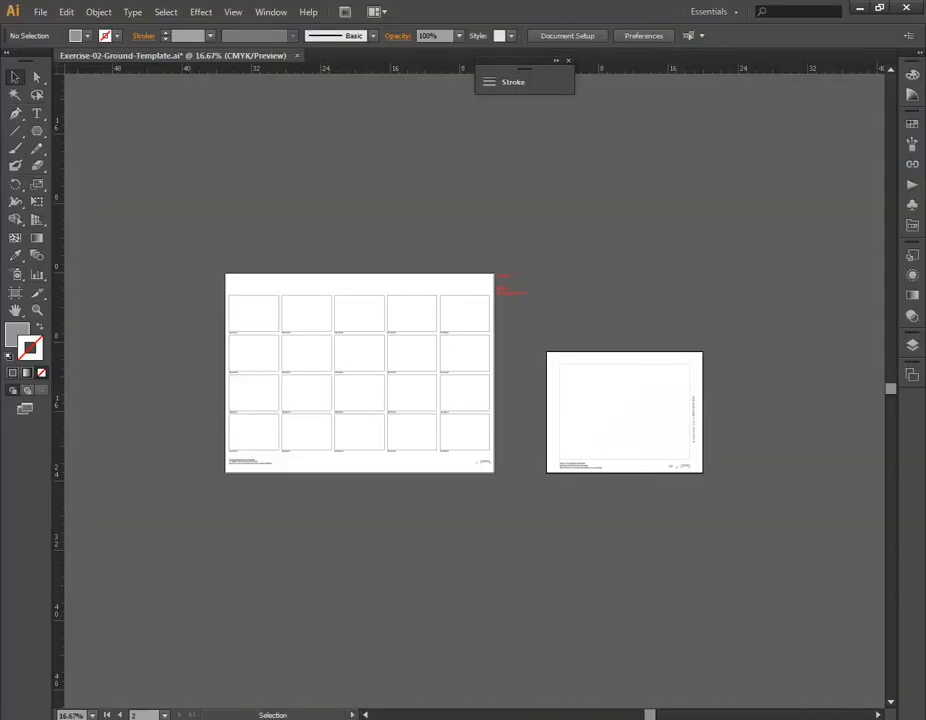
{"action": "mouse_move", "coordinate": [138, 3]}
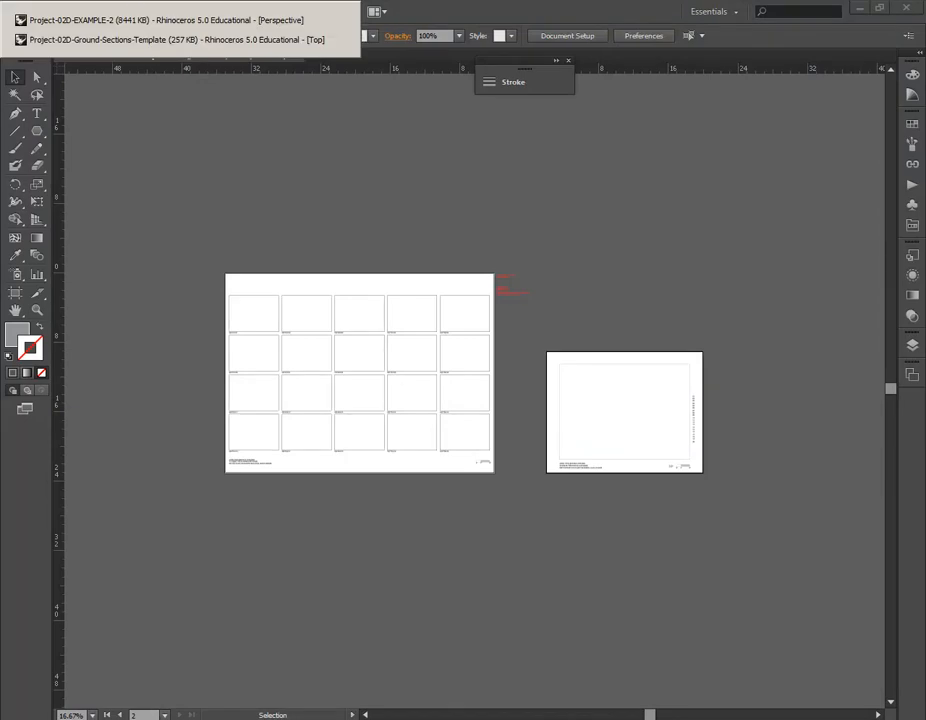
{"action": "left_click", "coordinate": [141, 40]}
{"action": "right_click_drag", "start_coordinate": [362, 519], "coordinate": [537, 465]}
{"action": "scroll", "coordinate": [530, 463], "scroll_direction": "up", "scroll_amount": 6}
{"action": "scroll", "coordinate": [537, 424], "scroll_direction": "down", "scroll_amount": 1}
{"action": "right_click_drag", "start_coordinate": [465, 413], "coordinate": [490, 422]}
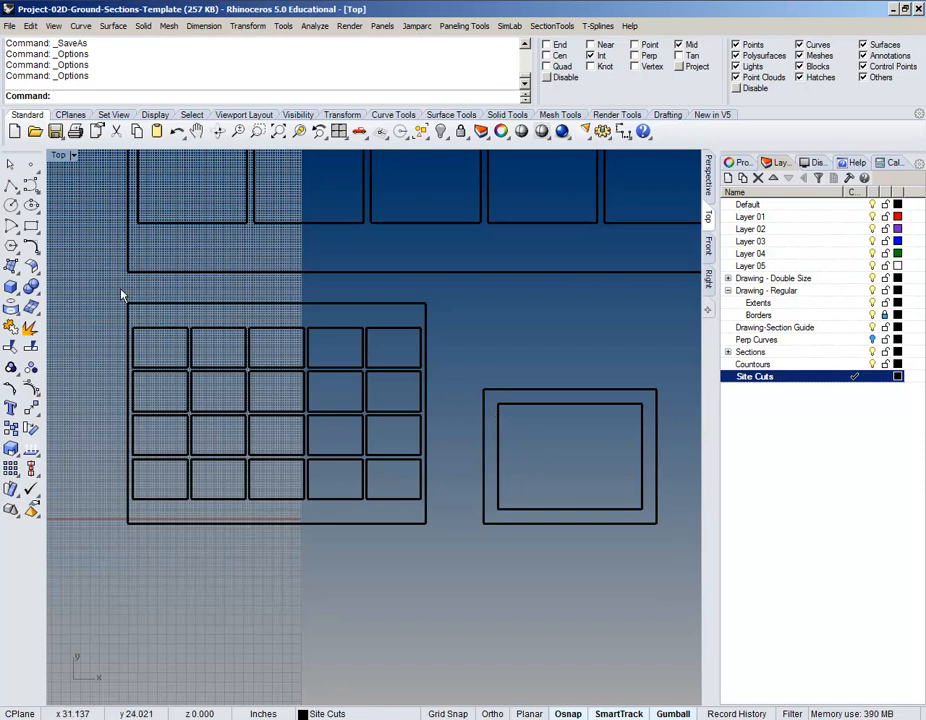
- Check the extents of the small multi-frame sheet and unlock the Borders layer under Drawing - Regular
{"action": "left_click_drag", "start_coordinate": [124, 298], "coordinate": [446, 572]}
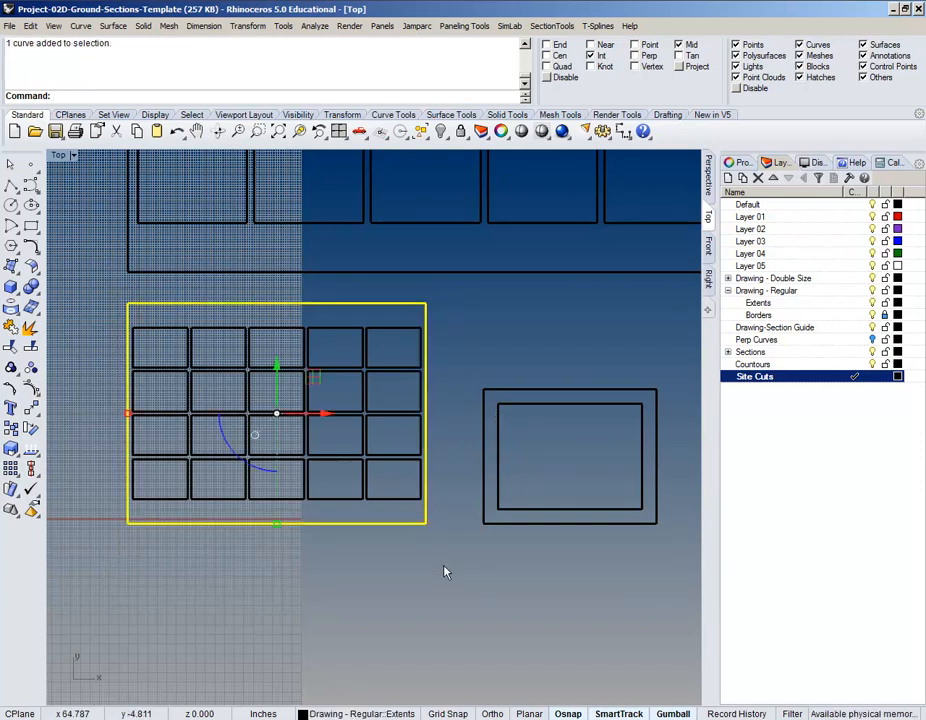
{"action": "left_click", "coordinate": [519, 335]}
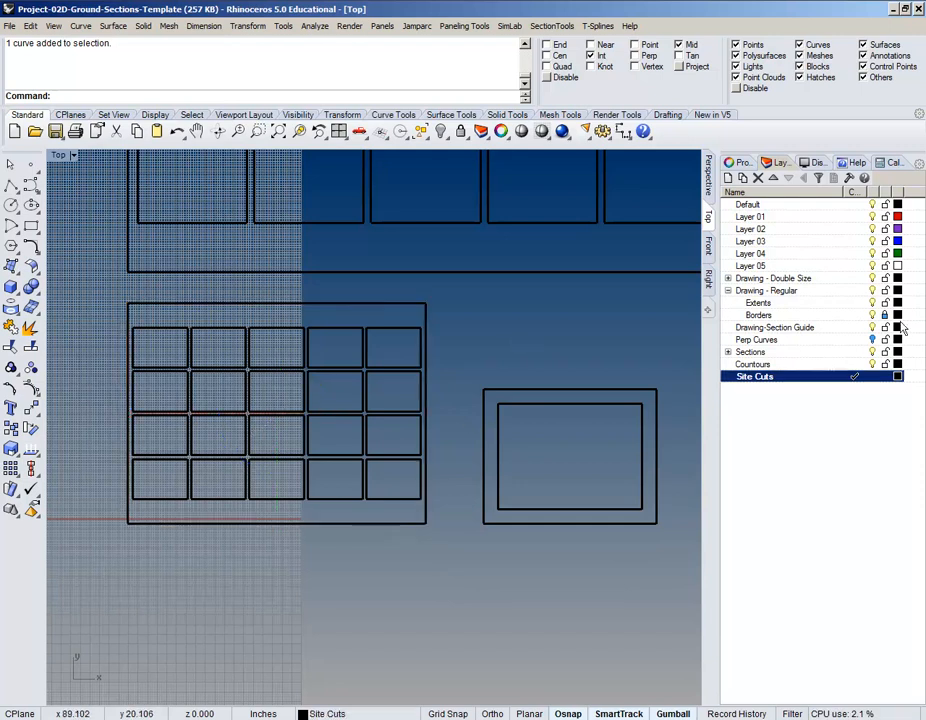
{"action": "left_click", "coordinate": [878, 316]}
- Examine the single-drawing sheet with its border and the extents of the double-size sheet
{"action": "left_click_drag", "start_coordinate": [458, 366], "coordinate": [678, 558]}
{"action": "left_click", "coordinate": [531, 275]}
{"action": "scroll", "coordinate": [557, 490], "scroll_direction": "down", "scroll_amount": 4}
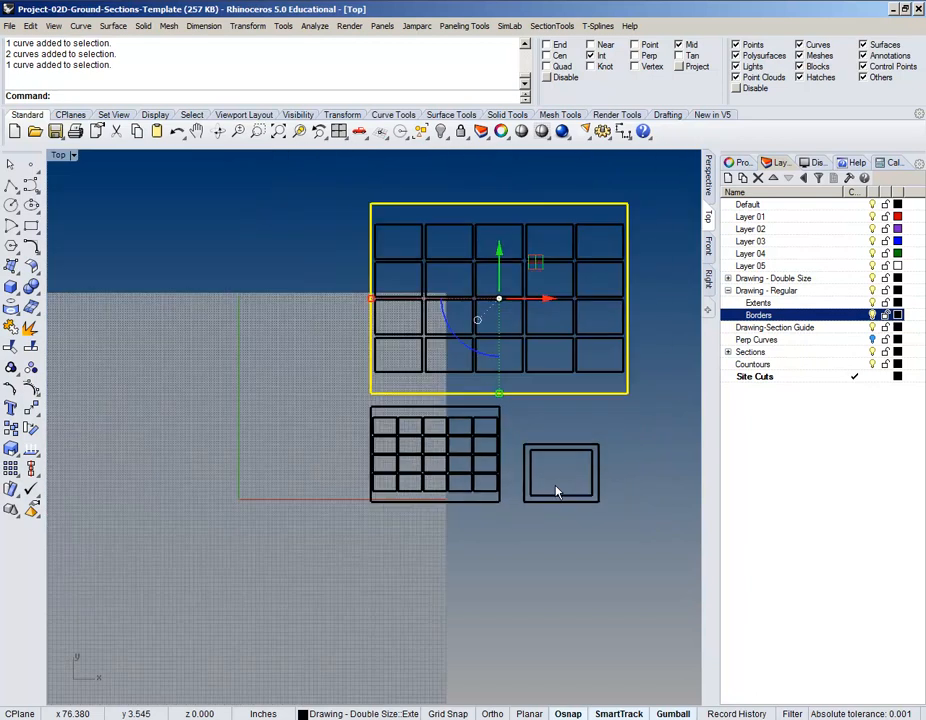
{"action": "left_click", "coordinate": [577, 415]}
{"action": "scroll", "coordinate": [580, 480], "scroll_direction": "up", "scroll_amount": 4}
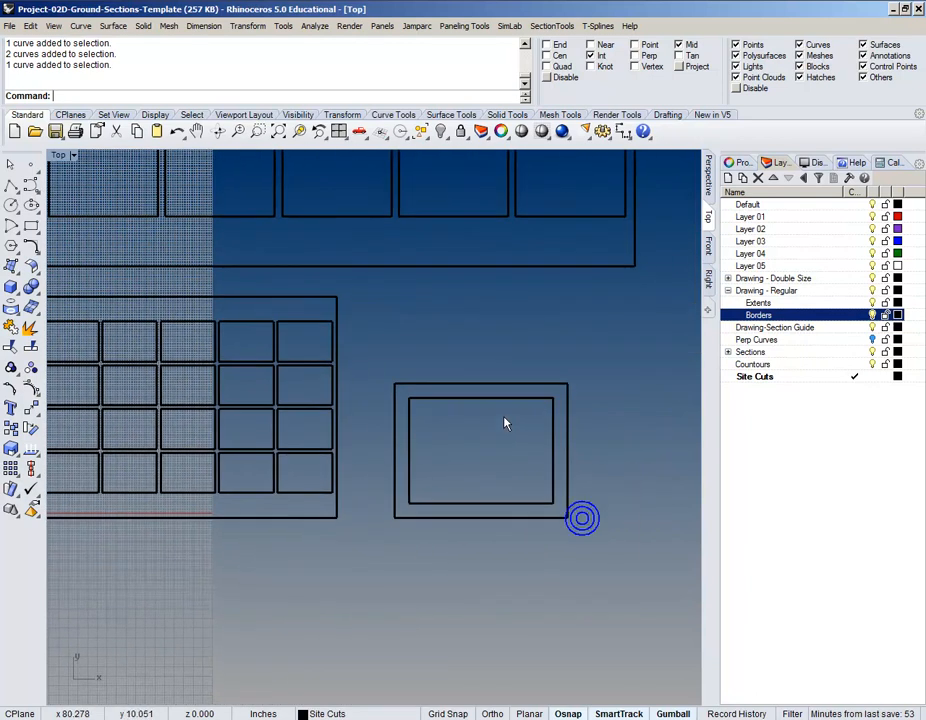
{"action": "scroll", "coordinate": [506, 425], "scroll_direction": "up", "scroll_amount": 2}
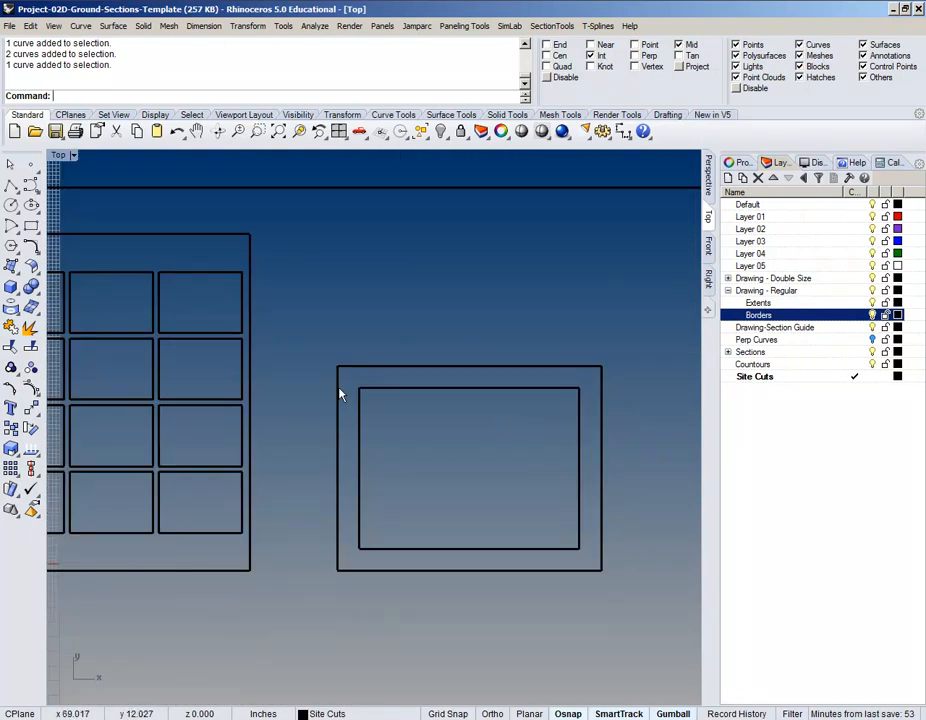
{"action": "scroll", "coordinate": [577, 294], "scroll_direction": "down", "scroll_amount": 4}
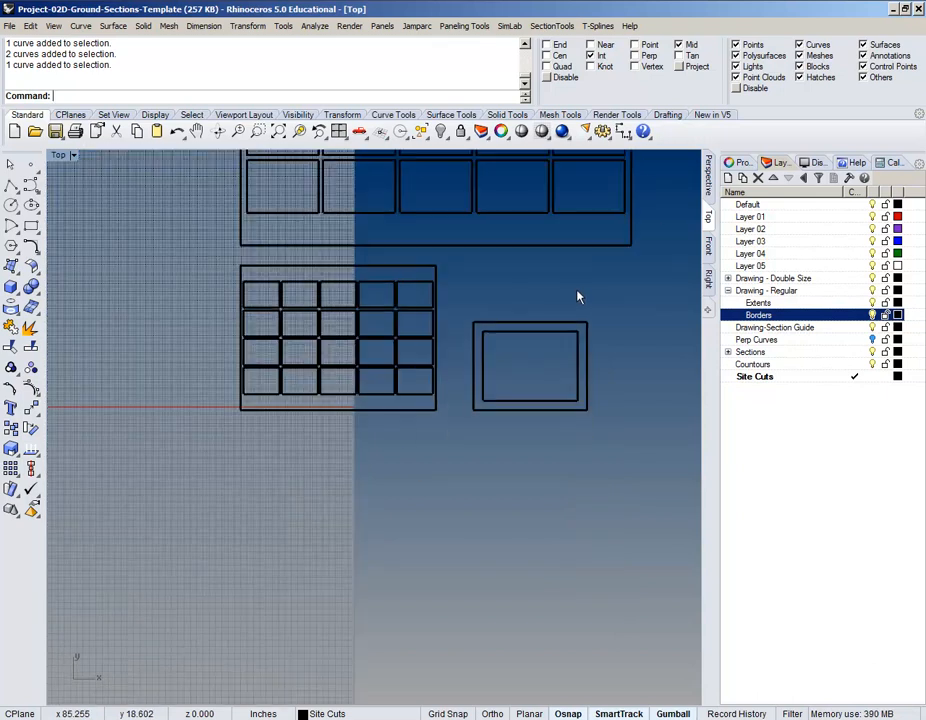
{"action": "right_click_drag", "start_coordinate": [575, 290], "coordinate": [587, 438]}
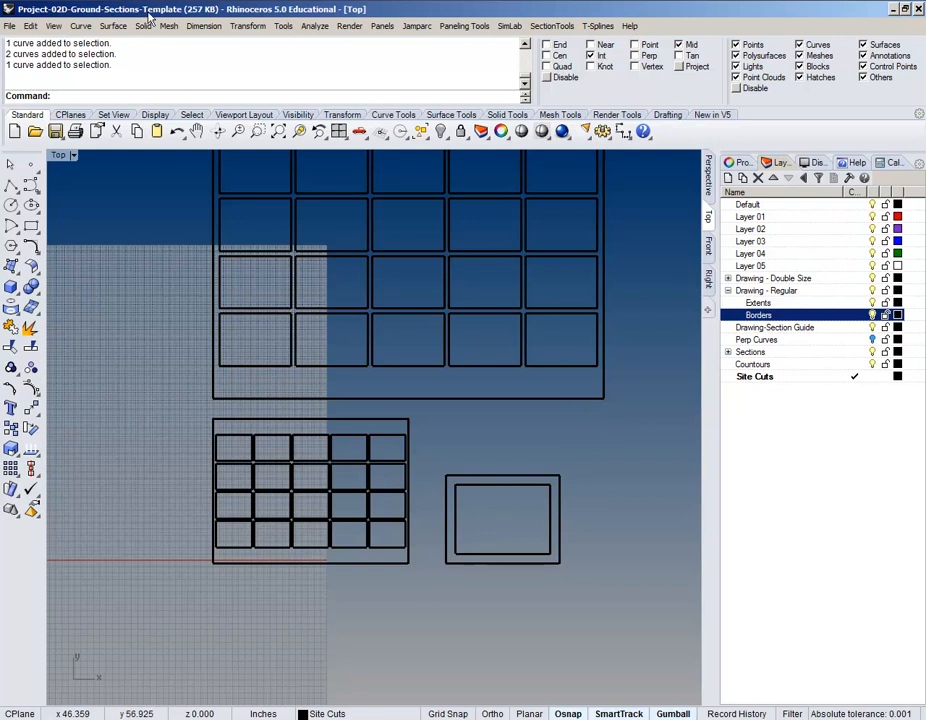
- Switch to Illustrator to review the matching artboards, and return to the Rhino sections template to view all sheets
{"action": "key", "text": "alt+Tab"}
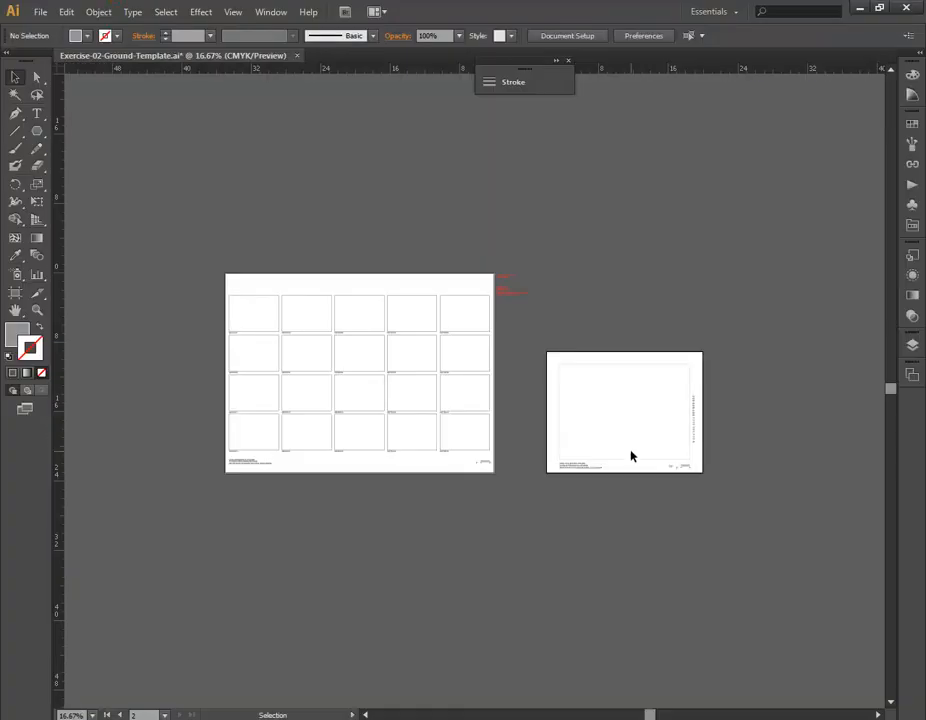
{"action": "left_click", "coordinate": [134, 2]}
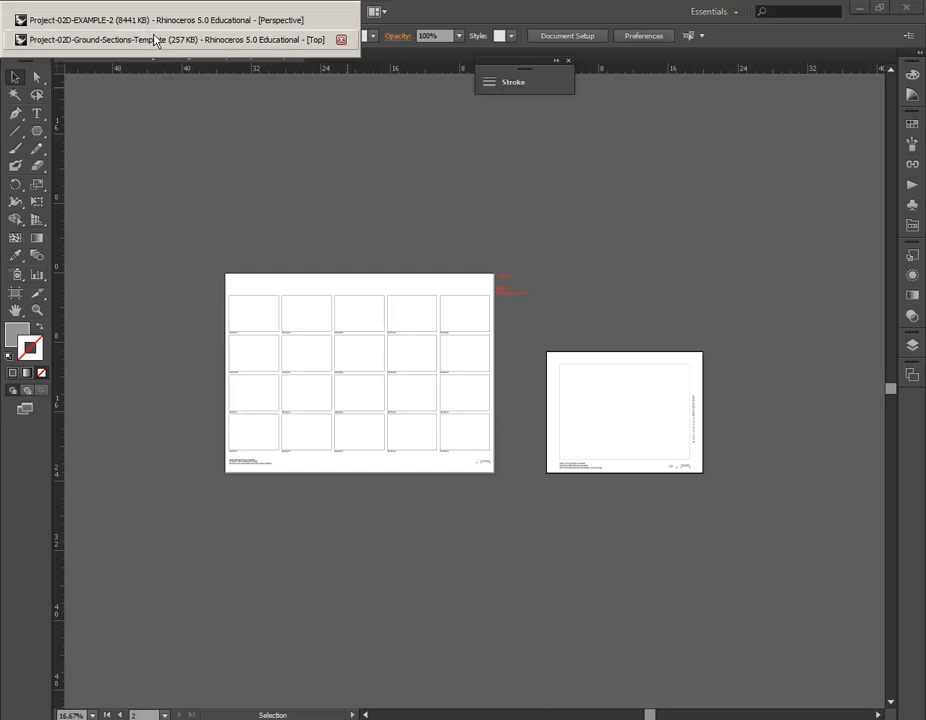
{"action": "left_click", "coordinate": [156, 39]}
{"action": "right_click_drag", "start_coordinate": [491, 380], "coordinate": [502, 455]}
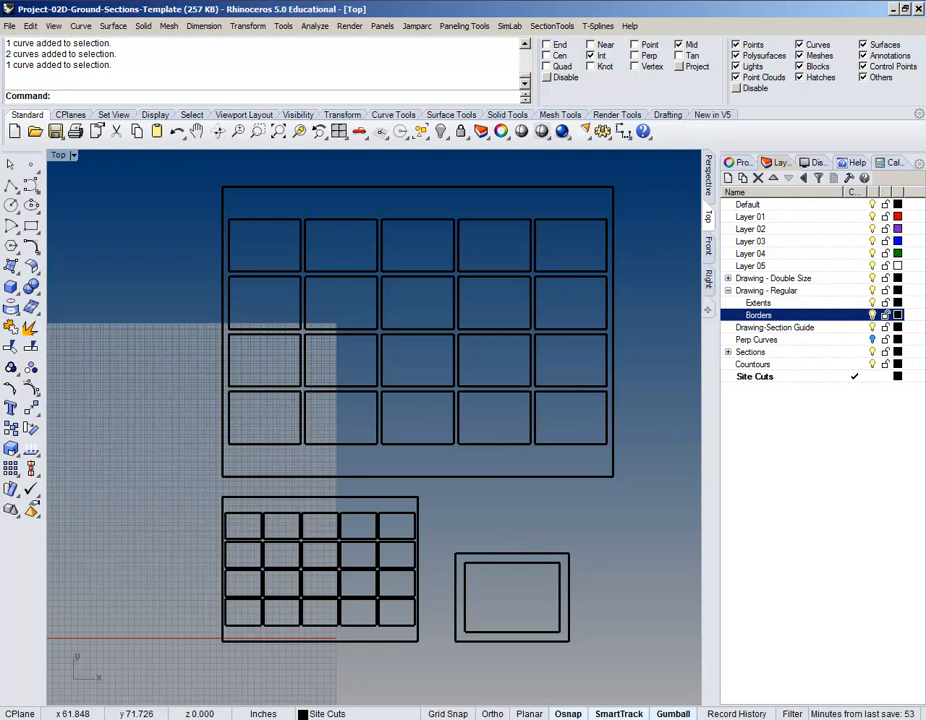
- Switch to Project-02D-EXAMPLE-2 and turn on the New Spline layer in the split terrain model
{"action": "left_click", "coordinate": [108, 1]}
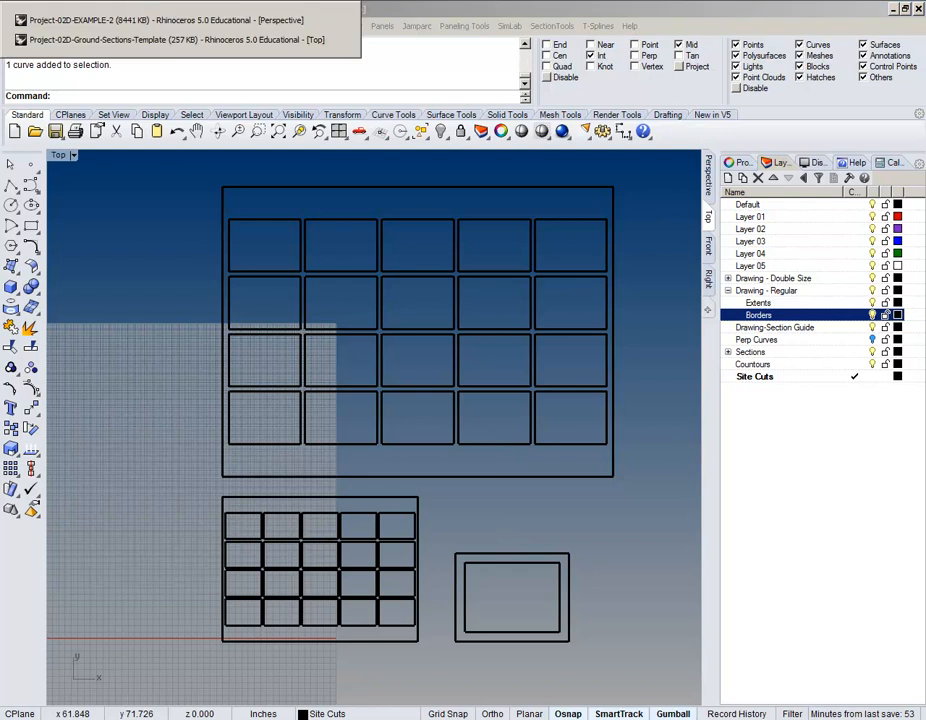
{"action": "left_click", "coordinate": [134, 21]}
{"action": "right_click_drag", "start_coordinate": [386, 468], "coordinate": [421, 492]}
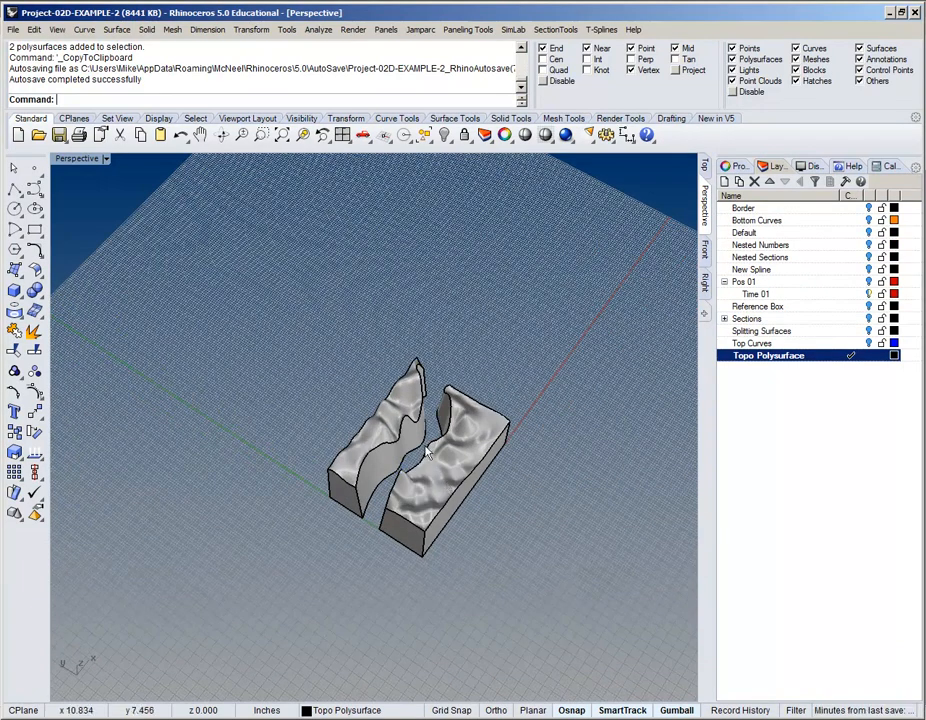
{"action": "left_click", "coordinate": [385, 435]}
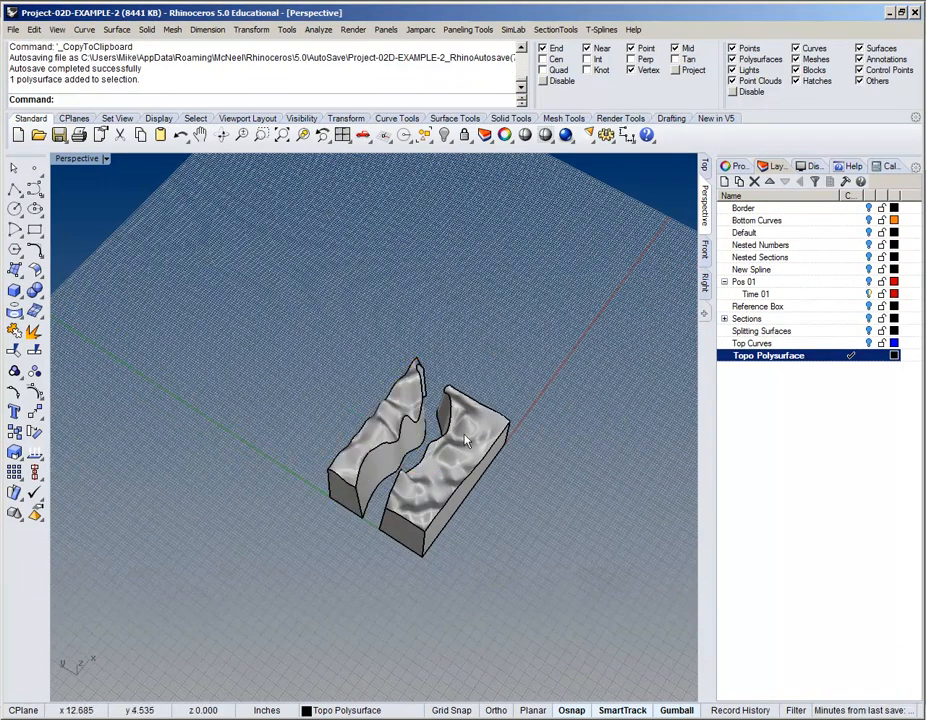
{"action": "scroll", "coordinate": [432, 436], "scroll_direction": "up", "scroll_amount": 6}
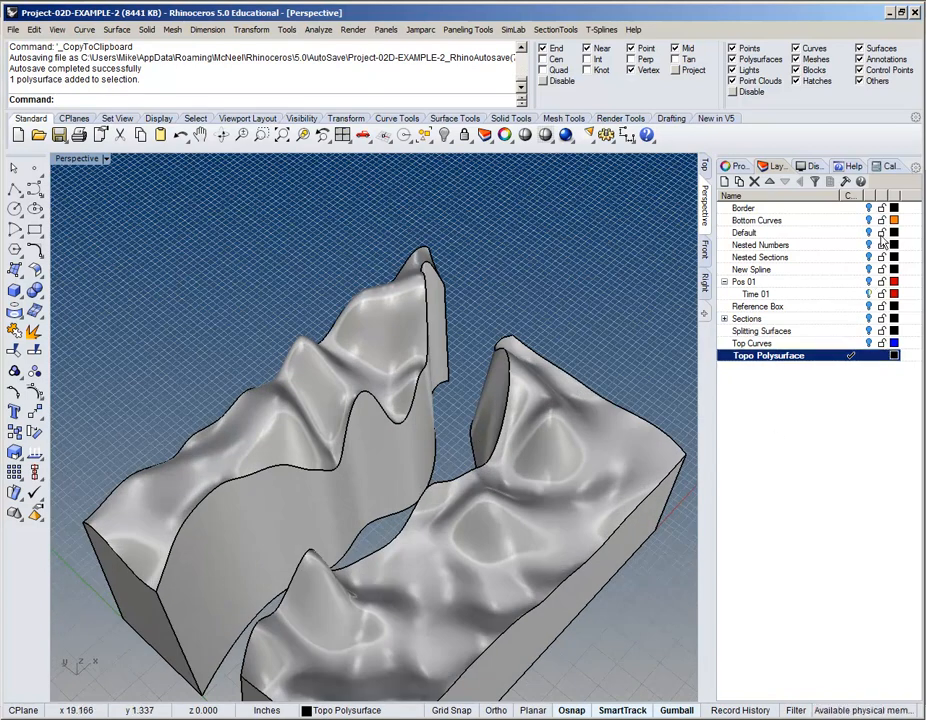
{"action": "left_click", "coordinate": [869, 269]}
- Copy both terrain polysurfaces together with the new spline curve between them to the clipboard
{"action": "right_click_drag", "start_coordinate": [345, 305], "coordinate": [457, 267]}
{"action": "left_click", "coordinate": [487, 408]}
{"action": "left_click", "coordinate": [408, 408], "text": "shift"}
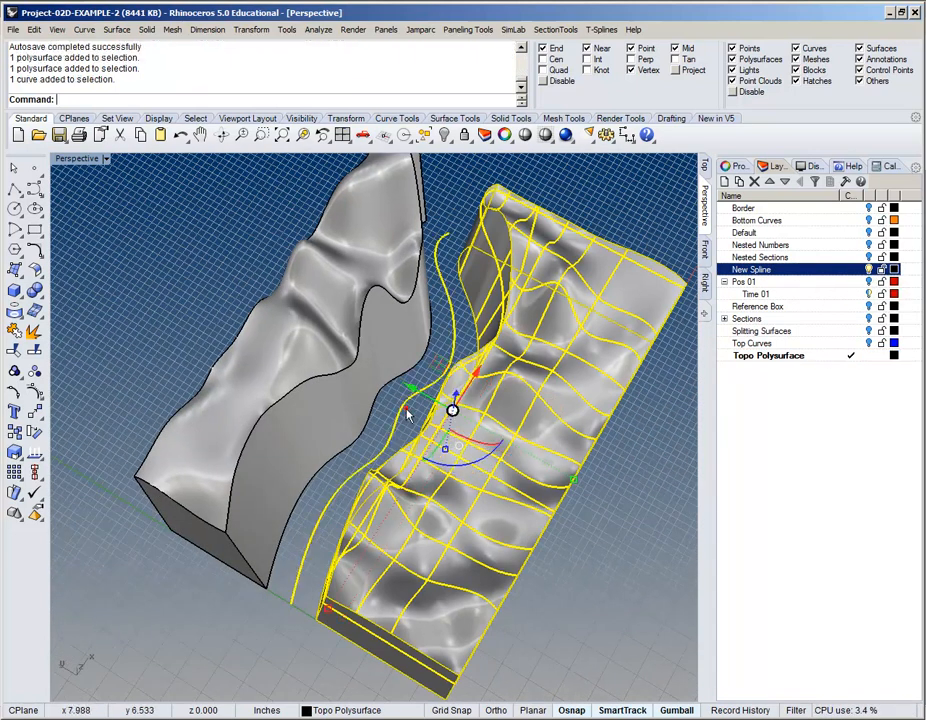
{"action": "left_click", "coordinate": [367, 391], "text": "shift"}
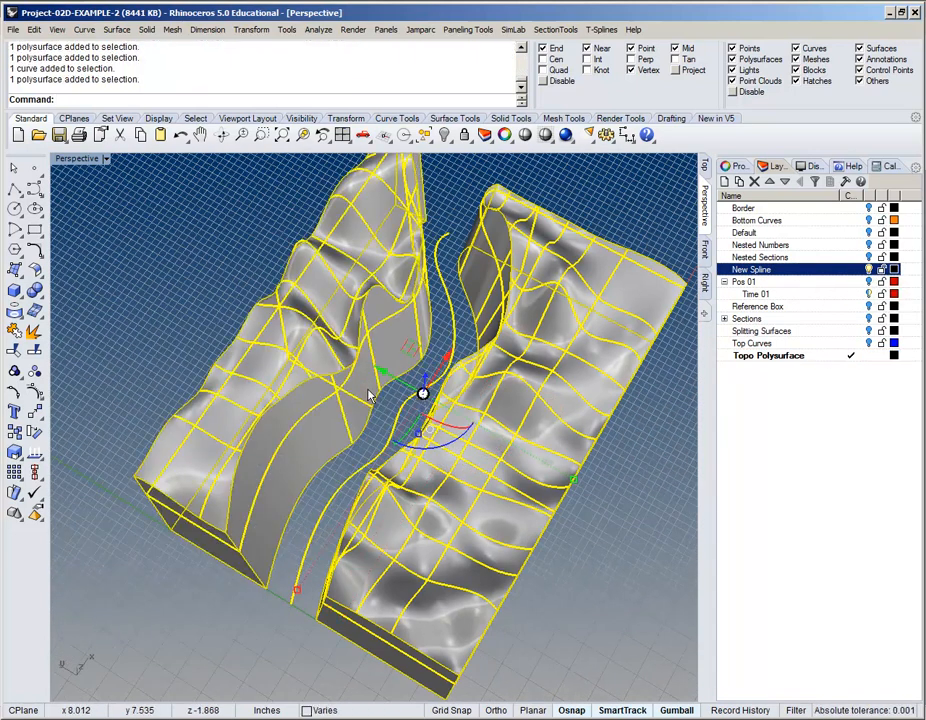
{"action": "key", "text": "ctrl+c"}
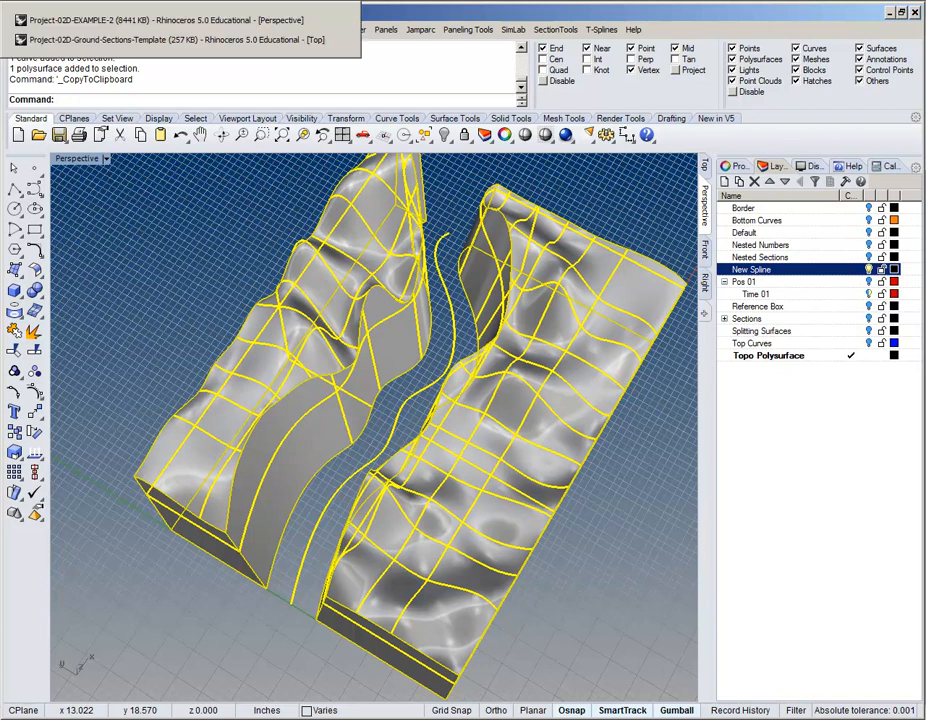
- Paste the copied terrain polysurfaces and spline into Project-02D-Ground-Sections-Template beside the drawing sheets
{"action": "key", "text": "alt+Tab"}
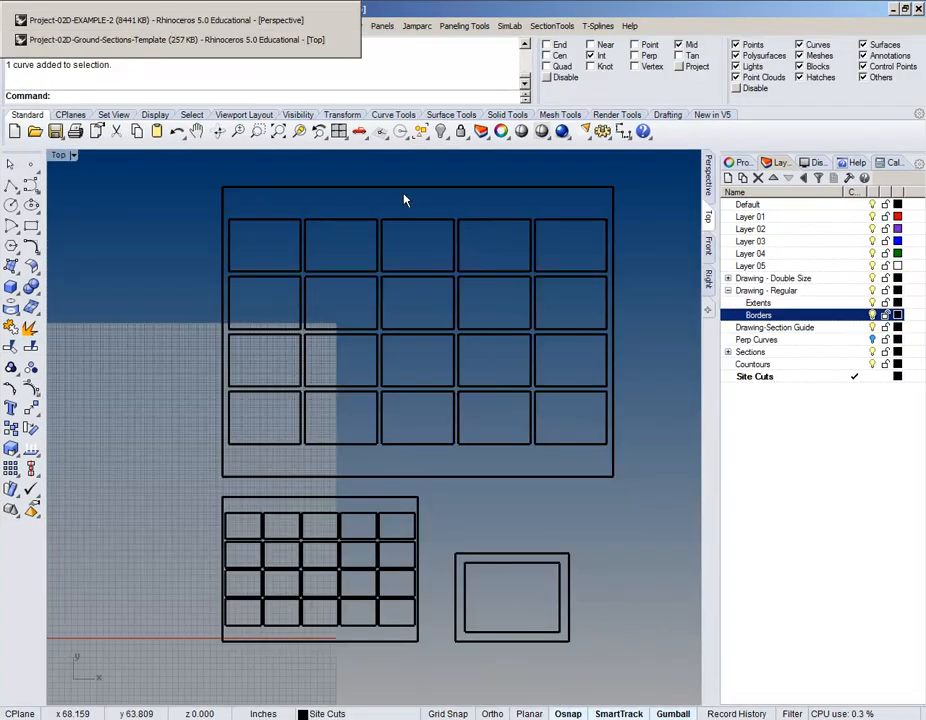
{"action": "left_click", "coordinate": [203, 38]}
{"action": "right_click_drag", "start_coordinate": [537, 554], "coordinate": [575, 508]}
{"action": "scroll", "coordinate": [575, 508], "scroll_direction": "down", "scroll_amount": 4}
{"action": "right_click_drag", "start_coordinate": [401, 505], "coordinate": [430, 502]}
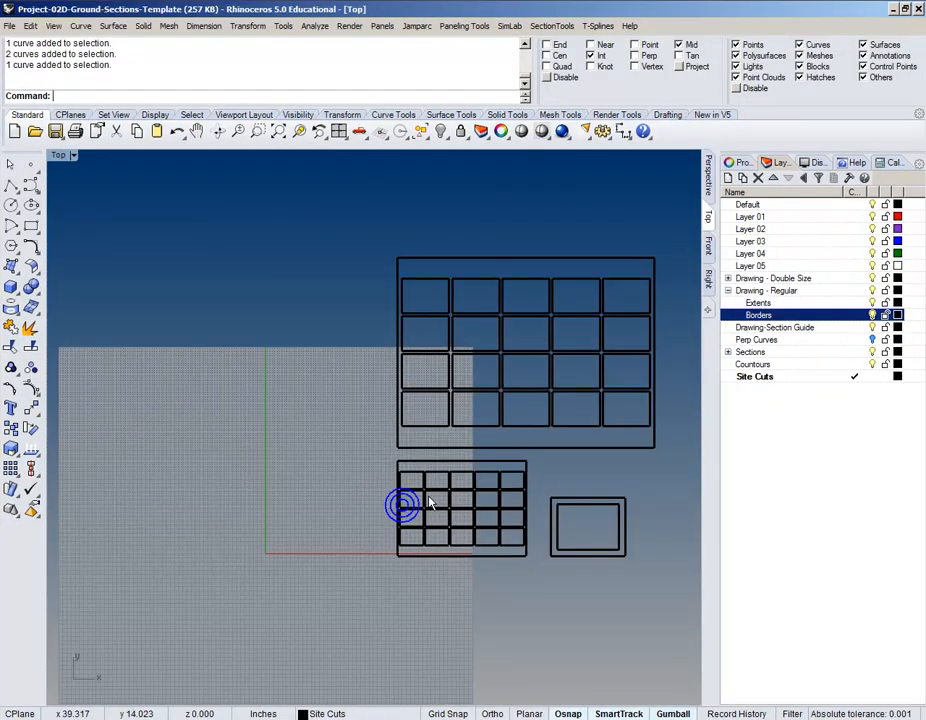
{"action": "key", "text": "ctrl+v"}
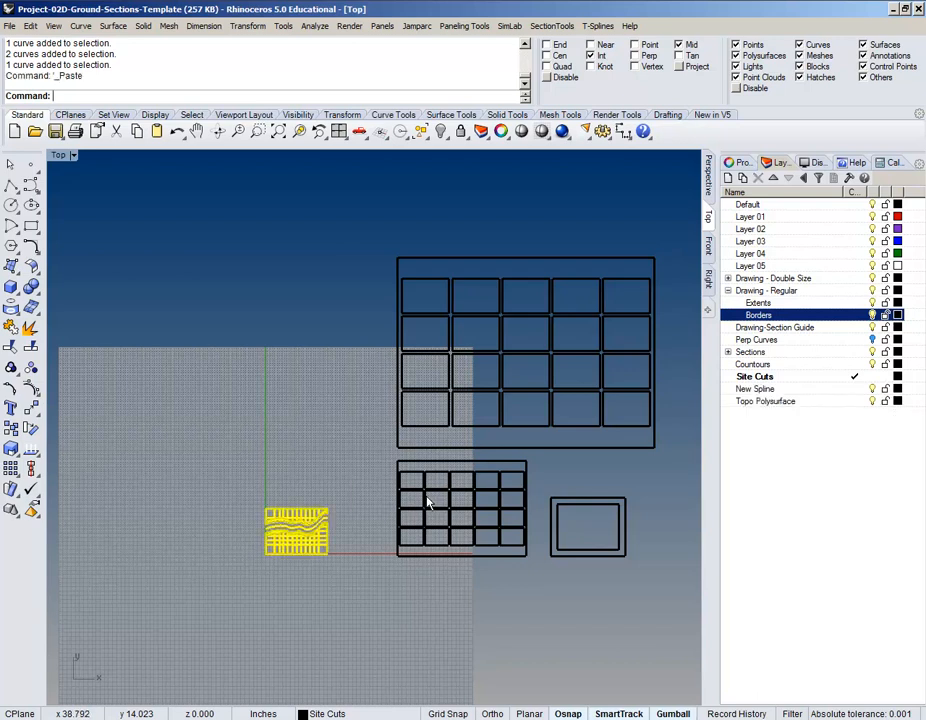
{"action": "right_click_drag", "start_coordinate": [427, 505], "coordinate": [401, 432]}
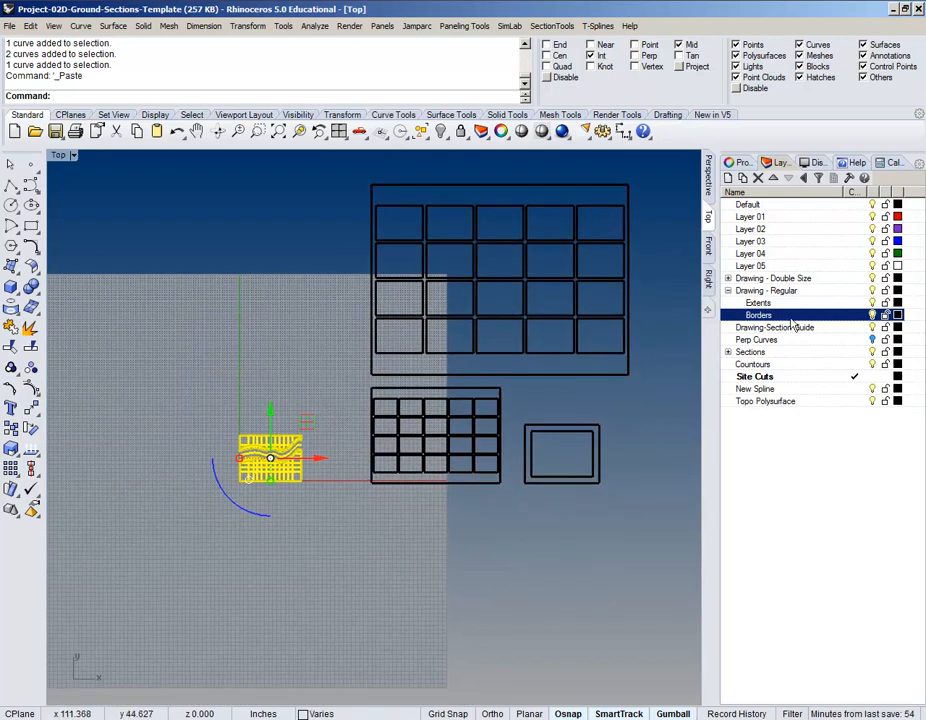
{"action": "left_click", "coordinate": [211, 333]}
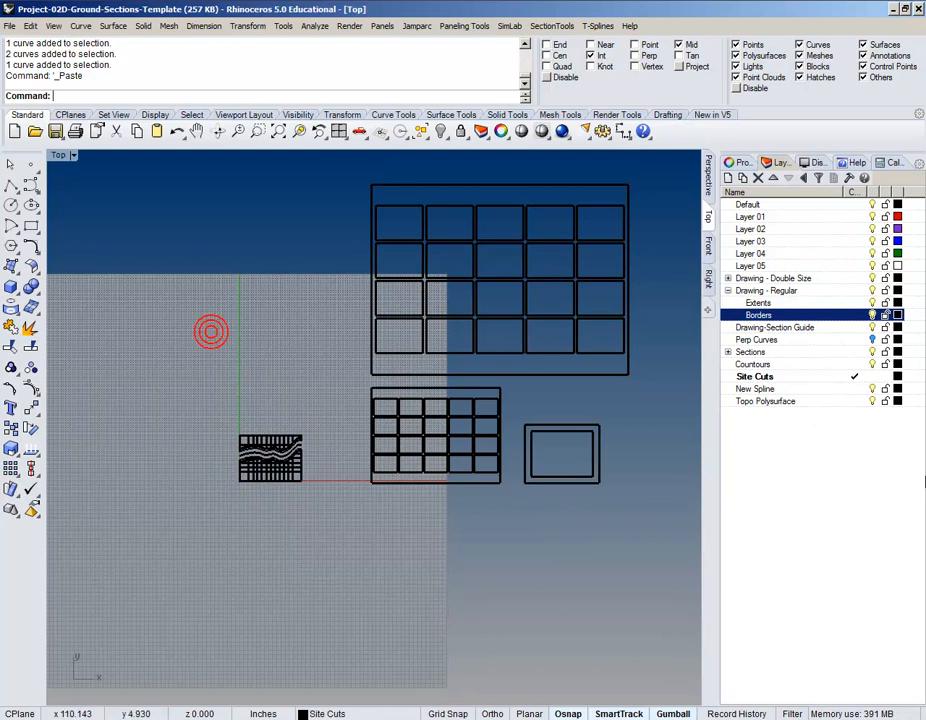
- Check the pasted New Spline and Topo Polysurface layers and inspect the terrain in plan
{"action": "left_click", "coordinate": [765, 389]}
{"action": "left_click", "coordinate": [766, 401]}
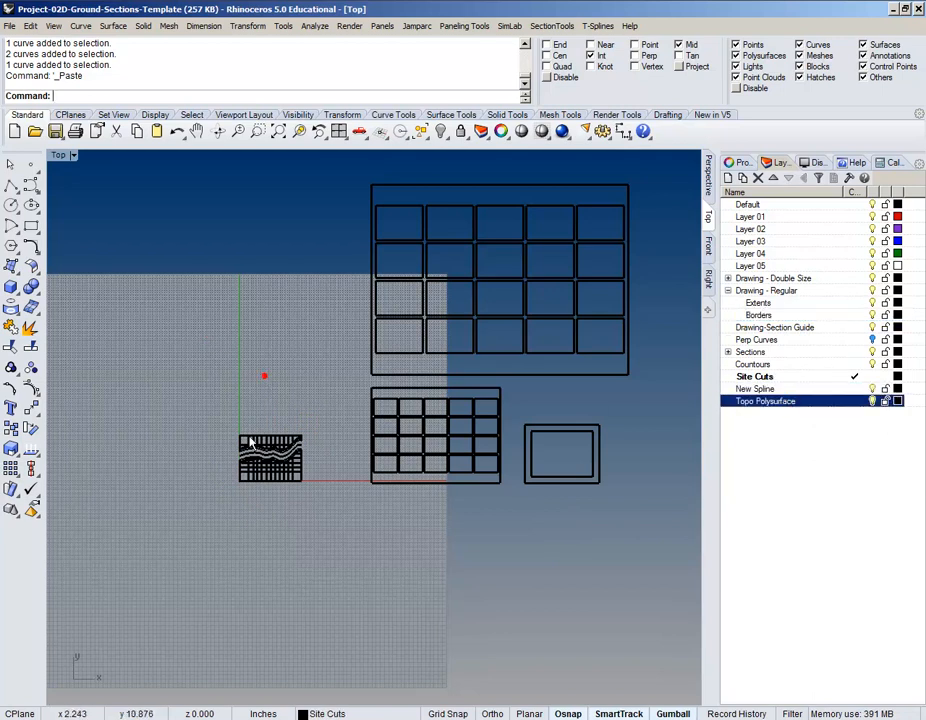
{"action": "scroll", "coordinate": [248, 436], "scroll_direction": "up", "scroll_amount": 4}
{"action": "right_click_drag", "start_coordinate": [313, 460], "coordinate": [243, 429]}
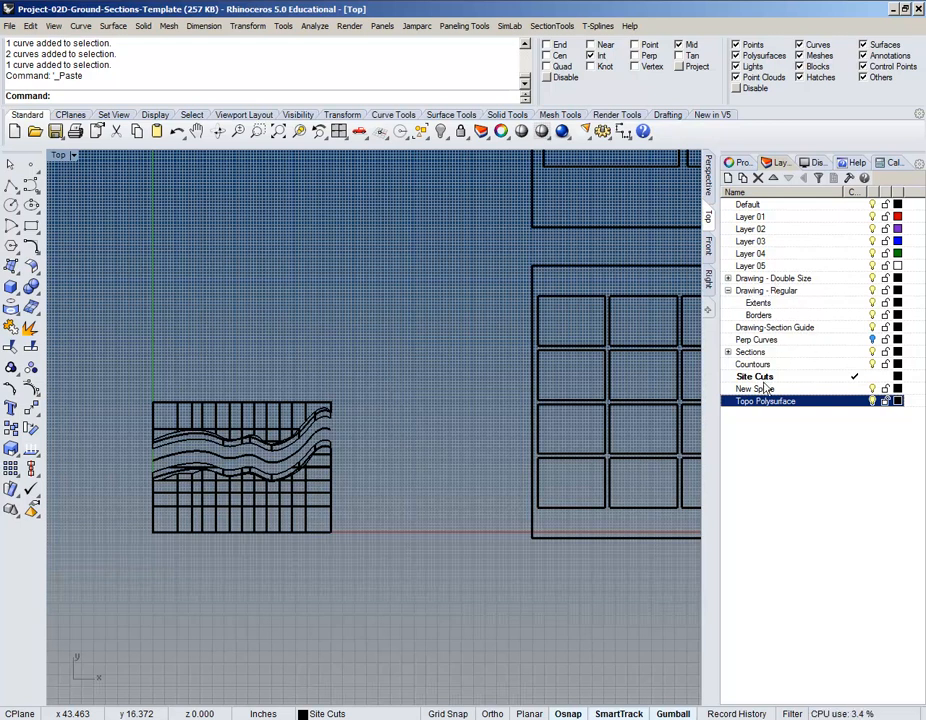
{"action": "right_click_drag", "start_coordinate": [378, 519], "coordinate": [424, 506]}
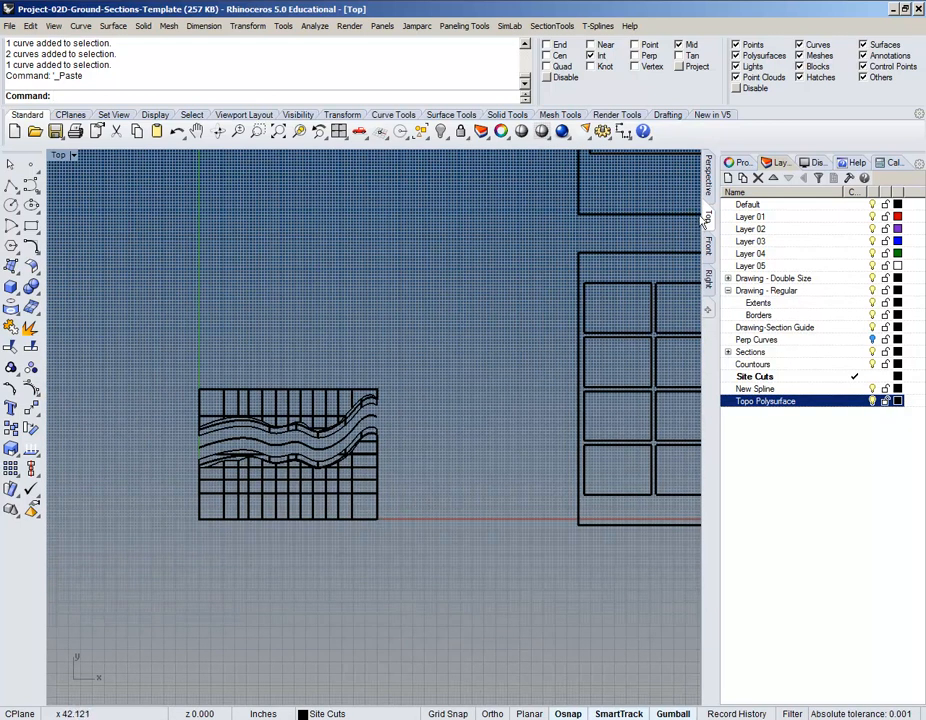
- Inspect the pasted spline and each of the two terrain polysurfaces in the Perspective view
{"action": "left_click", "coordinate": [708, 176]}
{"action": "right_click_drag", "start_coordinate": [362, 593], "coordinate": [372, 487]}
{"action": "scroll", "coordinate": [517, 329], "scroll_direction": "up", "scroll_amount": 5}
{"action": "left_click", "coordinate": [361, 484]}
{"action": "right_click_drag", "start_coordinate": [349, 623], "coordinate": [510, 535]}
{"action": "left_click", "coordinate": [610, 323]}
{"action": "left_click", "coordinate": [416, 291]}
{"action": "left_click", "coordinate": [628, 538]}
{"action": "scroll", "coordinate": [611, 531], "scroll_direction": "down", "scroll_amount": 3}
{"action": "right_click_drag", "start_coordinate": [529, 382], "coordinate": [566, 418]}
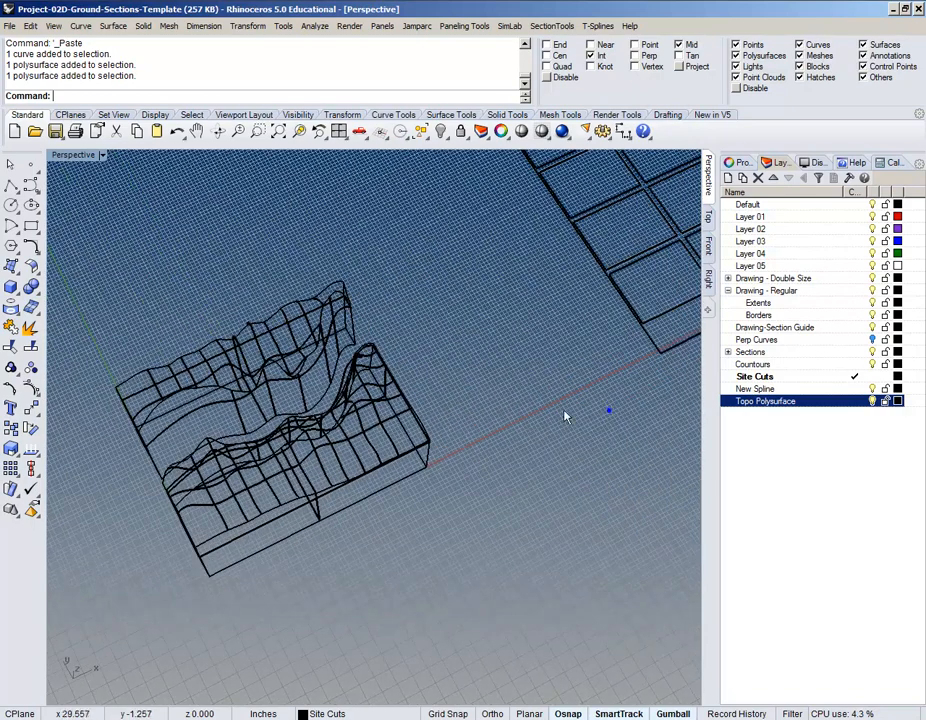
- Return to the Top view and examine the course of the spline between the two terrain halves
{"action": "left_click", "coordinate": [708, 215]}
{"action": "scroll", "coordinate": [383, 490], "scroll_direction": "up", "scroll_amount": 3}
{"action": "scroll", "coordinate": [357, 430], "scroll_direction": "up", "scroll_amount": 2}
{"action": "right_click_drag", "start_coordinate": [377, 411], "coordinate": [458, 430]}
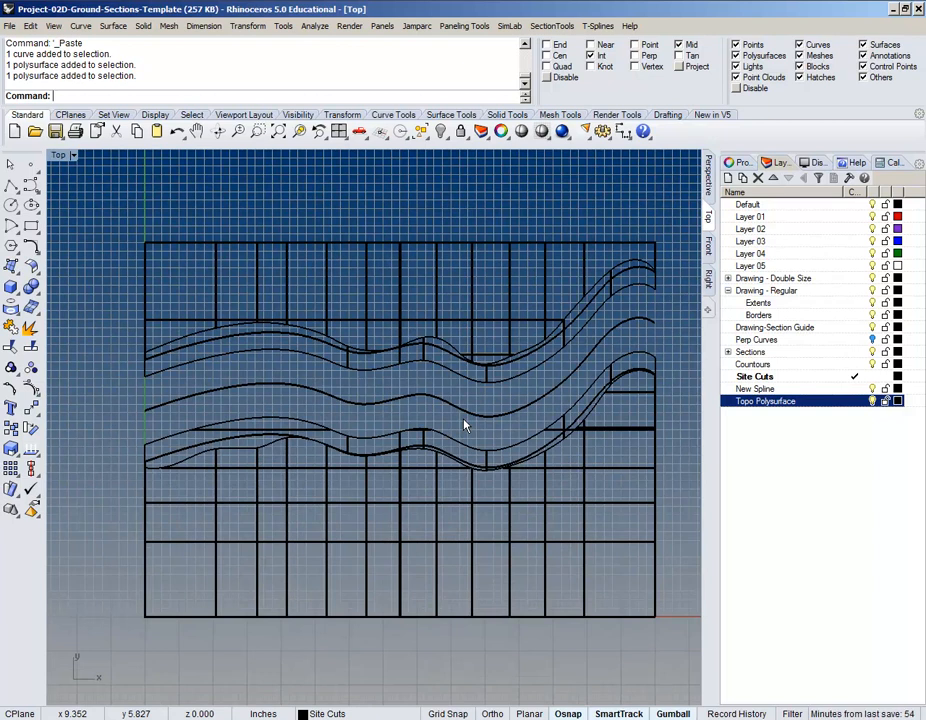
{"action": "right_click_drag", "start_coordinate": [196, 456], "coordinate": [222, 406]}
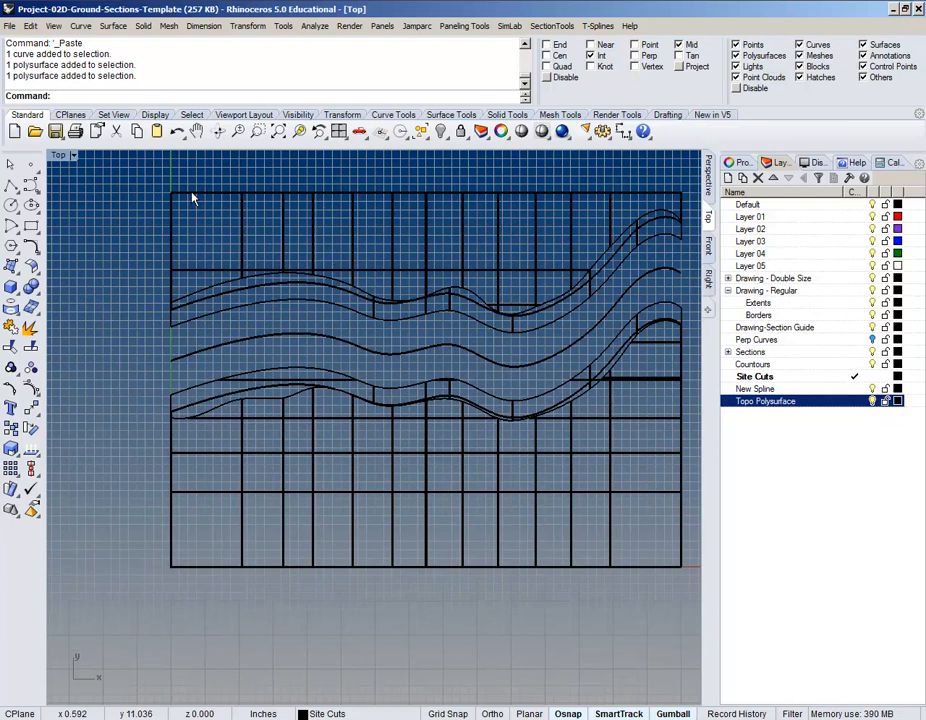
{"action": "scroll", "coordinate": [195, 200], "scroll_direction": "down", "scroll_amount": 4}
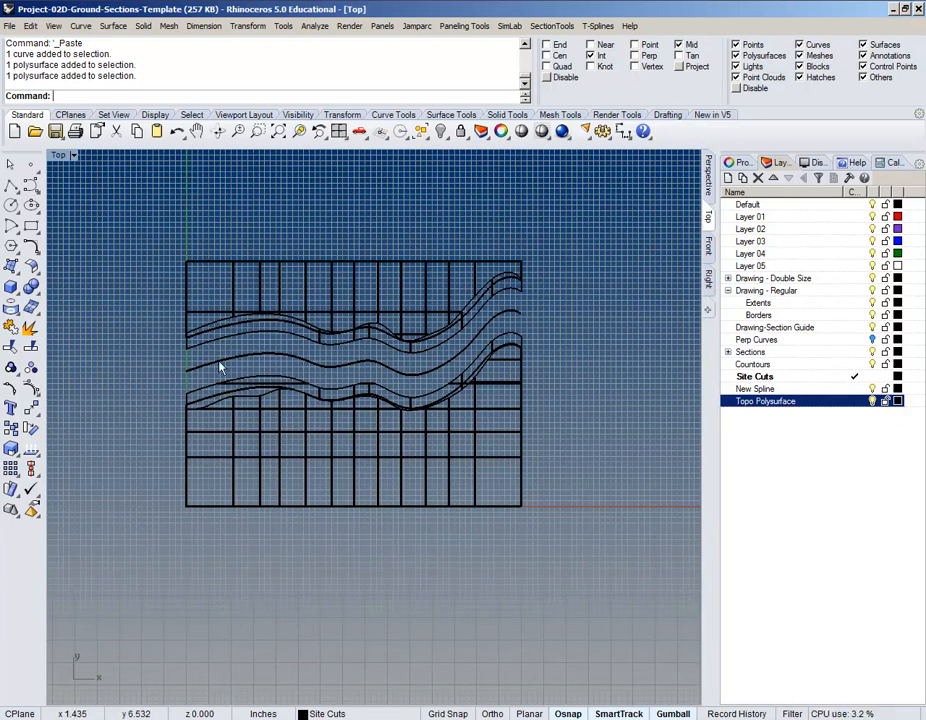
{"action": "scroll", "coordinate": [219, 290], "scroll_direction": "up", "scroll_amount": 6}
{"action": "scroll", "coordinate": [230, 283], "scroll_direction": "down", "scroll_amount": 4}
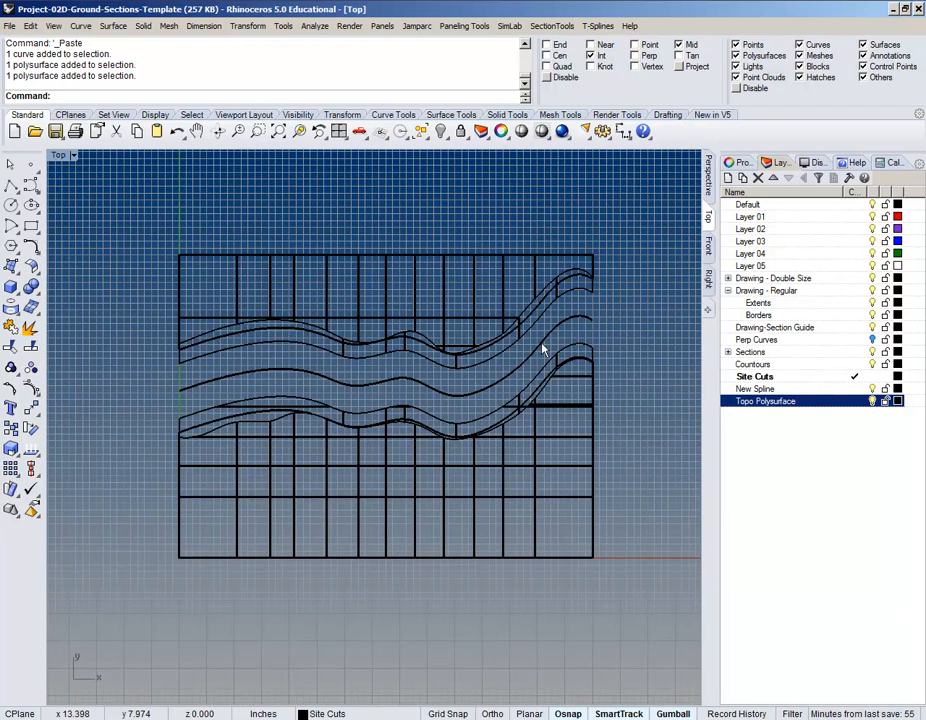
- Make the Perp Curves layer current and show its short lines along the spline
{"action": "right_click_drag", "start_coordinate": [333, 396], "coordinate": [319, 376]}
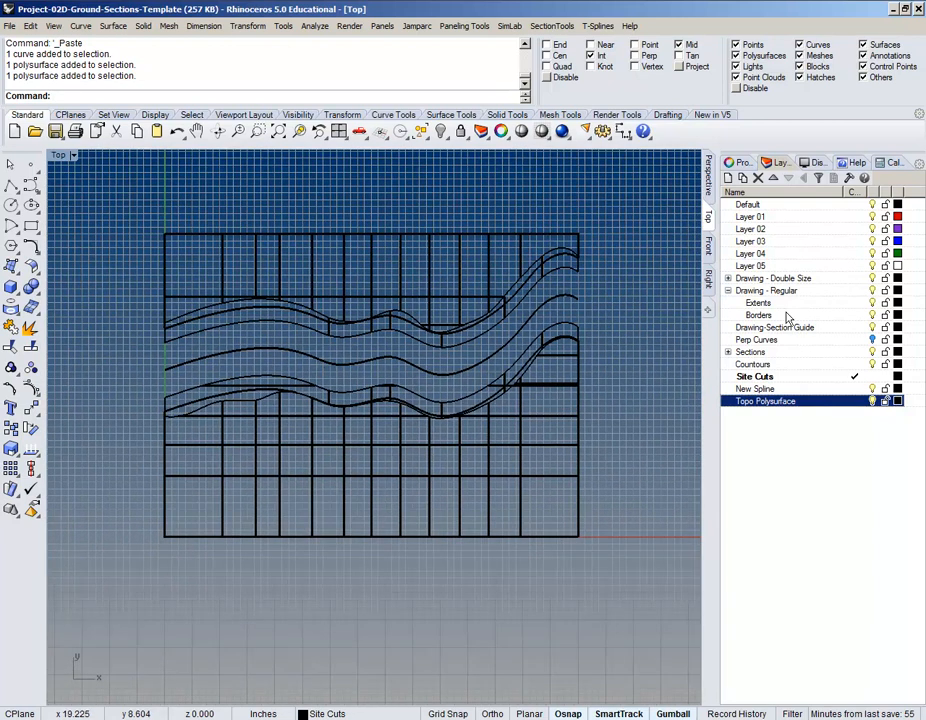
{"action": "left_click", "coordinate": [858, 339]}
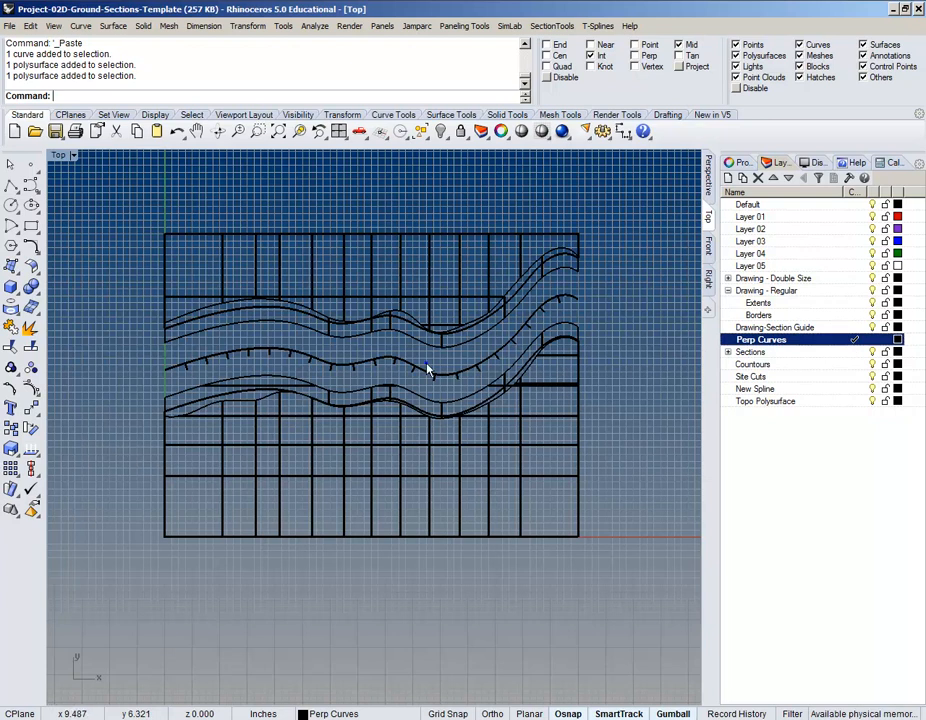
{"action": "right_click_drag", "start_coordinate": [425, 364], "coordinate": [440, 383]}
{"action": "scroll", "coordinate": [197, 378], "scroll_direction": "up", "scroll_amount": 5}
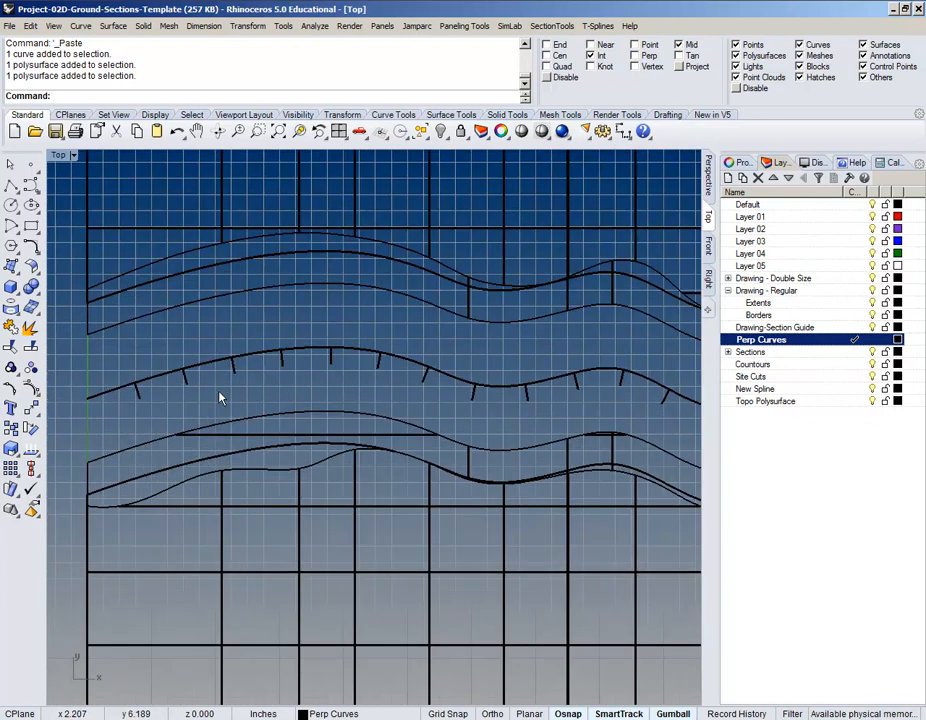
- Examine the existing short perpendicular lines along the full length of the spline
{"action": "left_click", "coordinate": [125, 390]}
{"action": "left_click", "coordinate": [211, 371]}
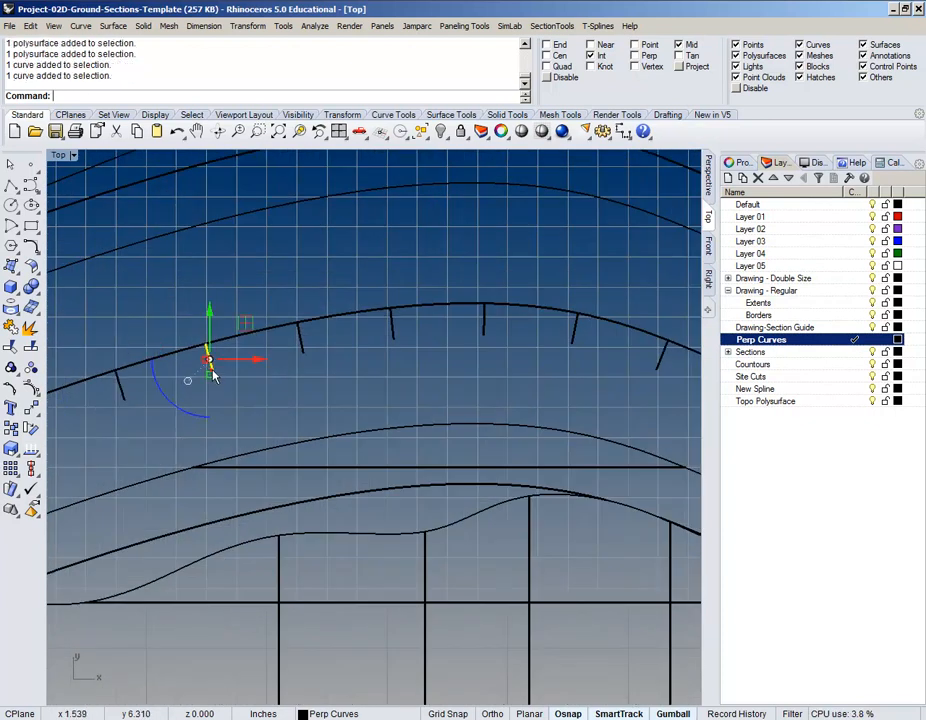
{"action": "left_click", "coordinate": [307, 350]}
{"action": "scroll", "coordinate": [299, 337], "scroll_direction": "down", "scroll_amount": 8}
{"action": "right_click_drag", "start_coordinate": [397, 343], "coordinate": [345, 320]}
{"action": "scroll", "coordinate": [345, 319], "scroll_direction": "down", "scroll_amount": 2}
{"action": "right_click_drag", "start_coordinate": [482, 347], "coordinate": [308, 355]}
{"action": "scroll", "coordinate": [459, 374], "scroll_direction": "up", "scroll_amount": 1}
{"action": "scroll", "coordinate": [595, 310], "scroll_direction": "up", "scroll_amount": 3}
{"action": "scroll", "coordinate": [595, 310], "scroll_direction": "down", "scroll_amount": 3}
{"action": "right_click_drag", "start_coordinate": [221, 388], "coordinate": [300, 356]}
{"action": "right_click_drag", "start_coordinate": [380, 361], "coordinate": [355, 360]}
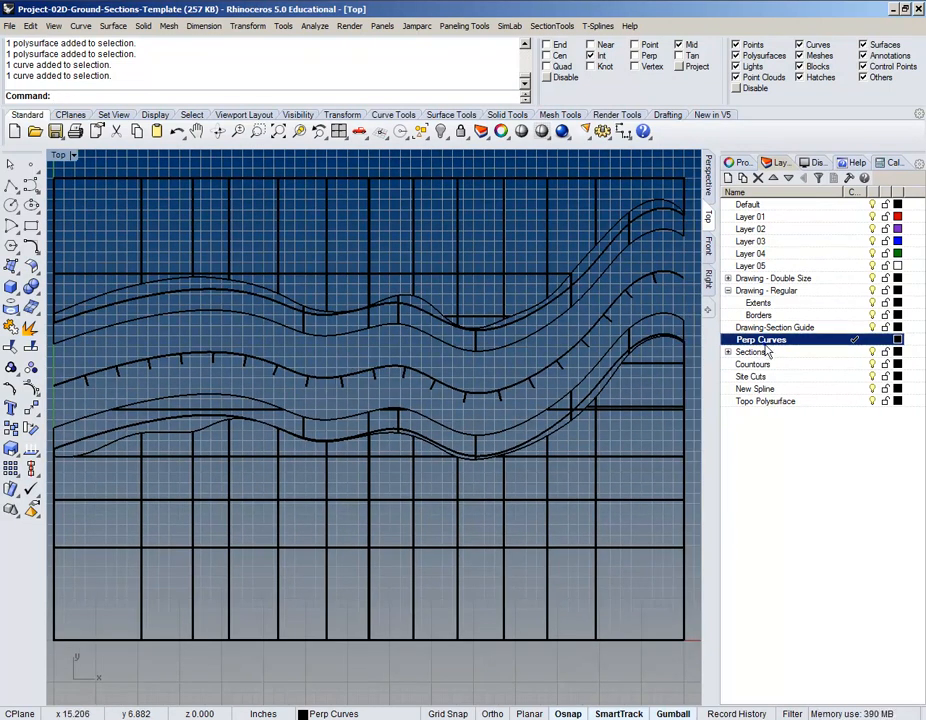
- Select all objects on the Perp Curves layer and delete them
{"action": "right_click", "coordinate": [766, 344]}
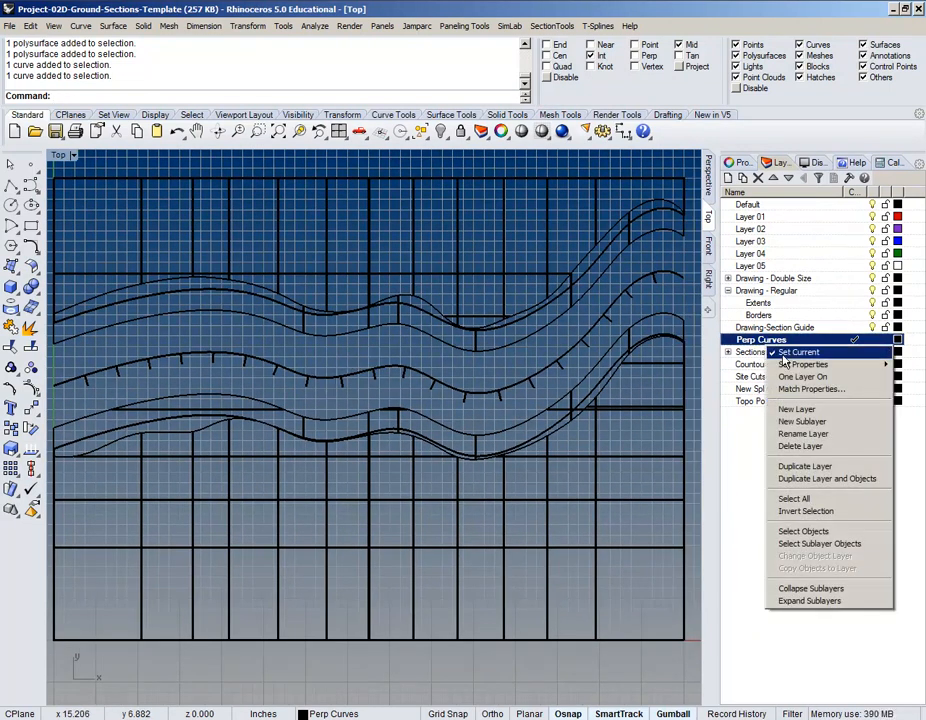
{"action": "left_click", "coordinate": [840, 530]}
{"action": "right_click_drag", "start_coordinate": [480, 442], "coordinate": [507, 434]}
{"action": "key", "text": "Delete"}
{"action": "scroll", "coordinate": [572, 418], "scroll_direction": "down", "scroll_amount": 3}
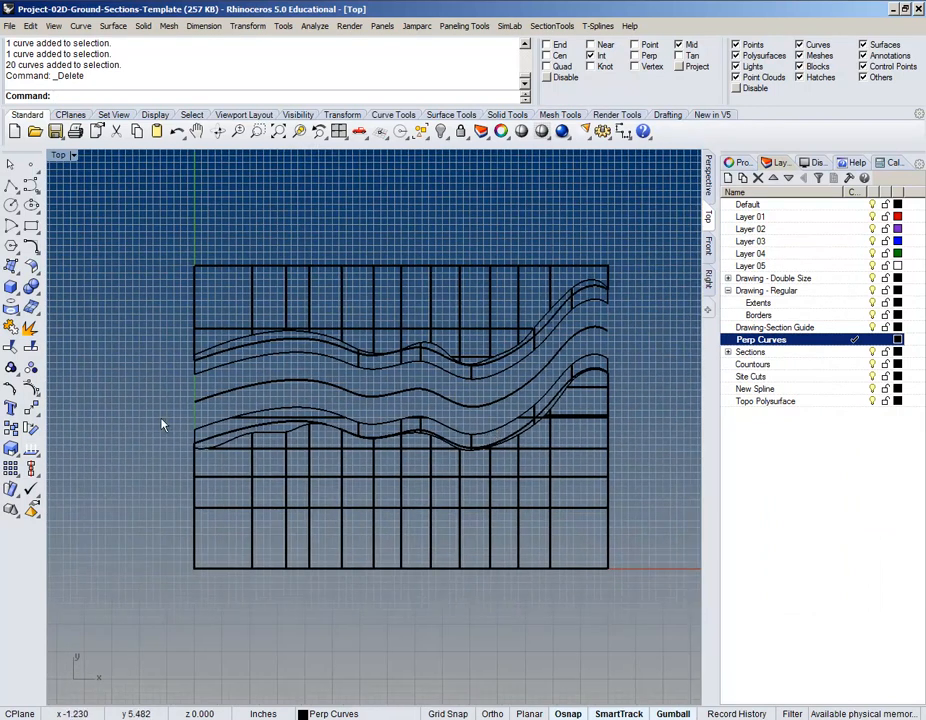
- Turn off the Topo Polysurface layer to isolate the spline in the Top view
{"action": "left_click", "coordinate": [872, 401]}
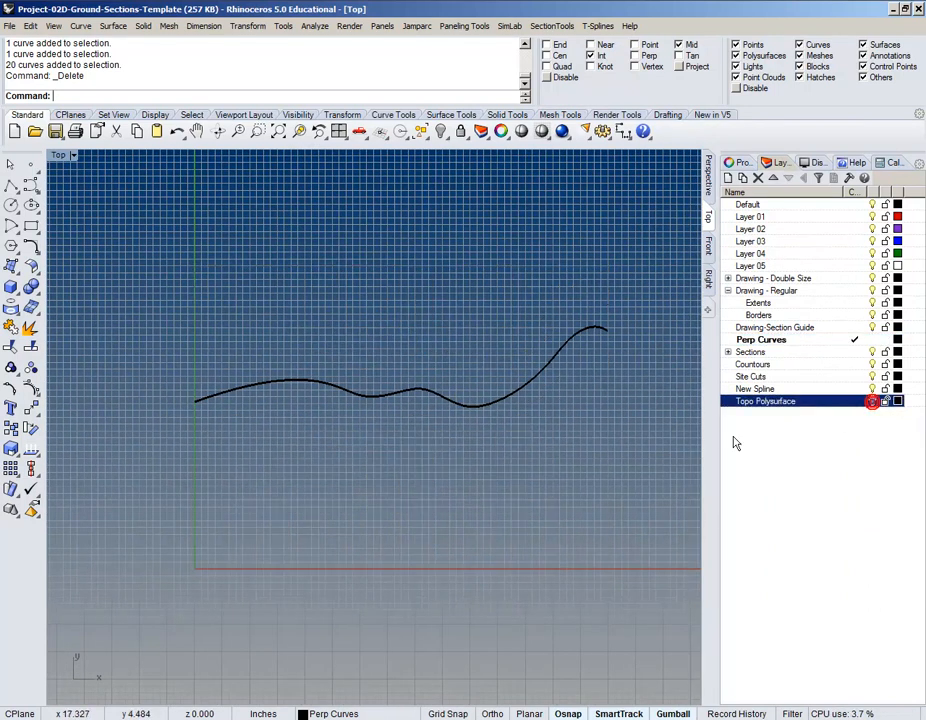
{"action": "scroll", "coordinate": [186, 393], "scroll_direction": "up", "scroll_amount": 2}
{"action": "right_click_drag", "start_coordinate": [283, 395], "coordinate": [232, 407]}
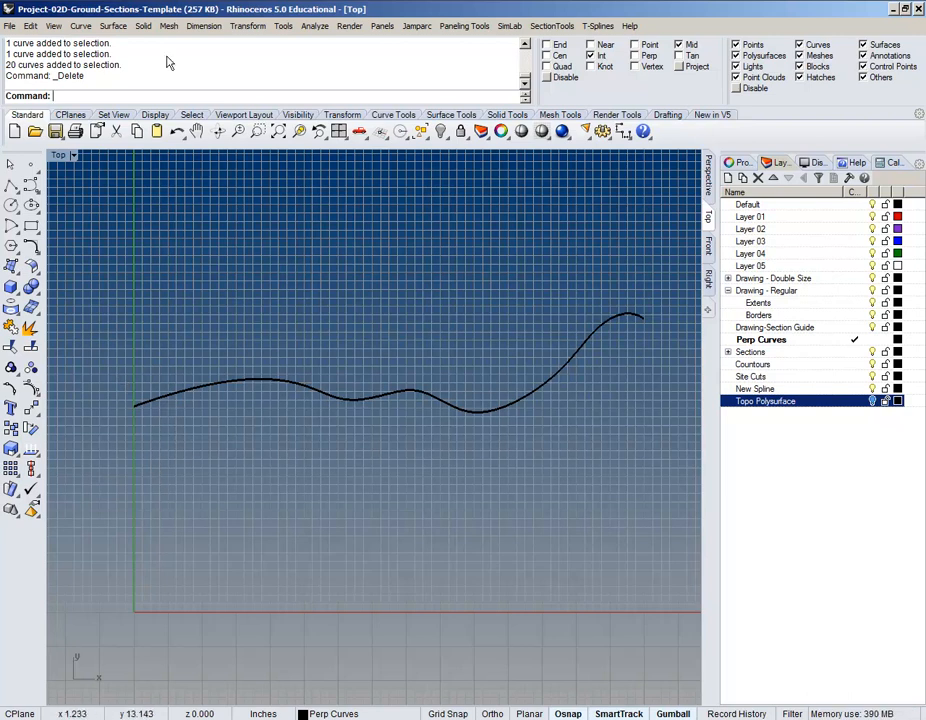
- Draw a line about 1 inch long, perpendicular from the spline's left endpoint and pointing below it, with the End object snap enabled
{"action": "left_click", "coordinate": [81, 26]}
{"action": "mouse_move", "coordinate": [100, 75]}
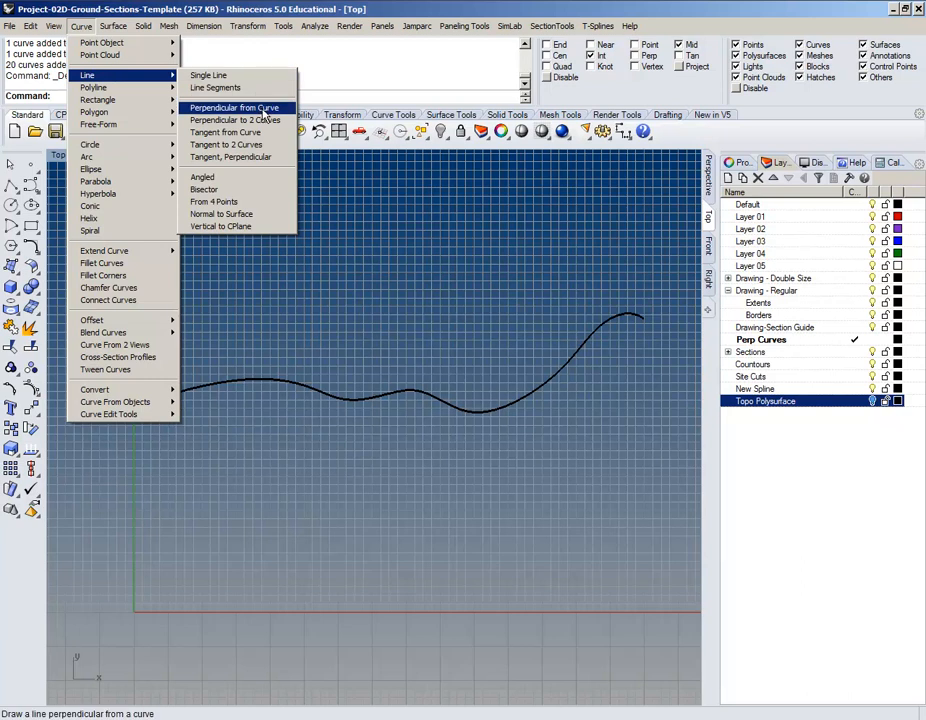
{"action": "left_click", "coordinate": [265, 115]}
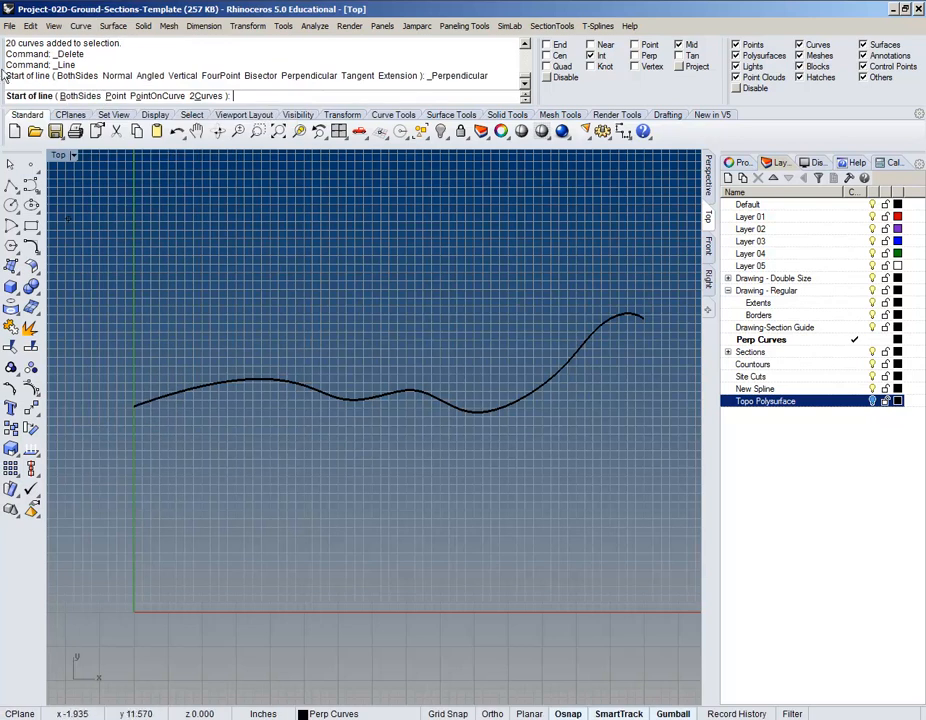
{"action": "scroll", "coordinate": [140, 455], "scroll_direction": "up", "scroll_amount": 5}
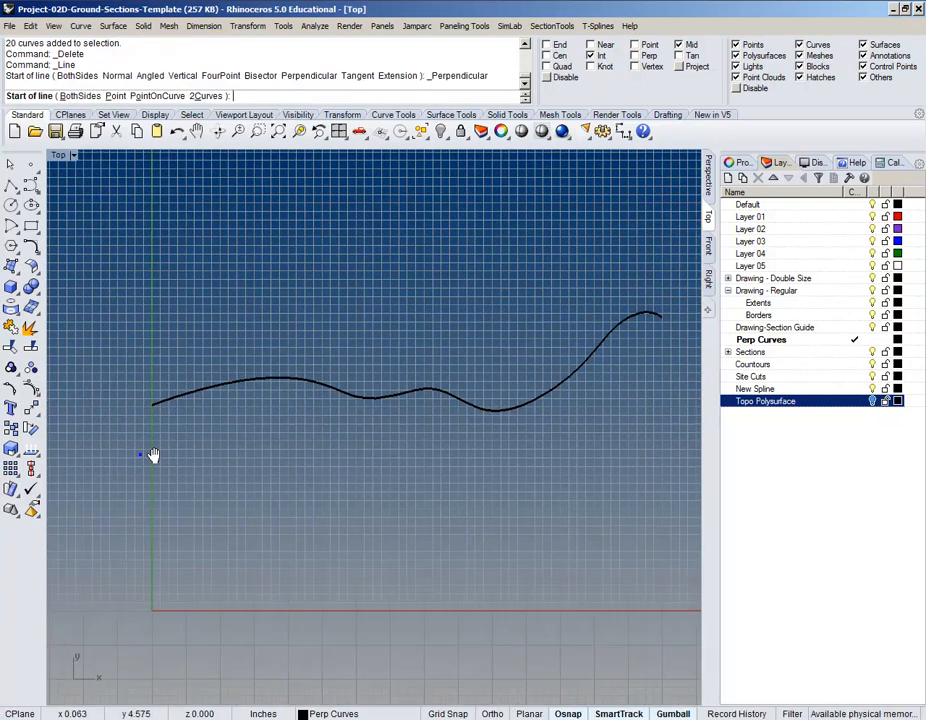
{"action": "scroll", "coordinate": [191, 430], "scroll_direction": "up", "scroll_amount": 3}
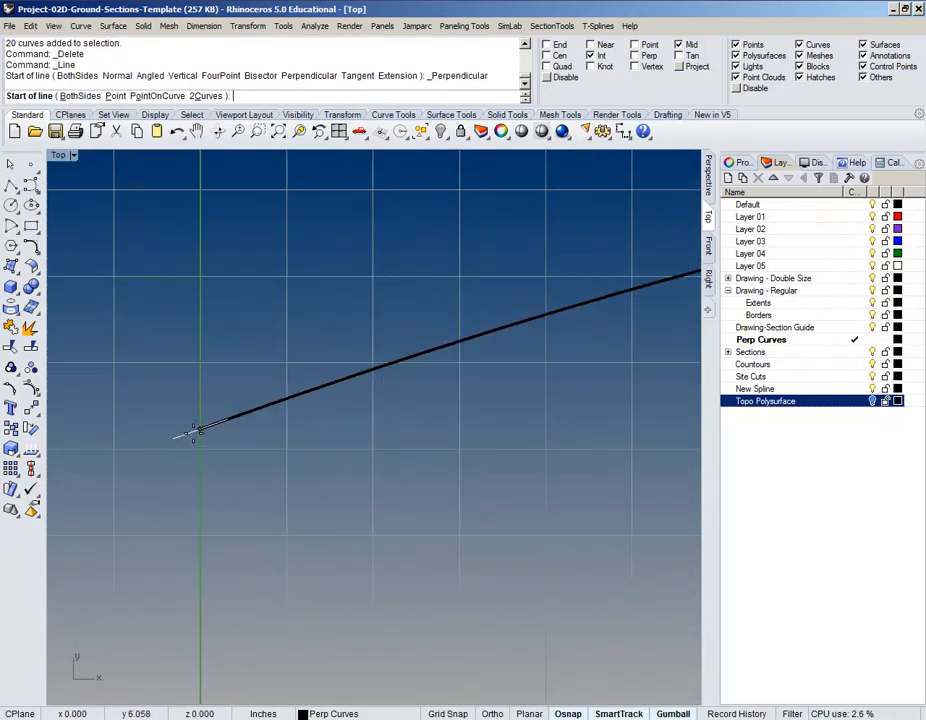
{"action": "scroll", "coordinate": [200, 427], "scroll_direction": "up", "scroll_amount": 2}
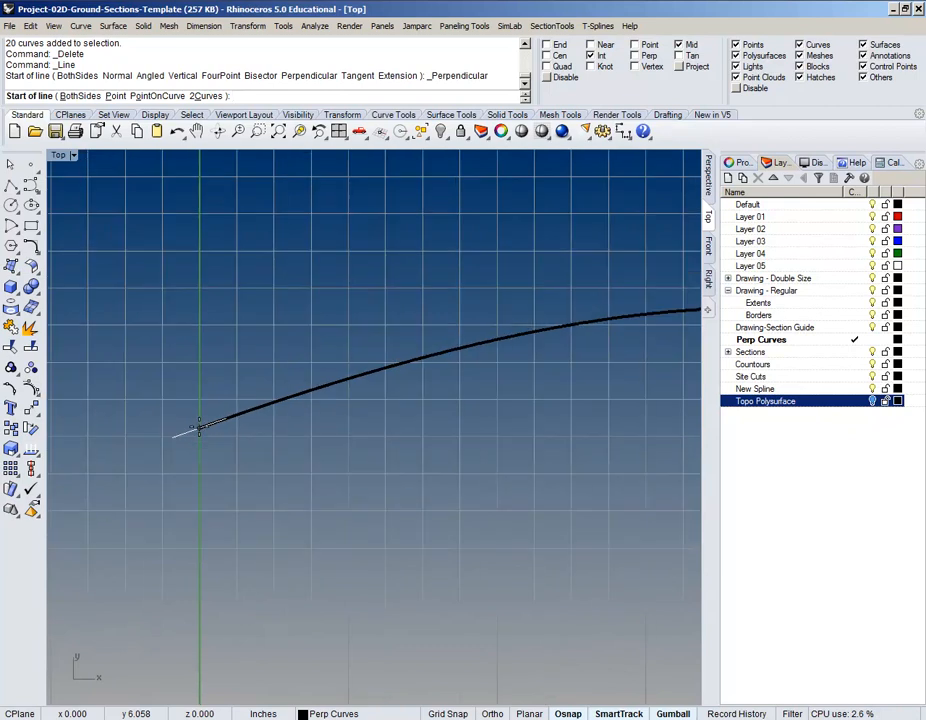
{"action": "left_click", "coordinate": [200, 427]}
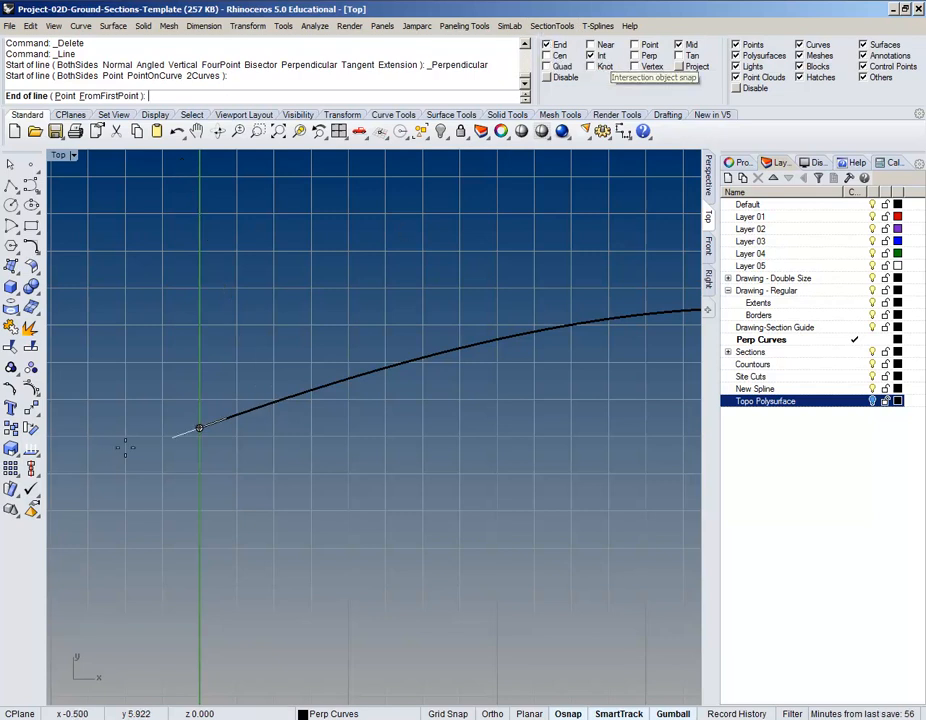
{"action": "scroll", "coordinate": [141, 298], "scroll_direction": "down", "scroll_amount": 2}
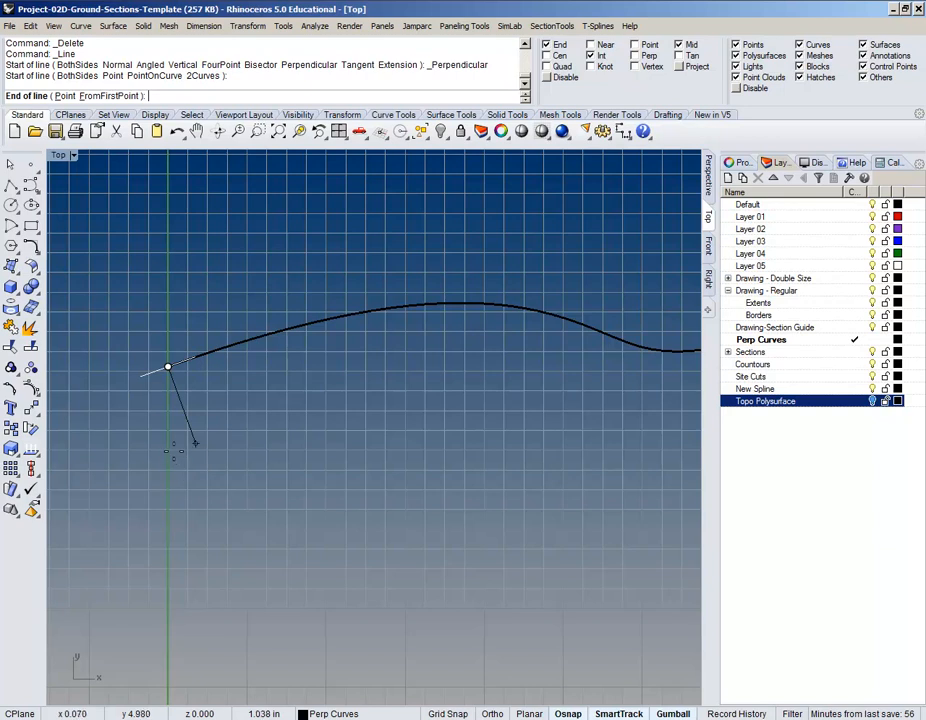
{"action": "left_click", "coordinate": [192, 446]}
- Examine the new perpendicular line and how it meets the spline's left endpoint
{"action": "scroll", "coordinate": [300, 390], "scroll_direction": "down", "scroll_amount": 5}
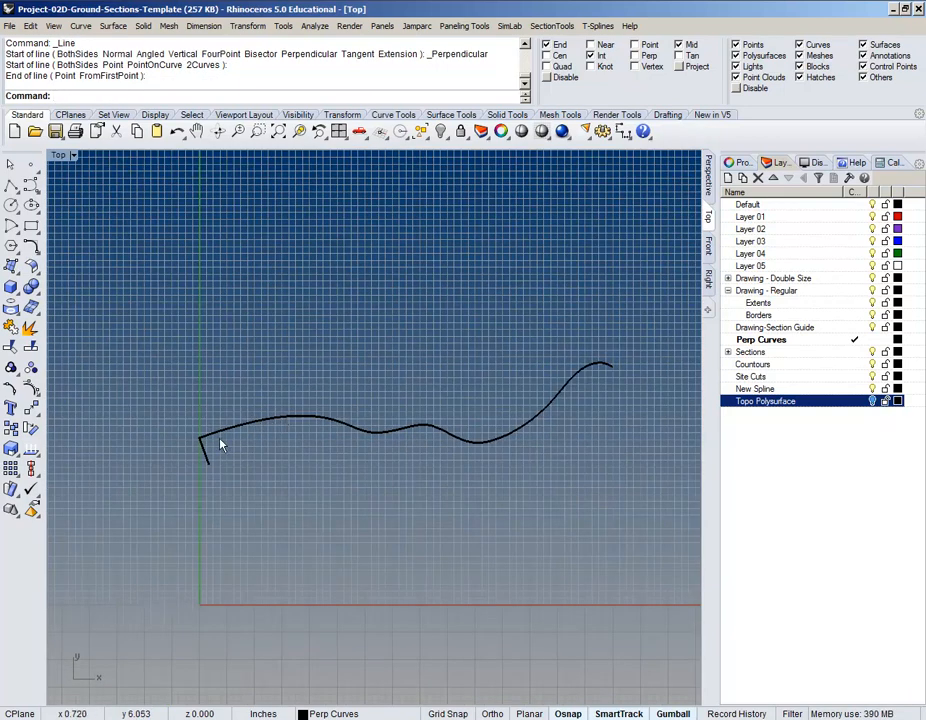
{"action": "scroll", "coordinate": [192, 448], "scroll_direction": "up", "scroll_amount": 5}
{"action": "scroll", "coordinate": [120, 425], "scroll_direction": "down", "scroll_amount": 2}
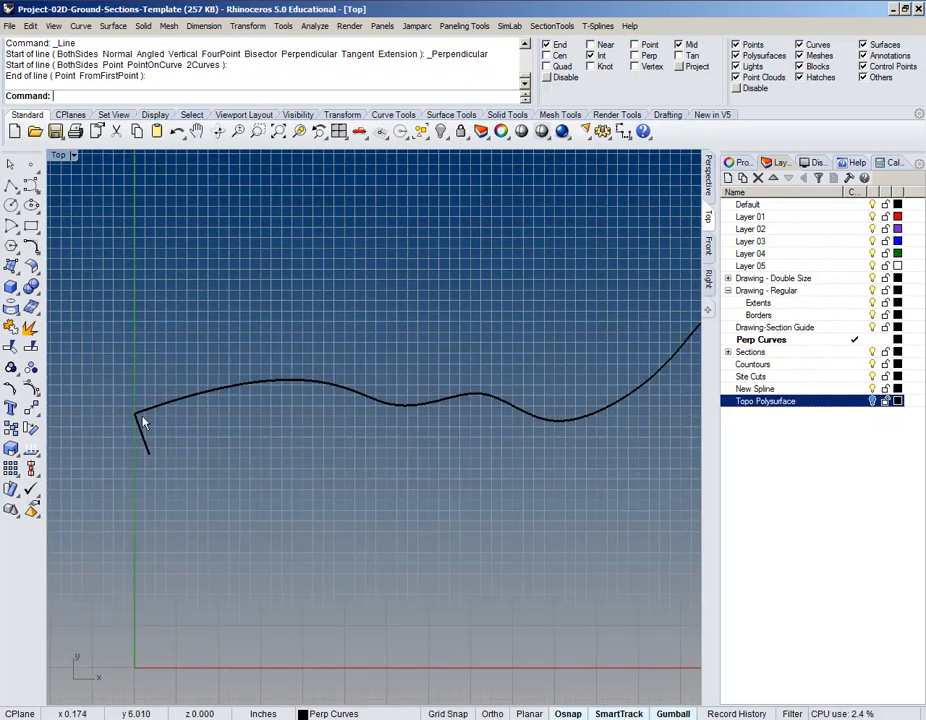
{"action": "scroll", "coordinate": [143, 436], "scroll_direction": "up", "scroll_amount": 2}
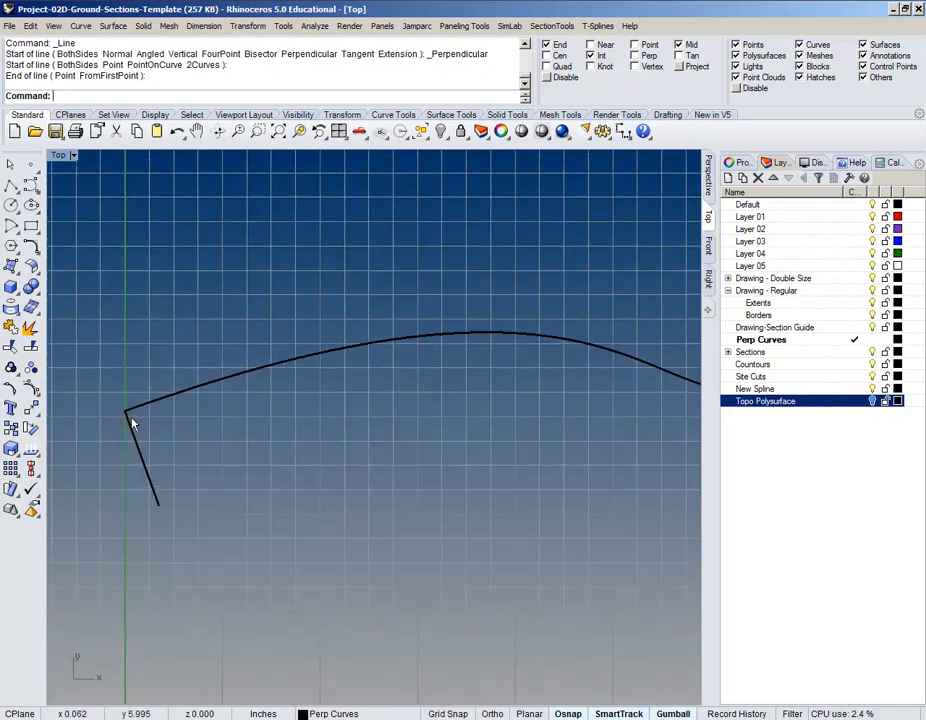
{"action": "scroll", "coordinate": [132, 418], "scroll_direction": "down", "scroll_amount": 2}
{"action": "left_click", "coordinate": [132, 434]}
{"action": "left_click", "coordinate": [189, 361]}
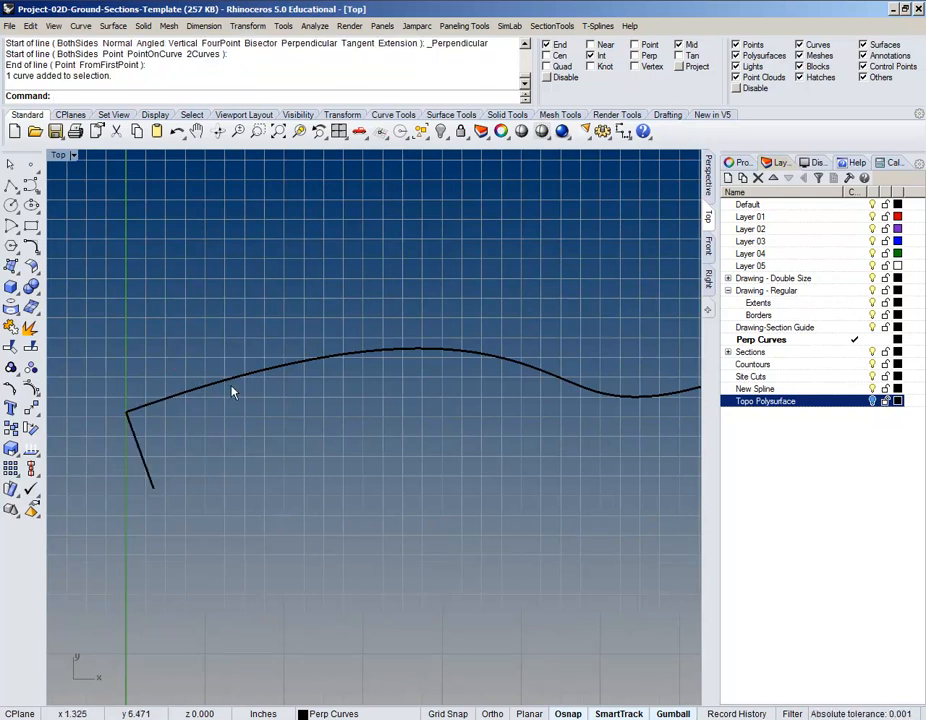
{"action": "scroll", "coordinate": [178, 404], "scroll_direction": "down", "scroll_amount": 3}
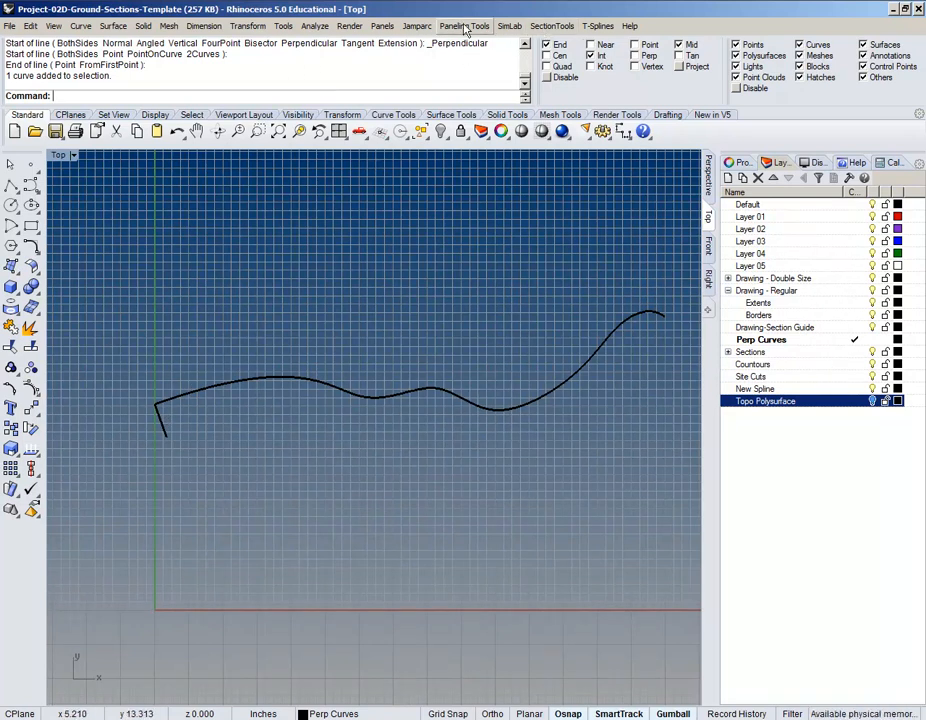
- Array the perpendicular line along the spline with 22 items and Freeform orientation
{"action": "left_click", "coordinate": [246, 25]}
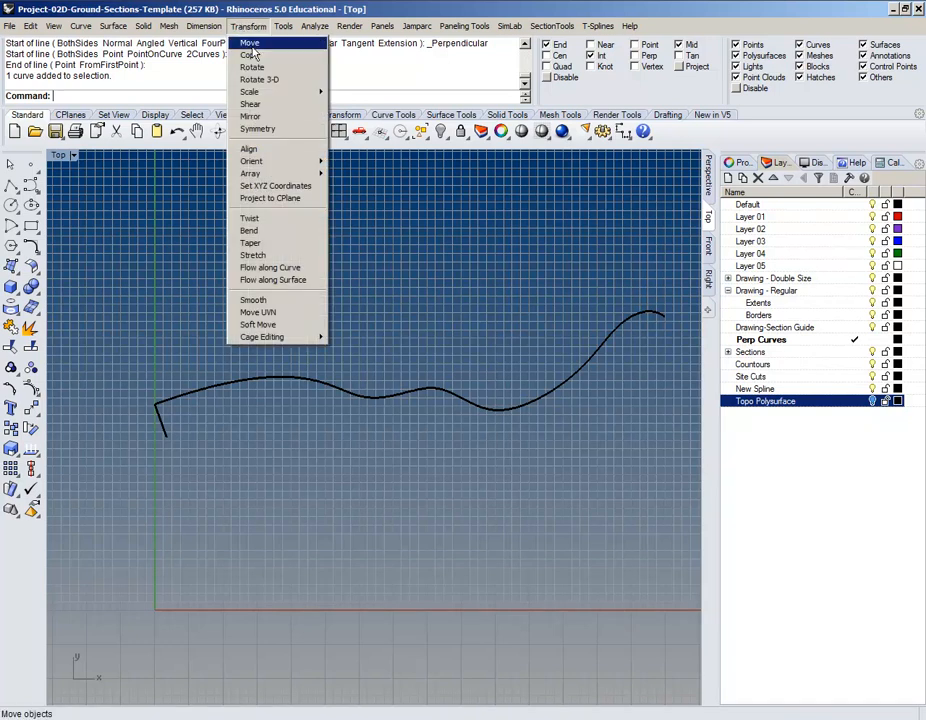
{"action": "mouse_move", "coordinate": [282, 175]}
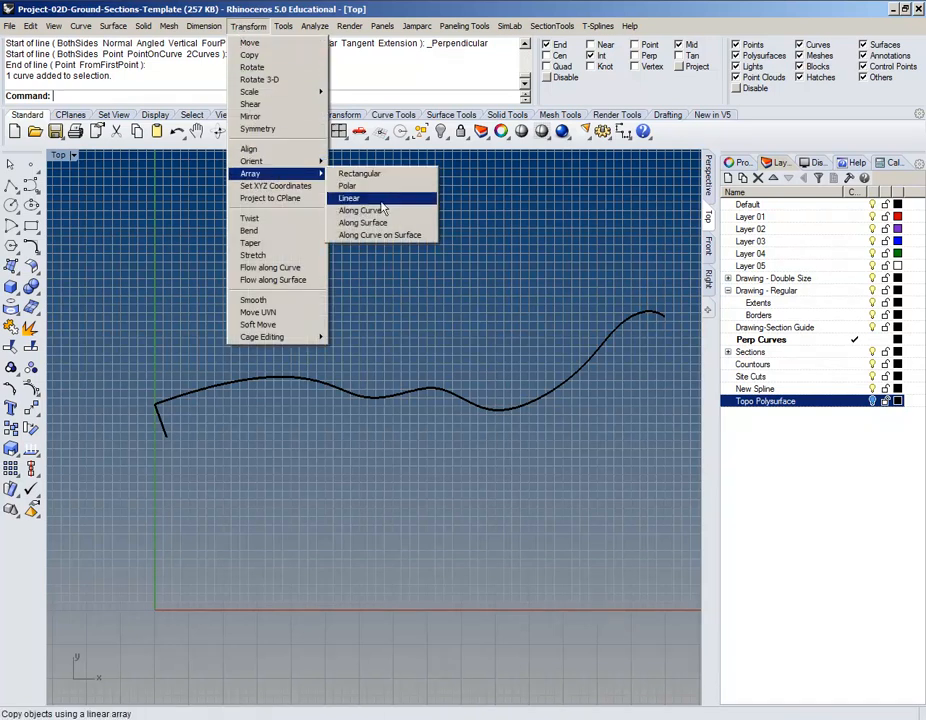
{"action": "left_click", "coordinate": [374, 212]}
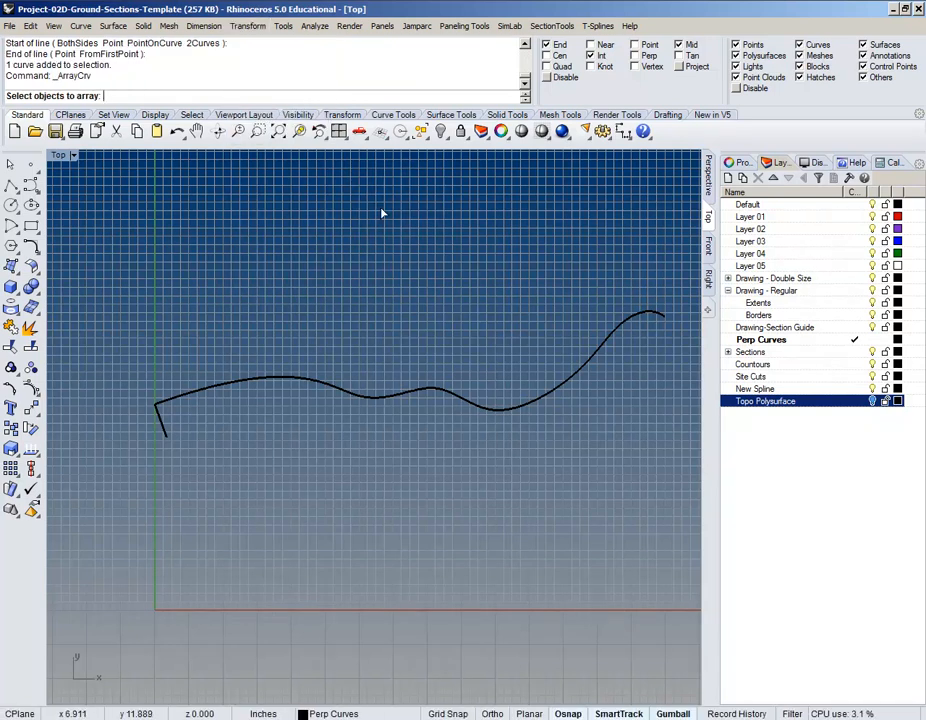
{"action": "scroll", "coordinate": [153, 422], "scroll_direction": "up", "scroll_amount": 5}
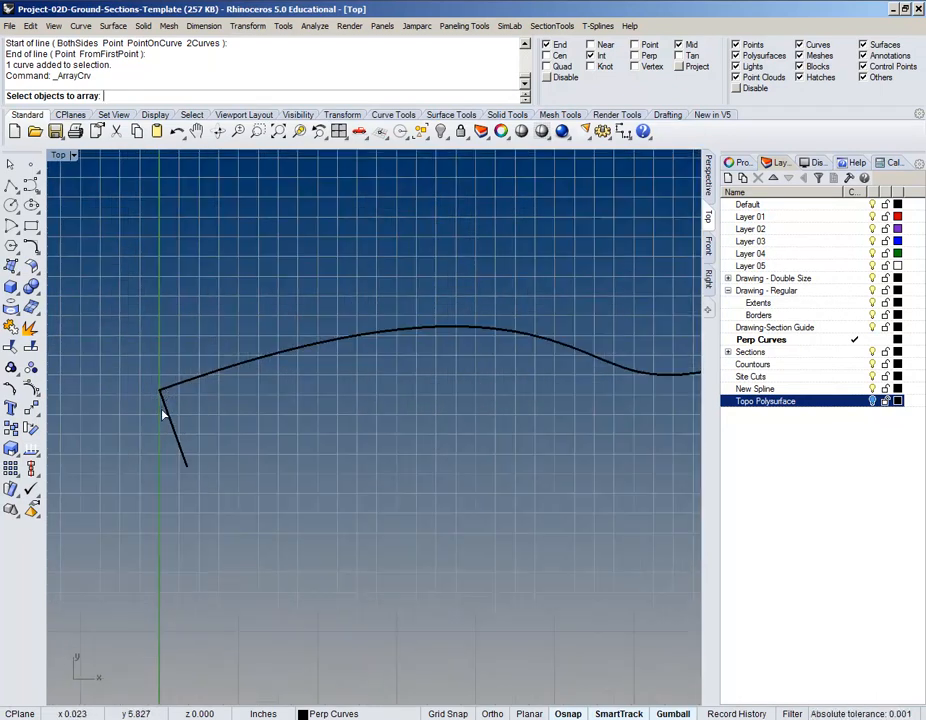
{"action": "scroll", "coordinate": [172, 392], "scroll_direction": "down", "scroll_amount": 3}
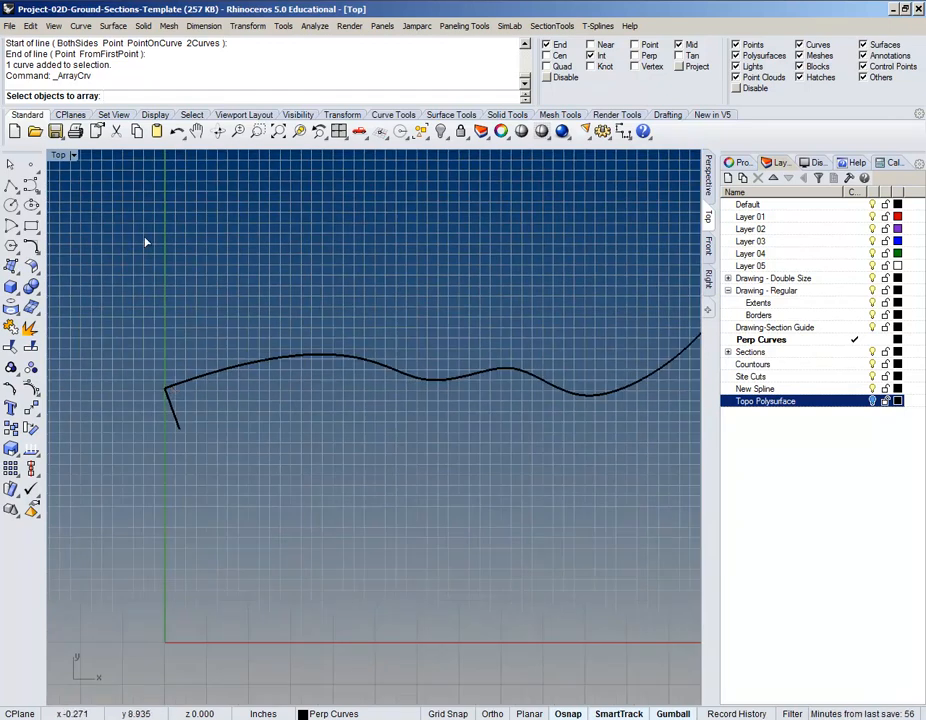
{"action": "left_click", "coordinate": [172, 408]}
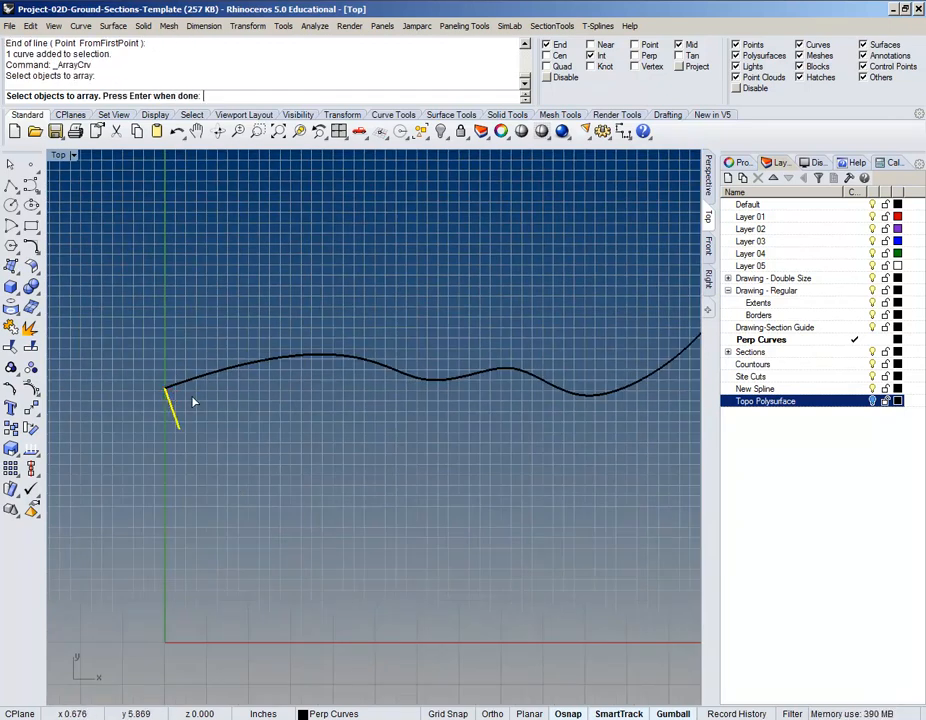
{"action": "key", "text": "Return"}
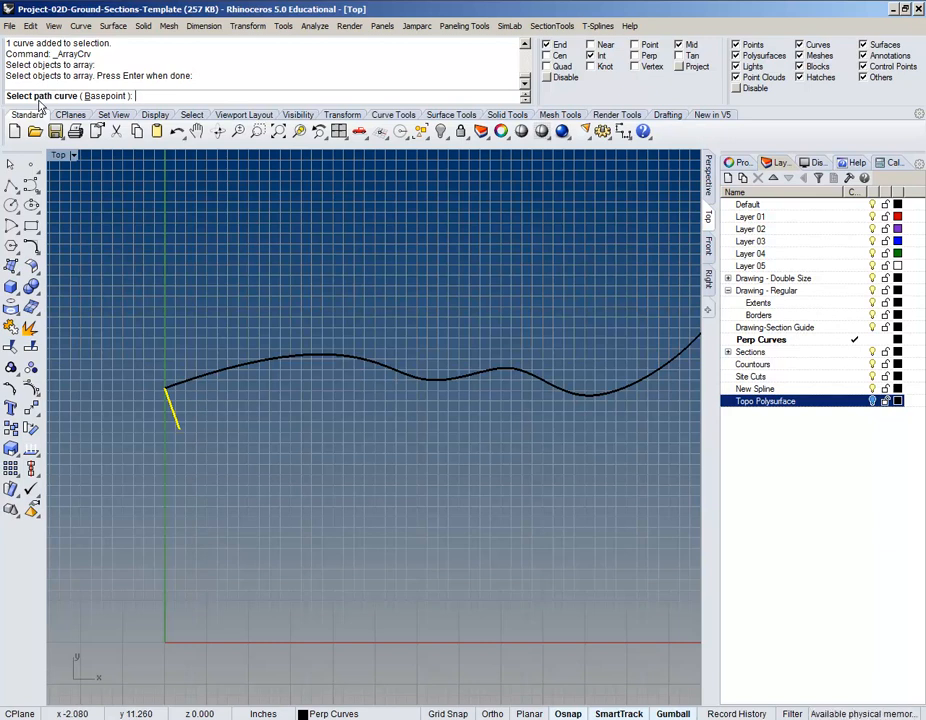
{"action": "scroll", "coordinate": [183, 440], "scroll_direction": "up", "scroll_amount": 2}
{"action": "right_click_drag", "start_coordinate": [160, 360], "coordinate": [180, 420]}
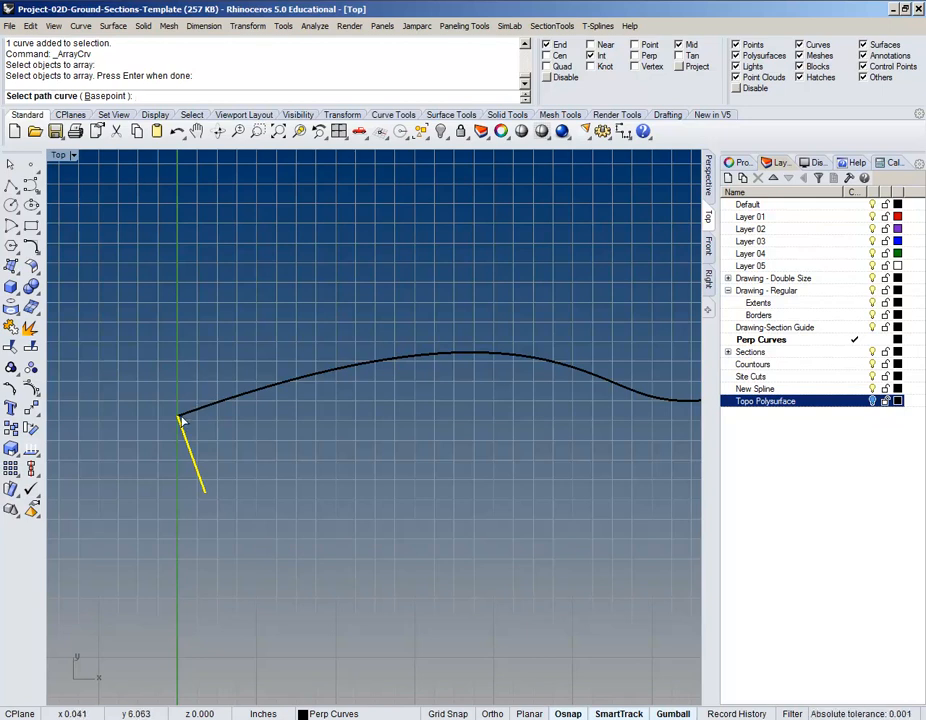
{"action": "left_click", "coordinate": [180, 420]}
{"action": "left_click_drag", "start_coordinate": [439, 134], "coordinate": [197, 160]}
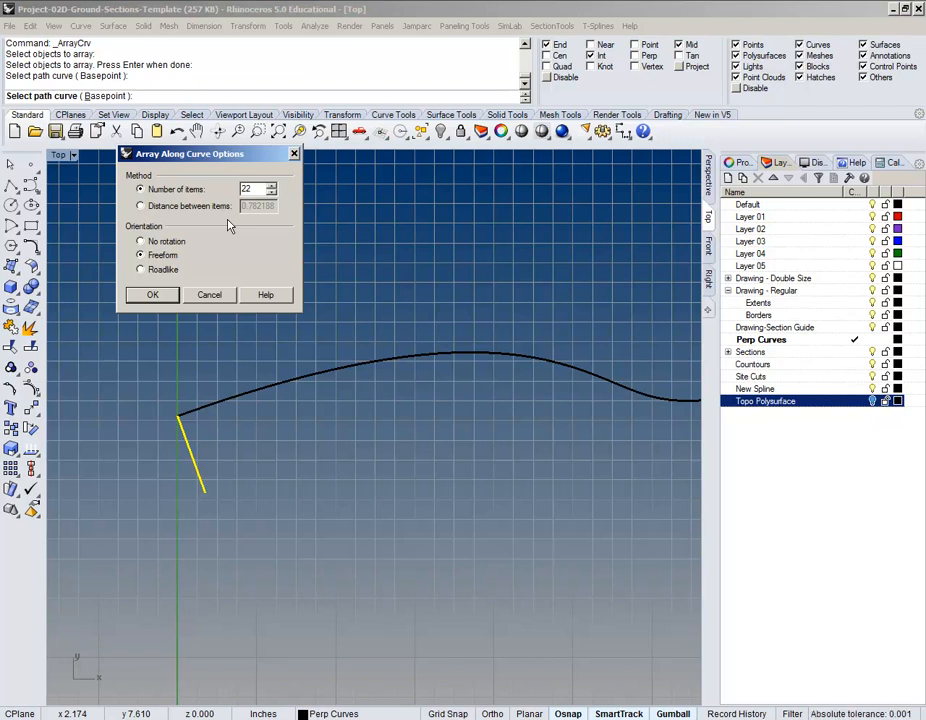
{"action": "double_click", "coordinate": [256, 189]}
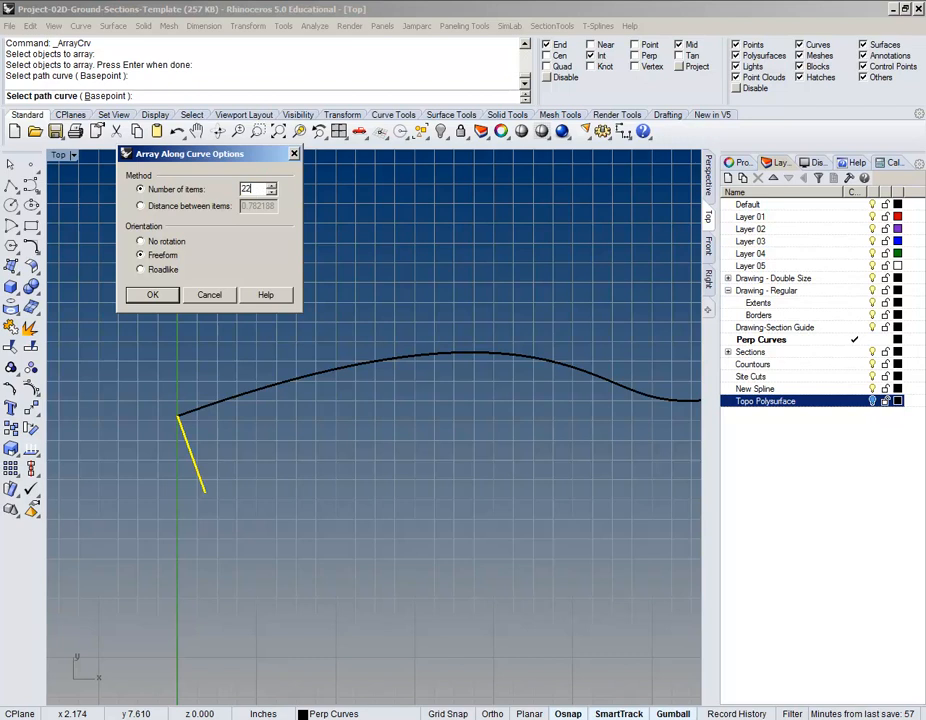
{"action": "left_click", "coordinate": [174, 301]}
{"action": "scroll", "coordinate": [174, 302], "scroll_direction": "down", "scroll_amount": 5}
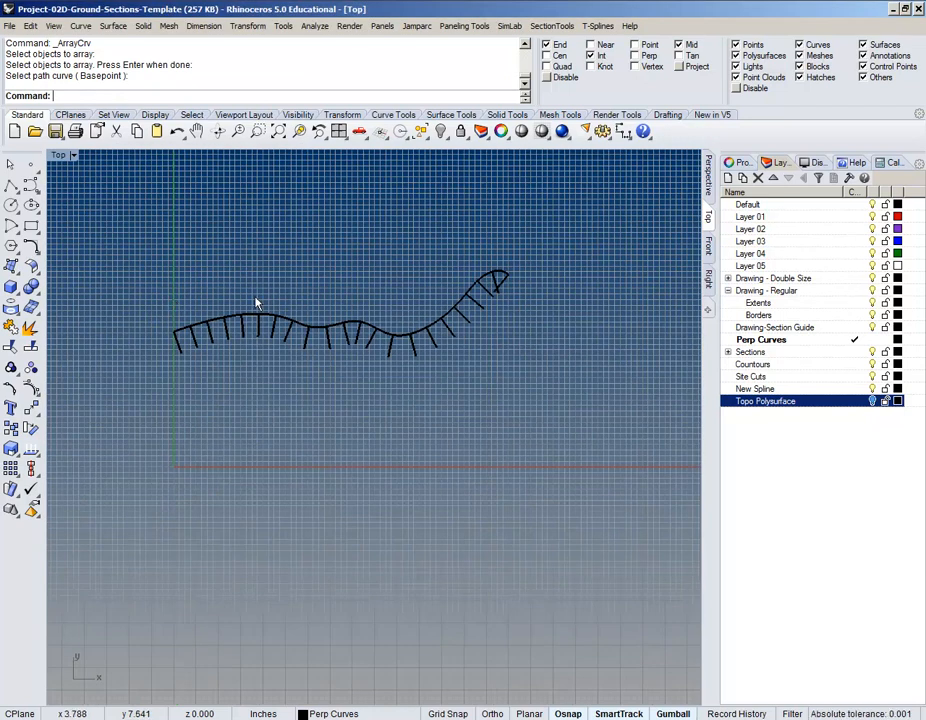
- Hide the first and last arrayed lines at the two ends of the spline
{"action": "scroll", "coordinate": [468, 290], "scroll_direction": "up", "scroll_amount": 10}
{"action": "right_click_drag", "start_coordinate": [227, 364], "coordinate": [372, 322]}
{"action": "scroll", "coordinate": [373, 321], "scroll_direction": "down", "scroll_amount": 5}
{"action": "right_click_drag", "start_coordinate": [349, 372], "coordinate": [465, 374]}
{"action": "scroll", "coordinate": [464, 375], "scroll_direction": "down", "scroll_amount": 2}
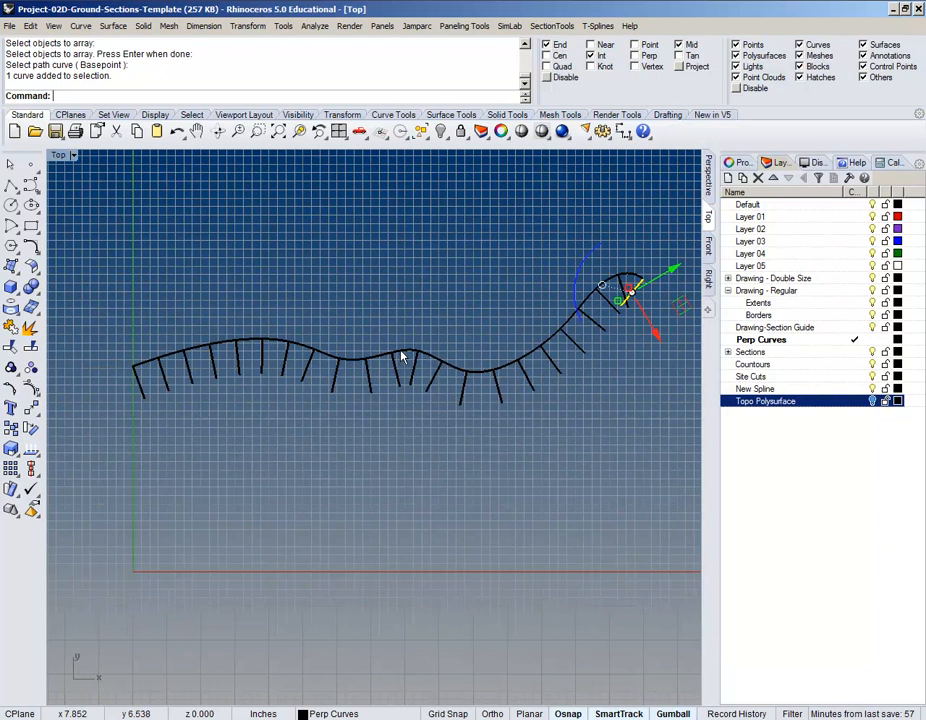
{"action": "left_click", "coordinate": [140, 383]}
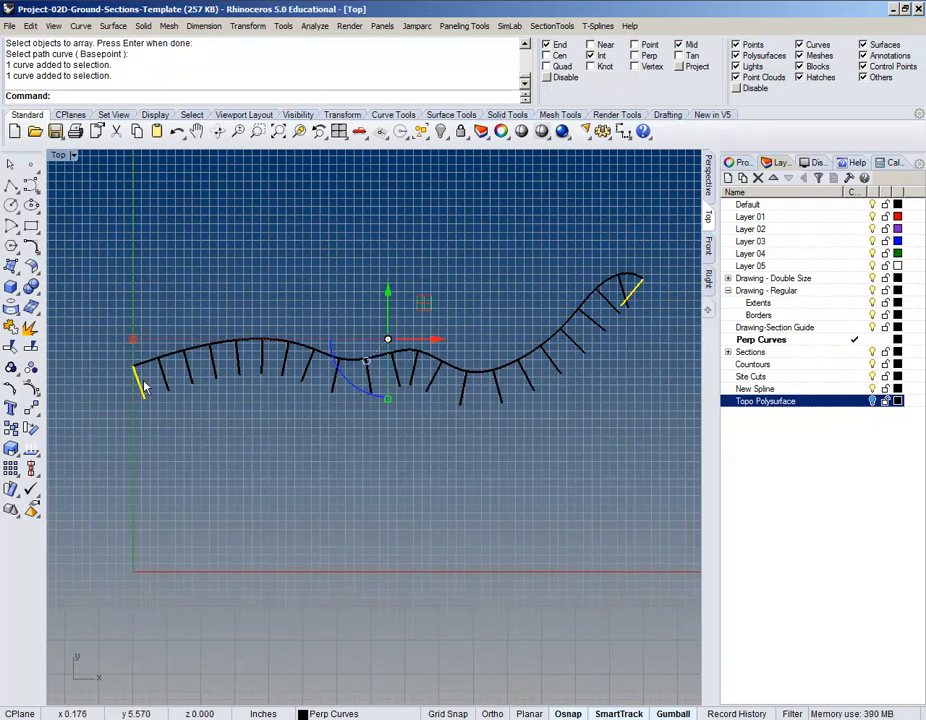
{"action": "key", "text": "ctrl+h"}
{"action": "right_click_drag", "start_coordinate": [393, 393], "coordinate": [391, 432]}
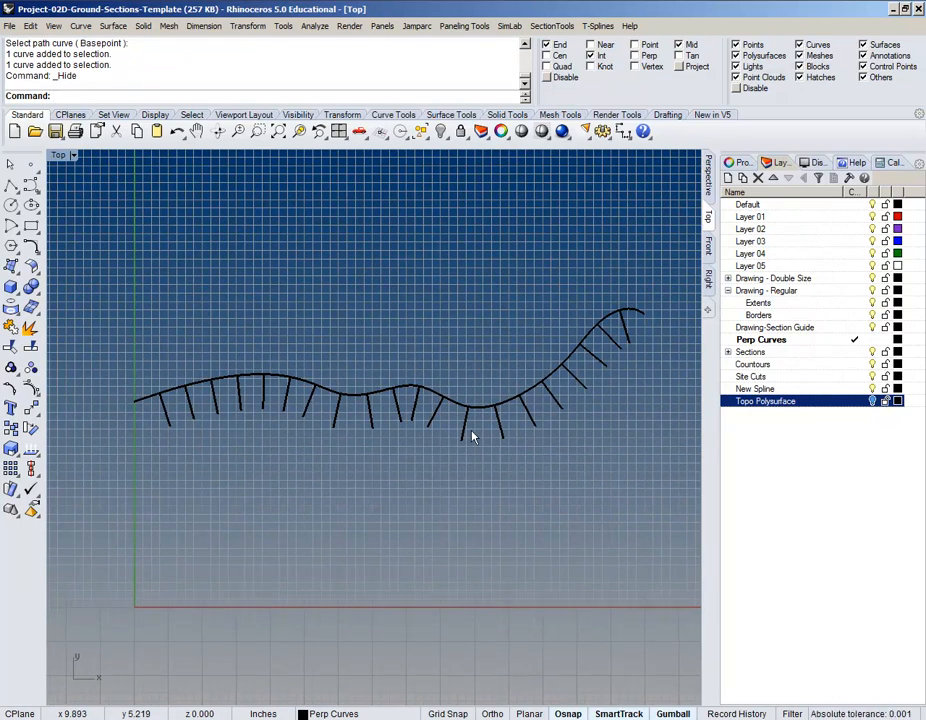
- Examine the spacing and orientation of the remaining perpendicular lines along the spline
{"action": "scroll", "coordinate": [194, 392], "scroll_direction": "up", "scroll_amount": 5}
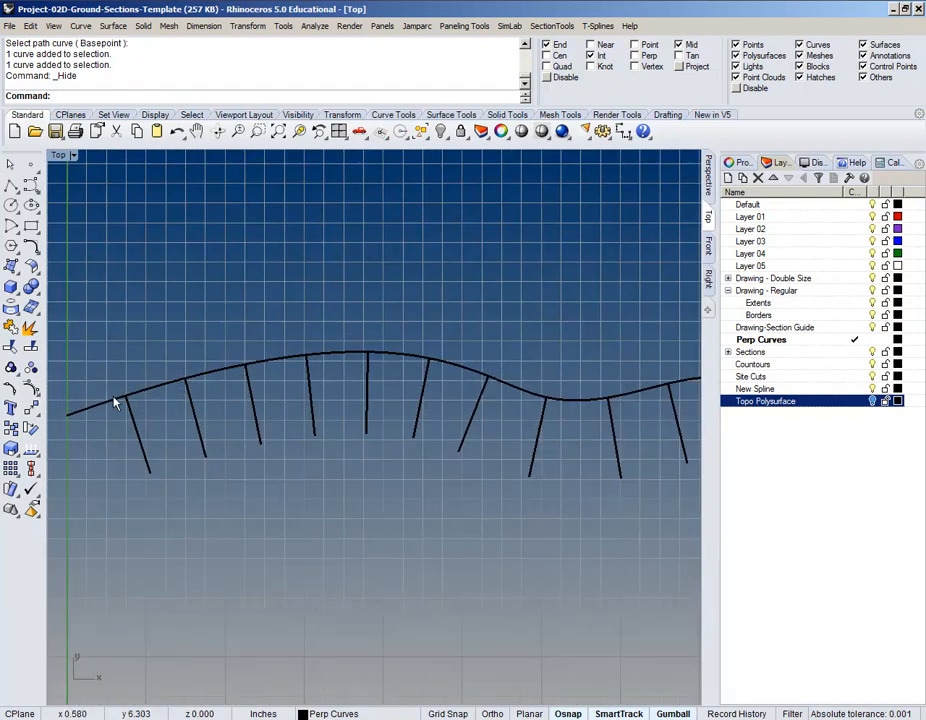
{"action": "scroll", "coordinate": [196, 367], "scroll_direction": "down", "scroll_amount": 2}
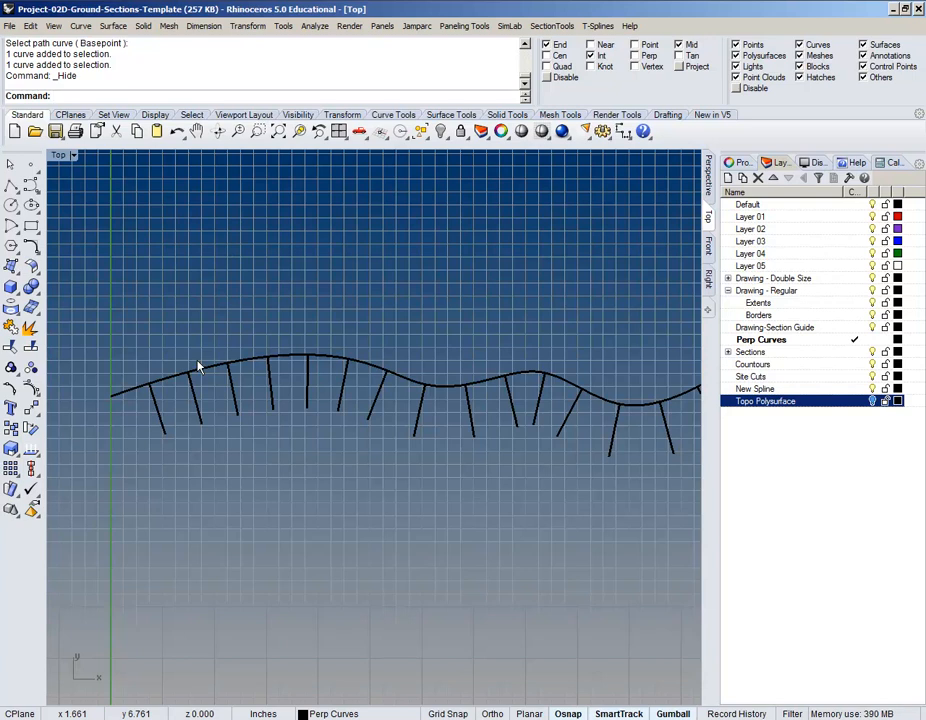
{"action": "scroll", "coordinate": [170, 390], "scroll_direction": "down", "scroll_amount": 2}
{"action": "scroll", "coordinate": [300, 382], "scroll_direction": "down", "scroll_amount": 2}
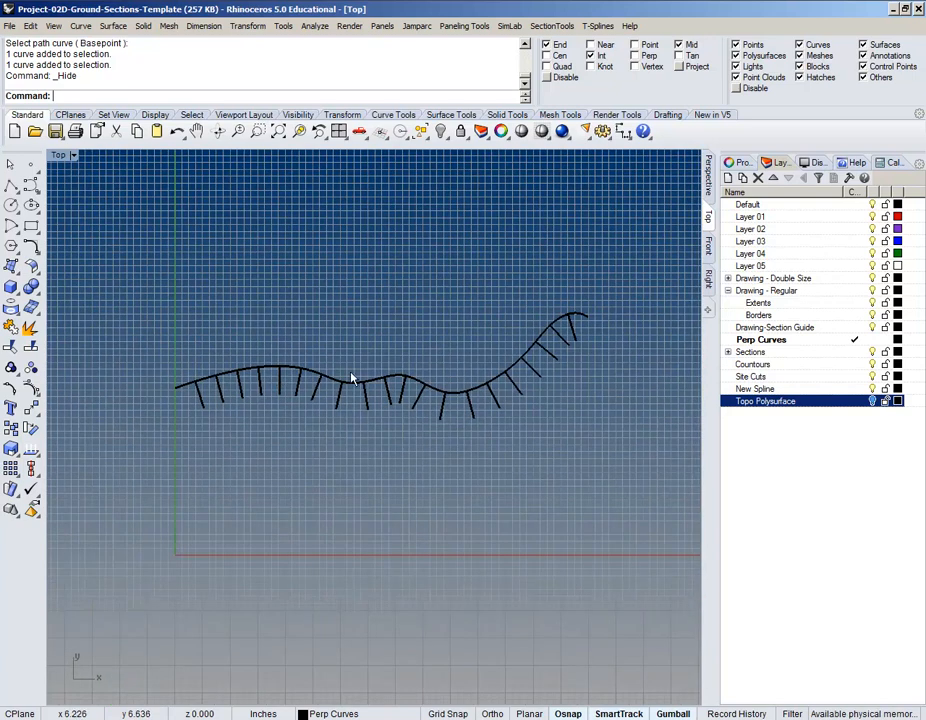
{"action": "right_click_drag", "start_coordinate": [350, 378], "coordinate": [326, 424]}
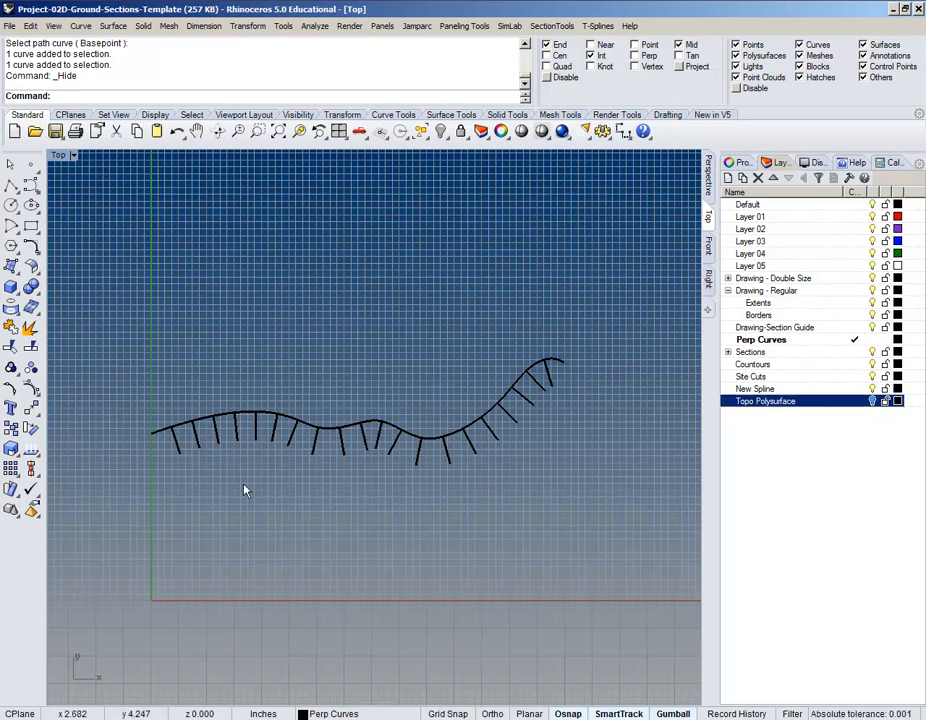
{"action": "right_click_drag", "start_coordinate": [236, 473], "coordinate": [254, 440]}
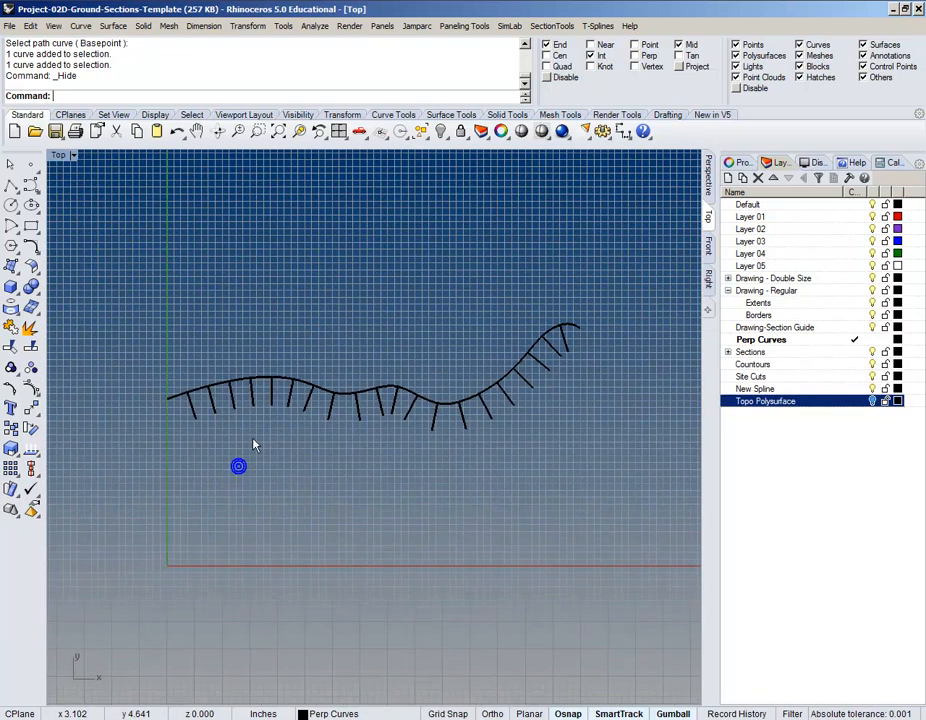
- Make the Sections layer current and turn on the Topo Polysurface layer
{"action": "left_click", "coordinate": [854, 353]}
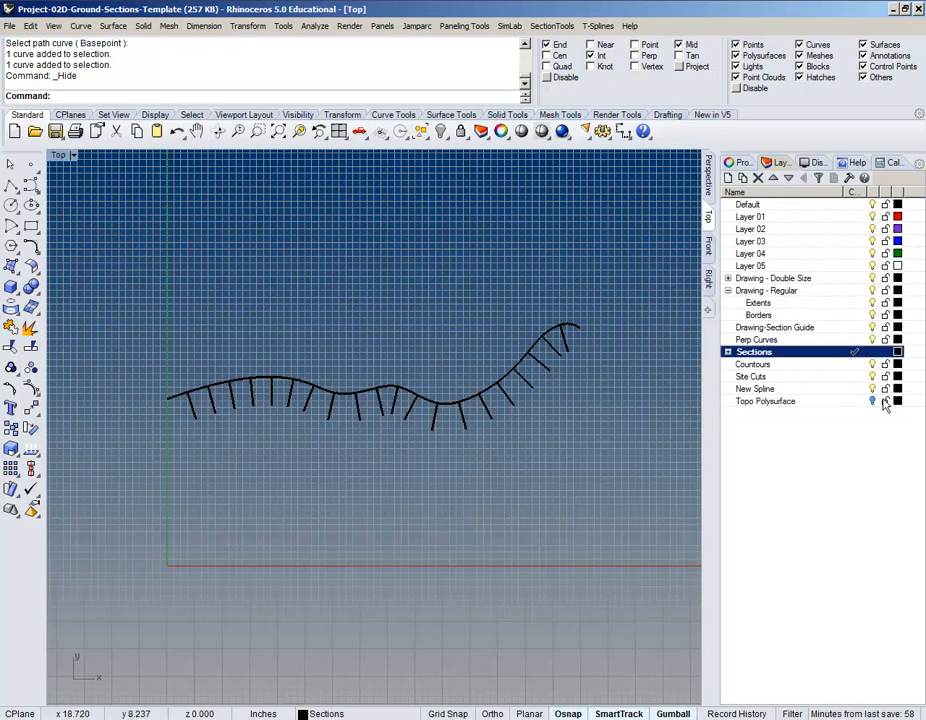
{"action": "left_click", "coordinate": [874, 401]}
{"action": "scroll", "coordinate": [265, 460], "scroll_direction": "up", "scroll_amount": 1}
{"action": "scroll", "coordinate": [262, 438], "scroll_direction": "down", "scroll_amount": 3}
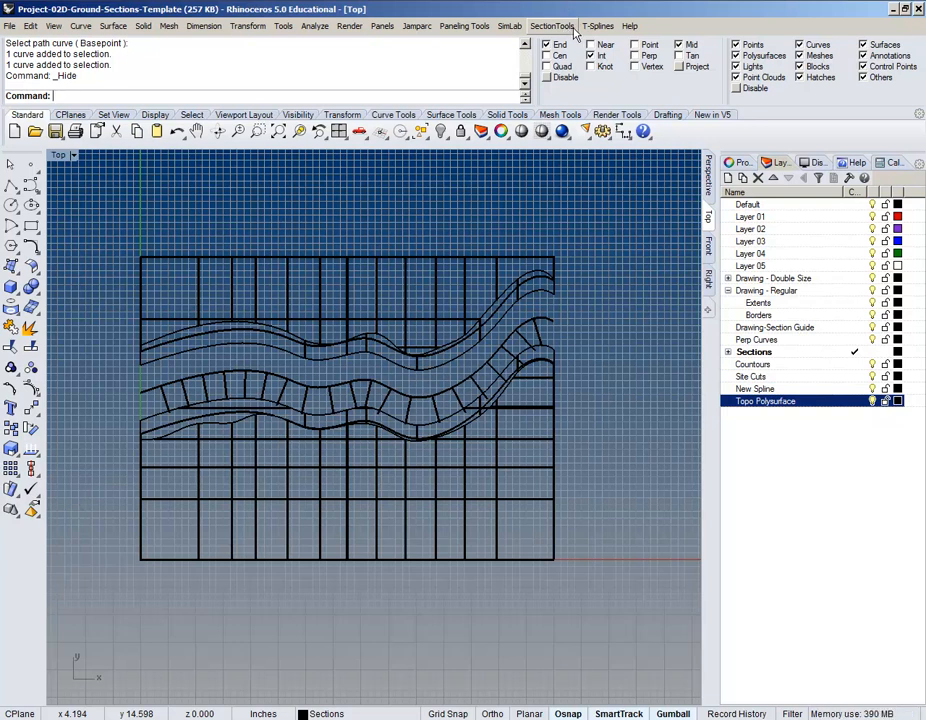
- Start creating a SectionTools section through both terrain polysurfaces, with the start index set to 1
{"action": "left_click", "coordinate": [552, 27]}
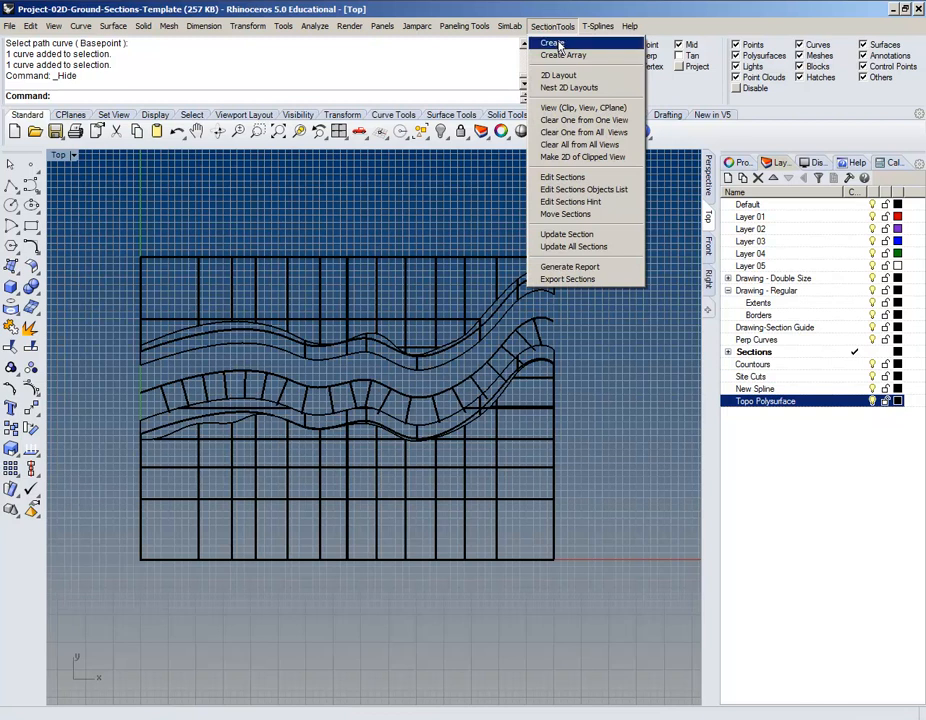
{"action": "left_click", "coordinate": [559, 44]}
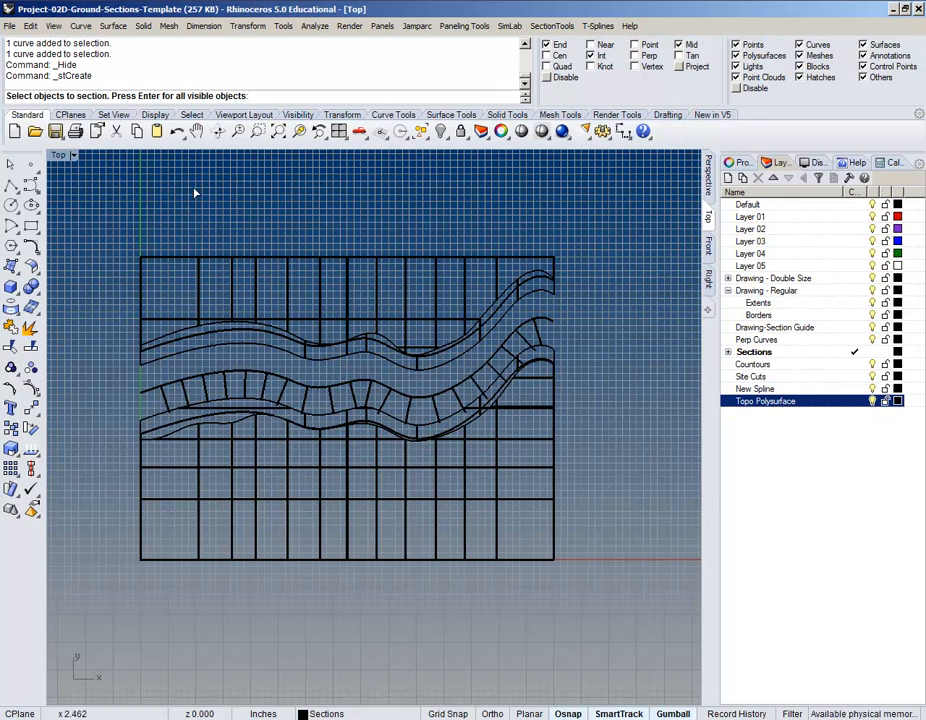
{"action": "left_click", "coordinate": [237, 289]}
{"action": "left_click", "coordinate": [233, 447]}
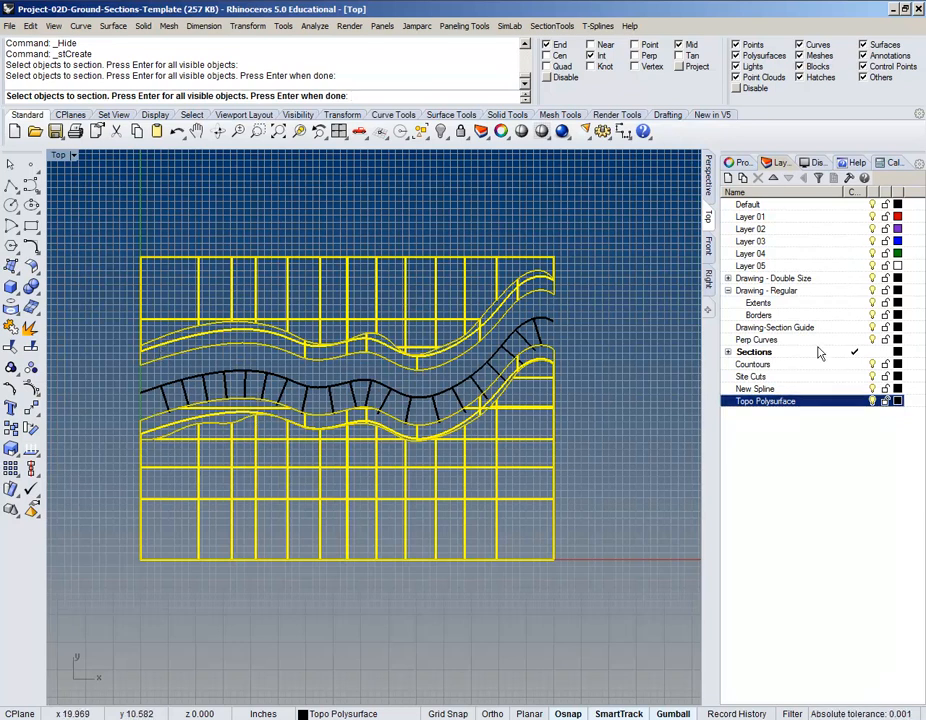
{"action": "key", "text": "Return"}
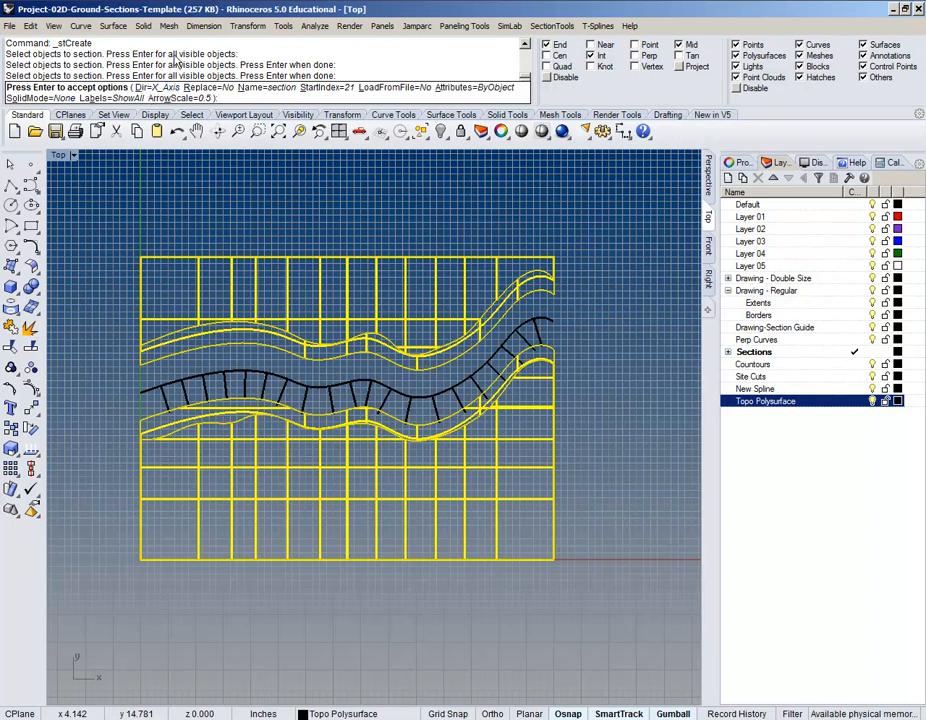
{"action": "left_click", "coordinate": [330, 89]}
{"action": "type", "text": "1"}
{"action": "key", "text": "Return"}
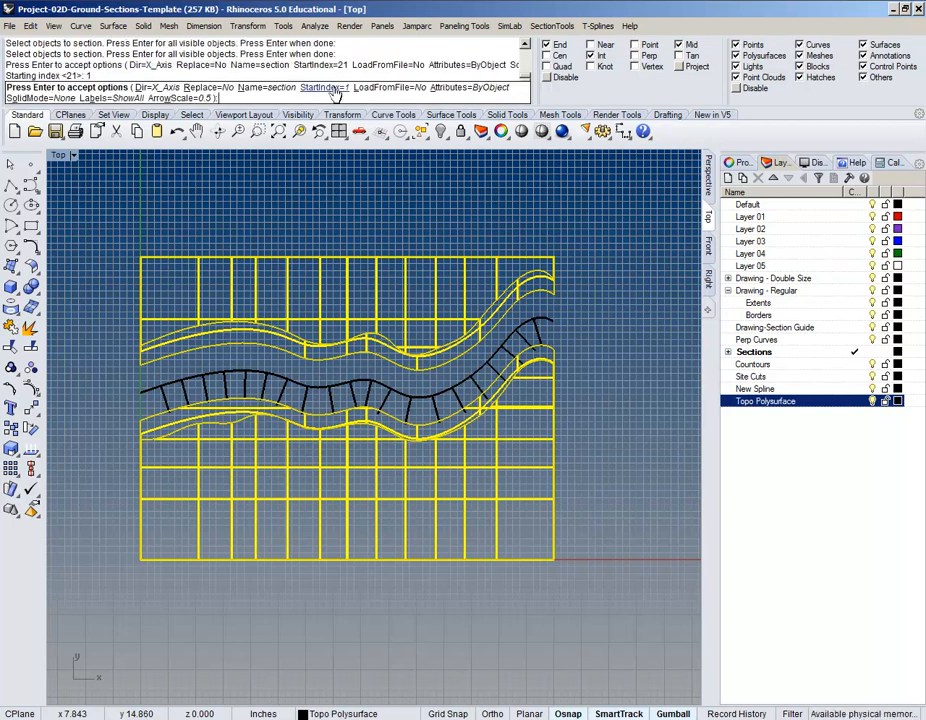
- With SmartTrack turned off, pick the section direction from the lower end to the upper end of the leftmost perpendicular line
{"action": "left_click", "coordinate": [156, 89]}
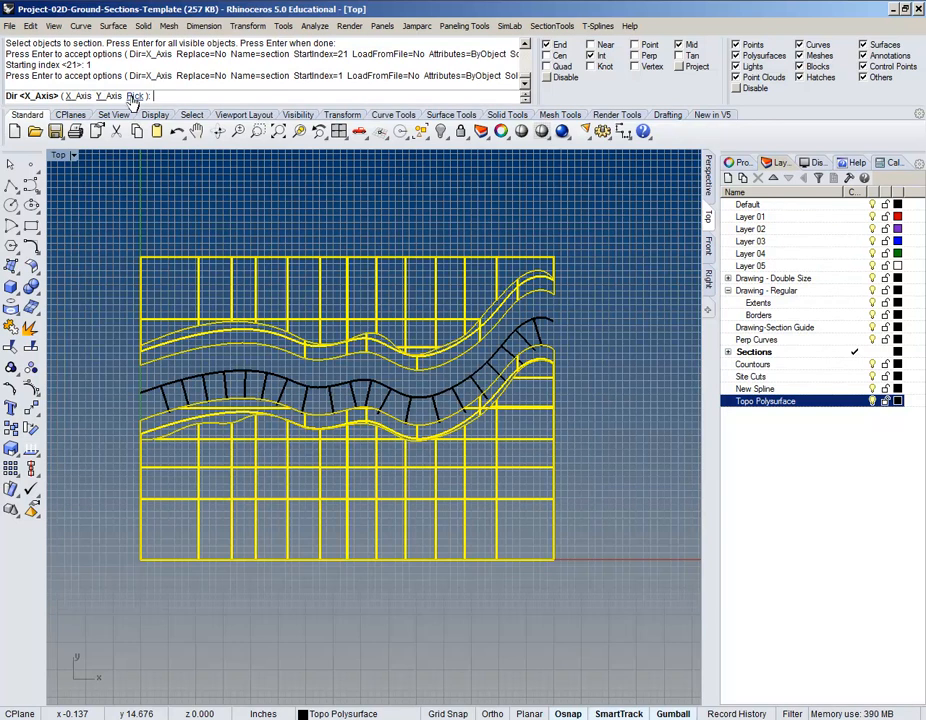
{"action": "left_click", "coordinate": [135, 96]}
{"action": "scroll", "coordinate": [289, 409], "scroll_direction": "up", "scroll_amount": 6}
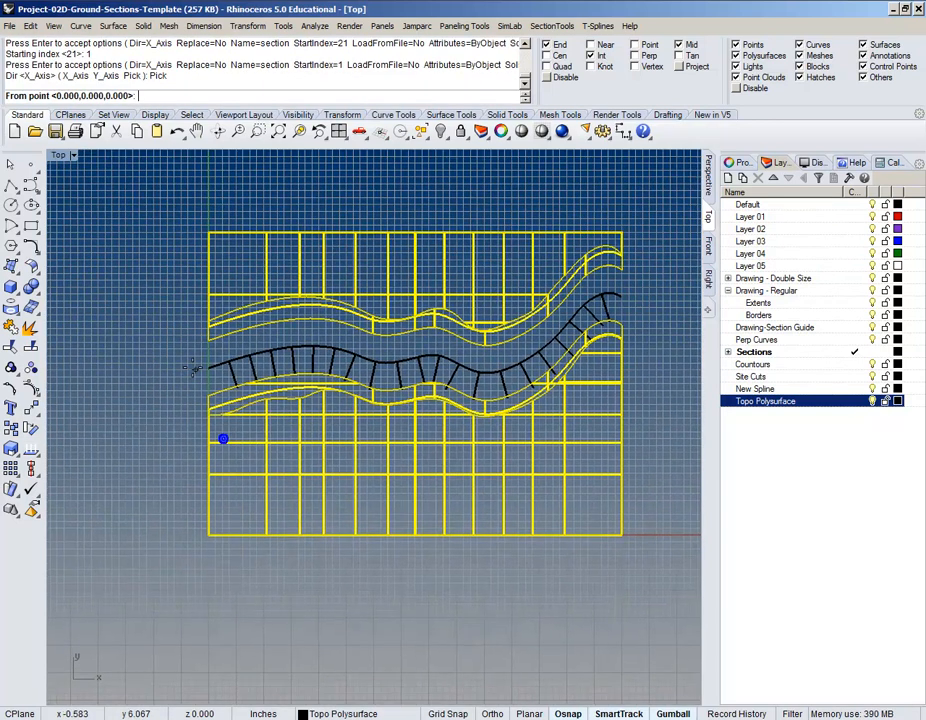
{"action": "scroll", "coordinate": [238, 430], "scroll_direction": "down", "scroll_amount": 3}
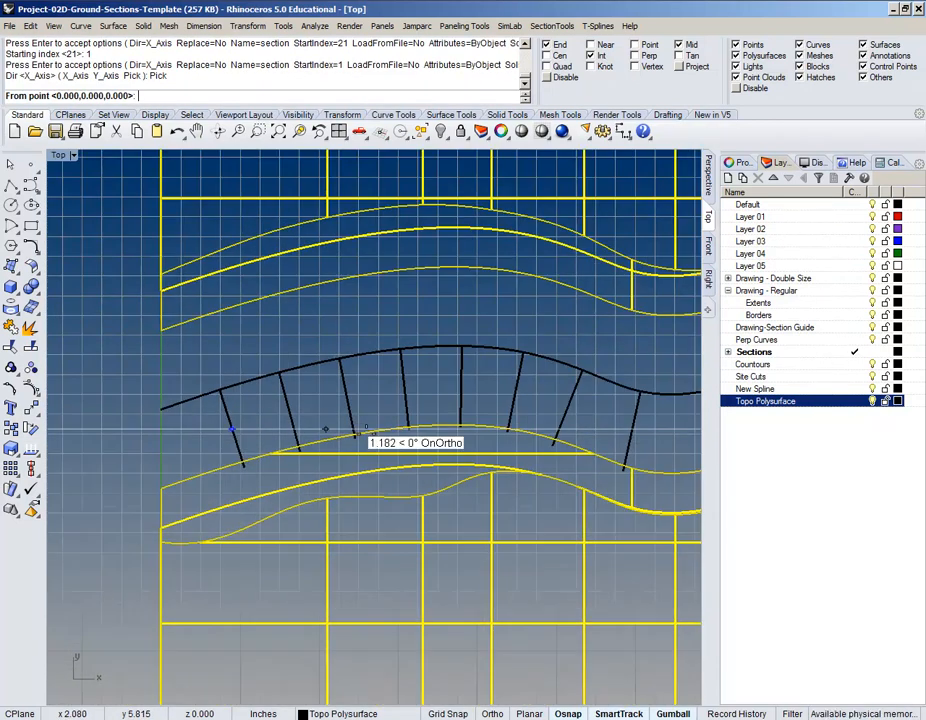
{"action": "left_click", "coordinate": [196, 446]}
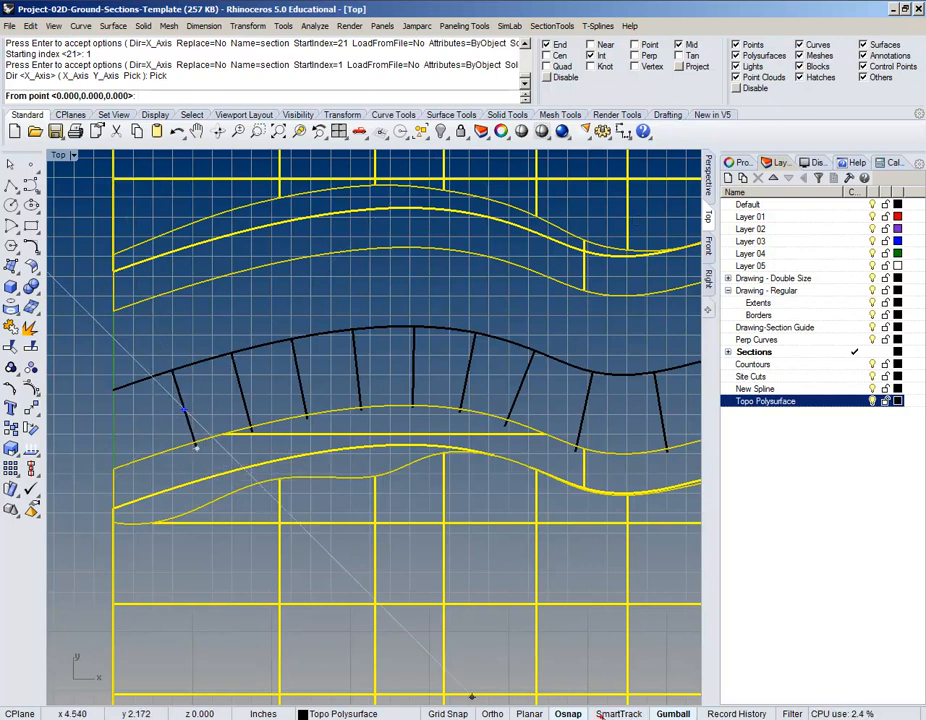
{"action": "left_click", "coordinate": [196, 446]}
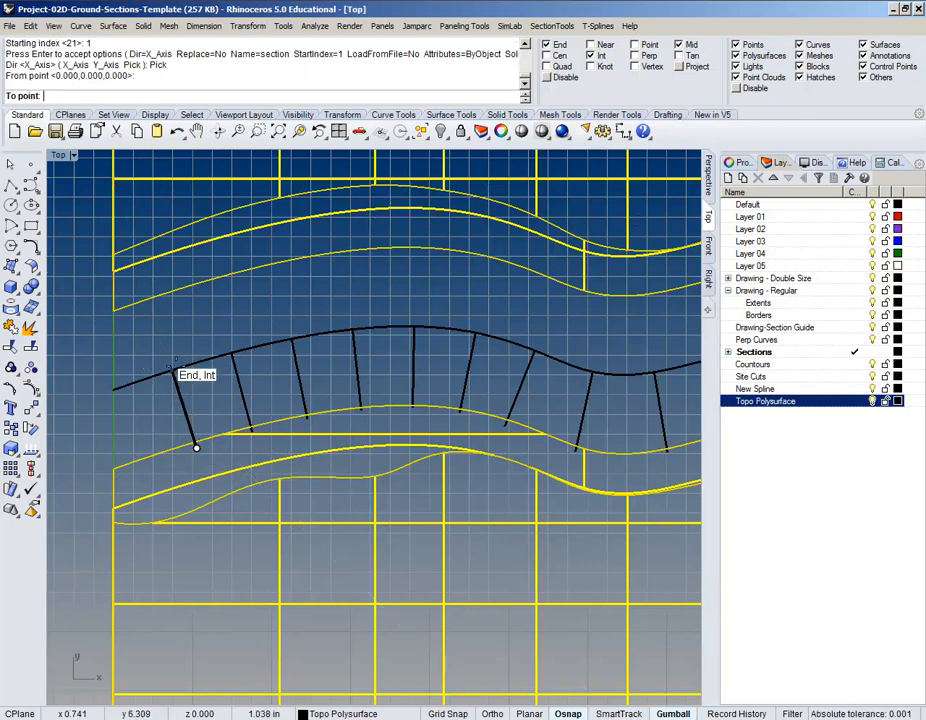
{"action": "left_click", "coordinate": [173, 370]}
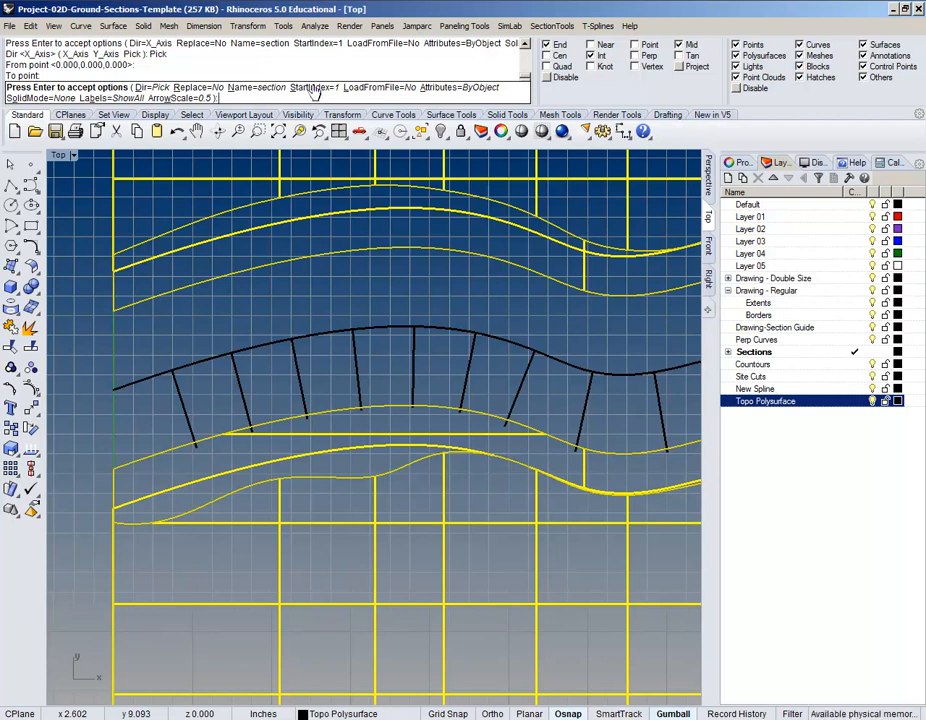
- Set the section's arrow scale to 0.5 and accept the section options
{"action": "left_click", "coordinate": [184, 99]}
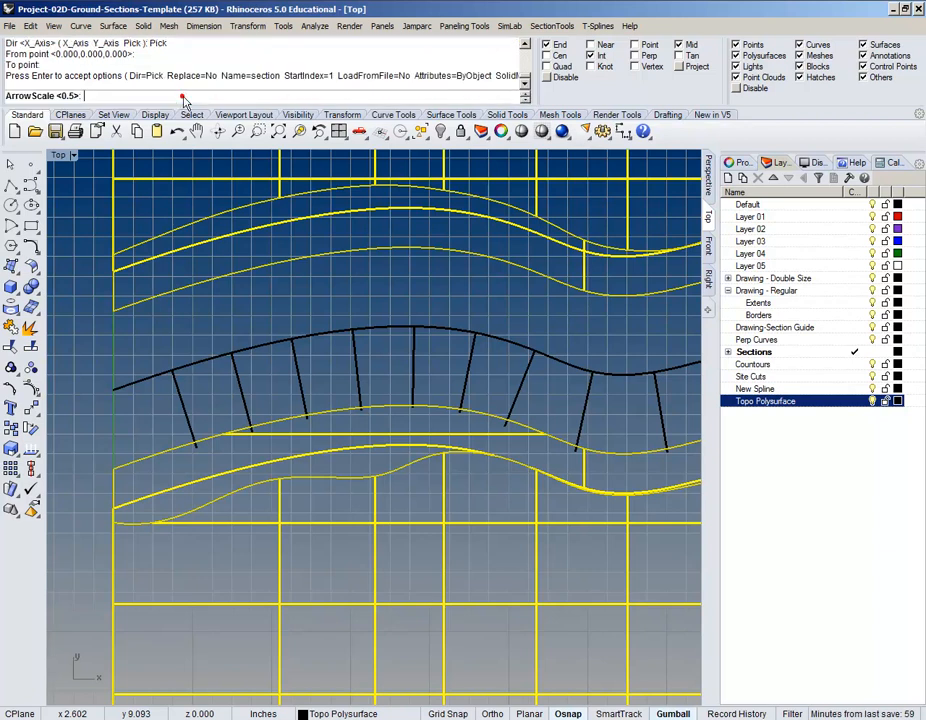
{"action": "type", "text": "5"}
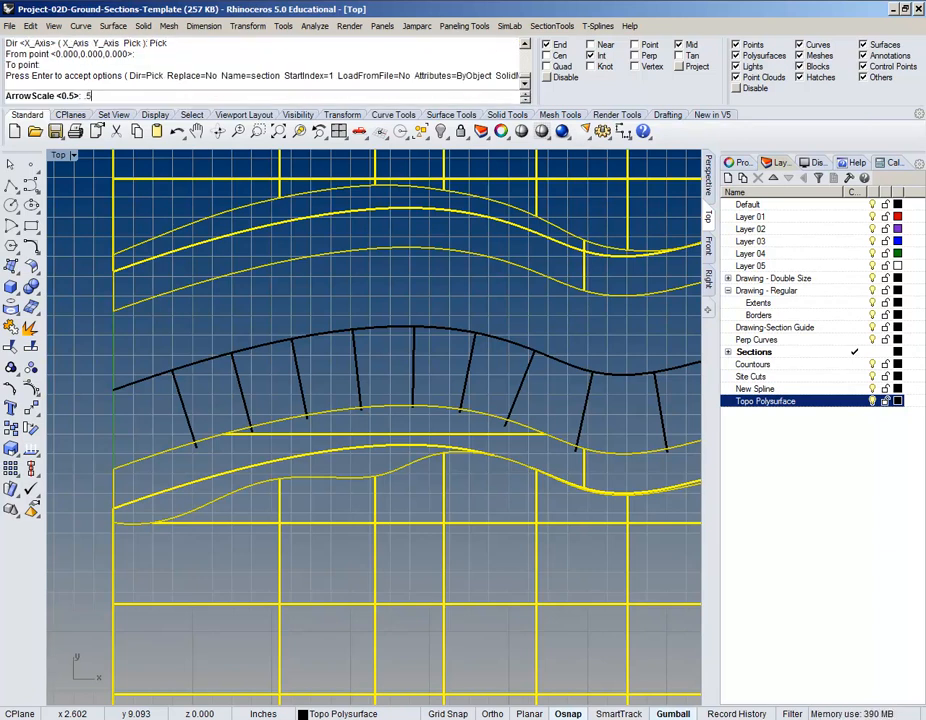
{"action": "key", "text": "Return"}
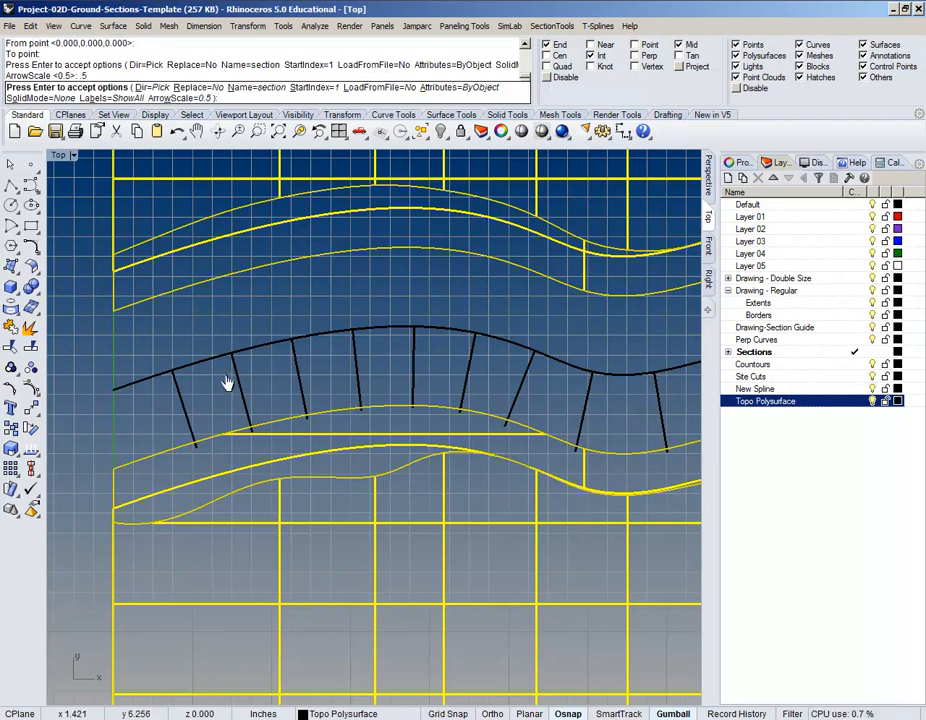
{"action": "key", "text": "Return"}
{"action": "scroll", "coordinate": [215, 400], "scroll_direction": "down", "scroll_amount": 5}
{"action": "scroll", "coordinate": [212, 388], "scroll_direction": "down", "scroll_amount": 5}
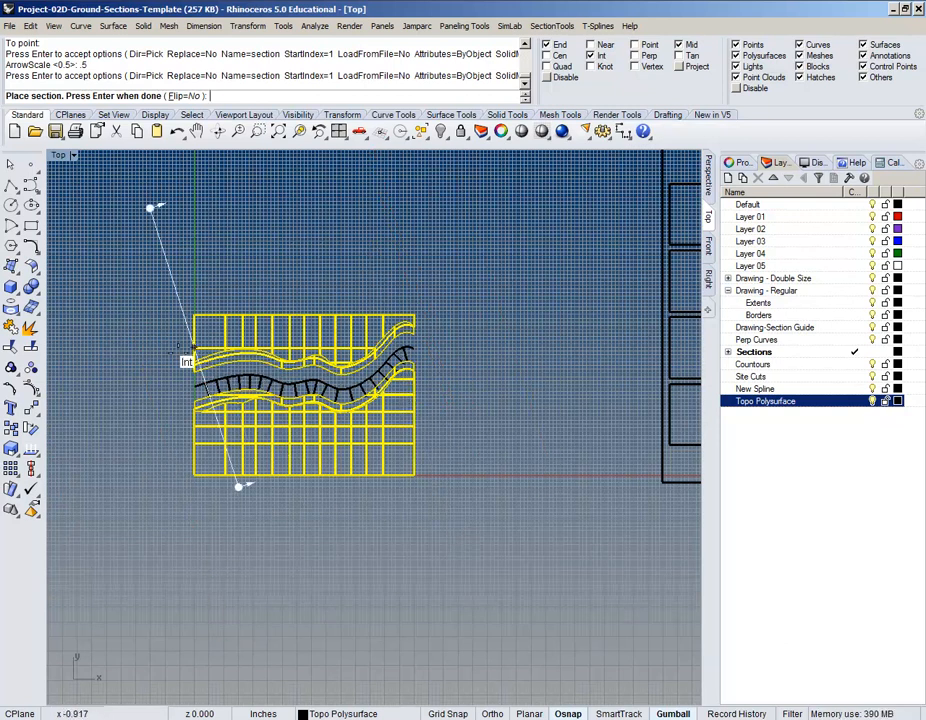
{"action": "scroll", "coordinate": [205, 408], "scroll_direction": "up", "scroll_amount": 5}
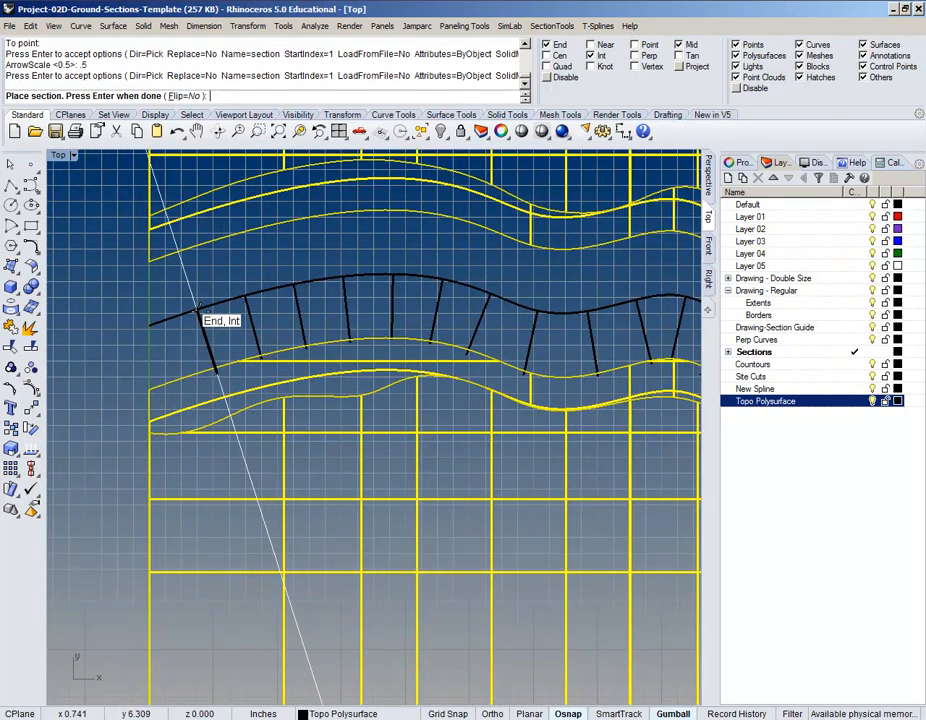
{"action": "scroll", "coordinate": [202, 310], "scroll_direction": "down", "scroll_amount": 3}
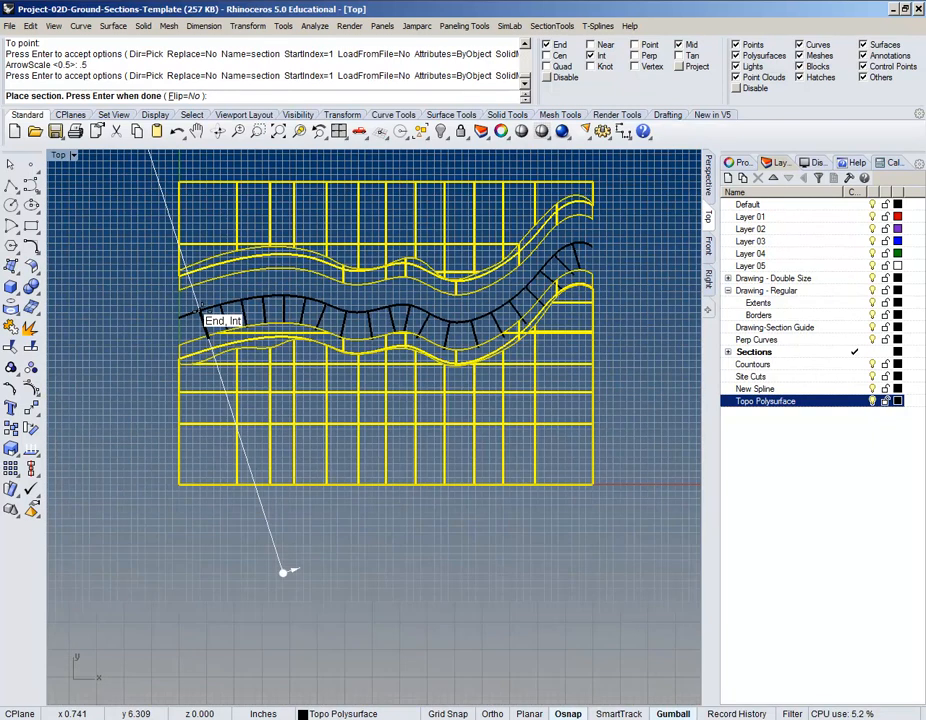
{"action": "scroll", "coordinate": [202, 309], "scroll_direction": "down", "scroll_amount": 4}
{"action": "right_click_drag", "start_coordinate": [202, 309], "coordinate": [222, 438]}
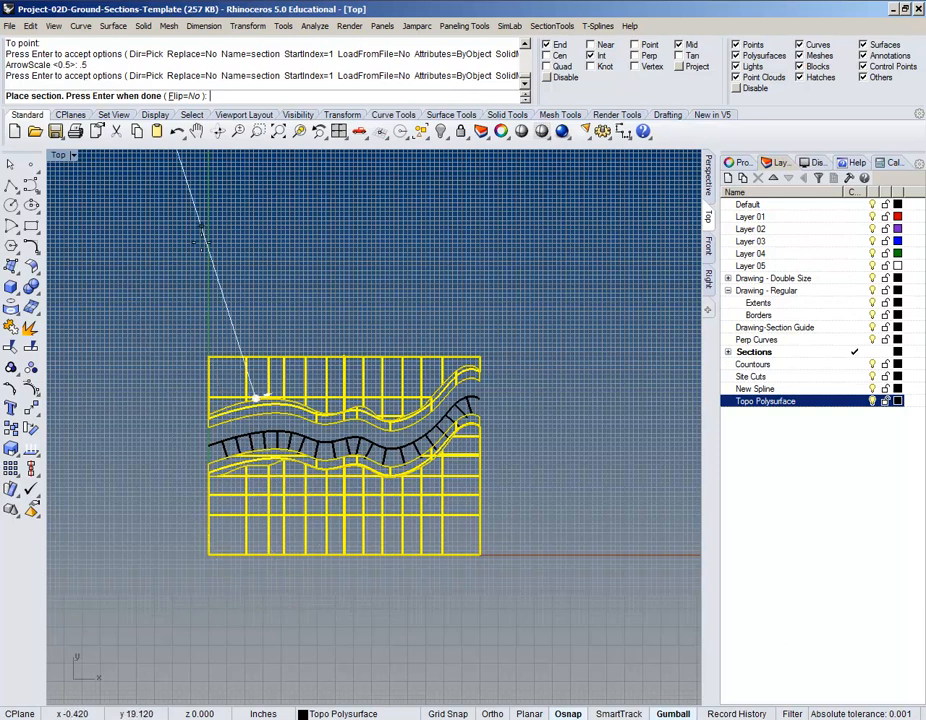
- Try flipping the section's viewing direction and return Flip to No
{"action": "left_click", "coordinate": [180, 96]}
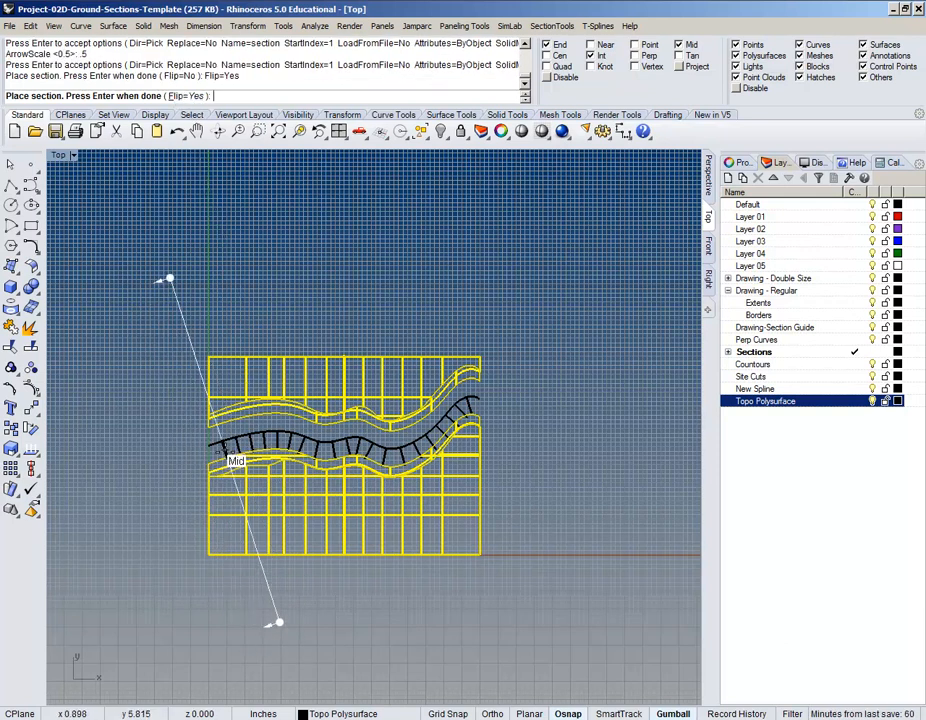
{"action": "left_click", "coordinate": [184, 96]}
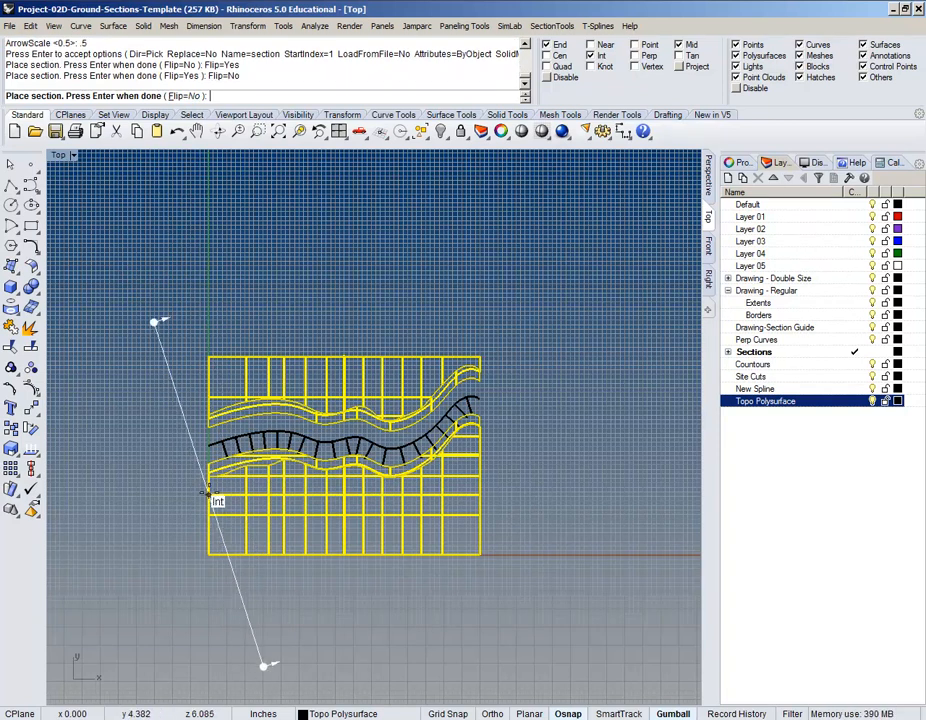
{"action": "left_click", "coordinate": [184, 96]}
{"action": "left_click", "coordinate": [175, 97]}
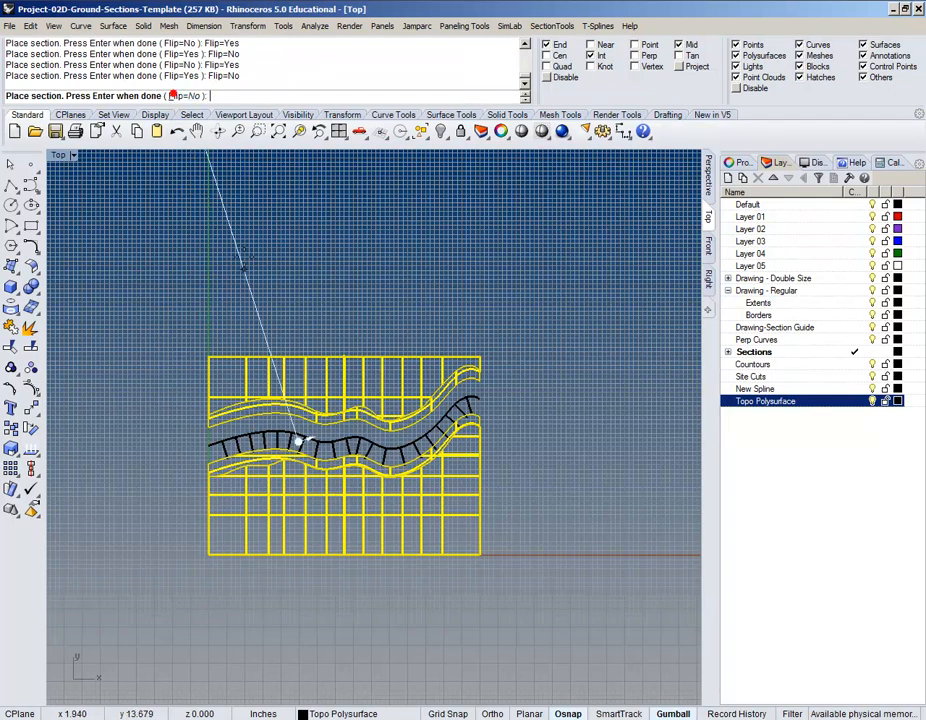
- Place the section where the leftmost perpendicular line meets the spline and finish the section command
{"action": "scroll", "coordinate": [217, 552], "scroll_direction": "up", "scroll_amount": 3}
{"action": "right_click_drag", "start_coordinate": [227, 283], "coordinate": [225, 387]}
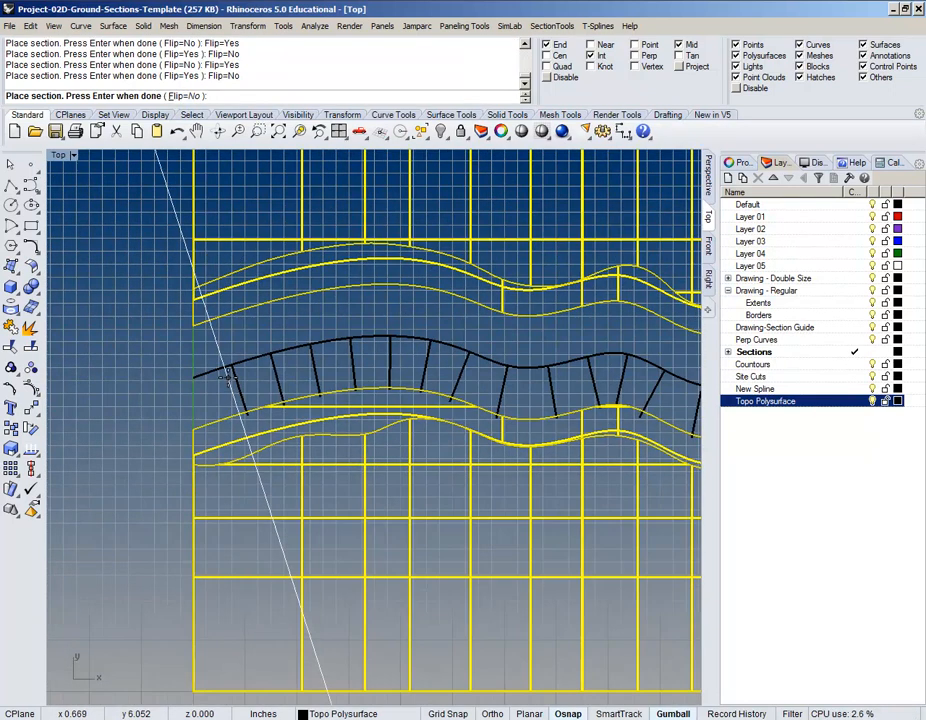
{"action": "left_click", "coordinate": [232, 371]}
{"action": "scroll", "coordinate": [232, 372], "scroll_direction": "down", "scroll_amount": 6}
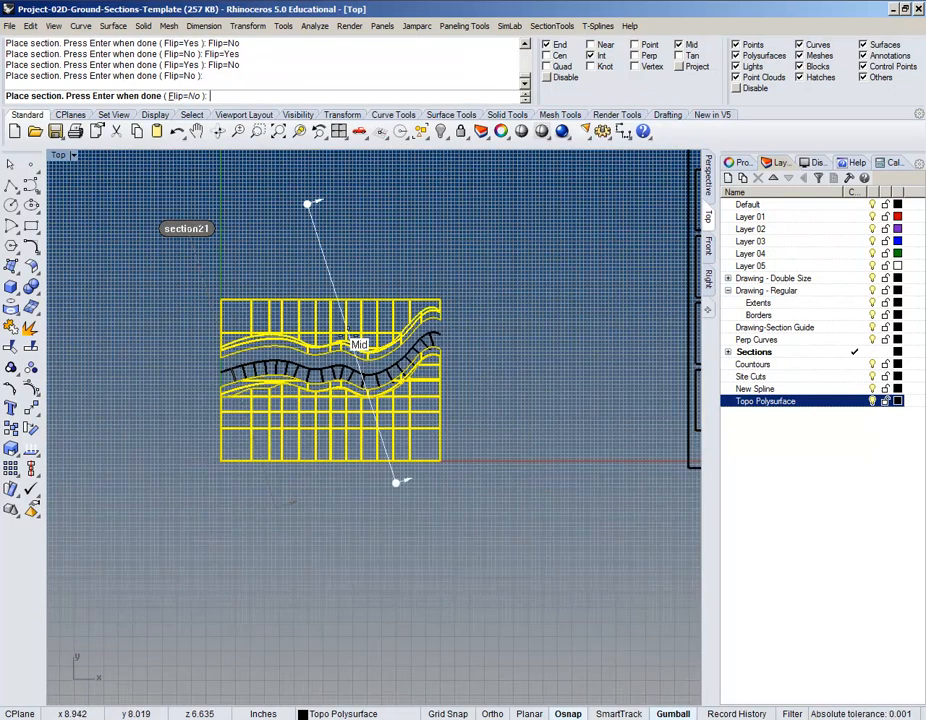
{"action": "scroll", "coordinate": [244, 217], "scroll_direction": "up", "scroll_amount": 5}
{"action": "scroll", "coordinate": [173, 257], "scroll_direction": "up", "scroll_amount": 5}
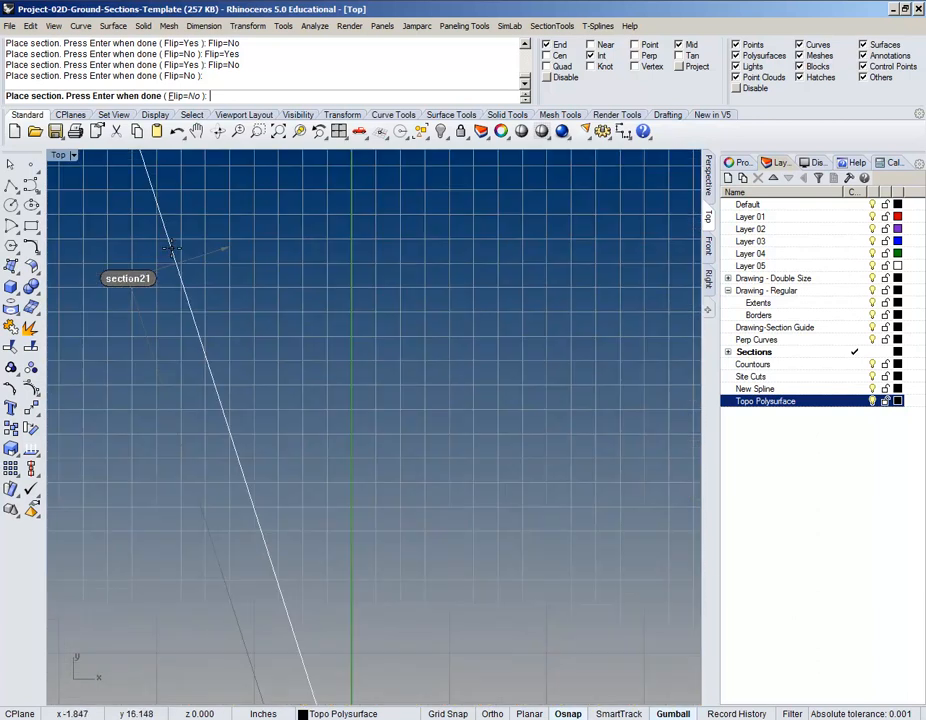
{"action": "scroll", "coordinate": [159, 339], "scroll_direction": "down", "scroll_amount": 6}
{"action": "right_click_drag", "start_coordinate": [302, 333], "coordinate": [335, 326]}
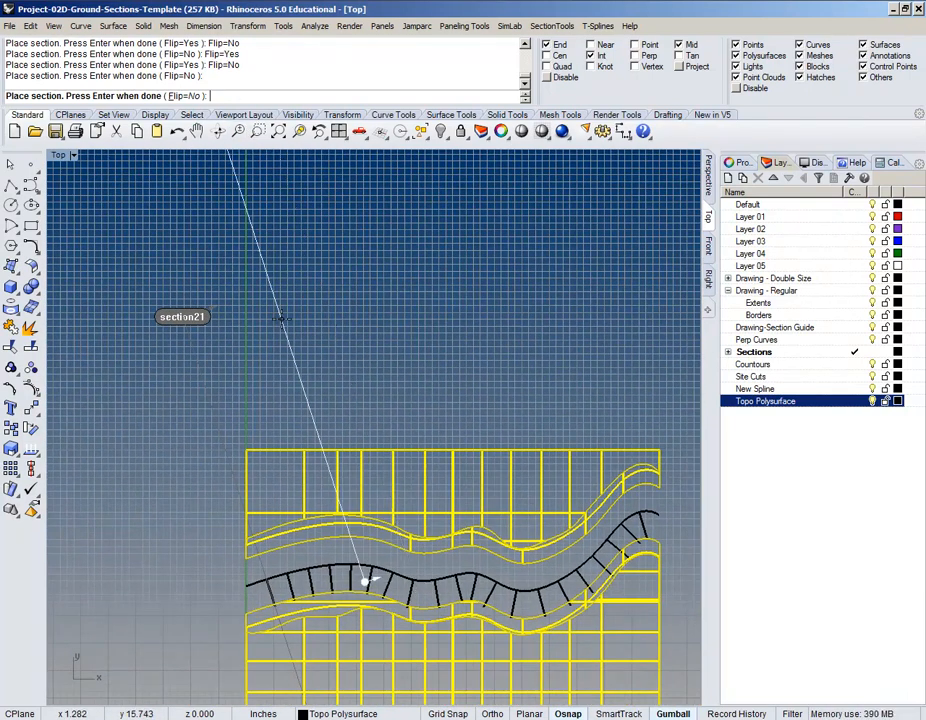
{"action": "key", "text": "Return"}
- Restart the stCreate section command on the topography polysurface and set the starting index to 1
{"action": "key", "text": "Return"}
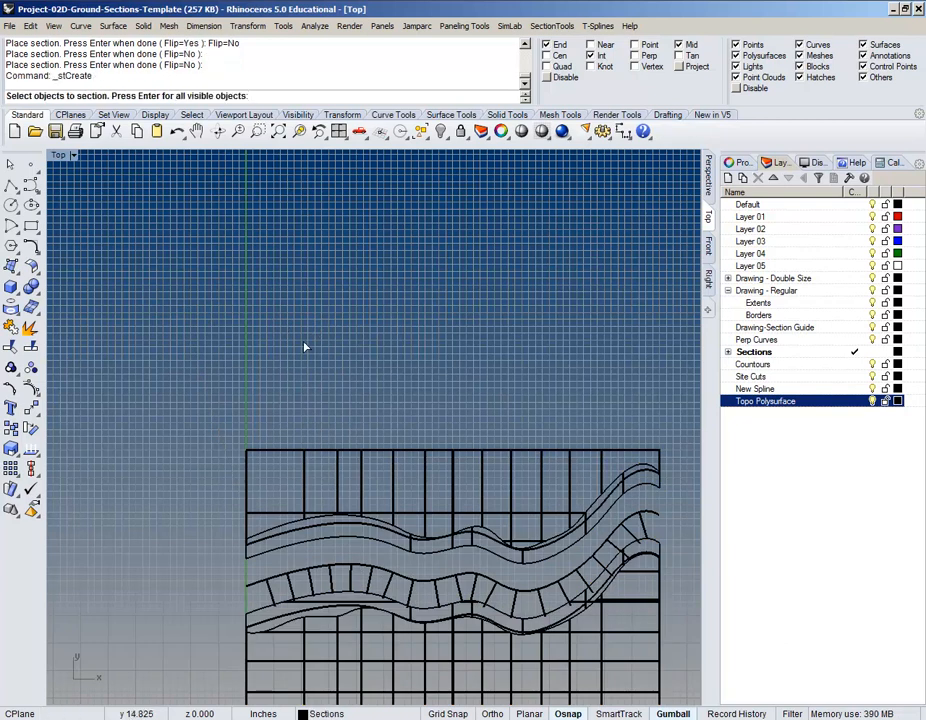
{"action": "scroll", "coordinate": [280, 332], "scroll_direction": "down", "scroll_amount": 3}
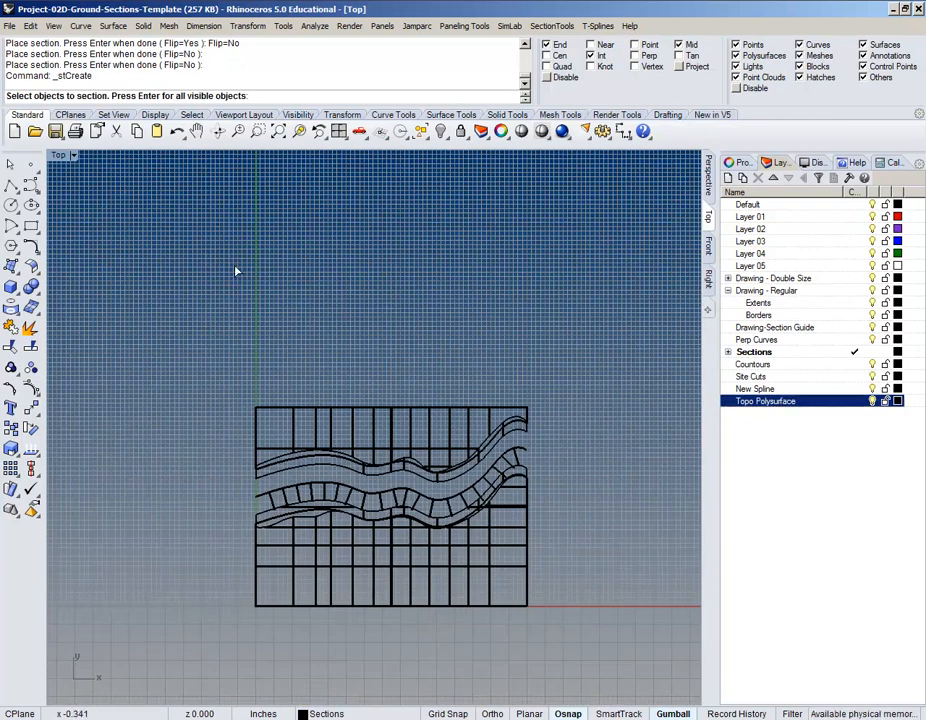
{"action": "left_click", "coordinate": [329, 412]}
{"action": "key", "text": "Return"}
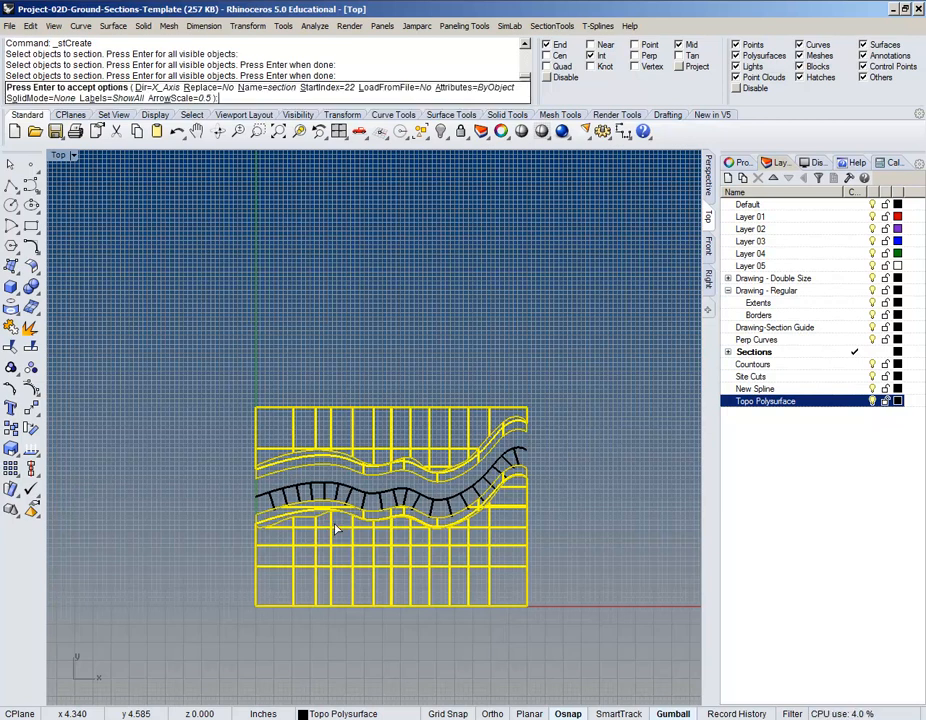
{"action": "left_click", "coordinate": [343, 88]}
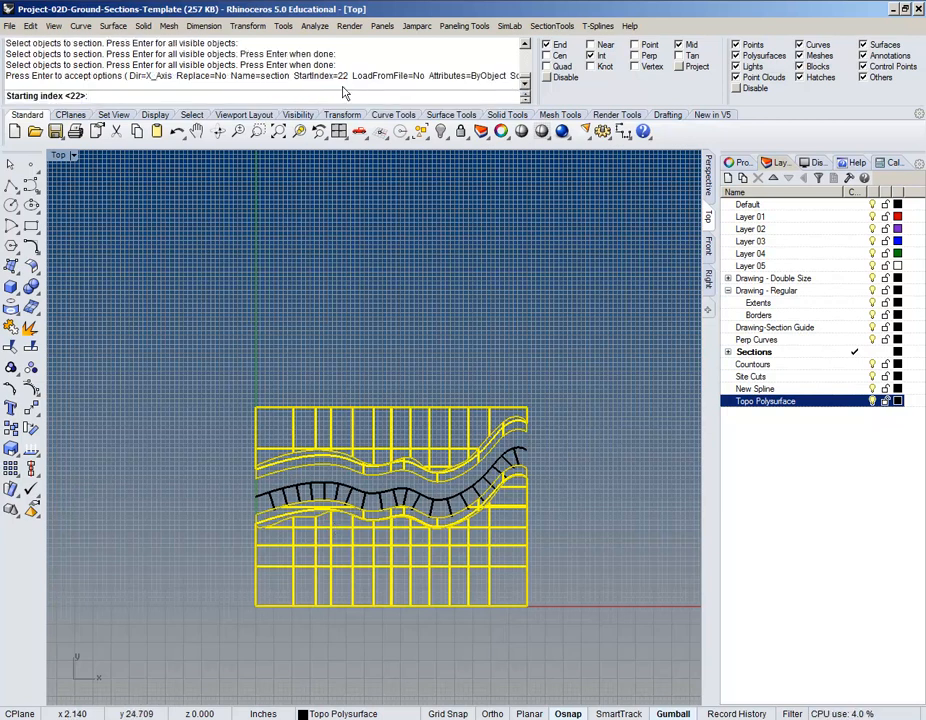
{"action": "type", "text": "1"}
{"action": "key", "text": "Return"}
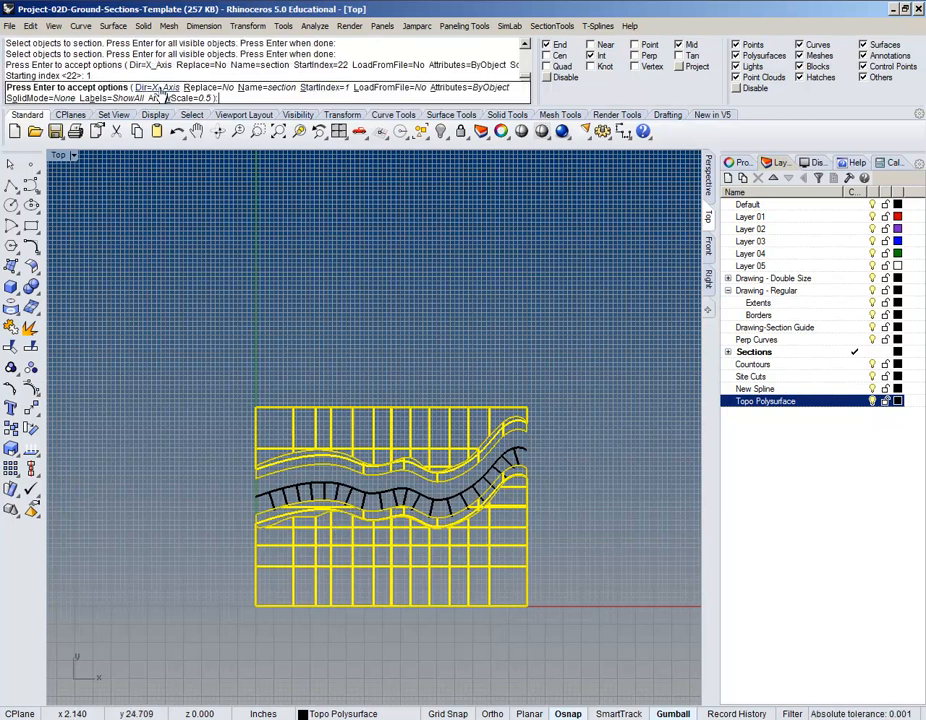
- Pick the section direction from the lower end to the upper end of the leftmost perpendicular line and accept the section options
{"action": "left_click", "coordinate": [152, 88]}
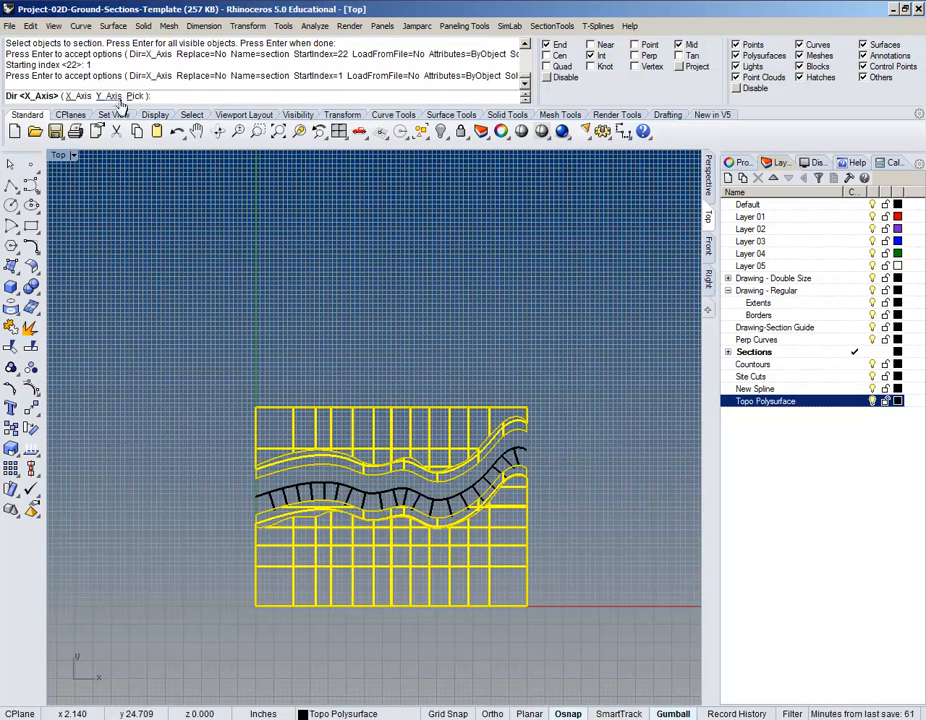
{"action": "left_click", "coordinate": [134, 95]}
{"action": "scroll", "coordinate": [368, 544], "scroll_direction": "up", "scroll_amount": 5}
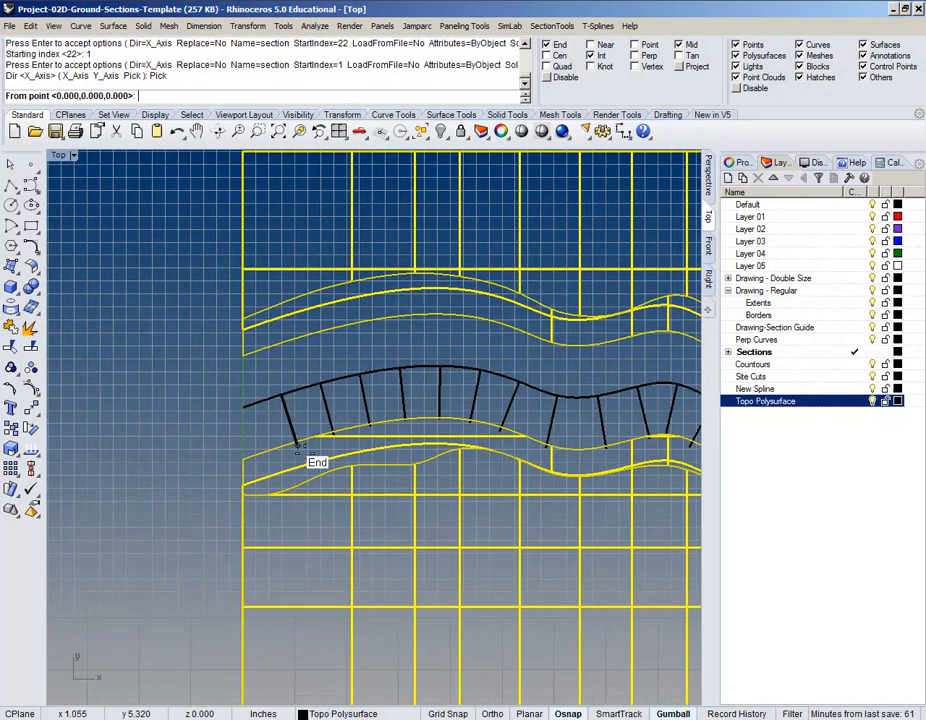
{"action": "left_click", "coordinate": [296, 441]}
{"action": "left_click", "coordinate": [282, 392]}
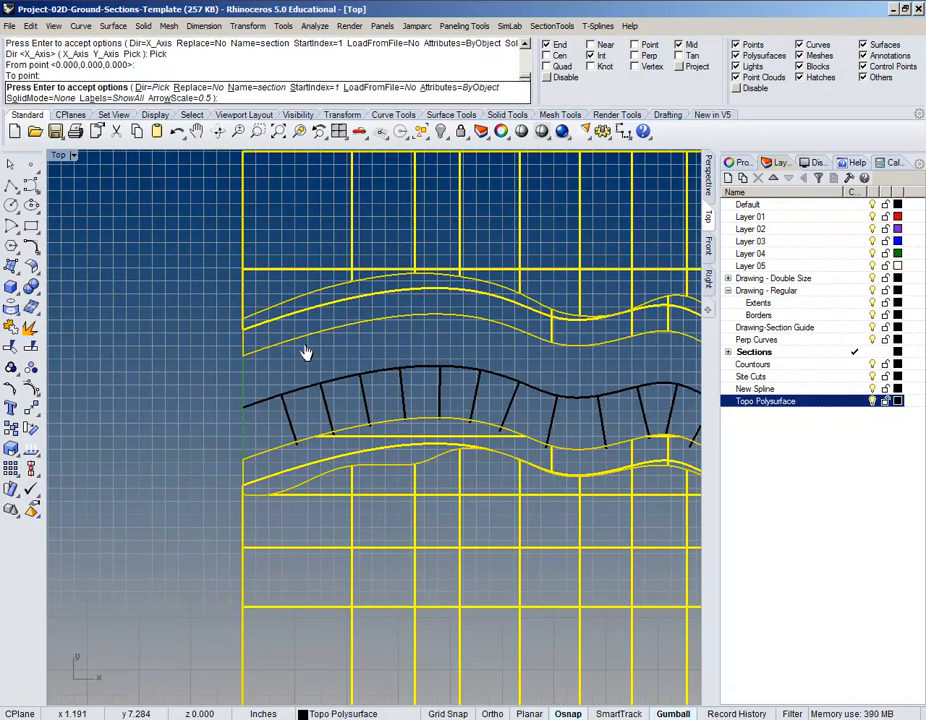
{"action": "key", "text": "Return"}
- Place the section at the intersection of the leftmost perpendicular line and the spline, and finish creating it
{"action": "scroll", "coordinate": [296, 384], "scroll_direction": "down", "scroll_amount": 5}
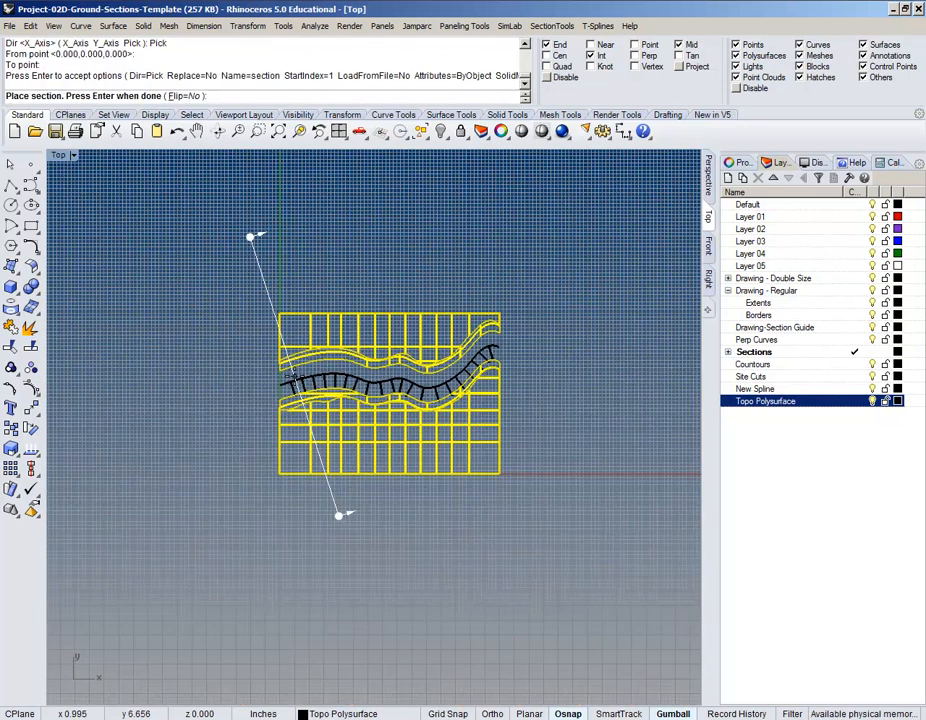
{"action": "scroll", "coordinate": [295, 376], "scroll_direction": "up", "scroll_amount": 5}
{"action": "left_click", "coordinate": [284, 393]}
{"action": "scroll", "coordinate": [303, 395], "scroll_direction": "down", "scroll_amount": 3}
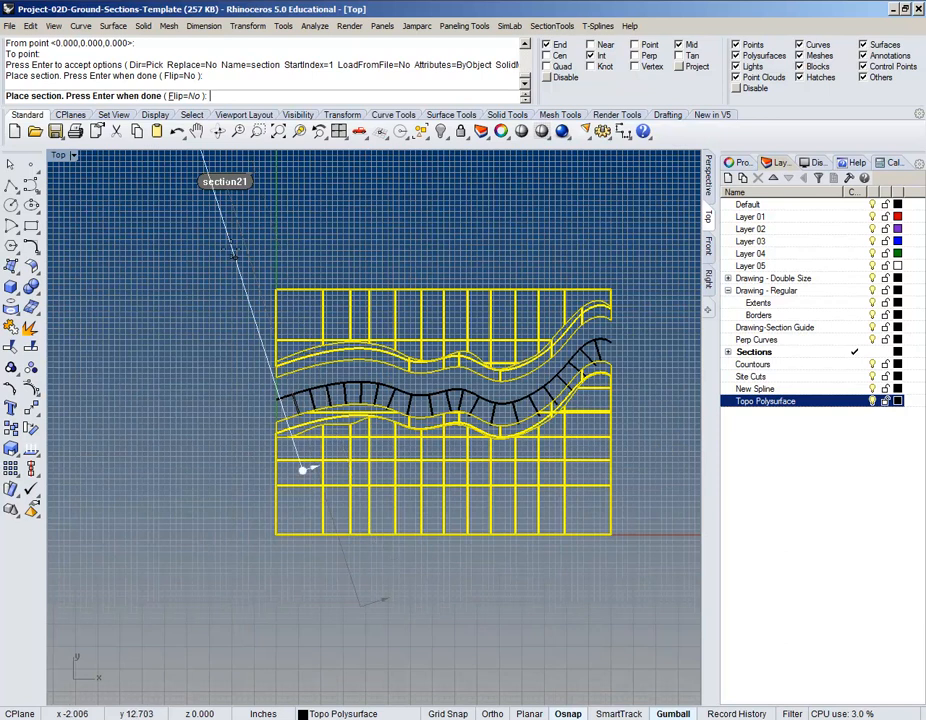
{"action": "scroll", "coordinate": [295, 378], "scroll_direction": "up", "scroll_amount": 3}
{"action": "scroll", "coordinate": [270, 420], "scroll_direction": "down", "scroll_amount": 4}
{"action": "scroll", "coordinate": [290, 505], "scroll_direction": "up", "scroll_amount": 3}
{"action": "right_click", "coordinate": [265, 407]}
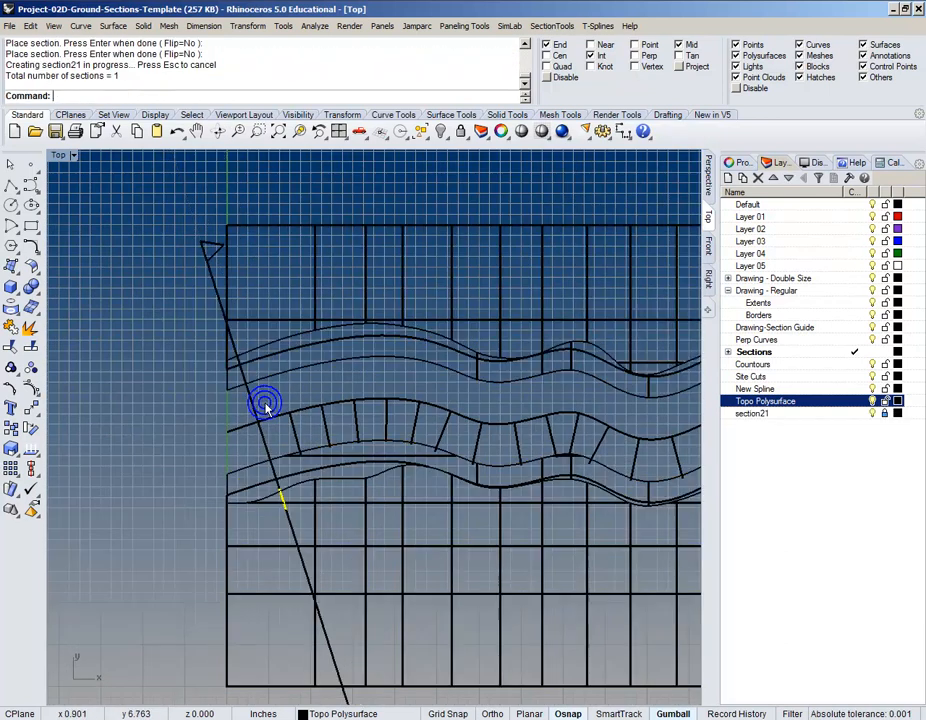
{"action": "scroll", "coordinate": [267, 410], "scroll_direction": "down", "scroll_amount": 2}
{"action": "scroll", "coordinate": [267, 410], "scroll_direction": "down", "scroll_amount": 3}
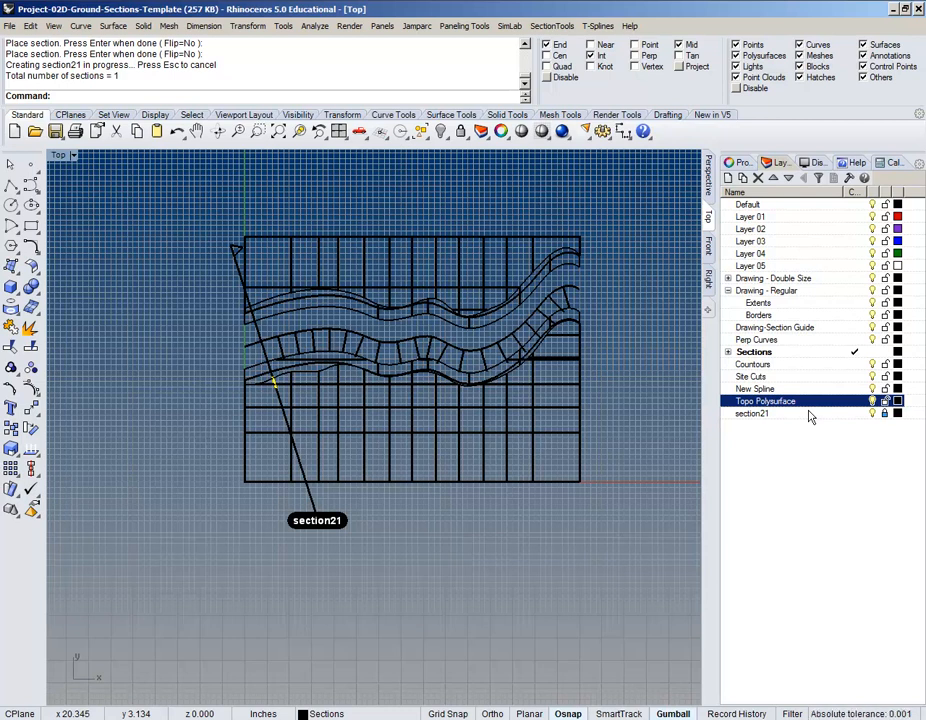
{"action": "scroll", "coordinate": [219, 350], "scroll_direction": "up", "scroll_amount": 3}
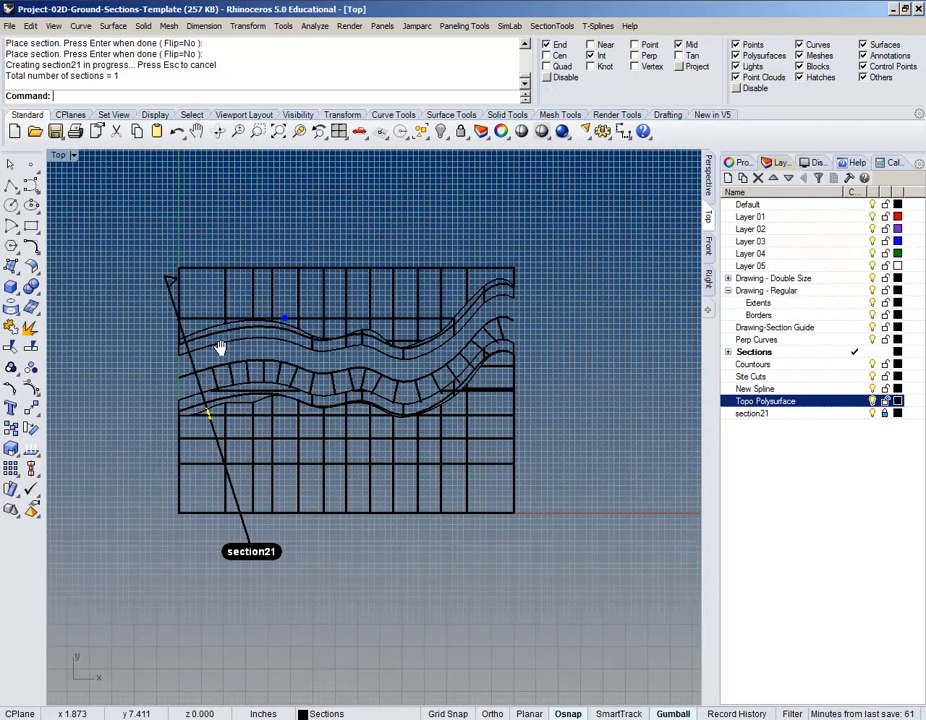
{"action": "scroll", "coordinate": [200, 365], "scroll_direction": "down", "scroll_amount": 4}
{"action": "scroll", "coordinate": [182, 360], "scroll_direction": "up", "scroll_amount": 4}
{"action": "scroll", "coordinate": [184, 345], "scroll_direction": "down", "scroll_amount": 2}
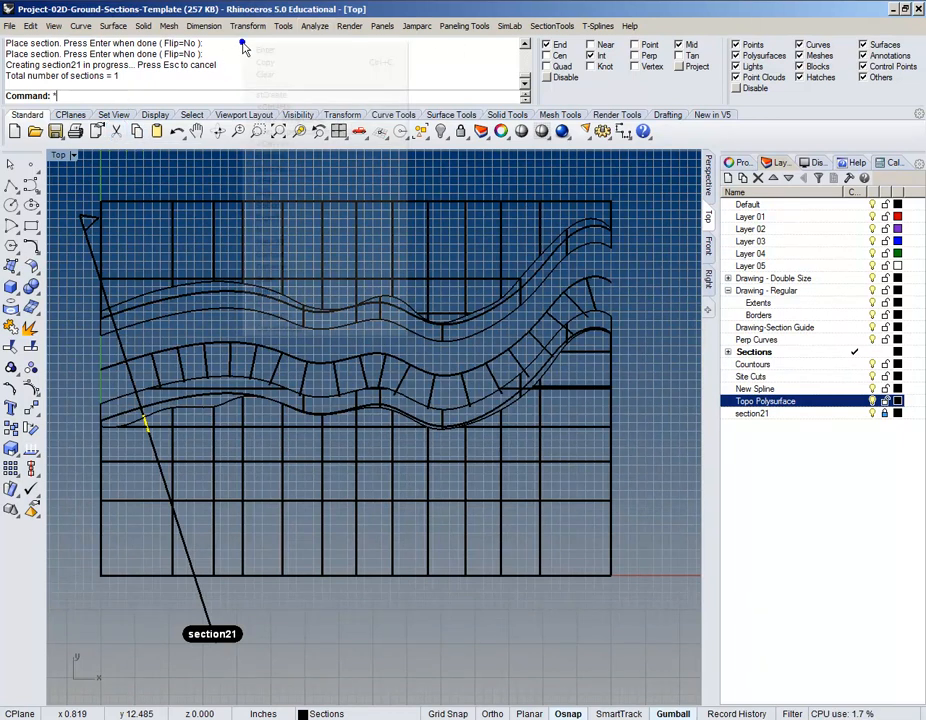
- Start section creation in repeating mode with *stCreate and select the topography on both sides of the spline as the objects to section
{"action": "right_click", "coordinate": [247, 45]}
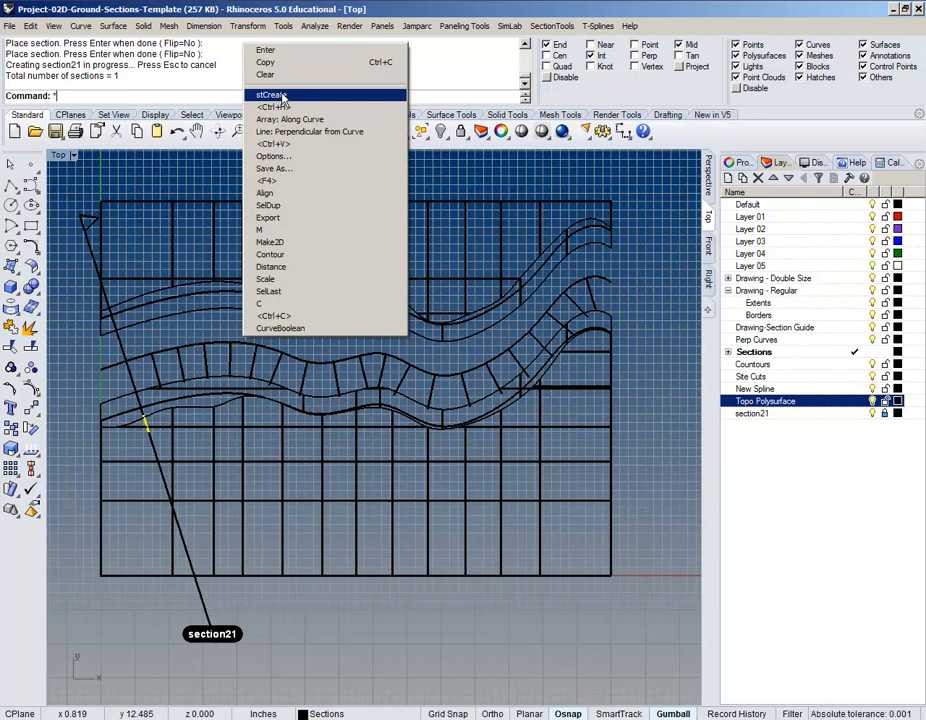
{"action": "left_click", "coordinate": [128, 99]}
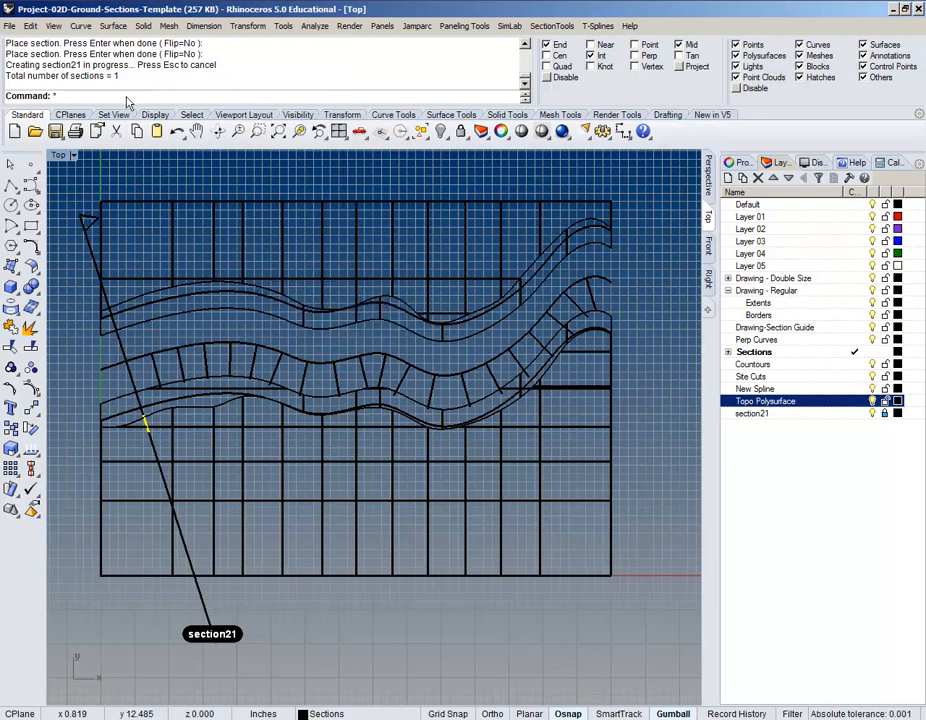
{"action": "type", "text": "'"}
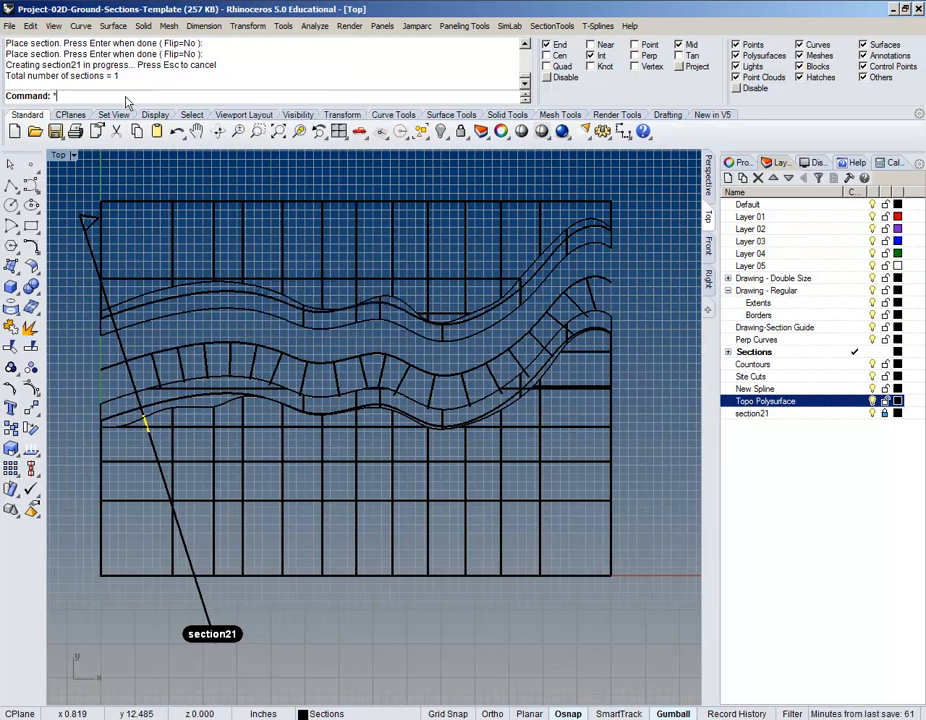
{"action": "type", "text": "stCreate"}
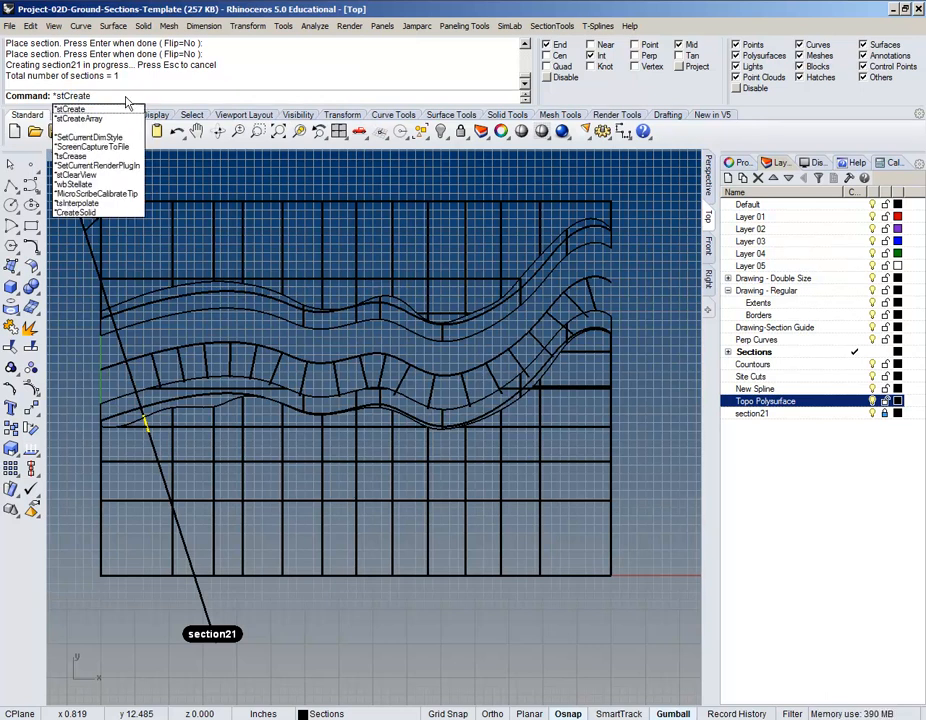
{"action": "key", "text": "Return"}
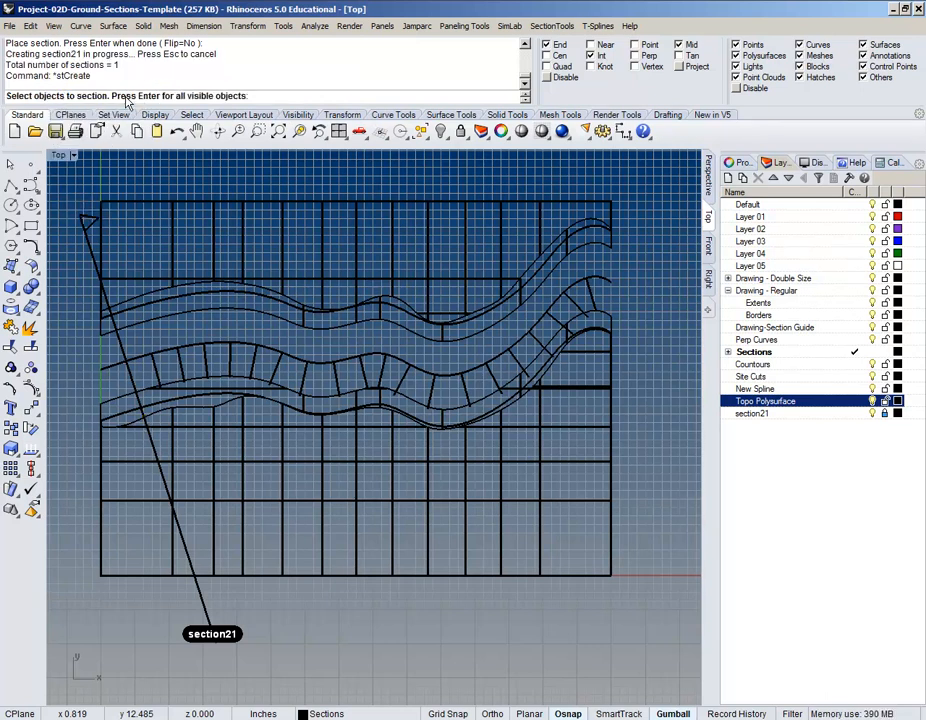
{"action": "left_click", "coordinate": [211, 254]}
{"action": "left_click", "coordinate": [219, 440]}
{"action": "key", "text": "Return"}
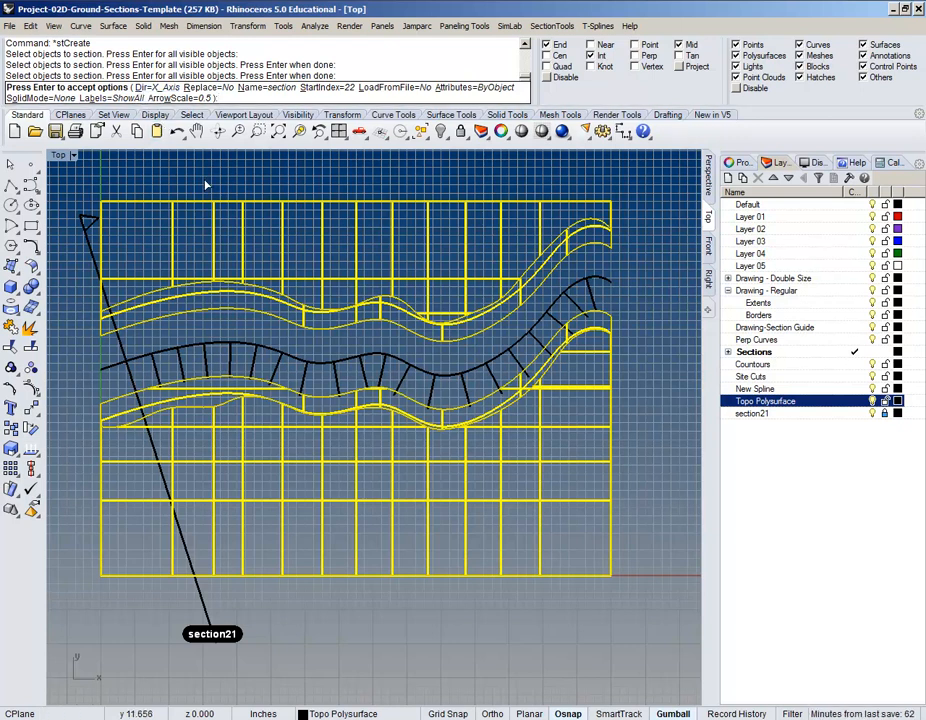
- Set the direction to Pick, from the lower to the upper end of the second perpendicular line, and accept the section options
{"action": "key", "text": "Return"}
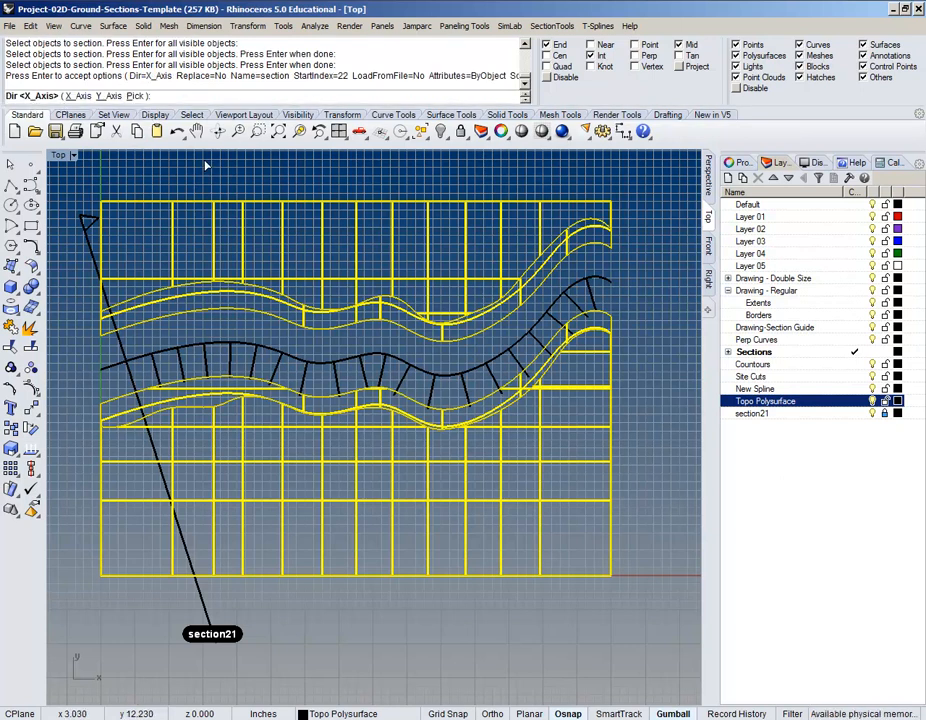
{"action": "type", "text": "p"}
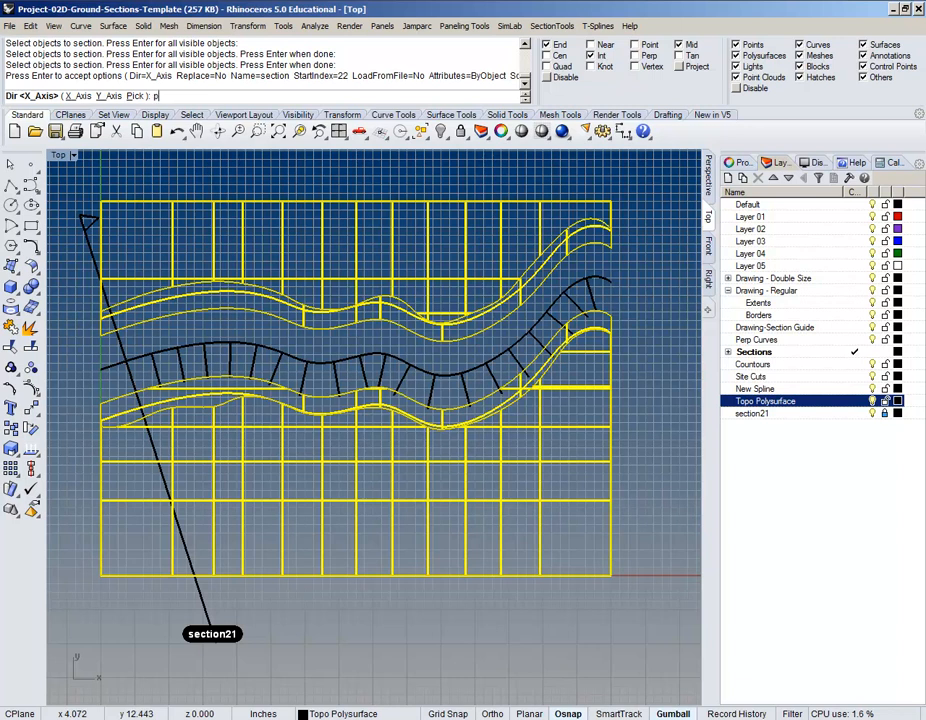
{"action": "key", "text": "Return"}
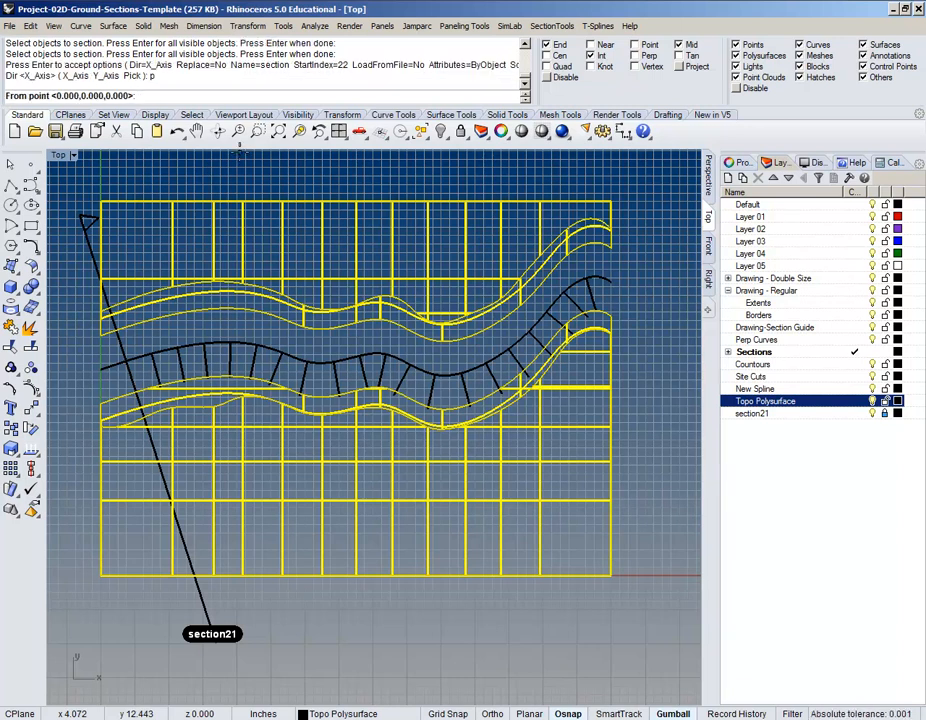
{"action": "left_click", "coordinate": [163, 388]}
{"action": "left_click", "coordinate": [153, 344]}
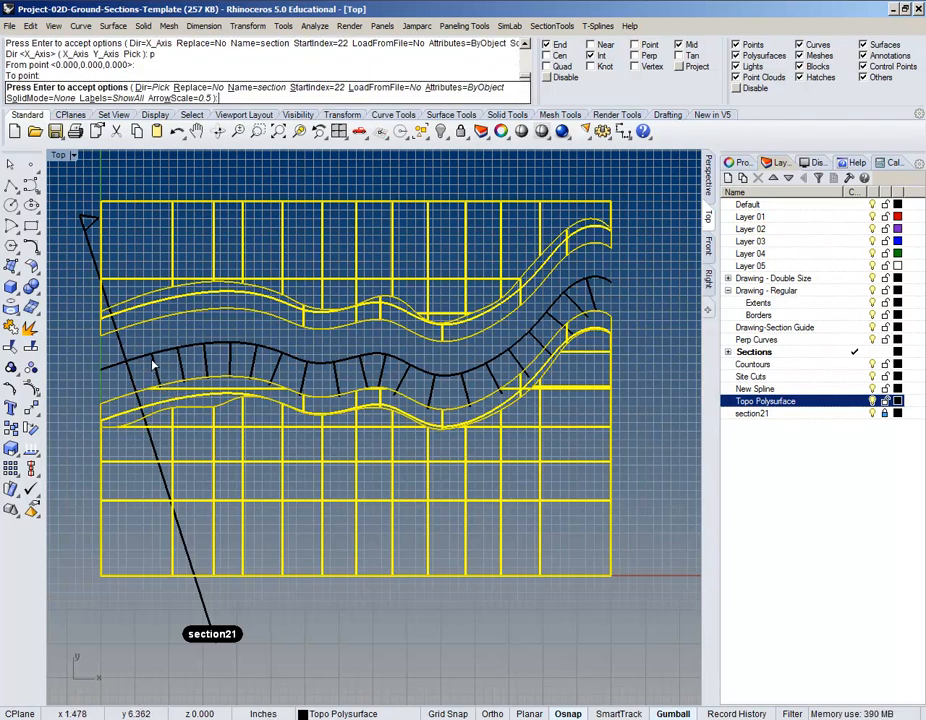
{"action": "key", "text": "Return"}
- Place the section where the second perpendicular line meets the spline and finish creating it
{"action": "scroll", "coordinate": [155, 358], "scroll_direction": "up", "scroll_amount": 1}
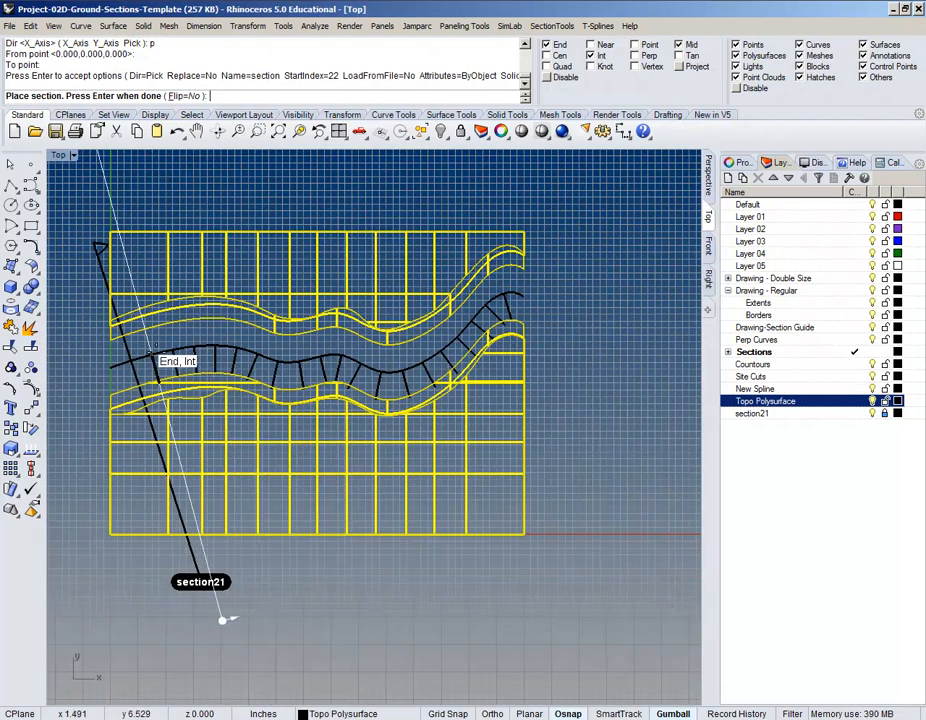
{"action": "scroll", "coordinate": [152, 352], "scroll_direction": "up", "scroll_amount": 2}
{"action": "left_click", "coordinate": [149, 353]}
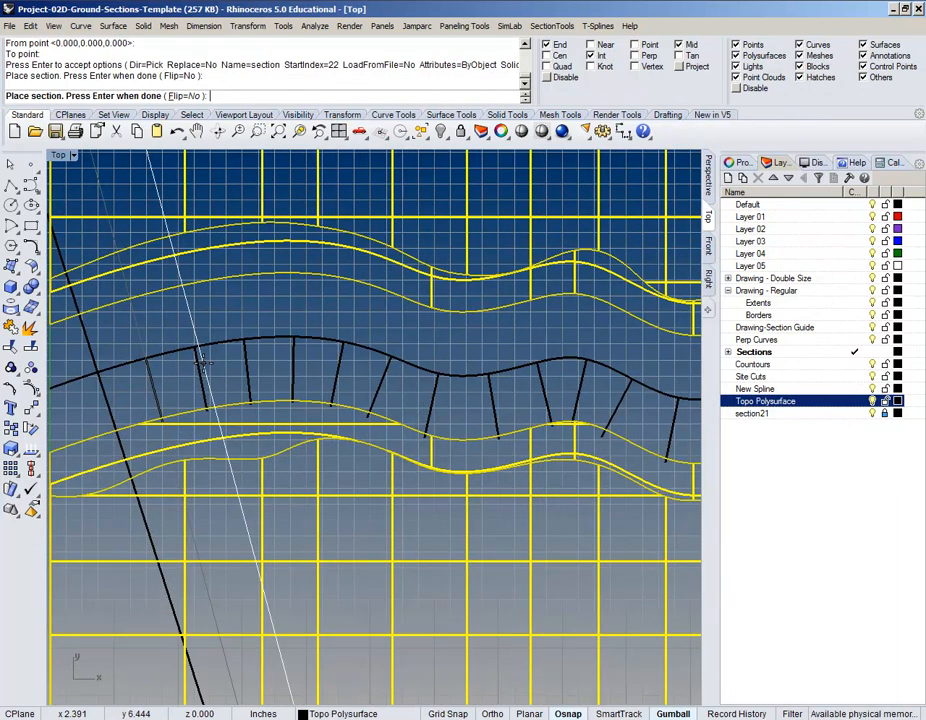
{"action": "key", "text": "Return"}
{"action": "scroll", "coordinate": [203, 366], "scroll_direction": "down", "scroll_amount": 3}
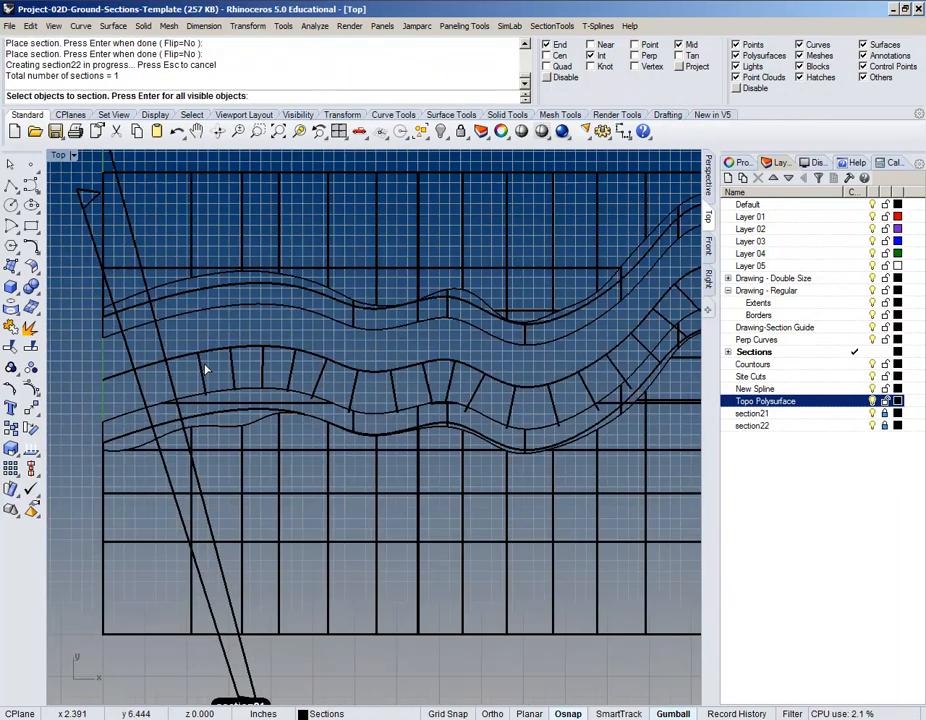
{"action": "scroll", "coordinate": [285, 467], "scroll_direction": "up", "scroll_amount": 3}
{"action": "right_click_drag", "start_coordinate": [299, 410], "coordinate": [292, 288]}
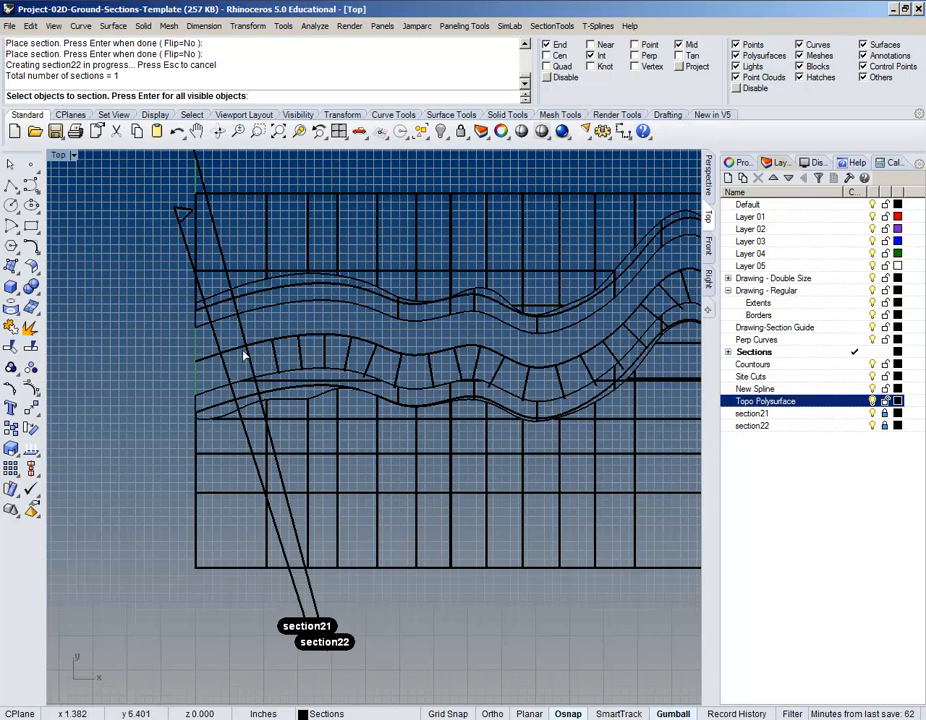
{"action": "scroll", "coordinate": [265, 378], "scroll_direction": "up", "scroll_amount": 3}
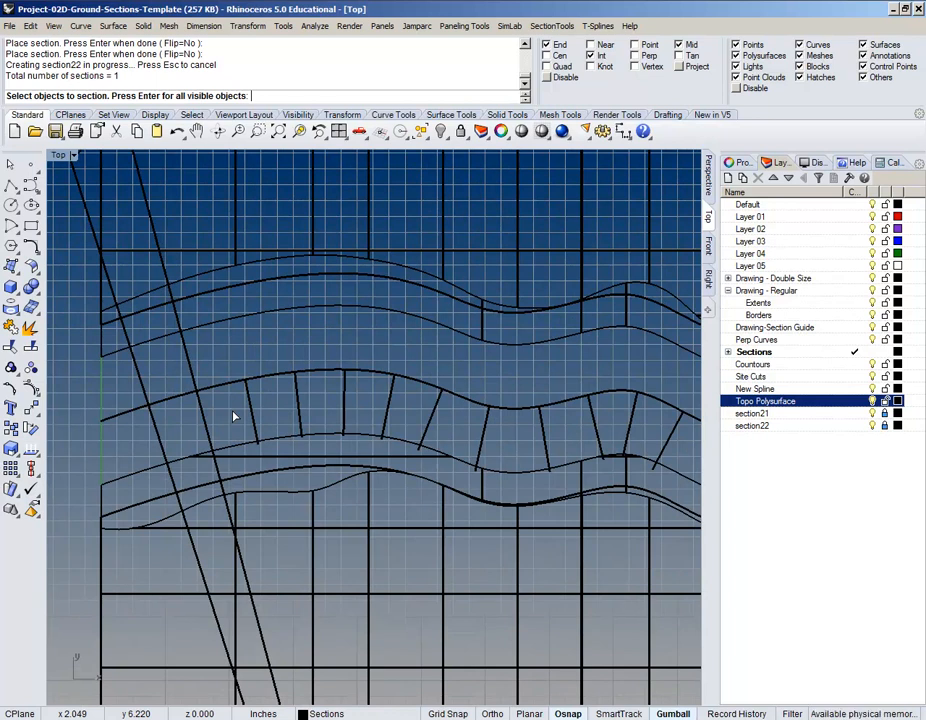
- Check the command macro assigned to F4 in the Rhino keyboard options and accept the options
{"action": "left_click", "coordinate": [283, 26]}
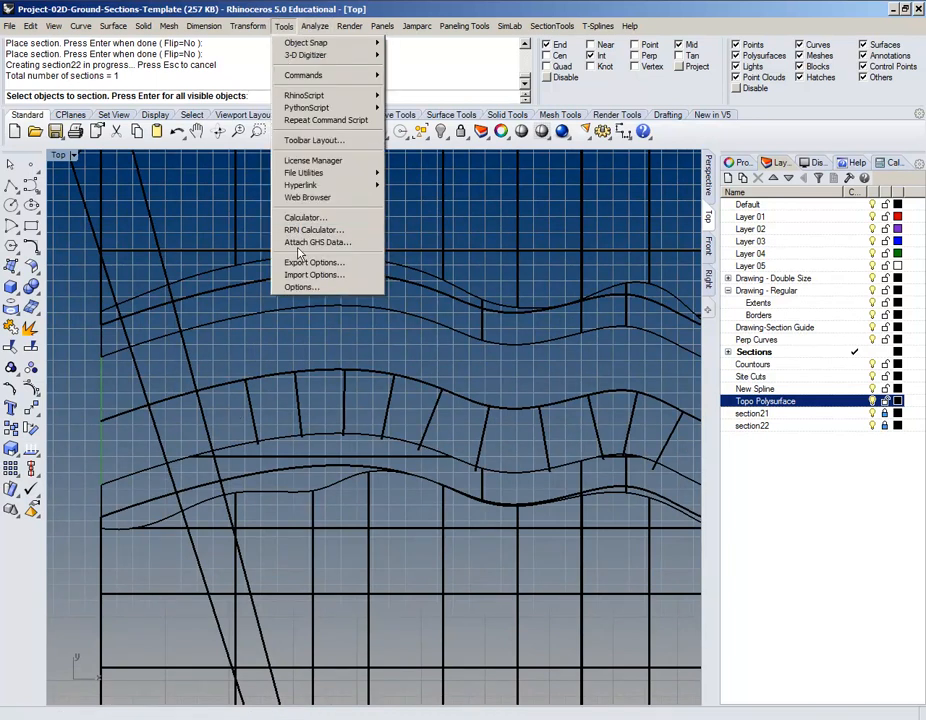
{"action": "left_click", "coordinate": [302, 288]}
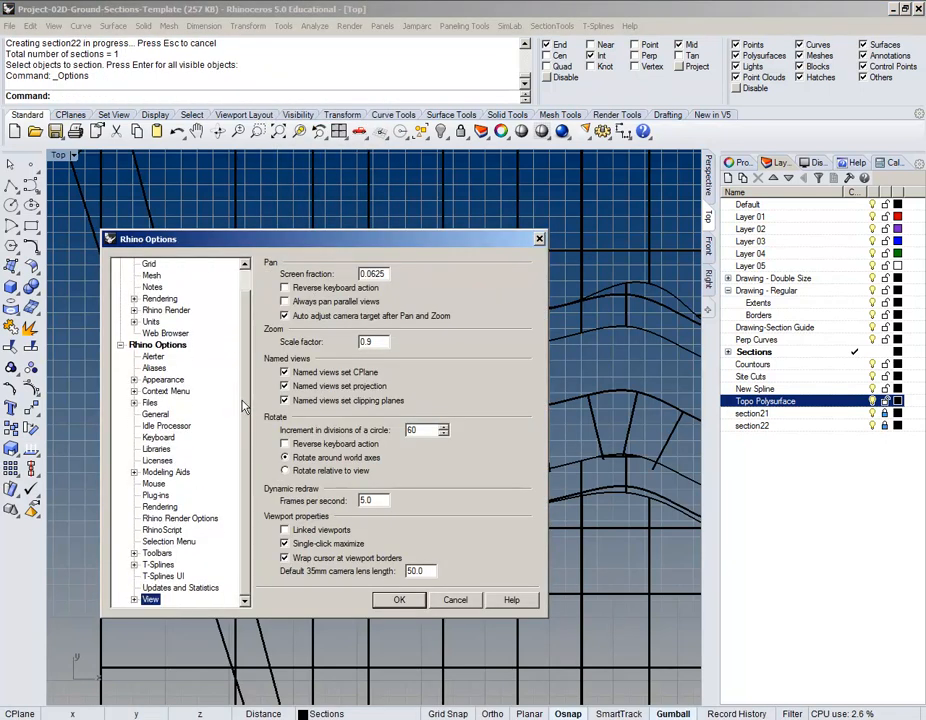
{"action": "left_click", "coordinate": [158, 438]}
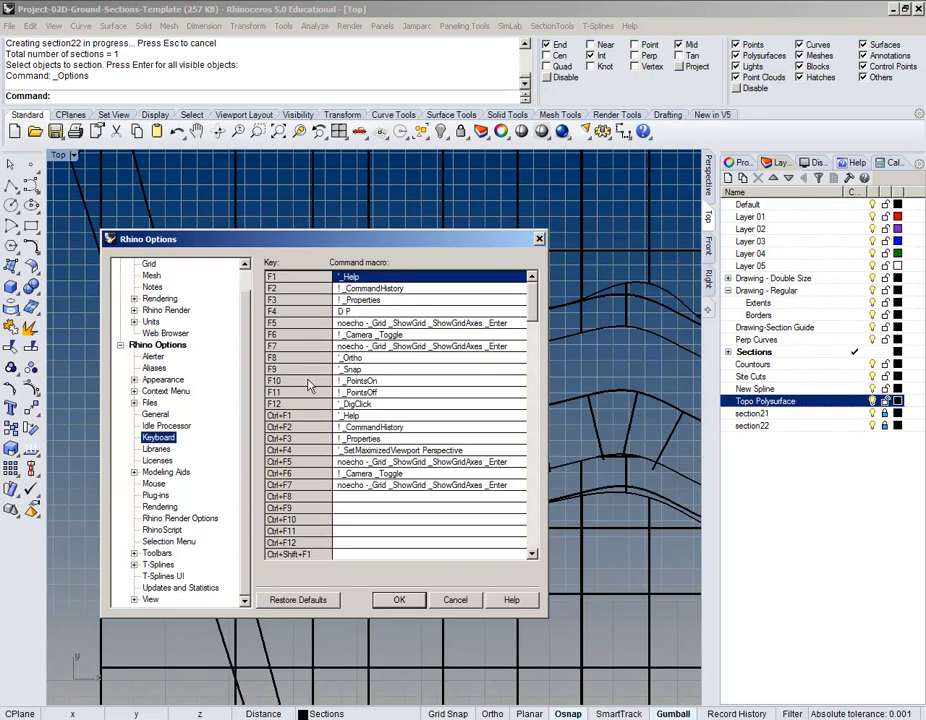
{"action": "left_click", "coordinate": [356, 312]}
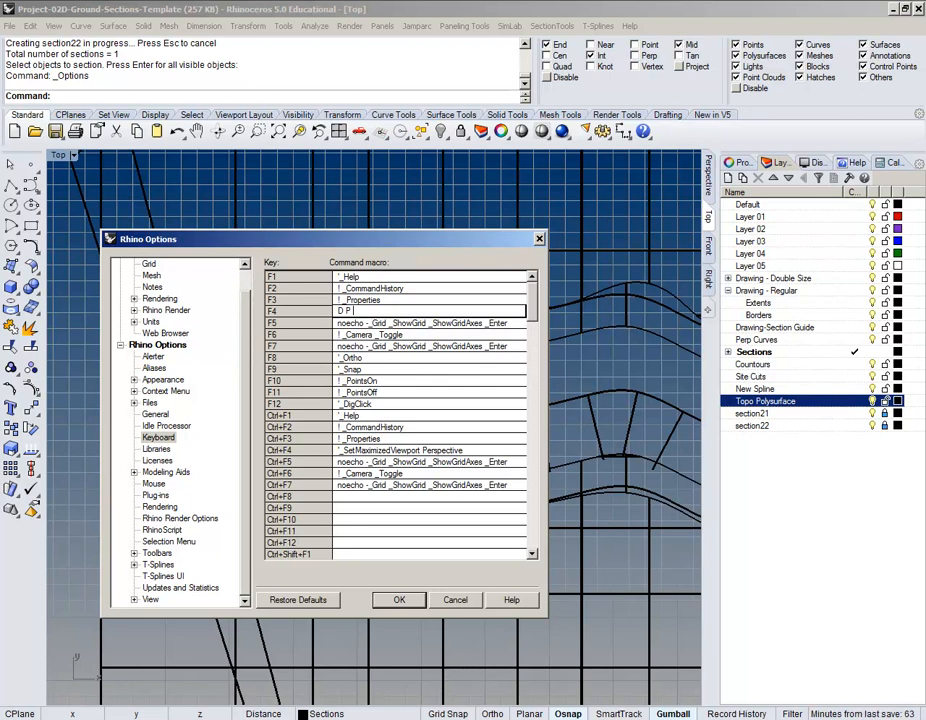
{"action": "left_click", "coordinate": [402, 600]}
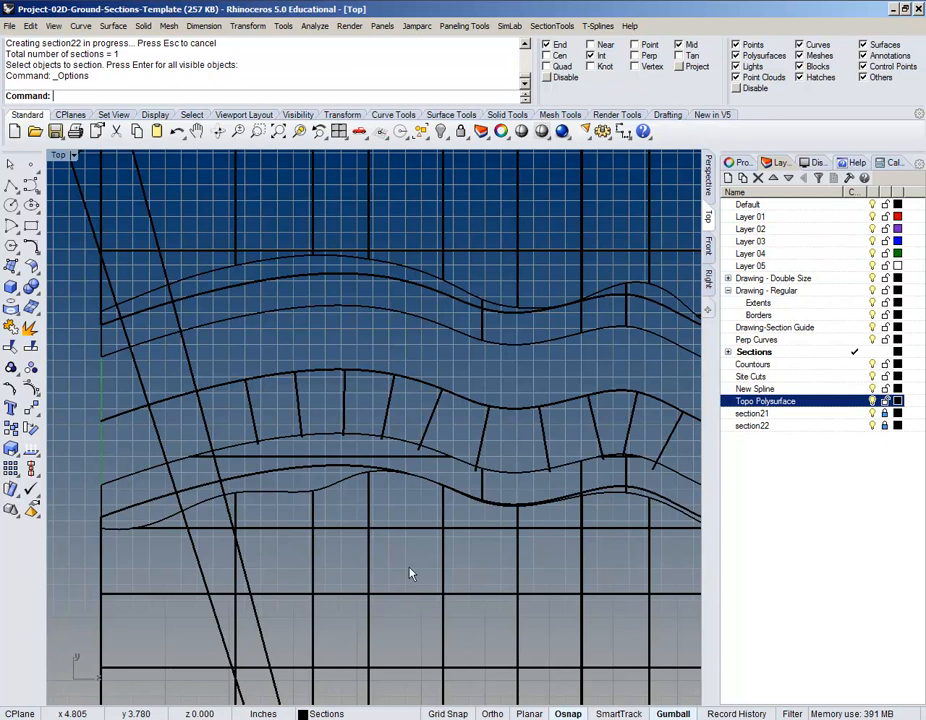
- Start stCreate again in repeating mode and select the topography on both sides of the spline as the objects to section
{"action": "right_click", "coordinate": [104, 60]}
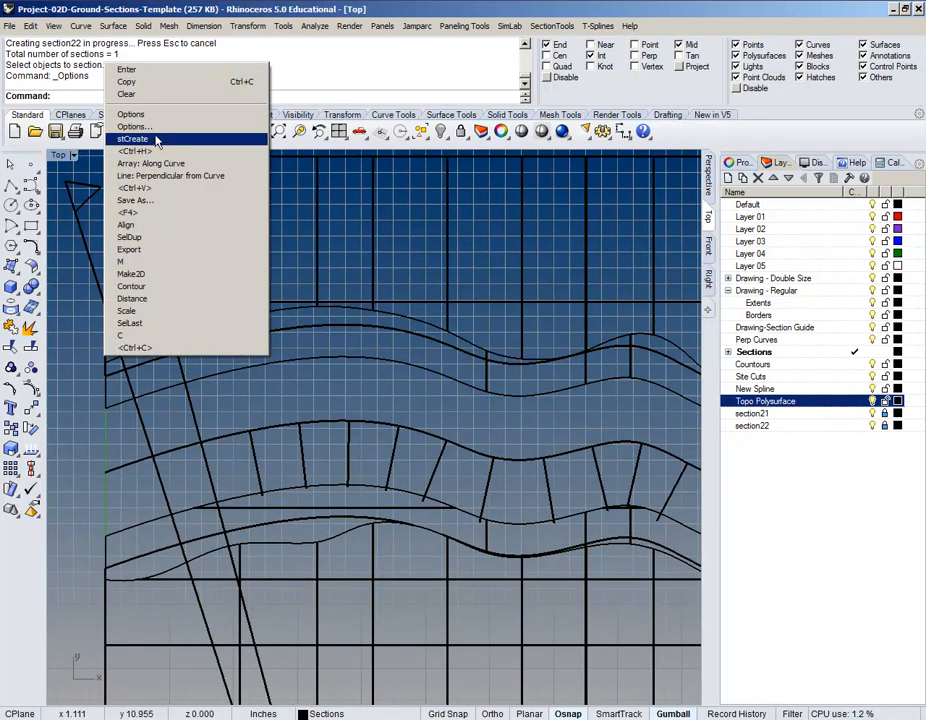
{"action": "left_click", "coordinate": [124, 139]}
{"action": "right_click_drag", "start_coordinate": [240, 383], "coordinate": [242, 370]}
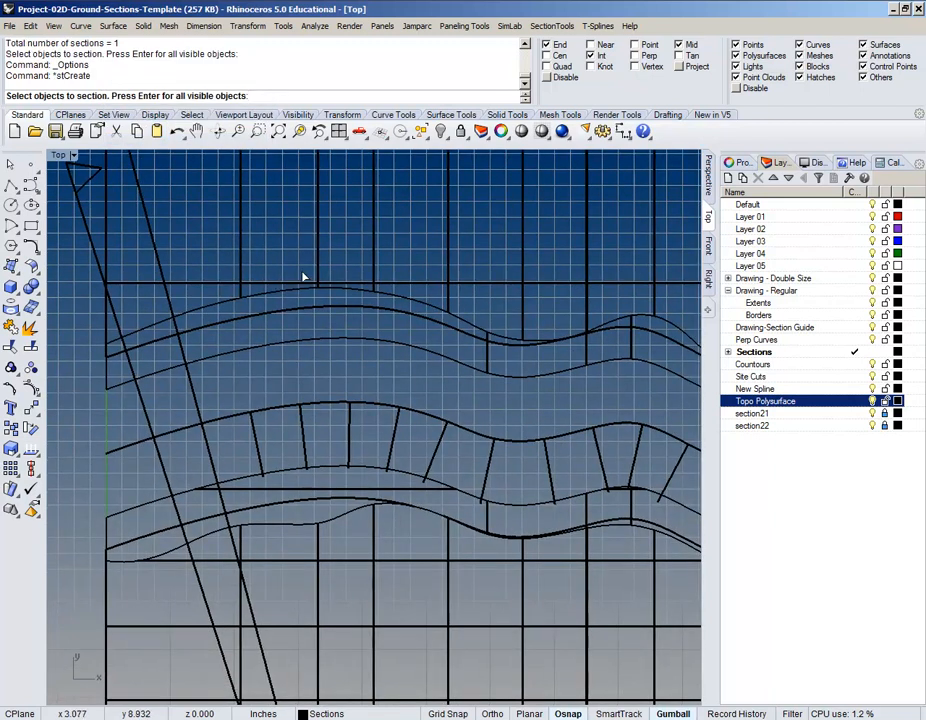
{"action": "left_click", "coordinate": [318, 265]}
{"action": "left_click", "coordinate": [320, 562]}
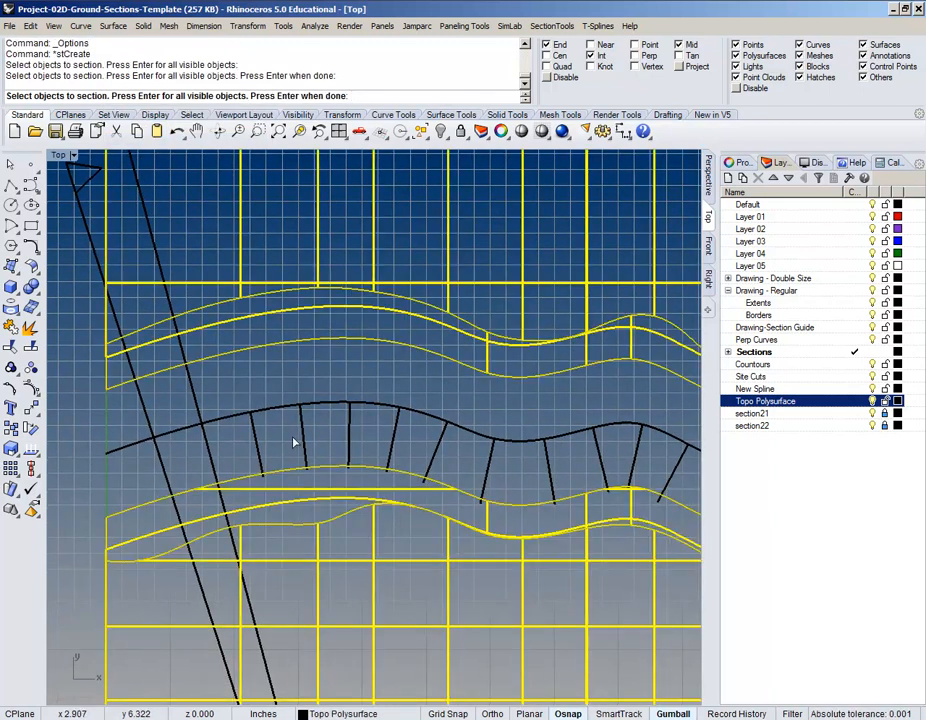
{"action": "key", "text": "Return"}
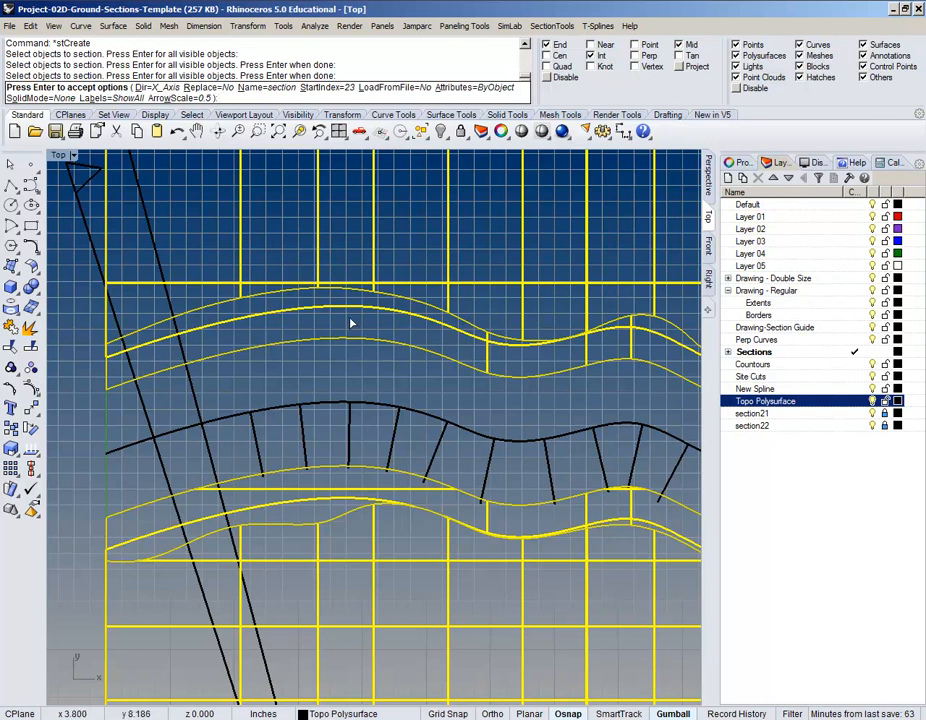
- Create the section along the third perpendicular line, with direction Pick from its lower to its upper end, placed where it meets the spline
{"action": "type", "text": "d"}
{"action": "key", "text": "Return"}
{"action": "type", "text": "p"}
{"action": "key", "text": "Return"}
{"action": "left_click", "coordinate": [263, 474]}
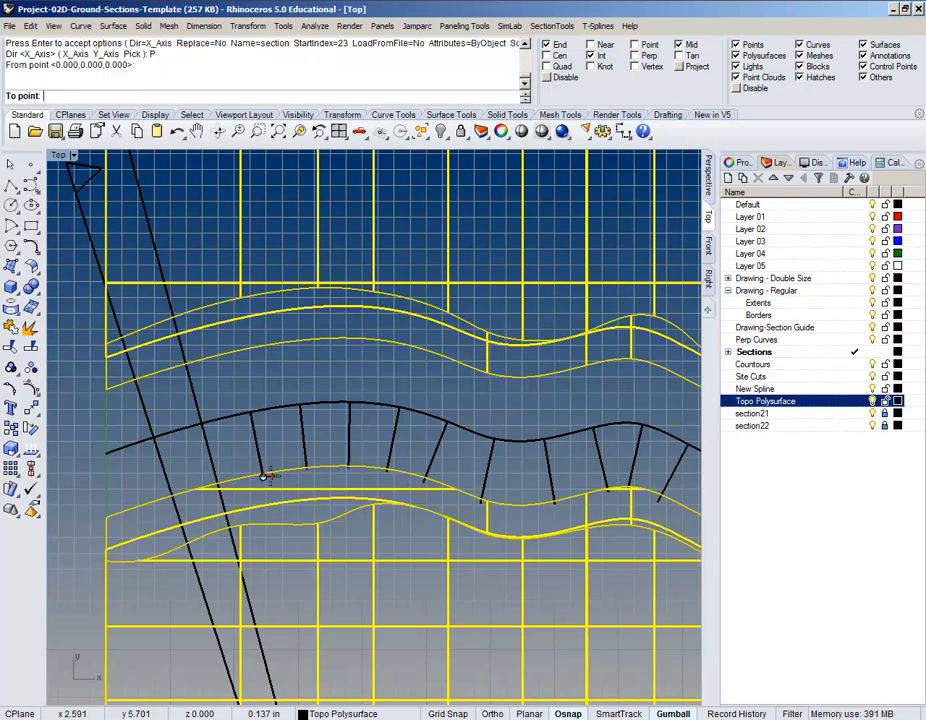
{"action": "left_click", "coordinate": [252, 414]}
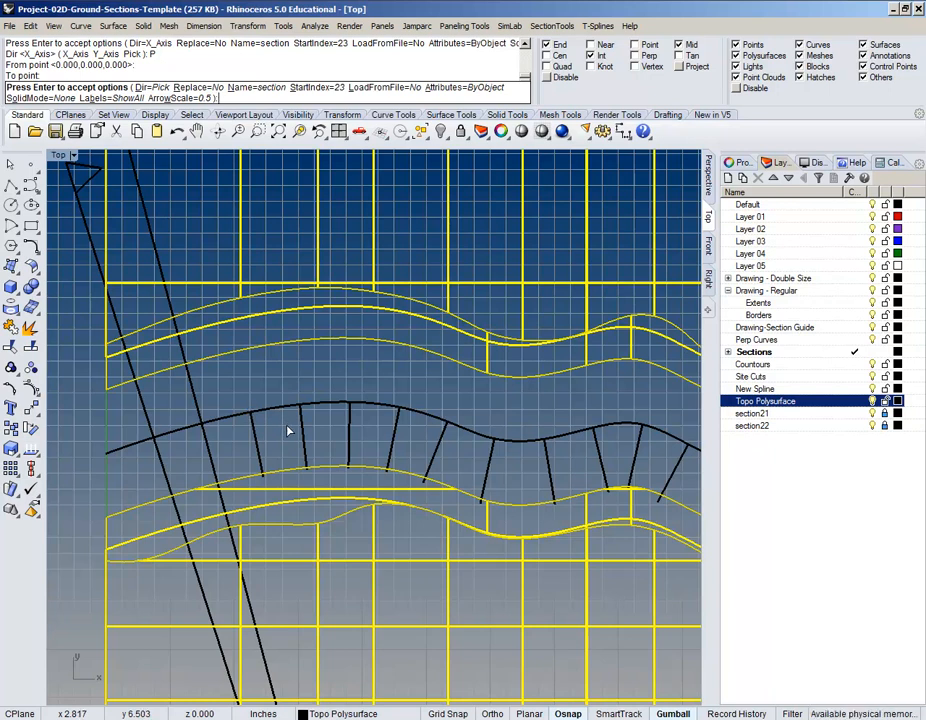
{"action": "key", "text": "Return"}
{"action": "scroll", "coordinate": [343, 690], "scroll_direction": "down", "scroll_amount": 3}
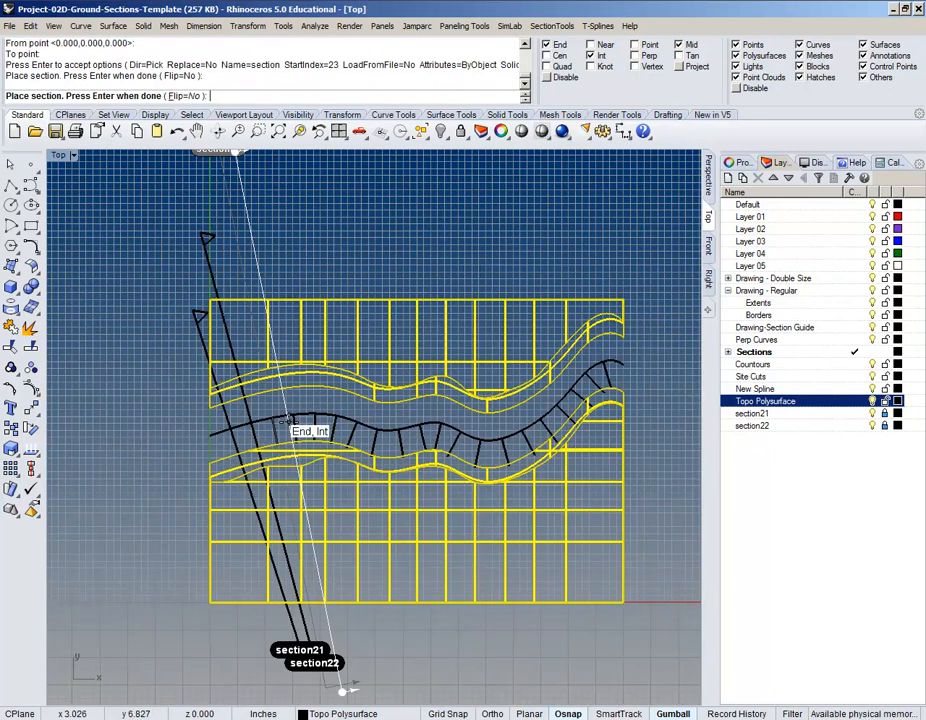
{"action": "left_click", "coordinate": [343, 690]}
{"action": "key", "text": "Return"}
- Select the topography on both sides of the spline as the objects for the fourth section
{"action": "scroll", "coordinate": [300, 452], "scroll_direction": "up", "scroll_amount": 3}
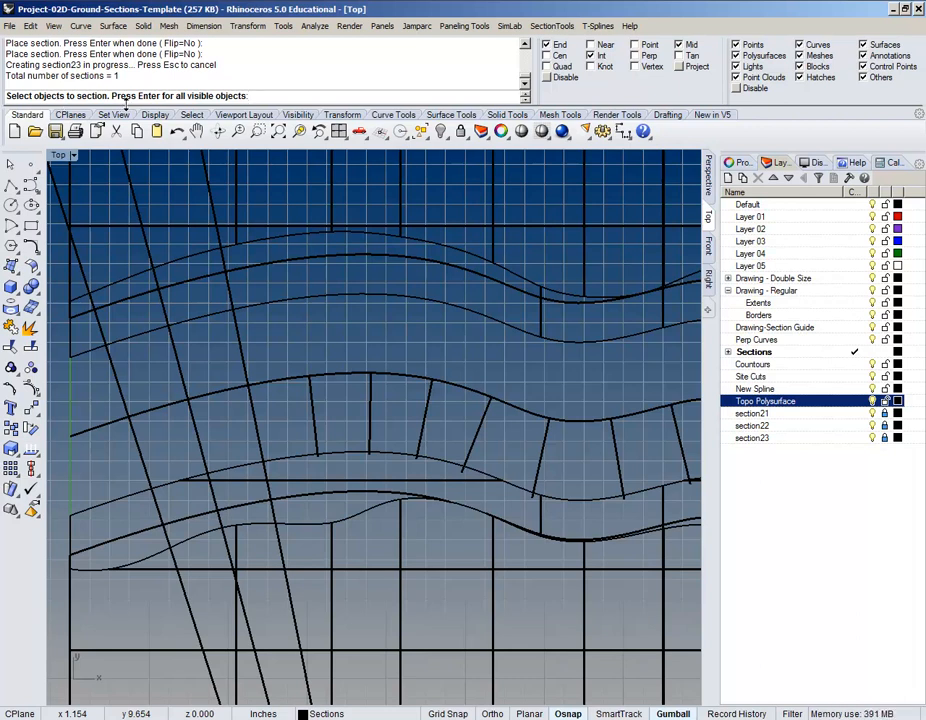
{"action": "scroll", "coordinate": [248, 330], "scroll_direction": "down", "scroll_amount": 2}
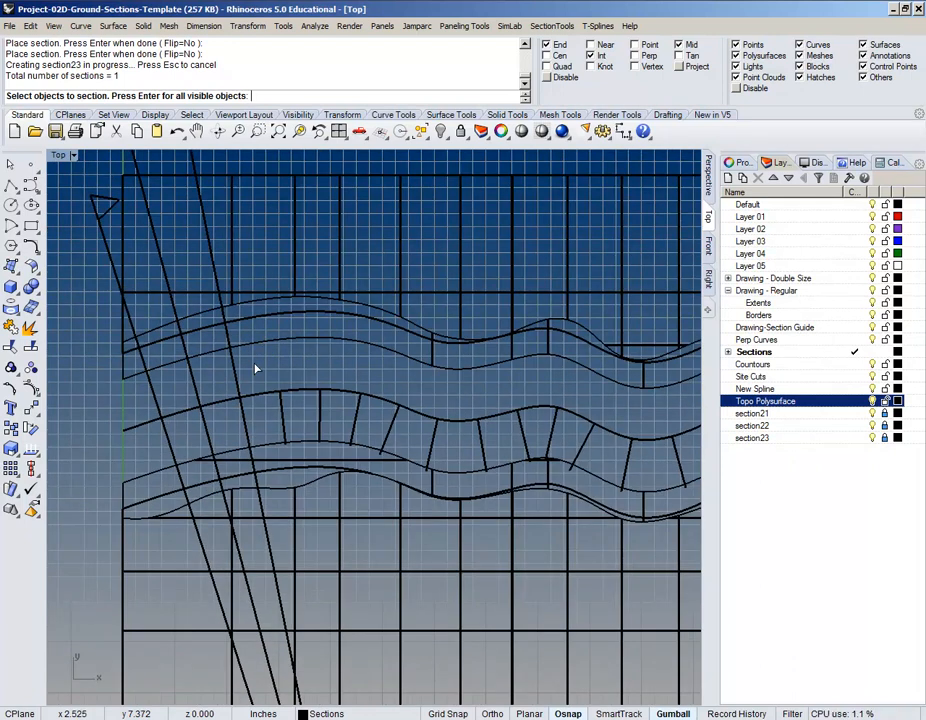
{"action": "scroll", "coordinate": [256, 368], "scroll_direction": "down", "scroll_amount": 1}
{"action": "scroll", "coordinate": [256, 368], "scroll_direction": "up", "scroll_amount": 1}
{"action": "scroll", "coordinate": [310, 381], "scroll_direction": "up", "scroll_amount": 1}
{"action": "scroll", "coordinate": [316, 389], "scroll_direction": "down", "scroll_amount": 1}
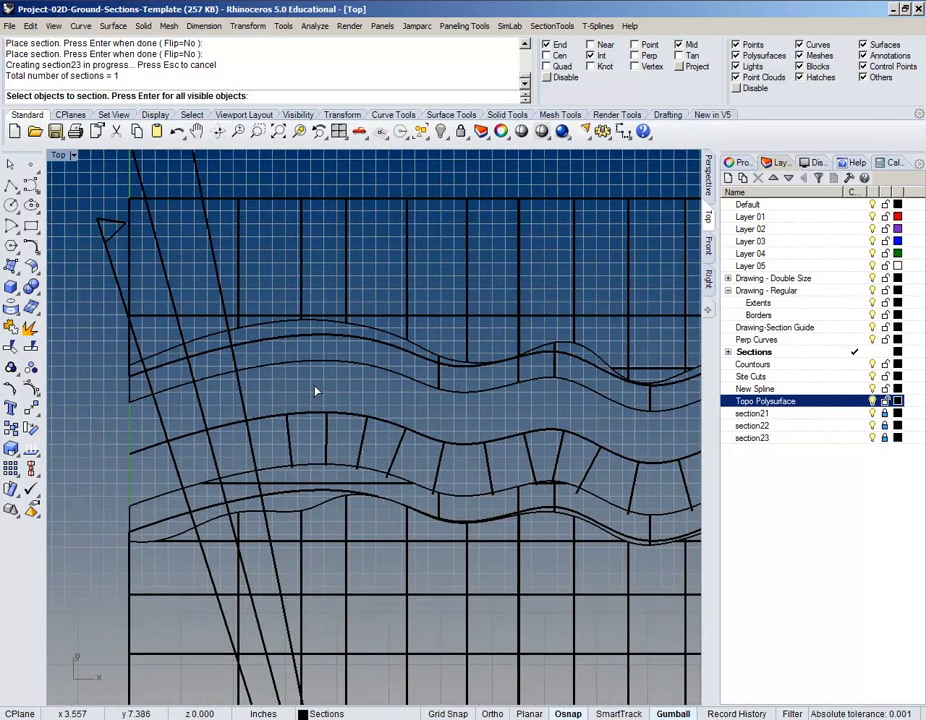
{"action": "scroll", "coordinate": [318, 390], "scroll_direction": "down", "scroll_amount": 1}
{"action": "scroll", "coordinate": [316, 389], "scroll_direction": "down", "scroll_amount": 1}
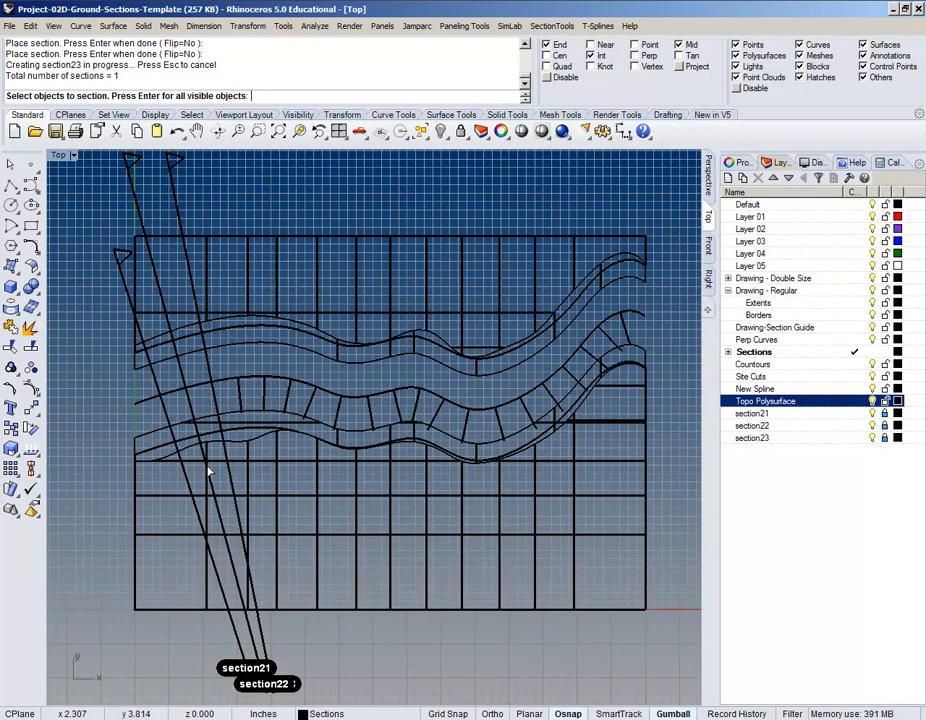
{"action": "left_click", "coordinate": [279, 486]}
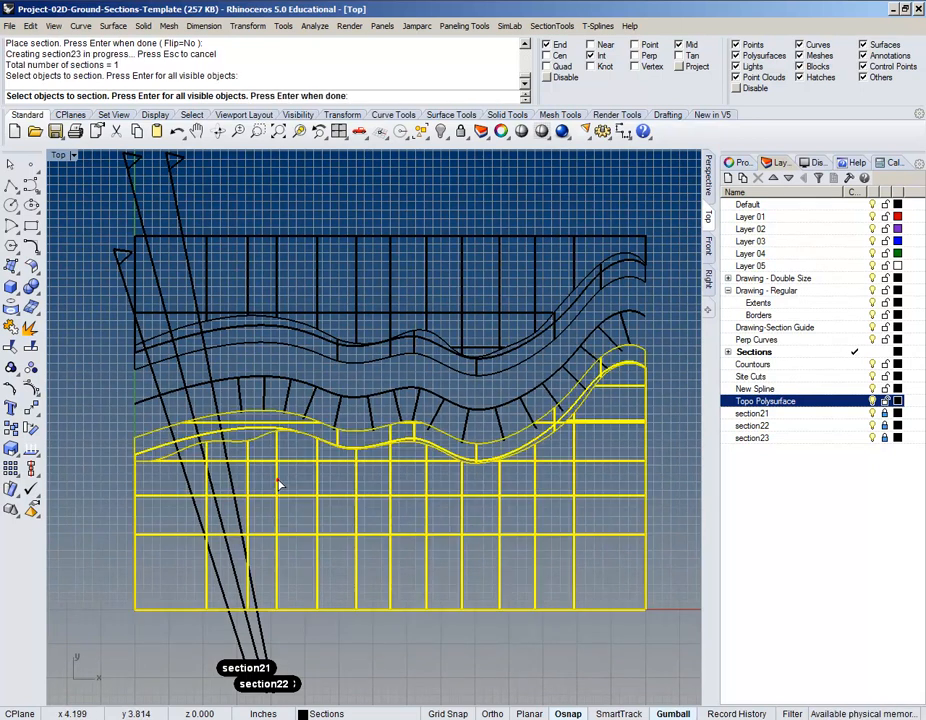
{"action": "left_click", "coordinate": [278, 268]}
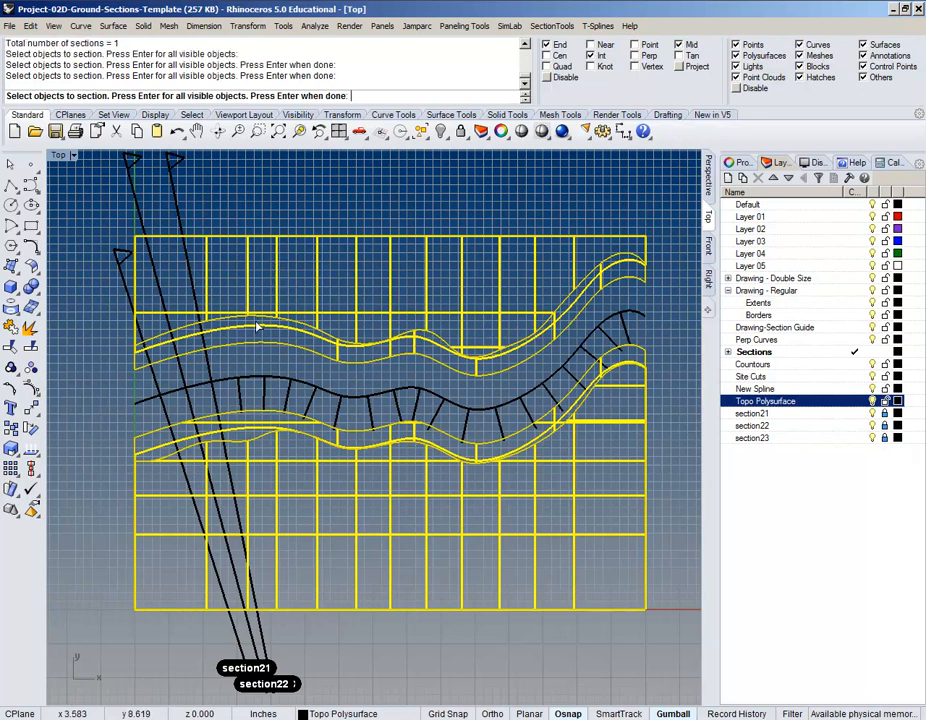
{"action": "key", "text": "Return"}
- Set the section direction option to Pick for the fourth section
{"action": "scroll", "coordinate": [236, 388], "scroll_direction": "up", "scroll_amount": 2}
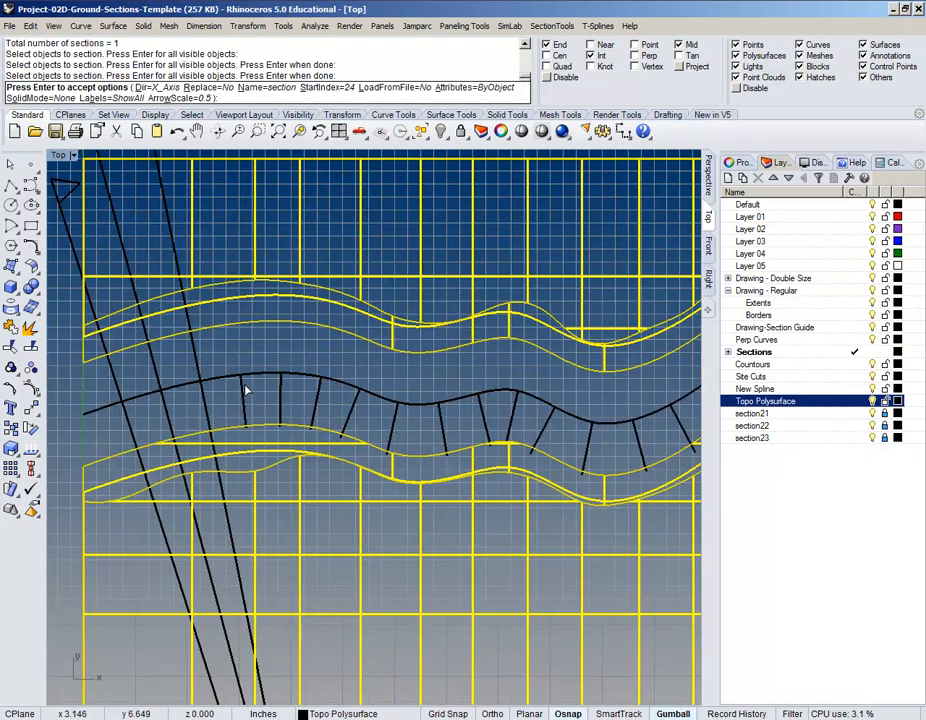
{"action": "type", "text": "D"}
{"action": "key", "text": "Return"}
{"action": "type", "text": "Pick ): P"}
{"action": "key", "text": "Return"}
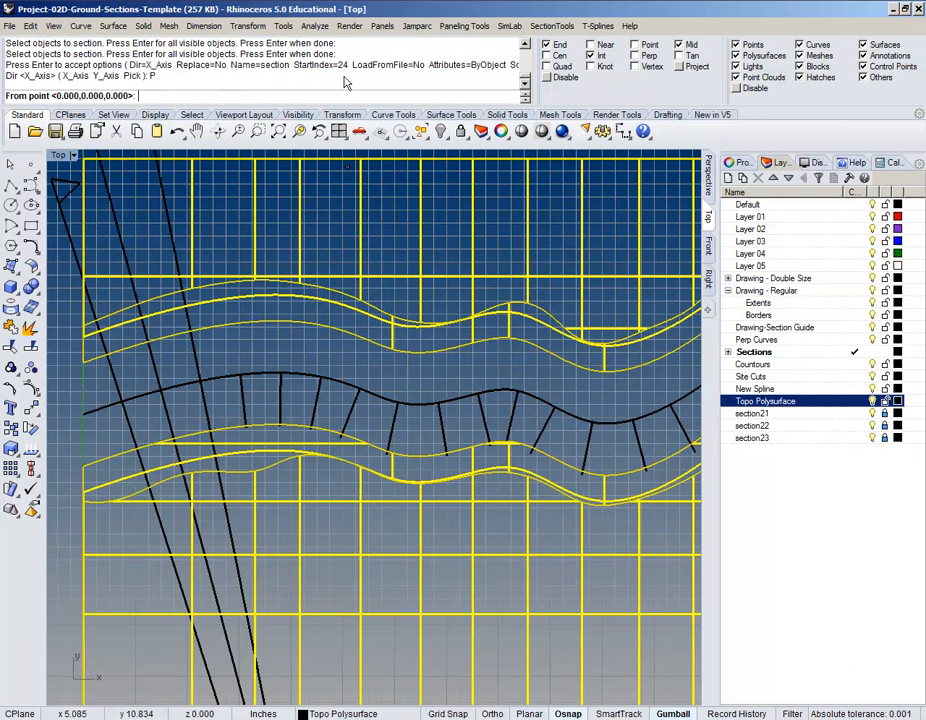
{"action": "left_click_drag", "start_coordinate": [265, 104], "coordinate": [266, 149]}
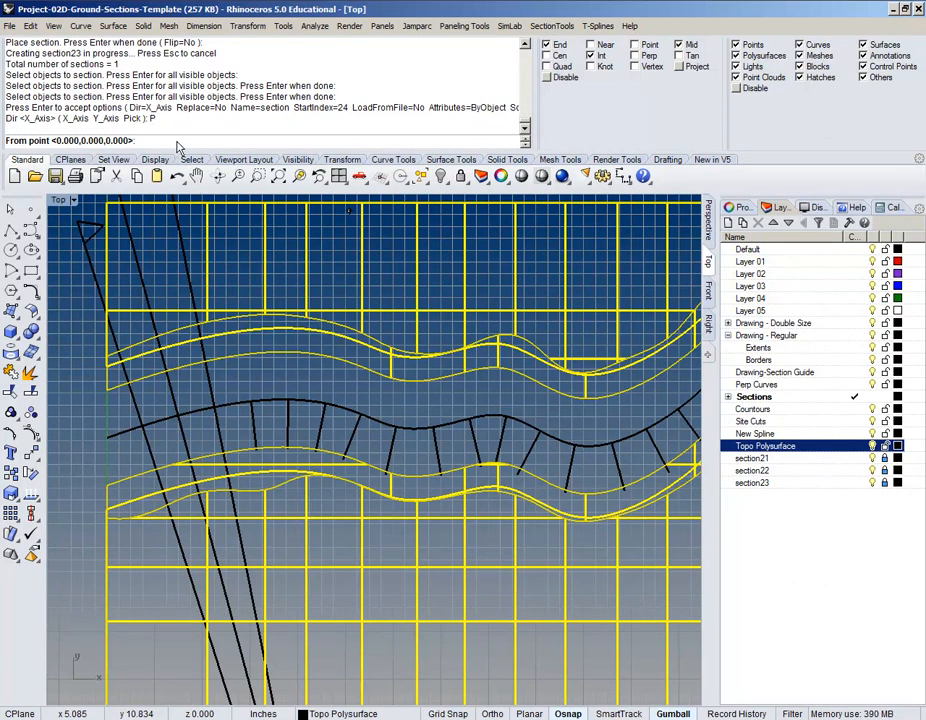
{"action": "left_click_drag", "start_coordinate": [176, 146], "coordinate": [176, 97]}
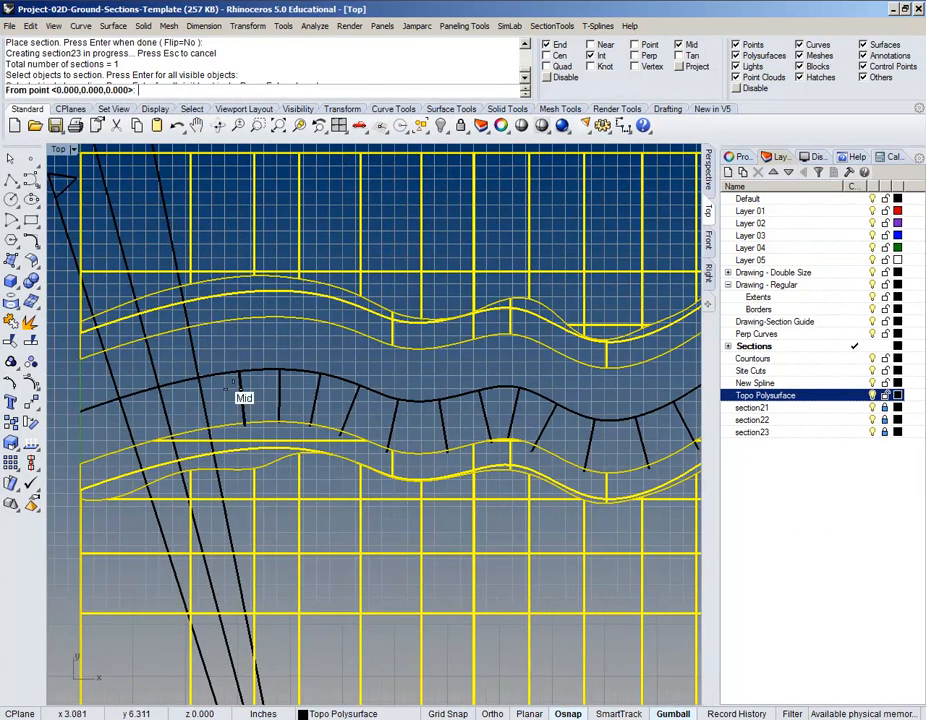
- Pick the direction from the lower to the upper end of the fourth perpendicular line and place the section on that line
{"action": "left_click", "coordinate": [244, 423]}
{"action": "left_click", "coordinate": [240, 374]}
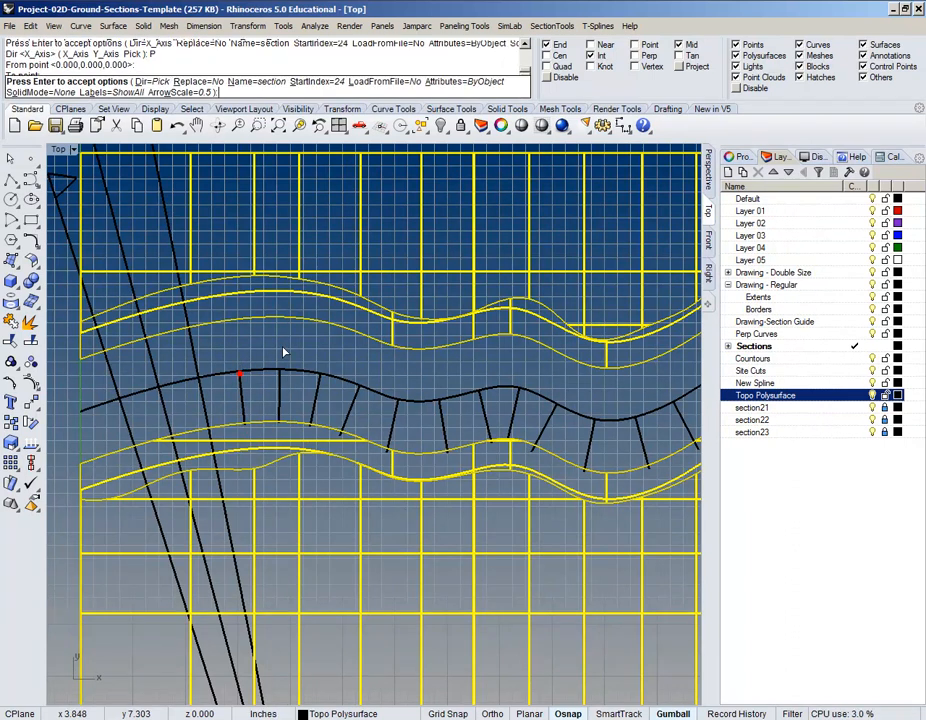
{"action": "key", "text": "Return"}
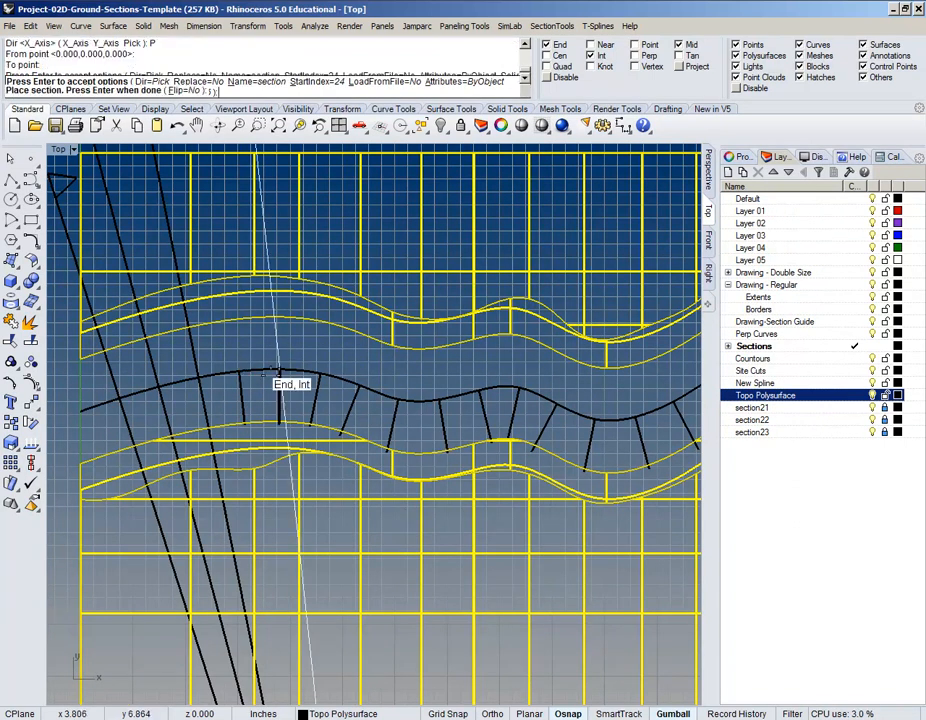
{"action": "scroll", "coordinate": [250, 383], "scroll_direction": "down", "scroll_amount": 2}
{"action": "left_click", "coordinate": [250, 381]}
{"action": "key", "text": "Return"}
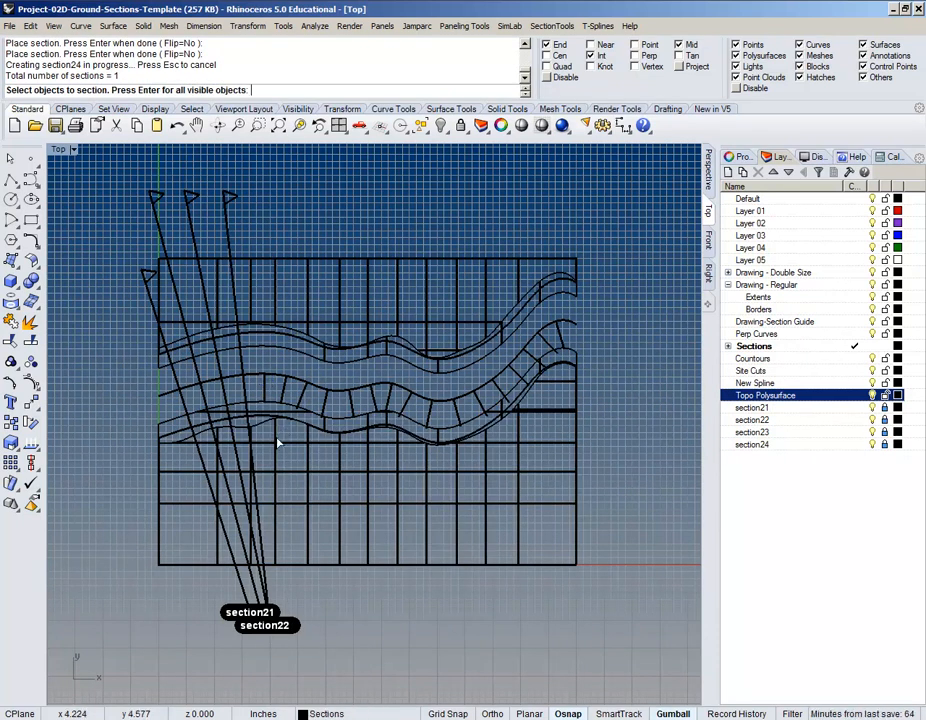
- Select the topography on both sides of the spline as the objects for the fifth section
{"action": "left_click", "coordinate": [277, 437]}
{"action": "left_click", "coordinate": [313, 314]}
{"action": "key", "text": "Return"}
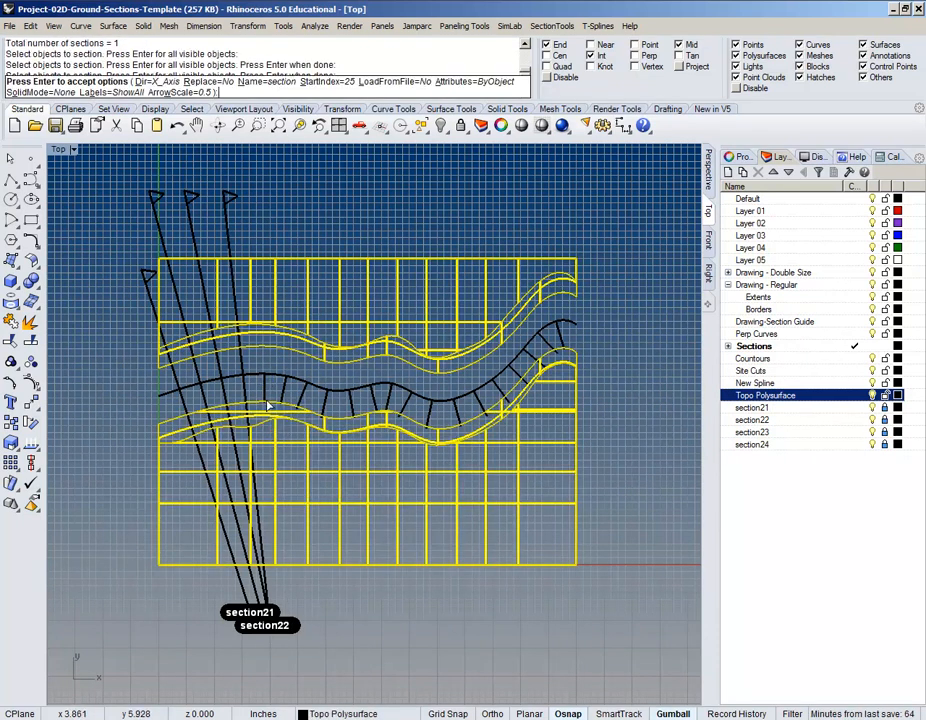
- Create the section along the fifth perpendicular line, with direction Pick from its lower to its upper end, placed where it meets the spline
{"action": "scroll", "coordinate": [267, 405], "scroll_direction": "up", "scroll_amount": 5}
{"action": "key", "text": "Return"}
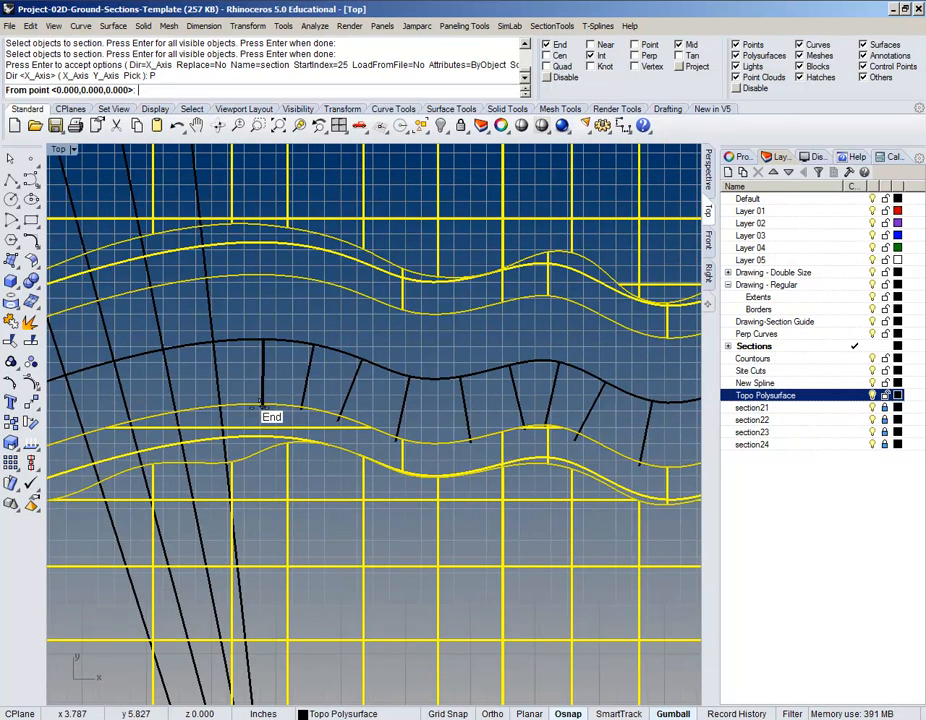
{"action": "left_click", "coordinate": [260, 407]}
{"action": "left_click", "coordinate": [259, 342]}
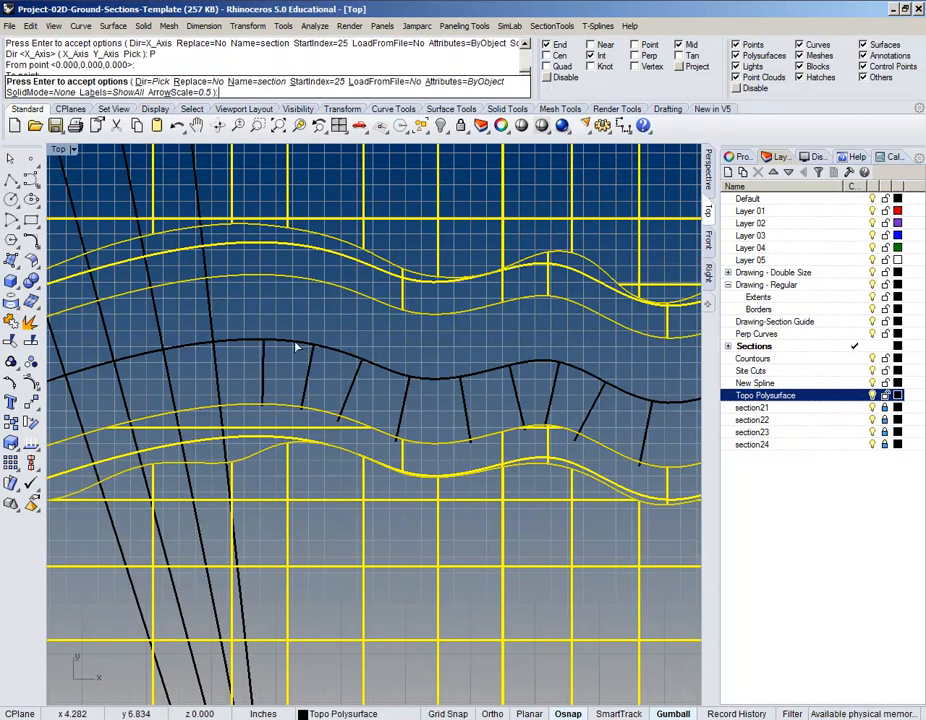
{"action": "key", "text": "Return"}
{"action": "left_click", "coordinate": [266, 351]}
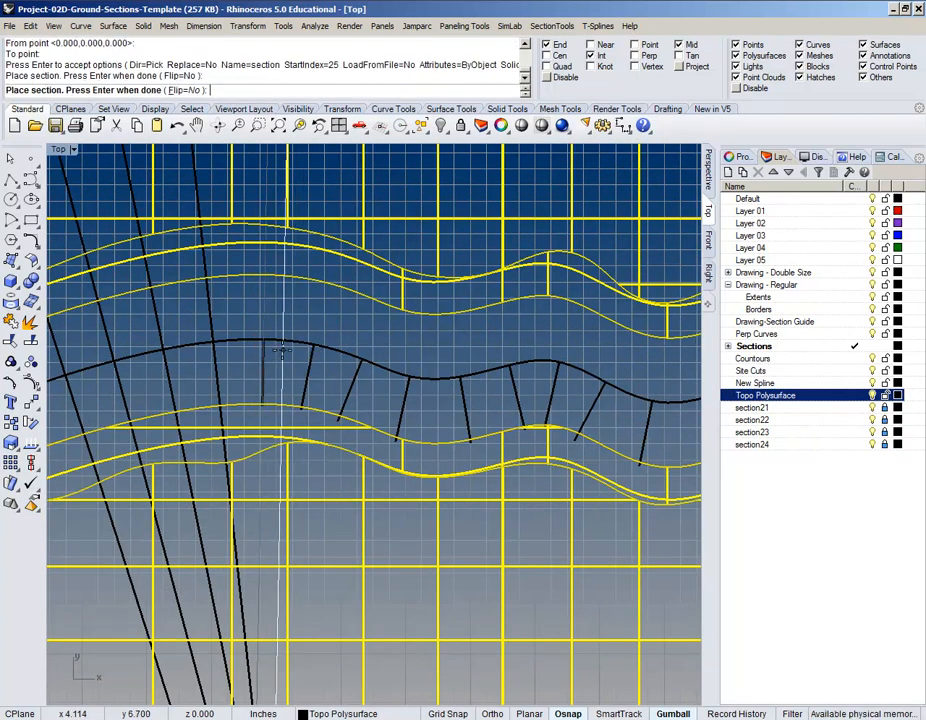
{"action": "right_click", "coordinate": [298, 338]}
- Select the topography on both sides of the spline as the objects for the sixth section
{"action": "left_click", "coordinate": [331, 444]}
{"action": "left_click", "coordinate": [343, 287]}
{"action": "right_click", "coordinate": [343, 291]}
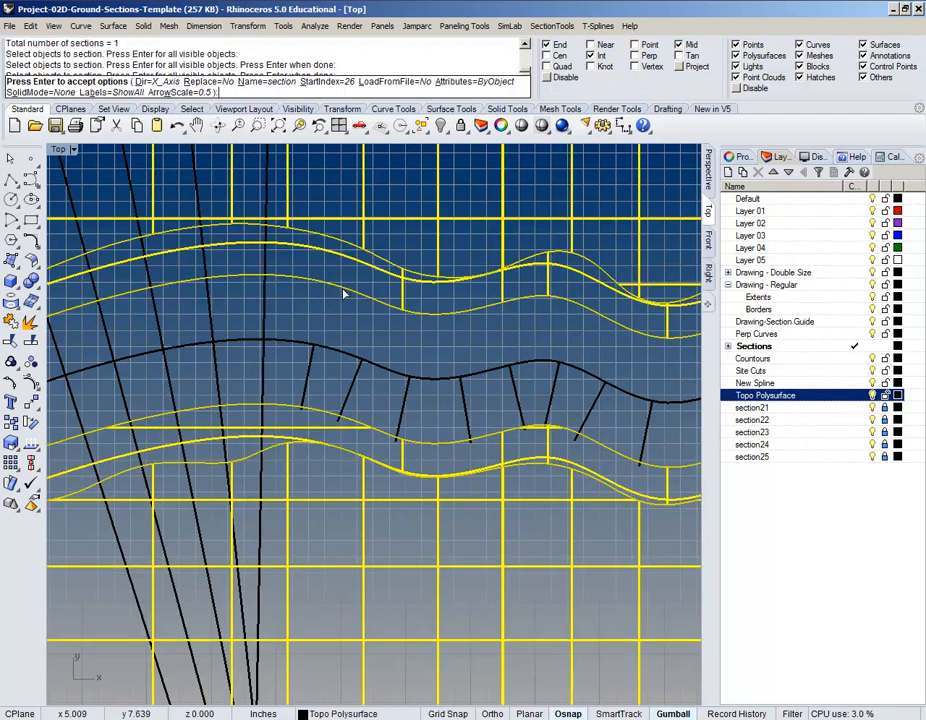
- Create the section along the sixth perpendicular line, with direction Pick from its lower to its upper end, placed where it meets the spline
{"action": "type", "text": "d"}
{"action": "key", "text": "Return"}
{"action": "type", "text": "p"}
{"action": "key", "text": "Return"}
{"action": "left_click", "coordinate": [300, 409]}
{"action": "left_click", "coordinate": [310, 337]}
{"action": "key", "text": "Return"}
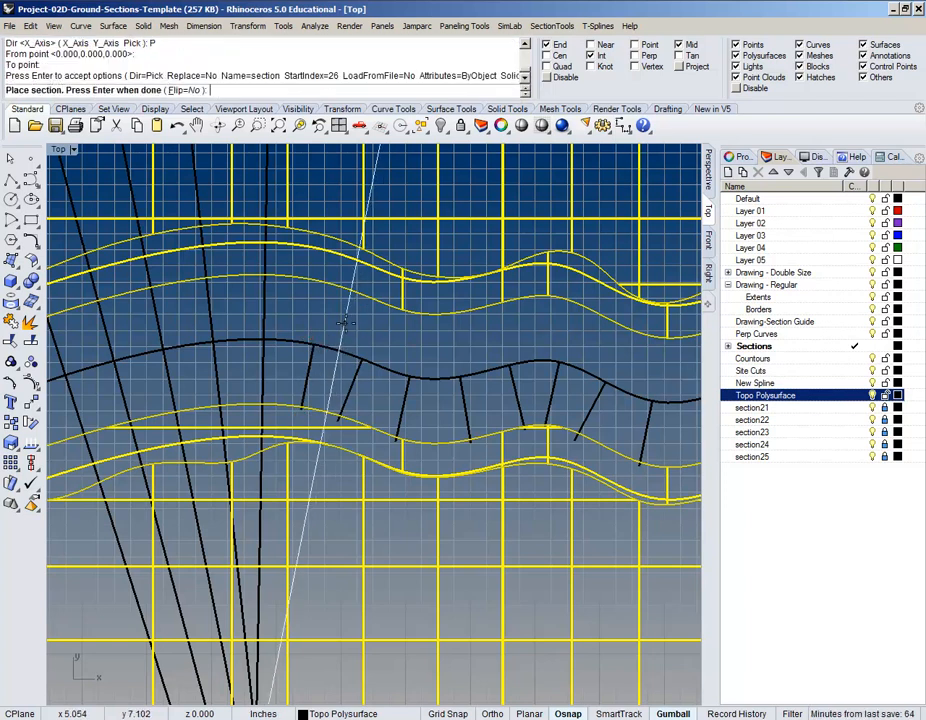
{"action": "left_click", "coordinate": [381, 356]}
{"action": "key", "text": "Return"}
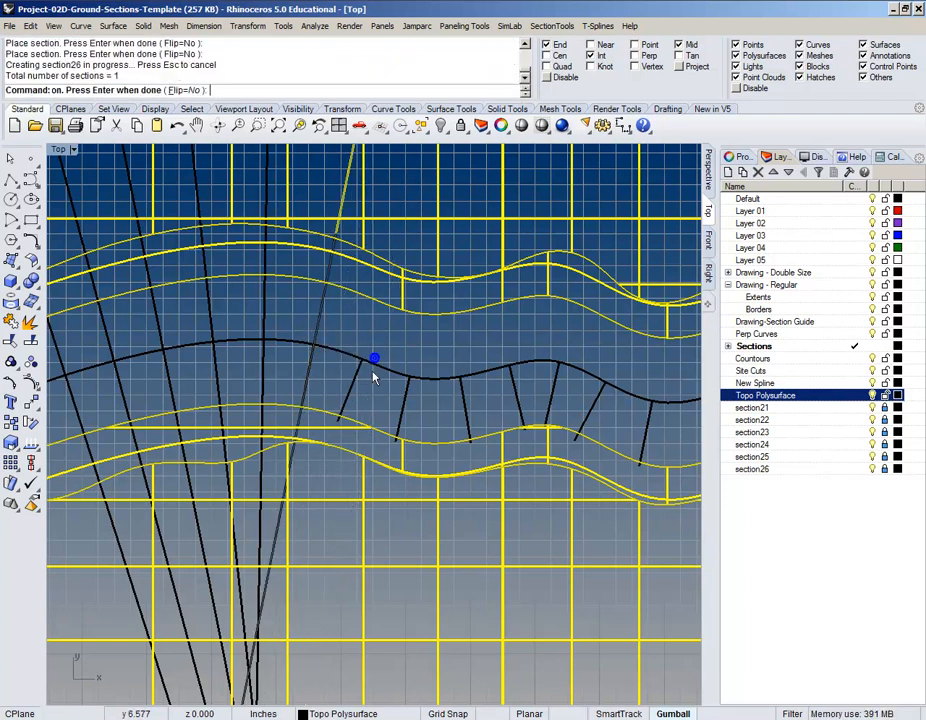
- Select the topography on both sides of the spline as the objects for the seventh section
{"action": "left_click", "coordinate": [362, 457]}
{"action": "left_click", "coordinate": [366, 297]}
{"action": "key", "text": "Return"}
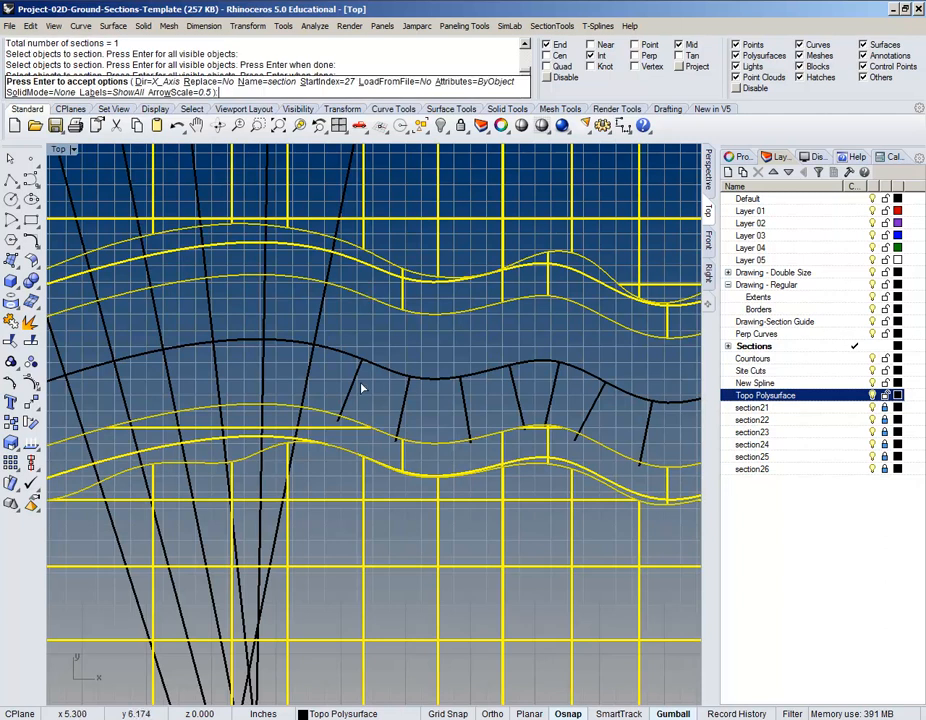
- Create the section along the seventh perpendicular line, with direction Pick from its lower to its upper end, placed where it meets the spline
{"action": "type", "text": "d"}
{"action": "key", "text": "Return"}
{"action": "type", "text": "p"}
{"action": "key", "text": "Return"}
{"action": "left_click", "coordinate": [337, 420]}
{"action": "left_click", "coordinate": [362, 364]}
{"action": "key", "text": "Return"}
{"action": "left_click", "coordinate": [404, 352]}
{"action": "key", "text": "Return"}
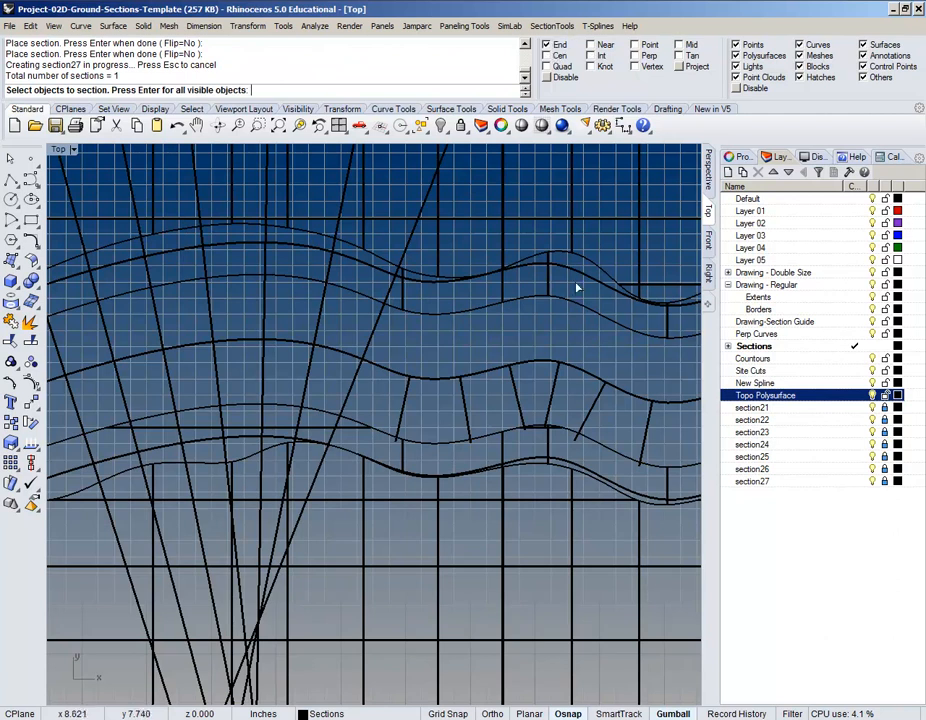
- Limit the object snaps to End only and select the topography on both sides of the spline for the eighth section
{"action": "right_click", "coordinate": [556, 47]}
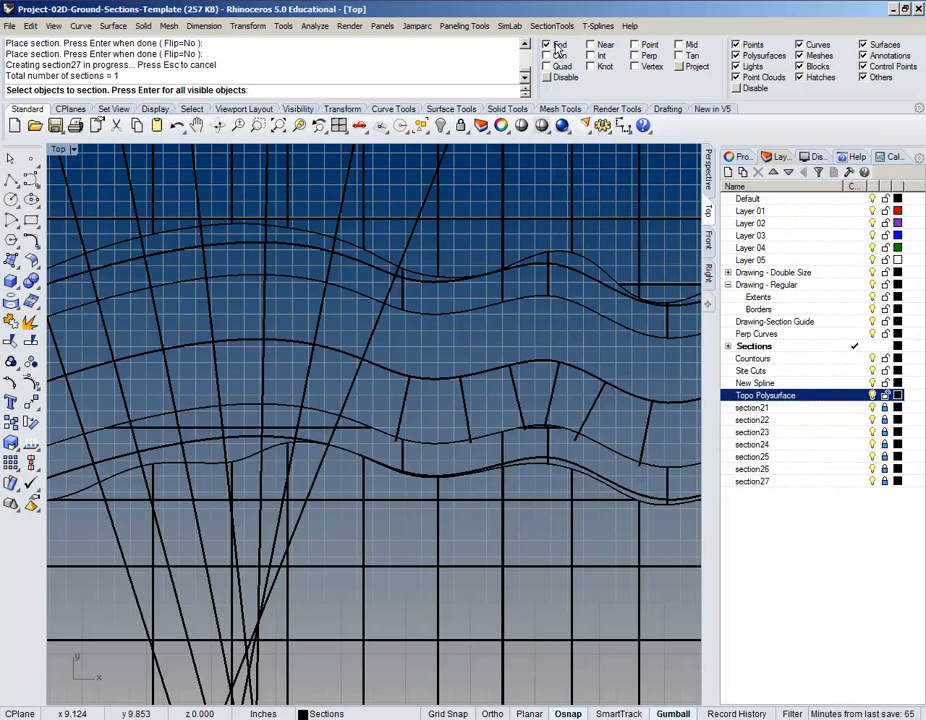
{"action": "left_click", "coordinate": [443, 518]}
{"action": "left_click", "coordinate": [502, 231]}
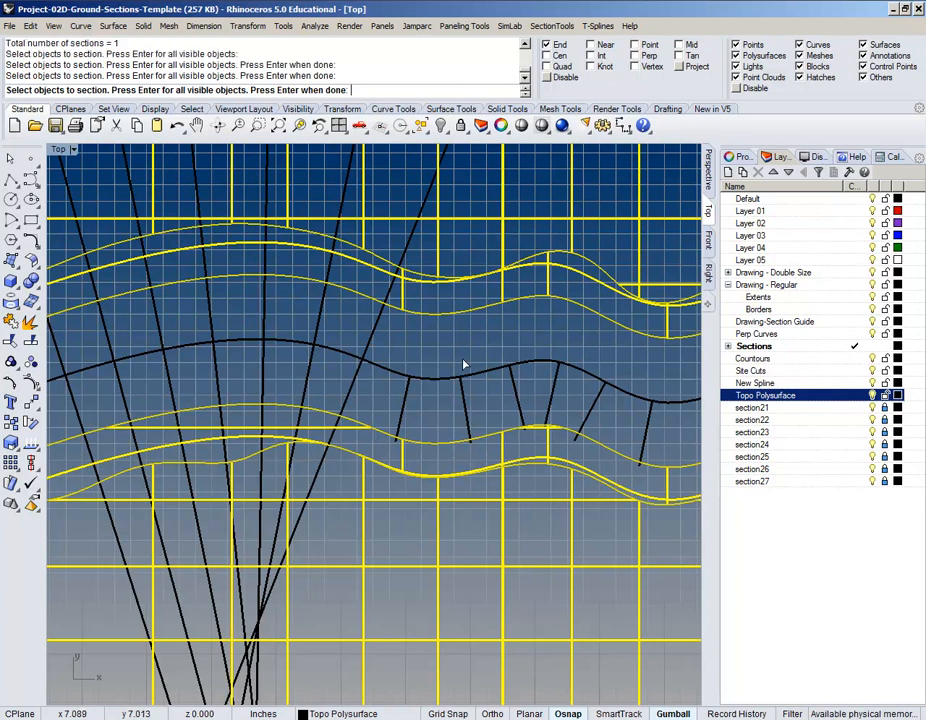
{"action": "key", "text": "Return"}
- Create the section along the eighth perpendicular line, with direction Pick from its lower to its upper end, placed where it meets the spline
{"action": "type", "text": "d"}
{"action": "key", "text": "Return"}
{"action": "type", "text": "p"}
{"action": "key", "text": "Return"}
{"action": "left_click", "coordinate": [395, 440]}
{"action": "left_click", "coordinate": [411, 377]}
{"action": "key", "text": "Return"}
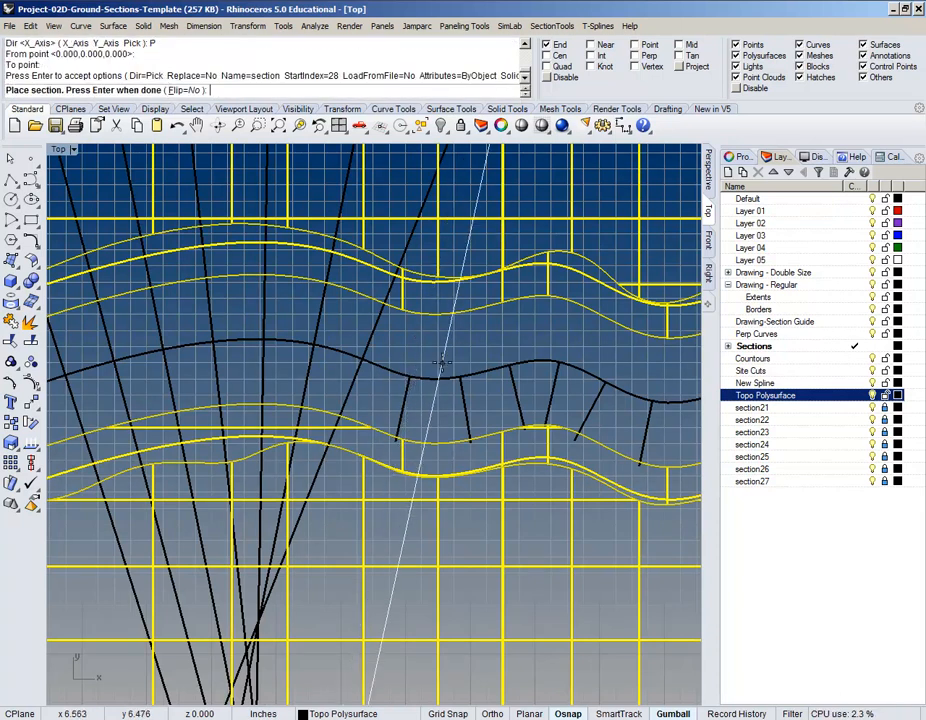
{"action": "left_click", "coordinate": [456, 444]}
{"action": "key", "text": "Return"}
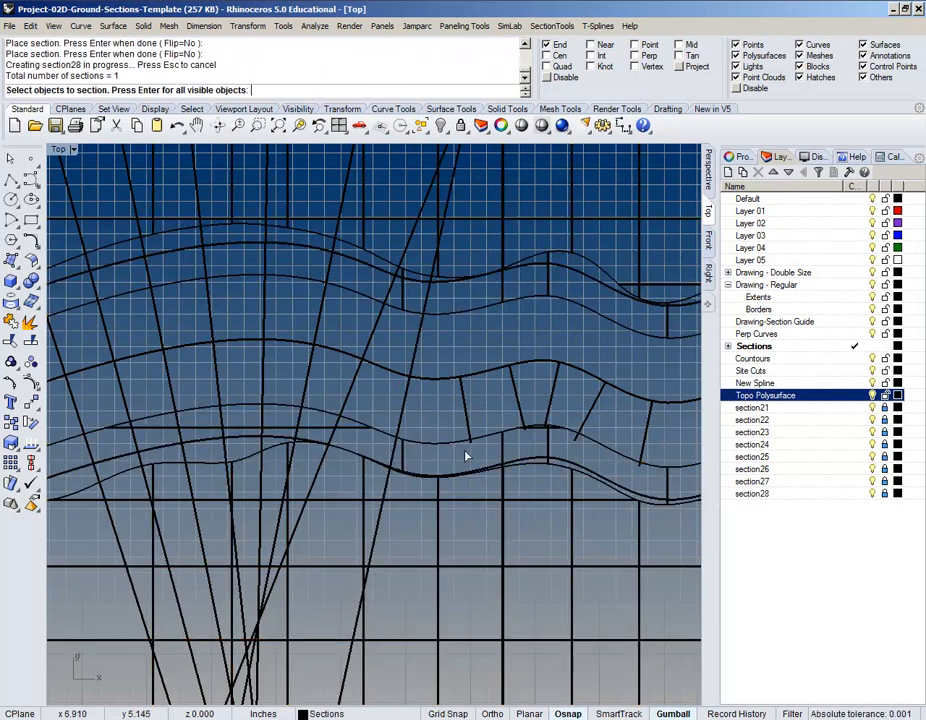
- Select the topography on both sides of the spline as the objects for the ninth section
{"action": "left_click", "coordinate": [470, 466]}
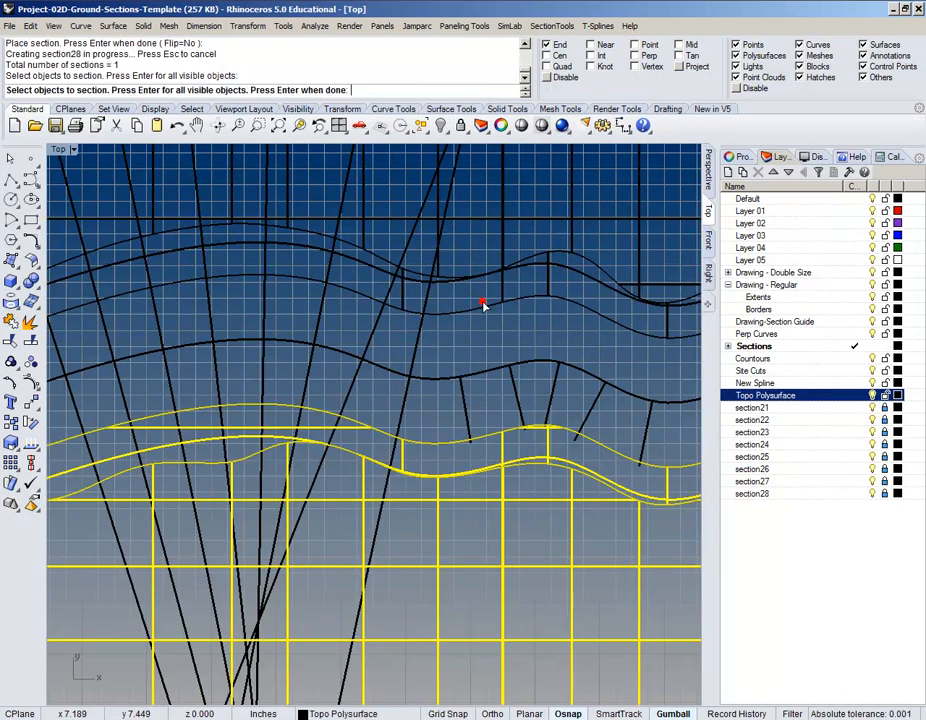
{"action": "left_click", "coordinate": [482, 305]}
{"action": "key", "text": "Return"}
- Create the section along the ninth perpendicular line, with direction Pick from its lower to its upper end, placed where it meets the spline
{"action": "type", "text": "d"}
{"action": "key", "text": "Return"}
{"action": "type", "text": "p"}
{"action": "key", "text": "Return"}
{"action": "left_click", "coordinate": [470, 442]}
{"action": "left_click", "coordinate": [460, 365]}
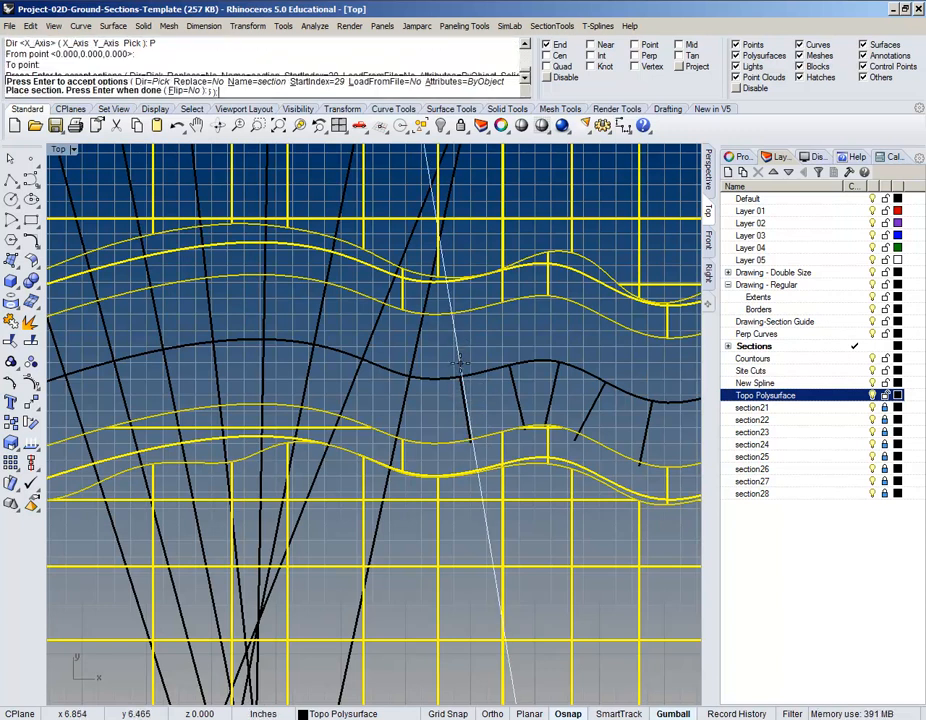
{"action": "scroll", "coordinate": [461, 379], "scroll_direction": "down", "scroll_amount": 6}
{"action": "left_click", "coordinate": [461, 379]}
{"action": "scroll", "coordinate": [464, 382], "scroll_direction": "down", "scroll_amount": 2}
{"action": "key", "text": "Return"}
- Select the topography on both sides of the spline as the objects for the tenth section
{"action": "scroll", "coordinate": [470, 387], "scroll_direction": "up", "scroll_amount": 2}
{"action": "scroll", "coordinate": [488, 392], "scroll_direction": "up", "scroll_amount": 2}
{"action": "left_click", "coordinate": [497, 457]}
{"action": "left_click", "coordinate": [461, 260]}
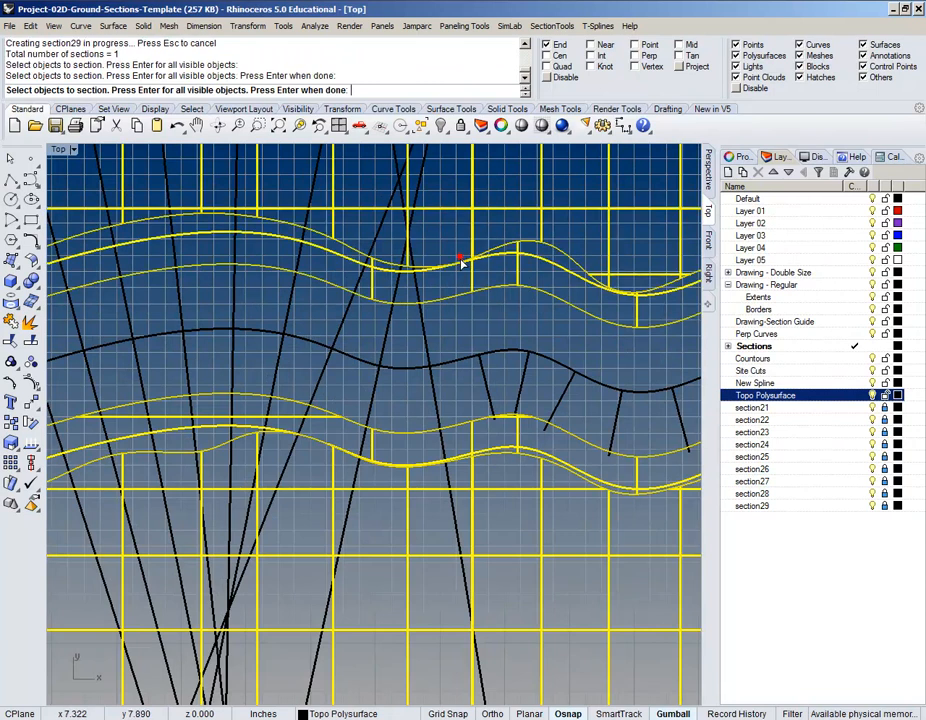
{"action": "key", "text": "Return"}
- Create the section along the tenth perpendicular line, with direction Pick from its lower to its upper end, placed where it meets the spline
{"action": "type", "text": "d"}
{"action": "key", "text": "Return"}
{"action": "type", "text": "p"}
{"action": "key", "text": "Return"}
{"action": "left_click", "coordinate": [493, 419]}
{"action": "left_click", "coordinate": [478, 353]}
{"action": "left_click", "coordinate": [550, 403]}
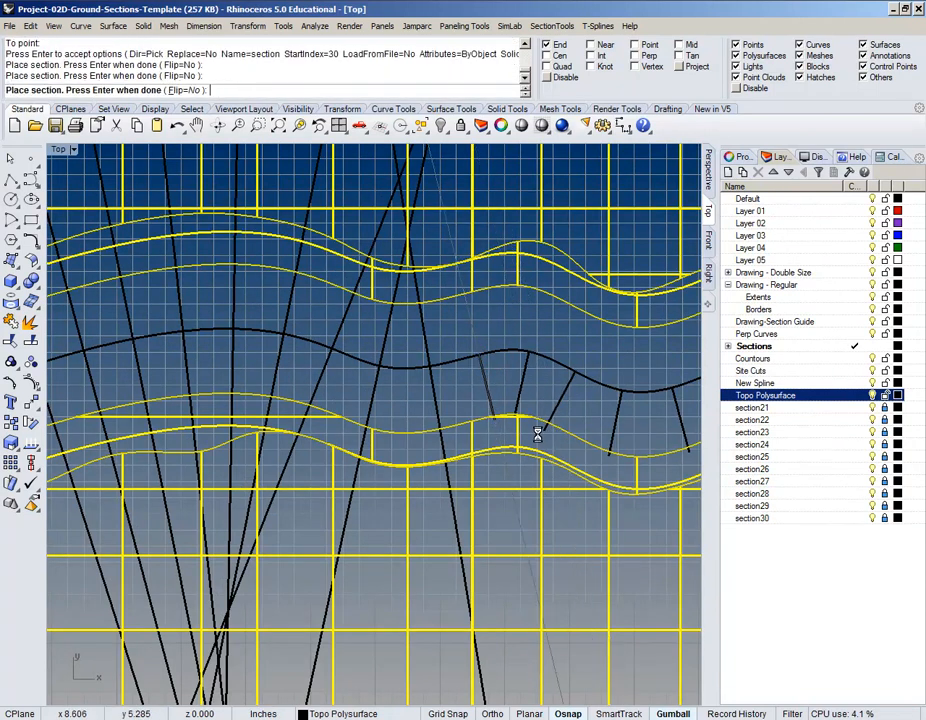
{"action": "key", "text": "Return"}
- Select the topography on both sides of the spline as the objects for the eleventh section
{"action": "left_click", "coordinate": [528, 467]}
{"action": "left_click", "coordinate": [549, 301]}
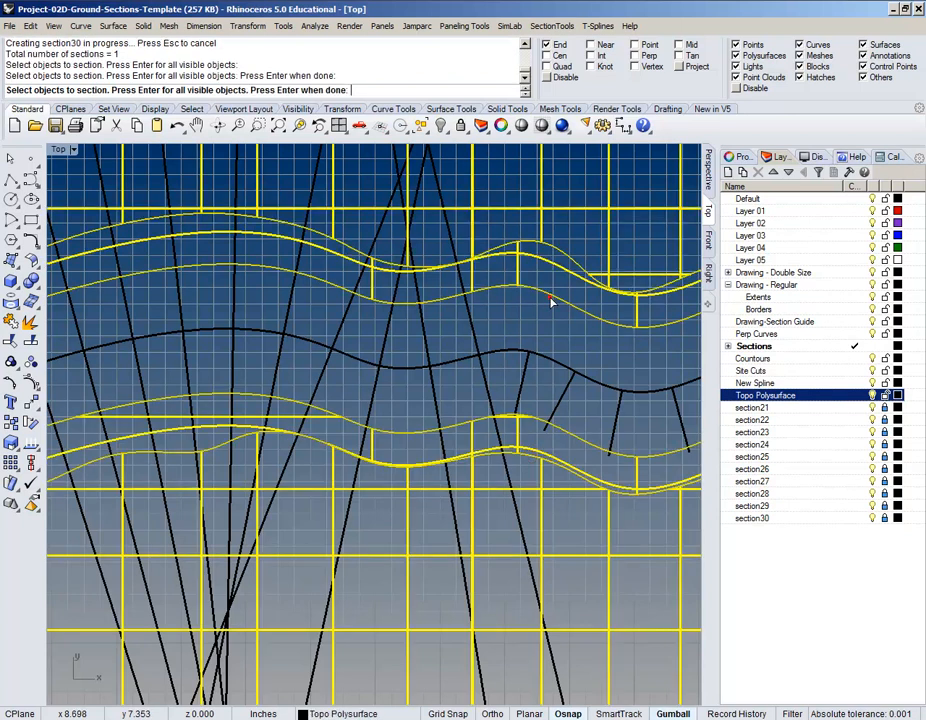
{"action": "key", "text": "Return"}
- Create the section along the eleventh perpendicular line, with direction Pick from its lower to its upper end, placed where it meets the spline
{"action": "type", "text": "D"}
{"action": "key", "text": "Return"}
{"action": "type", "text": "P"}
{"action": "key", "text": "Return"}
{"action": "left_click", "coordinate": [518, 413]}
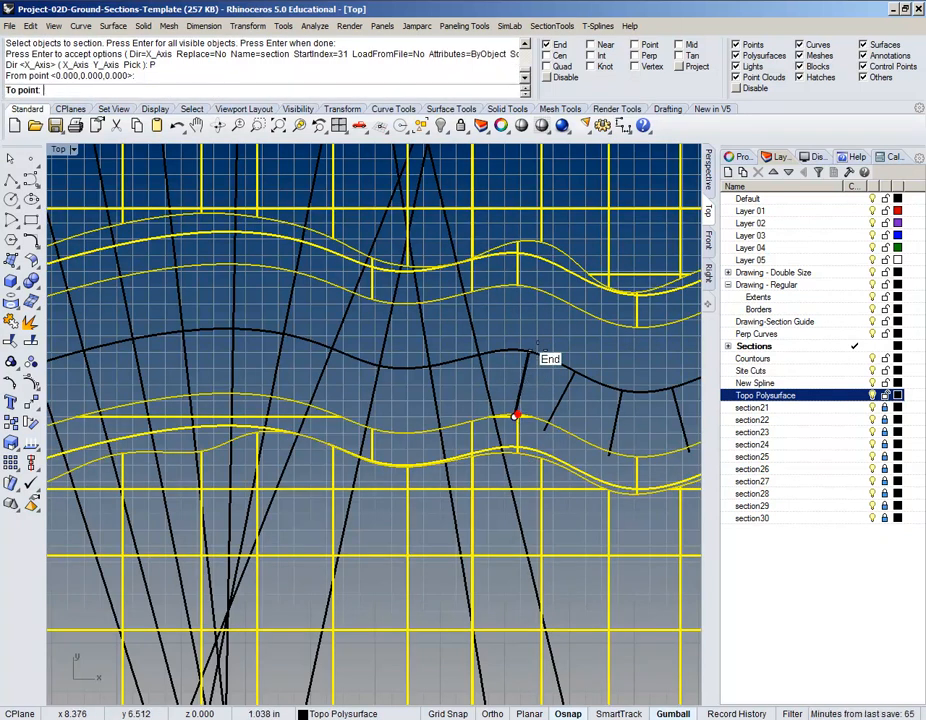
{"action": "left_click", "coordinate": [532, 352]}
{"action": "key", "text": "Return"}
{"action": "left_click", "coordinate": [533, 353]}
{"action": "key", "text": "Return"}
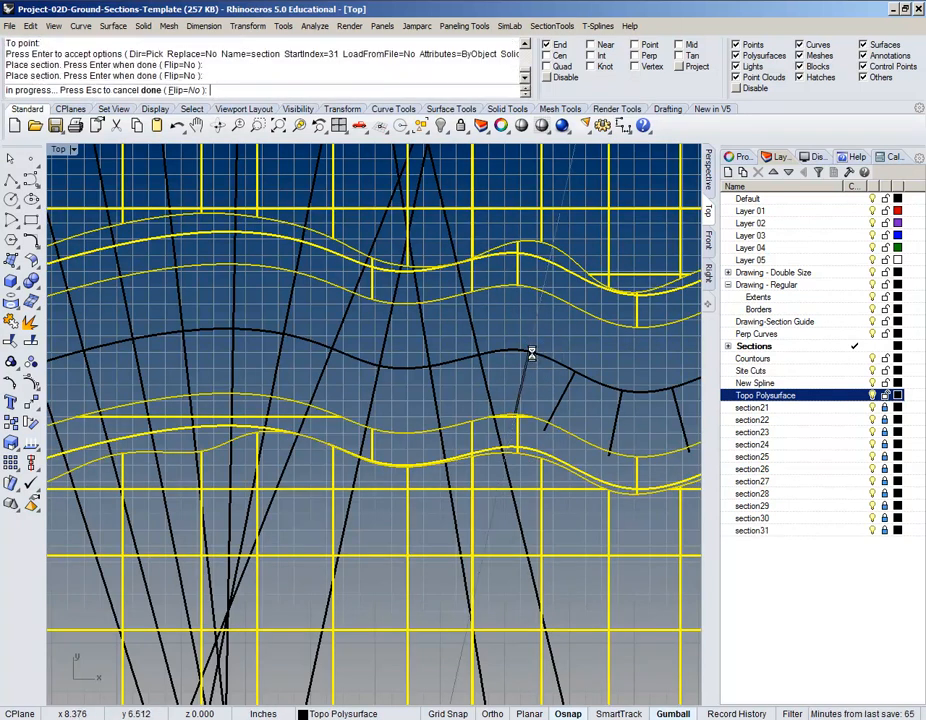
- Select the topography on both sides of the spline as the objects for the twelfth section
{"action": "left_click", "coordinate": [553, 477]}
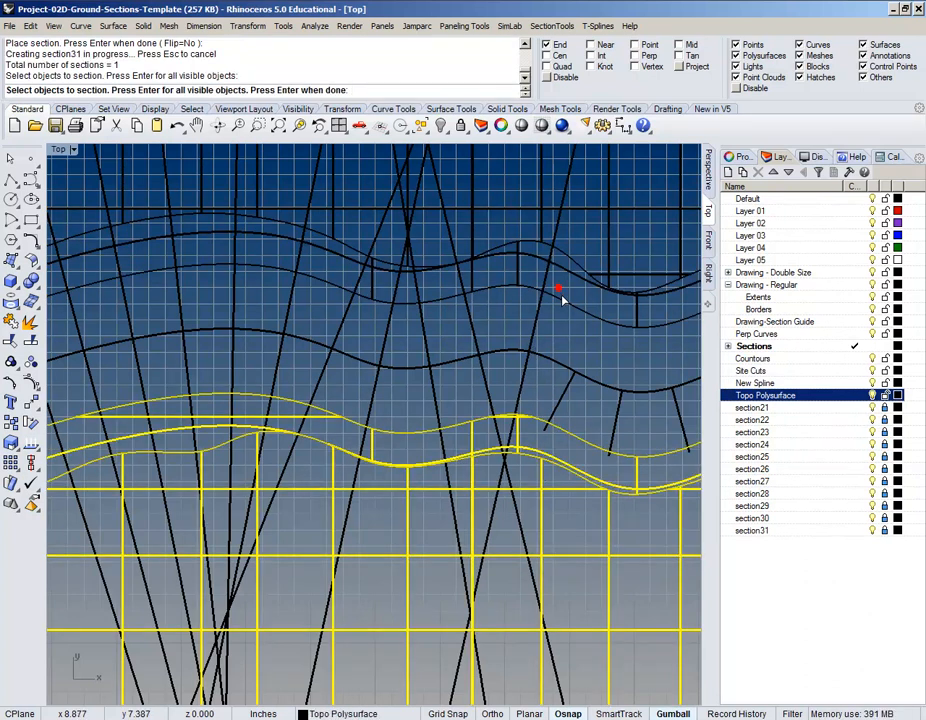
{"action": "left_click", "coordinate": [559, 294]}
{"action": "key", "text": "Return"}
- Create the section along the twelfth perpendicular line, with direction Pick from its lower to its upper end, placed where it meets the spline
{"action": "type", "text": "D"}
{"action": "key", "text": "Return"}
{"action": "type", "text": "P"}
{"action": "key", "text": "Return"}
{"action": "left_click", "coordinate": [543, 430]}
{"action": "left_click", "coordinate": [573, 378]}
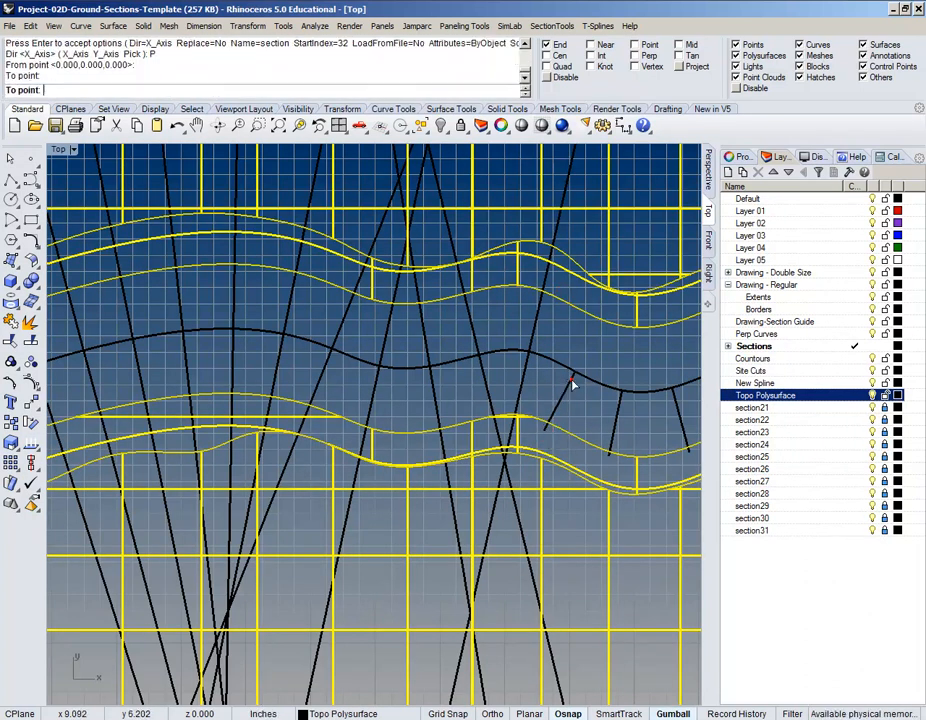
{"action": "key", "text": "Return"}
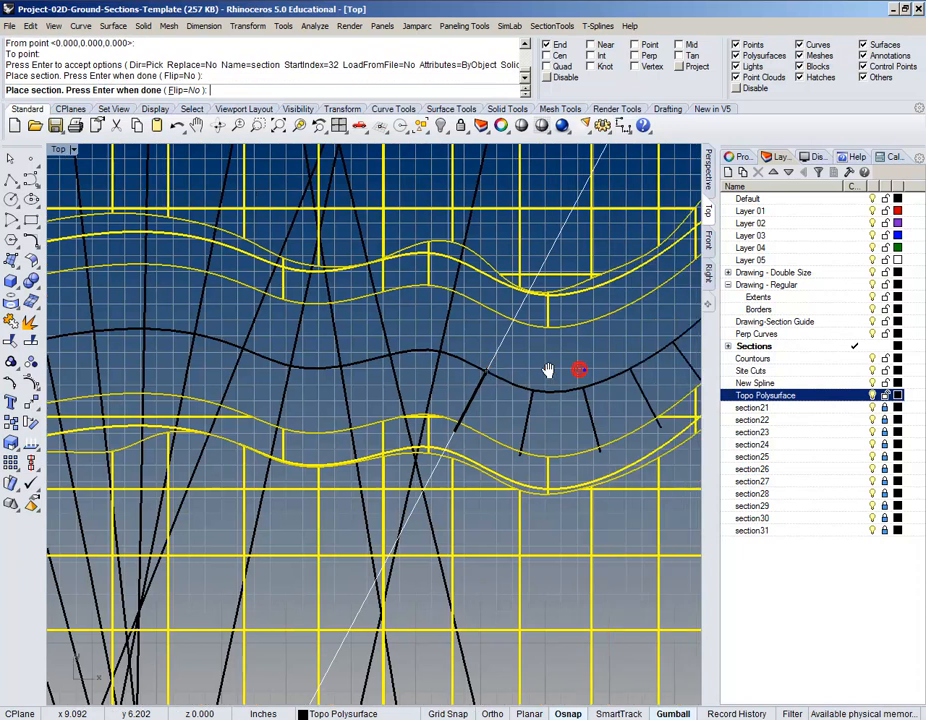
{"action": "left_click", "coordinate": [389, 378]}
{"action": "key", "text": "Return"}
- Select the topography on both sides of the spline as the objects for the thirteenth section
{"action": "left_click", "coordinate": [395, 483]}
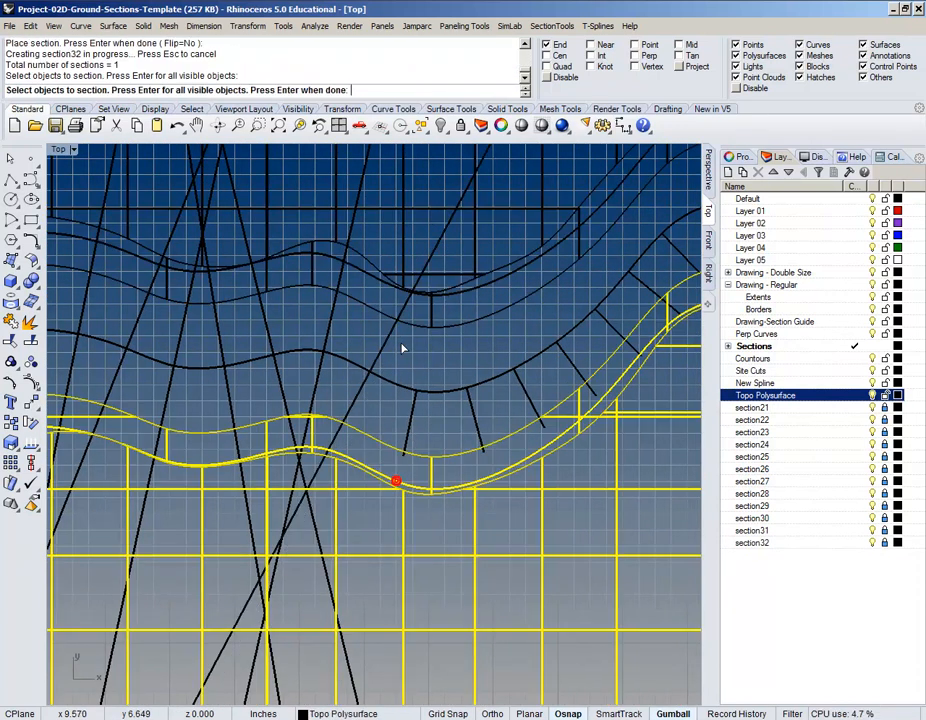
{"action": "left_click", "coordinate": [415, 324]}
{"action": "key", "text": "Return"}
- Create the section along the thirteenth perpendicular line, with direction Pick from its lower to its upper end, placed where it meets the spline
{"action": "type", "text": "D"}
{"action": "key", "text": "Return"}
{"action": "type", "text": "P"}
{"action": "key", "text": "Return"}
{"action": "left_click", "coordinate": [405, 455]}
{"action": "left_click", "coordinate": [425, 376]}
{"action": "key", "text": "Return"}
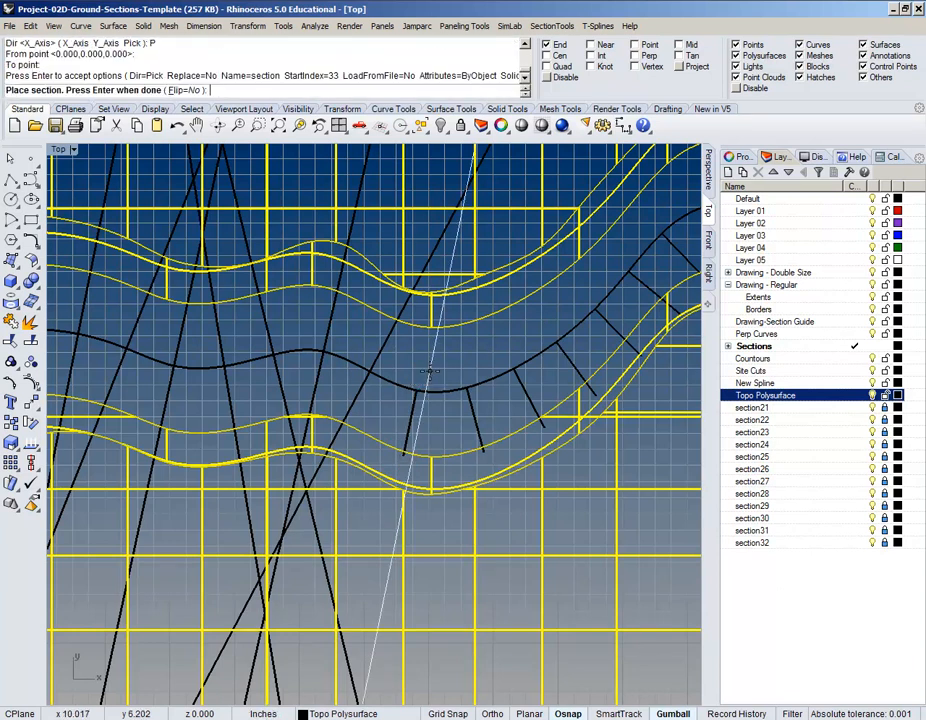
{"action": "left_click", "coordinate": [428, 395]}
{"action": "key", "text": "Return"}
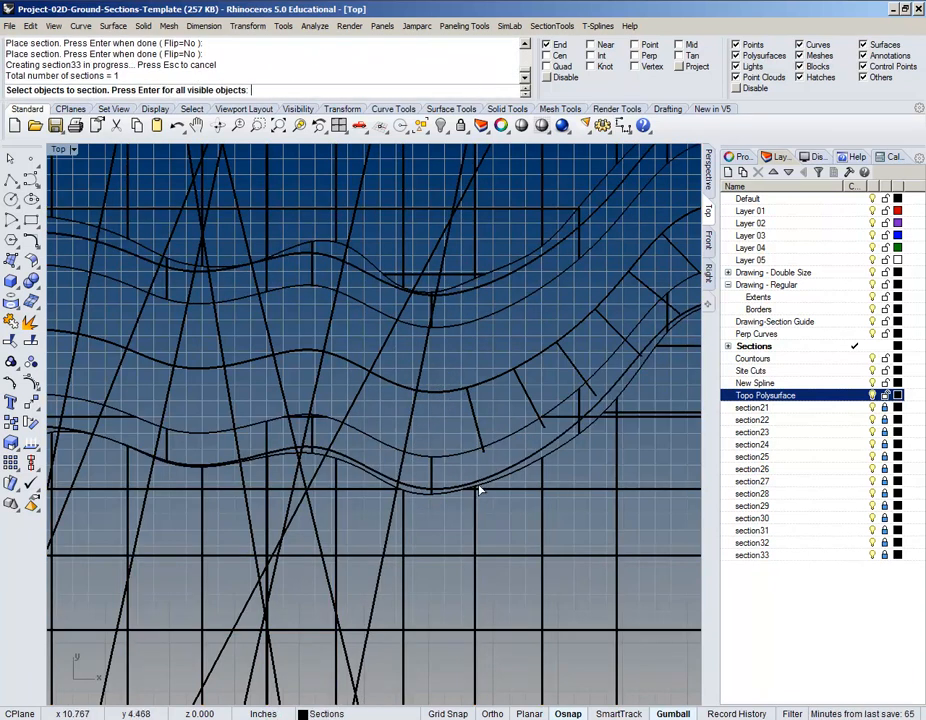
- Select the topography on both sides of the spline as the objects for the fourteenth section
{"action": "left_click", "coordinate": [478, 487]}
{"action": "left_click", "coordinate": [471, 324]}
{"action": "key", "text": "Return"}
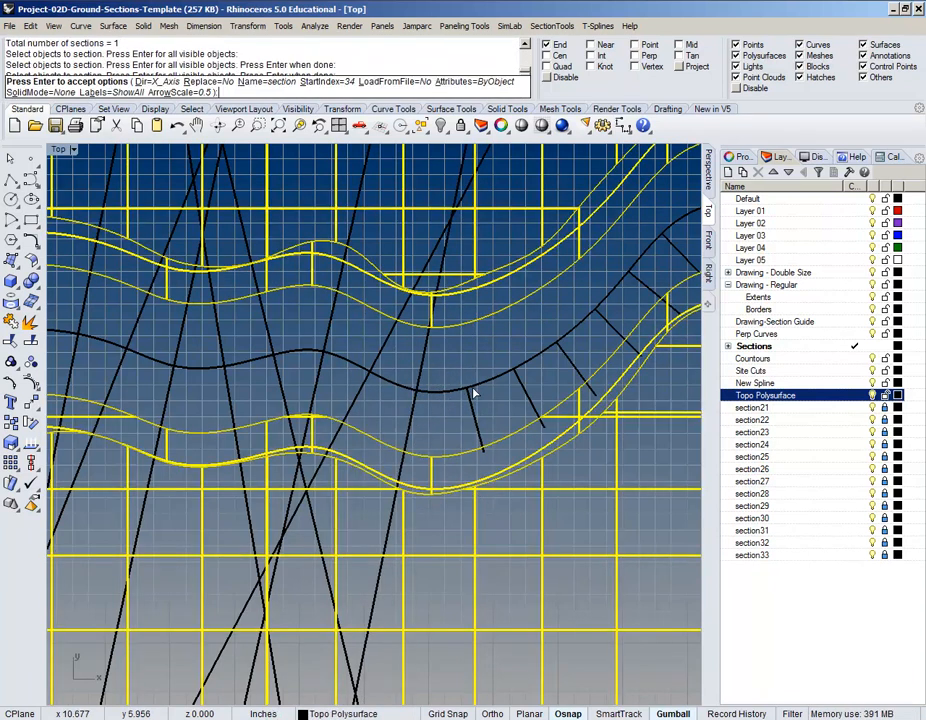
- Create the section along the fourteenth perpendicular line, with direction Pick from its lower to its upper end, placed where it meets the spline
{"action": "type", "text": "D"}
{"action": "key", "text": "Return"}
{"action": "type", "text": "P"}
{"action": "key", "text": "Return"}
{"action": "key", "text": "Return"}
{"action": "left_click", "coordinate": [485, 453]}
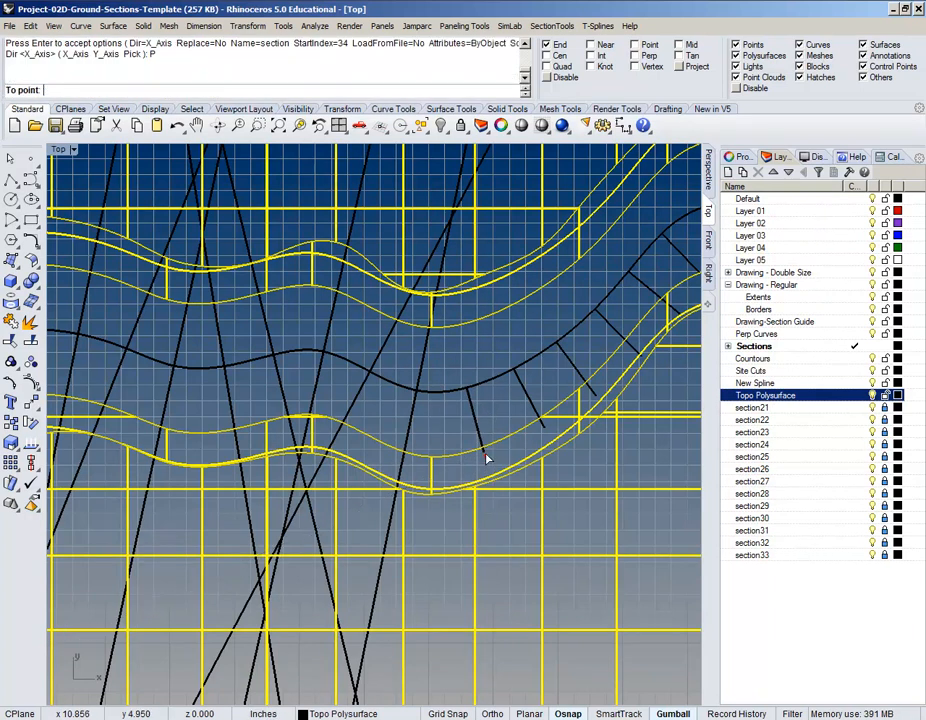
{"action": "type", "text": "D"}
{"action": "key", "text": "Return"}
{"action": "type", "text": "P"}
{"action": "key", "text": "Return"}
{"action": "key", "text": "Return"}
{"action": "left_click", "coordinate": [470, 391]}
{"action": "key", "text": "Return"}
{"action": "left_click", "coordinate": [468, 396]}
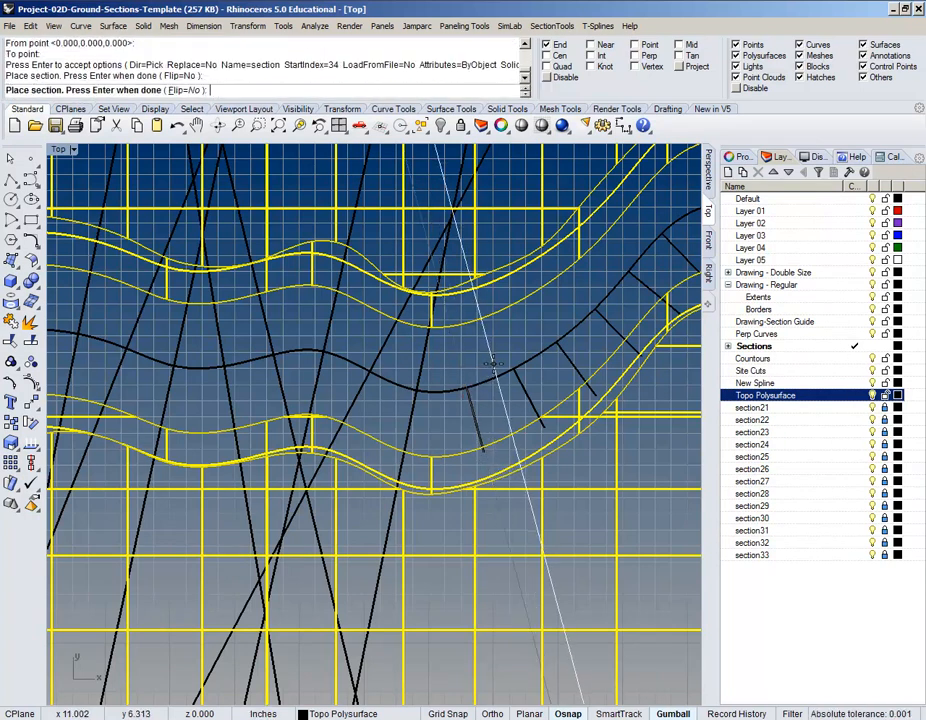
{"action": "key", "text": "Return"}
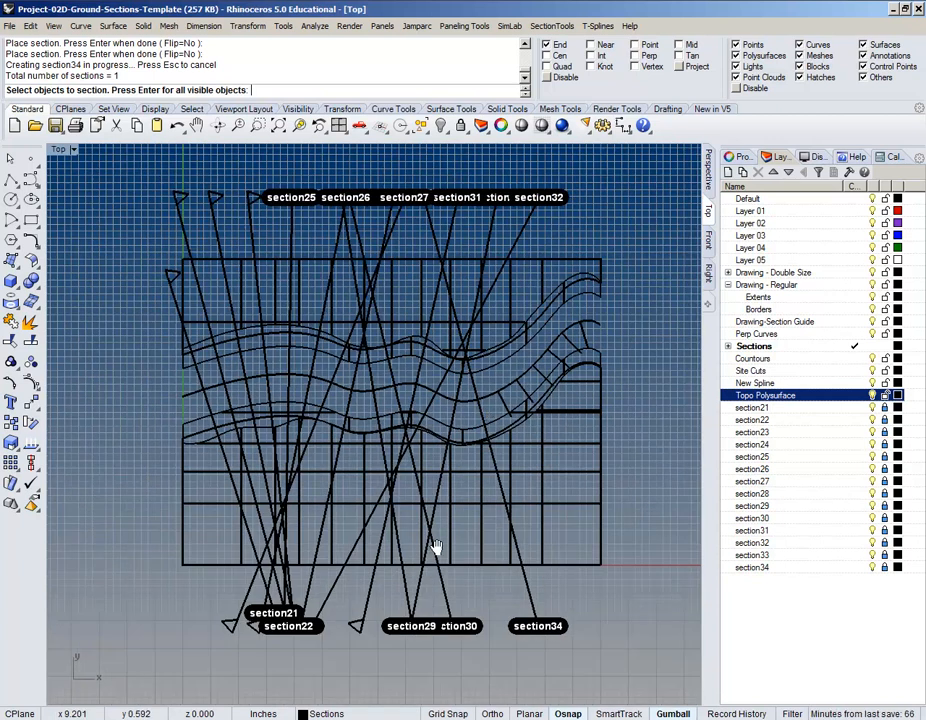
- Examine the labels and direction arrows at both ends of the section lines, above and below the terrain
{"action": "scroll", "coordinate": [410, 205], "scroll_direction": "up", "scroll_amount": 5}
{"action": "scroll", "coordinate": [412, 206], "scroll_direction": "up", "scroll_amount": 4}
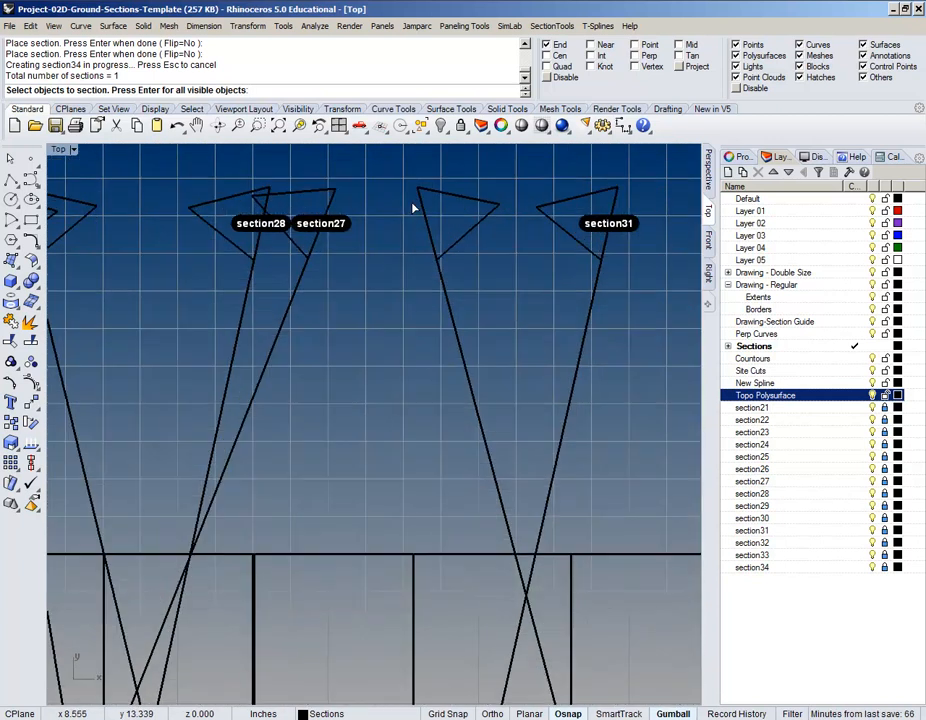
{"action": "scroll", "coordinate": [413, 208], "scroll_direction": "down", "scroll_amount": 3}
{"action": "scroll", "coordinate": [450, 218], "scroll_direction": "down", "scroll_amount": 1}
{"action": "scroll", "coordinate": [593, 211], "scroll_direction": "up", "scroll_amount": 5}
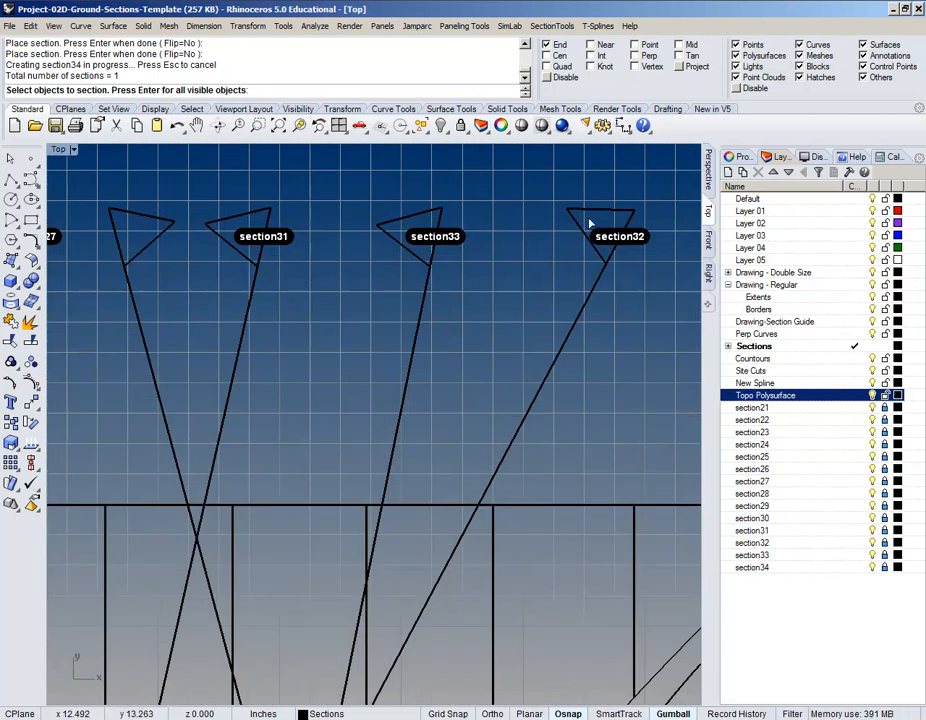
{"action": "scroll", "coordinate": [500, 232], "scroll_direction": "down", "scroll_amount": 3}
{"action": "scroll", "coordinate": [405, 240], "scroll_direction": "down", "scroll_amount": 3}
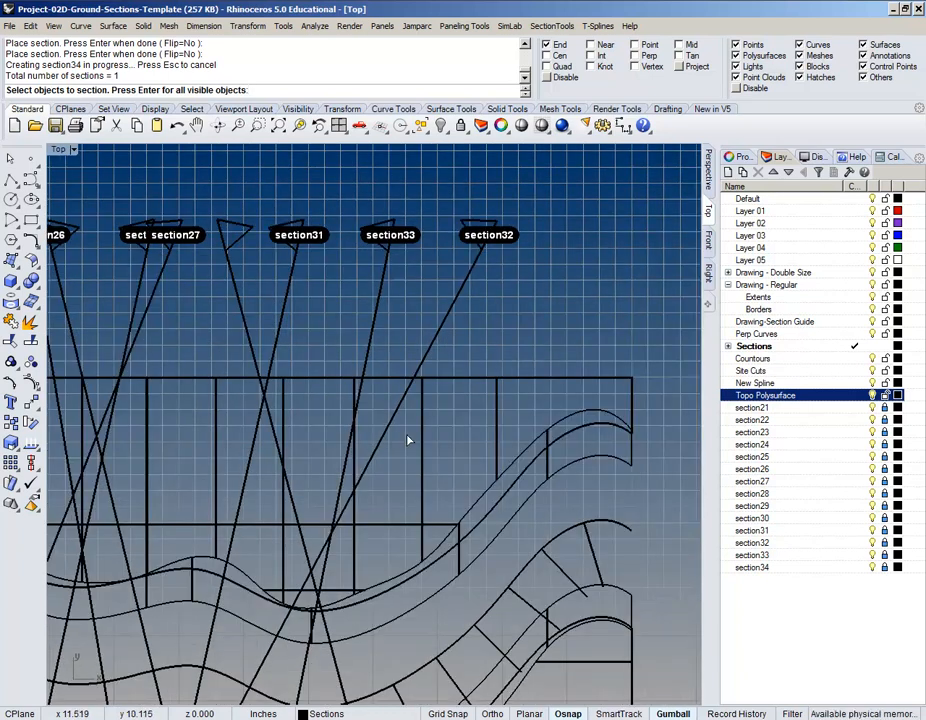
{"action": "right_click_drag", "start_coordinate": [276, 210], "coordinate": [356, 303]}
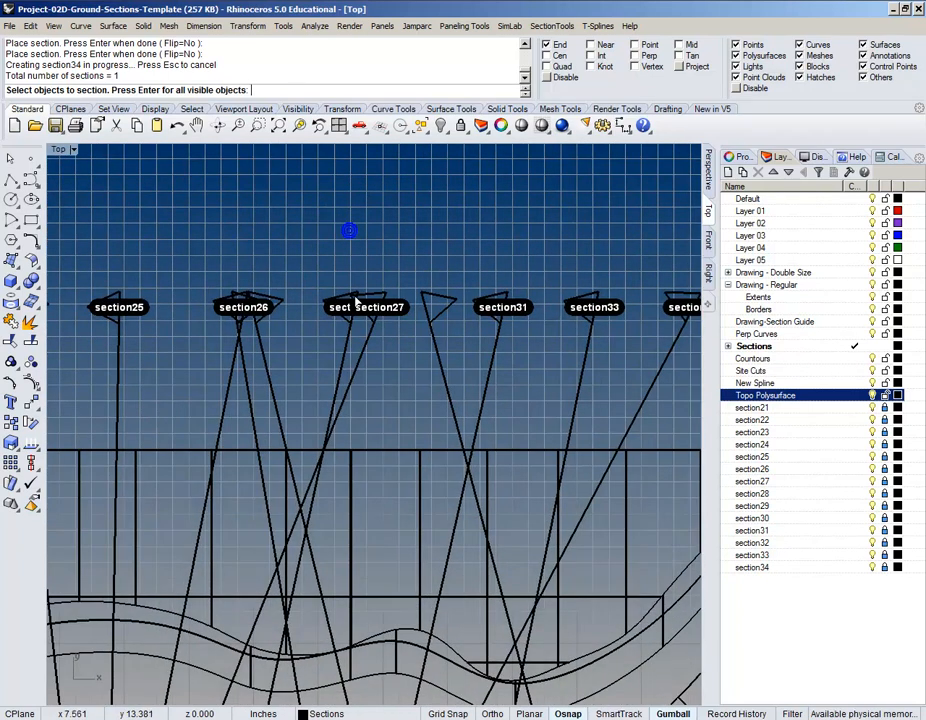
{"action": "scroll", "coordinate": [356, 303], "scroll_direction": "up", "scroll_amount": 5}
{"action": "scroll", "coordinate": [363, 302], "scroll_direction": "down", "scroll_amount": 6}
{"action": "scroll", "coordinate": [281, 307], "scroll_direction": "up", "scroll_amount": 5}
{"action": "scroll", "coordinate": [281, 306], "scroll_direction": "up", "scroll_amount": 2}
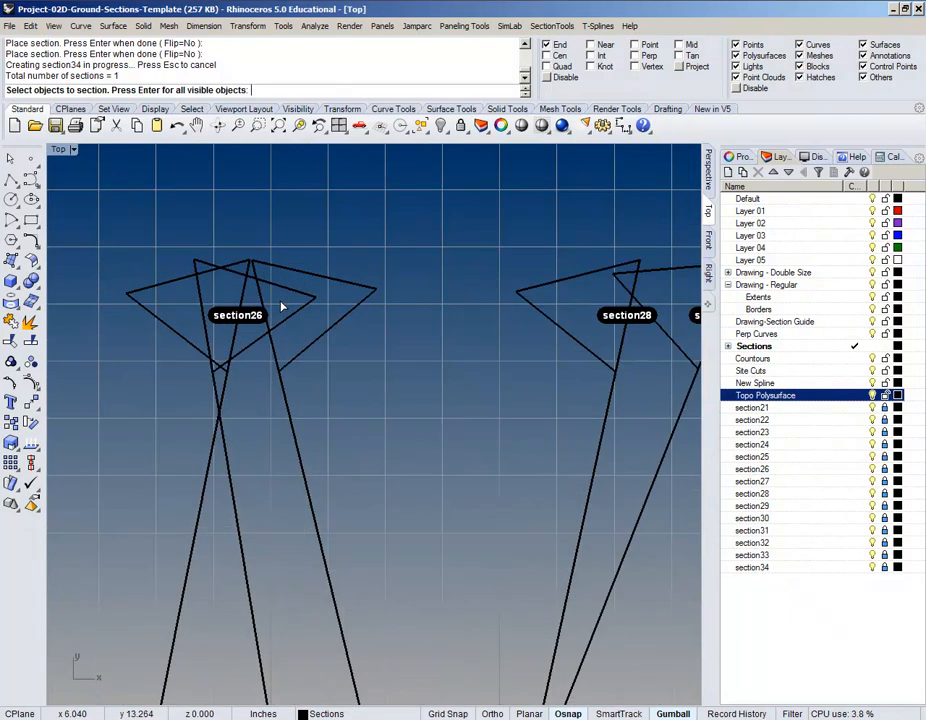
{"action": "scroll", "coordinate": [283, 308], "scroll_direction": "down", "scroll_amount": 8}
{"action": "scroll", "coordinate": [355, 416], "scroll_direction": "down", "scroll_amount": 5}
{"action": "scroll", "coordinate": [446, 578], "scroll_direction": "up", "scroll_amount": 6}
{"action": "scroll", "coordinate": [331, 480], "scroll_direction": "down", "scroll_amount": 3}
{"action": "scroll", "coordinate": [256, 479], "scroll_direction": "up", "scroll_amount": 5}
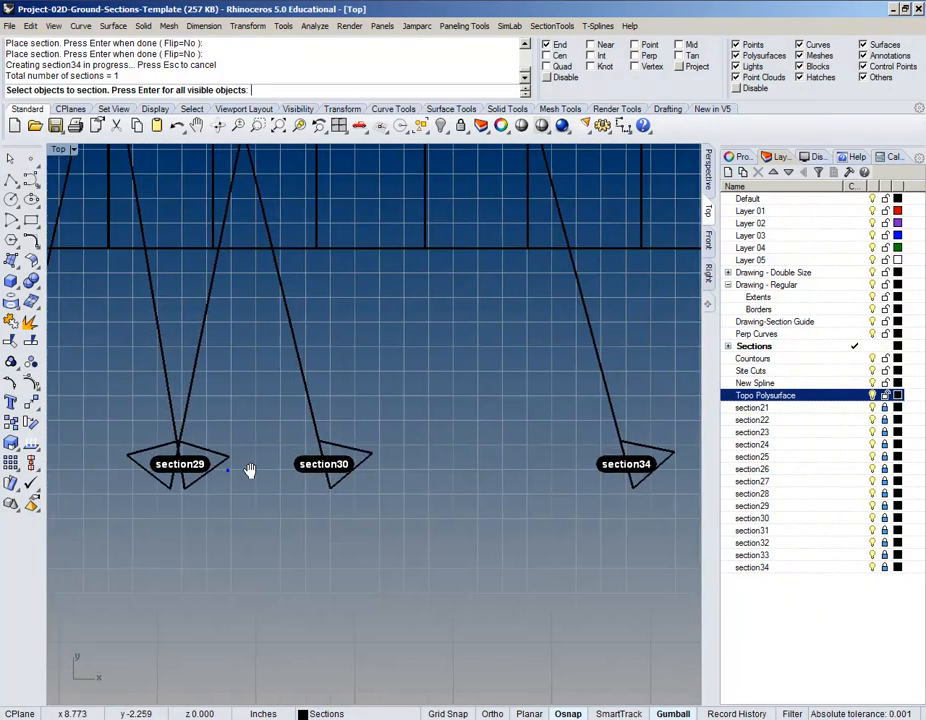
{"action": "right_click_drag", "start_coordinate": [229, 478], "coordinate": [470, 504]}
{"action": "right_click_drag", "start_coordinate": [283, 500], "coordinate": [551, 528]}
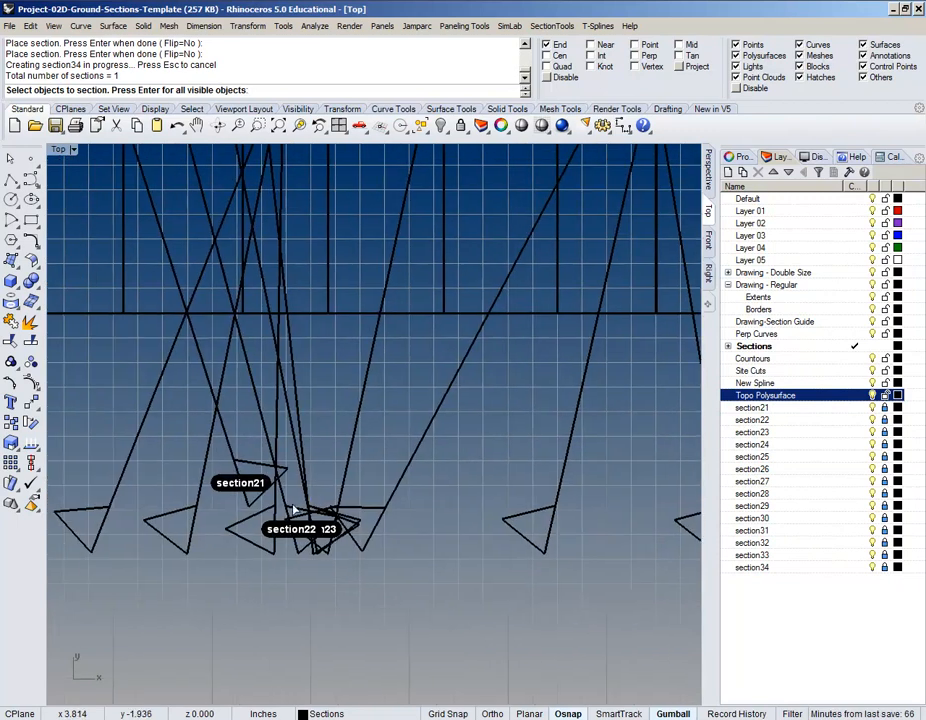
{"action": "scroll", "coordinate": [303, 506], "scroll_direction": "up", "scroll_amount": 6}
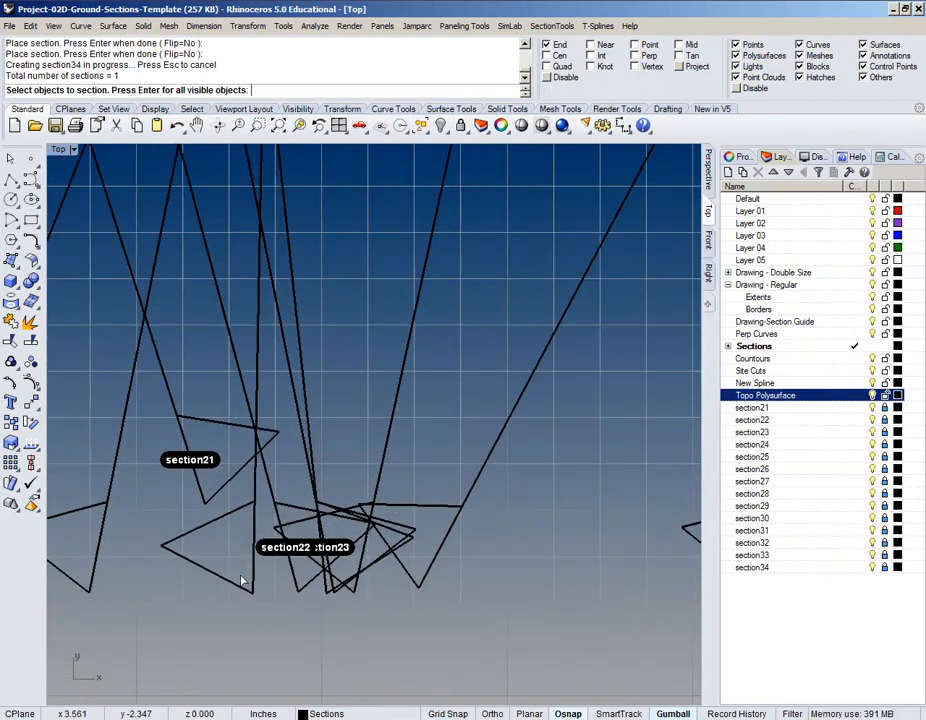
{"action": "scroll", "coordinate": [241, 571], "scroll_direction": "down", "scroll_amount": 8}
{"action": "scroll", "coordinate": [327, 471], "scroll_direction": "up", "scroll_amount": 8}
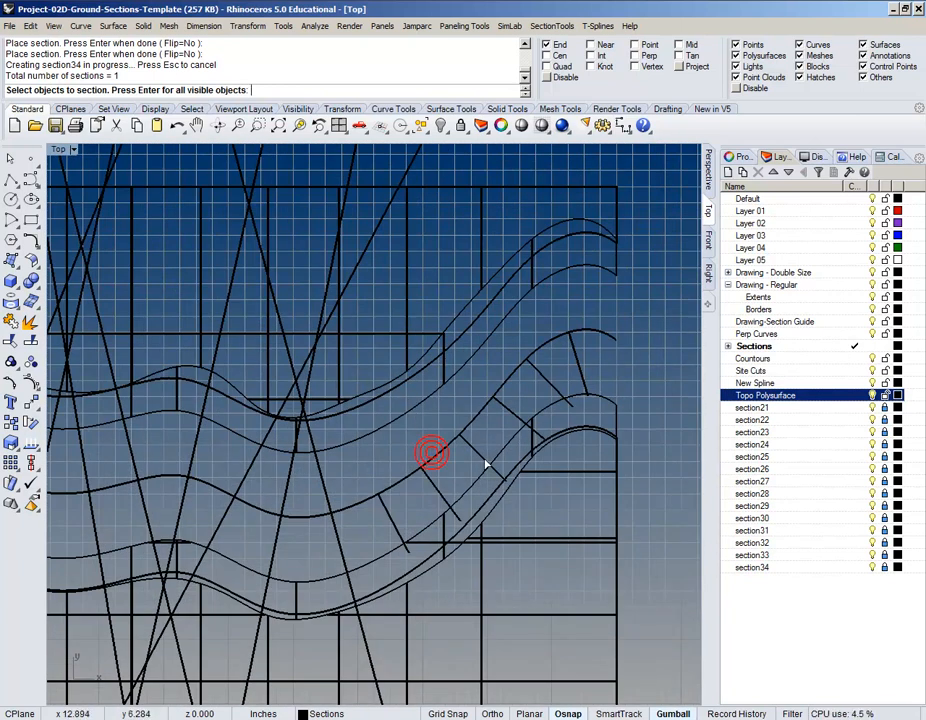
- Select the topography on both sides of the spline as the objects for the fifteenth section
{"action": "left_click", "coordinate": [481, 507]}
{"action": "left_click", "coordinate": [405, 371]}
{"action": "key", "text": "Return"}
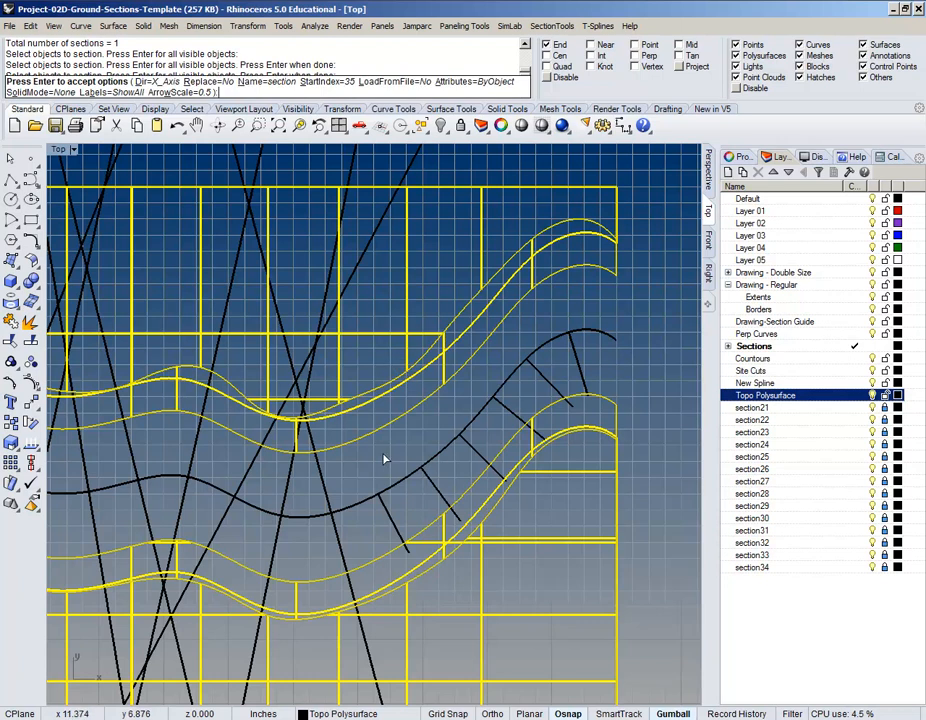
- Create the section along the fifteenth perpendicular line, with direction Pick from its upper to its lower end, placed where it meets the spline
{"action": "type", "text": "d"}
{"action": "key", "text": "Return"}
{"action": "type", "text": "p"}
{"action": "key", "text": "Return"}
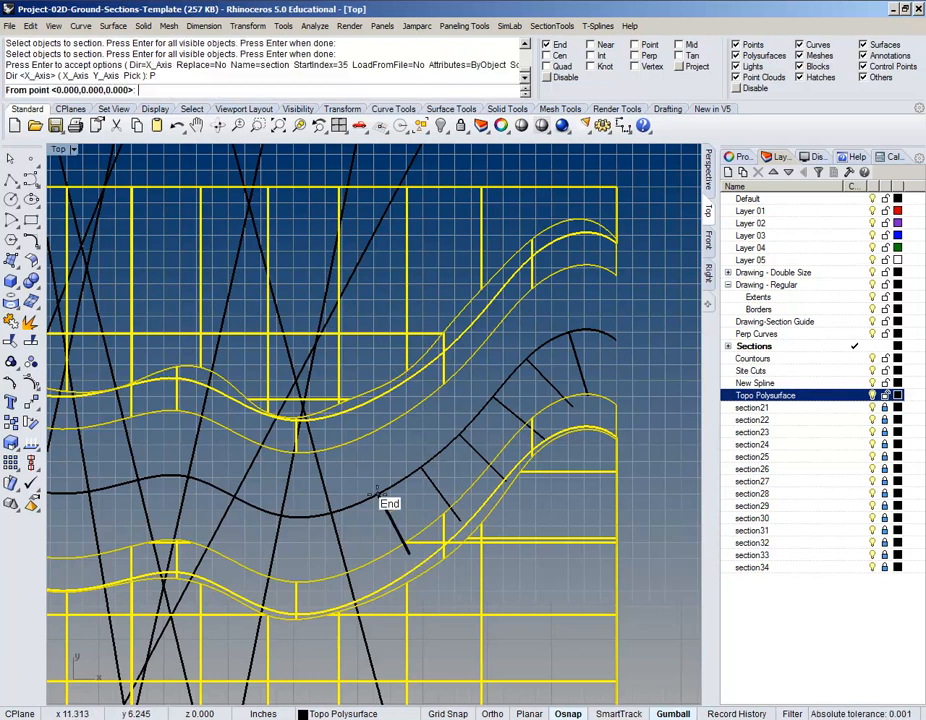
{"action": "left_click", "coordinate": [376, 491]}
{"action": "left_click", "coordinate": [408, 550]}
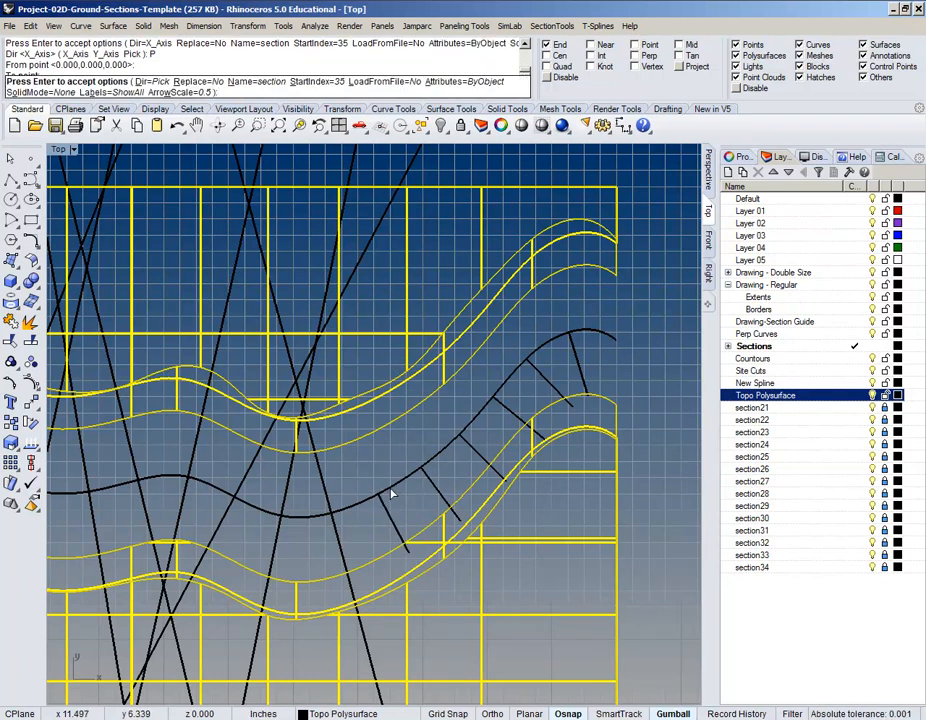
{"action": "key", "text": "Return"}
{"action": "scroll", "coordinate": [380, 492], "scroll_direction": "down", "scroll_amount": 3}
{"action": "left_click", "coordinate": [384, 493]}
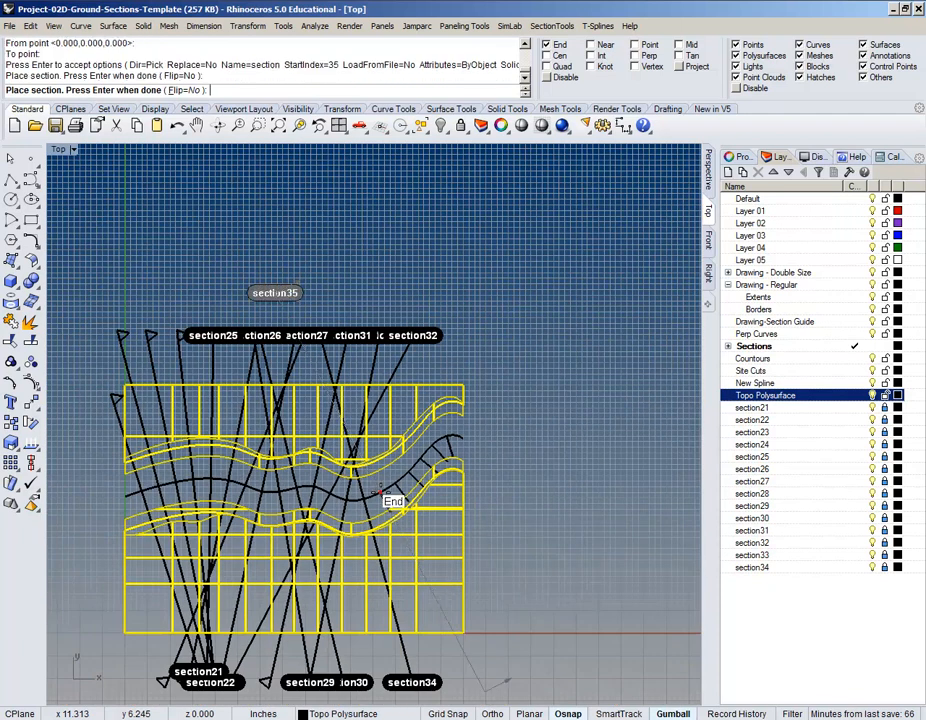
{"action": "key", "text": "Return"}
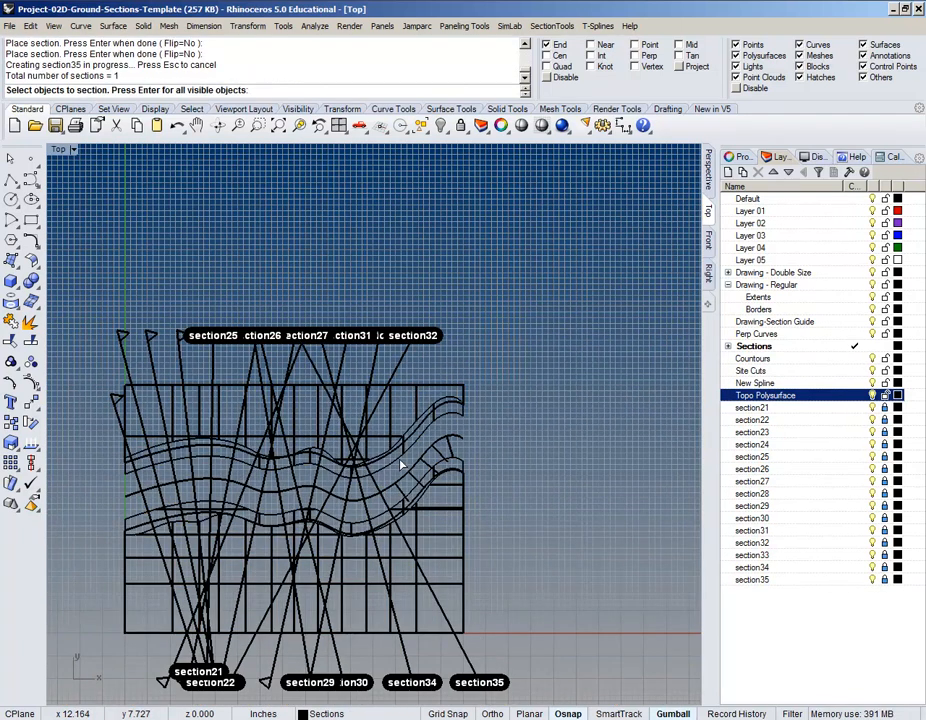
- Select the topography on both sides of the spline as the objects for the sixteenth section
{"action": "left_click", "coordinate": [406, 488]}
{"action": "key", "text": "Return"}
{"action": "scroll", "coordinate": [408, 497], "scroll_direction": "up", "scroll_amount": 3}
- Create the section along the sixteenth perpendicular line, with direction Pick from its upper to its lower end, placed where it meets the spline
{"action": "type", "text": "D"}
{"action": "key", "text": "Return"}
{"action": "type", "text": "P"}
{"action": "key", "text": "Return"}
{"action": "left_click", "coordinate": [380, 473]}
{"action": "left_click", "coordinate": [410, 515]}
{"action": "key", "text": "Return"}
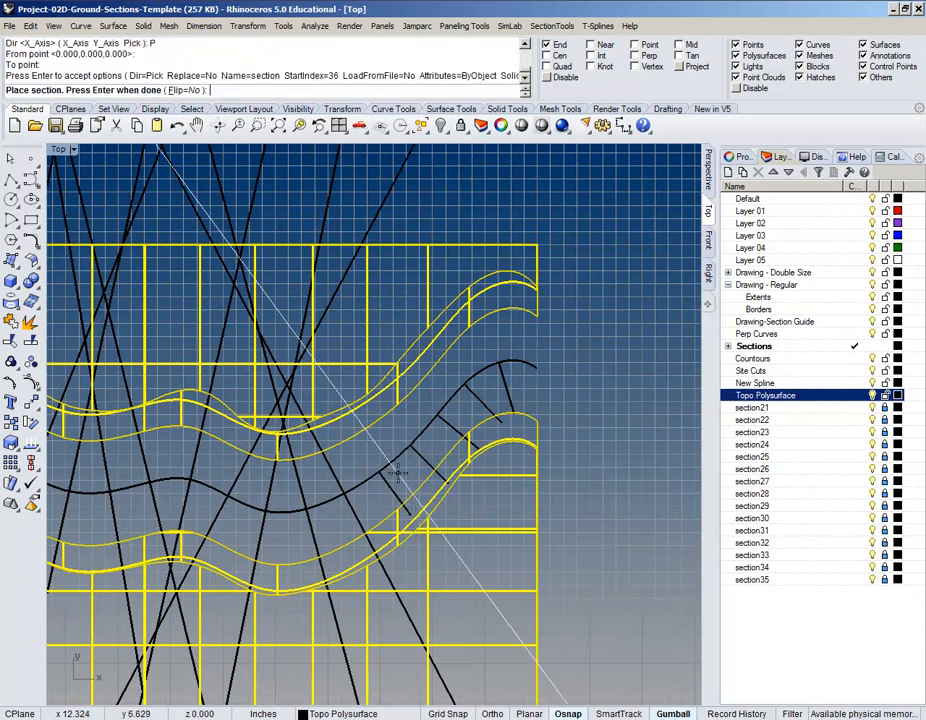
{"action": "left_click", "coordinate": [399, 472]}
{"action": "scroll", "coordinate": [392, 476], "scroll_direction": "down", "scroll_amount": 4}
{"action": "key", "text": "Return"}
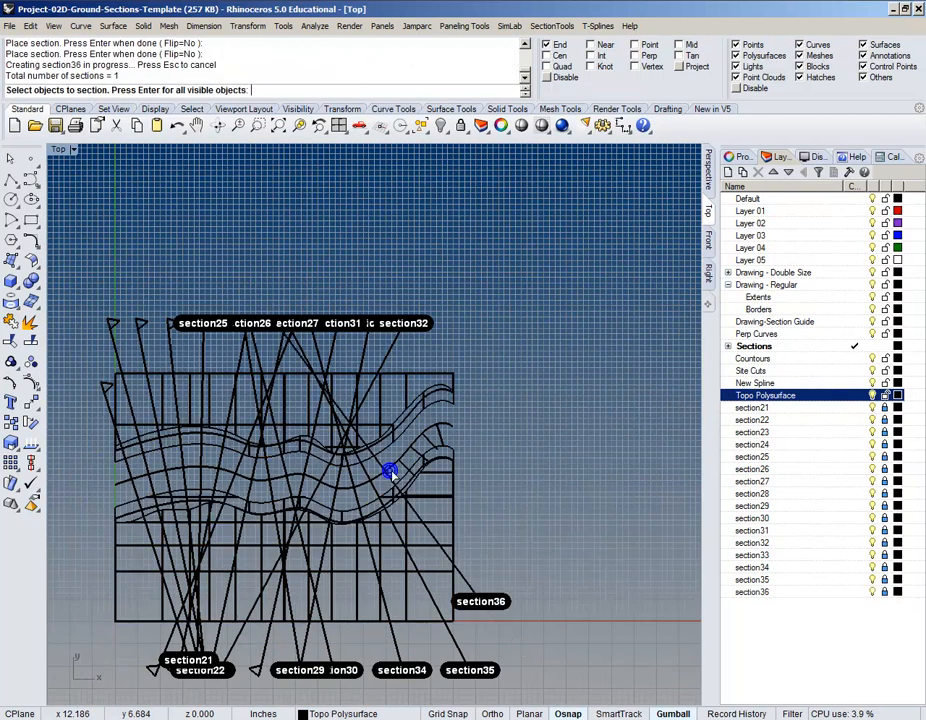
- Select the topography on both sides of the spline as the objects for the seventeenth section
{"action": "scroll", "coordinate": [392, 476], "scroll_direction": "up", "scroll_amount": 3}
{"action": "left_click", "coordinate": [430, 499]}
{"action": "left_click", "coordinate": [387, 419]}
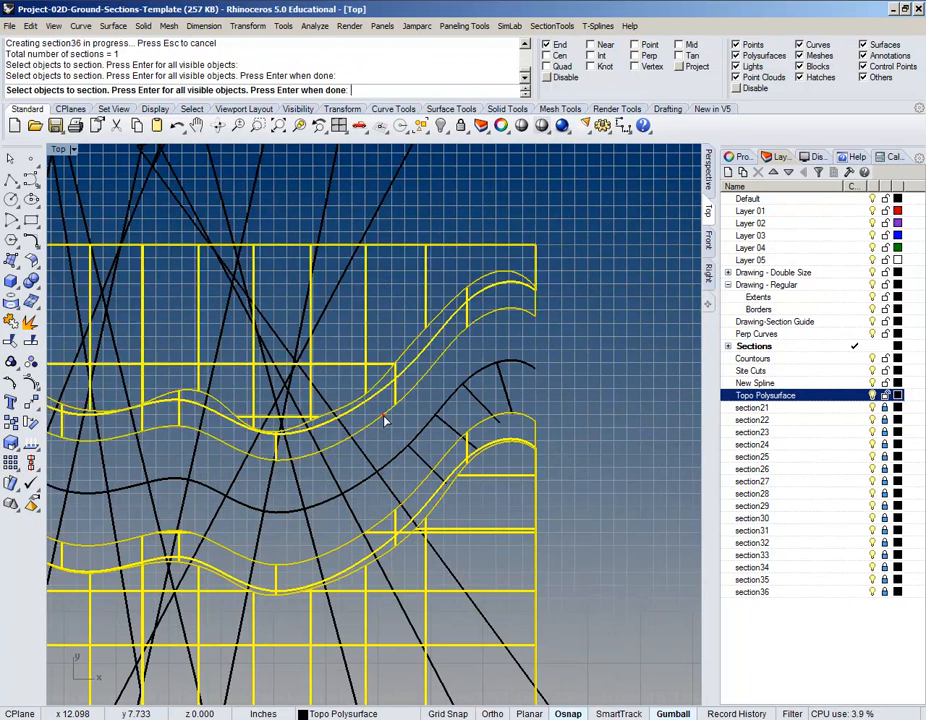
{"action": "key", "text": "Return"}
- Create the section along the seventeenth perpendicular line, with direction Pick from its upper to its lower end, placed where it meets the spline
{"action": "type", "text": "d"}
{"action": "key", "text": "Return"}
{"action": "type", "text": "p"}
{"action": "key", "text": "Return"}
{"action": "left_click", "coordinate": [408, 445]}
{"action": "left_click", "coordinate": [448, 484]}
{"action": "key", "text": "Return"}
{"action": "scroll", "coordinate": [447, 484], "scroll_direction": "down", "scroll_amount": 2}
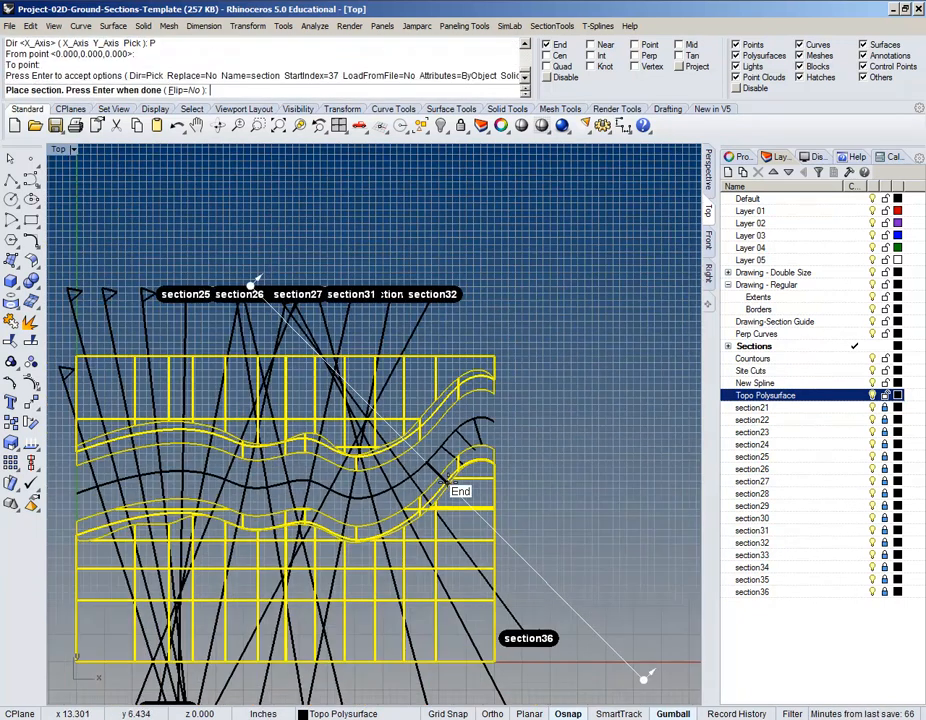
{"action": "scroll", "coordinate": [430, 460], "scroll_direction": "up", "scroll_amount": 3}
{"action": "left_click", "coordinate": [388, 427]}
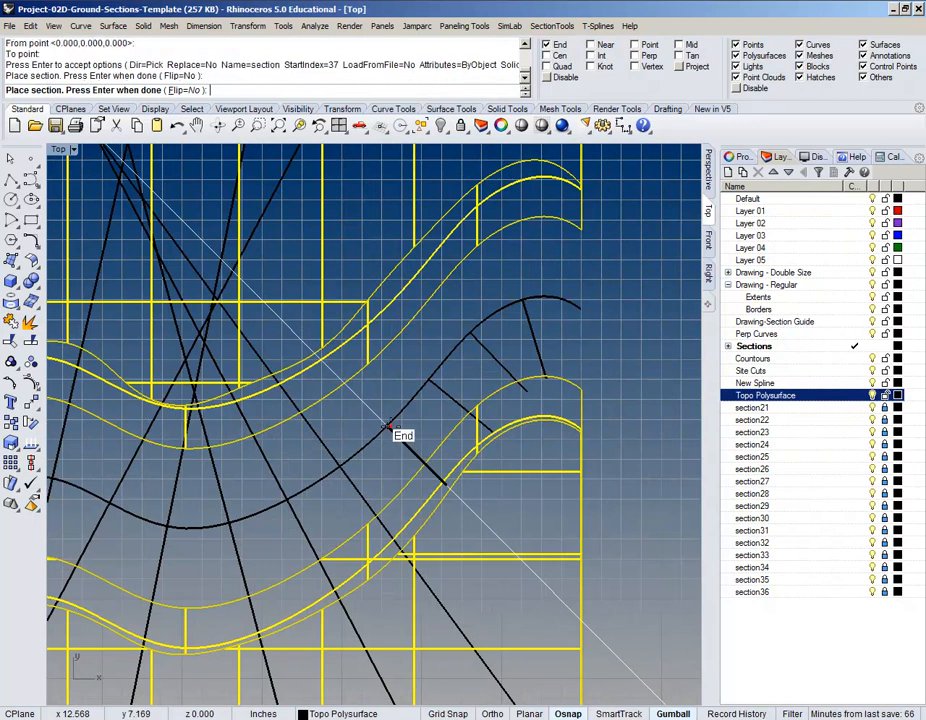
{"action": "key", "text": "Return"}
- Section the topography on both sides of the spline along the eighteenth perpendicular line, with direction Pick from its upper to its lower end
{"action": "left_click", "coordinate": [484, 459]}
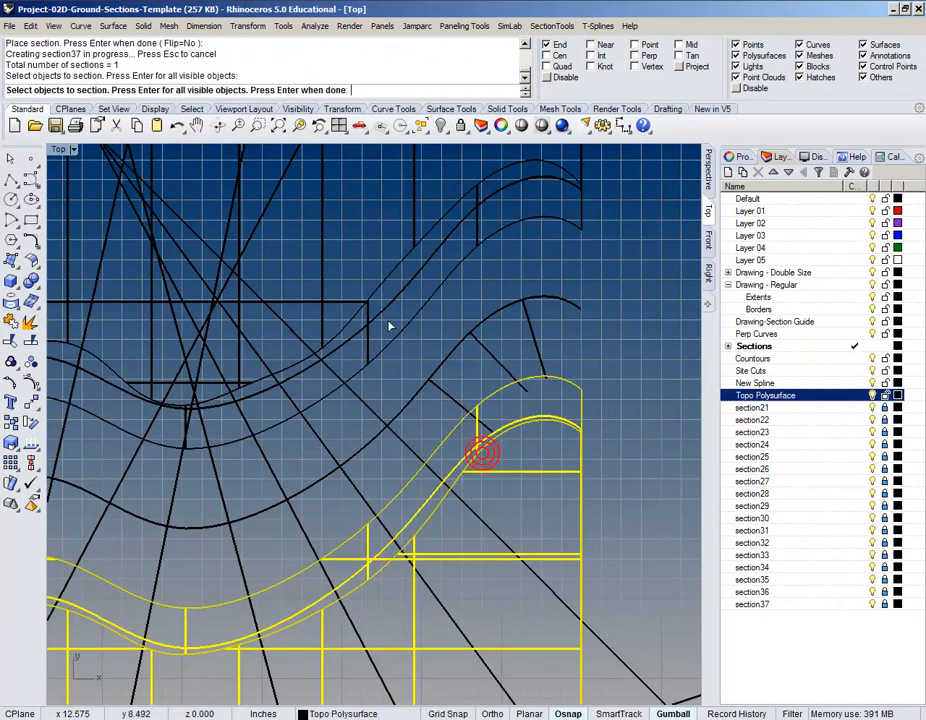
{"action": "key", "text": "Return"}
{"action": "key", "text": "Return"}
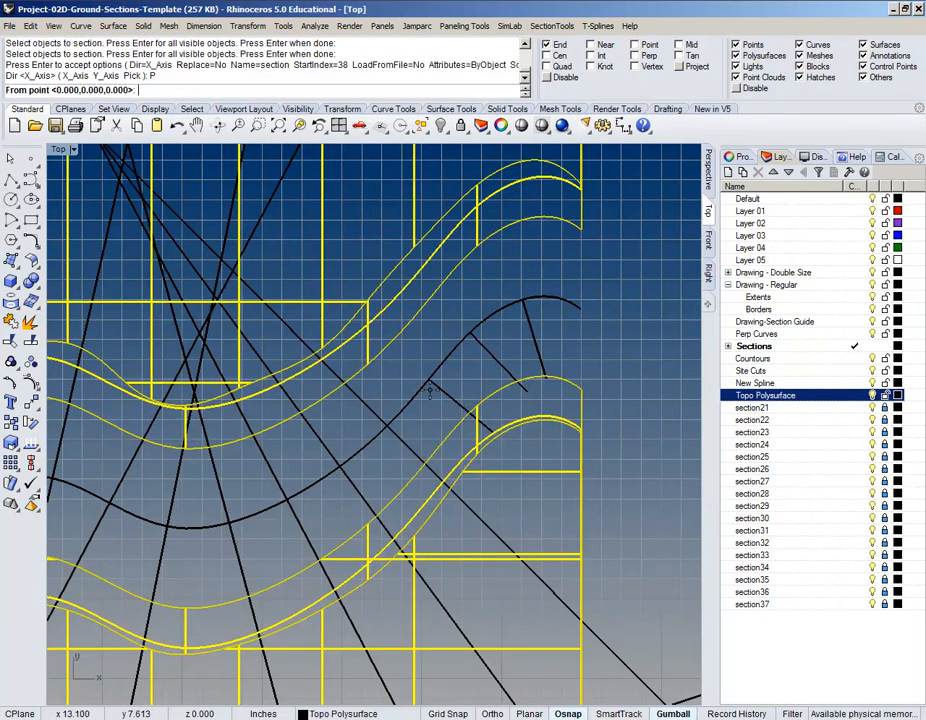
{"action": "left_click", "coordinate": [428, 381]}
{"action": "left_click", "coordinate": [490, 428]}
{"action": "key", "text": "Return"}
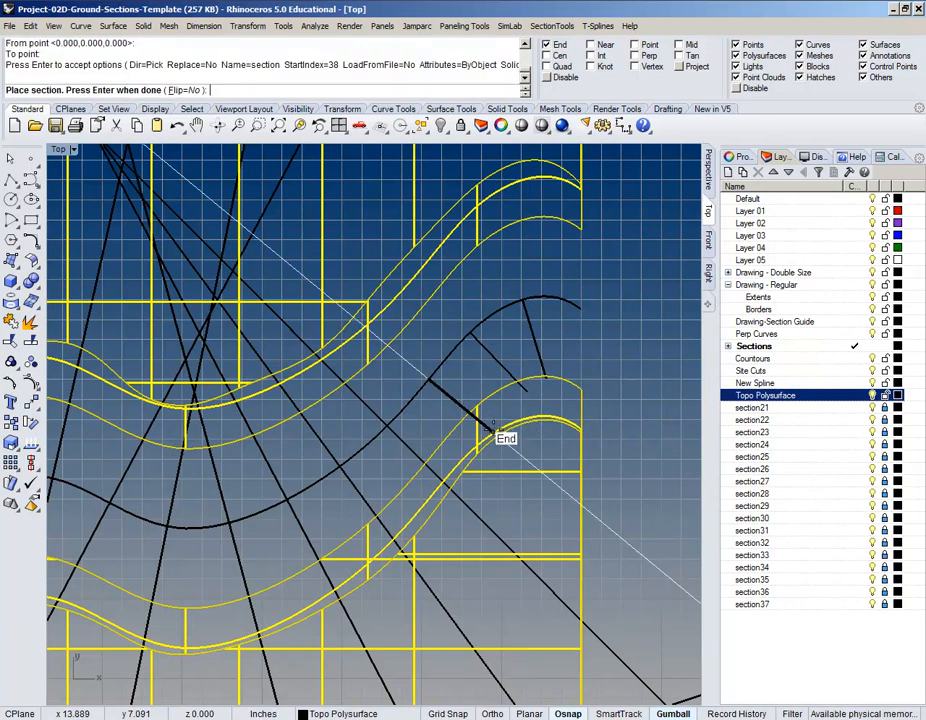
{"action": "scroll", "coordinate": [485, 440], "scroll_direction": "up", "scroll_amount": 5}
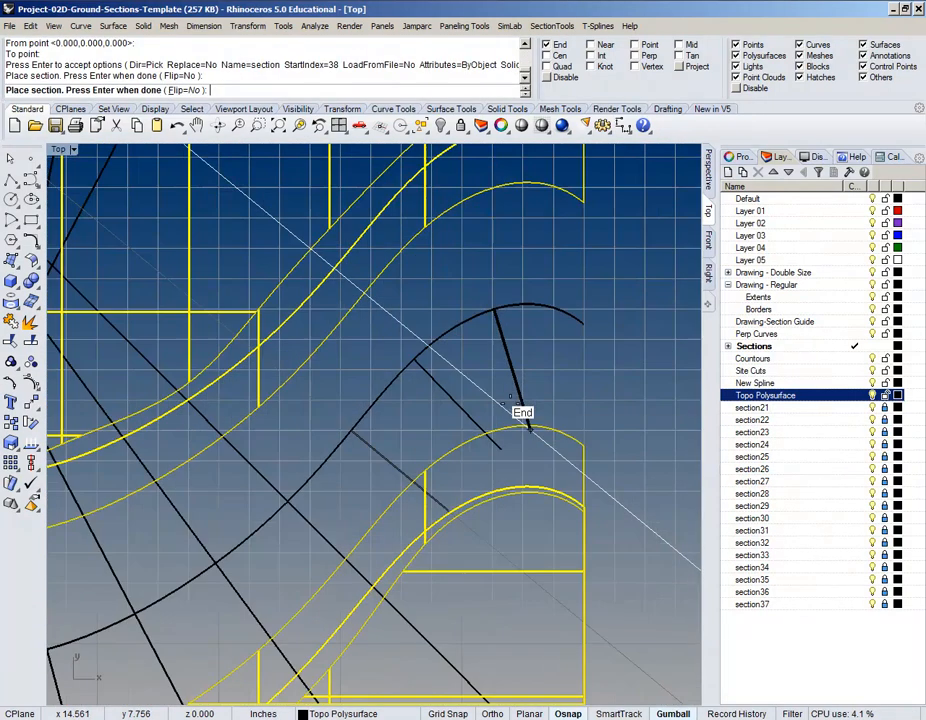
{"action": "key", "text": "Return"}
- Select the topography on both sides of the spline as the objects for the nineteenth section
{"action": "left_click", "coordinate": [468, 441]}
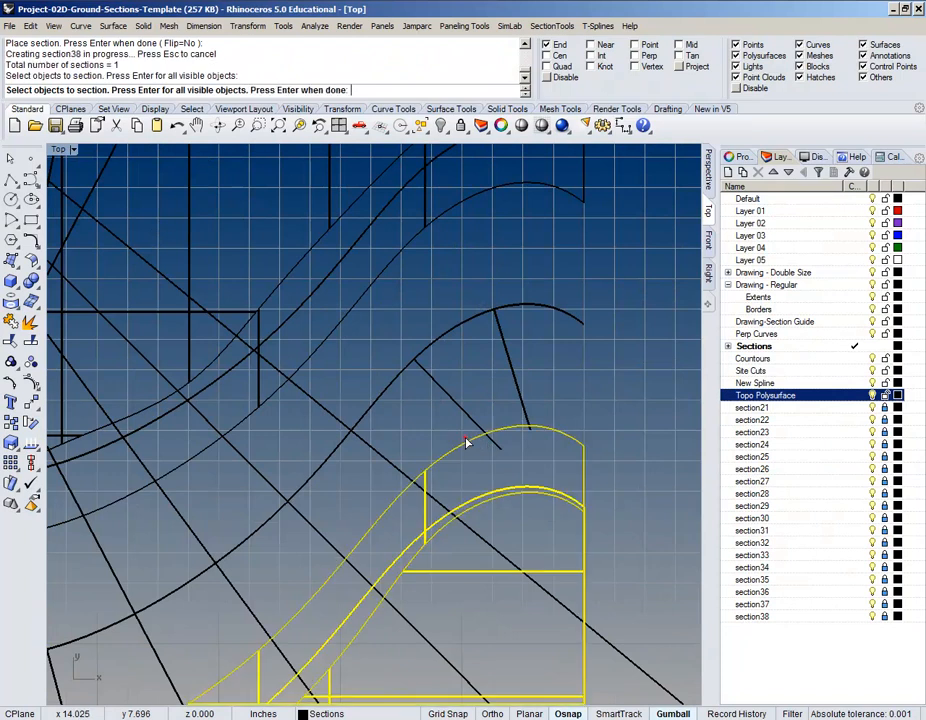
{"action": "left_click", "coordinate": [323, 246]}
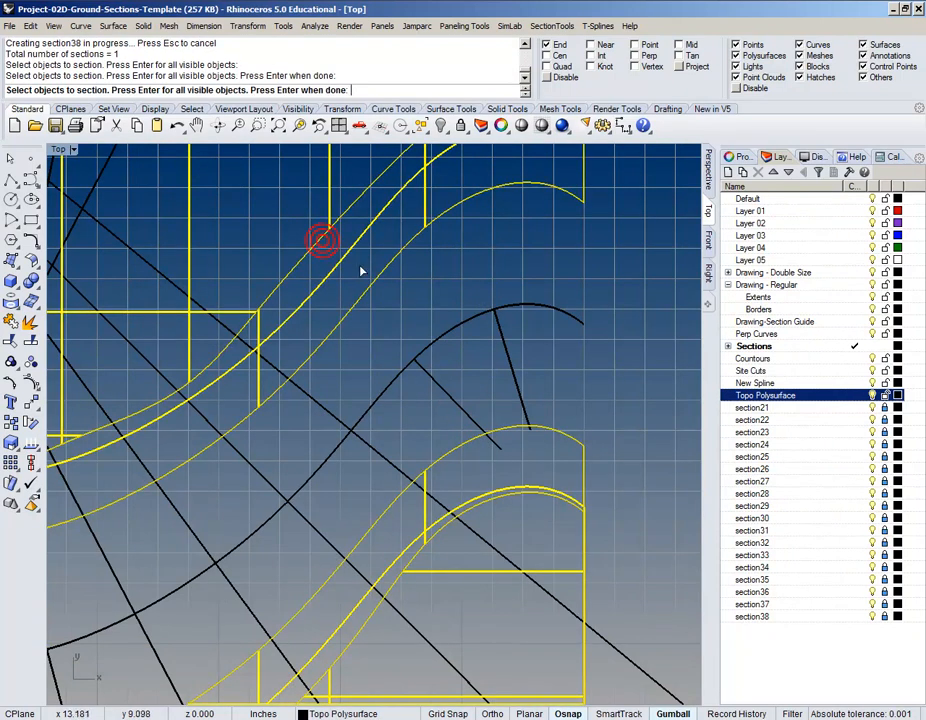
{"action": "key", "text": "Return"}
- Set the nineteenth section's direction to Pick from its perpendicular line's lower to upper end, and place it where the line meets the spline
{"action": "type", "text": "d"}
{"action": "key", "text": "Return"}
{"action": "type", "text": "p"}
{"action": "key", "text": "Return"}
{"action": "left_click", "coordinate": [498, 449]}
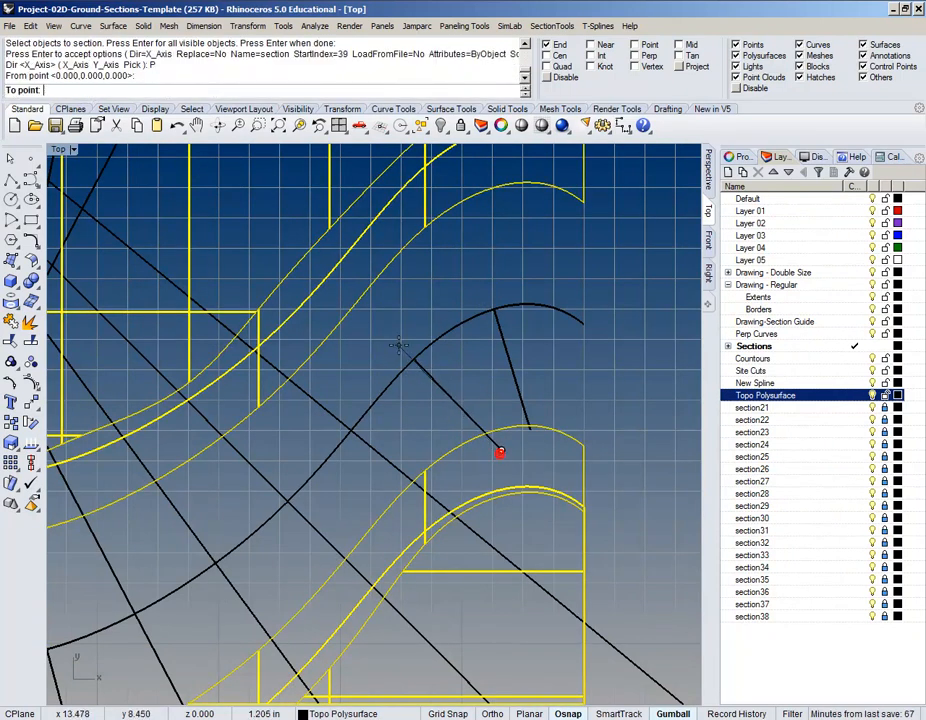
{"action": "left_click", "coordinate": [415, 366]}
{"action": "scroll", "coordinate": [478, 412], "scroll_direction": "down", "scroll_amount": 5}
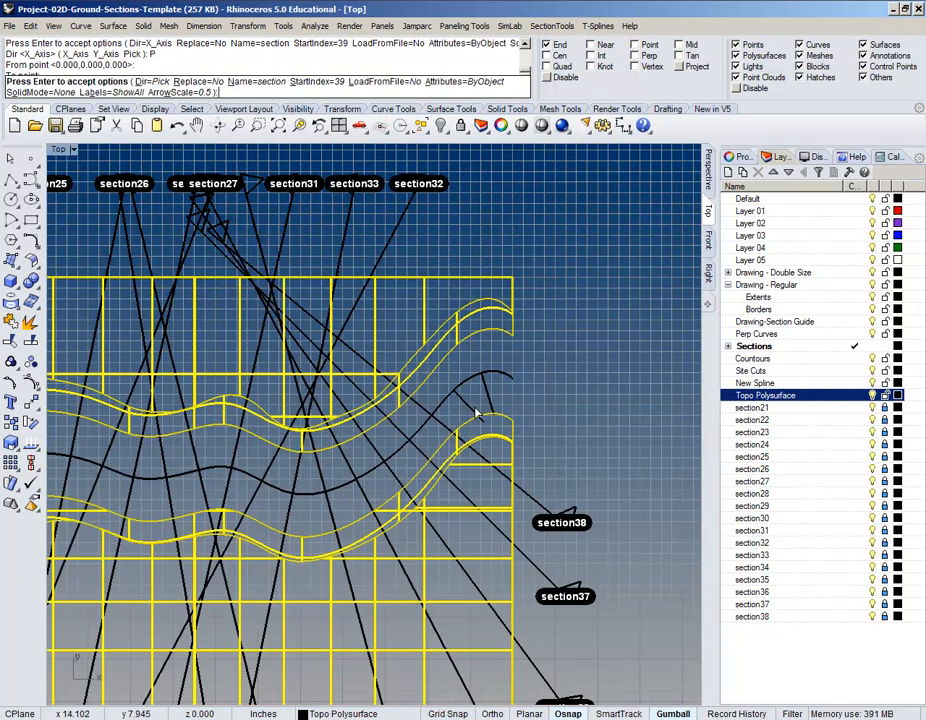
{"action": "key", "text": "Return"}
{"action": "left_click", "coordinate": [455, 390]}
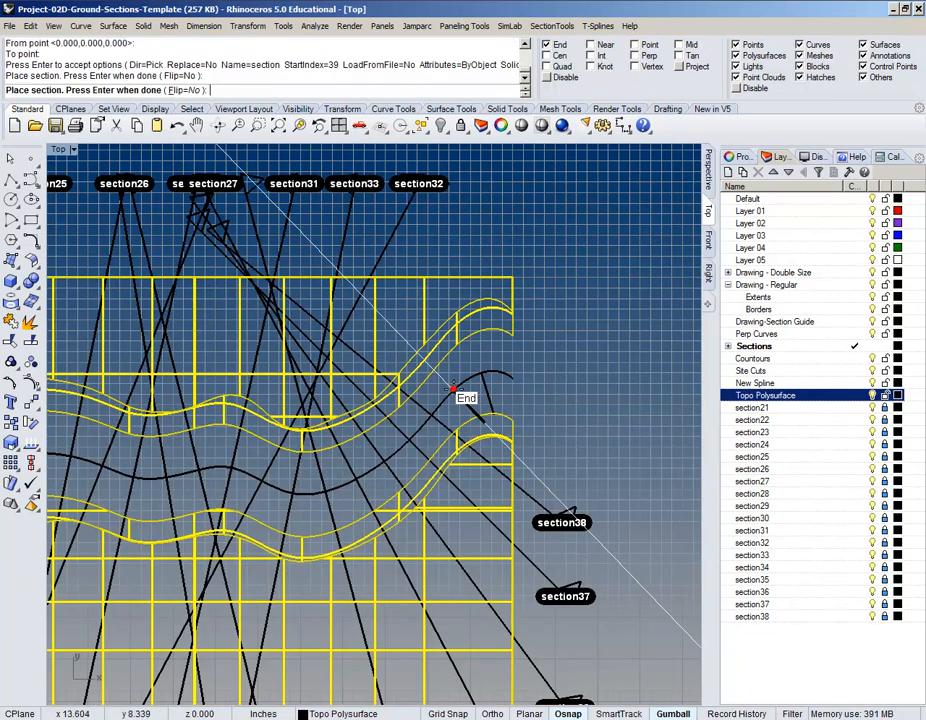
- Compare the pending nineteenth section's arrow direction with the neighbouring sections and accept its placement
{"action": "scroll", "coordinate": [464, 404], "scroll_direction": "down", "scroll_amount": 6}
{"action": "scroll", "coordinate": [464, 403], "scroll_direction": "up", "scroll_amount": 2}
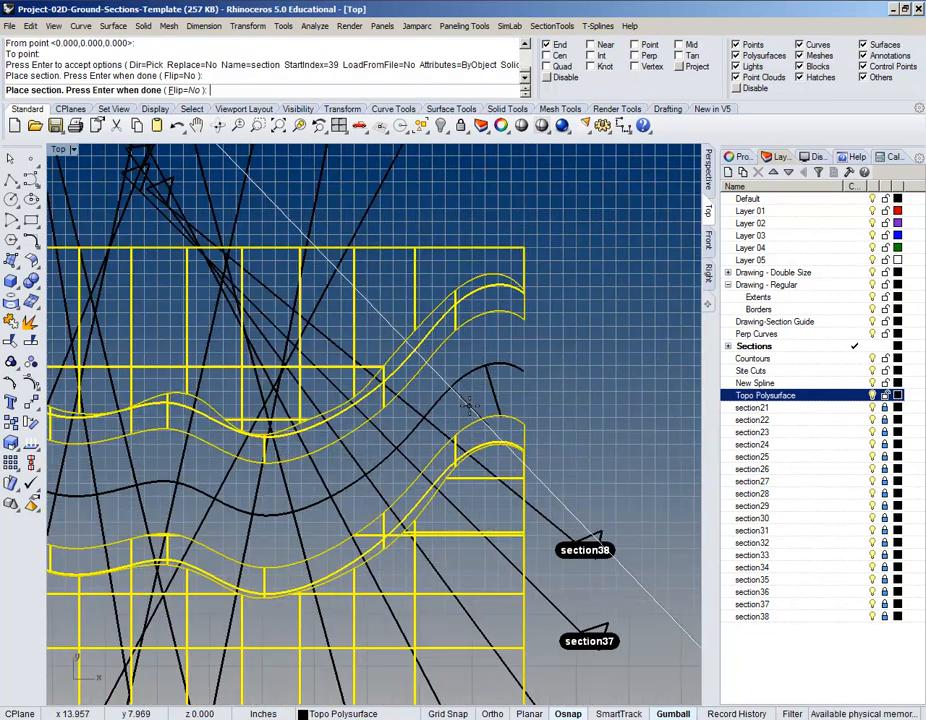
{"action": "scroll", "coordinate": [470, 404], "scroll_direction": "up", "scroll_amount": 3}
{"action": "scroll", "coordinate": [474, 405], "scroll_direction": "down", "scroll_amount": 3}
{"action": "scroll", "coordinate": [474, 405], "scroll_direction": "down", "scroll_amount": 3}
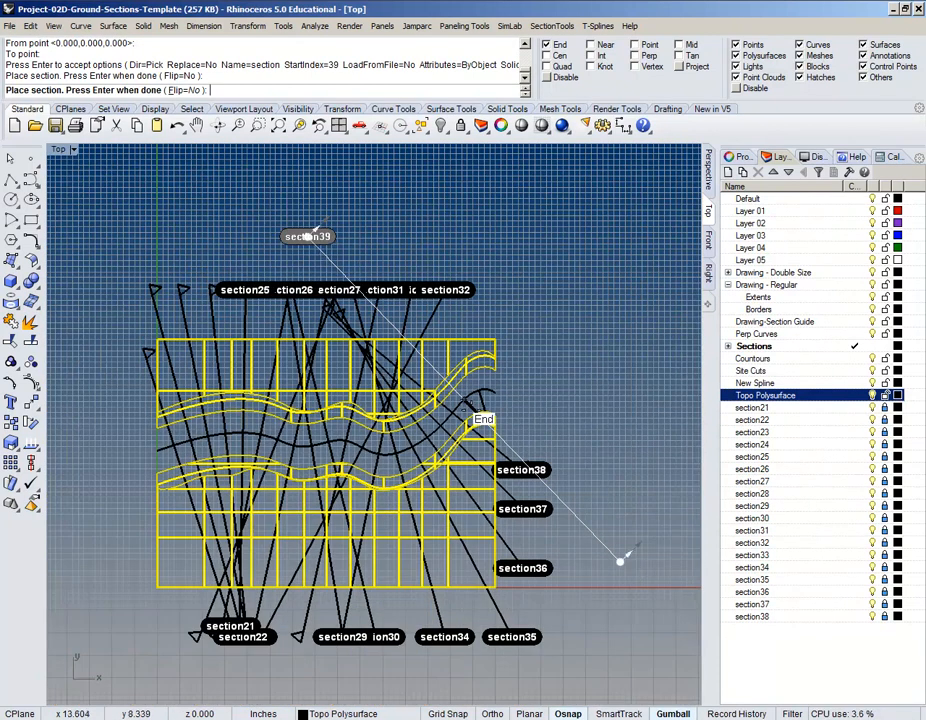
{"action": "scroll", "coordinate": [474, 405], "scroll_direction": "up", "scroll_amount": 4}
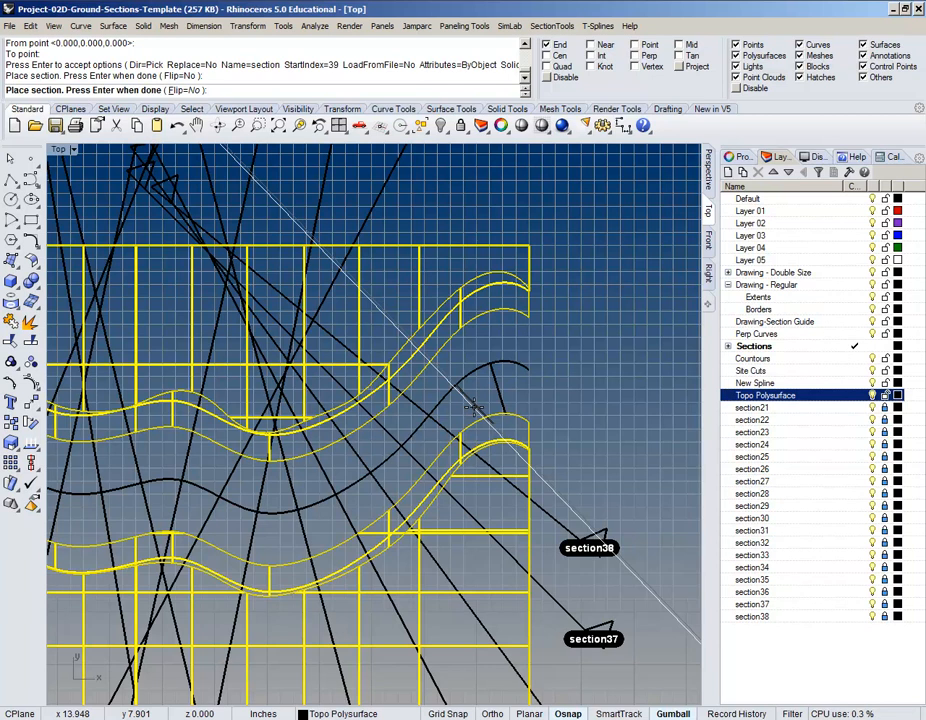
{"action": "scroll", "coordinate": [455, 386], "scroll_direction": "up", "scroll_amount": 10}
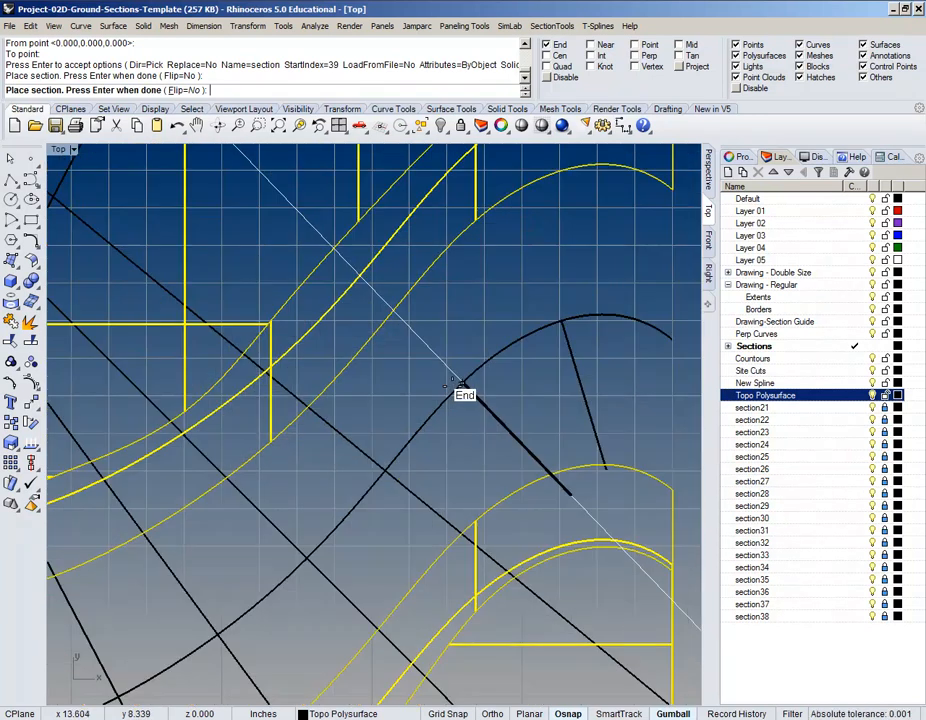
{"action": "right_click_drag", "start_coordinate": [494, 331], "coordinate": [415, 376]}
{"action": "scroll", "coordinate": [420, 370], "scroll_direction": "down", "scroll_amount": 3}
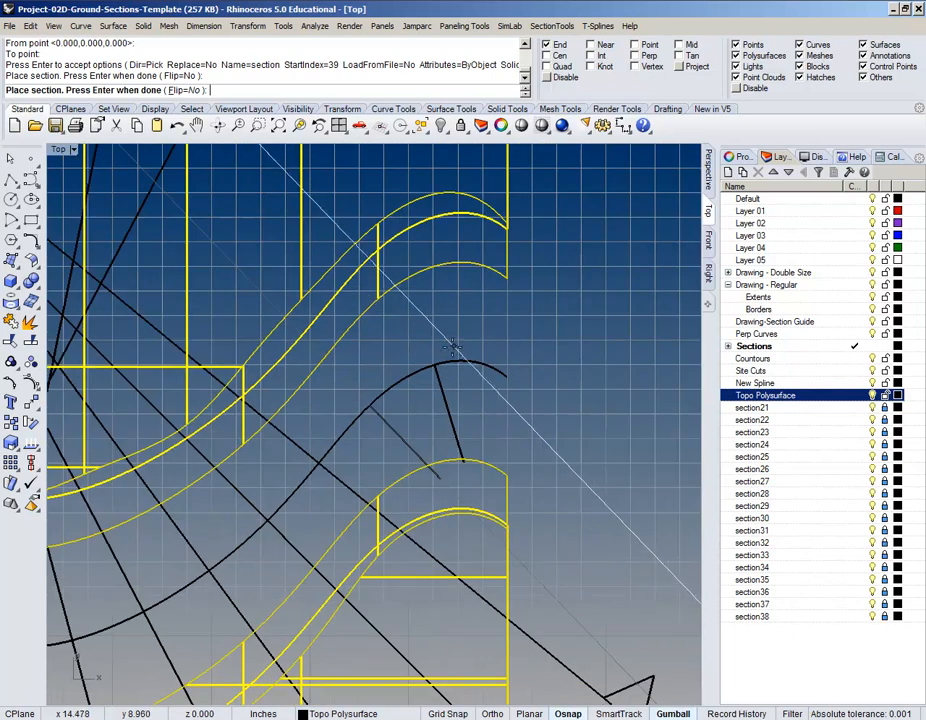
{"action": "key", "text": "Return"}
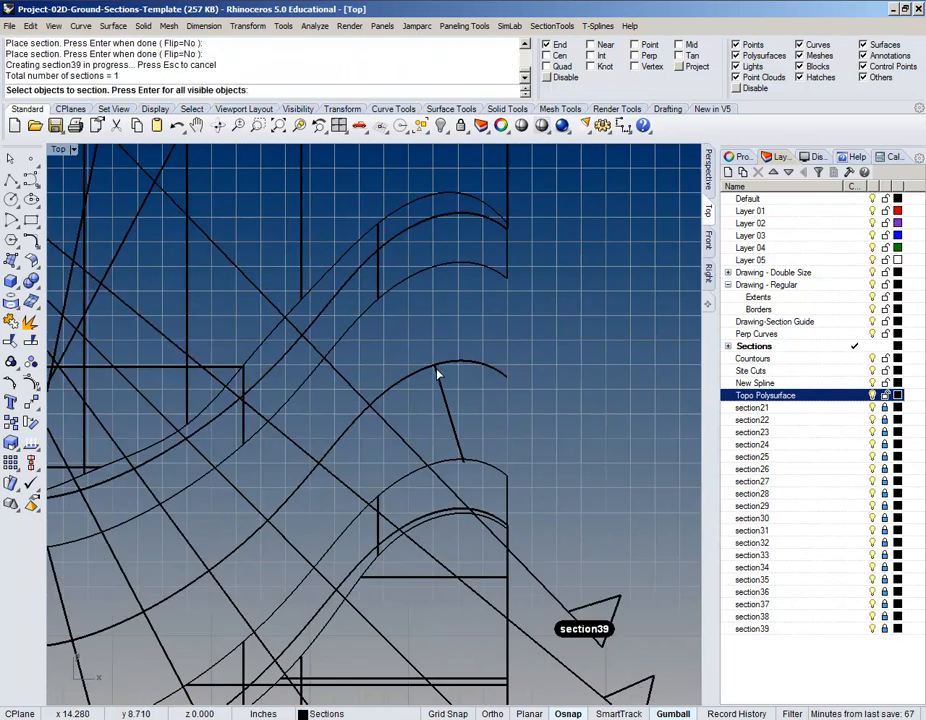
- Select the topography on both sides of the spline as the objects for the twentieth section
{"action": "left_click", "coordinate": [445, 463]}
{"action": "left_click", "coordinate": [423, 270]}
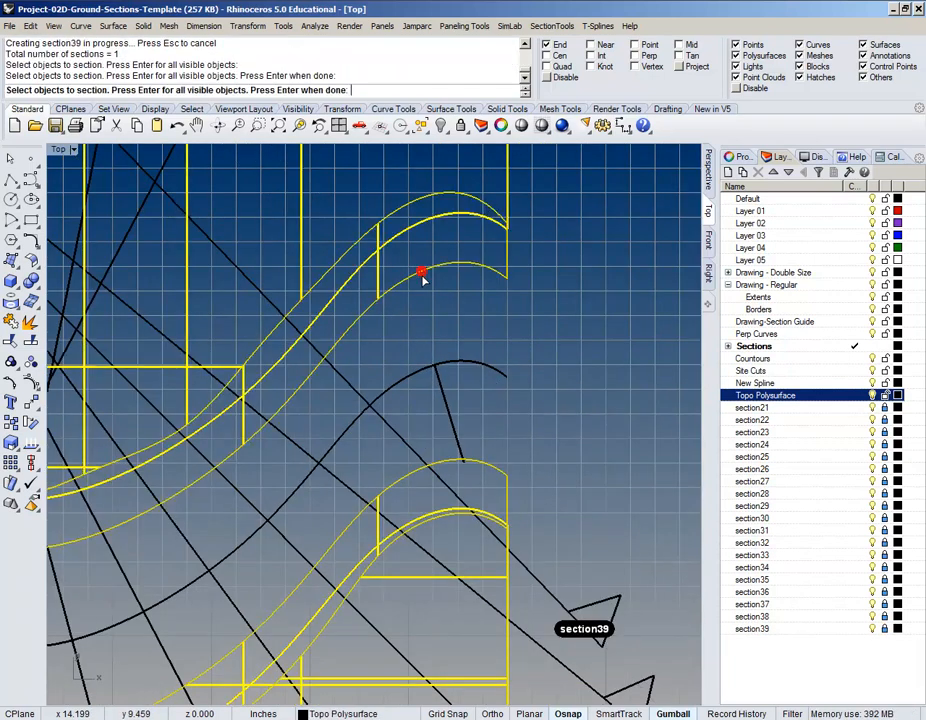
{"action": "scroll", "coordinate": [437, 334], "scroll_direction": "down", "scroll_amount": 3}
{"action": "key", "text": "Return"}
- Create the section along the twentieth perpendicular line, with direction Pick from its lower to its upper end, placed where it meets the spline
{"action": "scroll", "coordinate": [440, 342], "scroll_direction": "up", "scroll_amount": 3}
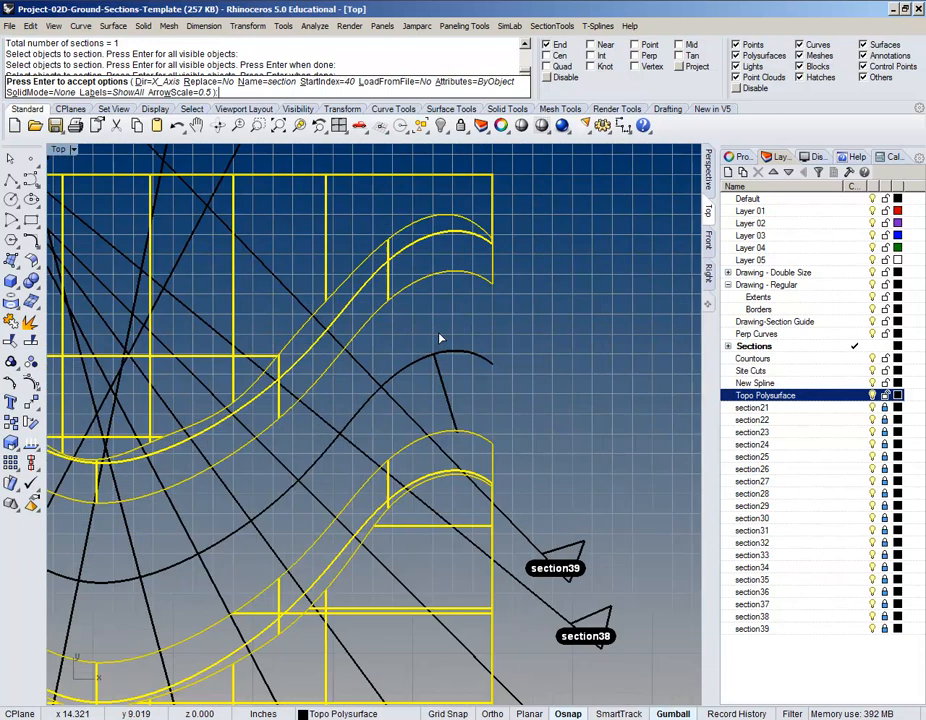
{"action": "type", "text": "d"}
{"action": "key", "text": "Return"}
{"action": "type", "text": "p"}
{"action": "key", "text": "Return"}
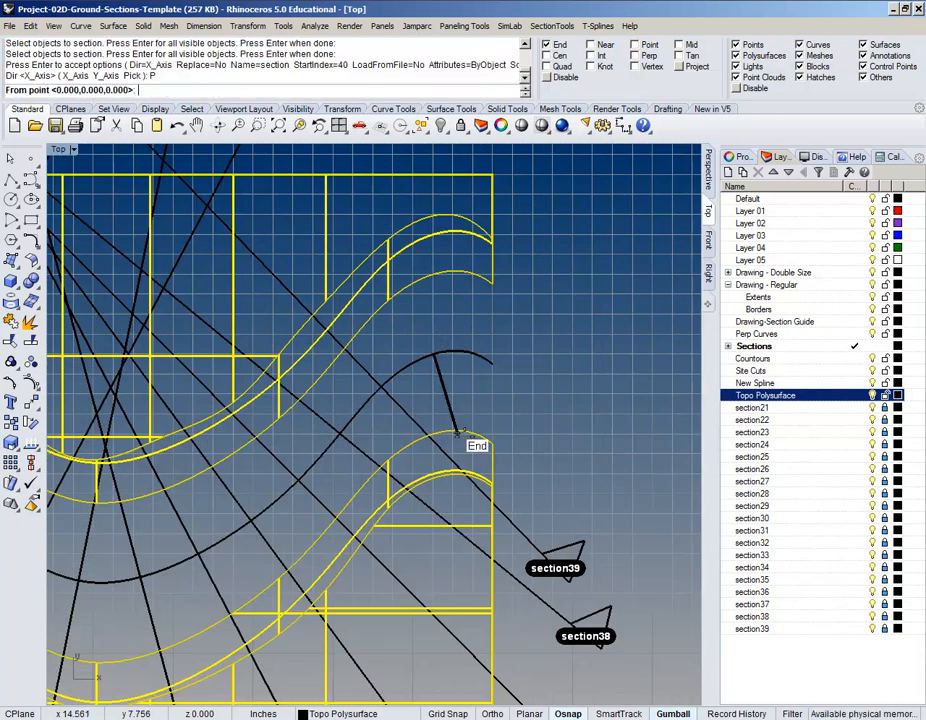
{"action": "left_click", "coordinate": [455, 430]}
{"action": "left_click", "coordinate": [430, 356]}
{"action": "key", "text": "Return"}
{"action": "scroll", "coordinate": [434, 354], "scroll_direction": "down", "scroll_amount": 3}
{"action": "key", "text": "Return"}
- Check the direction arrows of the sections across the whole site and end the section command
{"action": "scroll", "coordinate": [486, 490], "scroll_direction": "up", "scroll_amount": 3}
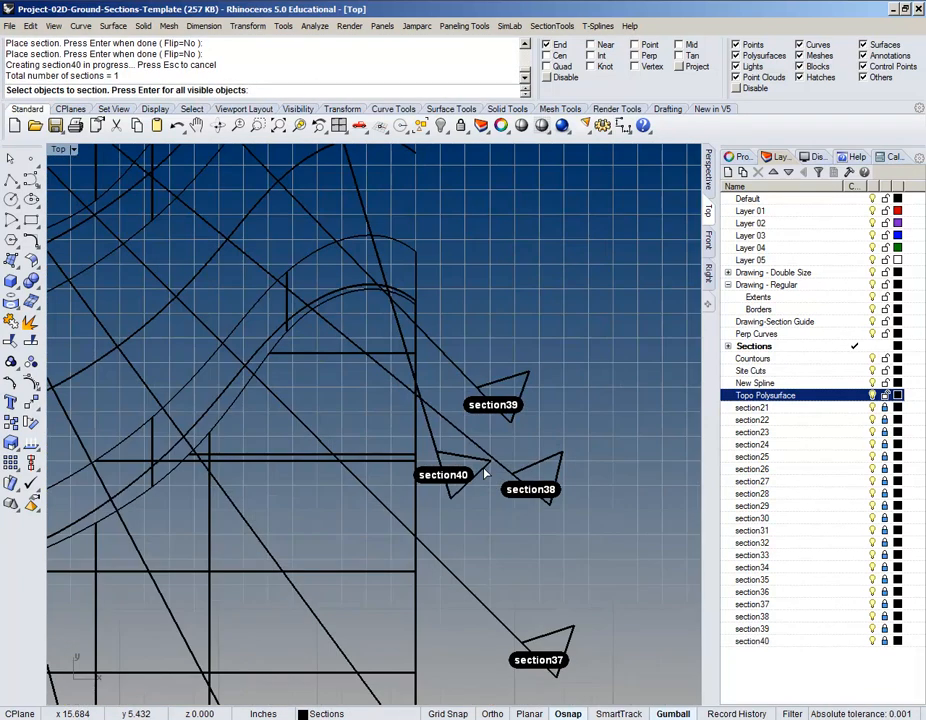
{"action": "scroll", "coordinate": [489, 474], "scroll_direction": "down", "scroll_amount": 5}
{"action": "scroll", "coordinate": [510, 395], "scroll_direction": "up", "scroll_amount": 2}
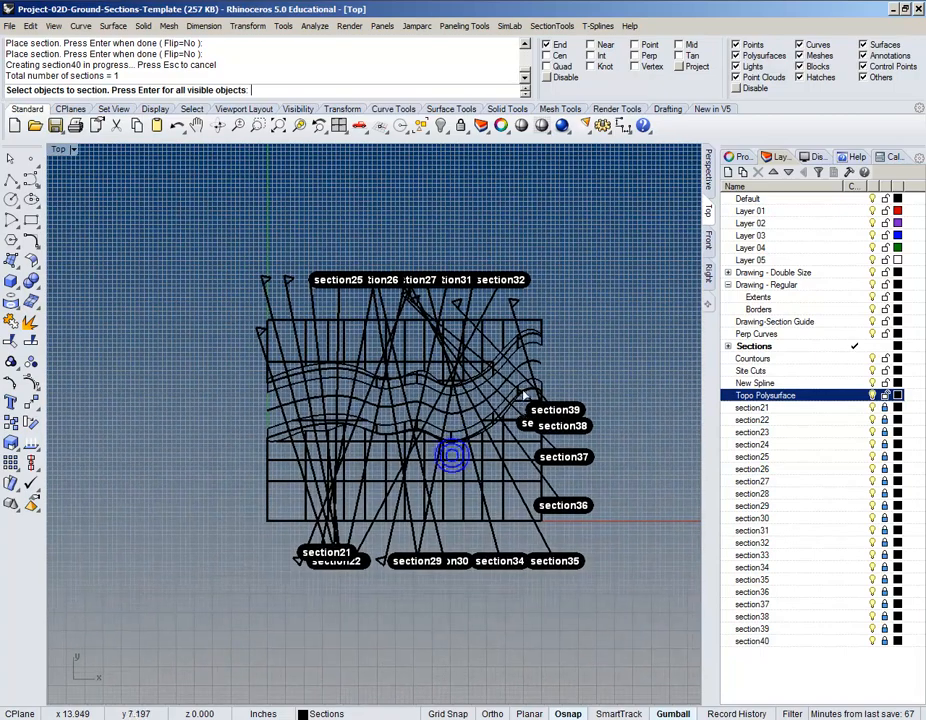
{"action": "right_click_drag", "start_coordinate": [496, 393], "coordinate": [393, 403]}
{"action": "scroll", "coordinate": [569, 293], "scroll_direction": "down", "scroll_amount": 4}
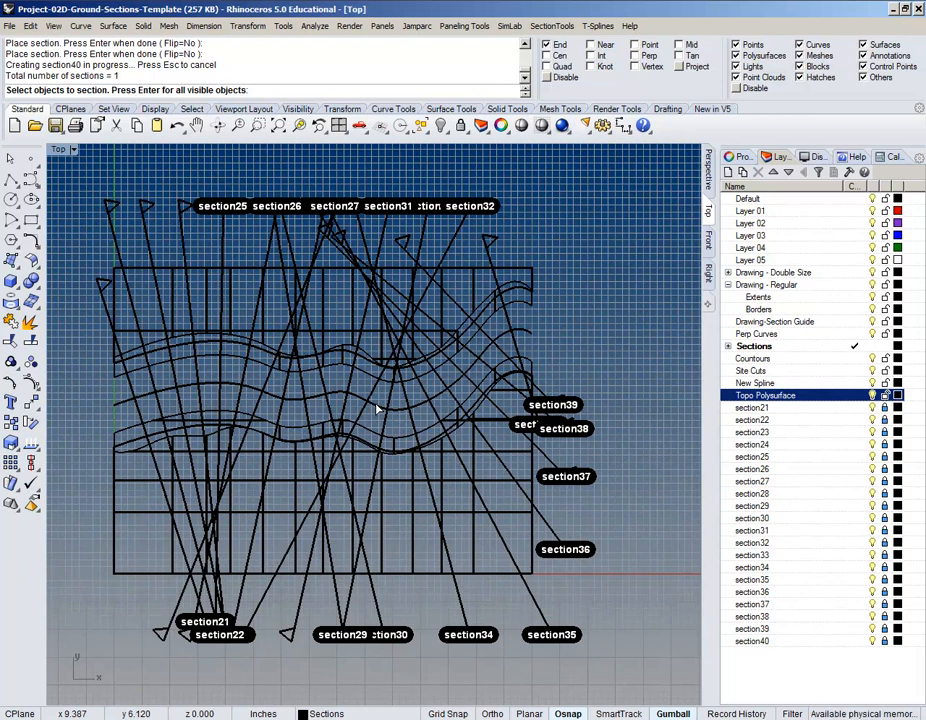
{"action": "key", "text": "Escape"}
- Display the curve direction of the spline running through the middle of the site and inspect its arrows
{"action": "left_click", "coordinate": [379, 407]}
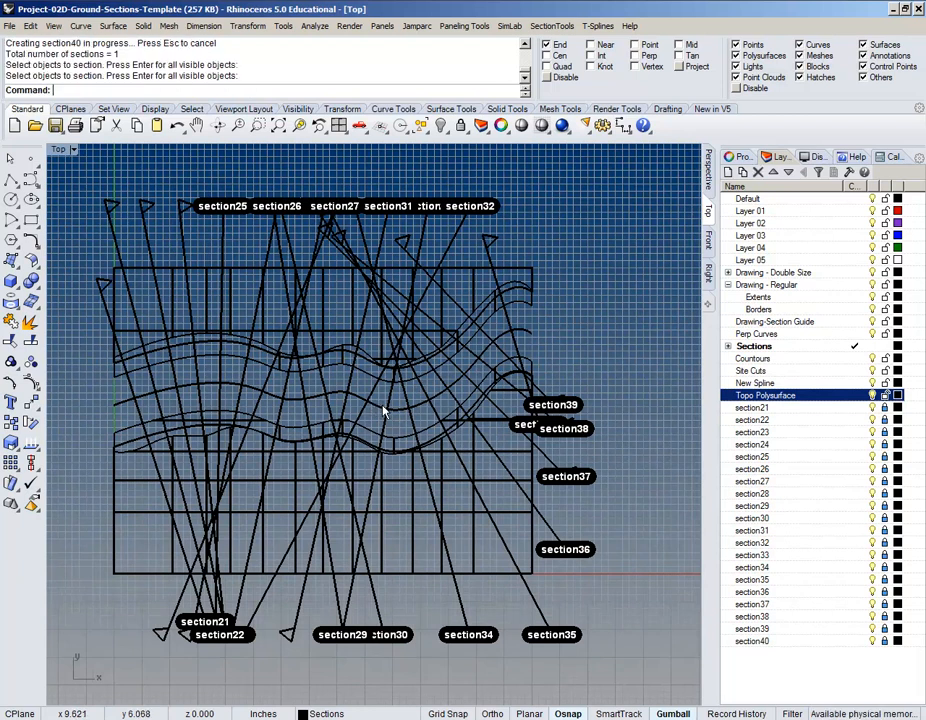
{"action": "left_click", "coordinate": [314, 26]}
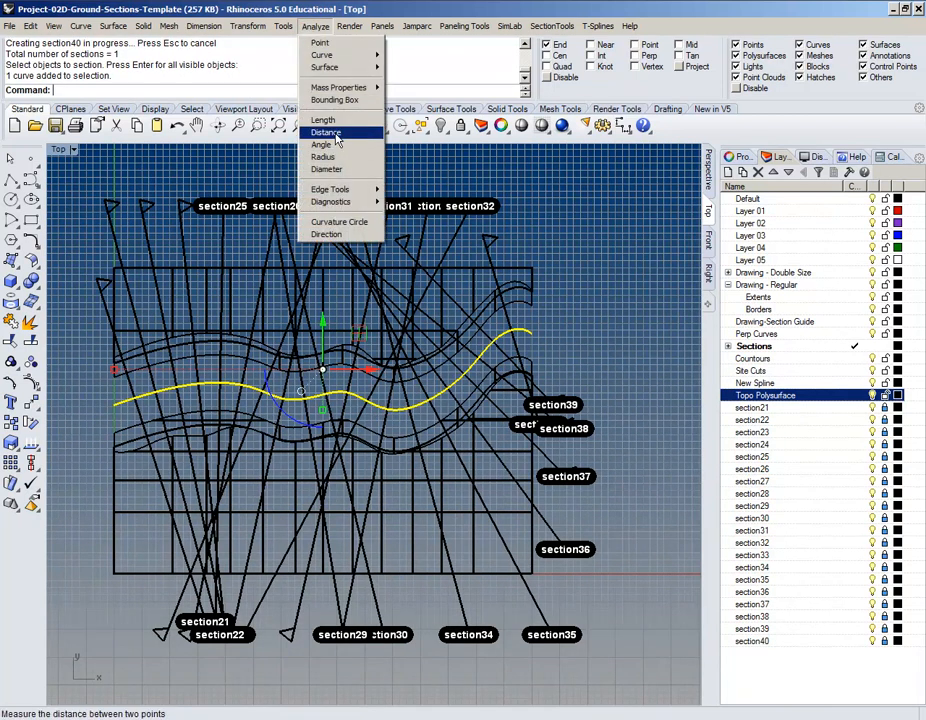
{"action": "left_click", "coordinate": [350, 234]}
{"action": "scroll", "coordinate": [348, 373], "scroll_direction": "up", "scroll_amount": 5}
{"action": "scroll", "coordinate": [360, 378], "scroll_direction": "down", "scroll_amount": 2}
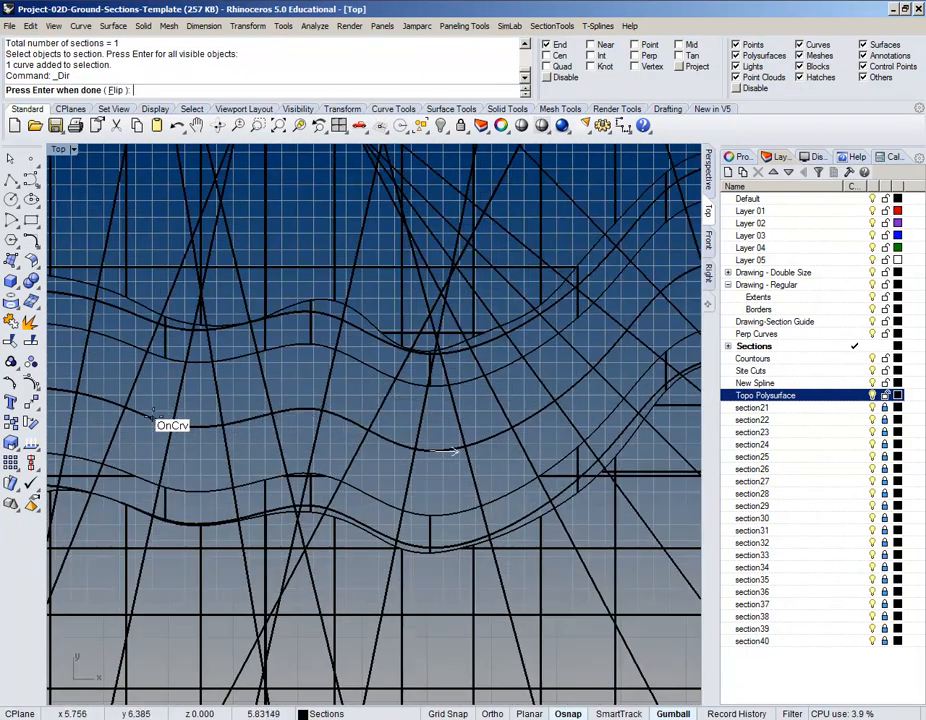
{"action": "scroll", "coordinate": [285, 438], "scroll_direction": "down", "scroll_amount": 6}
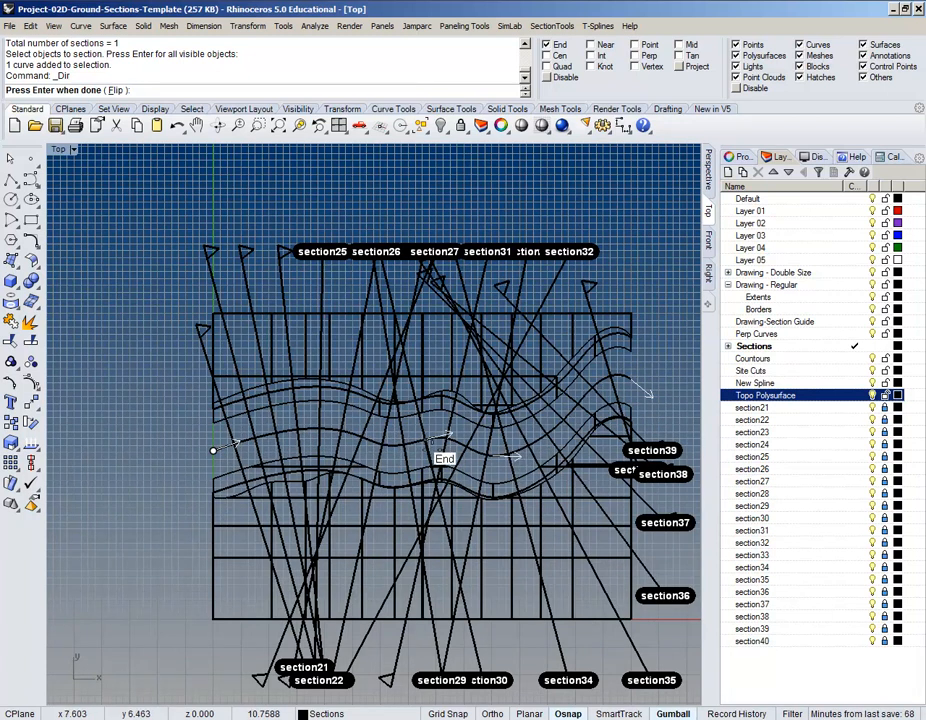
{"action": "scroll", "coordinate": [390, 447], "scroll_direction": "up", "scroll_amount": 2}
{"action": "scroll", "coordinate": [392, 447], "scroll_direction": "down", "scroll_amount": 2}
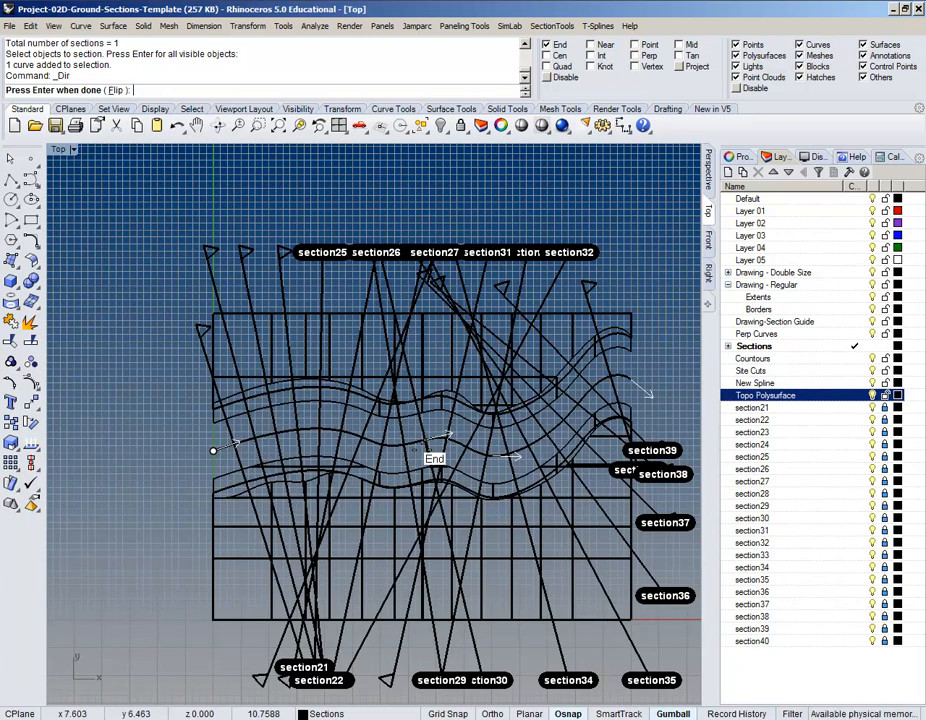
- Flip the spline's direction, flip it back, and finish the direction check
{"action": "left_click", "coordinate": [115, 90]}
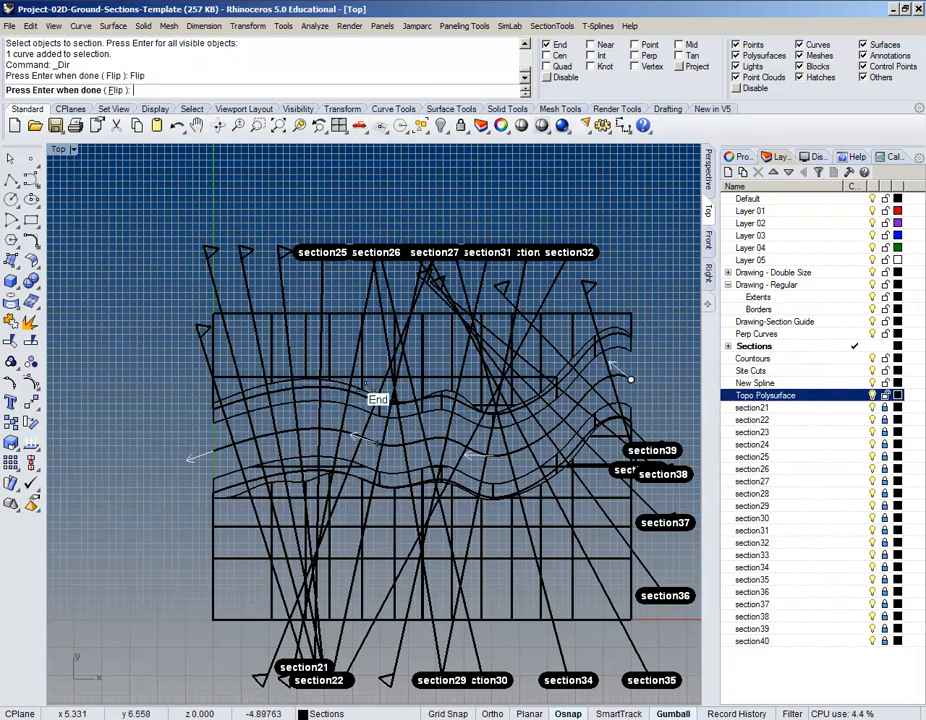
{"action": "left_click", "coordinate": [116, 90]}
{"action": "right_click", "coordinate": [337, 396]}
{"action": "right_click_drag", "start_coordinate": [465, 431], "coordinate": [360, 399]}
{"action": "left_click", "coordinate": [475, 196]}
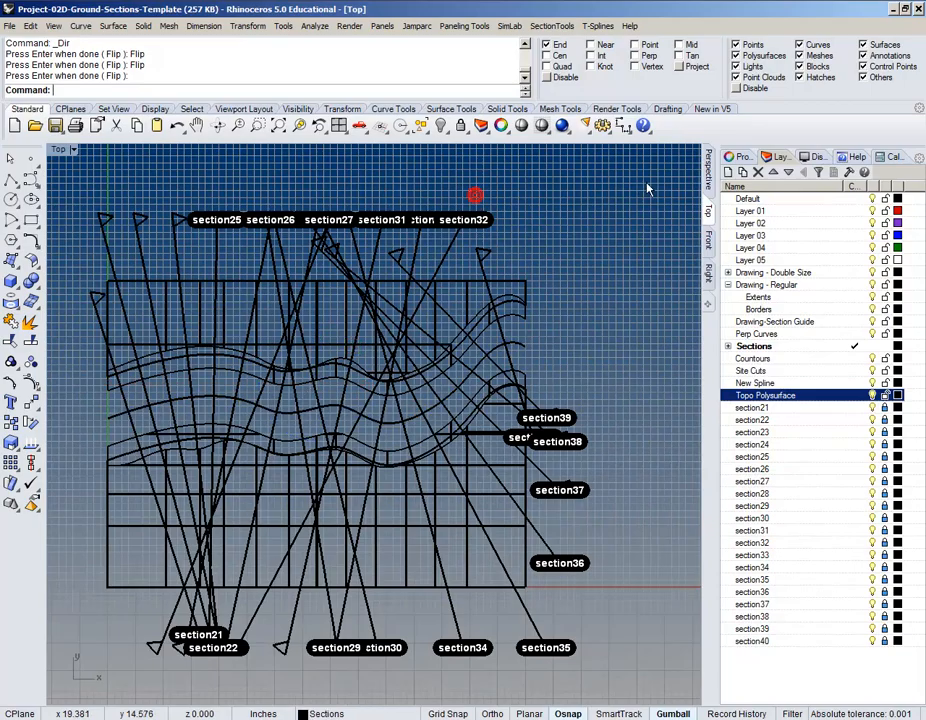
- Examine the arrangement, labels and direction arrows of all the sections in the Perspective and Top views
{"action": "left_click", "coordinate": [708, 172]}
{"action": "right_click_drag", "start_coordinate": [378, 447], "coordinate": [367, 420]}
{"action": "right_click_drag", "start_coordinate": [318, 441], "coordinate": [350, 400], "text": "shift"}
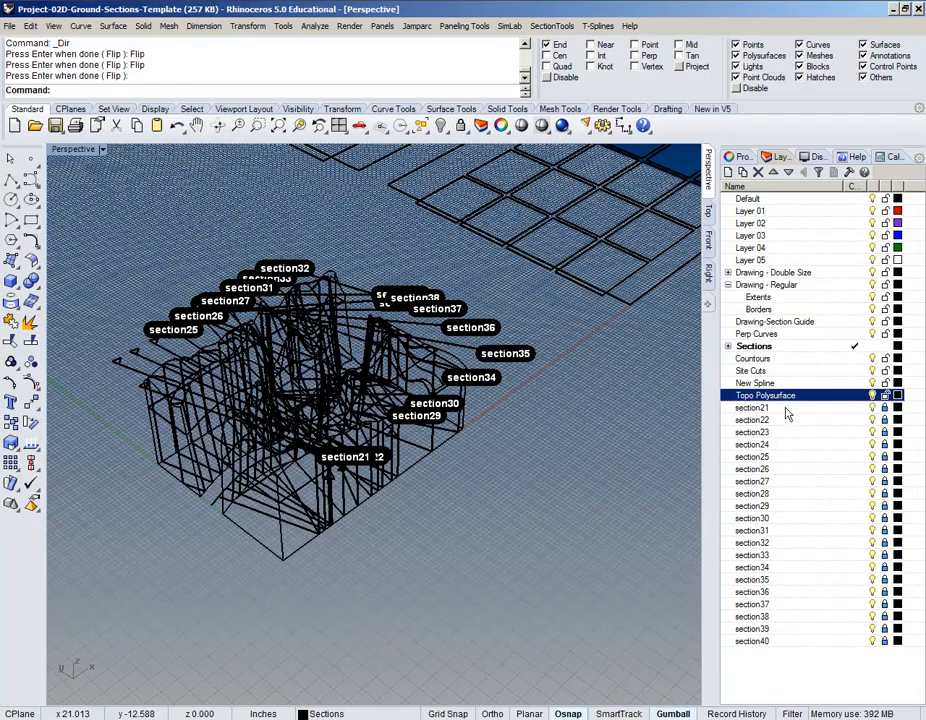
{"action": "right_click_drag", "start_coordinate": [321, 367], "coordinate": [459, 393]}
{"action": "scroll", "coordinate": [349, 265], "scroll_direction": "up", "scroll_amount": 10}
{"action": "scroll", "coordinate": [350, 267], "scroll_direction": "down", "scroll_amount": 10}
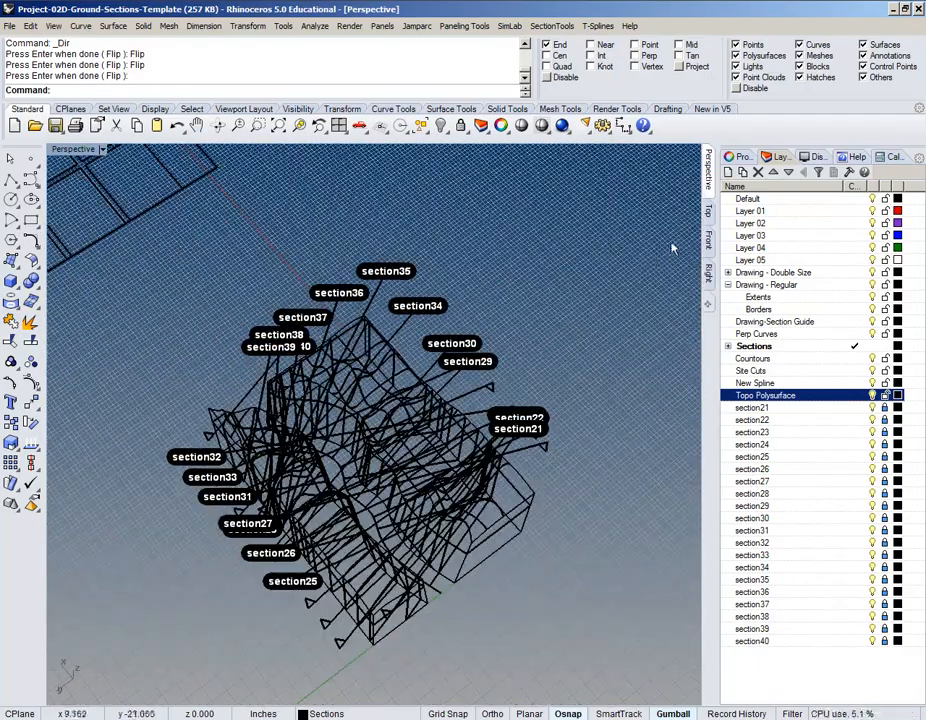
{"action": "left_click", "coordinate": [709, 214]}
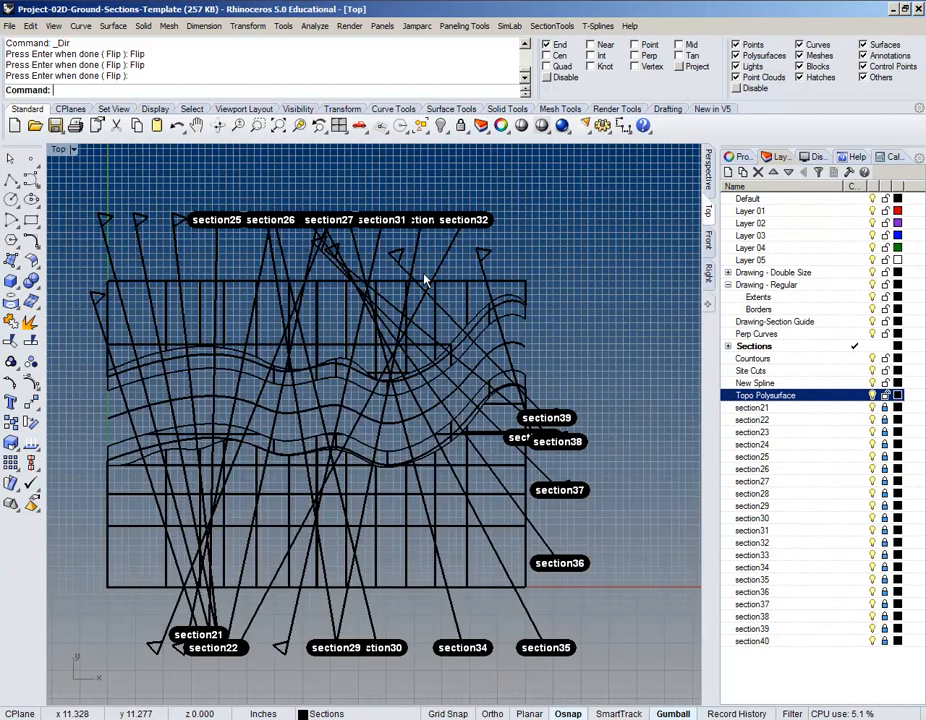
{"action": "right_click_drag", "start_coordinate": [415, 604], "coordinate": [459, 450]}
{"action": "scroll", "coordinate": [254, 533], "scroll_direction": "up", "scroll_amount": 20}
{"action": "scroll", "coordinate": [344, 512], "scroll_direction": "down", "scroll_amount": 8}
{"action": "scroll", "coordinate": [344, 512], "scroll_direction": "down", "scroll_amount": 8}
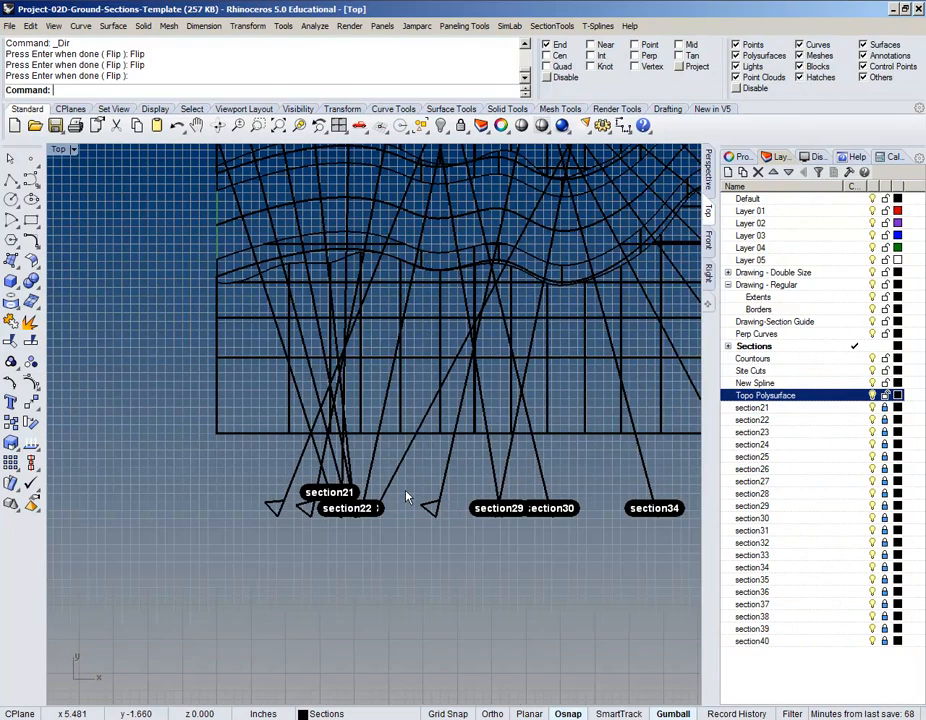
{"action": "right_click_drag", "start_coordinate": [407, 494], "coordinate": [314, 613]}
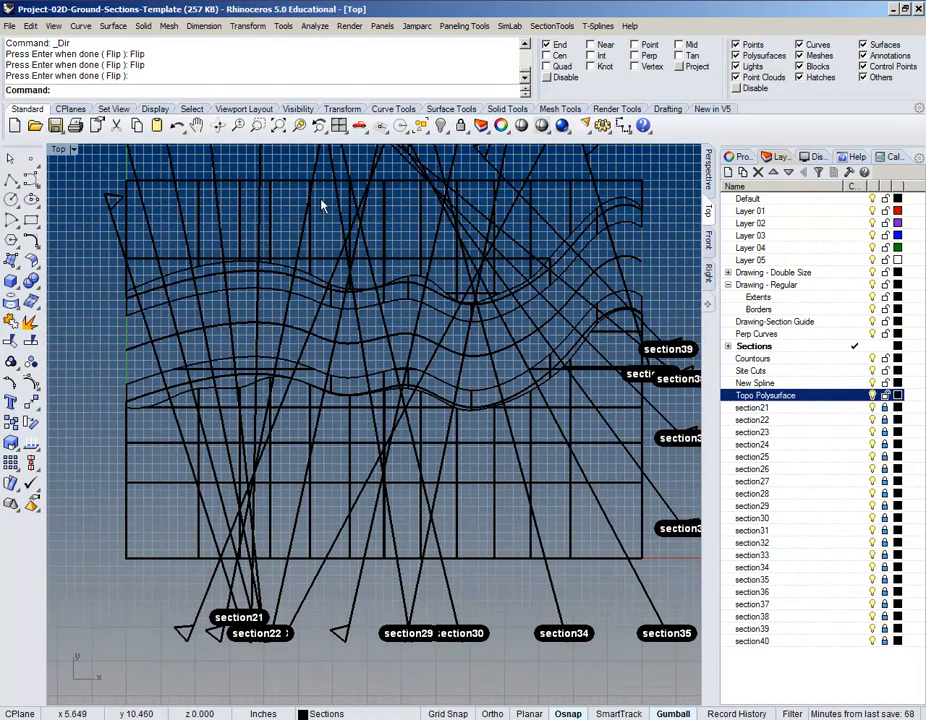
- Flip the direction of section31, the unlabelled section just west of section29 along the site's south edge, with Edit Sections
{"action": "scroll", "coordinate": [391, 614], "scroll_direction": "up", "scroll_amount": 5}
{"action": "right_click_drag", "start_coordinate": [337, 484], "coordinate": [240, 487]}
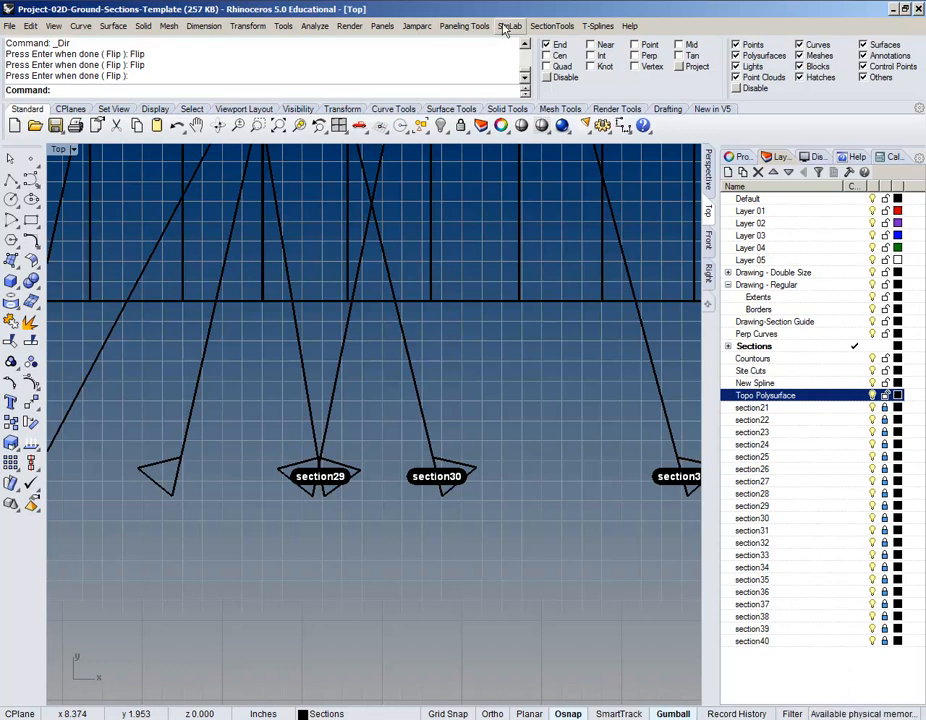
{"action": "left_click", "coordinate": [554, 24]}
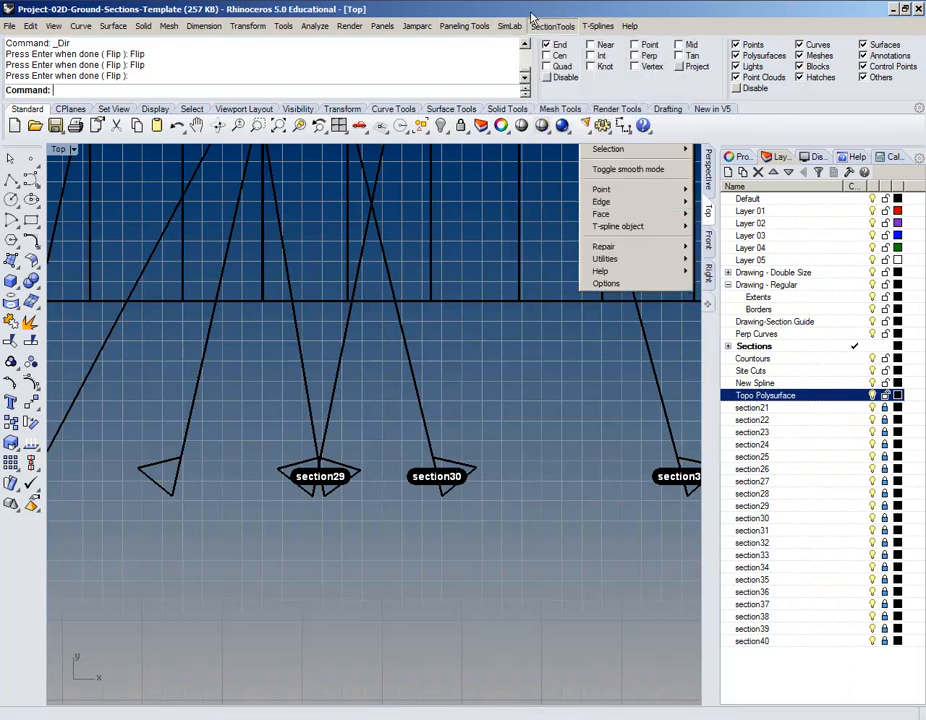
{"action": "left_click", "coordinate": [568, 179]}
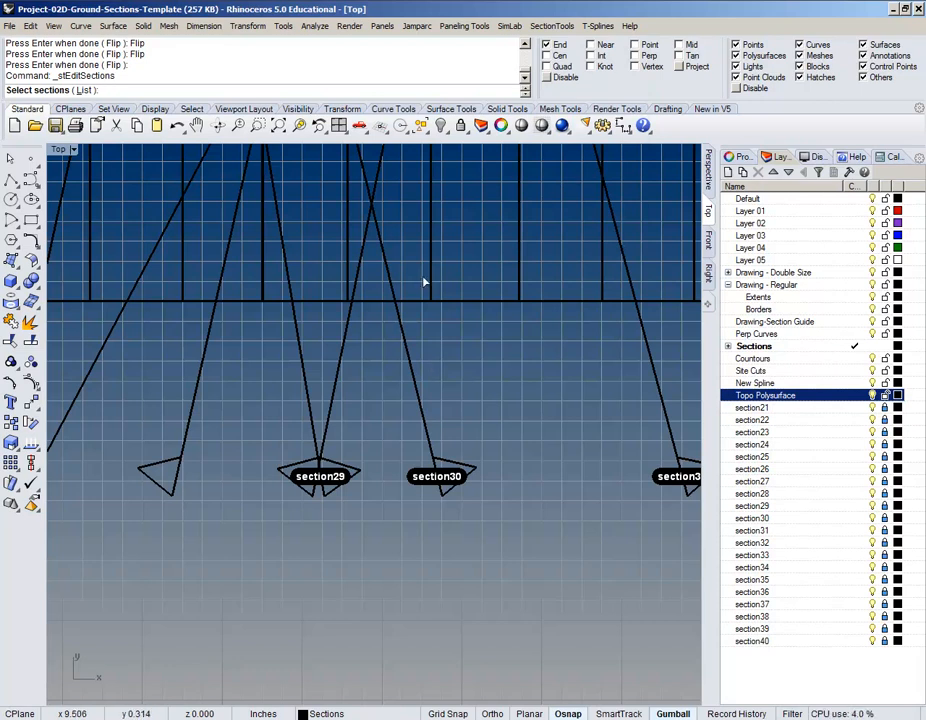
{"action": "right_click_drag", "start_coordinate": [283, 526], "coordinate": [469, 558]}
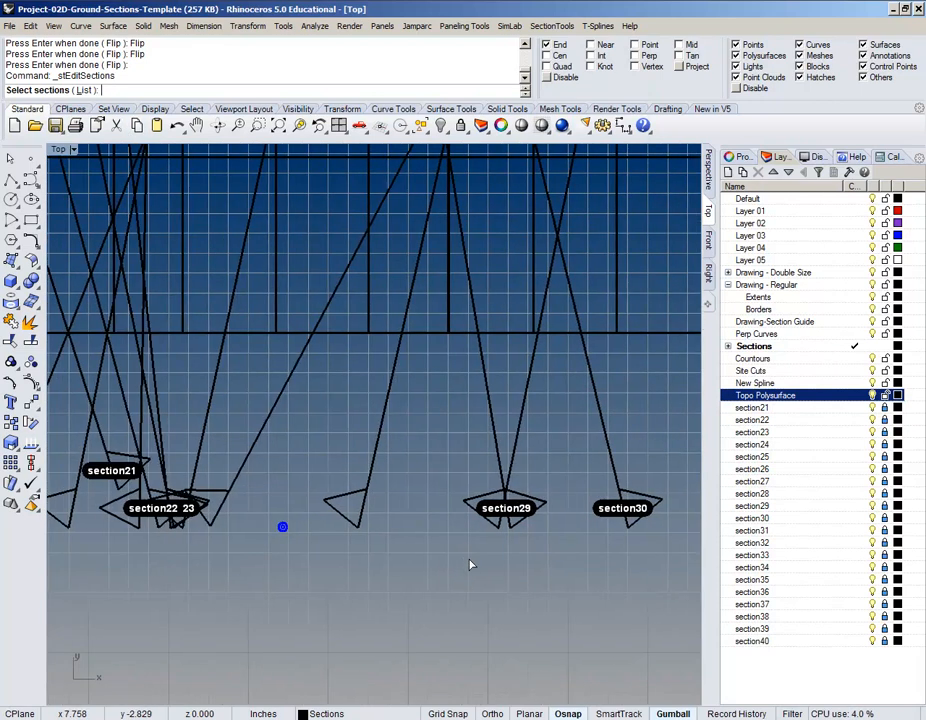
{"action": "right_click_drag", "start_coordinate": [361, 545], "coordinate": [458, 578]}
{"action": "left_click", "coordinate": [459, 537]}
{"action": "key", "text": "Return"}
{"action": "left_click", "coordinate": [280, 82]}
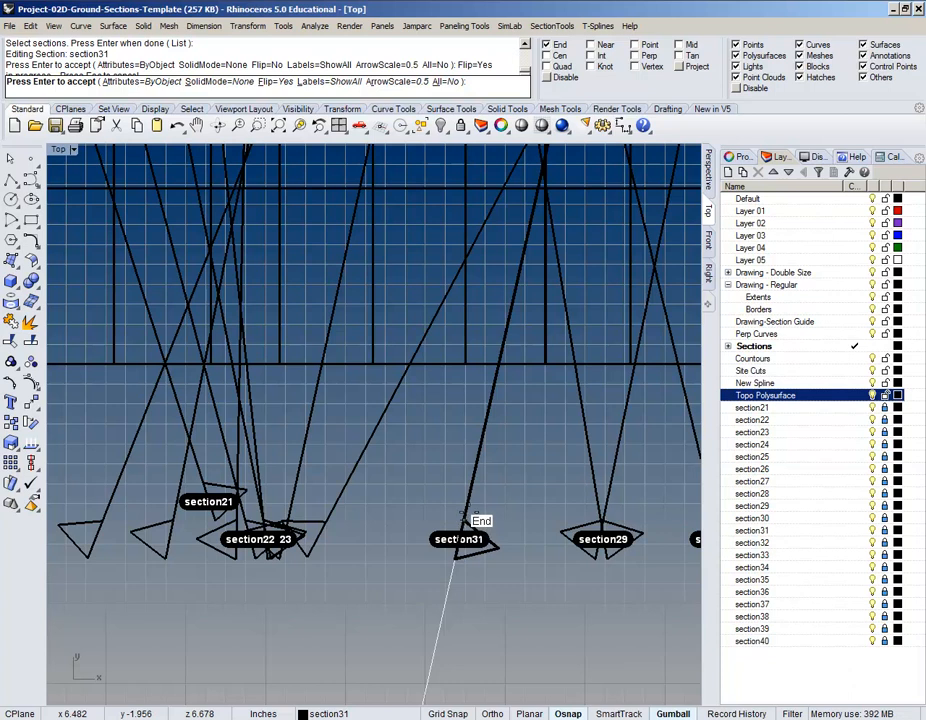
{"action": "key", "text": "Return"}
{"action": "scroll", "coordinate": [471, 521], "scroll_direction": "down", "scroll_amount": 3}
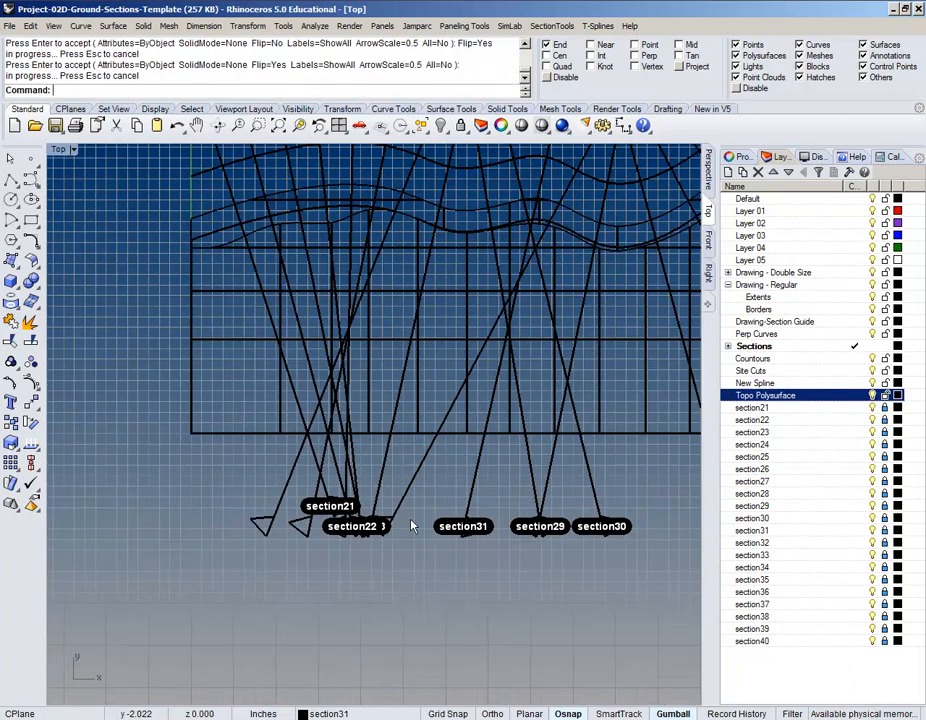
{"action": "scroll", "coordinate": [420, 524], "scroll_direction": "up", "scroll_amount": 3}
{"action": "key", "text": "Return"}
{"action": "left_click", "coordinate": [363, 512]}
{"action": "key", "text": "Return"}
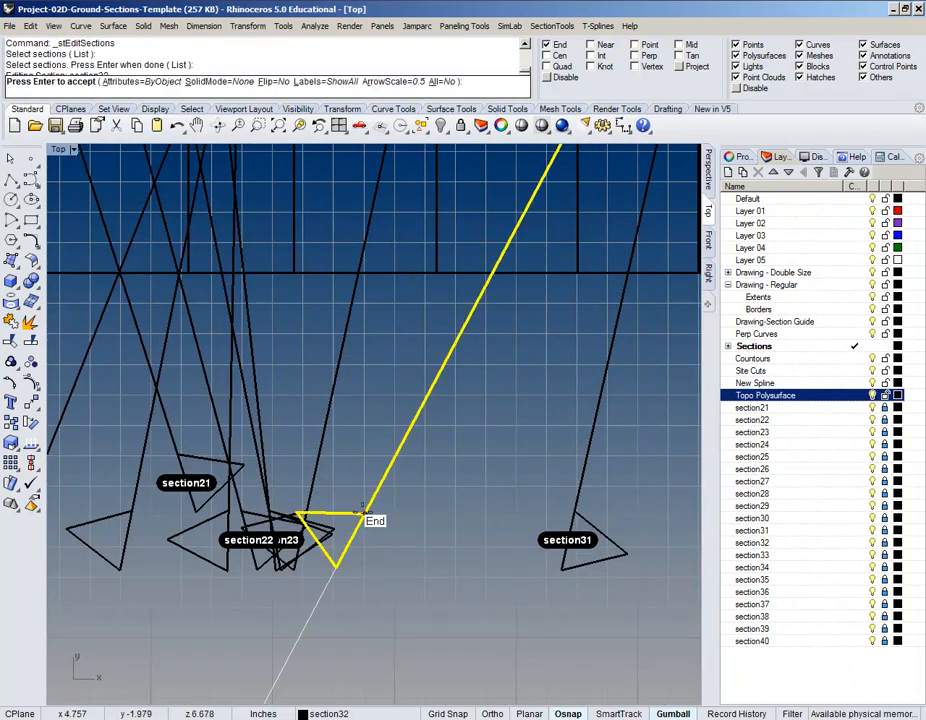
{"action": "key", "text": "Return"}
- Flip the direction of section32, the diagonal section just west of section31, and accept the edit
{"action": "key", "text": "Return"}
{"action": "left_click", "coordinate": [366, 515]}
{"action": "key", "text": "Return"}
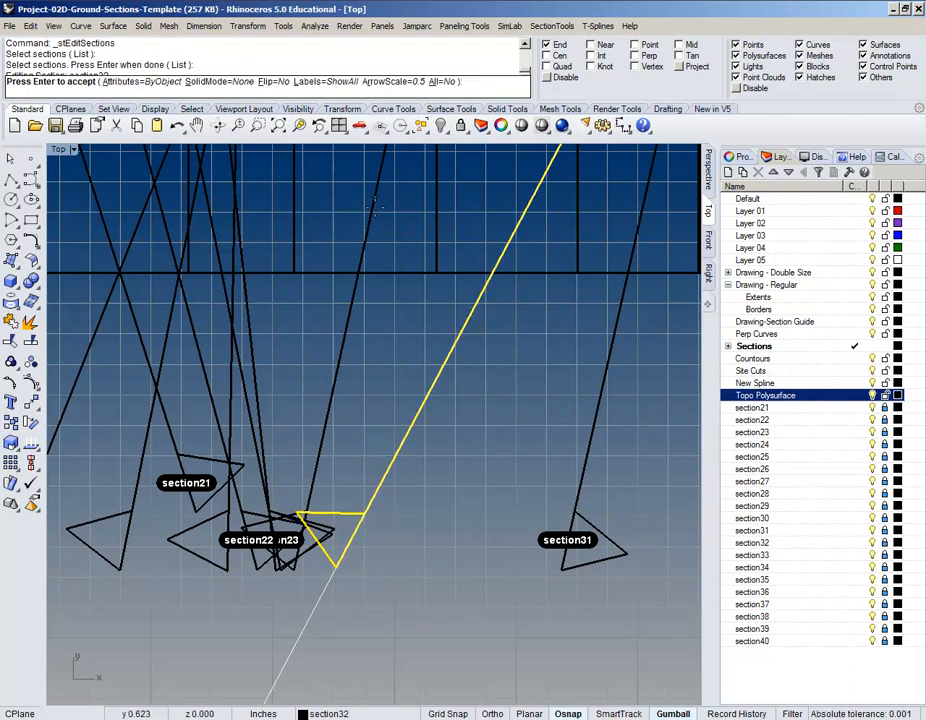
{"action": "left_click", "coordinate": [272, 81]}
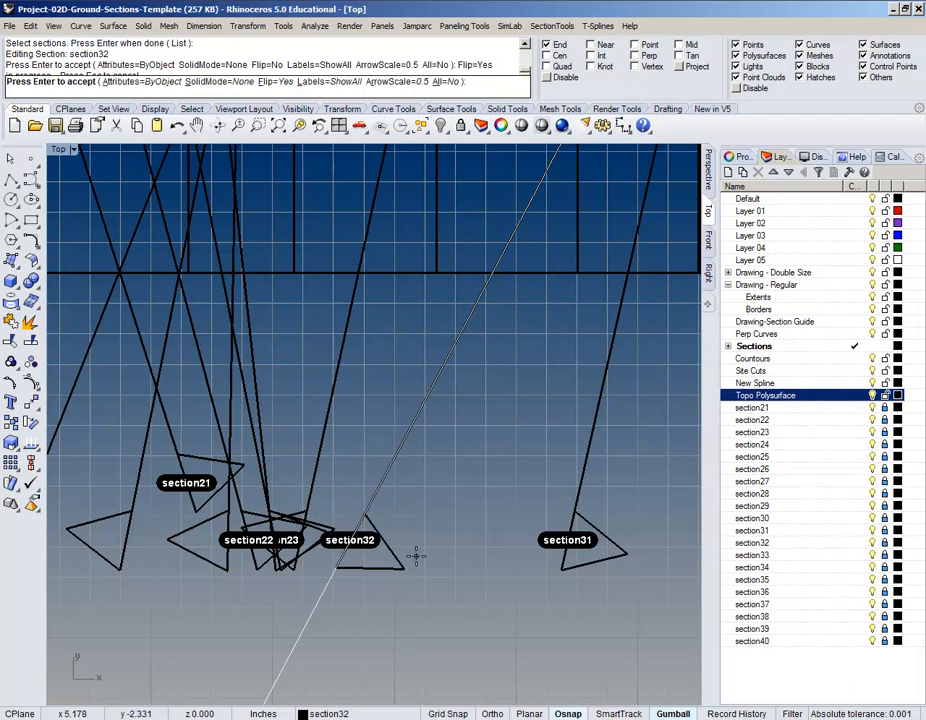
{"action": "key", "text": "Return"}
- Edit the three remaining westward-pointing sections at the site's southwest end together, flipping section25 and accepting the other two with Flip=No
{"action": "scroll", "coordinate": [415, 540], "scroll_direction": "down", "scroll_amount": 3}
{"action": "scroll", "coordinate": [389, 548], "scroll_direction": "up", "scroll_amount": 4}
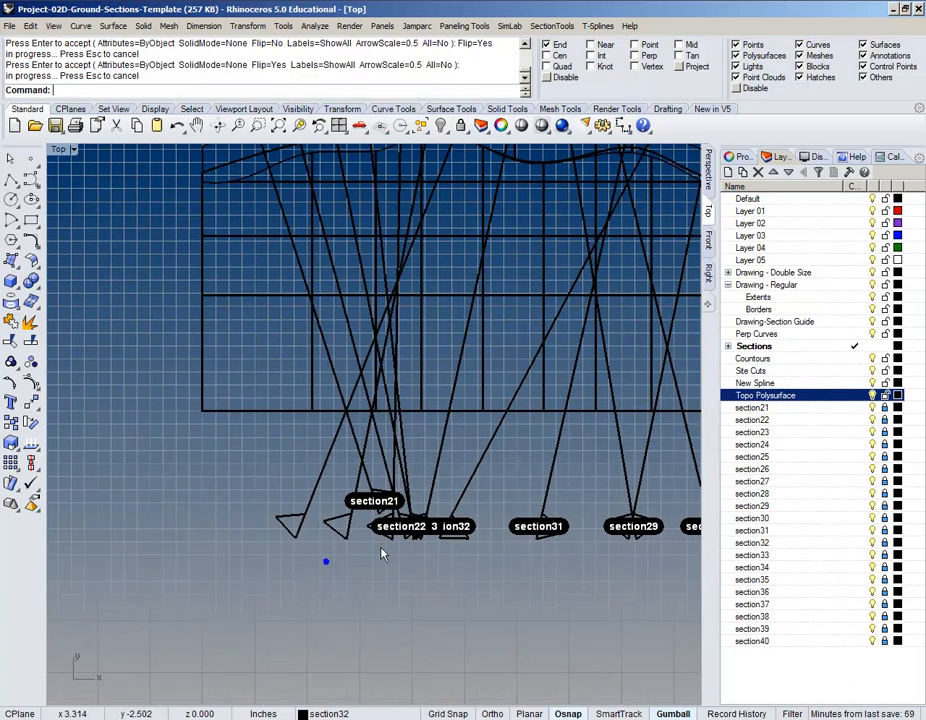
{"action": "right_click_drag", "start_coordinate": [459, 525], "coordinate": [238, 587]}
{"action": "scroll", "coordinate": [243, 546], "scroll_direction": "down", "scroll_amount": 4}
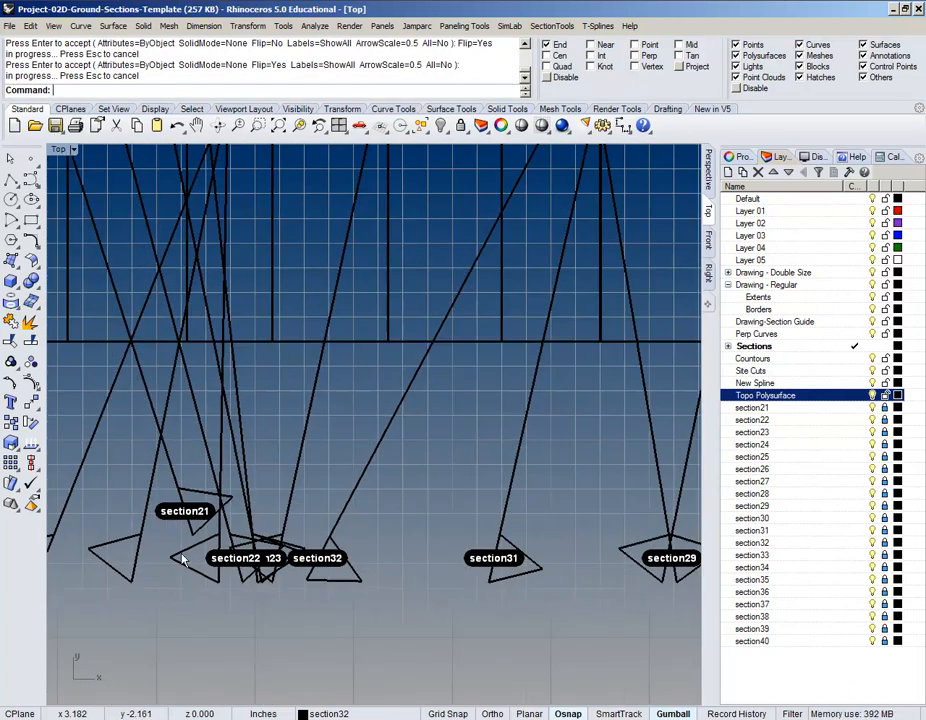
{"action": "right_click_drag", "start_coordinate": [174, 555], "coordinate": [458, 549]}
{"action": "scroll", "coordinate": [341, 555], "scroll_direction": "down", "scroll_amount": 5}
{"action": "mouse_move", "coordinate": [341, 552]}
{"action": "right_mouse_down"}
{"action": "mouse_move", "coordinate": [338, 610]}
{"action": "mouse_move", "coordinate": [337, 554]}
{"action": "right_mouse_up"}
{"action": "right_click", "coordinate": [338, 610]}
{"action": "left_click", "coordinate": [330, 609]}
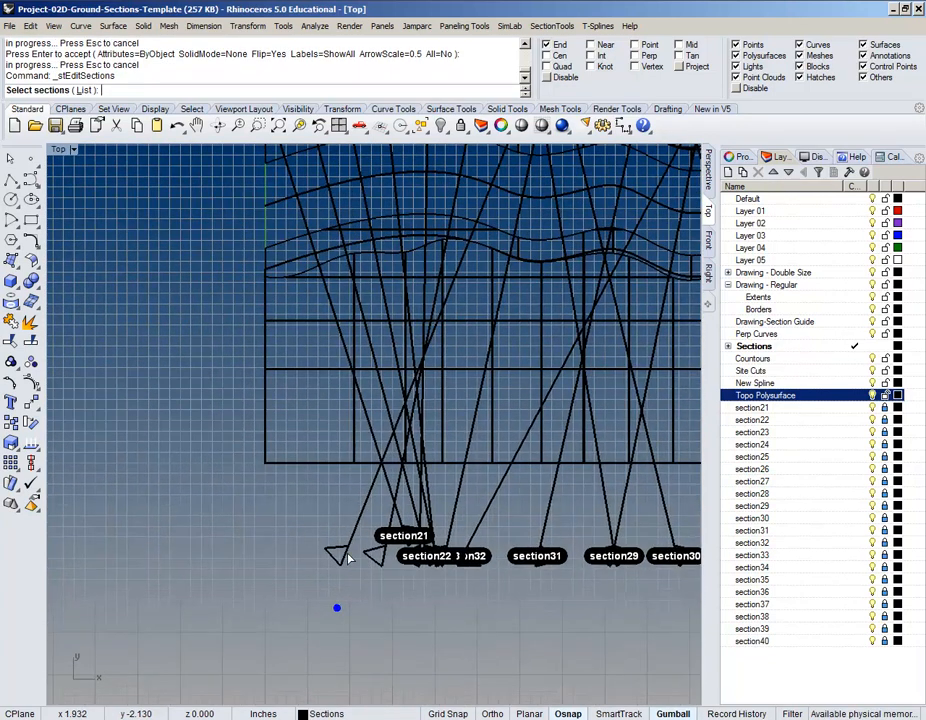
{"action": "scroll", "coordinate": [343, 558], "scroll_direction": "up", "scroll_amount": 4}
{"action": "left_click", "coordinate": [345, 555]}
{"action": "left_click", "coordinate": [420, 551]}
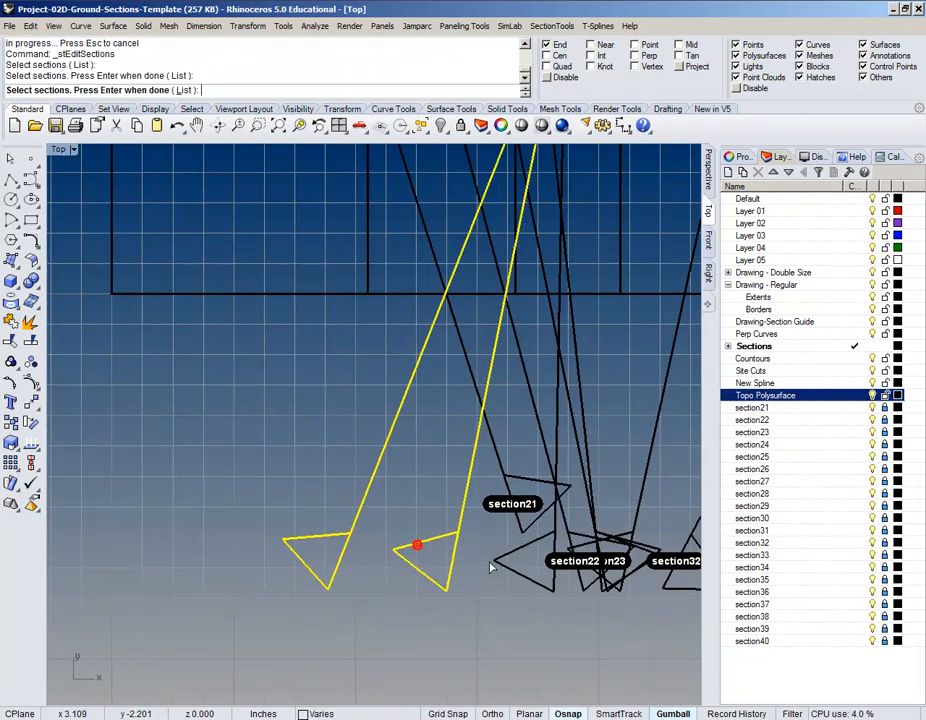
{"action": "left_click", "coordinate": [500, 560]}
{"action": "key", "text": "Return"}
{"action": "left_click", "coordinate": [276, 82]}
{"action": "key", "text": "Return"}
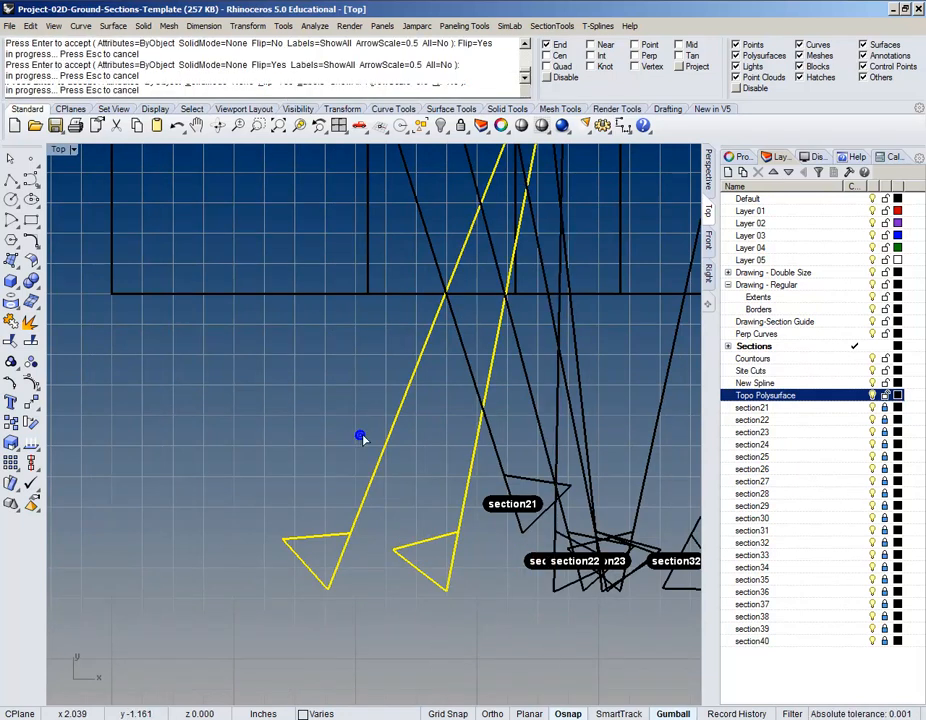
{"action": "key", "text": "Return"}
{"action": "key", "text": "Return"}
- Flip the direction of section27, the westernmost section along the south edge, and accept the edit
{"action": "scroll", "coordinate": [347, 527], "scroll_direction": "down", "scroll_amount": 3}
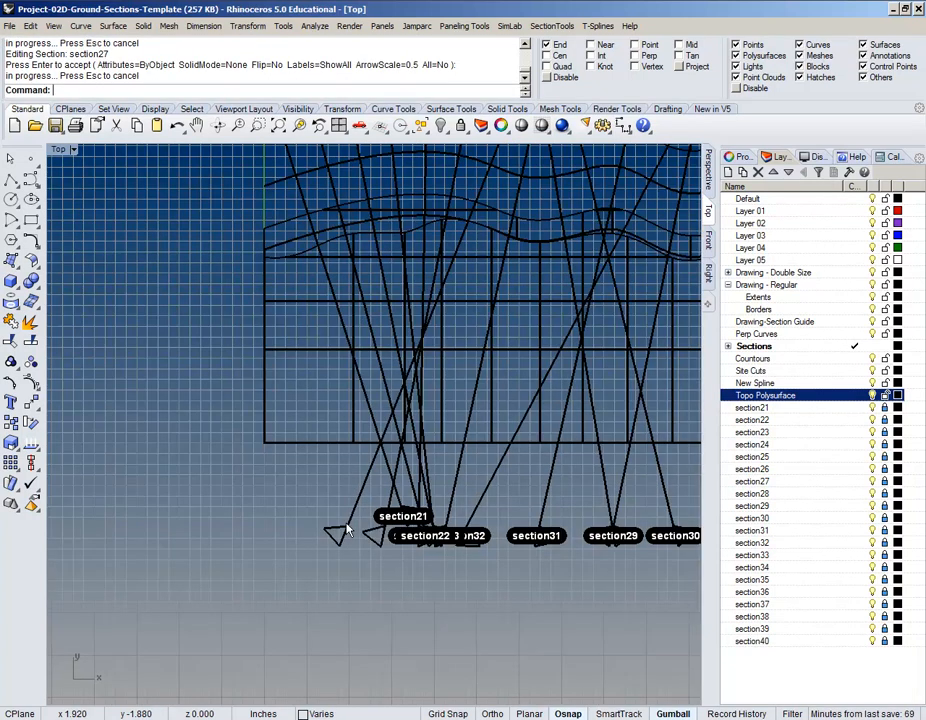
{"action": "key", "text": "Return"}
{"action": "left_click", "coordinate": [344, 525]}
{"action": "key", "text": "Return"}
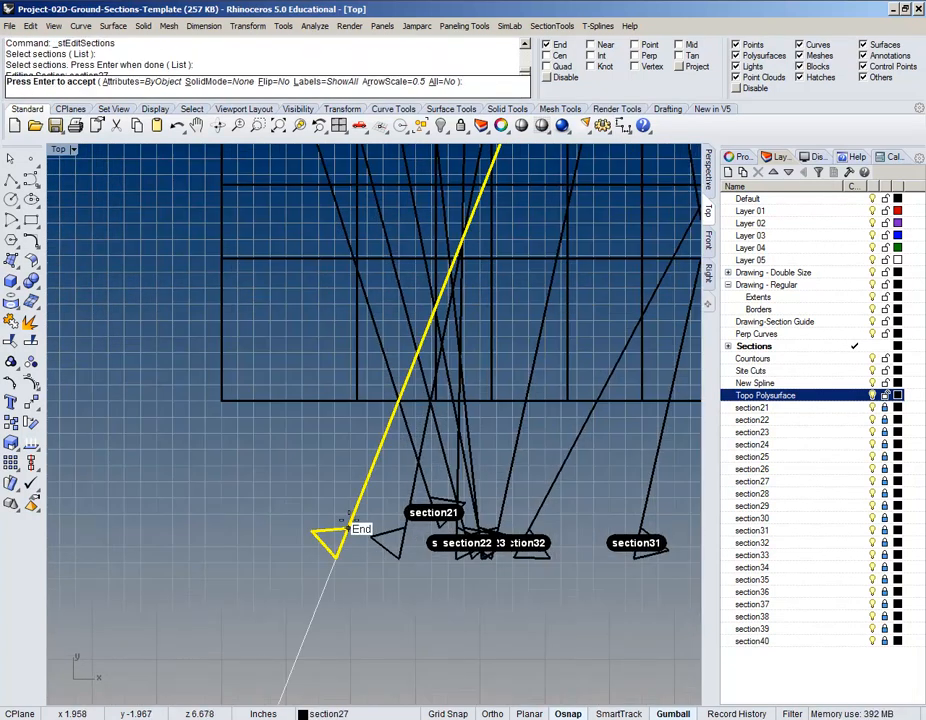
{"action": "left_click", "coordinate": [270, 85]}
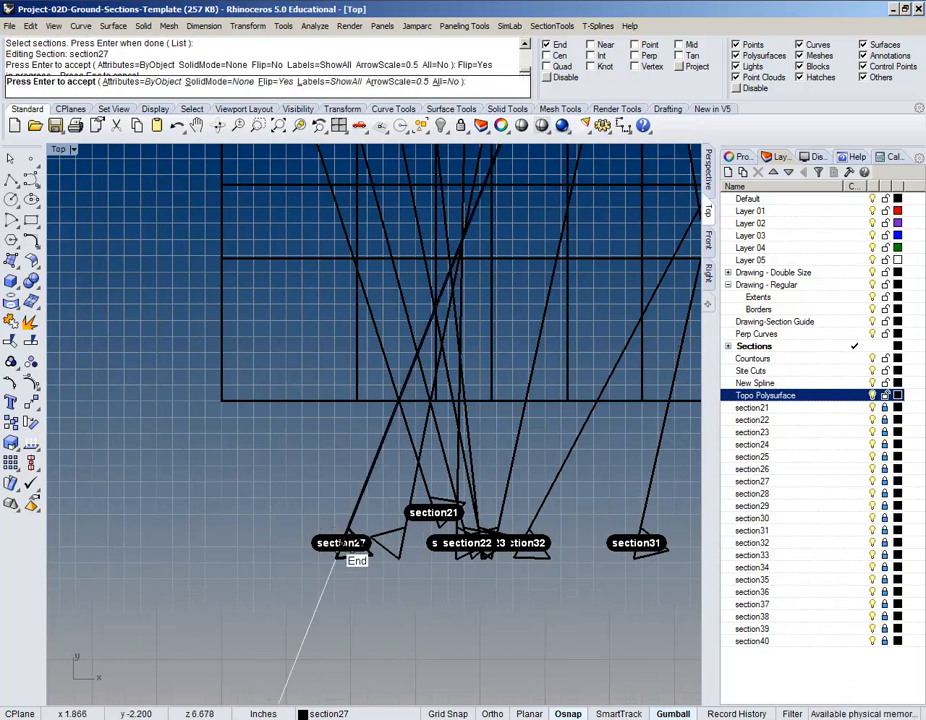
{"action": "key", "text": "Return"}
- Flip the direction of section26, the section just east of section27, and accept the edit
{"action": "right_click_drag", "start_coordinate": [381, 567], "coordinate": [244, 564]}
{"action": "key", "text": "Return"}
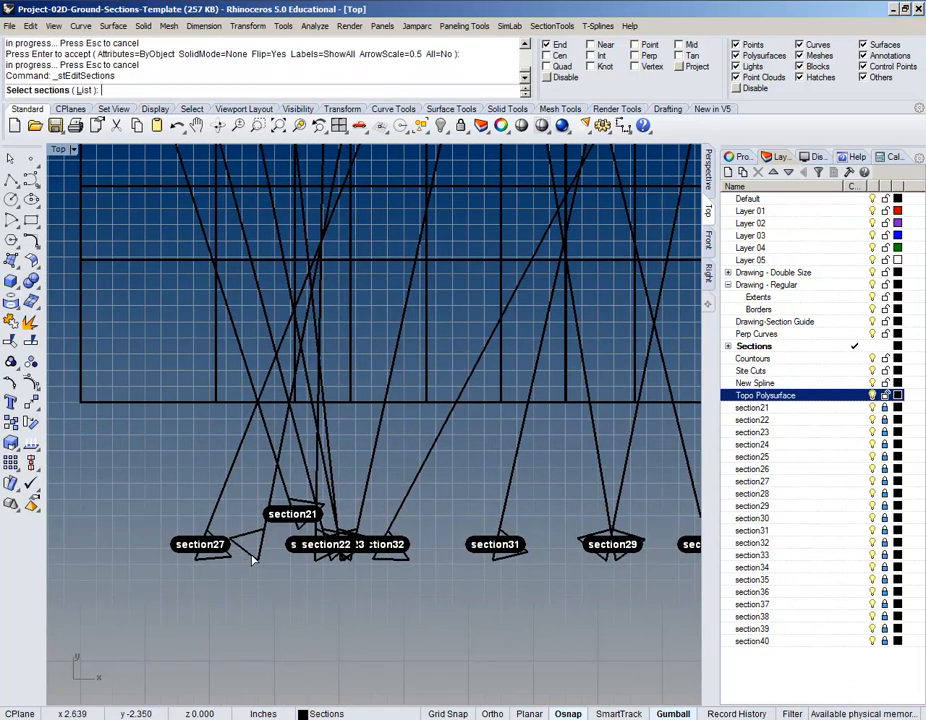
{"action": "left_click", "coordinate": [250, 553]}
{"action": "key", "text": "Return"}
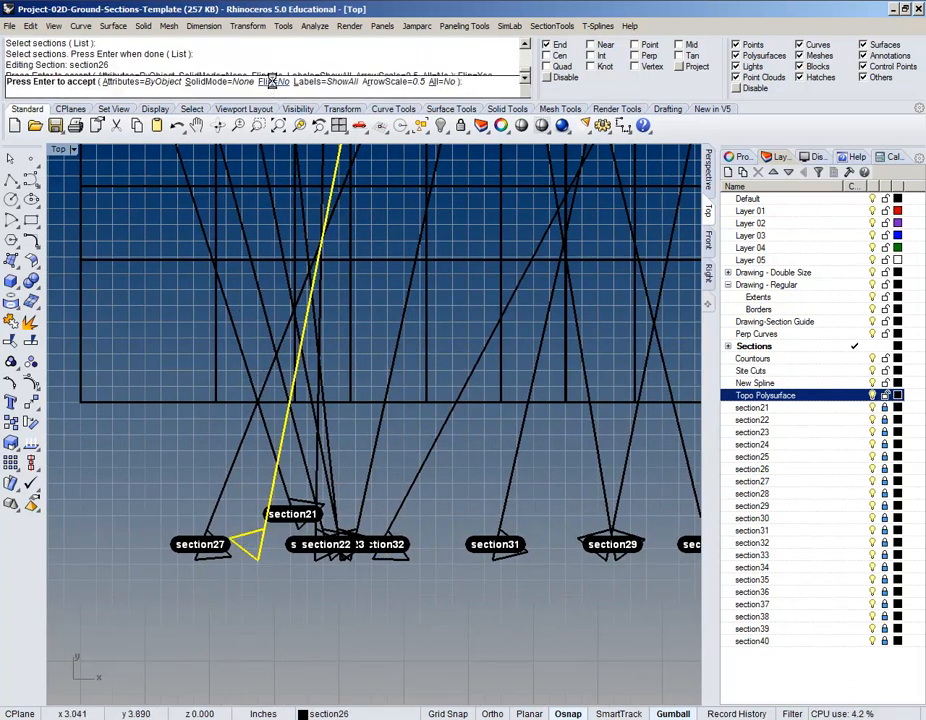
{"action": "left_click", "coordinate": [266, 83]}
{"action": "key", "text": "Return"}
- Flip the direction of section28, the westward-pointing section in the cluster beside section23, and accept the edit
{"action": "scroll", "coordinate": [302, 552], "scroll_direction": "up", "scroll_amount": 5}
{"action": "scroll", "coordinate": [440, 513], "scroll_direction": "up", "scroll_amount": 3}
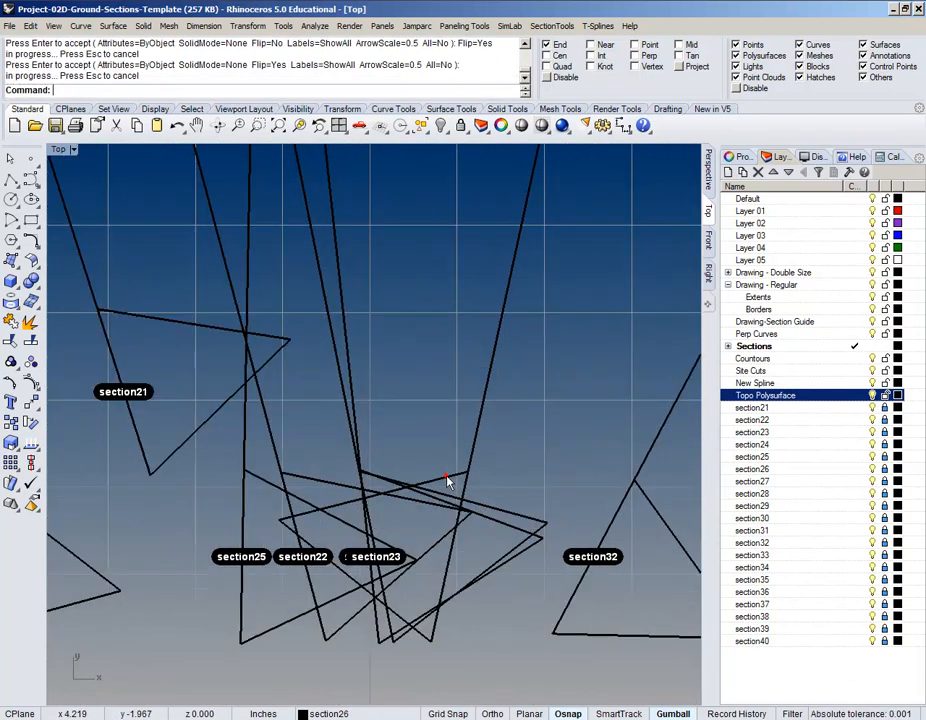
{"action": "key", "text": "Return"}
{"action": "left_click", "coordinate": [465, 474]}
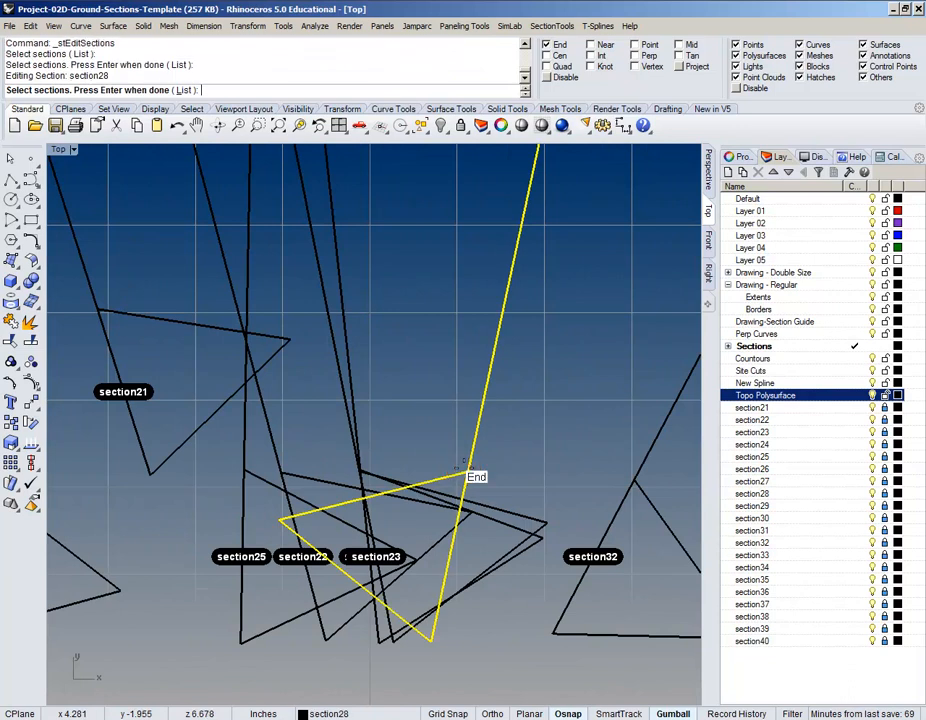
{"action": "key", "text": "Return"}
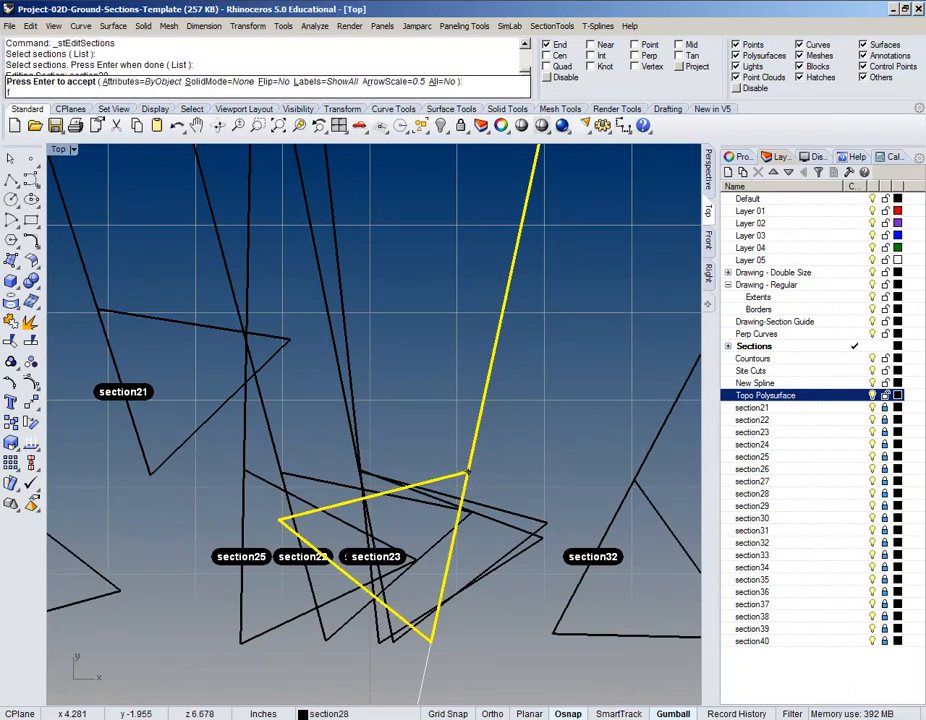
{"action": "type", "text": "f"}
{"action": "key", "text": "Return"}
{"action": "scroll", "coordinate": [466, 474], "scroll_direction": "down", "scroll_amount": 4}
{"action": "key", "text": "Return"}
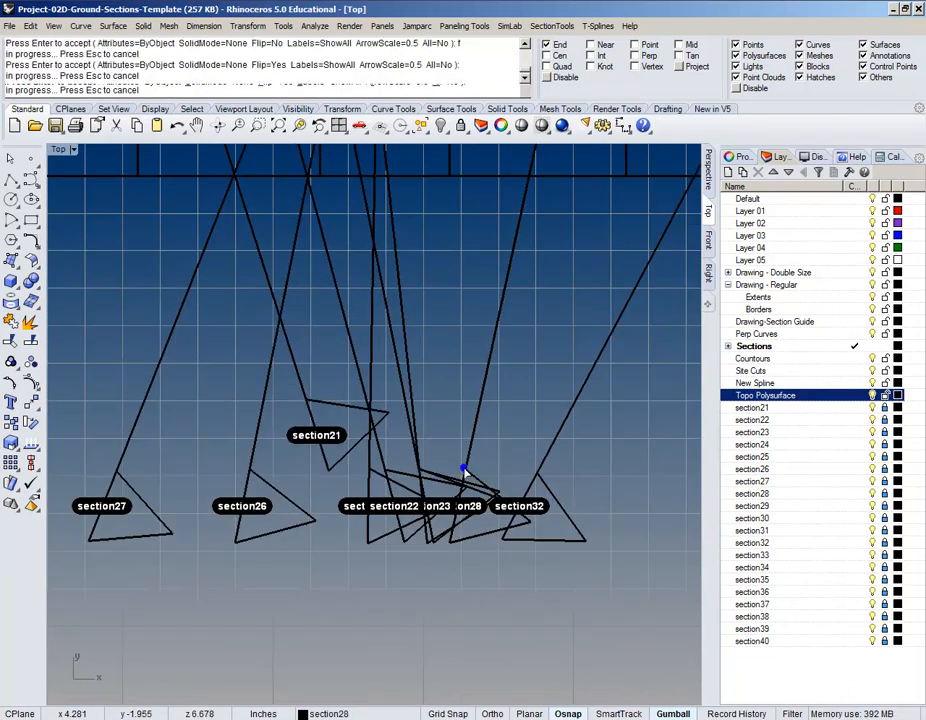
- Examine the section arrows along the north edge and across the whole site for a consistent direction
{"action": "scroll", "coordinate": [463, 474], "scroll_direction": "down", "scroll_amount": 4}
{"action": "right_click_drag", "start_coordinate": [359, 604], "coordinate": [368, 394], "text": "ctrl+shift"}
{"action": "scroll", "coordinate": [275, 345], "scroll_direction": "up", "scroll_amount": 5}
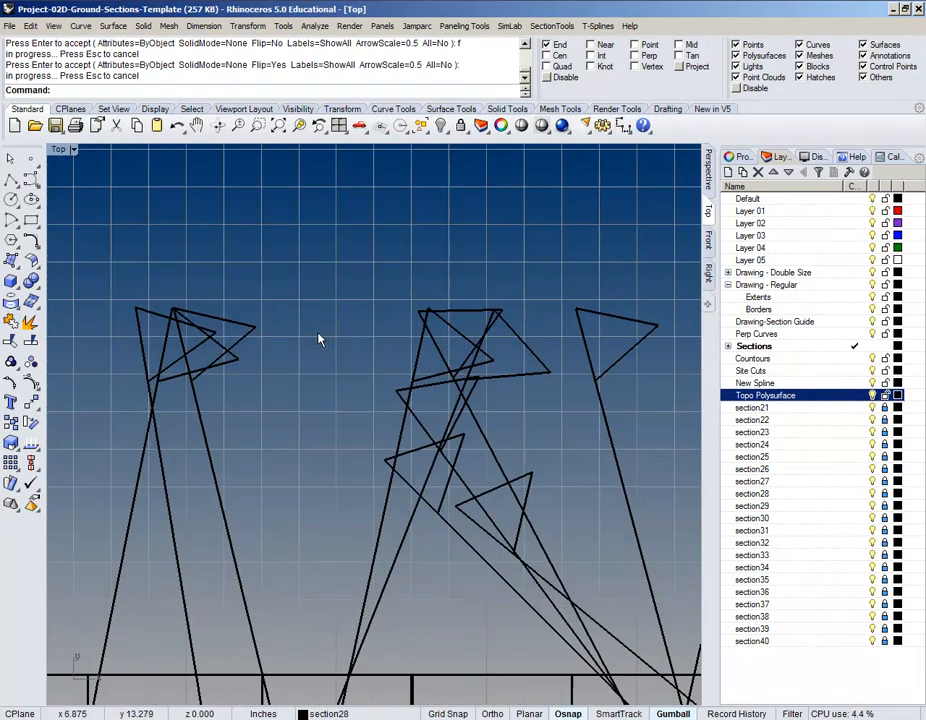
{"action": "scroll", "coordinate": [320, 340], "scroll_direction": "down", "scroll_amount": 5}
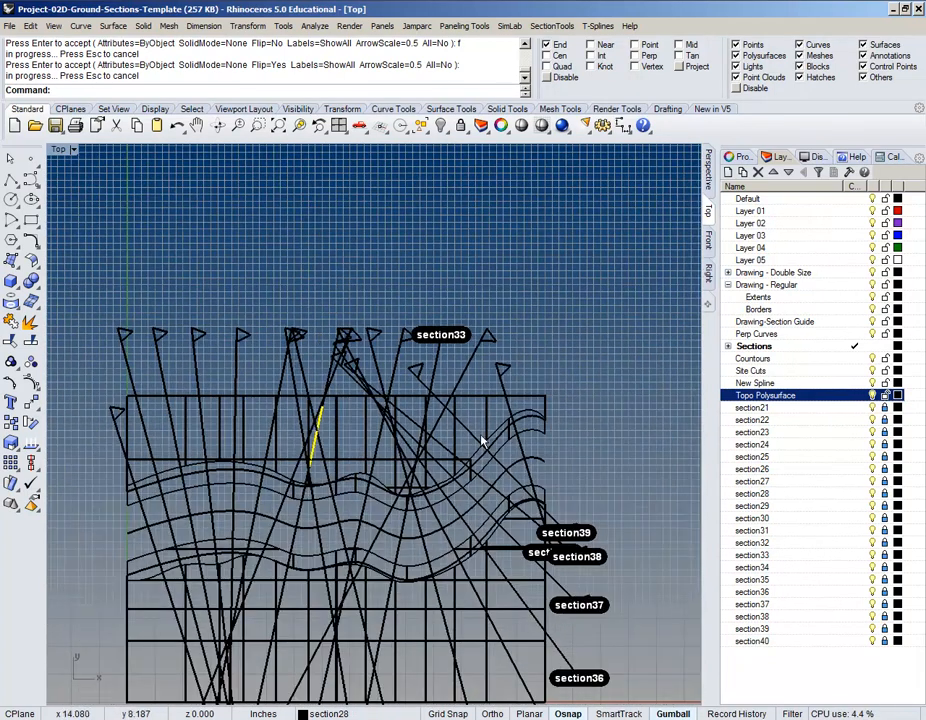
{"action": "scroll", "coordinate": [419, 433], "scroll_direction": "up", "scroll_amount": 5}
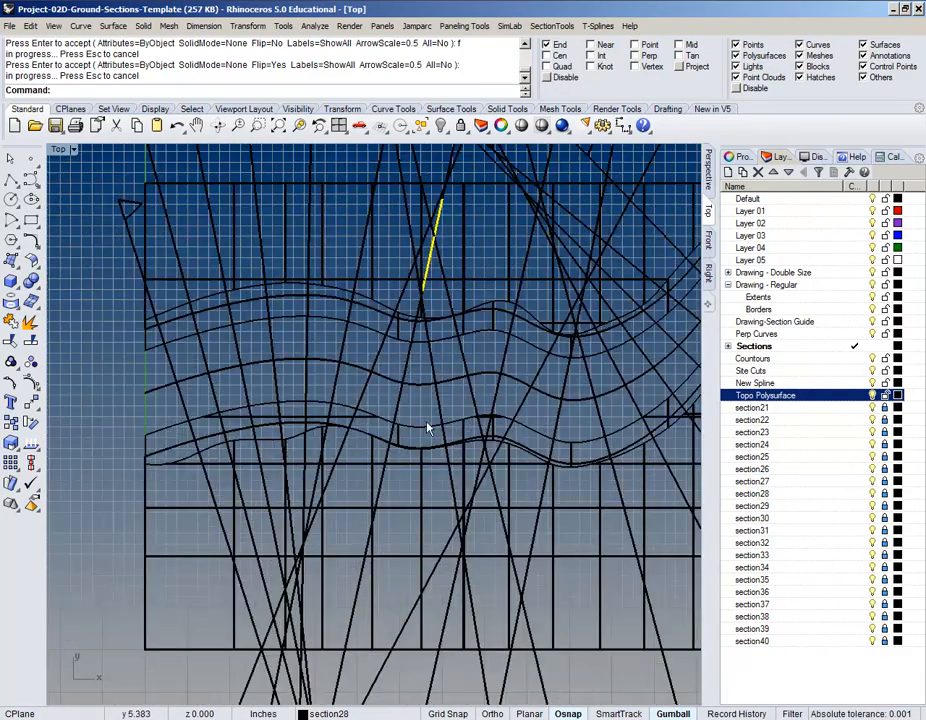
{"action": "scroll", "coordinate": [305, 459], "scroll_direction": "down", "scroll_amount": 5}
{"action": "scroll", "coordinate": [345, 461], "scroll_direction": "up", "scroll_amount": 6}
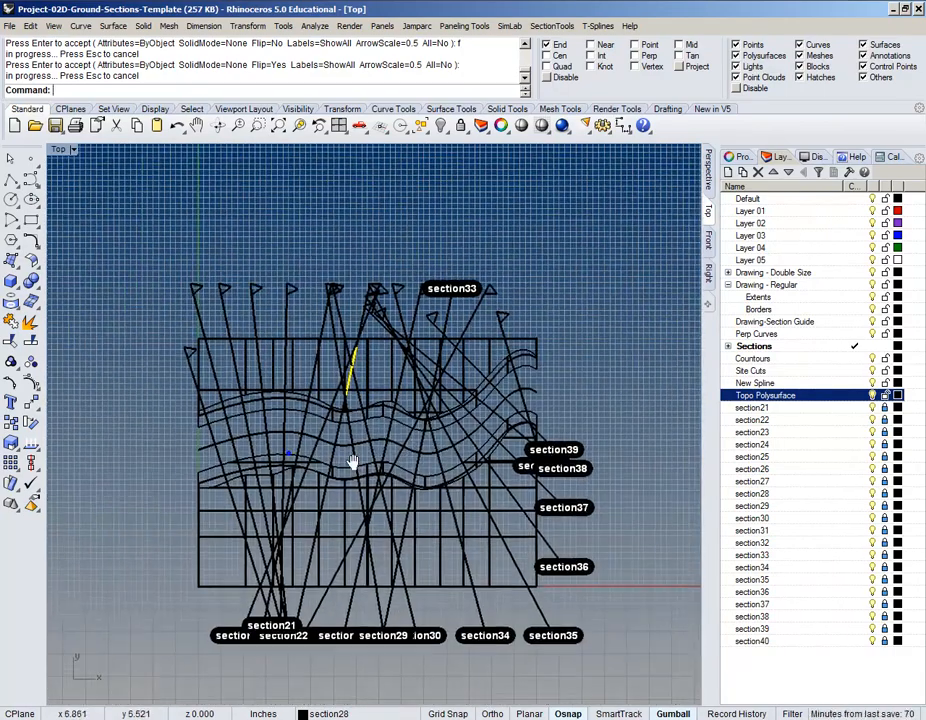
{"action": "scroll", "coordinate": [365, 367], "scroll_direction": "down", "scroll_amount": 5}
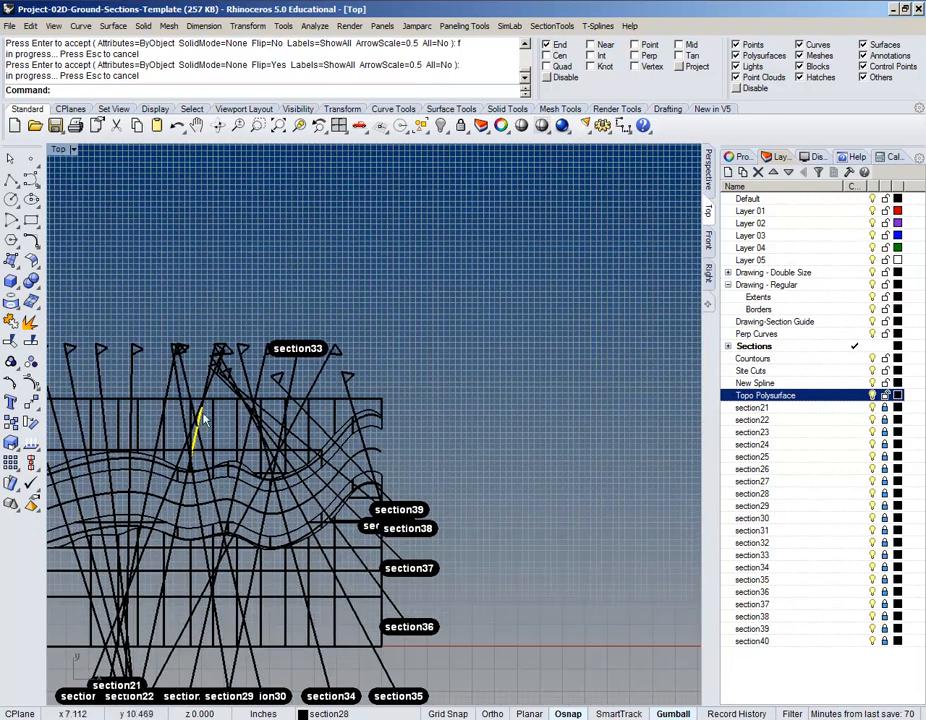
{"action": "scroll", "coordinate": [198, 425], "scroll_direction": "up", "scroll_amount": 5}
{"action": "scroll", "coordinate": [198, 425], "scroll_direction": "down", "scroll_amount": 6}
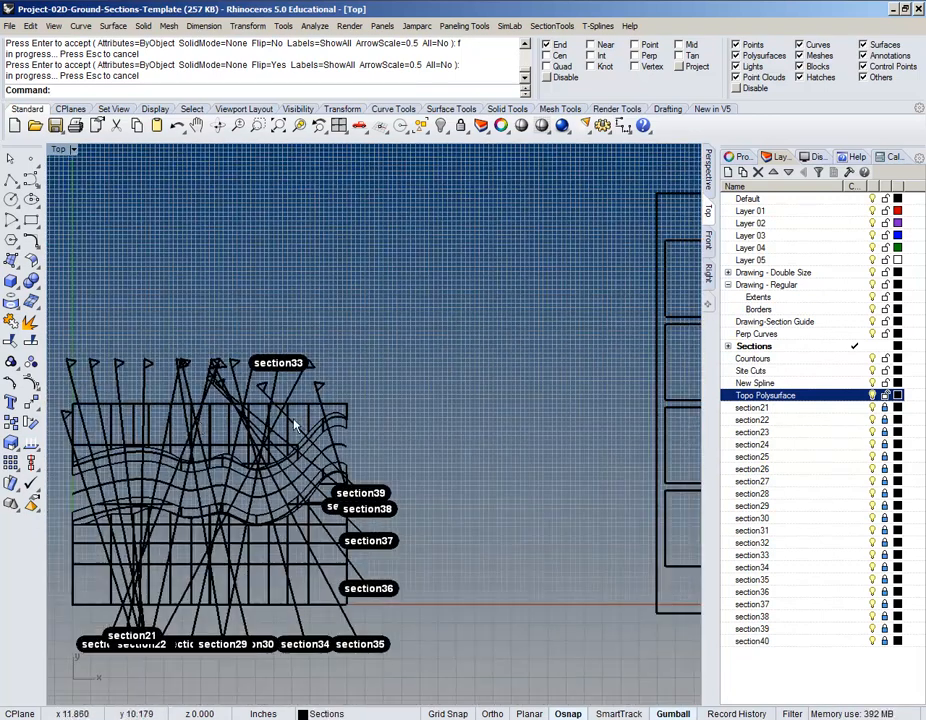
{"action": "scroll", "coordinate": [290, 425], "scroll_direction": "up", "scroll_amount": 2}
- Examine the drawing sheet templates beside the site, selecting and deselecting a sheet's grid of section frames
{"action": "scroll", "coordinate": [283, 417], "scroll_direction": "down", "scroll_amount": 2}
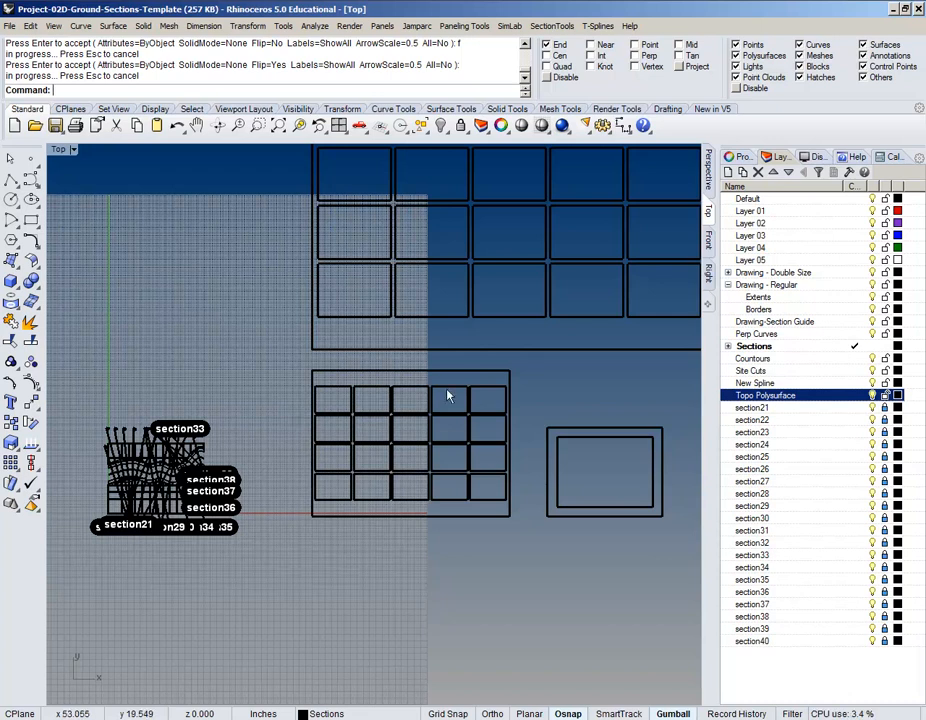
{"action": "right_click_drag", "start_coordinate": [376, 273], "coordinate": [361, 421]}
{"action": "scroll", "coordinate": [406, 409], "scroll_direction": "down", "scroll_amount": 2}
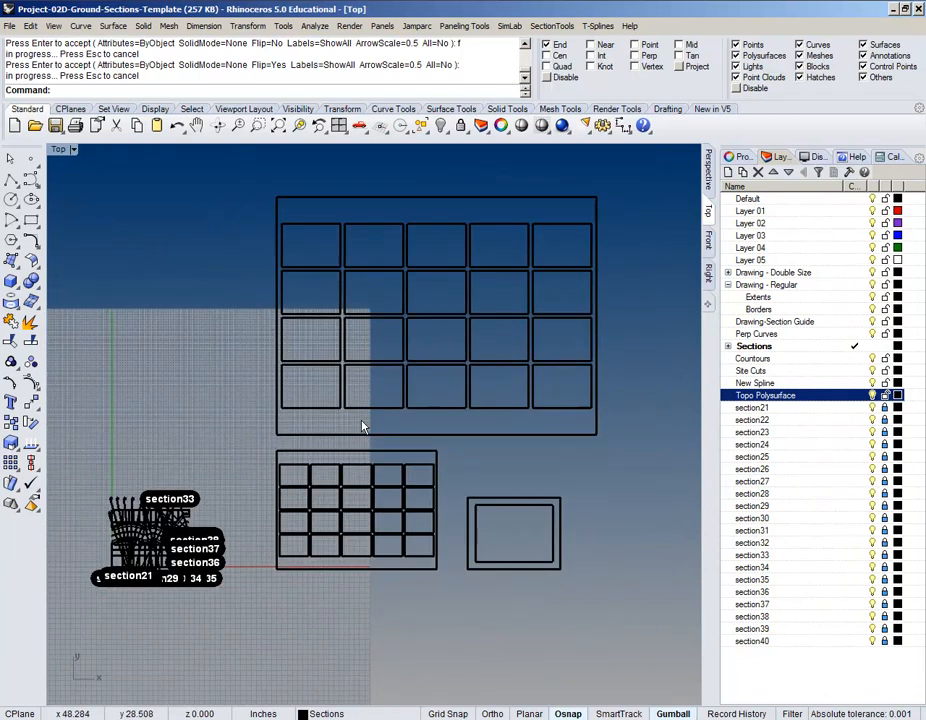
{"action": "scroll", "coordinate": [441, 502], "scroll_direction": "up", "scroll_amount": 8}
{"action": "right_click_drag", "start_coordinate": [409, 519], "coordinate": [496, 437]}
{"action": "left_click_drag", "start_coordinate": [117, 280], "coordinate": [535, 600]}
{"action": "left_click", "coordinate": [543, 329]}
{"action": "right_click_drag", "start_coordinate": [543, 329], "coordinate": [318, 537]}
{"action": "scroll", "coordinate": [378, 634], "scroll_direction": "down", "scroll_amount": 8}
{"action": "scroll", "coordinate": [327, 507], "scroll_direction": "up", "scroll_amount": 6}
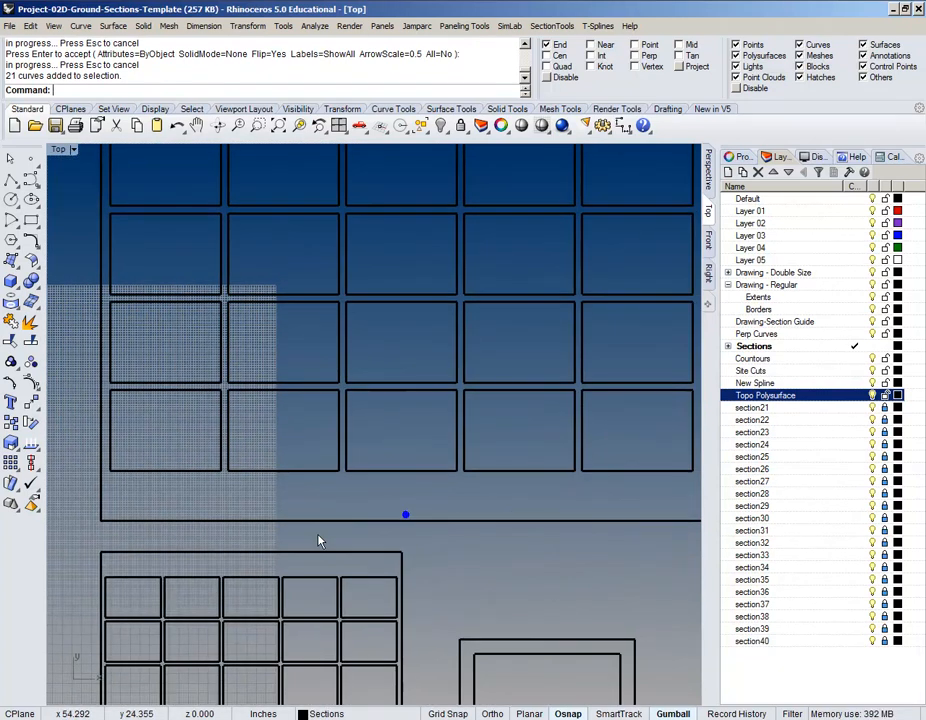
{"action": "scroll", "coordinate": [318, 540], "scroll_direction": "down", "scroll_amount": 3}
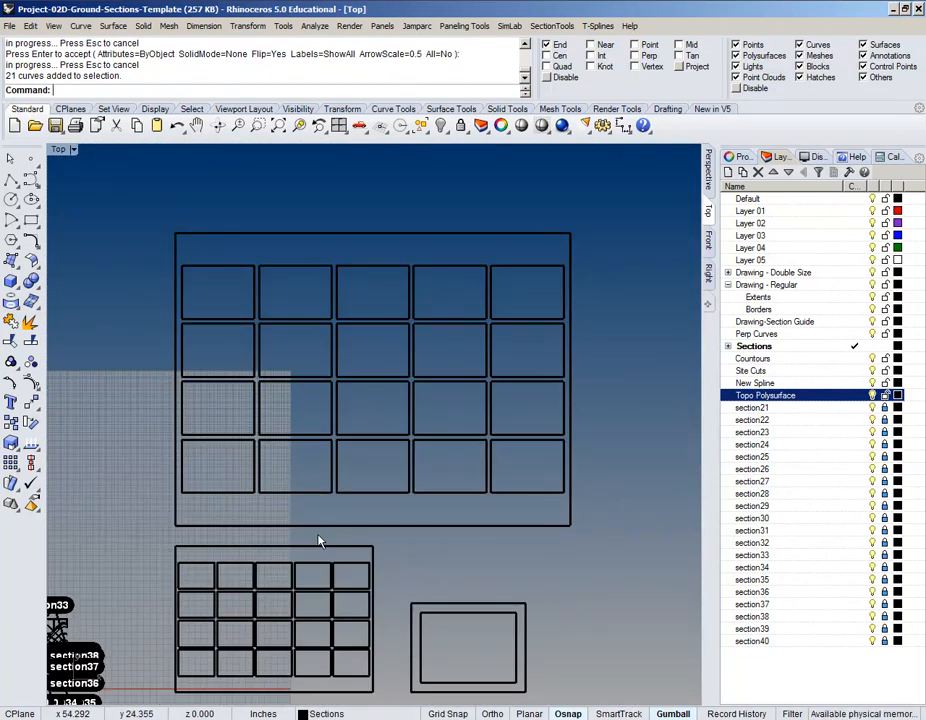
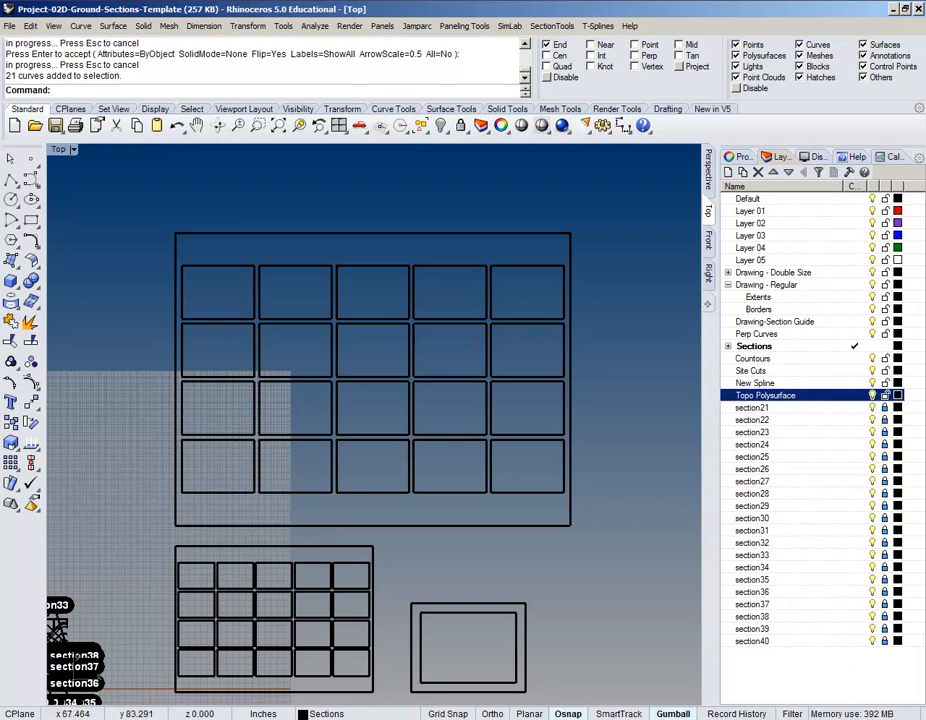
- Start a SectionTools 2D Layout and select all sections from the list of sections
{"action": "left_click", "coordinate": [535, 30]}
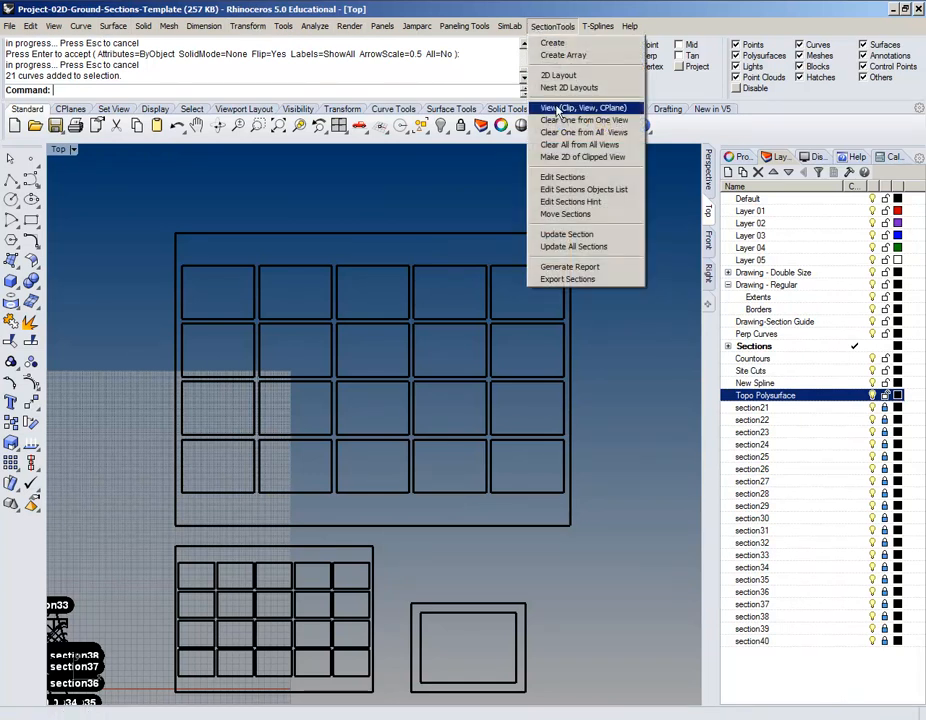
{"action": "left_click", "coordinate": [557, 76]}
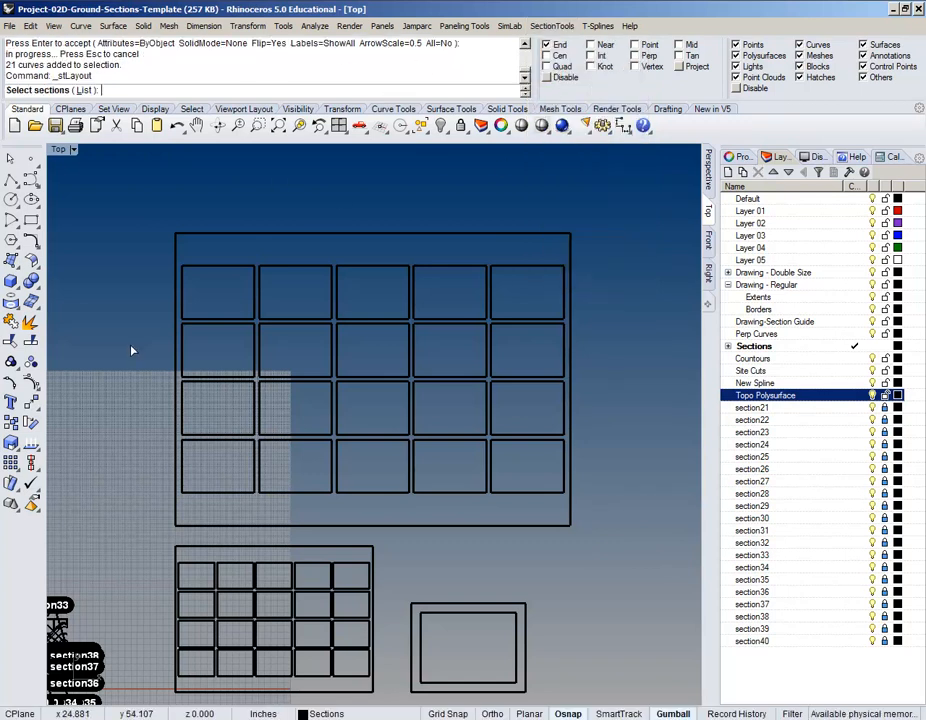
{"action": "right_click_drag", "start_coordinate": [132, 350], "coordinate": [223, 370]}
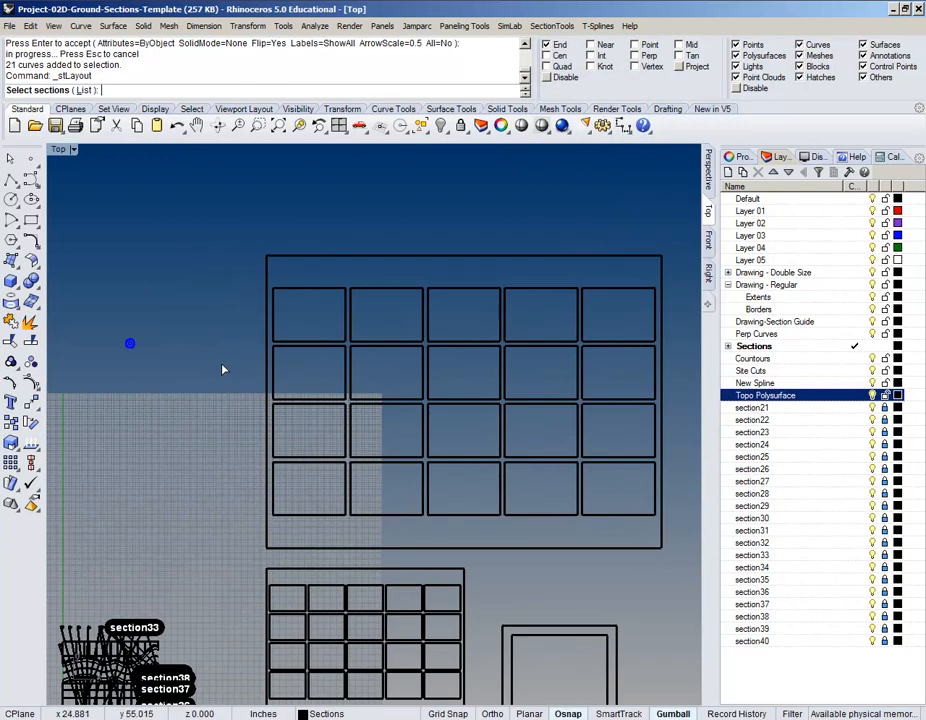
{"action": "left_click", "coordinate": [84, 90]}
{"action": "left_click", "coordinate": [452, 112]}
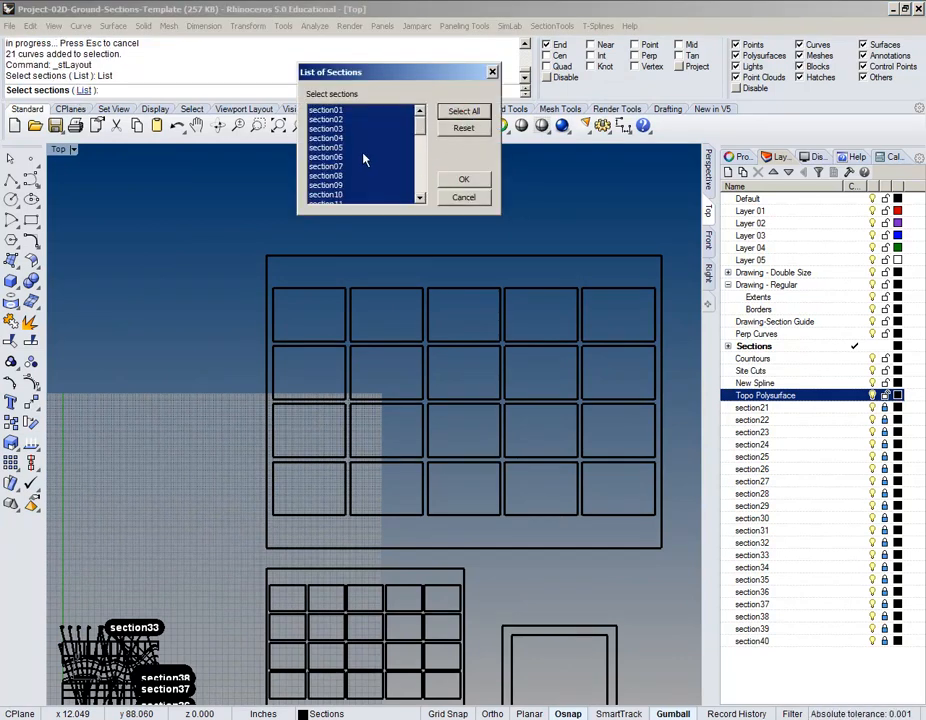
- Deselect section10 through section20 in the list of sections to lay out
{"action": "scroll", "coordinate": [367, 192], "scroll_direction": "down", "scroll_amount": 3}
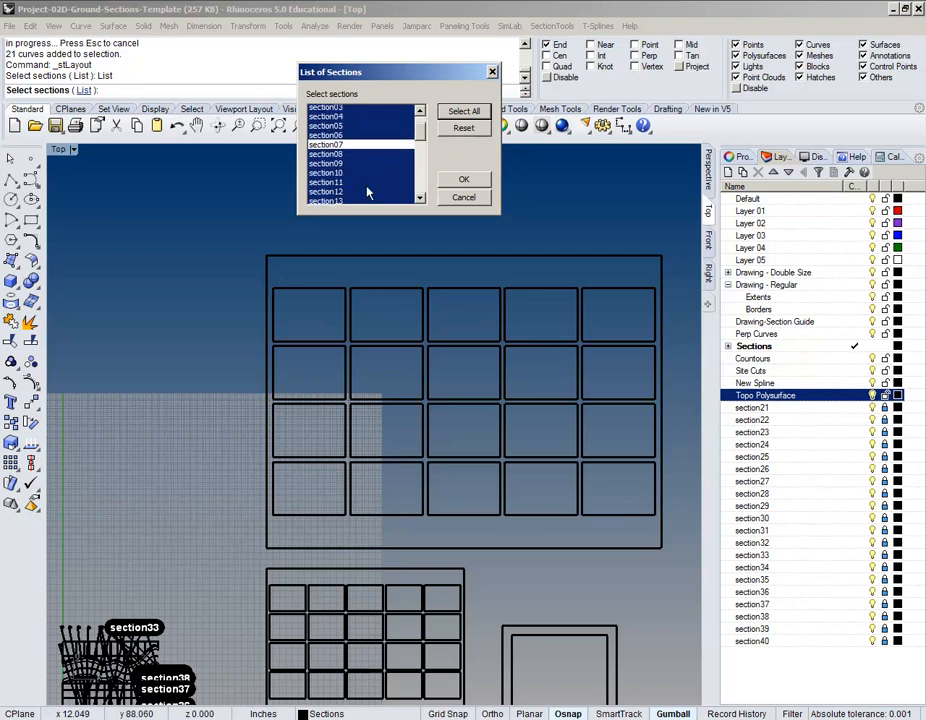
{"action": "scroll", "coordinate": [367, 192], "scroll_direction": "down", "scroll_amount": 2}
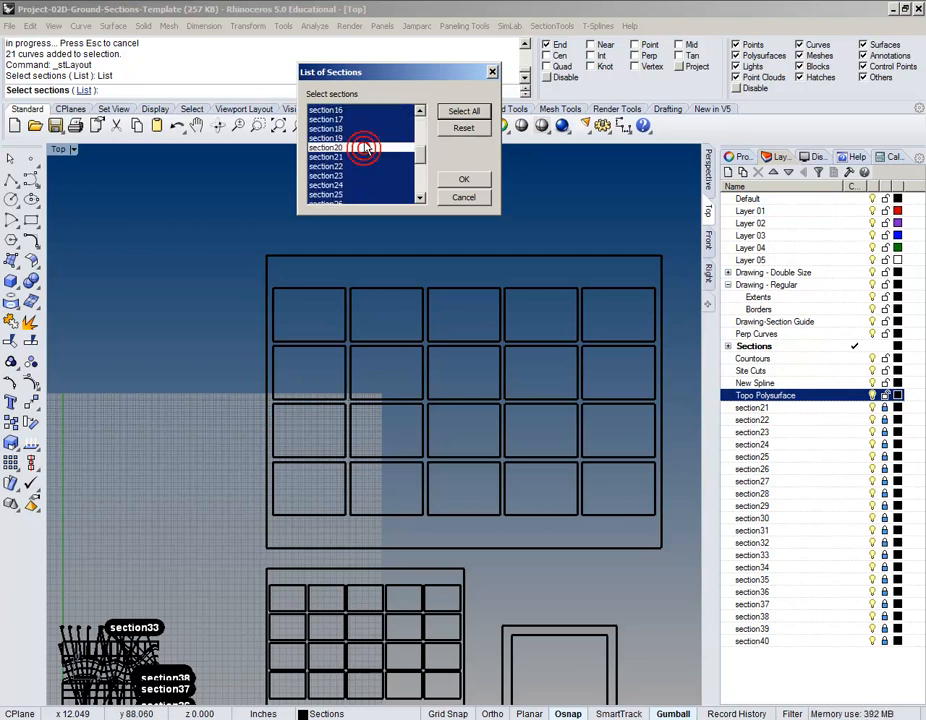
{"action": "scroll", "coordinate": [366, 141], "scroll_direction": "down", "scroll_amount": 1}
{"action": "scroll", "coordinate": [366, 145], "scroll_direction": "up", "scroll_amount": 3}
{"action": "scroll", "coordinate": [366, 148], "scroll_direction": "up", "scroll_amount": 1}
{"action": "scroll", "coordinate": [367, 183], "scroll_direction": "down", "scroll_amount": 1}
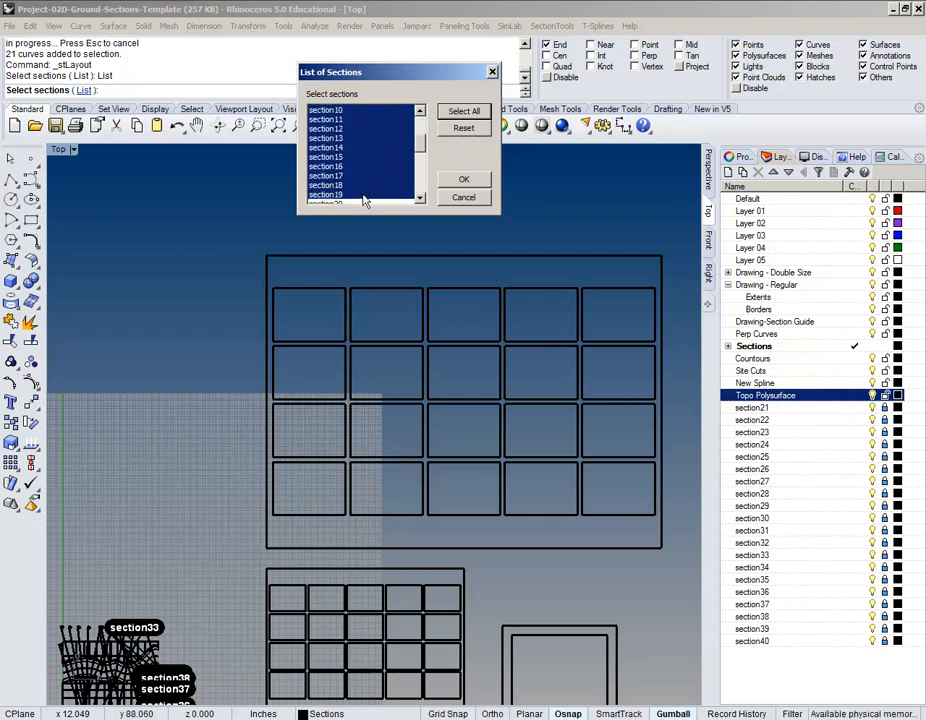
{"action": "left_click", "coordinate": [364, 190]}
{"action": "left_click", "coordinate": [364, 195]}
{"action": "left_click", "coordinate": [366, 176]}
{"action": "left_click", "coordinate": [367, 166]}
{"action": "left_click", "coordinate": [367, 157]}
{"action": "left_click", "coordinate": [368, 147]}
{"action": "left_click", "coordinate": [368, 139]}
{"action": "left_click", "coordinate": [370, 129]}
{"action": "left_click", "coordinate": [373, 119]}
{"action": "left_click", "coordinate": [373, 110]}
- Deselect section01 through section09 as well and accept the remaining sections, section21 to section40, for the layout
{"action": "scroll", "coordinate": [374, 122], "scroll_direction": "up", "scroll_amount": 3}
{"action": "left_click", "coordinate": [366, 173]}
{"action": "left_click", "coordinate": [364, 177]}
{"action": "left_click", "coordinate": [366, 173]}
{"action": "left_click", "coordinate": [368, 188]}
{"action": "left_click", "coordinate": [368, 157]}
{"action": "left_click", "coordinate": [369, 148]}
{"action": "left_click", "coordinate": [371, 129]}
{"action": "left_click", "coordinate": [372, 119]}
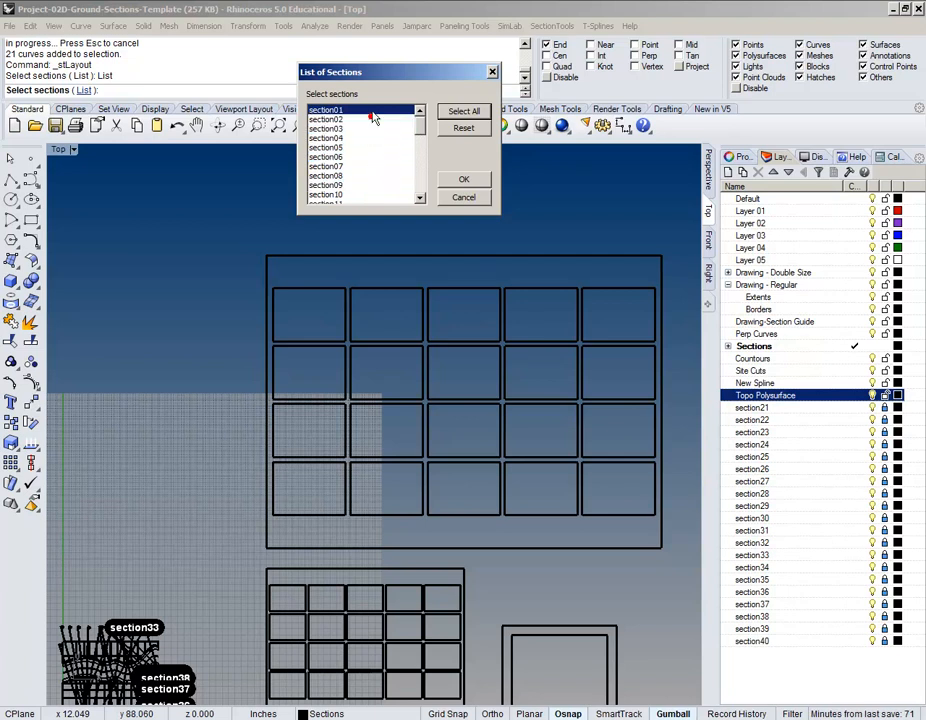
{"action": "left_click", "coordinate": [373, 110]}
{"action": "scroll", "coordinate": [373, 134], "scroll_direction": "down", "scroll_amount": 1}
{"action": "scroll", "coordinate": [373, 141], "scroll_direction": "down", "scroll_amount": 8}
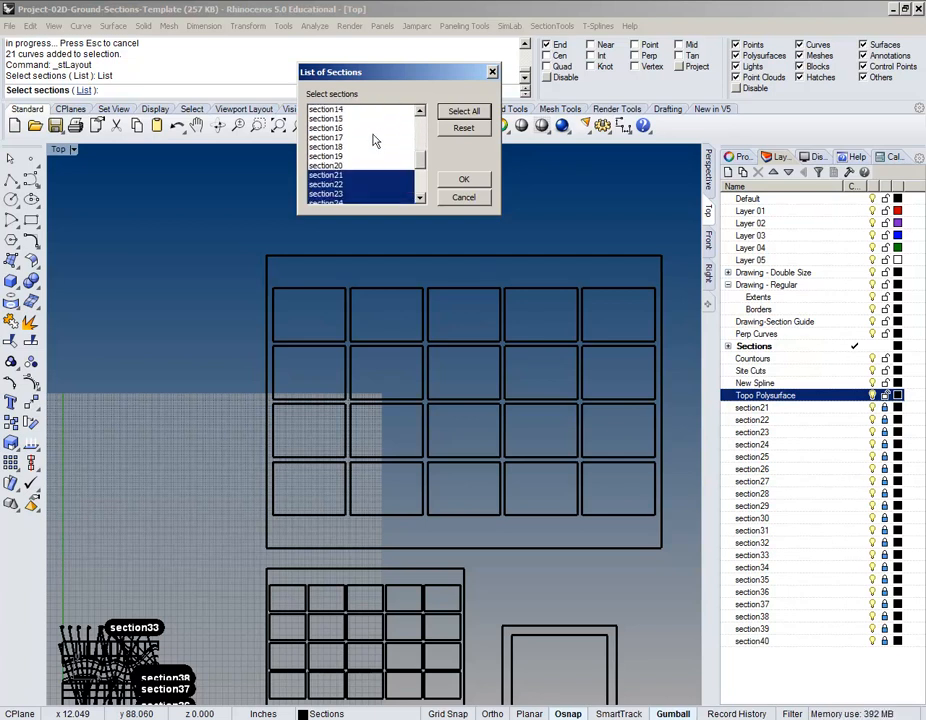
{"action": "scroll", "coordinate": [373, 141], "scroll_direction": "up", "scroll_amount": 5}
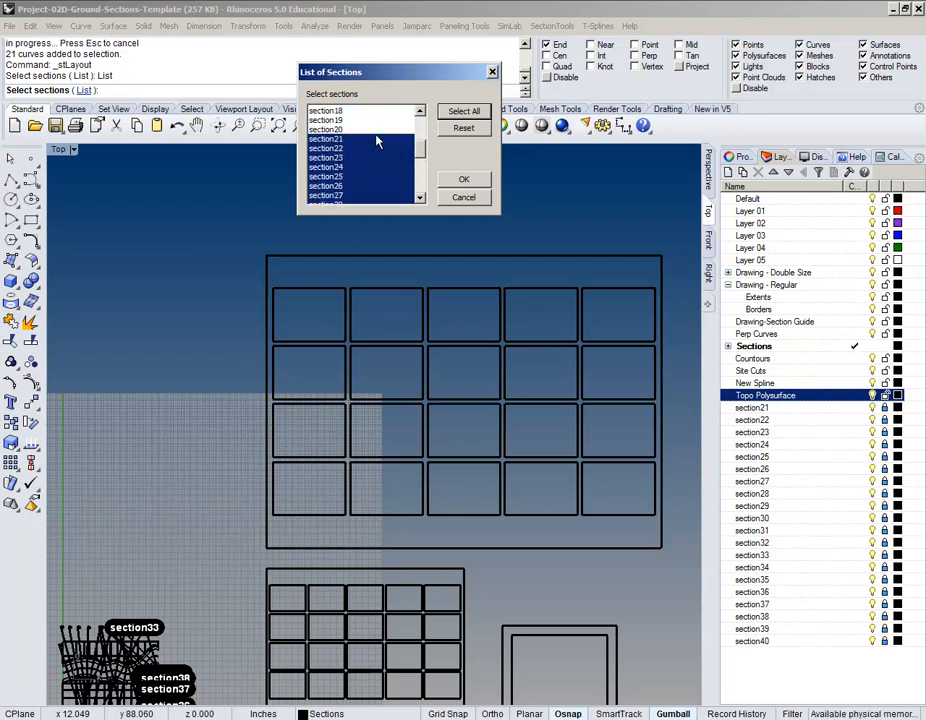
{"action": "left_click", "coordinate": [462, 181]}
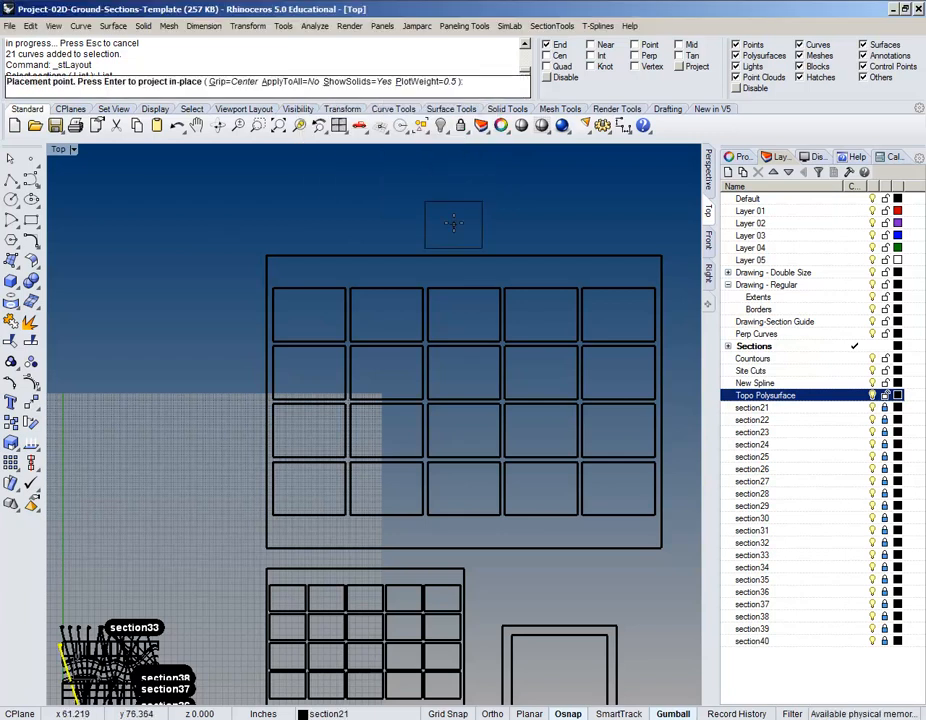
- Place the section21 layout at the centre of the large grid's first top-row cell, using Mid and Int snaps with SmartTrack
{"action": "right_click_drag", "start_coordinate": [451, 226], "coordinate": [438, 294]}
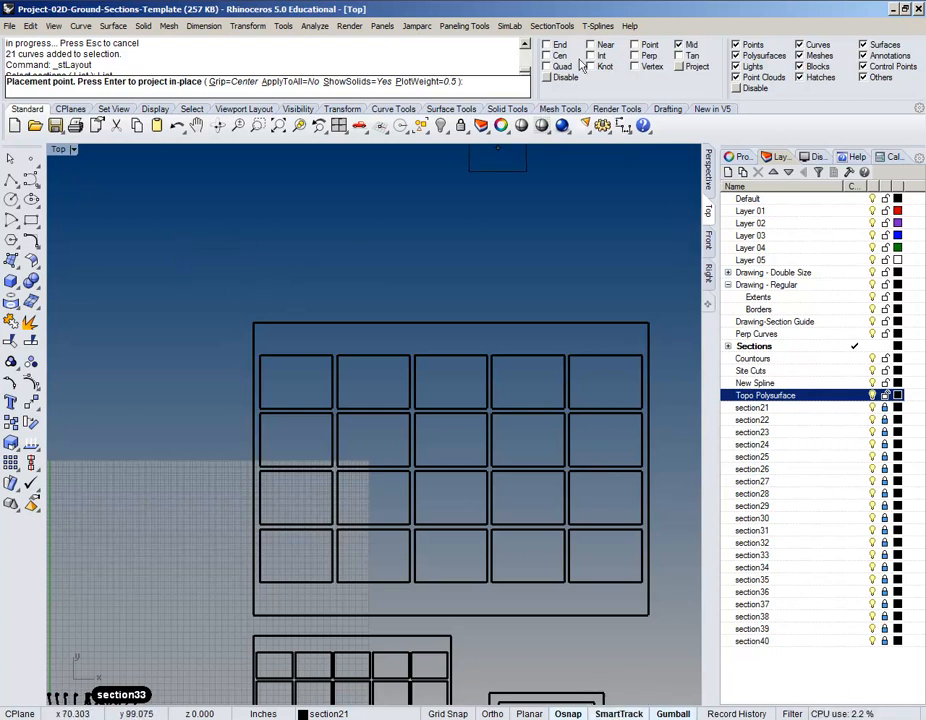
{"action": "scroll", "coordinate": [306, 383], "scroll_direction": "up", "scroll_amount": 3}
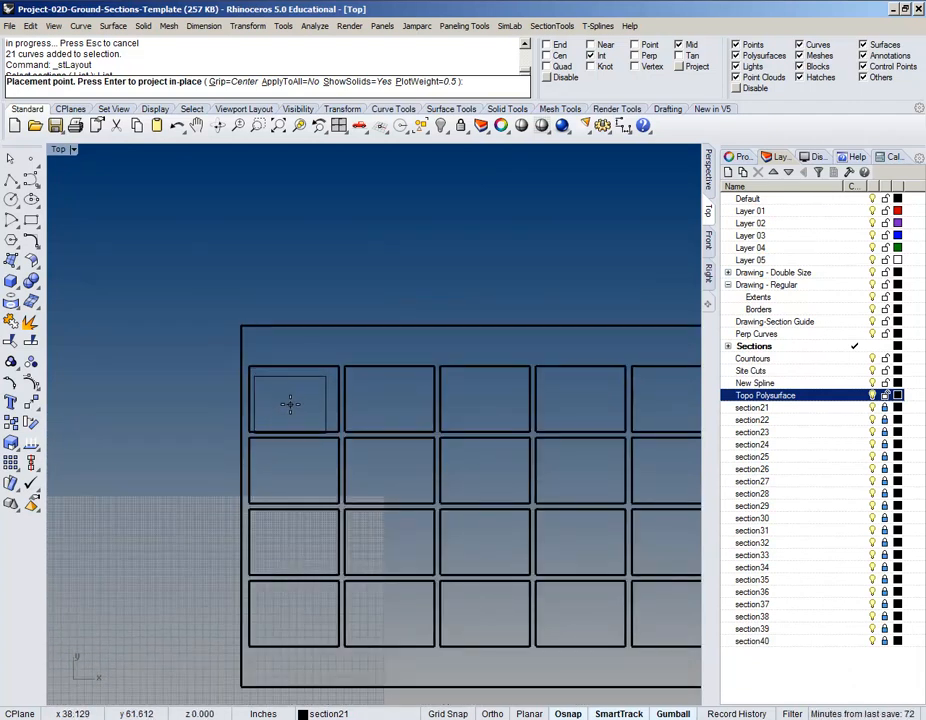
{"action": "right_click_drag", "start_coordinate": [376, 430], "coordinate": [302, 364]}
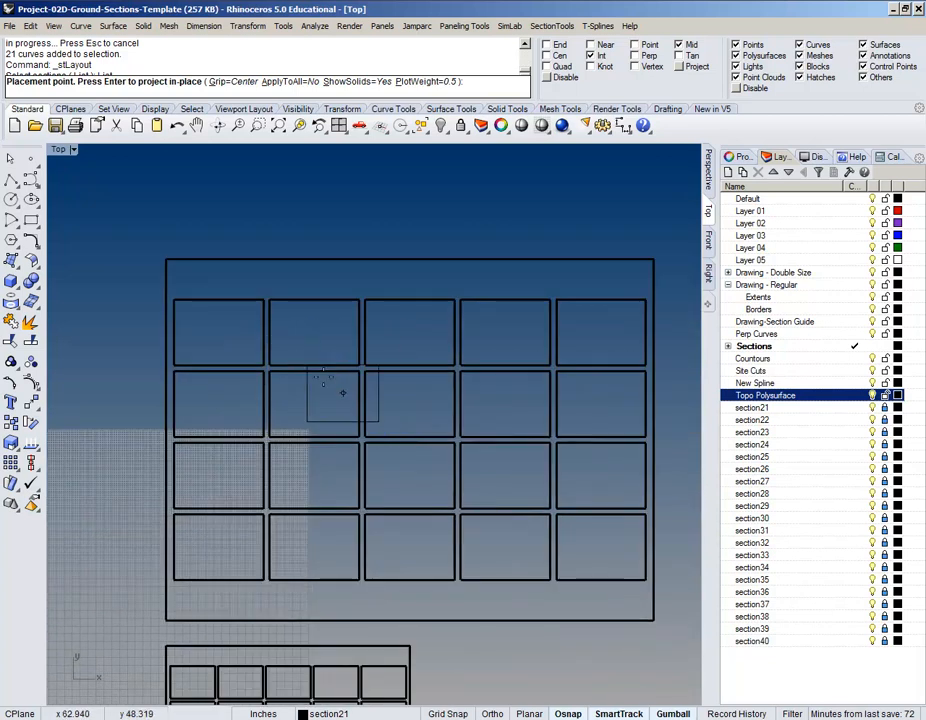
{"action": "scroll", "coordinate": [200, 350], "scroll_direction": "up", "scroll_amount": 3}
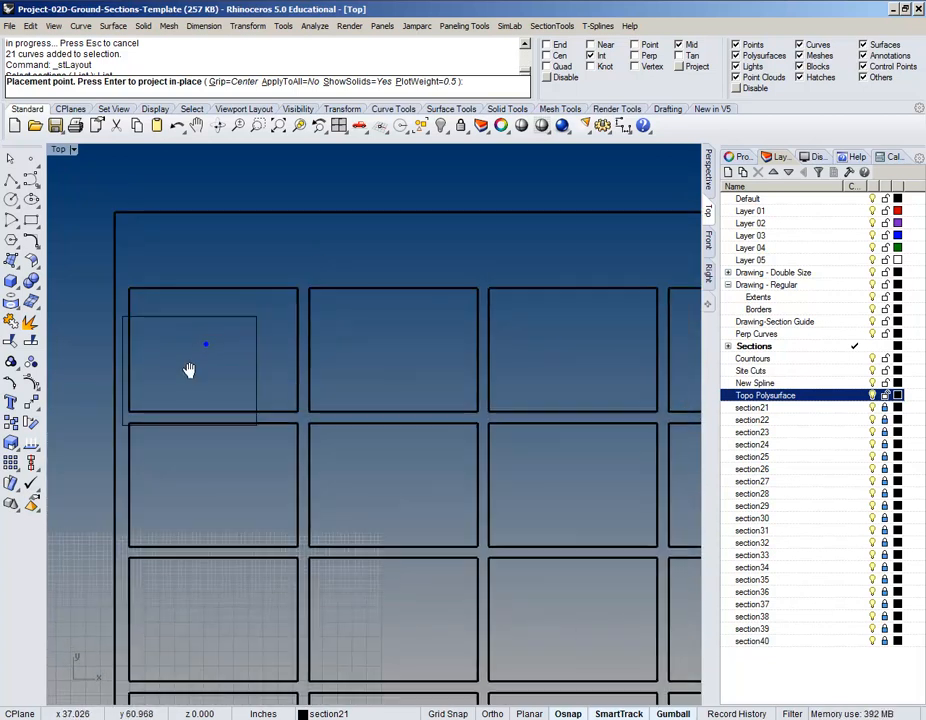
{"action": "scroll", "coordinate": [220, 350], "scroll_direction": "down", "scroll_amount": 2}
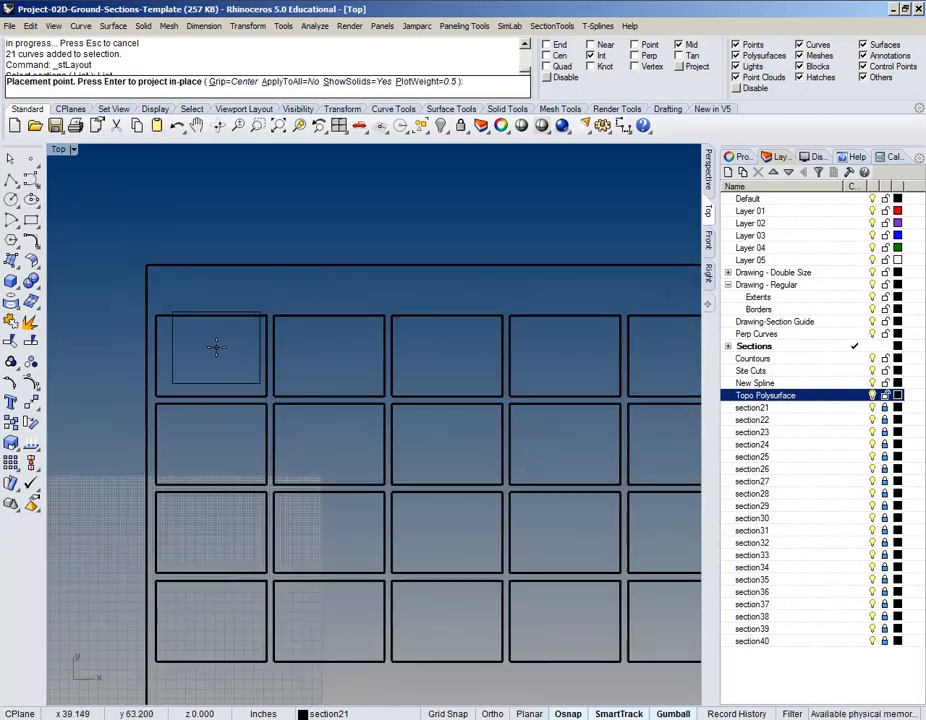
{"action": "scroll", "coordinate": [216, 347], "scroll_direction": "down", "scroll_amount": 1}
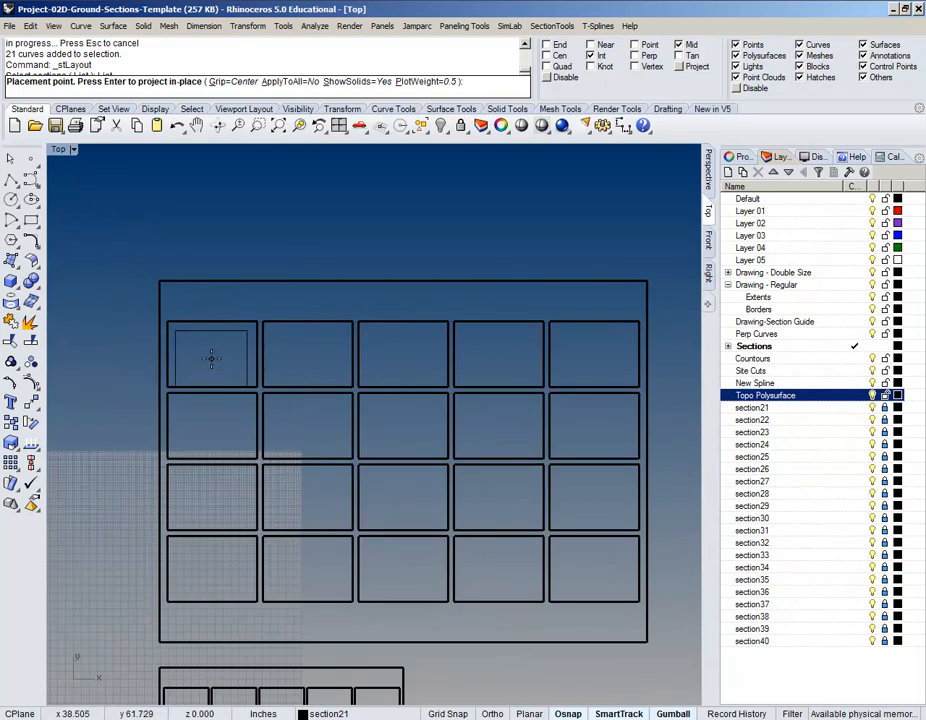
{"action": "scroll", "coordinate": [212, 358], "scroll_direction": "up", "scroll_amount": 2}
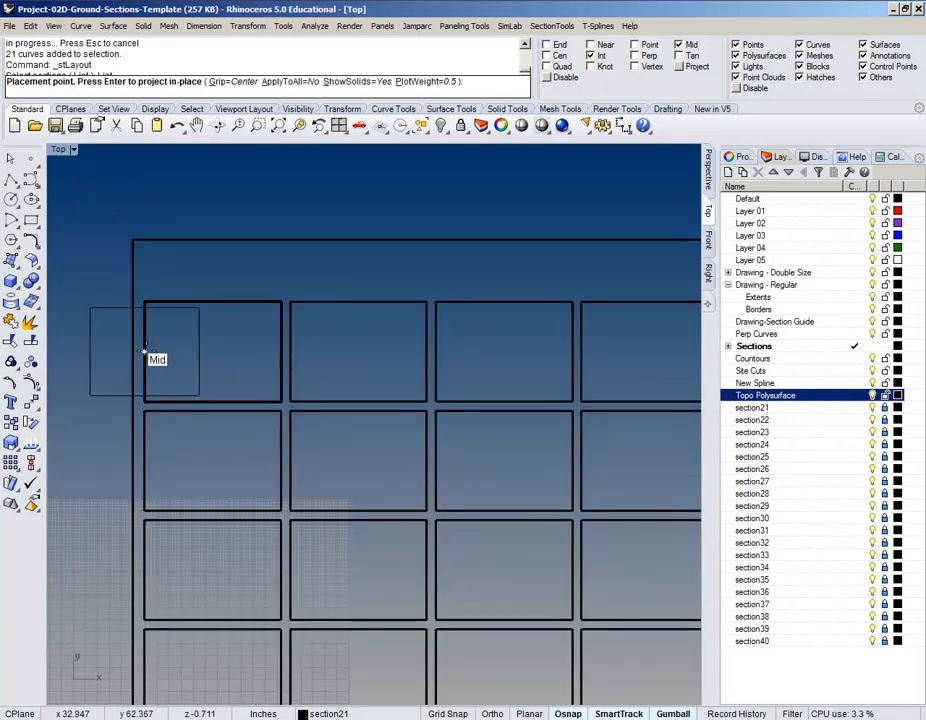
{"action": "left_click", "coordinate": [212, 352]}
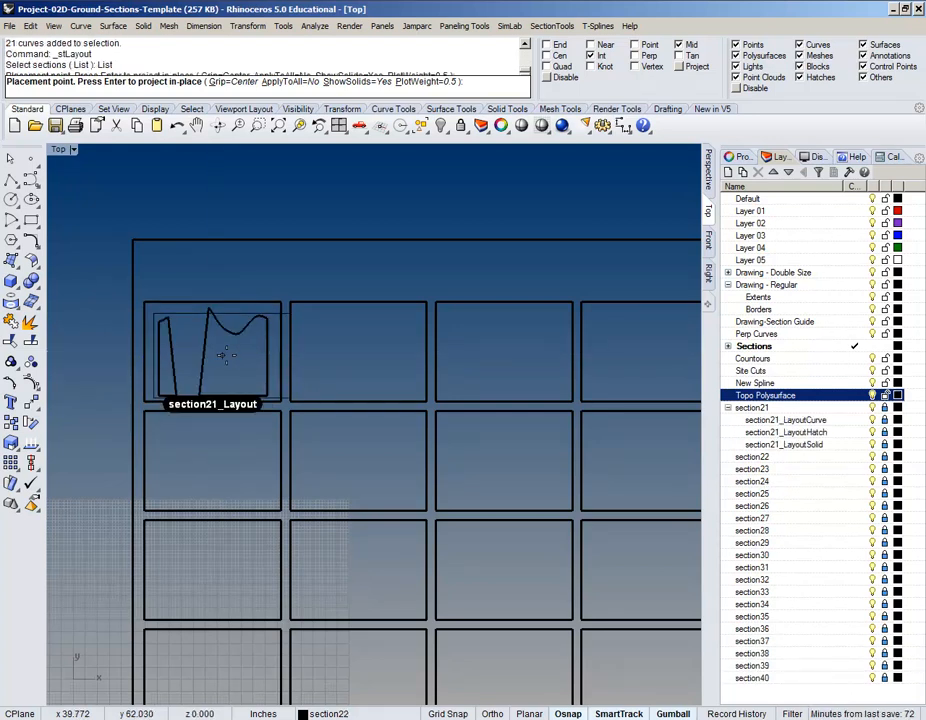
- Place the section22 to section25 layouts at the centres of the remaining four cells in the grid's top row
{"action": "left_click", "coordinate": [360, 352]}
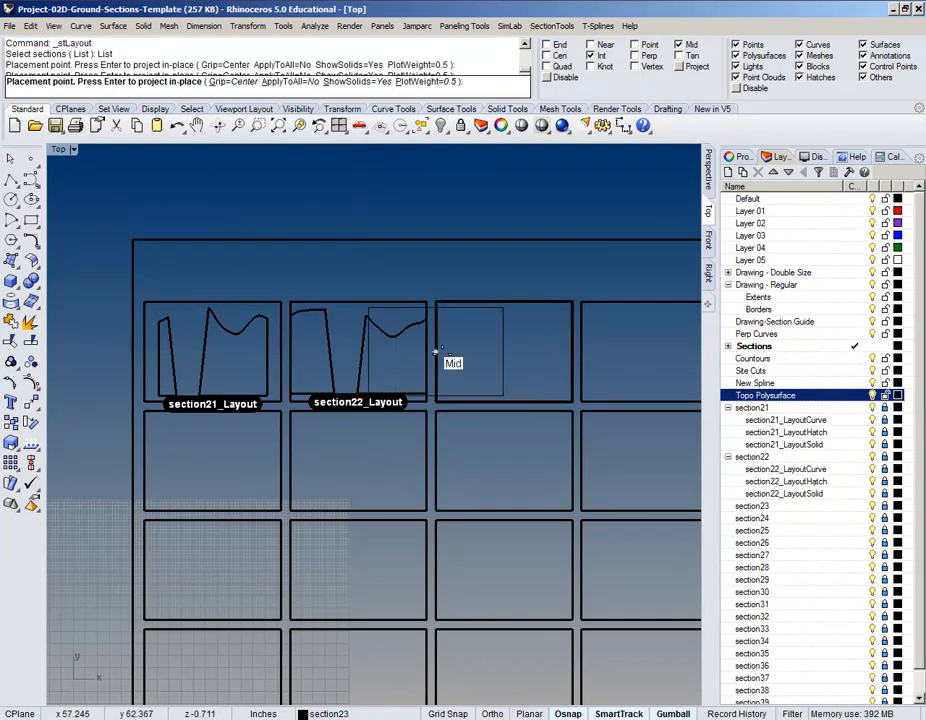
{"action": "left_click", "coordinate": [507, 358]}
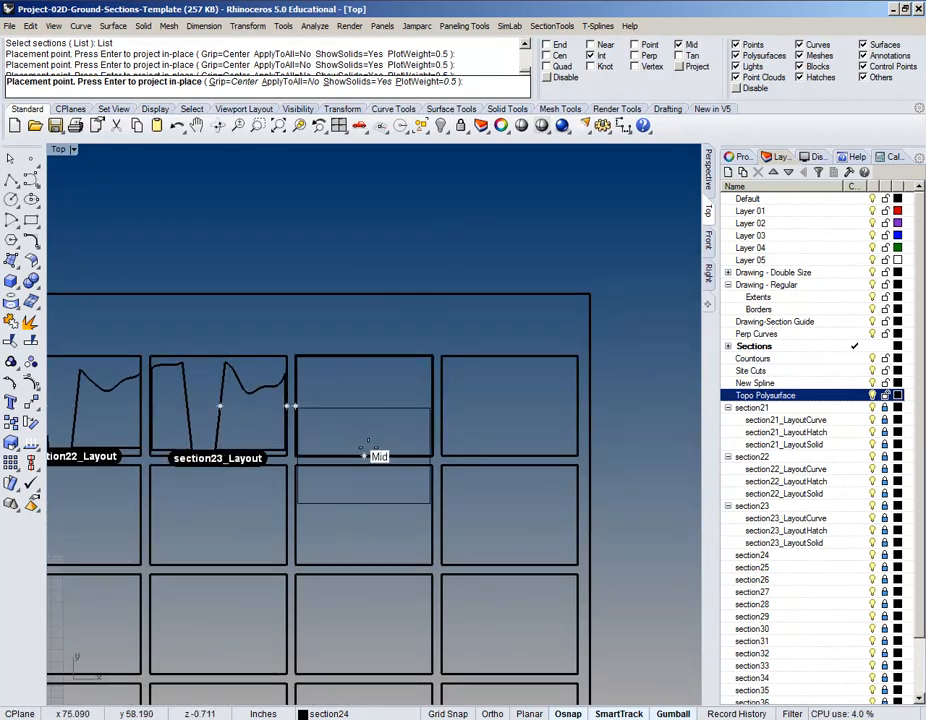
{"action": "left_click", "coordinate": [368, 407]}
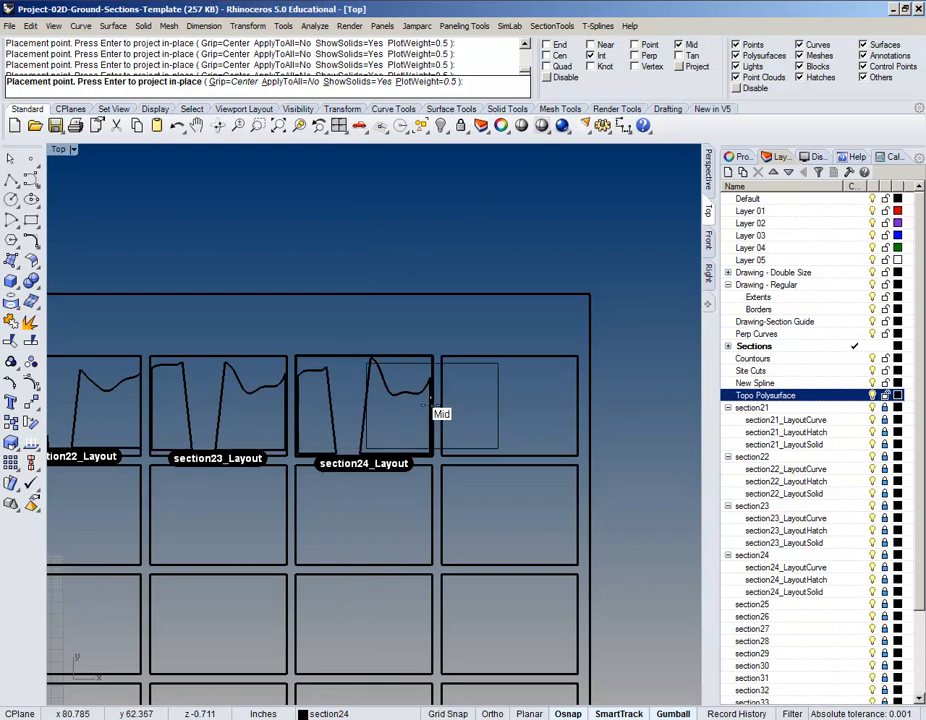
{"action": "left_click", "coordinate": [513, 411]}
- Place the section26 to section30 layouts in order at the centres of the five cells in the grid's second row
{"action": "scroll", "coordinate": [513, 412], "scroll_direction": "down", "scroll_amount": 4}
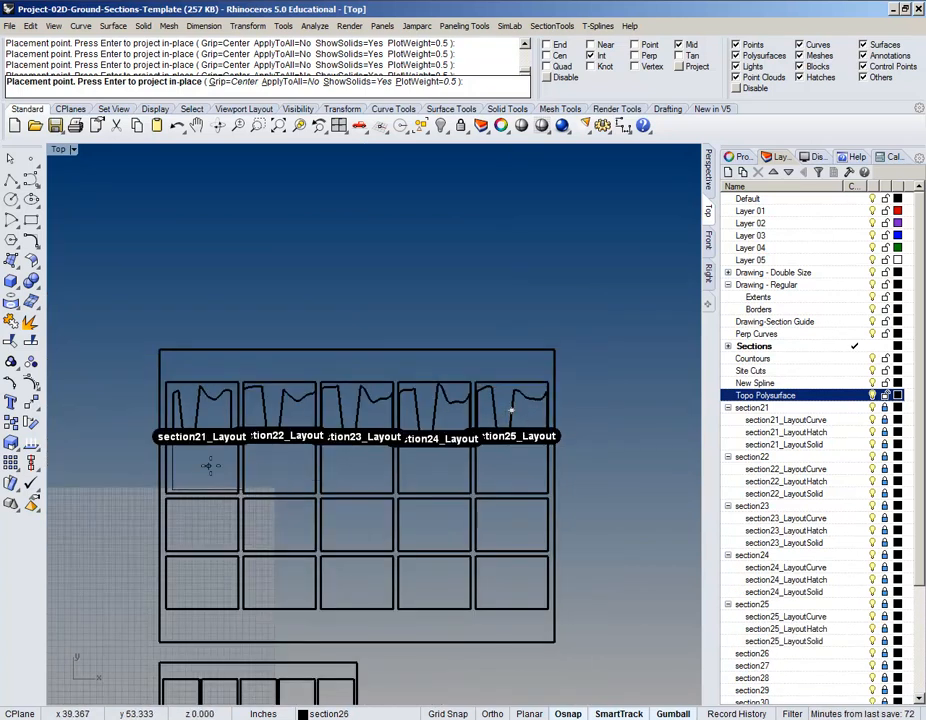
{"action": "scroll", "coordinate": [200, 461], "scroll_direction": "up", "scroll_amount": 6}
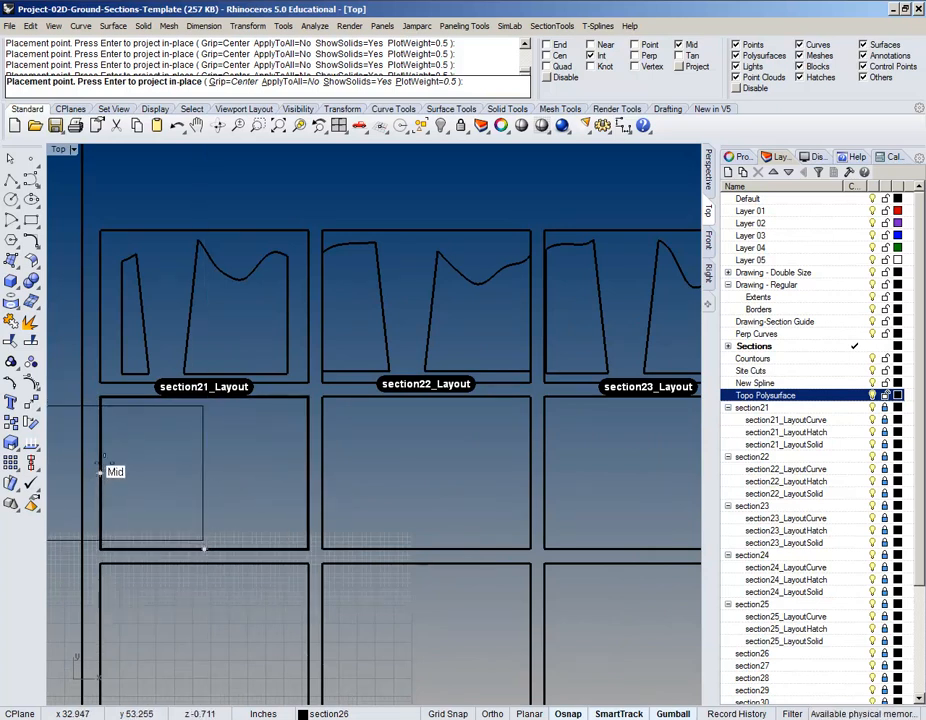
{"action": "left_click", "coordinate": [200, 478]}
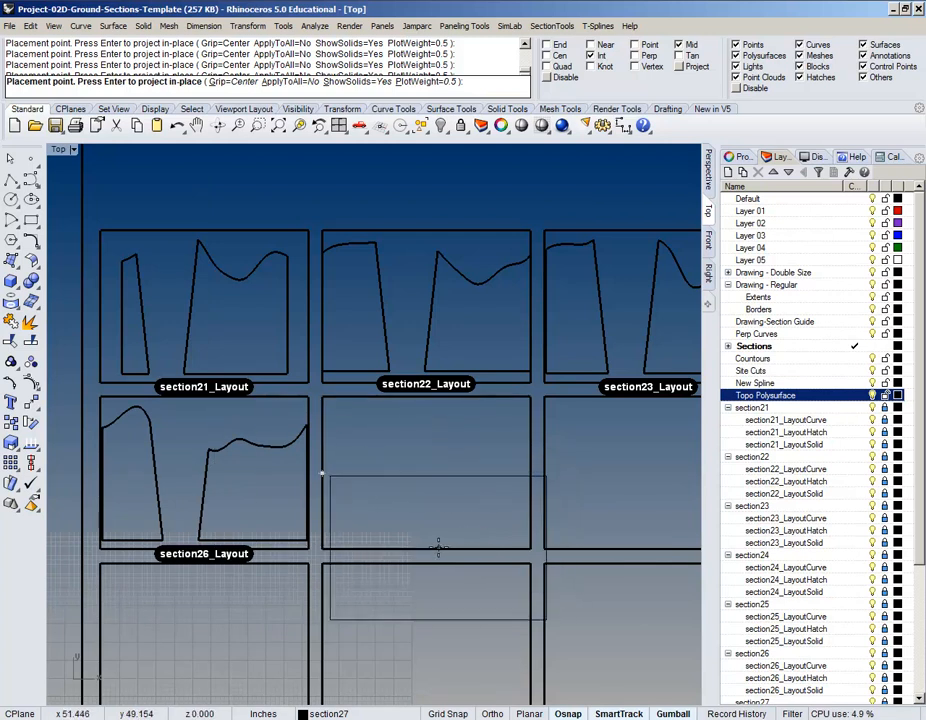
{"action": "left_click", "coordinate": [424, 472]}
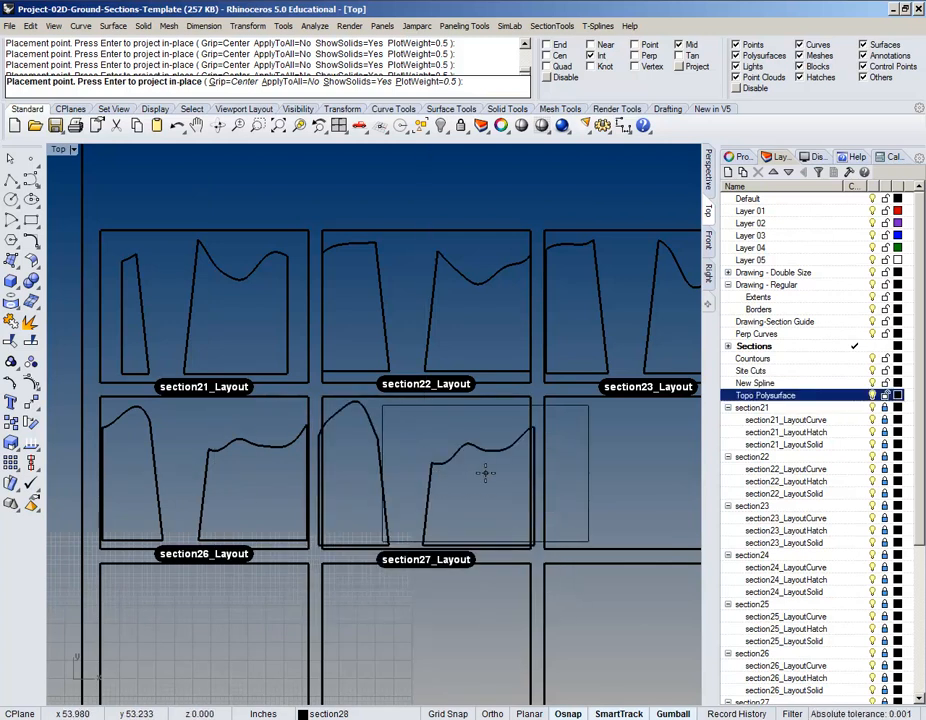
{"action": "right_click_drag", "start_coordinate": [485, 473], "coordinate": [310, 465]}
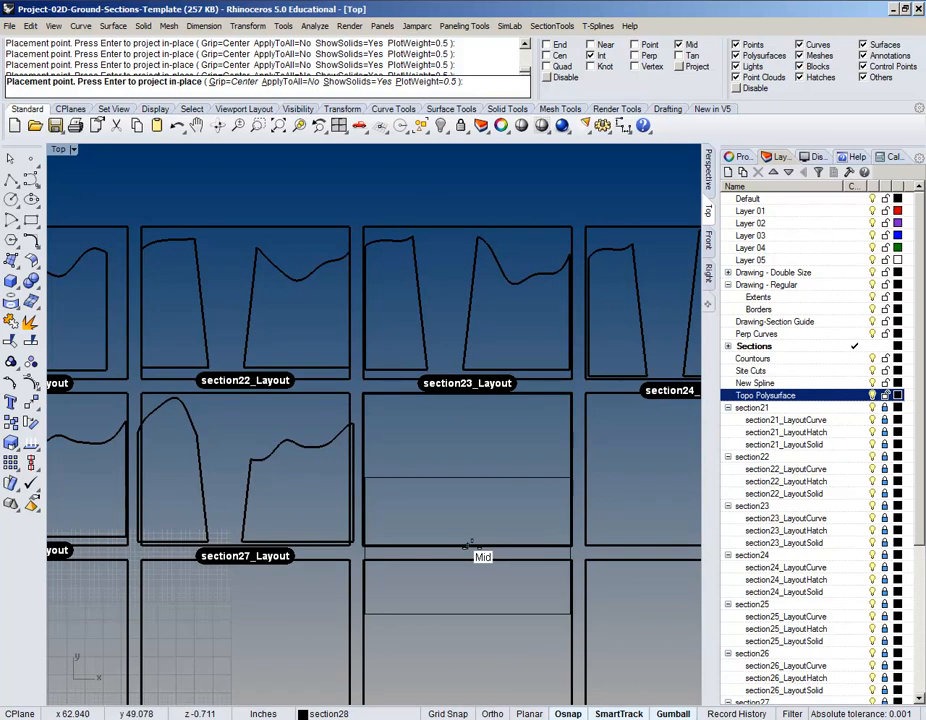
{"action": "left_click", "coordinate": [467, 469]}
{"action": "right_click_drag", "start_coordinate": [518, 487], "coordinate": [268, 511]}
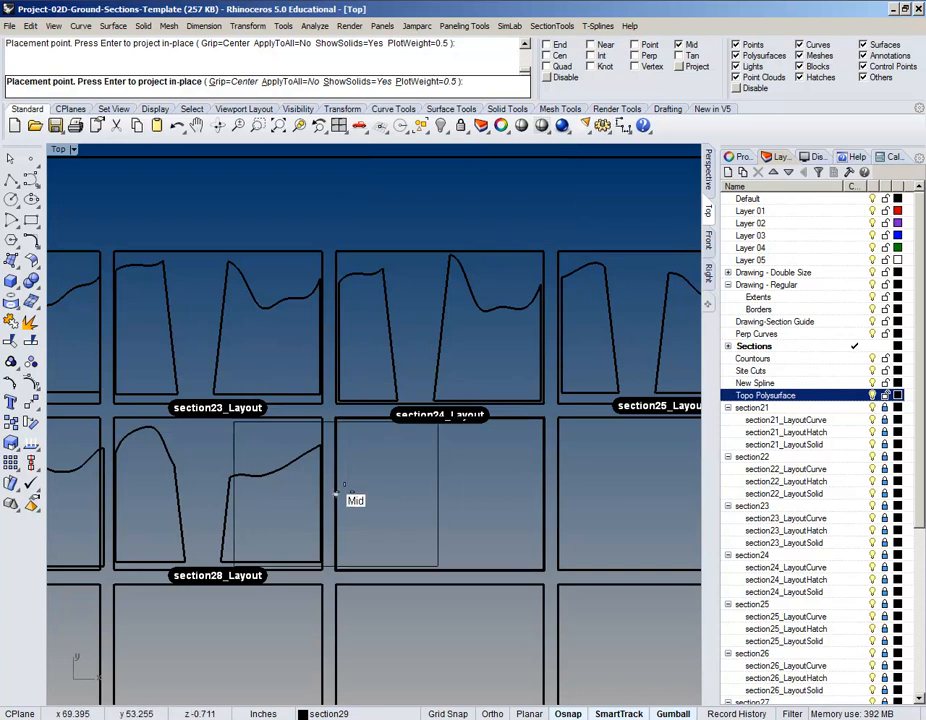
{"action": "left_click", "coordinate": [440, 494]}
{"action": "right_click_drag", "start_coordinate": [469, 494], "coordinate": [294, 494]}
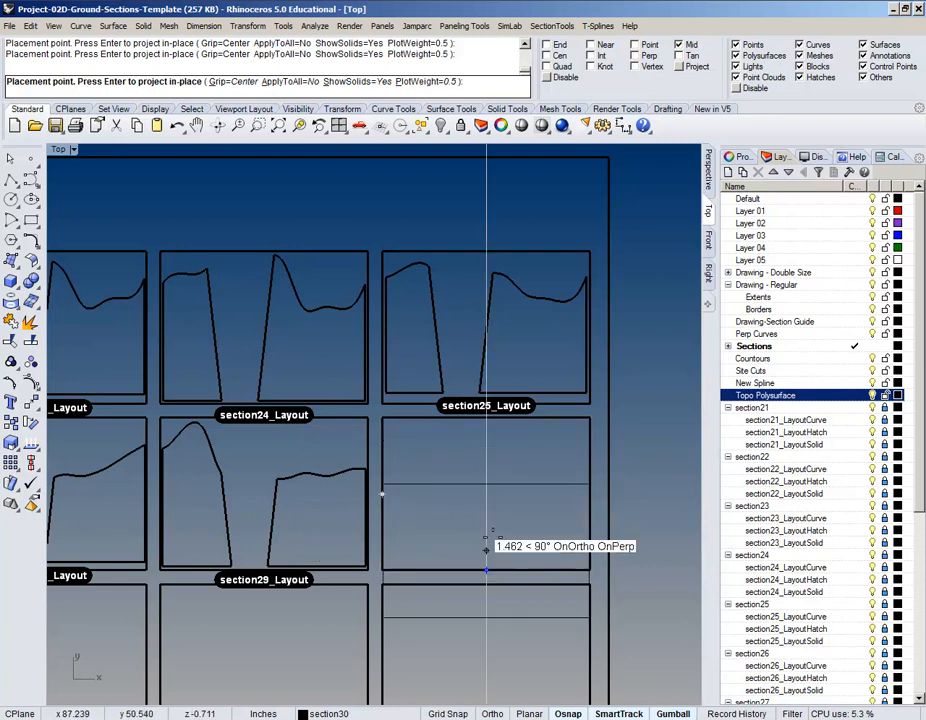
{"action": "left_click", "coordinate": [486, 494]}
- Place the section31, section32 and section33 layouts at the centres of the first three cells in the grid's third row
{"action": "scroll", "coordinate": [486, 494], "scroll_direction": "down", "scroll_amount": 5}
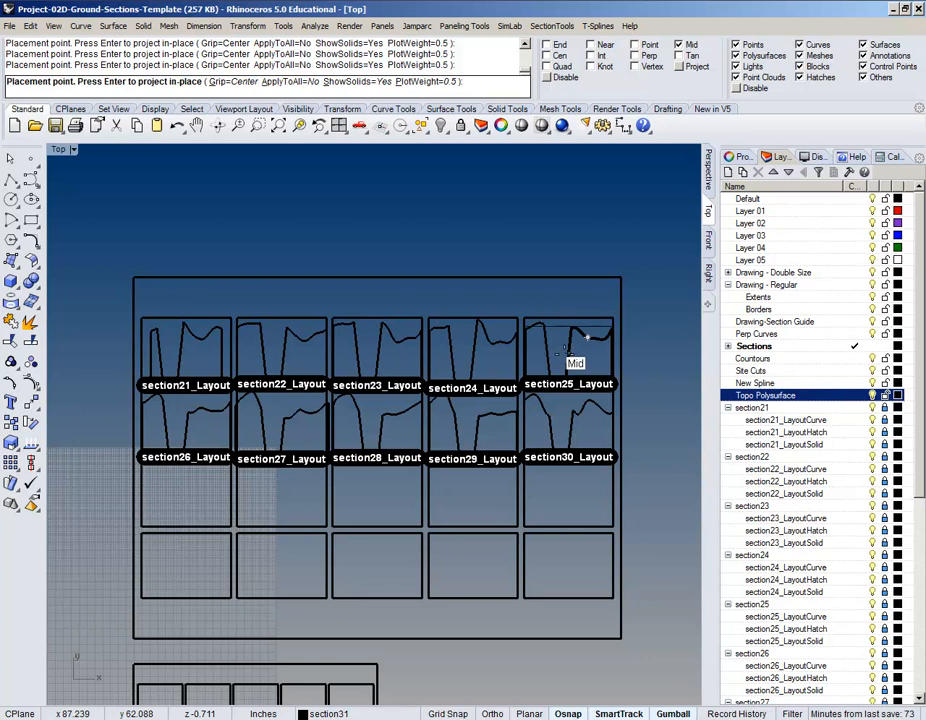
{"action": "scroll", "coordinate": [170, 498], "scroll_direction": "up", "scroll_amount": 3}
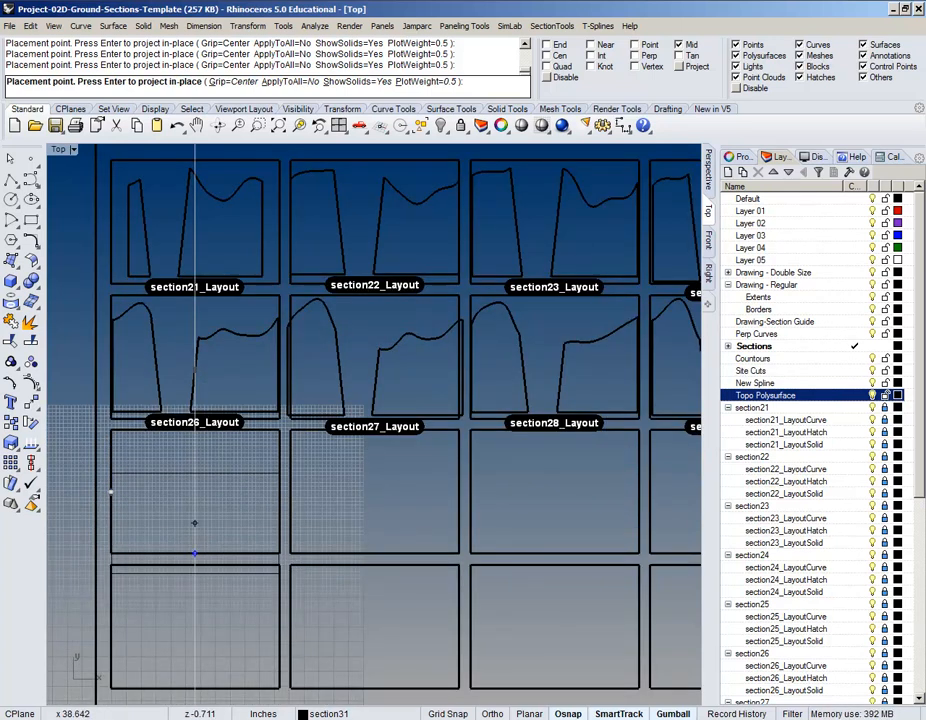
{"action": "left_click", "coordinate": [195, 492]}
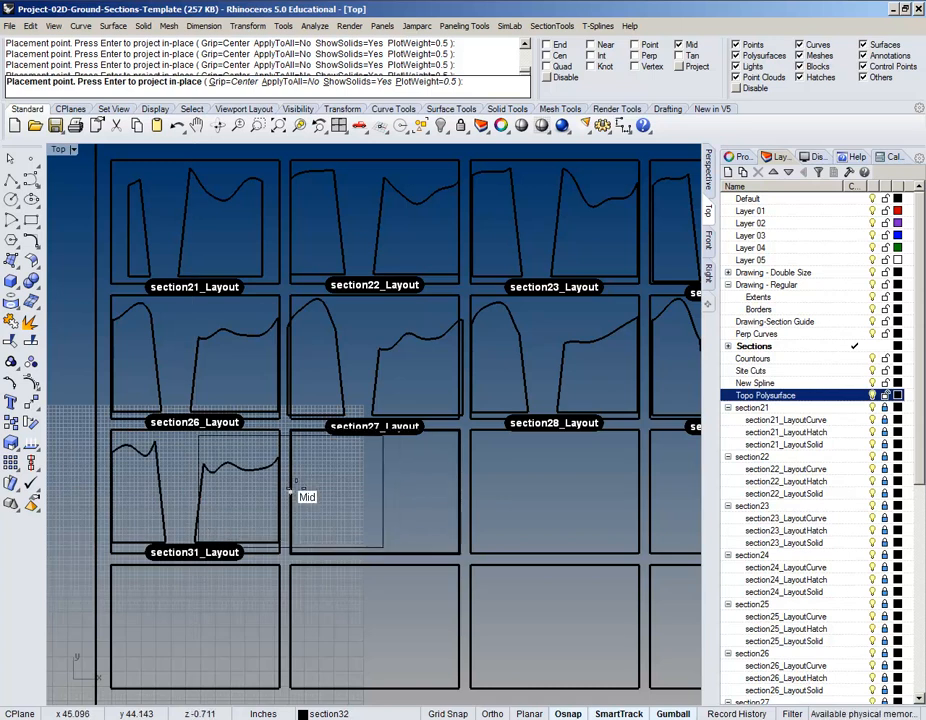
{"action": "left_click", "coordinate": [375, 492]}
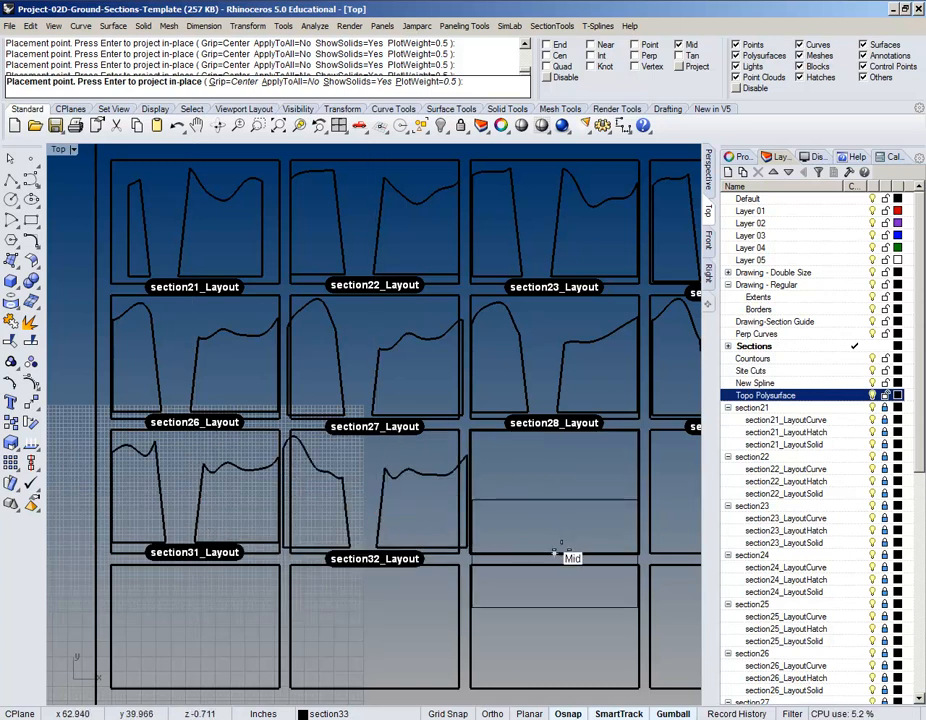
{"action": "scroll", "coordinate": [554, 497], "scroll_direction": "up", "scroll_amount": 3}
{"action": "right_click_drag", "start_coordinate": [554, 497], "coordinate": [370, 470]}
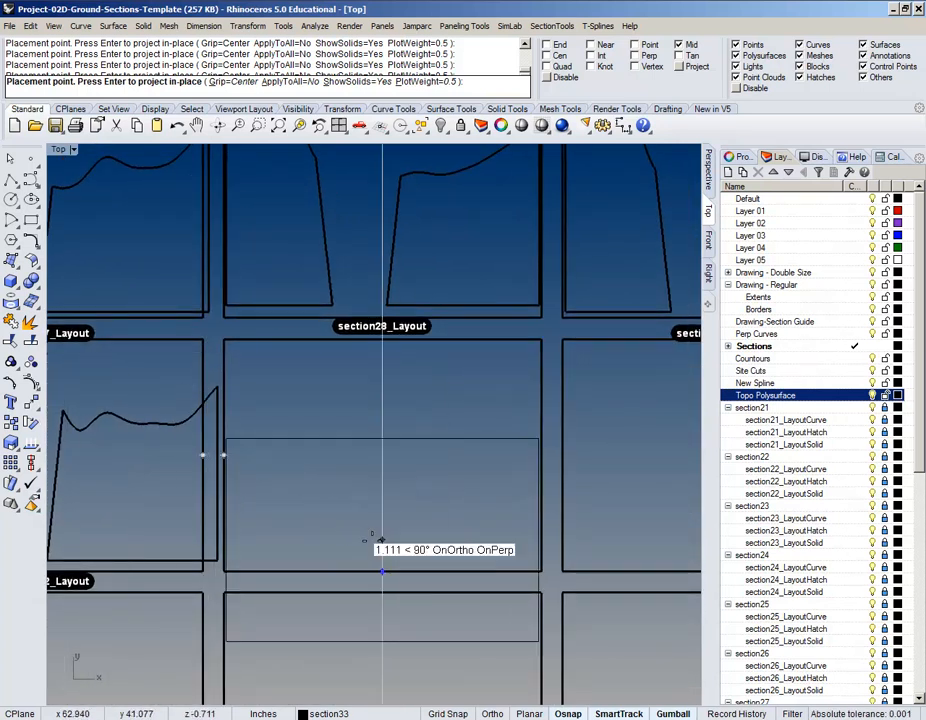
{"action": "left_click", "coordinate": [378, 462]}
- Place the section34 and section35 layouts in the last two cells of the grid's third row
{"action": "scroll", "coordinate": [351, 438], "scroll_direction": "up", "scroll_amount": 1}
{"action": "scroll", "coordinate": [345, 440], "scroll_direction": "down", "scroll_amount": 3}
{"action": "scroll", "coordinate": [315, 429], "scroll_direction": "up", "scroll_amount": 4}
{"action": "scroll", "coordinate": [315, 429], "scroll_direction": "down", "scroll_amount": 4}
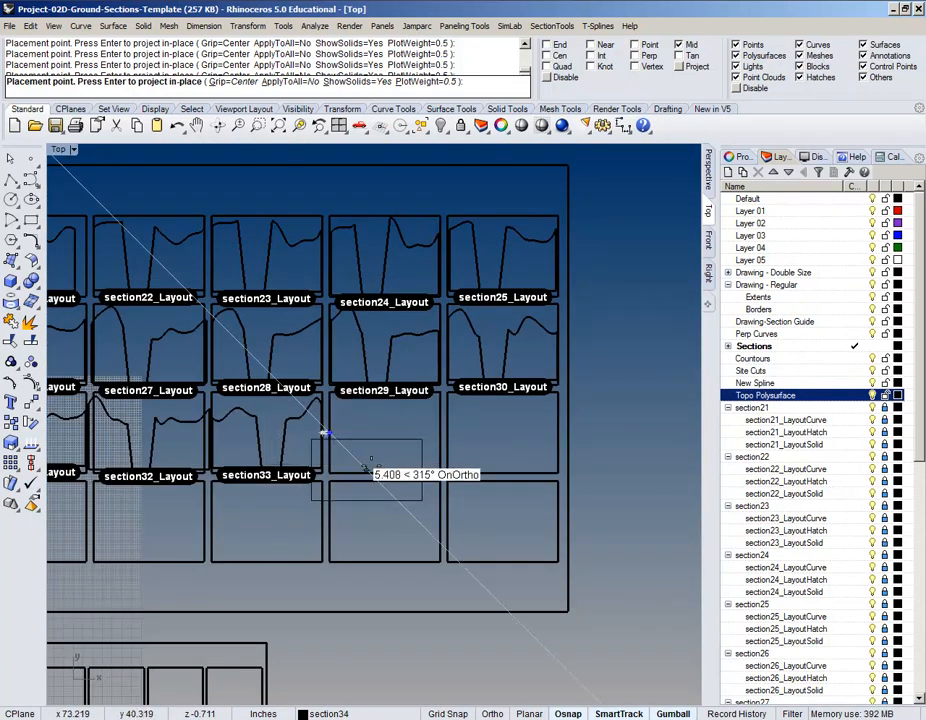
{"action": "left_click", "coordinate": [390, 446]}
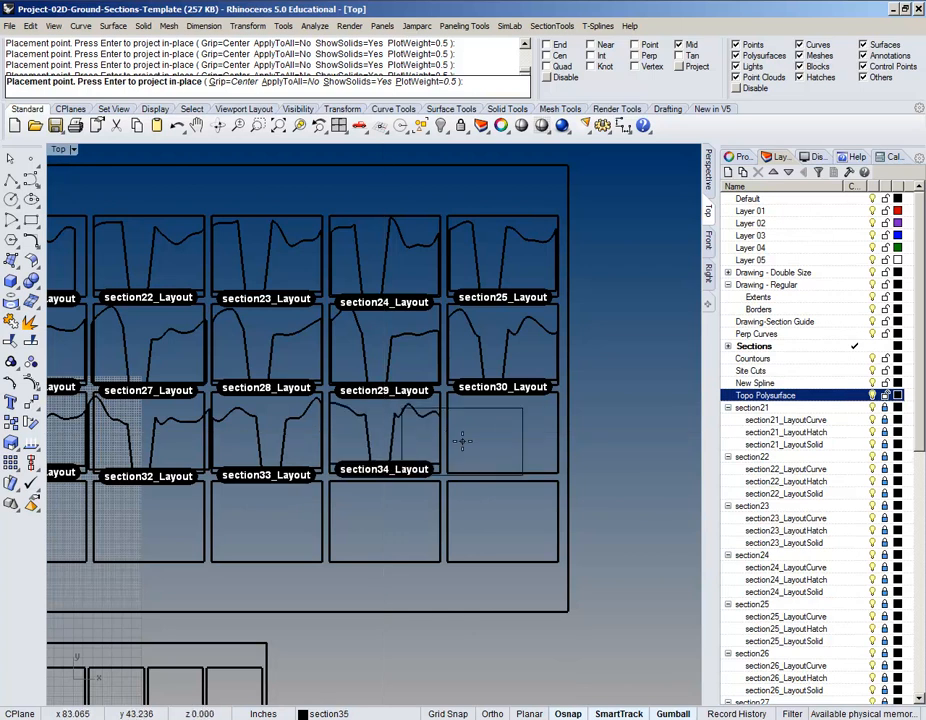
{"action": "scroll", "coordinate": [445, 435], "scroll_direction": "up", "scroll_amount": 3}
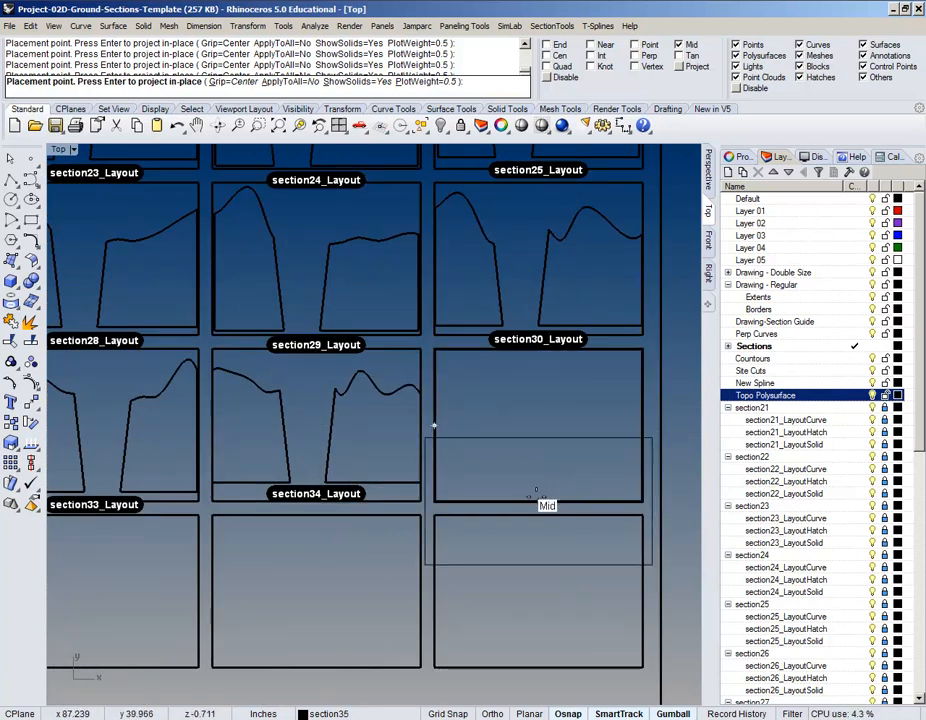
{"action": "left_click", "coordinate": [535, 435]}
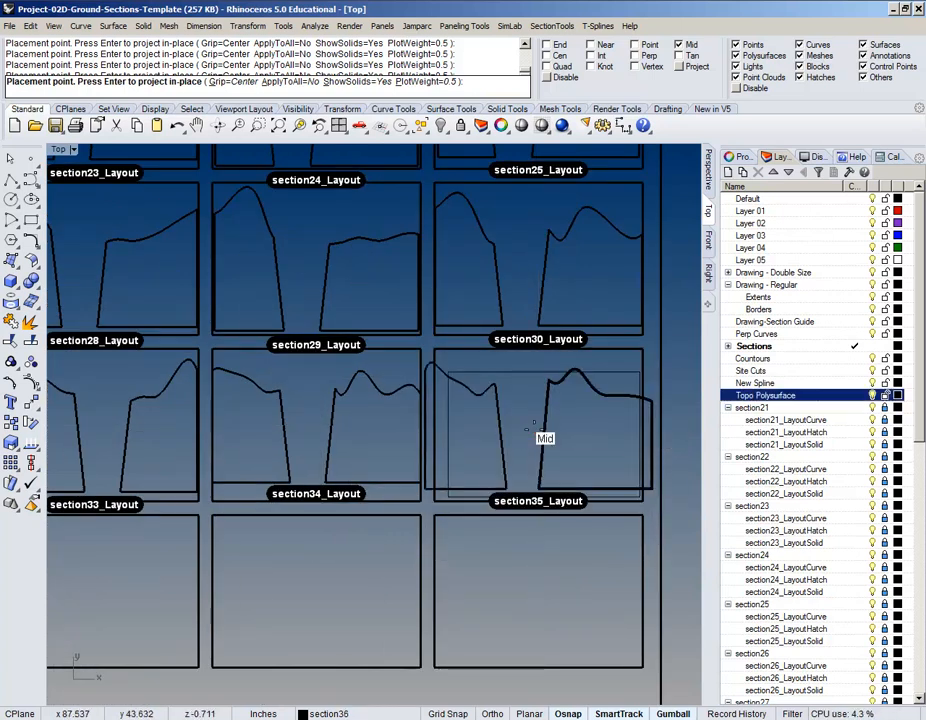
- Place the section36 and section37 layouts at the centres of the first two cells in the grid's fourth row
{"action": "scroll", "coordinate": [510, 440], "scroll_direction": "down", "scroll_amount": 3}
{"action": "scroll", "coordinate": [115, 500], "scroll_direction": "up", "scroll_amount": 3}
{"action": "right_click_drag", "start_coordinate": [104, 502], "coordinate": [187, 480]}
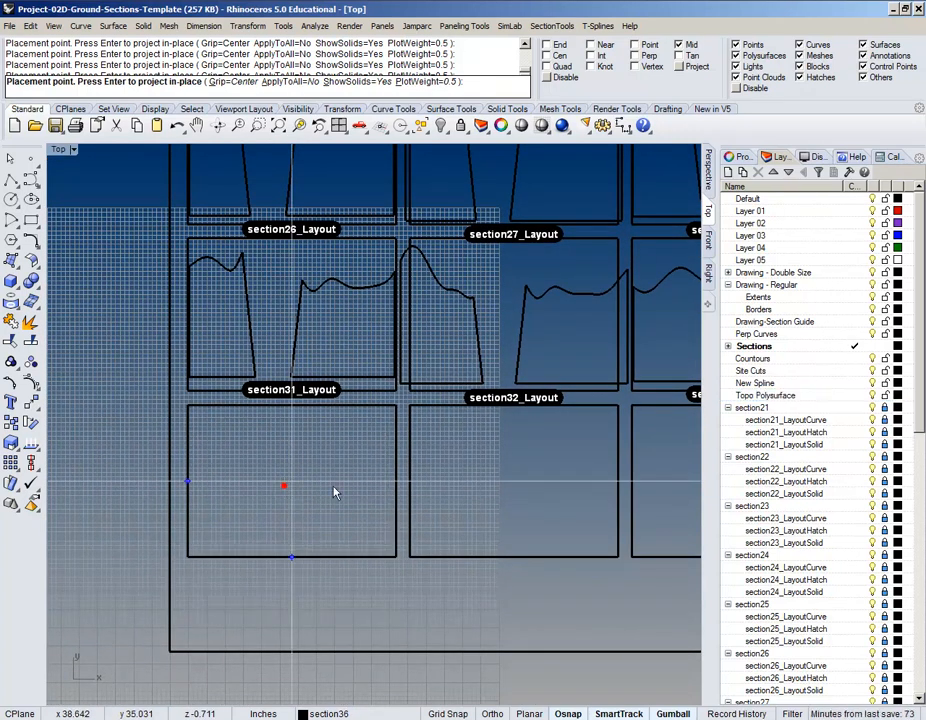
{"action": "left_click", "coordinate": [288, 486]}
{"action": "scroll", "coordinate": [581, 353], "scroll_direction": "up", "scroll_amount": 4}
{"action": "scroll", "coordinate": [415, 480], "scroll_direction": "down", "scroll_amount": 2}
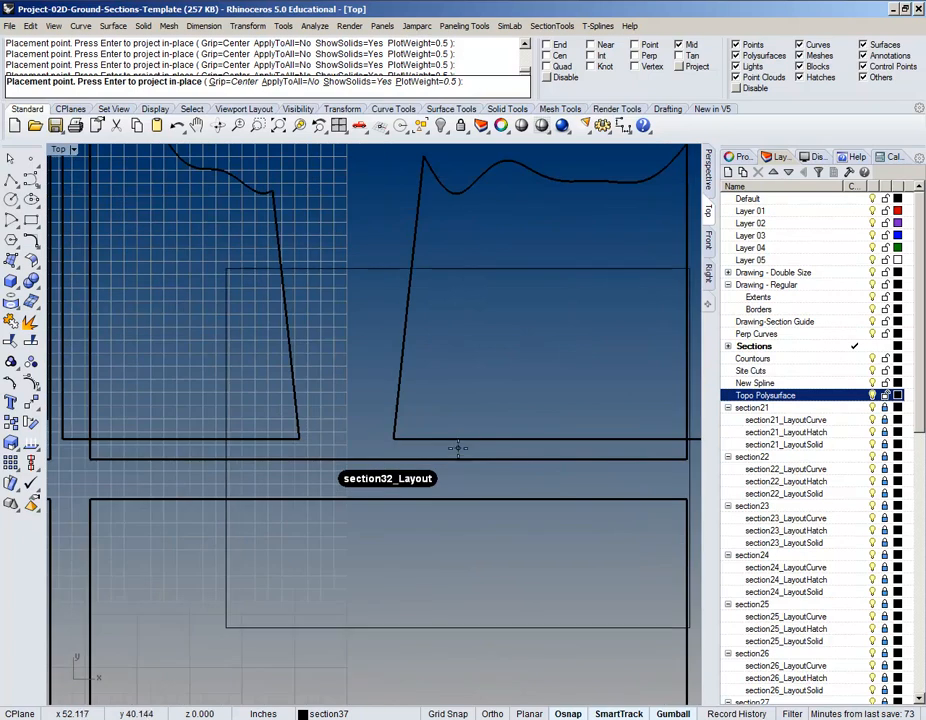
{"action": "scroll", "coordinate": [188, 449], "scroll_direction": "down", "scroll_amount": 3}
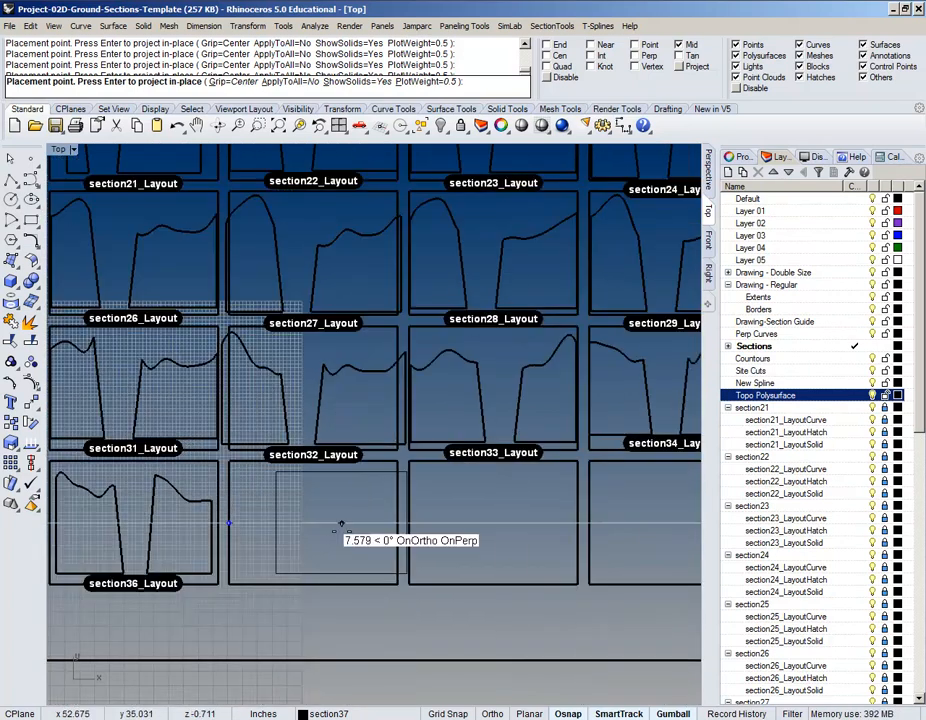
{"action": "left_click", "coordinate": [310, 522]}
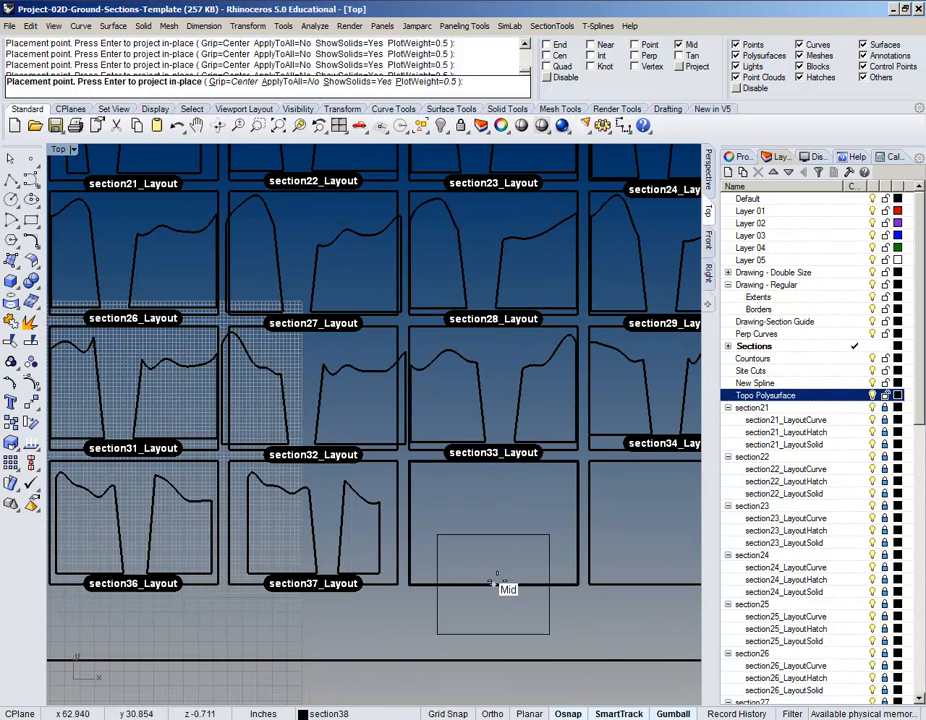
- Place the section38, section39 and section40 layouts at the centres of the last three cells in the grid's fourth row
{"action": "left_click", "coordinate": [495, 523]}
{"action": "right_click_drag", "start_coordinate": [517, 525], "coordinate": [266, 533]}
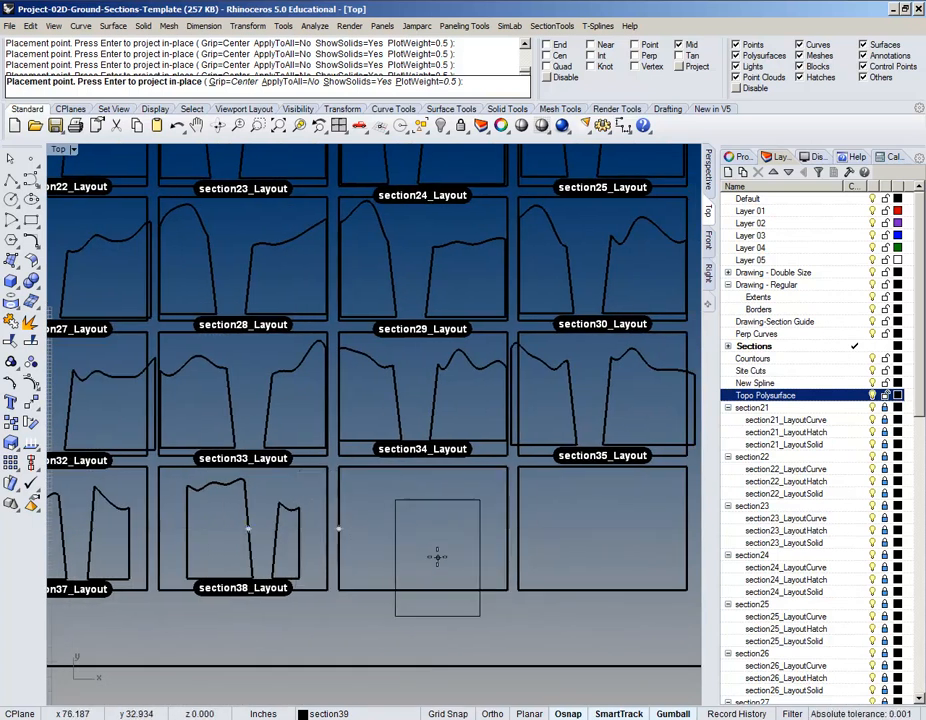
{"action": "left_click", "coordinate": [422, 530]}
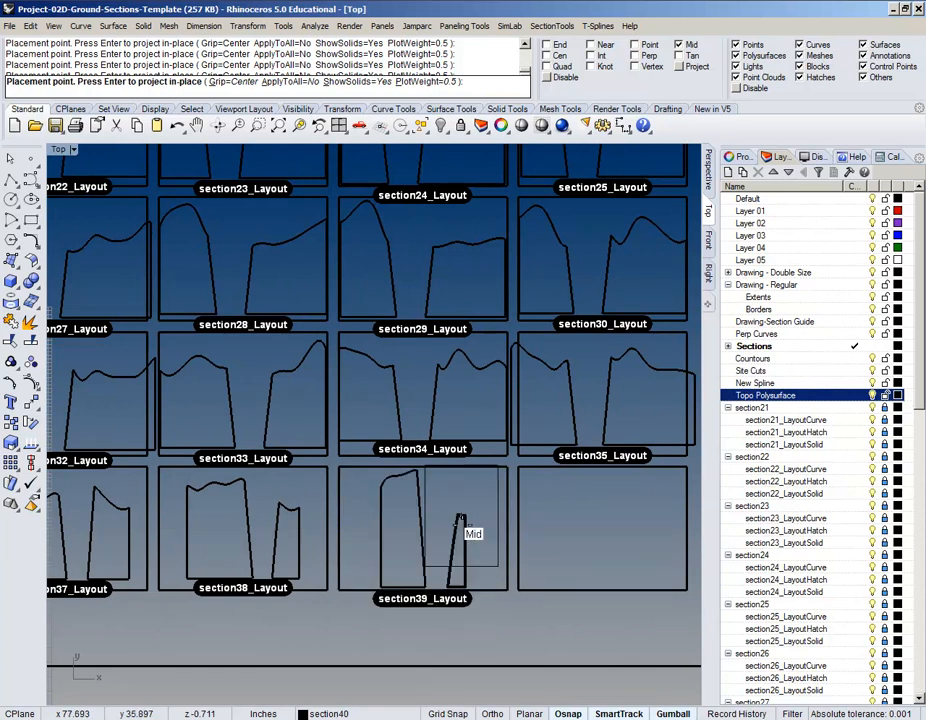
{"action": "right_click_drag", "start_coordinate": [459, 525], "coordinate": [270, 528]}
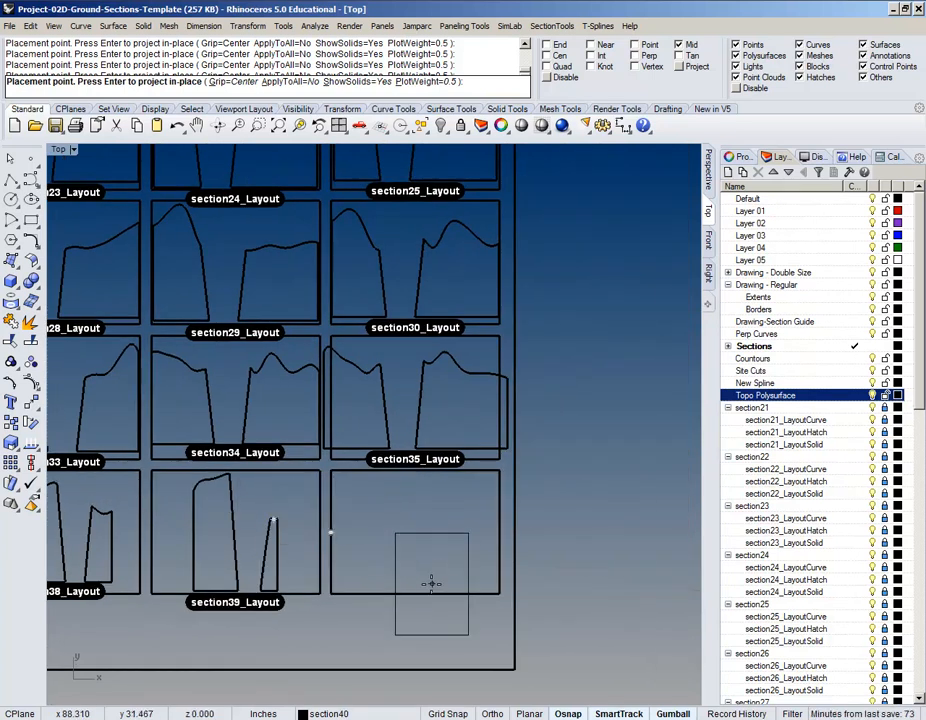
{"action": "left_click", "coordinate": [415, 531]}
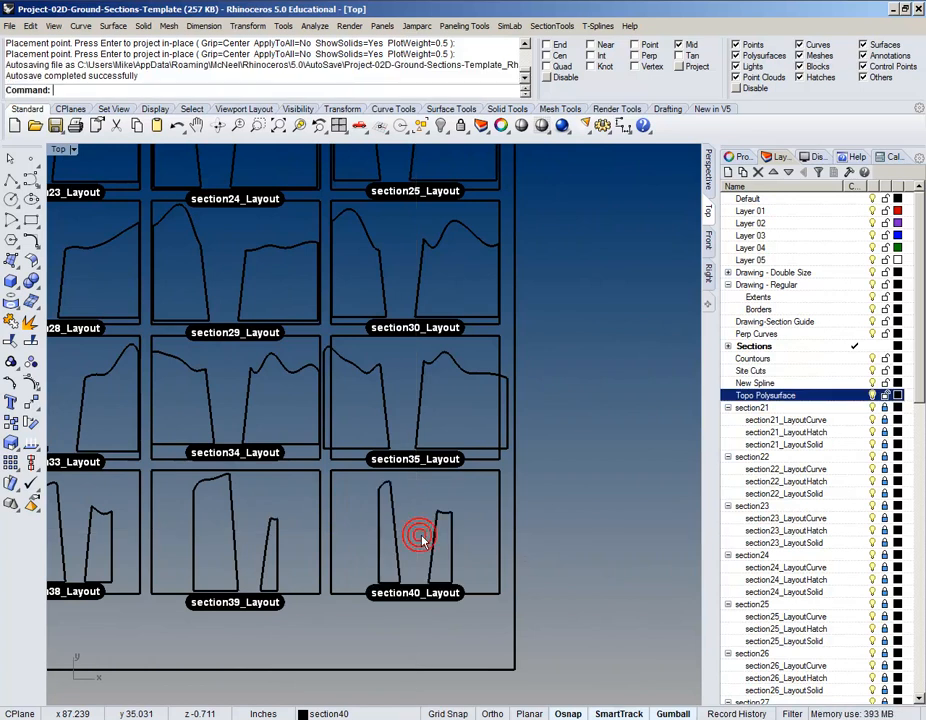
- Try to select all the section label text dots with SelDot
{"action": "scroll", "coordinate": [426, 542], "scroll_direction": "down", "scroll_amount": 5}
{"action": "scroll", "coordinate": [199, 648], "scroll_direction": "up", "scroll_amount": 8}
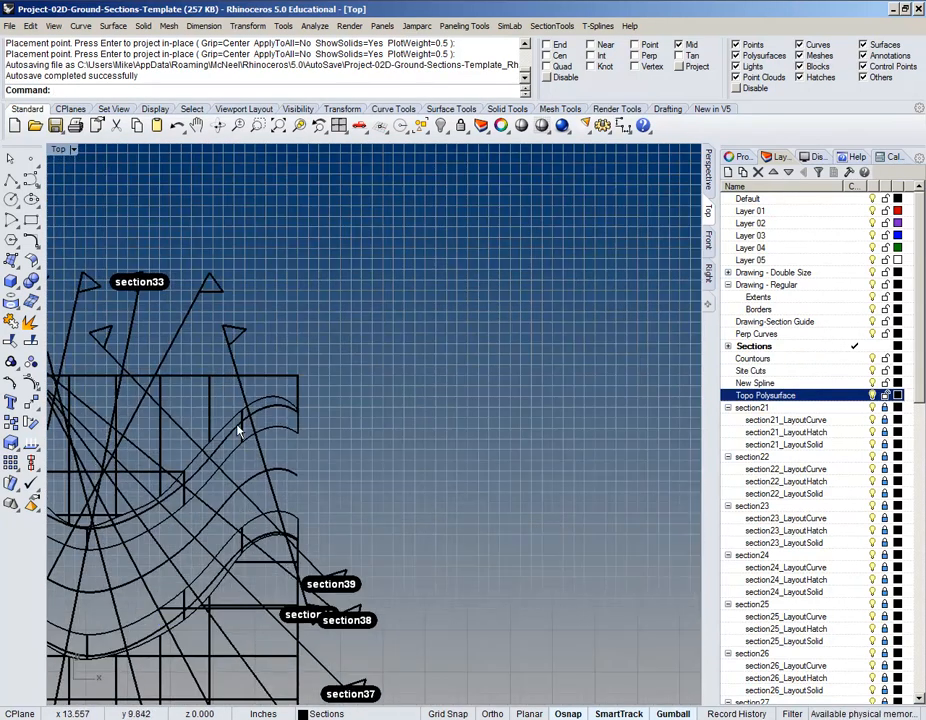
{"action": "scroll", "coordinate": [241, 445], "scroll_direction": "down", "scroll_amount": 12}
{"action": "right_click_drag", "start_coordinate": [421, 366], "coordinate": [314, 484]}
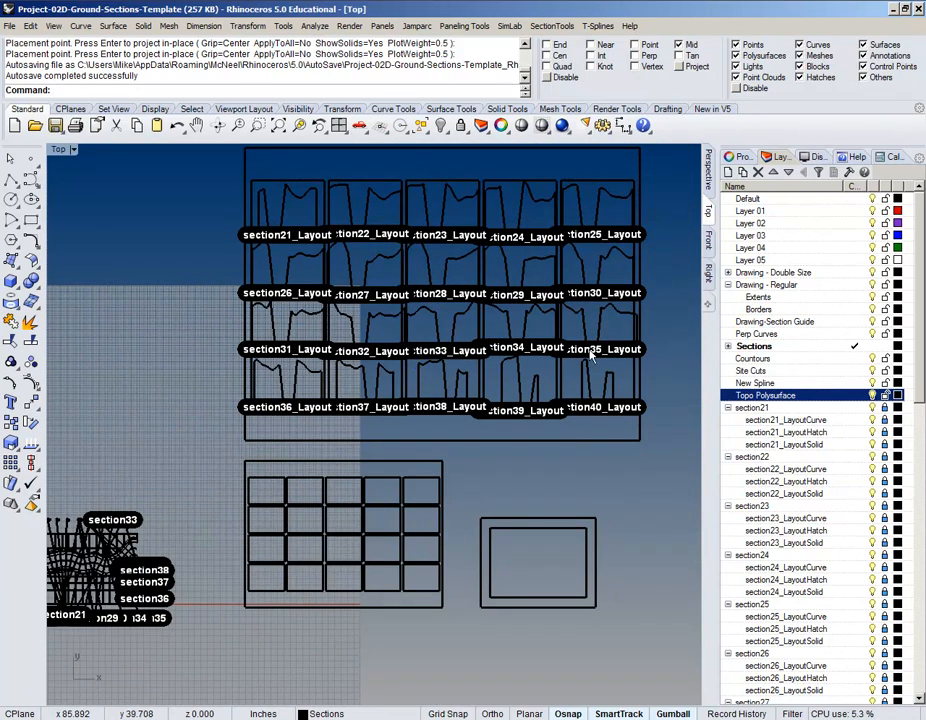
{"action": "right_click_drag", "start_coordinate": [594, 316], "coordinate": [560, 343]}
{"action": "right_click_drag", "start_coordinate": [537, 403], "coordinate": [593, 395]}
{"action": "scroll", "coordinate": [495, 303], "scroll_direction": "up", "scroll_amount": 2}
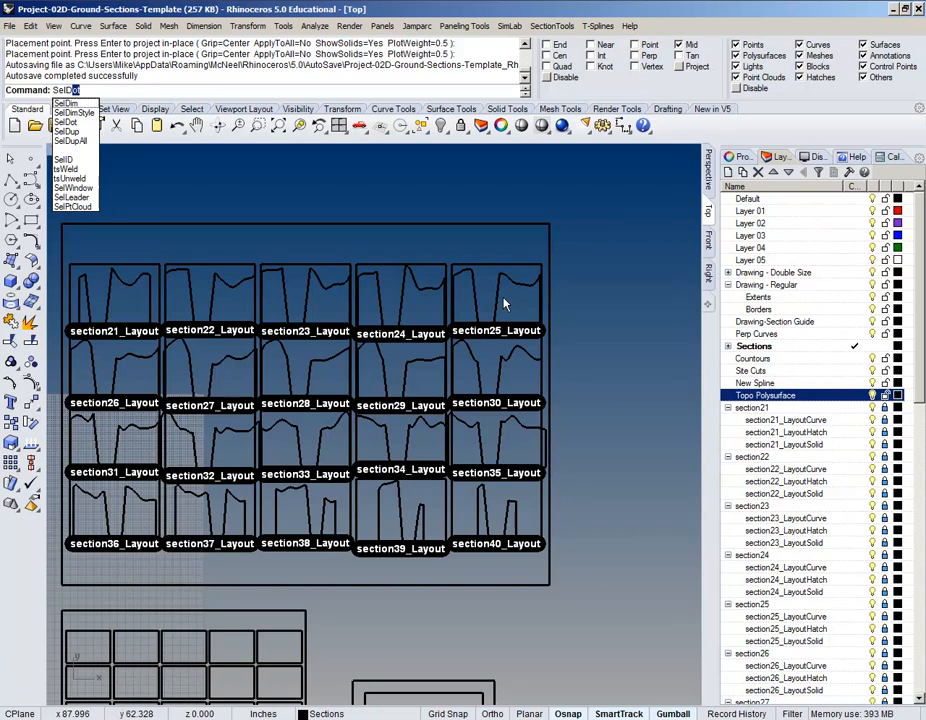
{"action": "key", "text": "Return"}
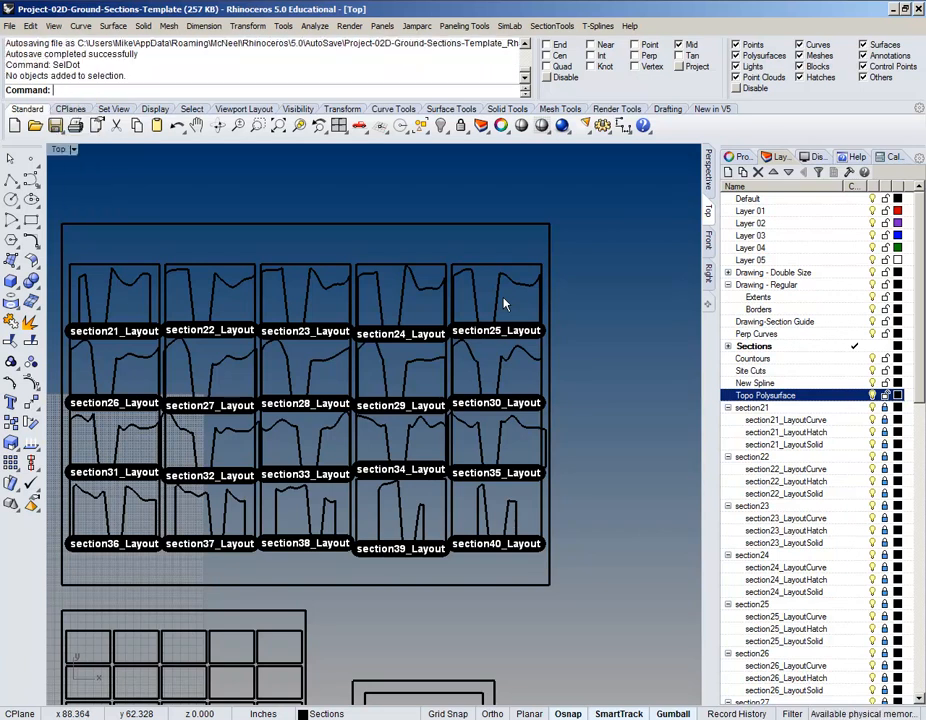
- Collapse the section21 and section23 layers and look through the layer list down to section40
{"action": "scroll", "coordinate": [852, 421], "scroll_direction": "down", "scroll_amount": 3}
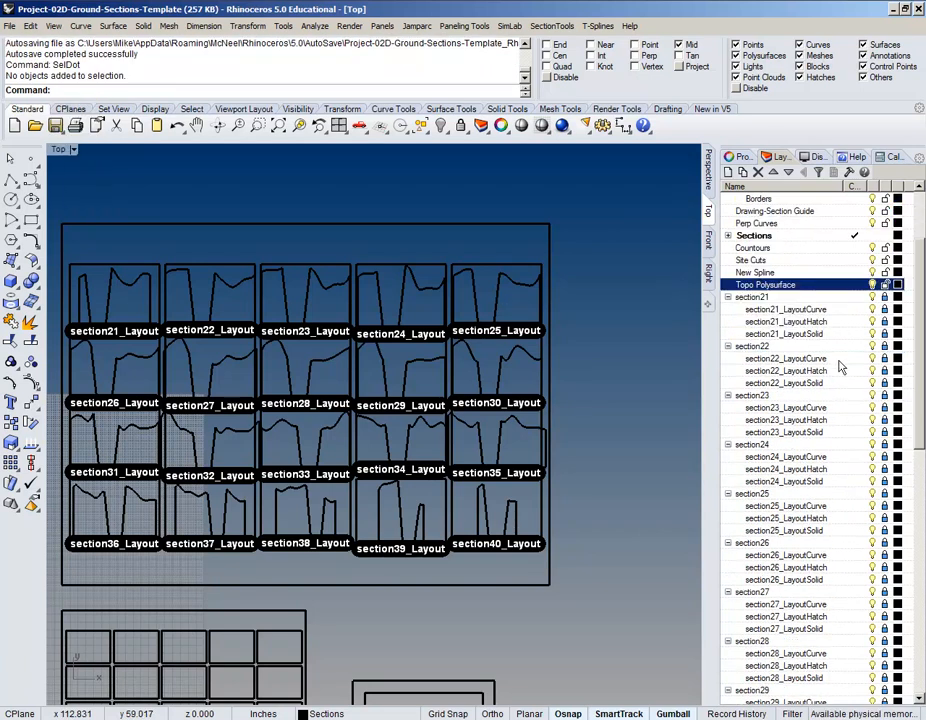
{"action": "left_click", "coordinate": [727, 298]}
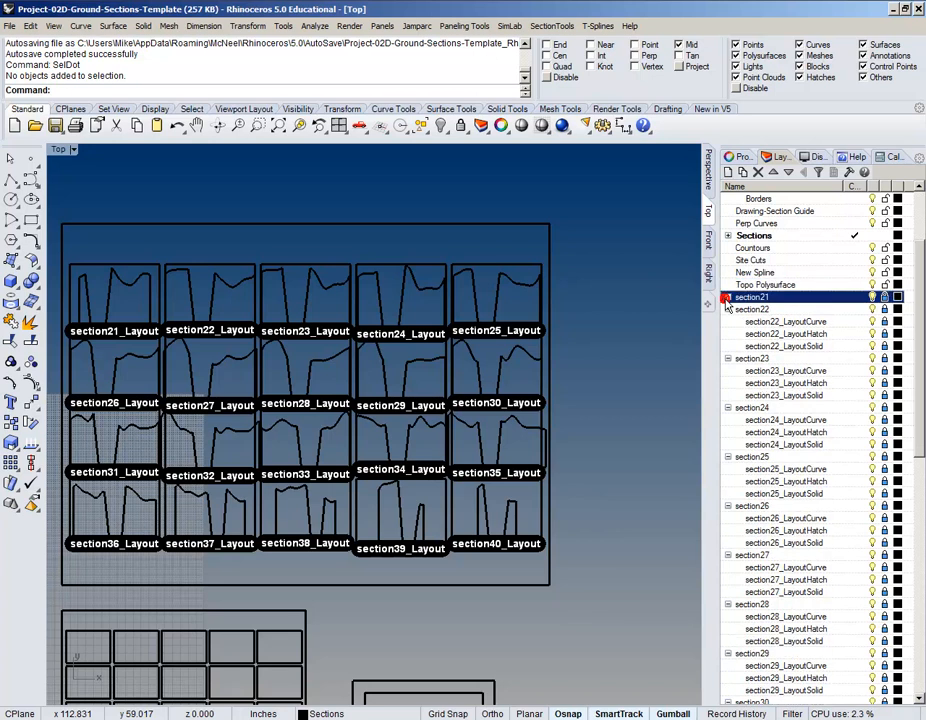
{"action": "left_click", "coordinate": [728, 359]}
{"action": "scroll", "coordinate": [740, 405], "scroll_direction": "down", "scroll_amount": 5}
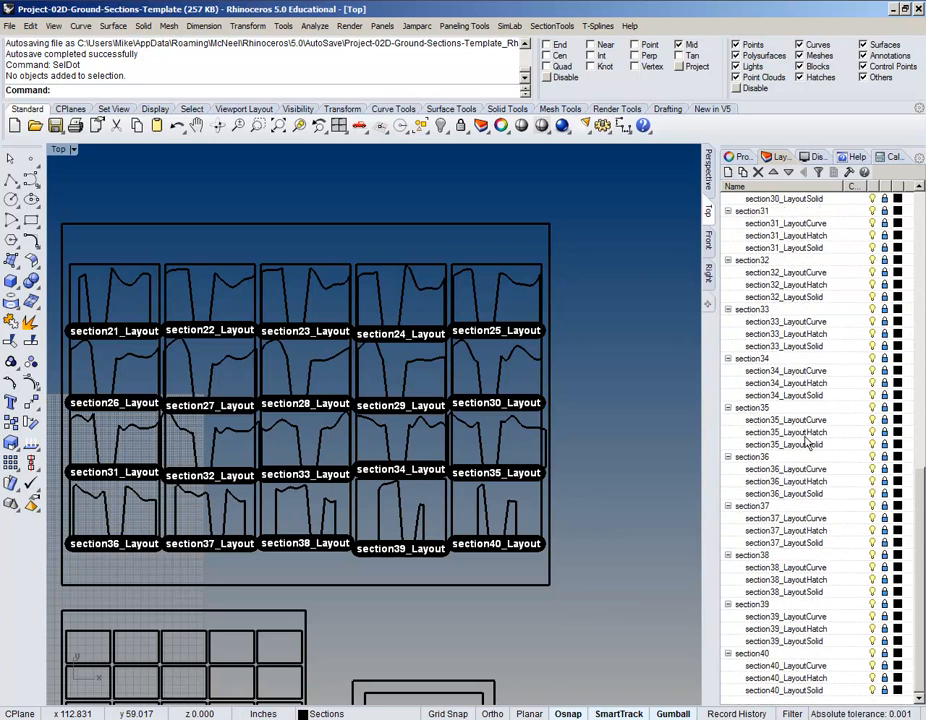
{"action": "scroll", "coordinate": [826, 457], "scroll_direction": "up", "scroll_amount": 12}
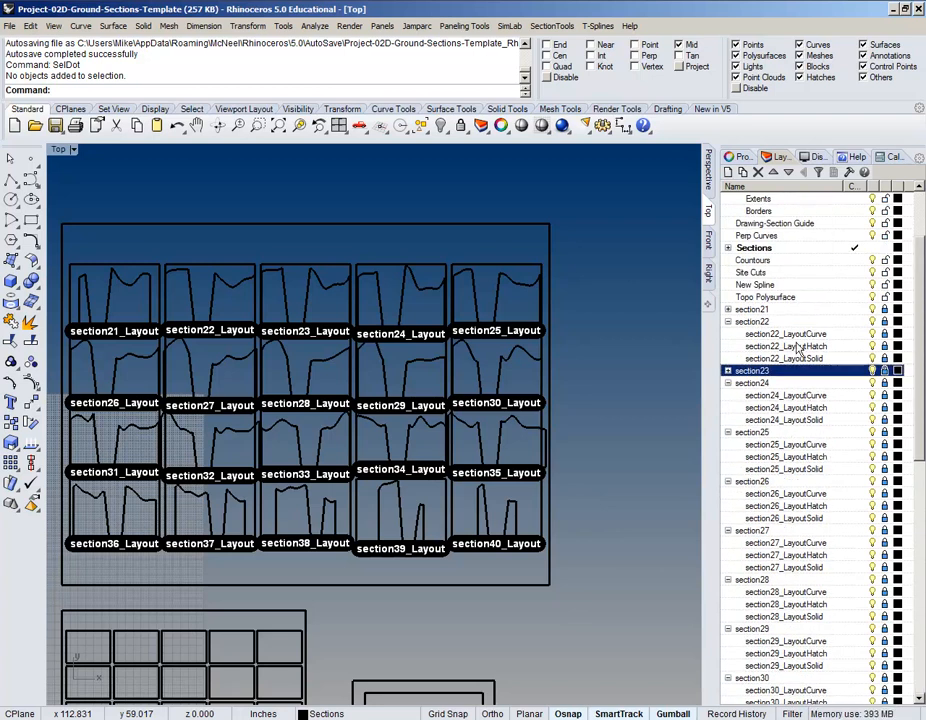
{"action": "left_click", "coordinate": [790, 310]}
{"action": "scroll", "coordinate": [773, 289], "scroll_direction": "up", "scroll_amount": 3}
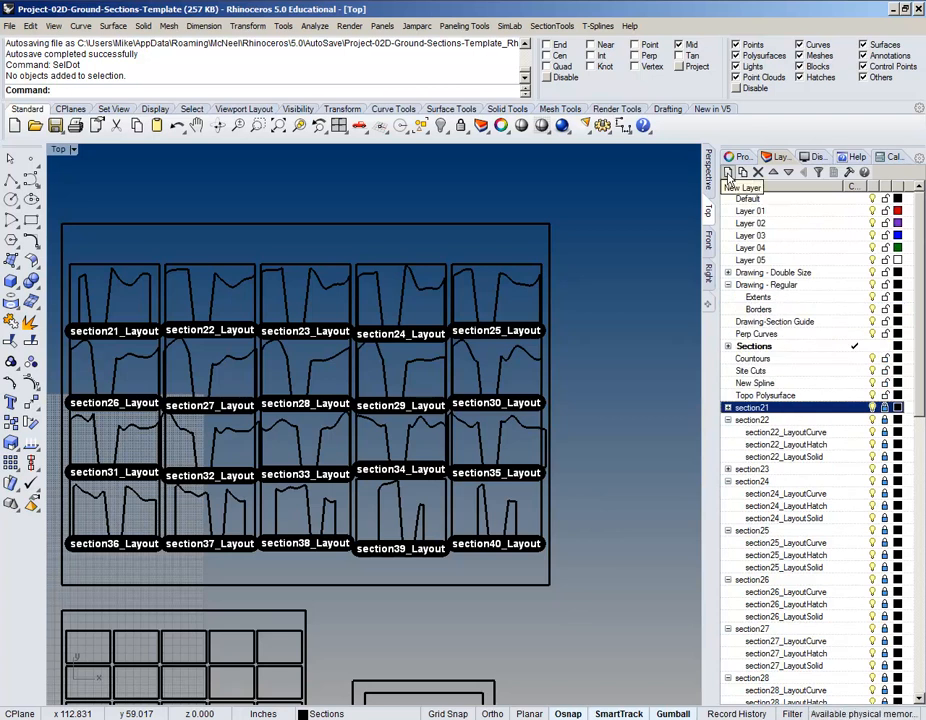
- Delete the section01 to section20 sublayers from under the Sections layer
{"action": "left_click", "coordinate": [745, 346]}
{"action": "left_click", "coordinate": [728, 346]}
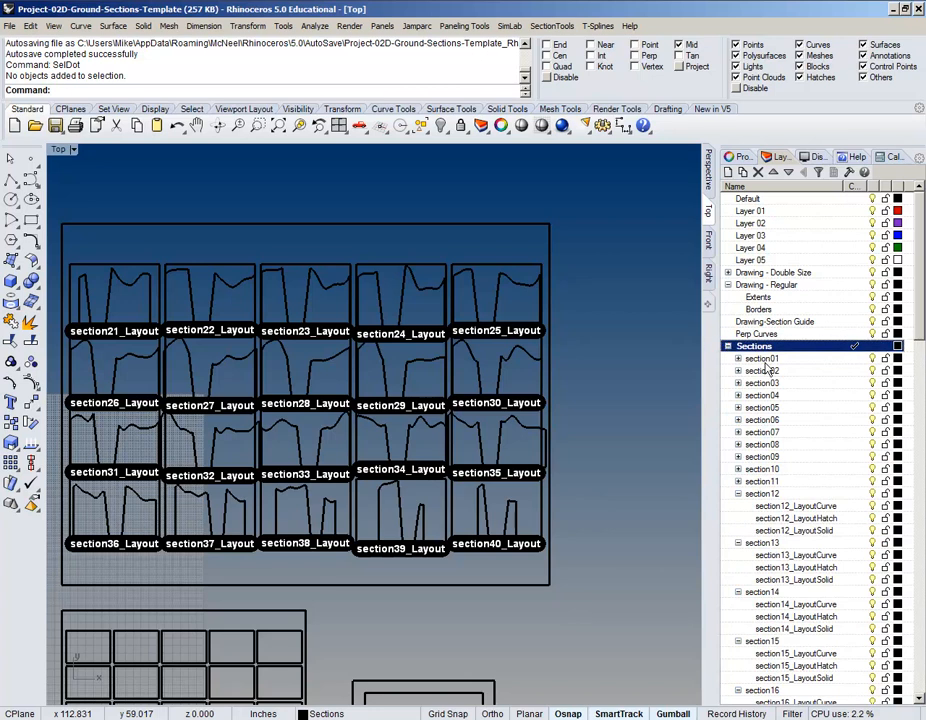
{"action": "scroll", "coordinate": [766, 369], "scroll_direction": "down", "scroll_amount": 9}
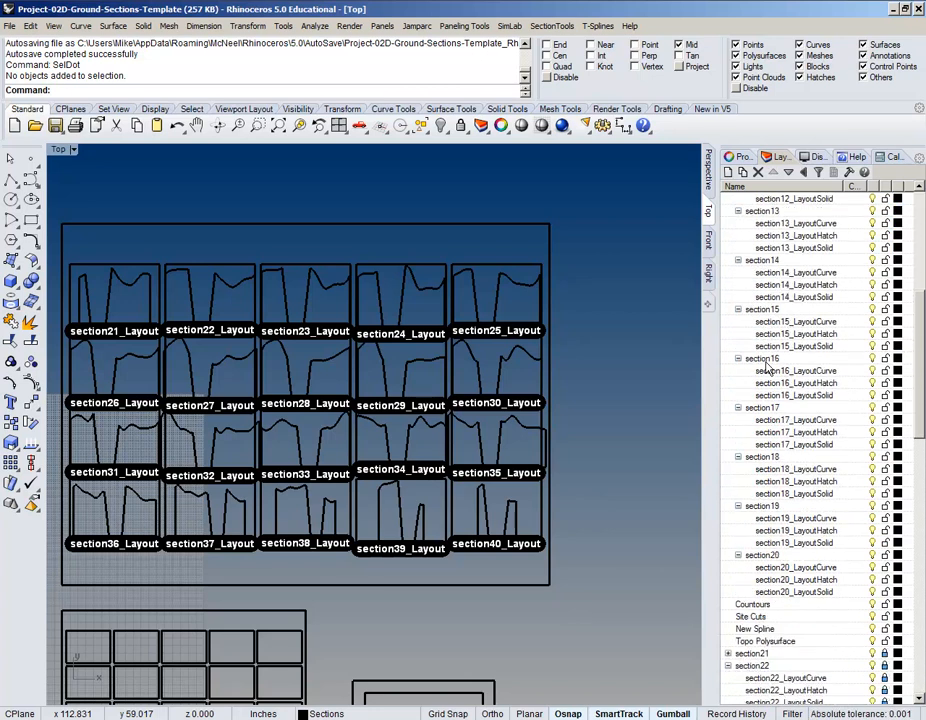
{"action": "left_click", "coordinate": [769, 557], "text": "shift"}
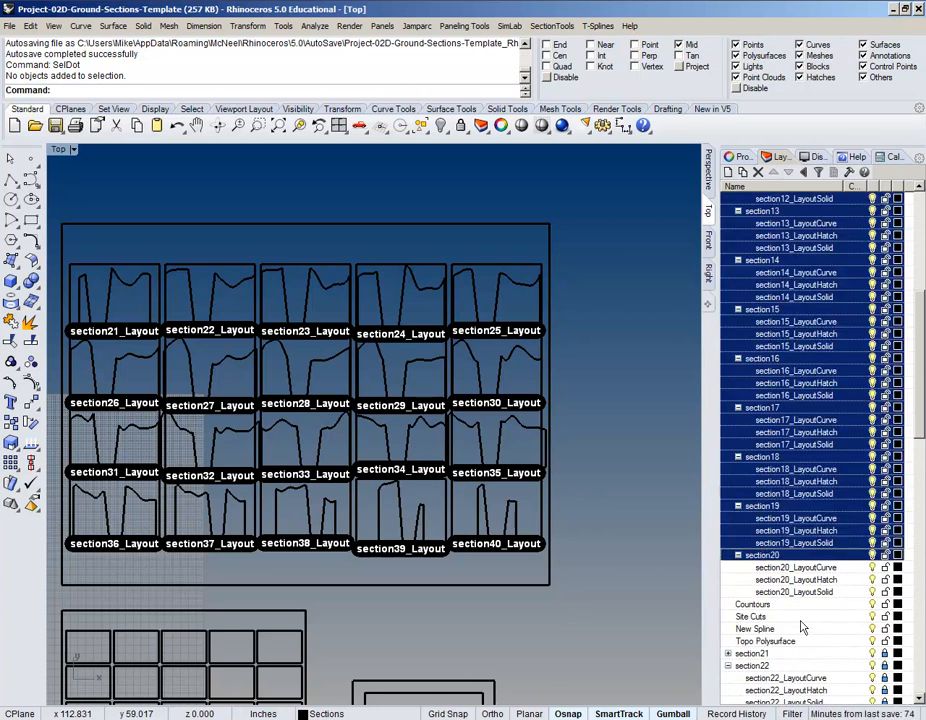
{"action": "left_click", "coordinate": [759, 175]}
{"action": "left_click", "coordinate": [438, 401]}
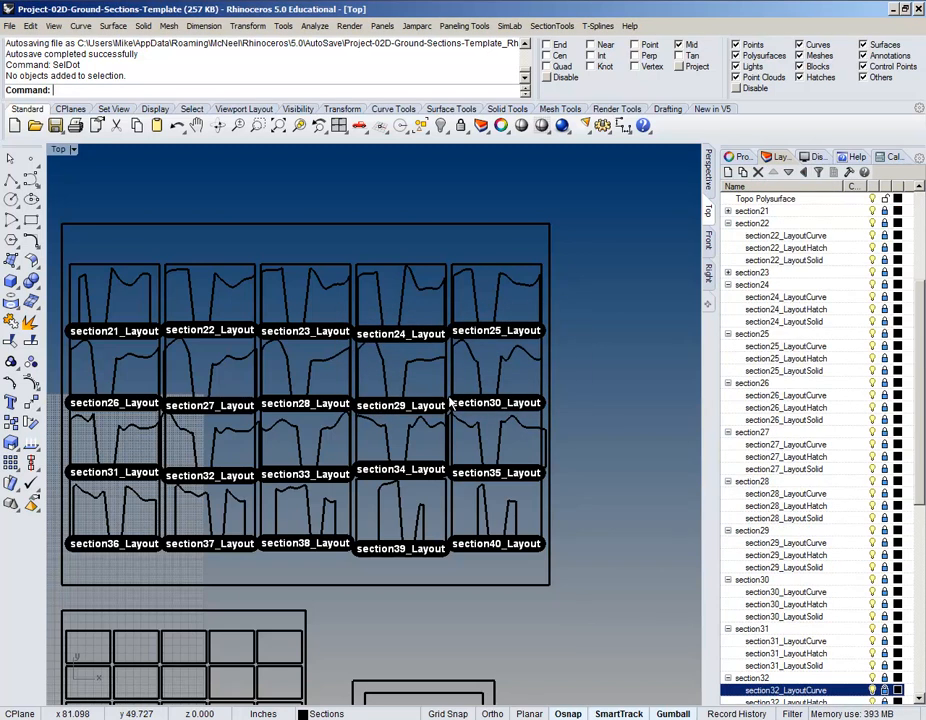
- Nest the section21 to section40 layers under the Sections layer
{"action": "scroll", "coordinate": [769, 274], "scroll_direction": "up", "scroll_amount": 5}
{"action": "left_click", "coordinate": [760, 395]}
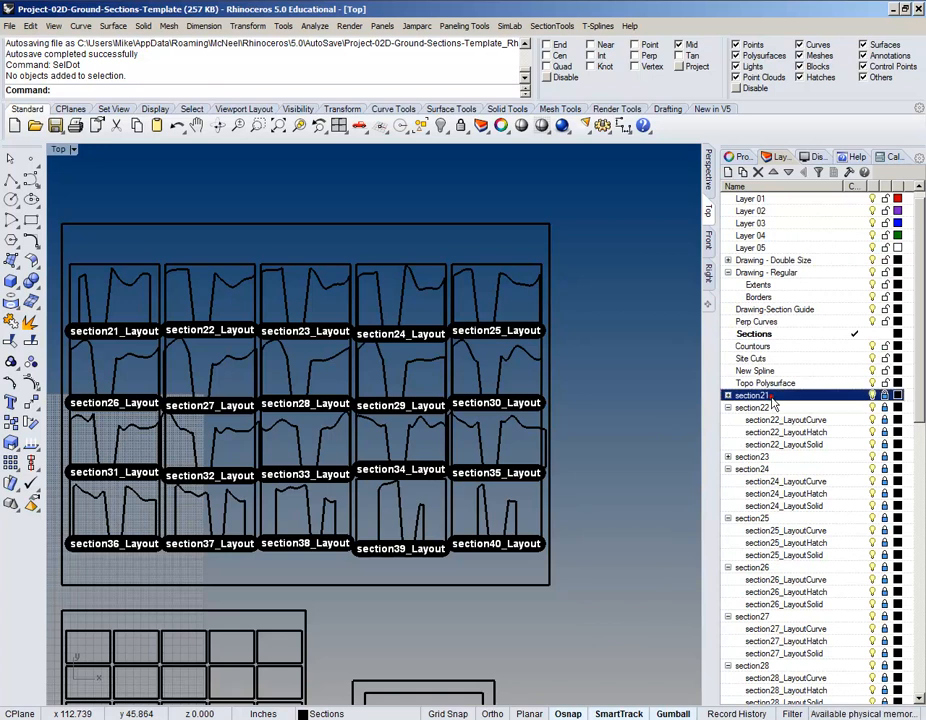
{"action": "scroll", "coordinate": [776, 398], "scroll_direction": "down", "scroll_amount": 15}
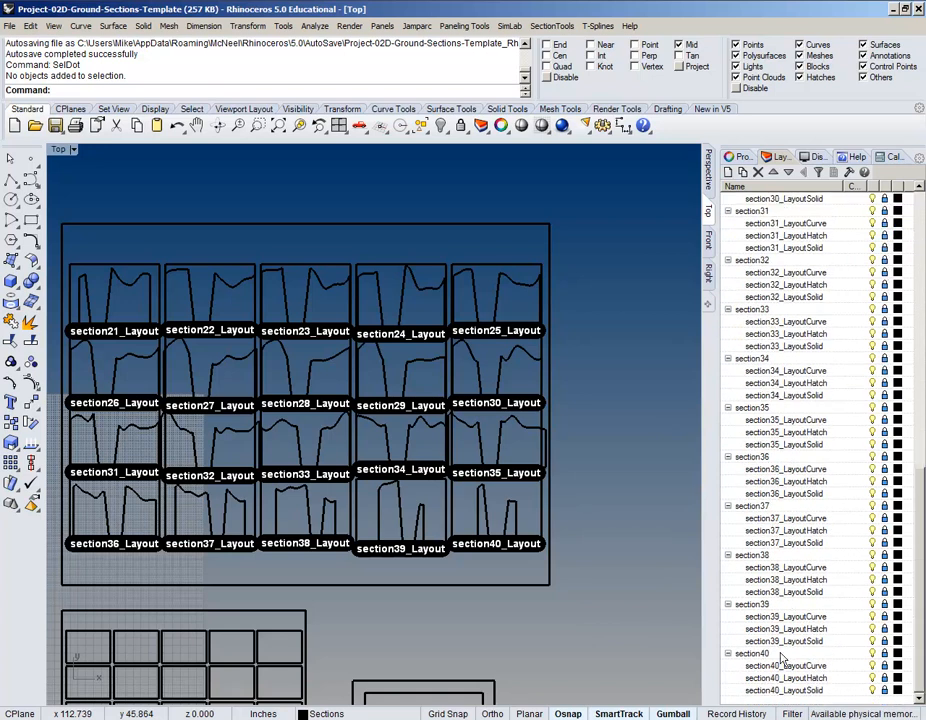
{"action": "left_click", "coordinate": [782, 657], "text": "shift"}
{"action": "scroll", "coordinate": [785, 400], "scroll_direction": "up", "scroll_amount": 15}
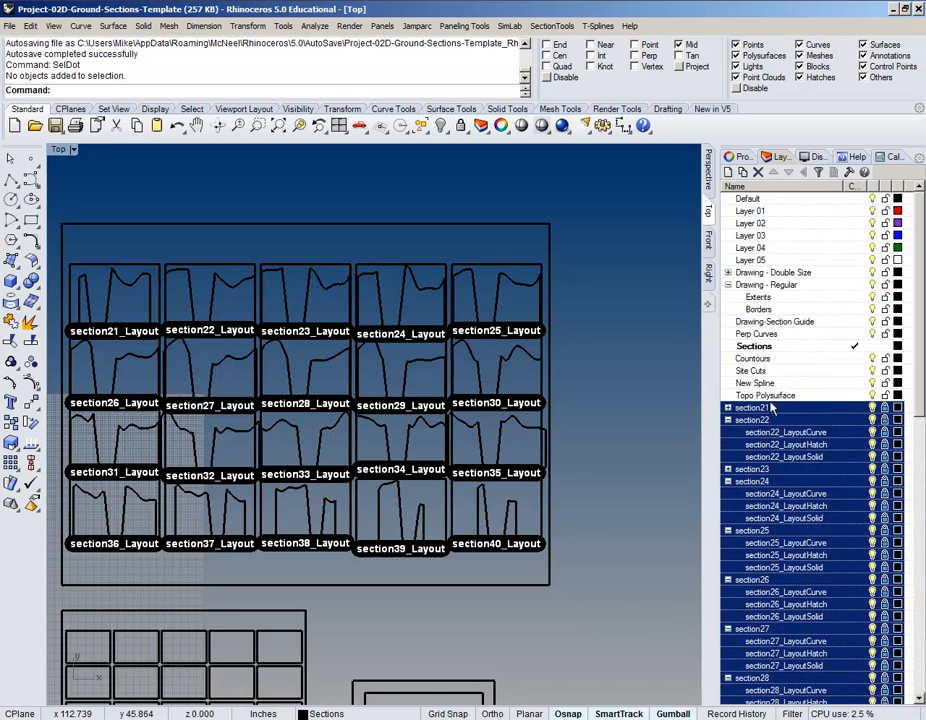
{"action": "left_click_drag", "start_coordinate": [748, 409], "coordinate": [765, 352]}
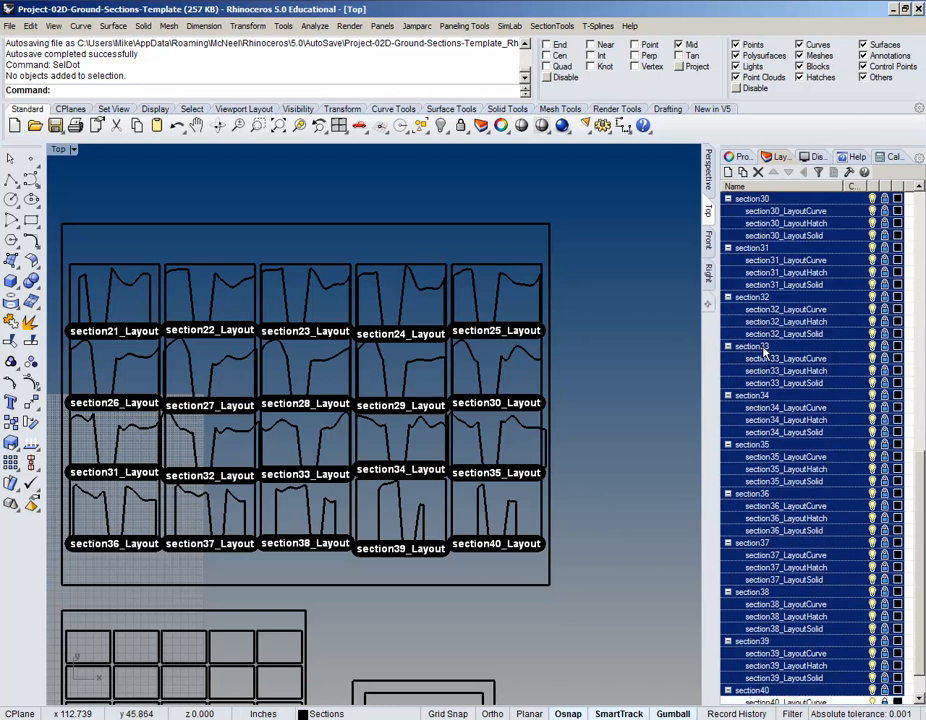
- Unlock the nested section layers, including the curve, hatch and solid sublayers of section40
{"action": "scroll", "coordinate": [845, 318], "scroll_direction": "up", "scroll_amount": 14}
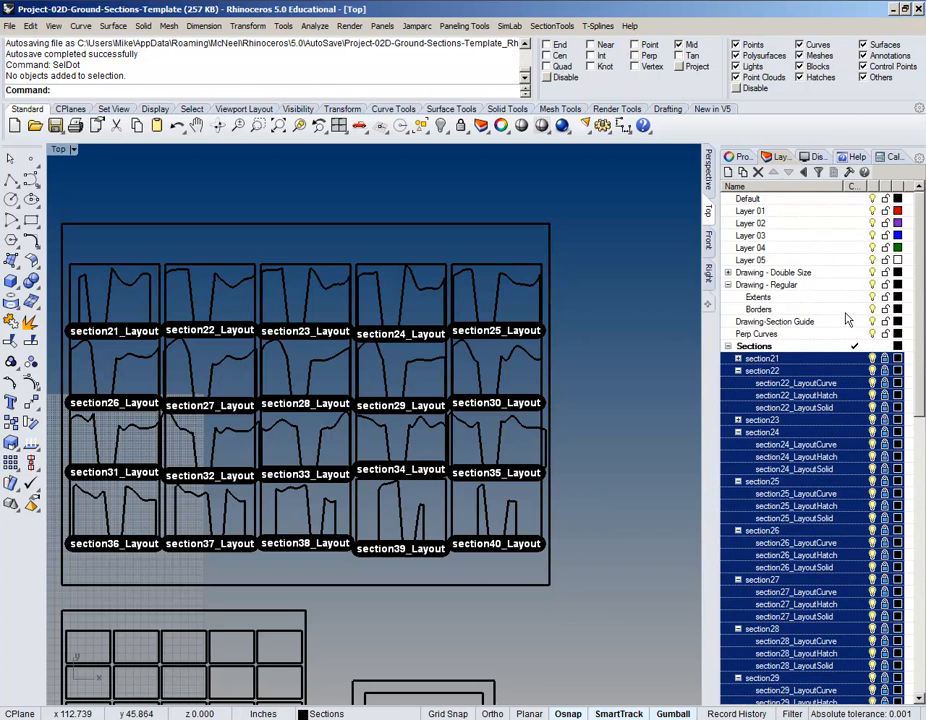
{"action": "scroll", "coordinate": [880, 350], "scroll_direction": "down", "scroll_amount": 13}
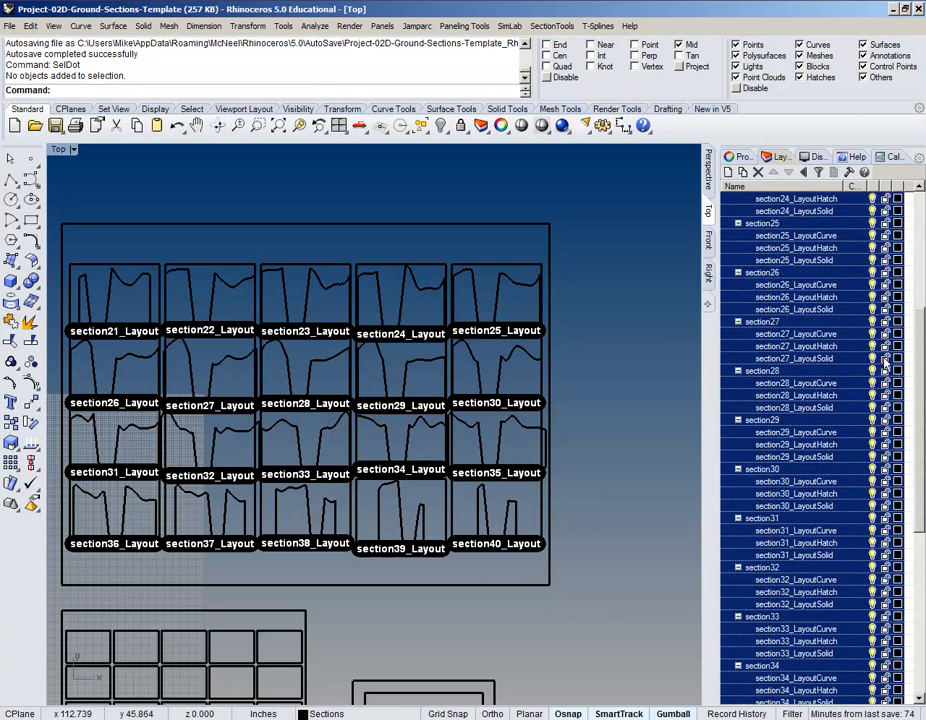
{"action": "scroll", "coordinate": [884, 360], "scroll_direction": "down", "scroll_amount": 4}
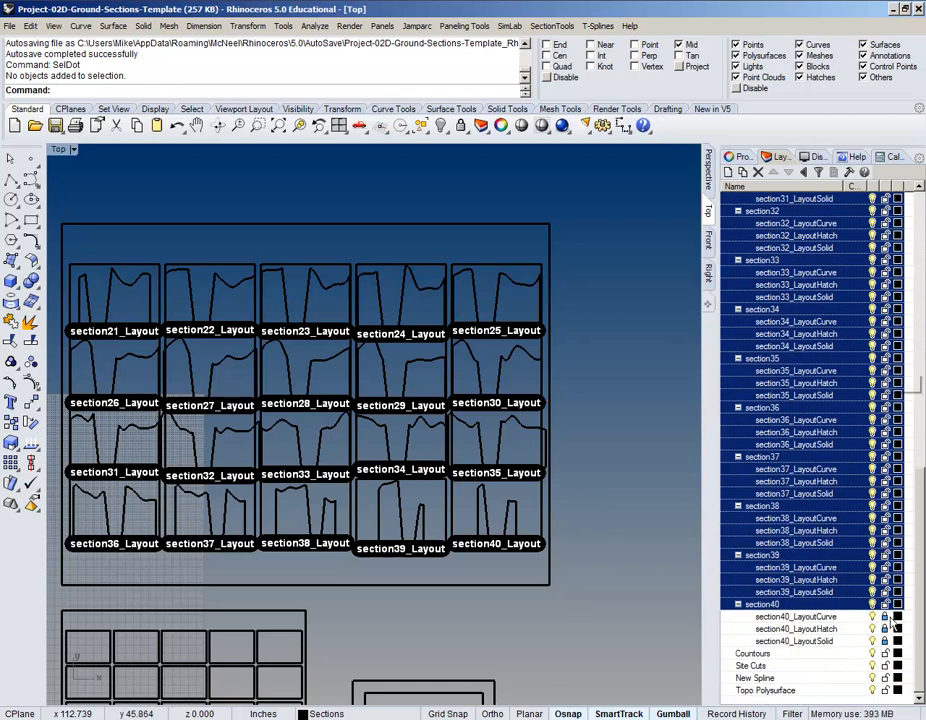
{"action": "left_click", "coordinate": [884, 617]}
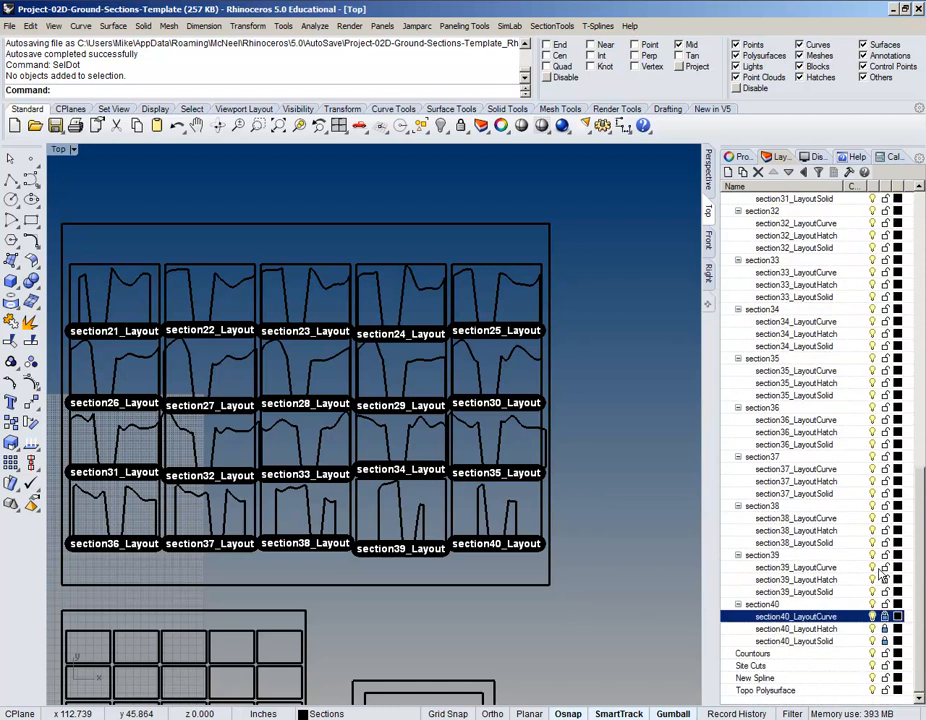
{"action": "left_click", "coordinate": [886, 629]}
{"action": "left_click", "coordinate": [887, 642]}
{"action": "left_click", "coordinate": [885, 617]}
- Select the unlocked text dots with SelDot and try to add the section23_Layout dot to the selection
{"action": "type", "text": "SelDot"}
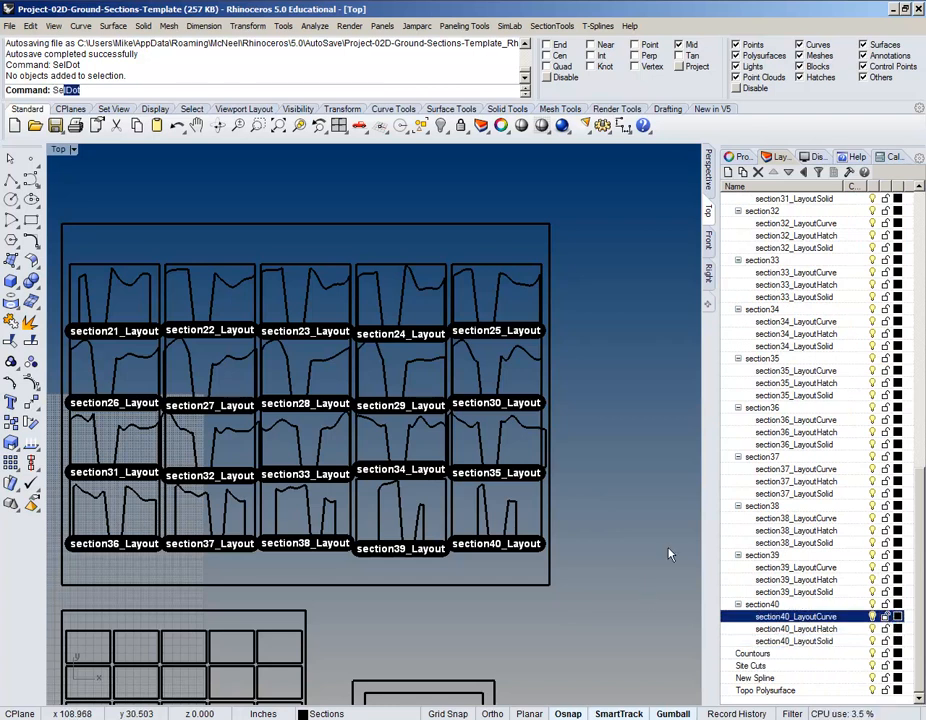
{"action": "key", "text": "Return"}
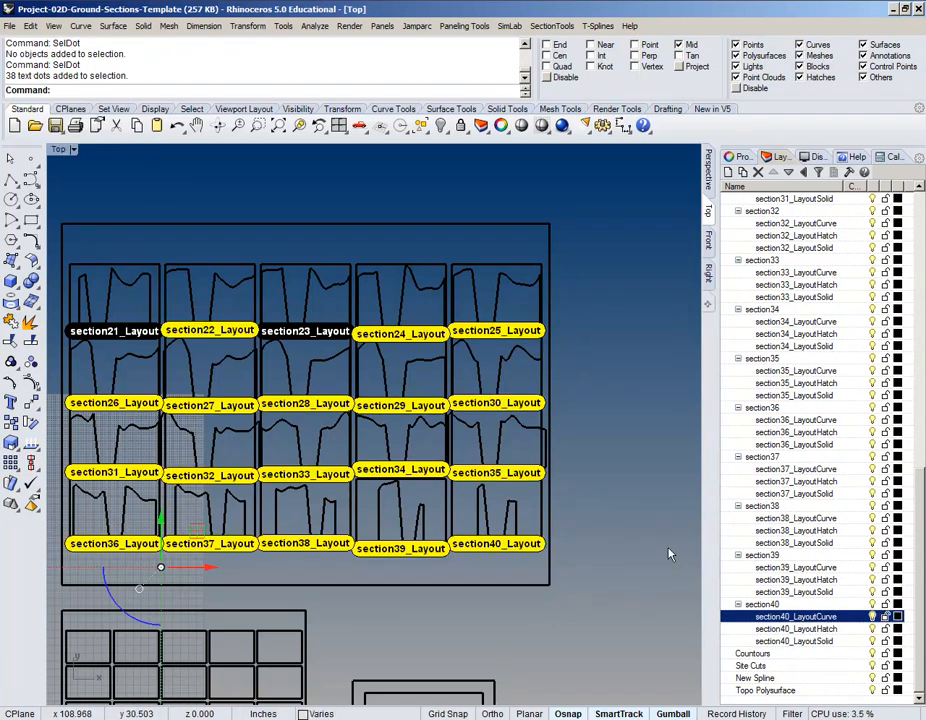
{"action": "scroll", "coordinate": [424, 278], "scroll_direction": "up", "scroll_amount": 6}
{"action": "left_click", "coordinate": [397, 329], "text": "shift"}
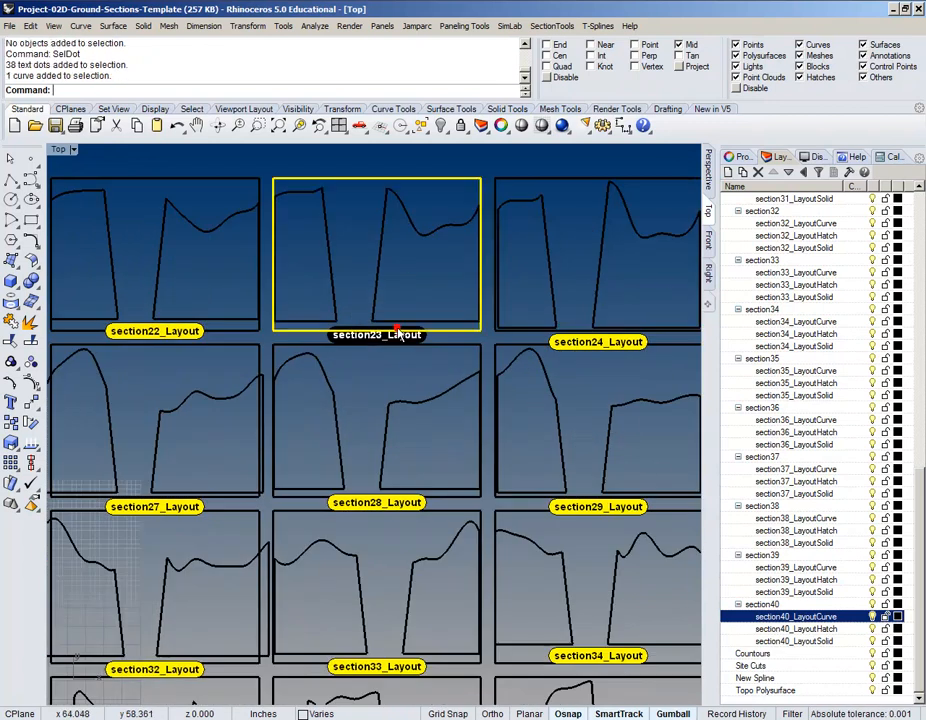
{"action": "key", "text": "Escape"}
- Select all unlocked text dots with SelDot and delete them
{"action": "scroll", "coordinate": [398, 336], "scroll_direction": "down", "scroll_amount": 10}
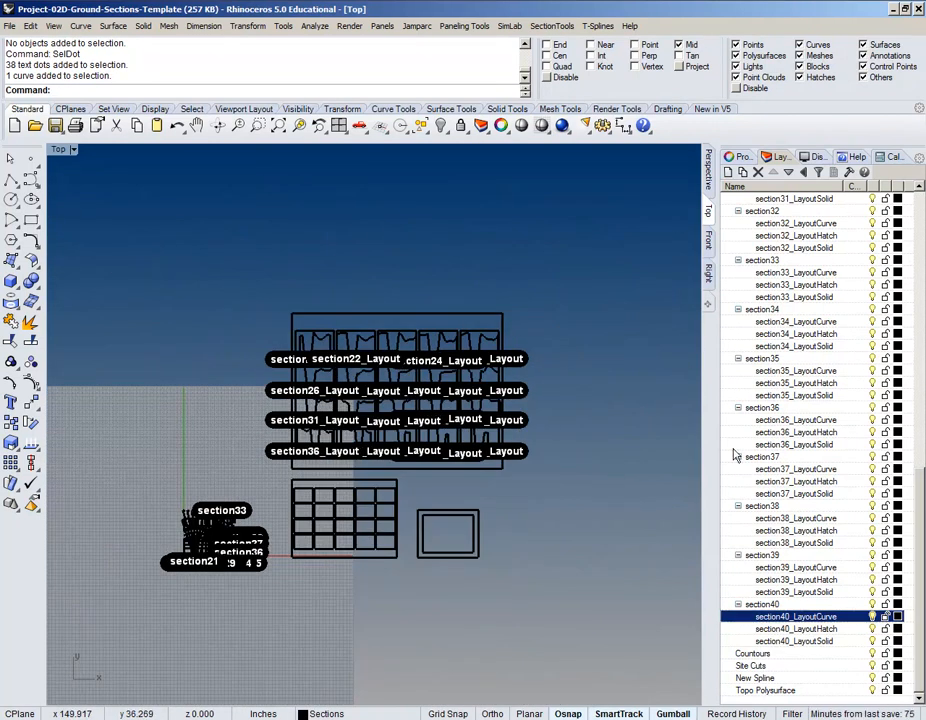
{"action": "left_click_drag", "start_coordinate": [922, 508], "coordinate": [922, 228]}
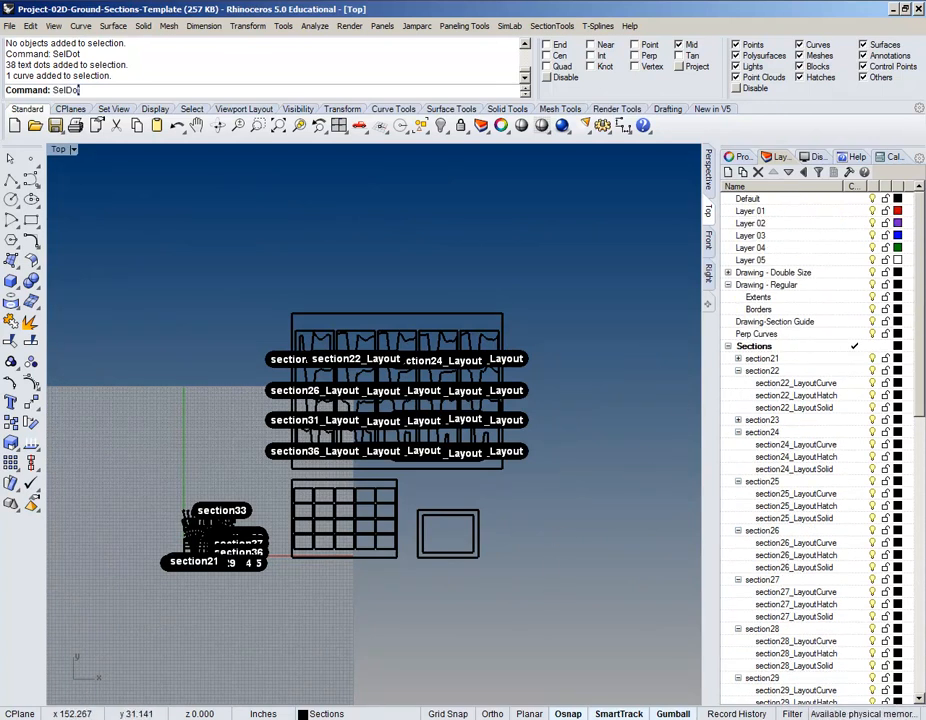
{"action": "key", "text": "Return"}
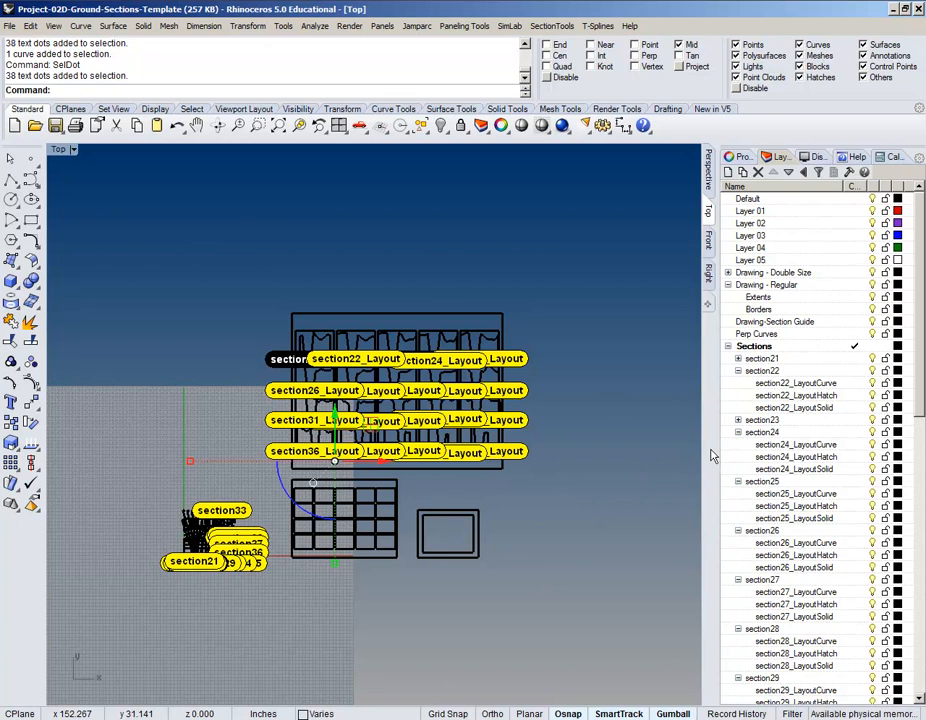
{"action": "key", "text": "Delete"}
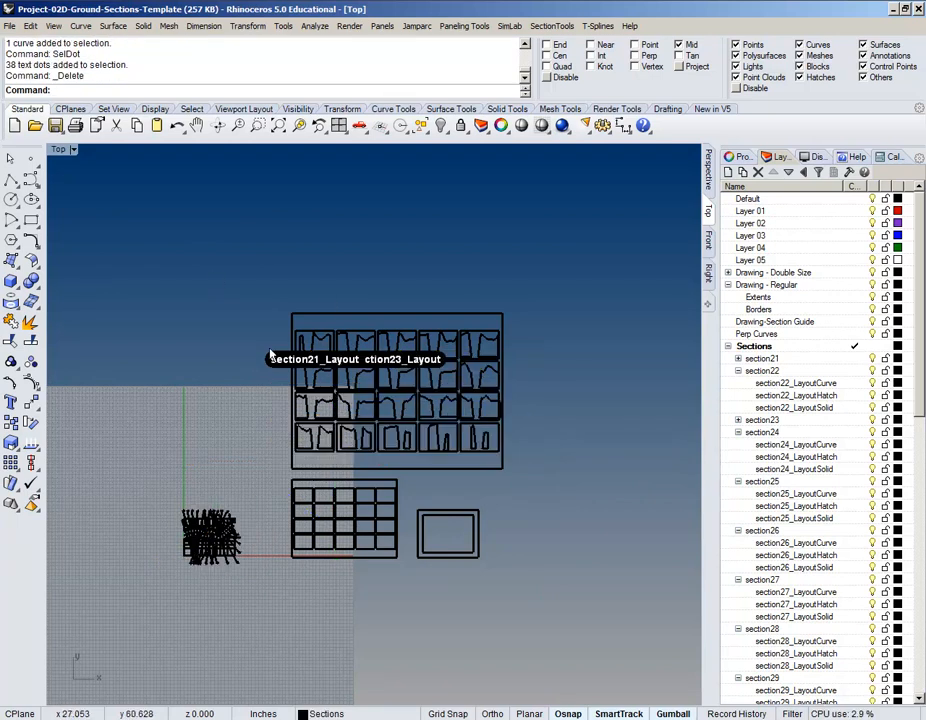
- Try to select the leftover section21_Layout dot and release it with the Unlock command
{"action": "scroll", "coordinate": [285, 330], "scroll_direction": "up", "scroll_amount": 5}
{"action": "left_click", "coordinate": [434, 462]}
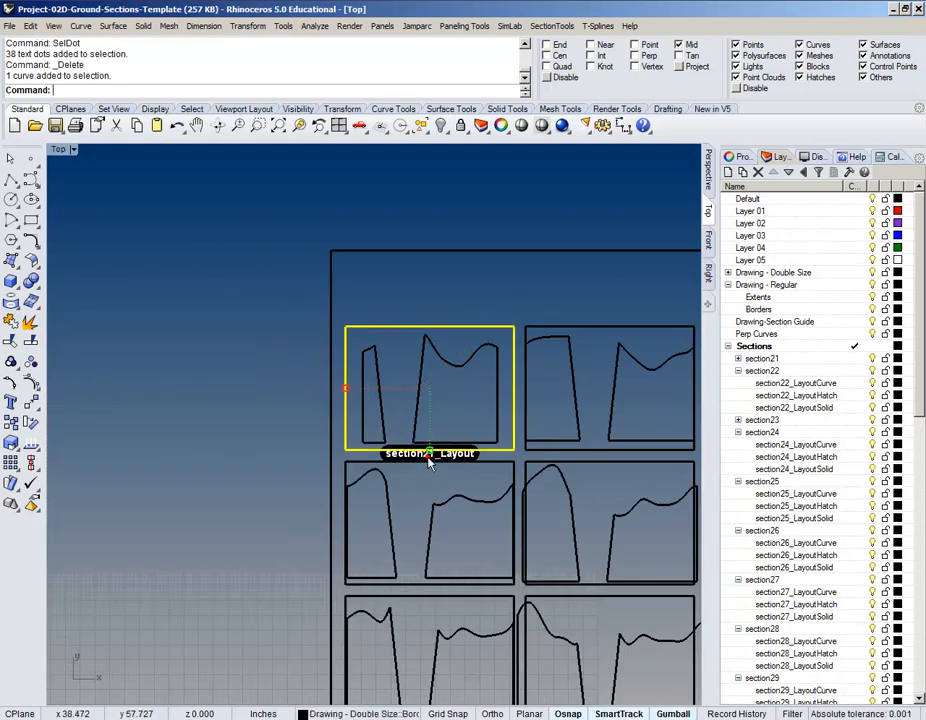
{"action": "left_click", "coordinate": [391, 305]}
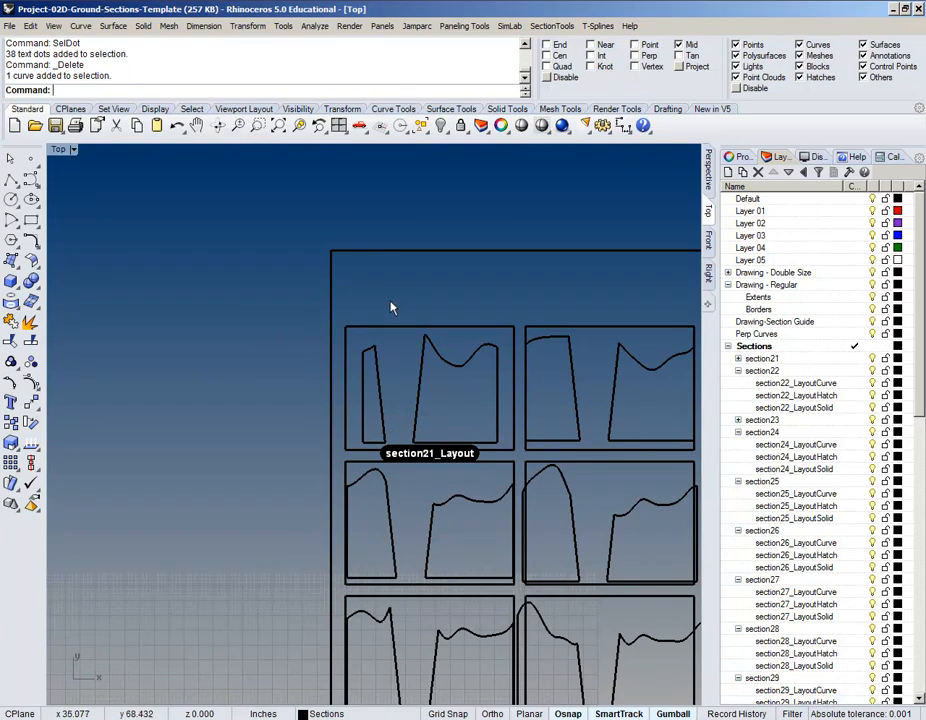
{"action": "mouse_move", "coordinate": [921, 319]}
{"action": "left_mouse_down"}
{"action": "mouse_move", "coordinate": [922, 604]}
{"action": "mouse_move", "coordinate": [922, 329]}
{"action": "left_mouse_up"}
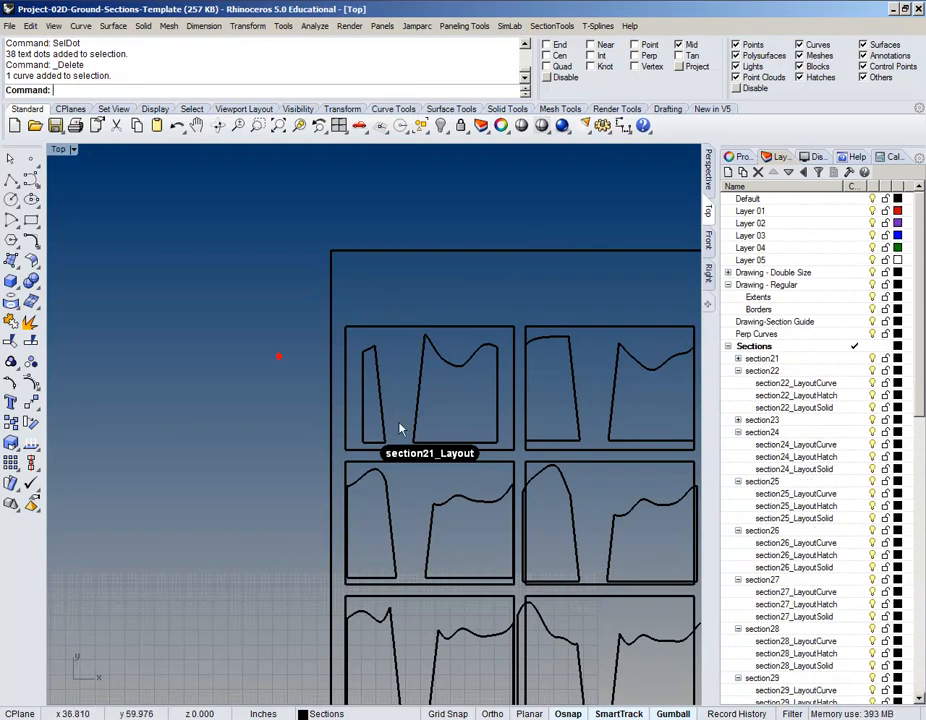
{"action": "scroll", "coordinate": [304, 403], "scroll_direction": "up", "scroll_amount": 5}
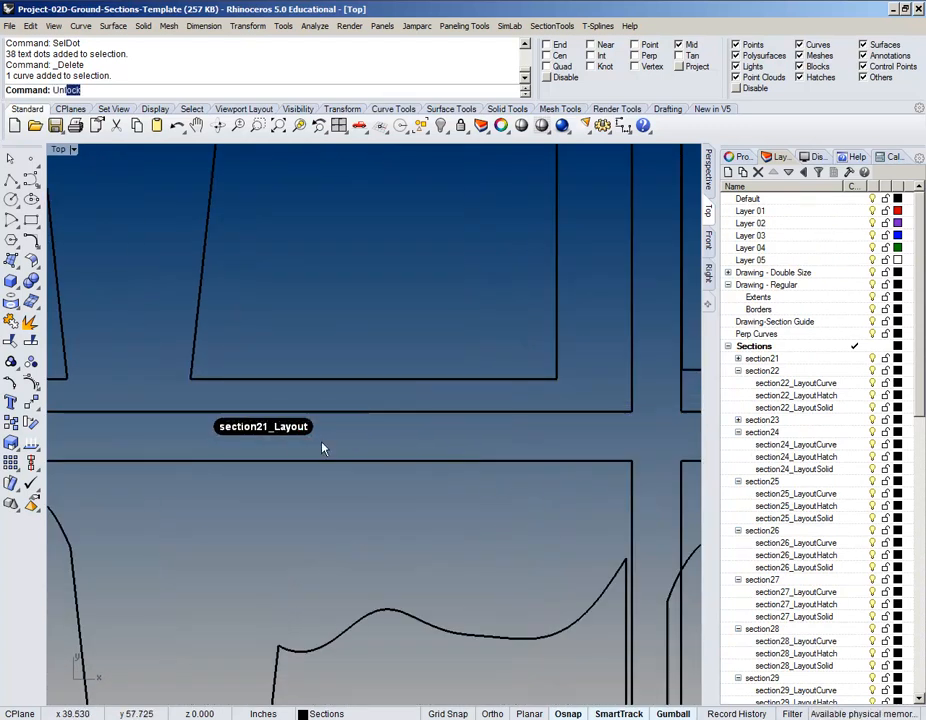
{"action": "type", "text": "k"}
{"action": "key", "text": "Return"}
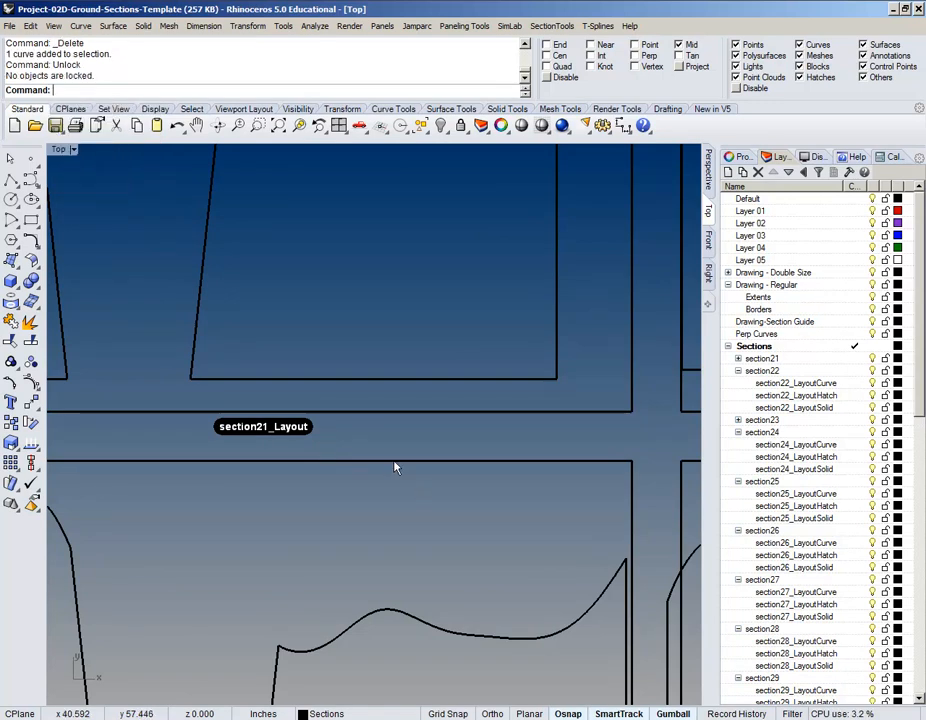
- Unlock section23's curve, hatch and solid layout sublayers, and select its text dot with SelDot
{"action": "scroll", "coordinate": [779, 400], "scroll_direction": "down", "scroll_amount": 17}
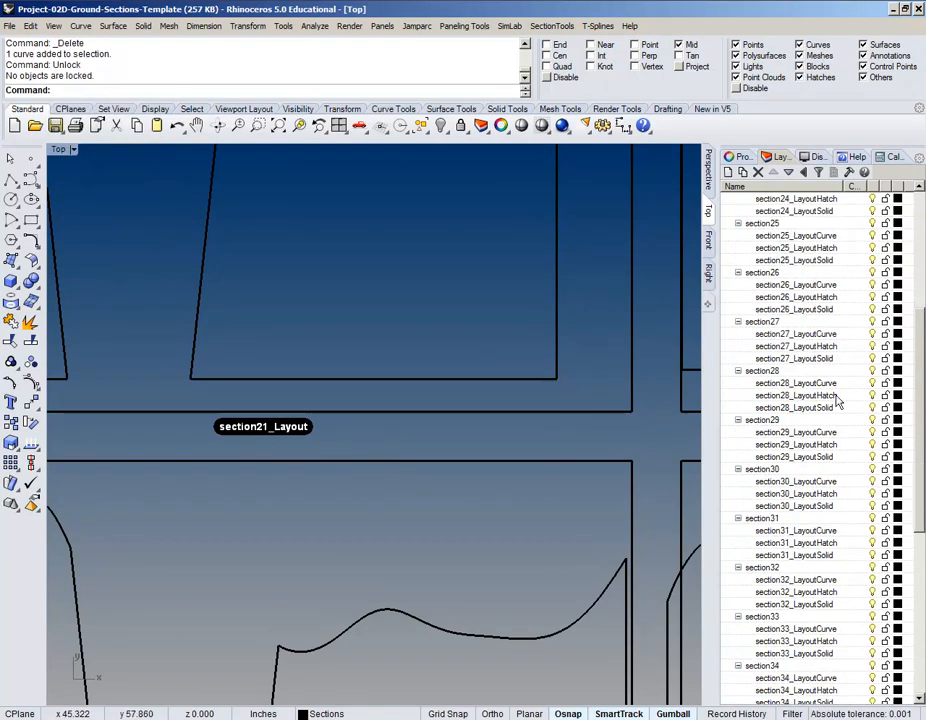
{"action": "scroll", "coordinate": [842, 404], "scroll_direction": "up", "scroll_amount": 15}
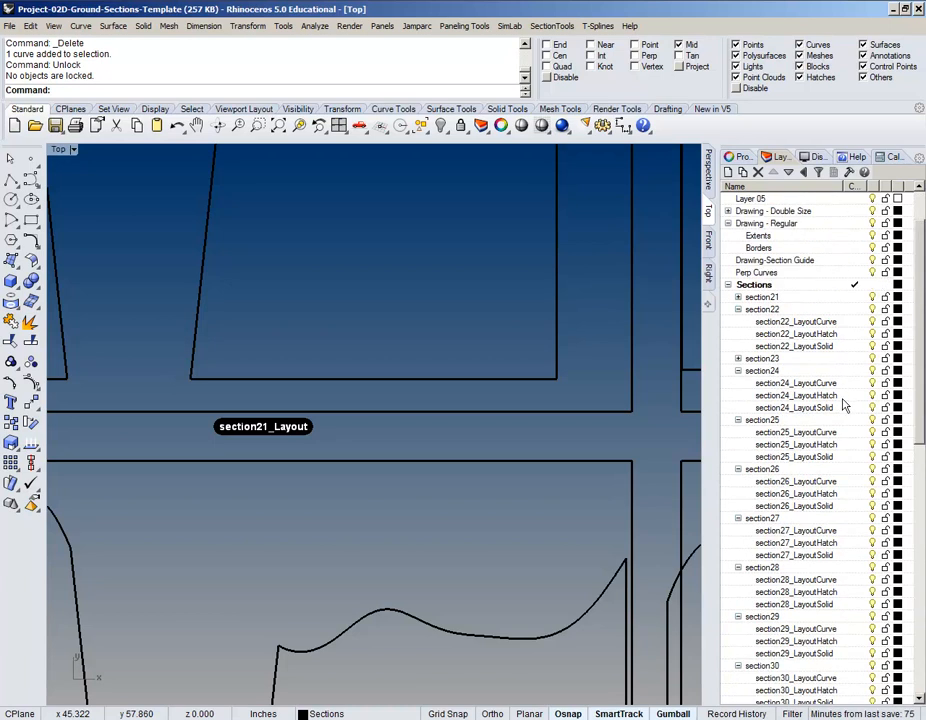
{"action": "left_click", "coordinate": [739, 359]}
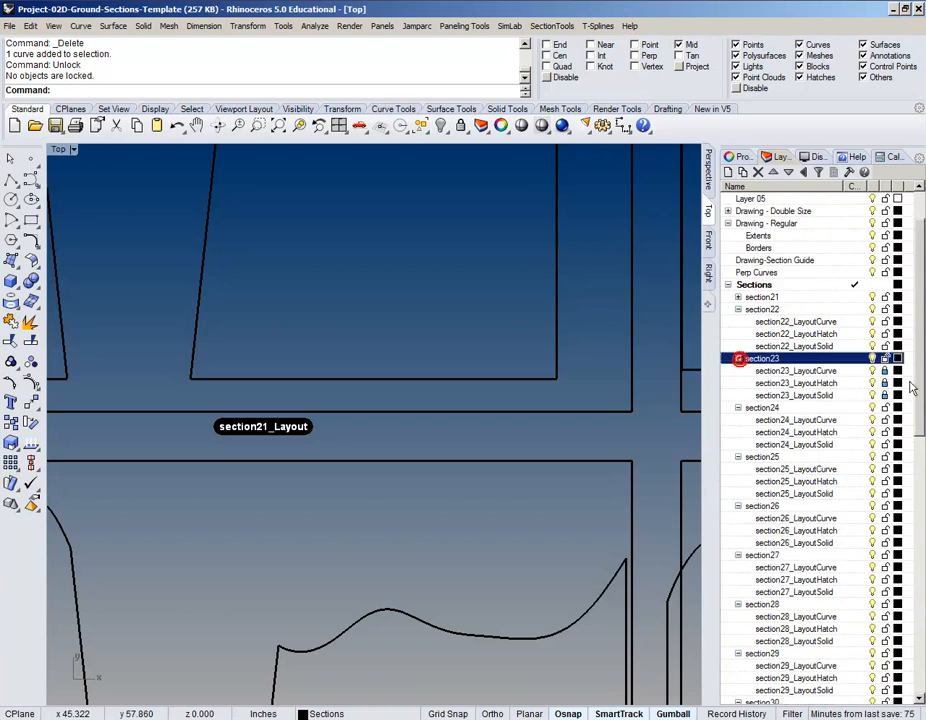
{"action": "left_click", "coordinate": [885, 372]}
{"action": "left_click", "coordinate": [884, 383]}
{"action": "left_click", "coordinate": [886, 395]}
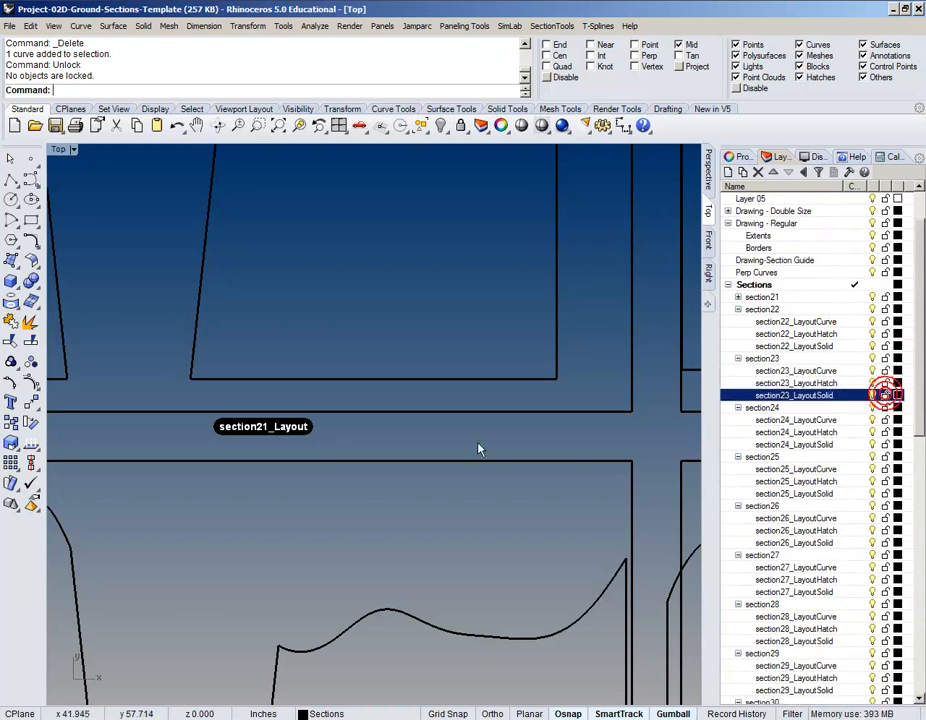
{"action": "type", "text": "SelDo"}
{"action": "key", "text": "Return"}
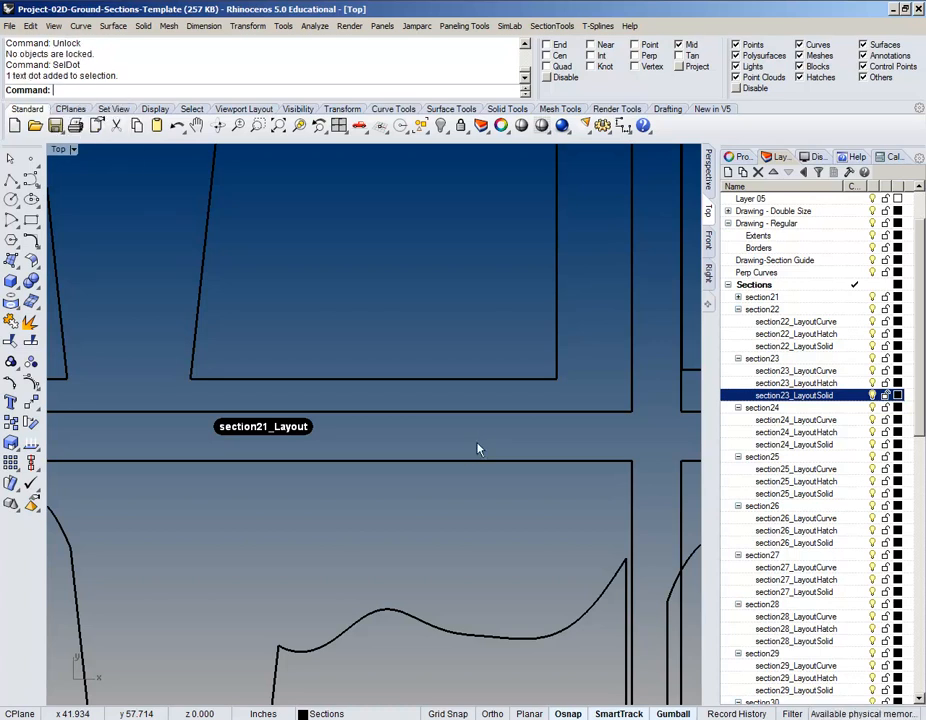
- Unlock the curve, hatch and solid layout sublayers of section21
{"action": "left_click", "coordinate": [740, 298]}
{"action": "left_click", "coordinate": [885, 334]}
{"action": "left_click", "coordinate": [885, 322]}
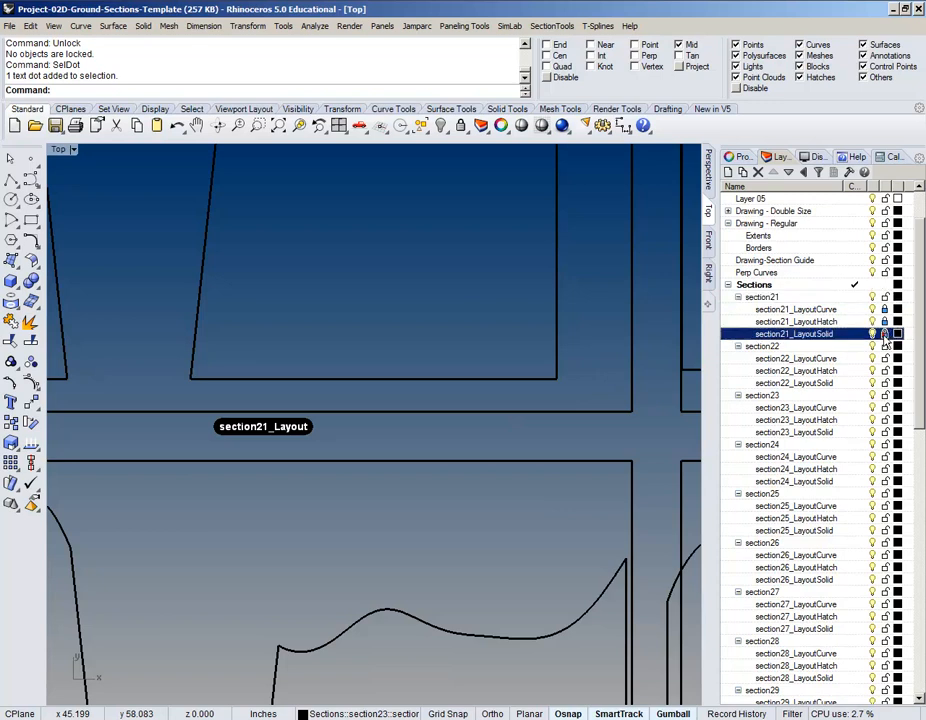
{"action": "left_click", "coordinate": [885, 310]}
- Select the remaining section21_Layout and section23_Layout text dots with SelDot and delete them
{"action": "scroll", "coordinate": [430, 418], "scroll_direction": "down", "scroll_amount": 8}
{"action": "right_click_drag", "start_coordinate": [249, 401], "coordinate": [111, 362]}
{"action": "left_click", "coordinate": [97, 363]}
{"action": "type", "text": "SelD"}
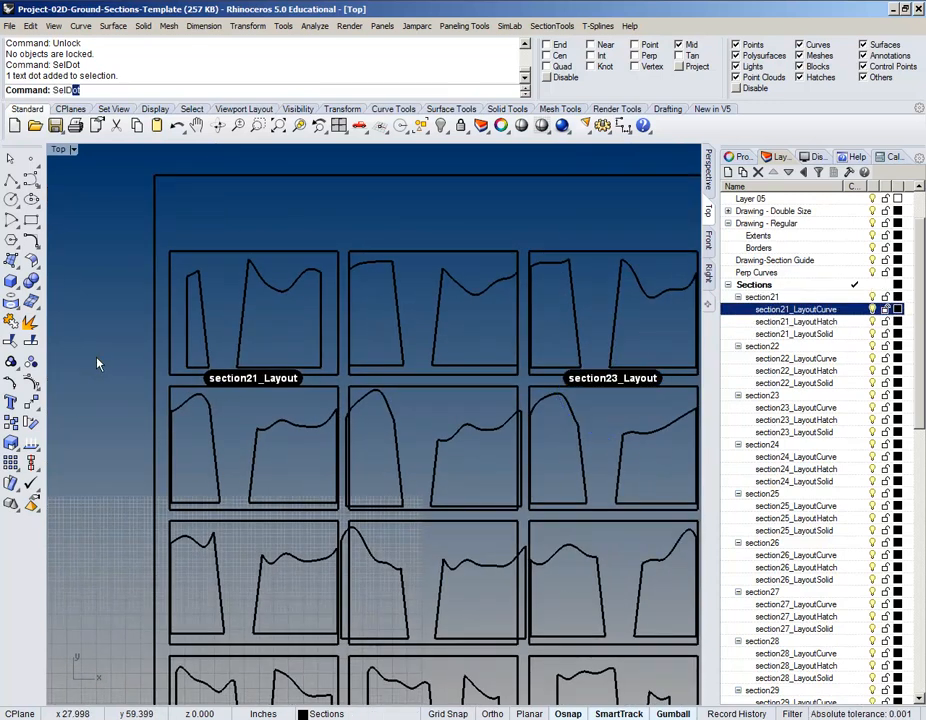
{"action": "type", "text": "ot"}
{"action": "key", "text": "Return"}
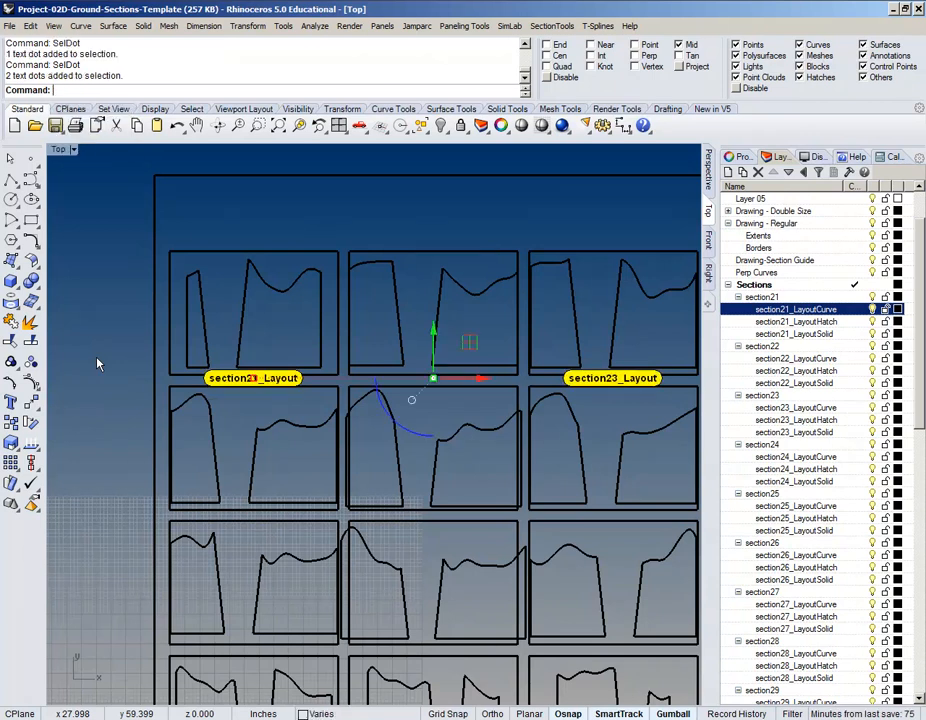
{"action": "key", "text": "Delete"}
- Examine how the section curves fit within their border frames across the double-size drawing grid
{"action": "scroll", "coordinate": [420, 442], "scroll_direction": "down", "scroll_amount": 8}
{"action": "scroll", "coordinate": [331, 316], "scroll_direction": "up", "scroll_amount": 5}
{"action": "right_click_drag", "start_coordinate": [472, 326], "coordinate": [392, 406]}
{"action": "scroll", "coordinate": [403, 350], "scroll_direction": "up", "scroll_amount": 4}
{"action": "right_click_drag", "start_coordinate": [250, 420], "coordinate": [406, 369]}
{"action": "right_click_drag", "start_coordinate": [421, 368], "coordinate": [343, 367]}
{"action": "scroll", "coordinate": [343, 368], "scroll_direction": "down", "scroll_amount": 1}
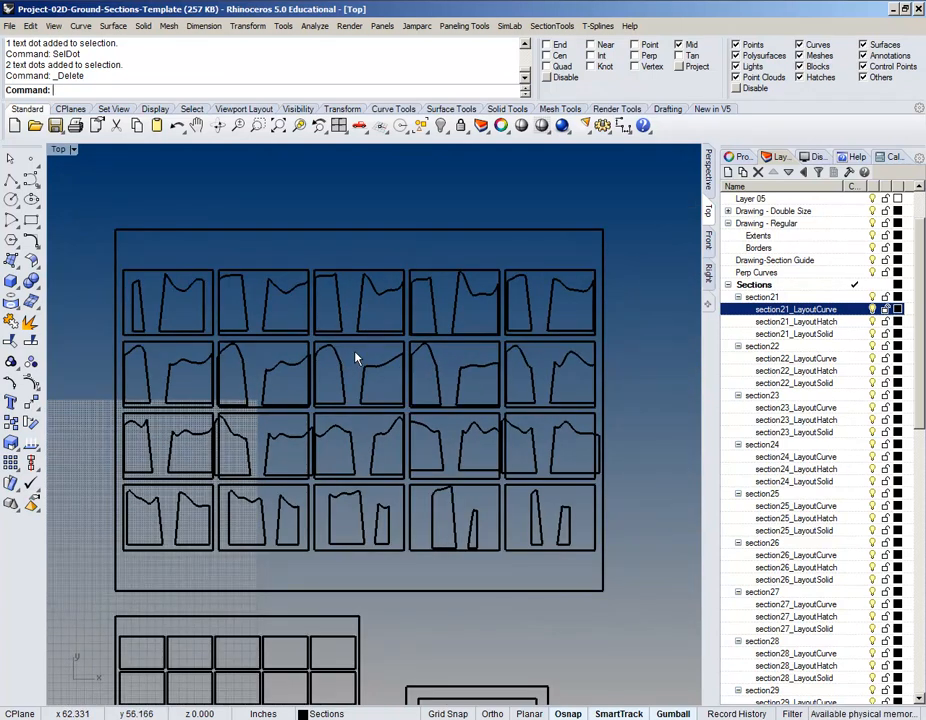
{"action": "scroll", "coordinate": [553, 310], "scroll_direction": "up", "scroll_amount": 6}
{"action": "right_click_drag", "start_coordinate": [592, 346], "coordinate": [483, 336]}
{"action": "scroll", "coordinate": [377, 359], "scroll_direction": "down", "scroll_amount": 2}
{"action": "right_click_drag", "start_coordinate": [213, 310], "coordinate": [459, 310]}
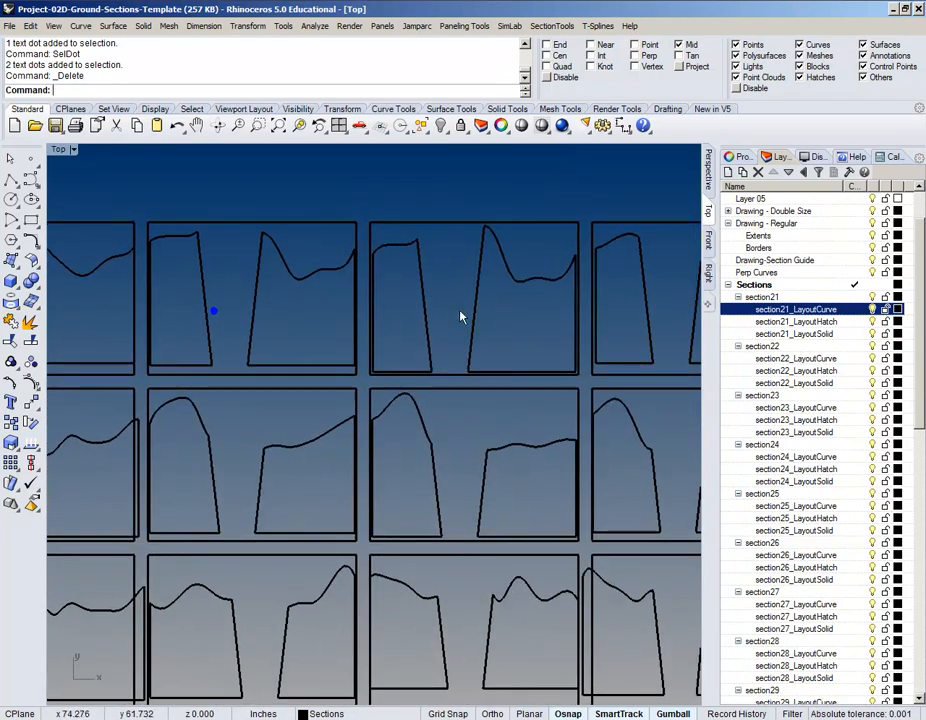
{"action": "scroll", "coordinate": [387, 280], "scroll_direction": "up", "scroll_amount": 8}
{"action": "scroll", "coordinate": [374, 280], "scroll_direction": "down", "scroll_amount": 10}
{"action": "right_click_drag", "start_coordinate": [270, 297], "coordinate": [482, 251]}
{"action": "scroll", "coordinate": [370, 395], "scroll_direction": "up", "scroll_amount": 5}
{"action": "scroll", "coordinate": [254, 345], "scroll_direction": "down", "scroll_amount": 7}
{"action": "scroll", "coordinate": [305, 340], "scroll_direction": "up", "scroll_amount": 1}
{"action": "scroll", "coordinate": [305, 338], "scroll_direction": "up", "scroll_amount": 5}
{"action": "scroll", "coordinate": [304, 332], "scroll_direction": "down", "scroll_amount": 10}
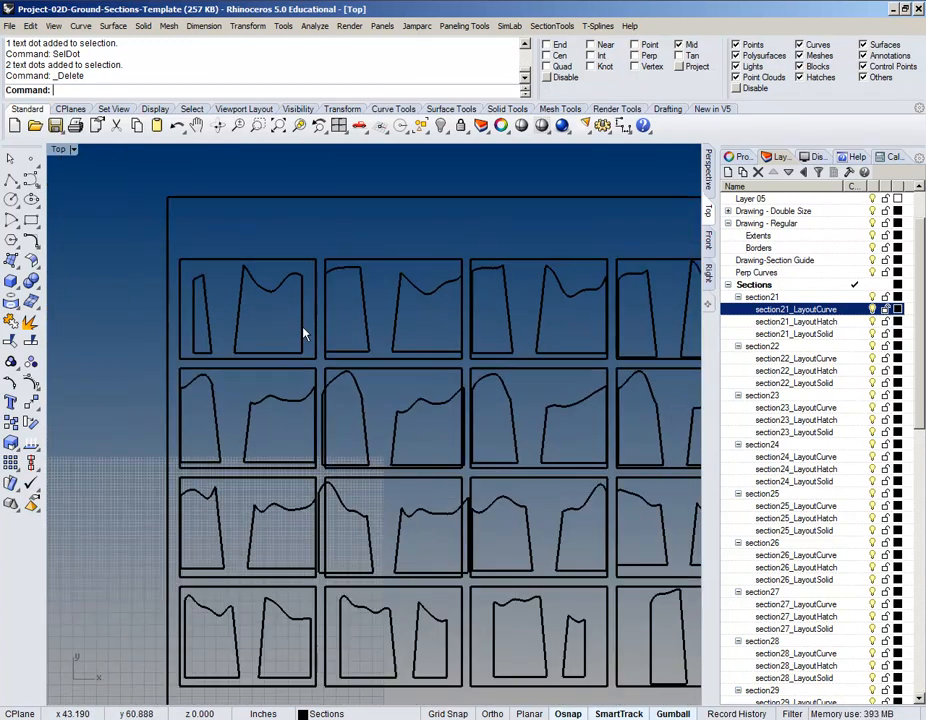
{"action": "scroll", "coordinate": [302, 332], "scroll_direction": "up", "scroll_amount": 3}
{"action": "right_click_drag", "start_coordinate": [394, 340], "coordinate": [316, 332]}
{"action": "scroll", "coordinate": [387, 316], "scroll_direction": "up", "scroll_amount": 6}
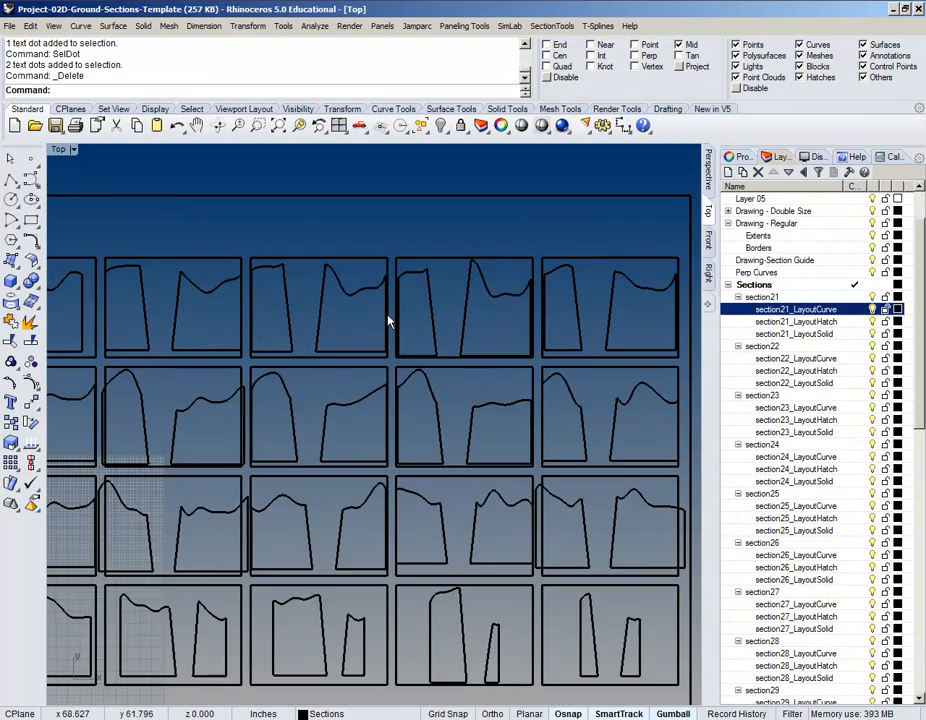
{"action": "scroll", "coordinate": [387, 316], "scroll_direction": "down", "scroll_amount": 4}
{"action": "right_click_drag", "start_coordinate": [381, 319], "coordinate": [380, 310]}
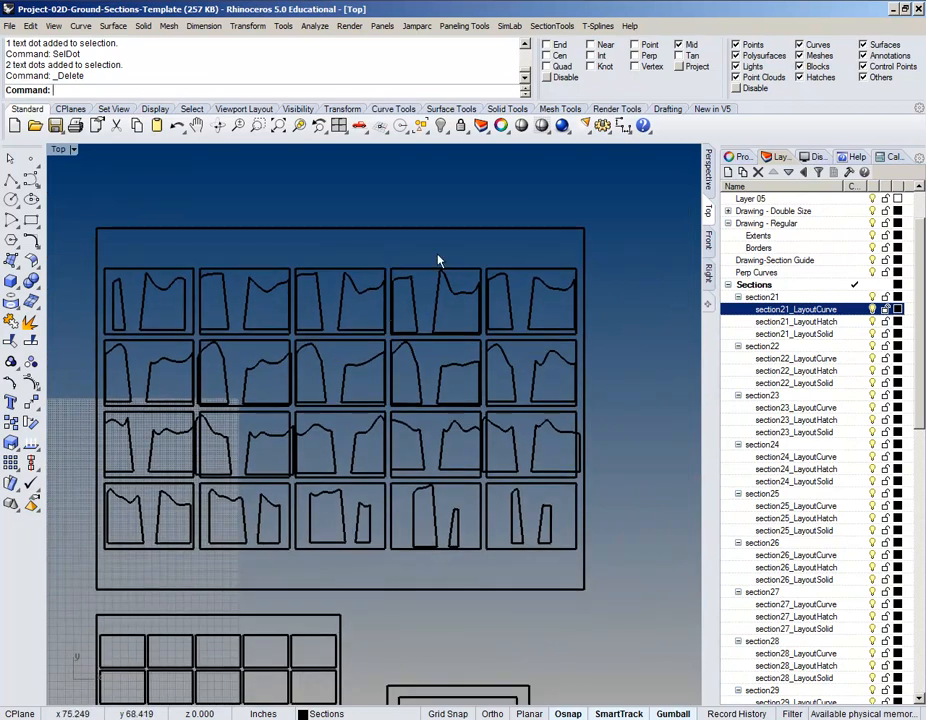
{"action": "scroll", "coordinate": [478, 290], "scroll_direction": "up", "scroll_amount": 4}
{"action": "scroll", "coordinate": [480, 289], "scroll_direction": "down", "scroll_amount": 4}
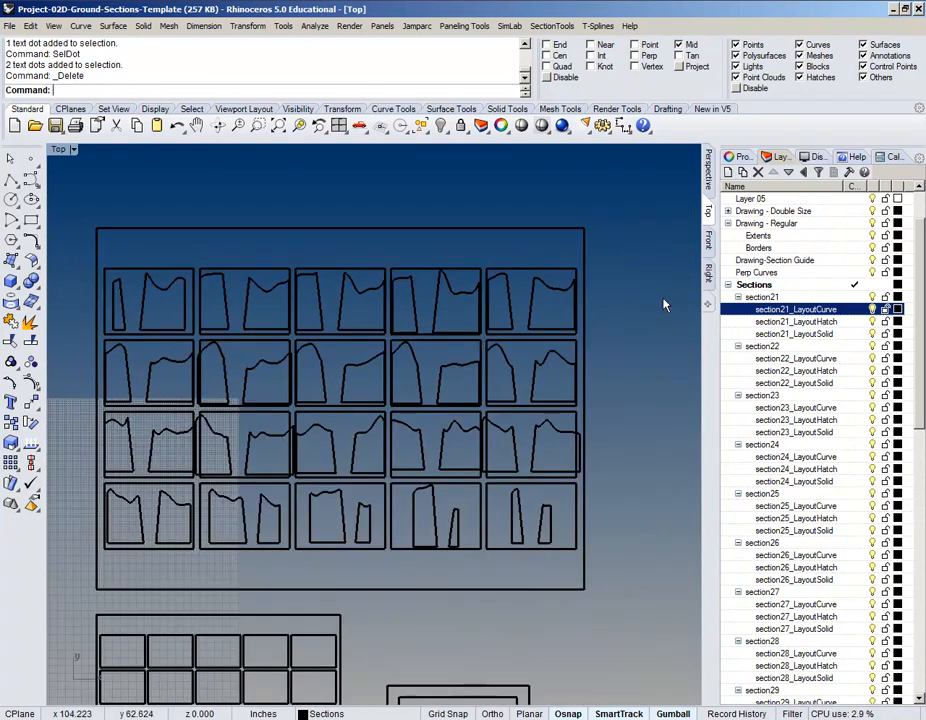
- Collapse the Sections and Drawing - Regular layer groups and expand Drawing - Double Size to show its sublayers
{"action": "left_click", "coordinate": [728, 286]}
{"action": "right_click_drag", "start_coordinate": [476, 329], "coordinate": [485, 269]}
{"action": "left_click", "coordinate": [728, 286]}
{"action": "left_click", "coordinate": [728, 286]}
{"action": "left_click", "coordinate": [774, 273]}
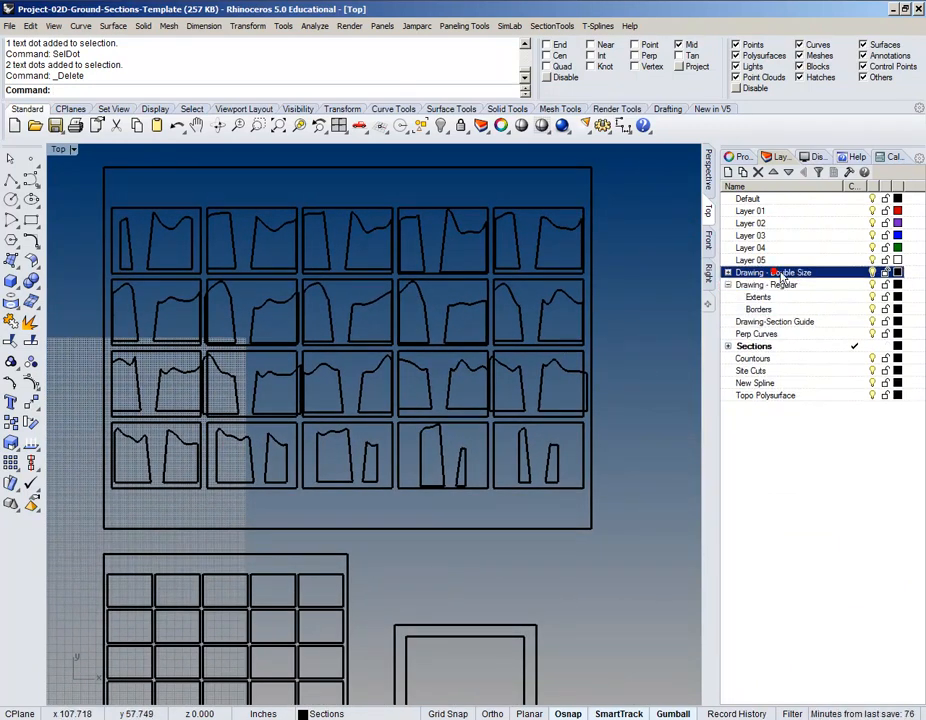
{"action": "left_click", "coordinate": [728, 272]}
{"action": "left_click", "coordinate": [728, 272]}
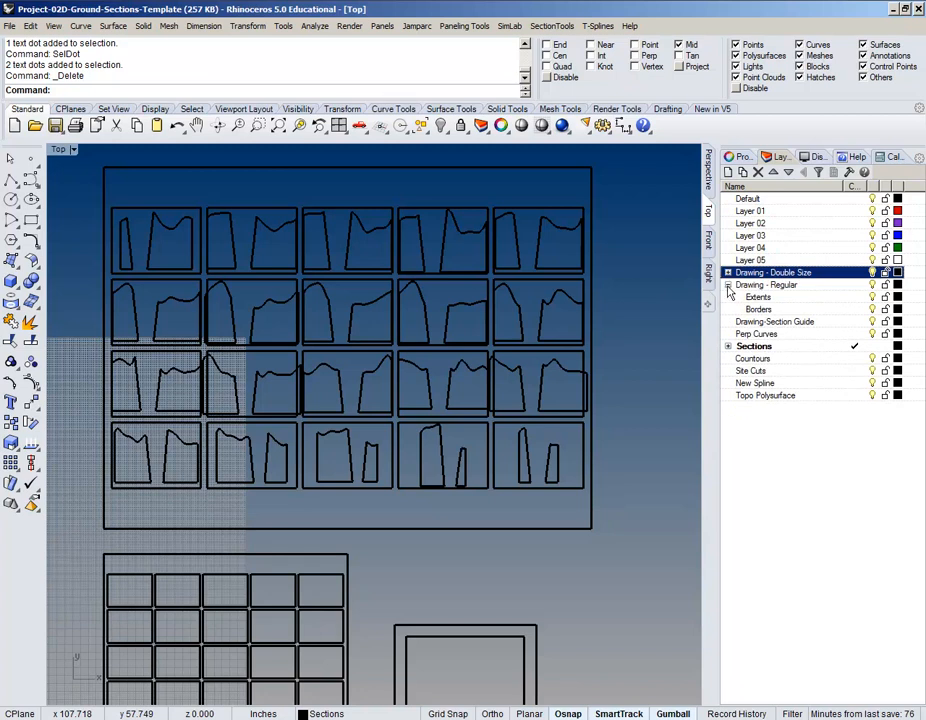
{"action": "left_click", "coordinate": [728, 286]}
{"action": "left_click", "coordinate": [729, 273]}
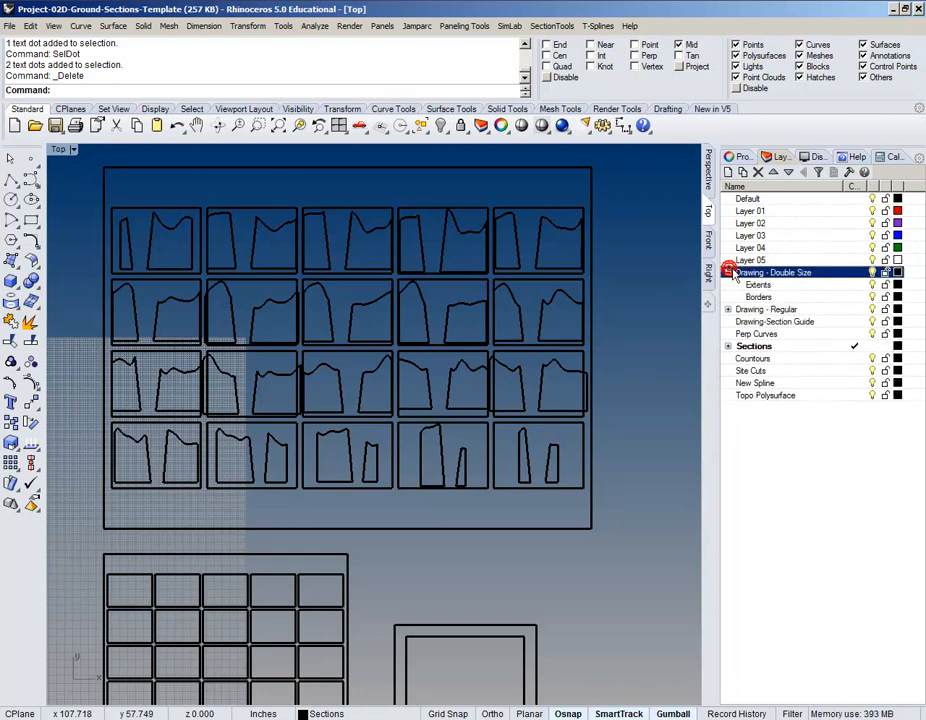
- Toggle the visibility of the Drawing - Double Size layer and its Borders sublayer to check which objects they hold
{"action": "left_click", "coordinate": [874, 273]}
{"action": "left_click", "coordinate": [874, 273]}
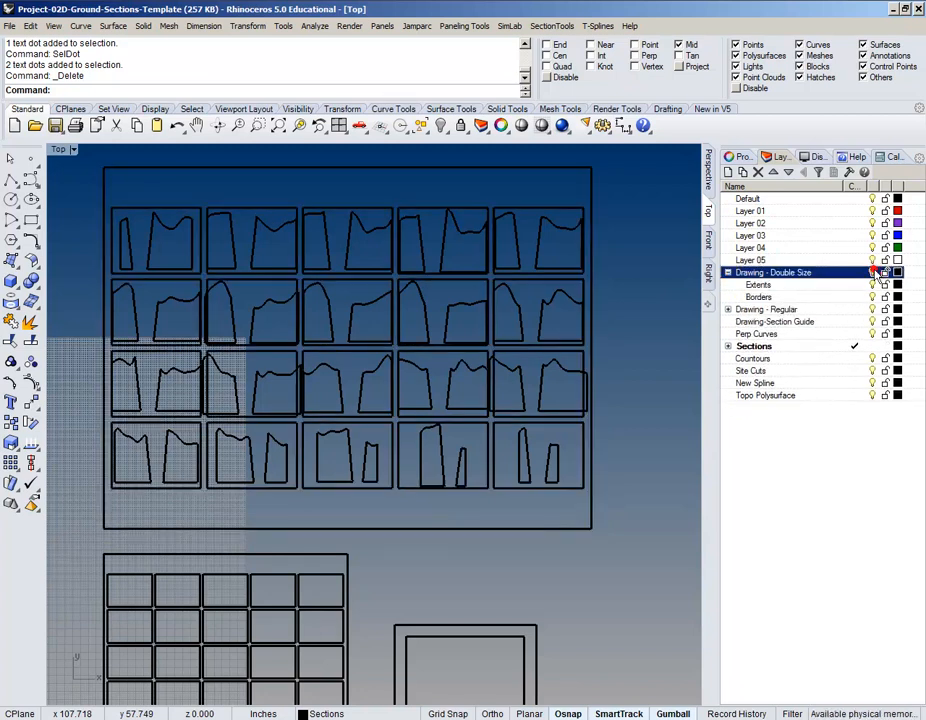
{"action": "left_click", "coordinate": [874, 273]}
{"action": "left_click", "coordinate": [874, 273]}
{"action": "left_click", "coordinate": [806, 294]}
{"action": "left_click", "coordinate": [873, 297]}
{"action": "left_click", "coordinate": [873, 297]}
- Duplicate the Borders sublayer of Drawing - Double Size together with its objects
{"action": "right_click", "coordinate": [788, 299]}
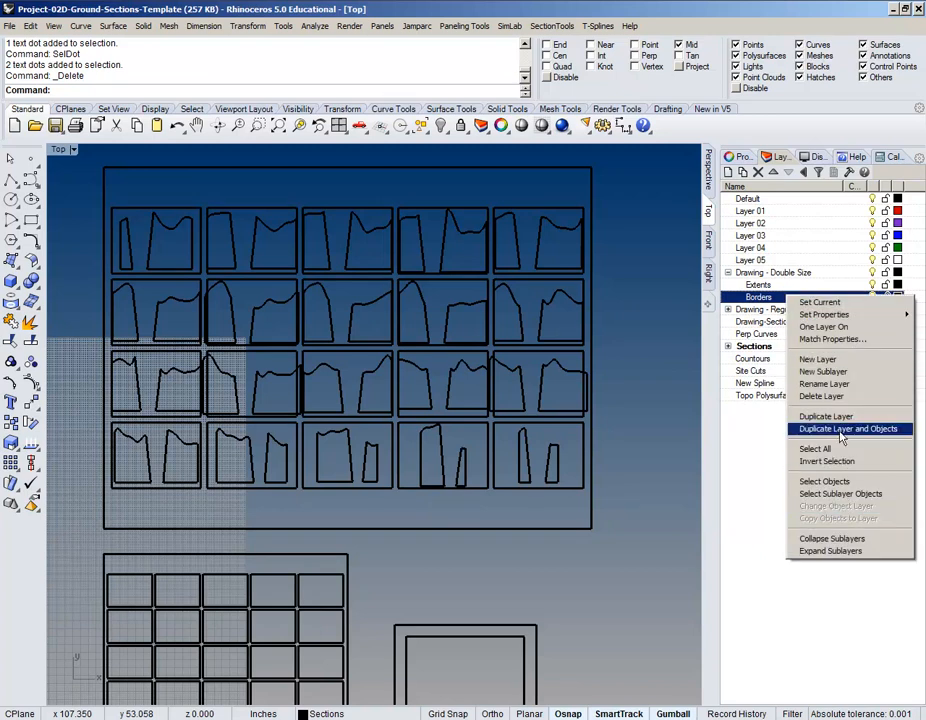
{"action": "left_click", "coordinate": [841, 431]}
{"action": "left_click", "coordinate": [839, 299]}
- Turn off the original Borders sublayer and lock the Extents sublayer under Drawing - Double Size
{"action": "left_click", "coordinate": [843, 308]}
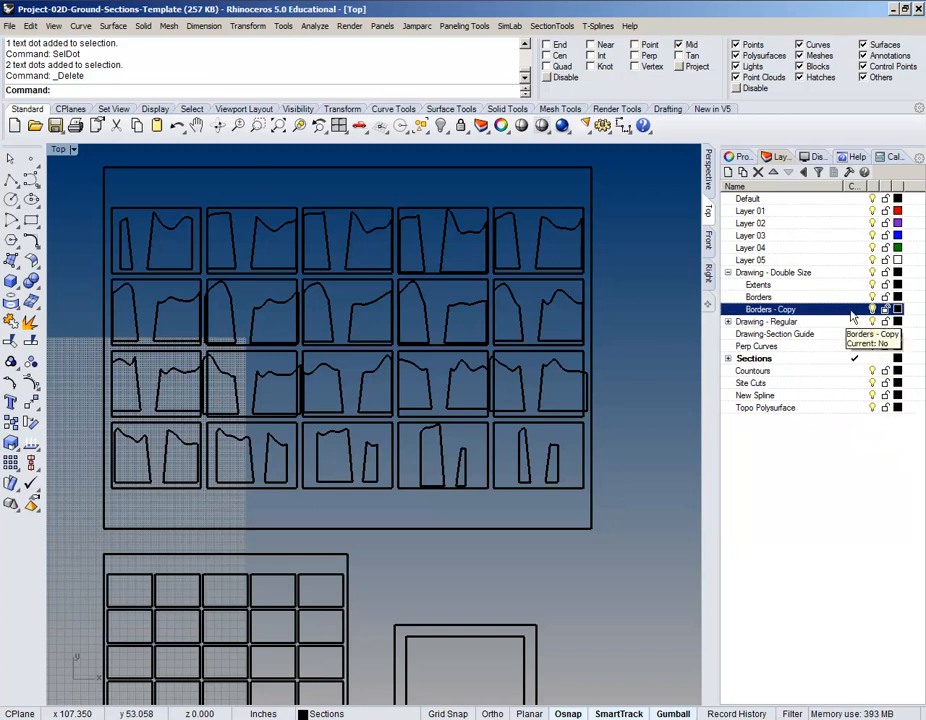
{"action": "left_click", "coordinate": [850, 297]}
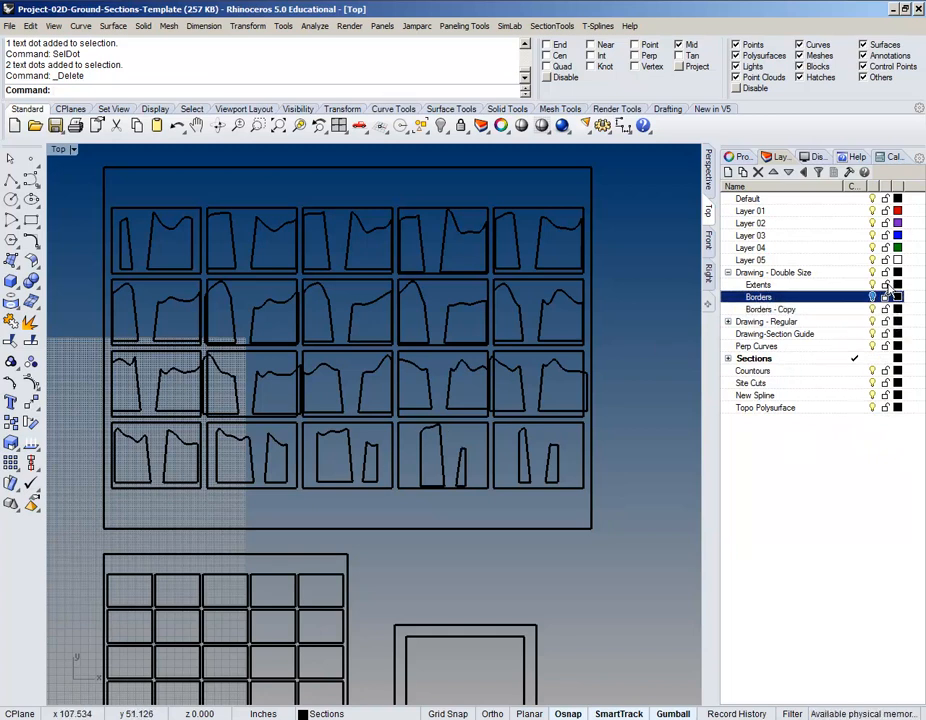
{"action": "left_click", "coordinate": [894, 285]}
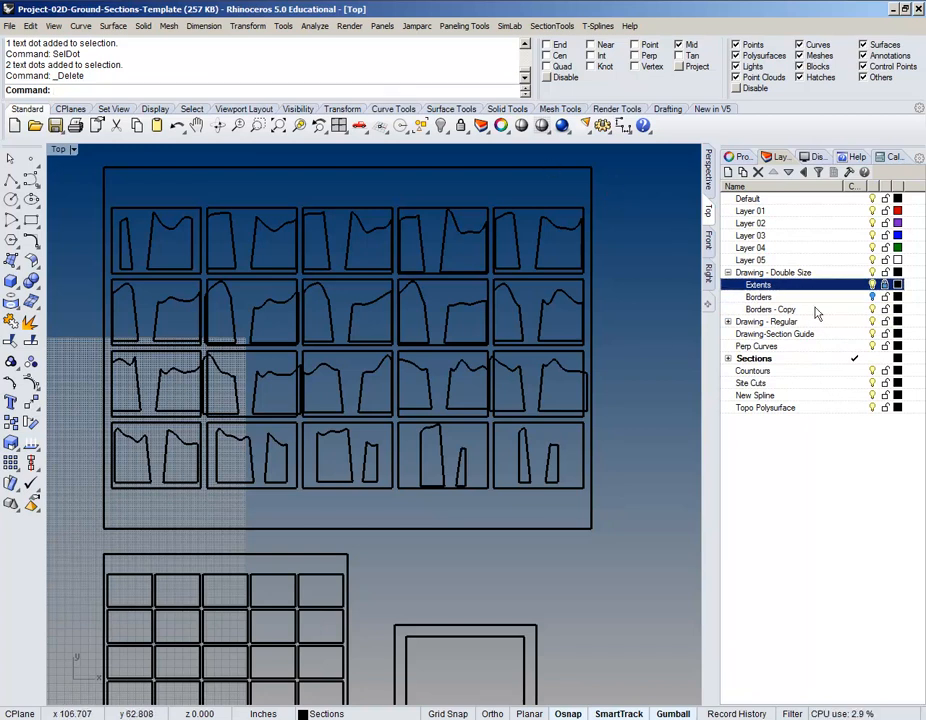
- Examine where the section curves overrun the copied borders in the double-size grid
{"action": "right_click_drag", "start_coordinate": [531, 523], "coordinate": [535, 482]}
{"action": "scroll", "coordinate": [440, 300], "scroll_direction": "down", "scroll_amount": 1}
{"action": "right_click_drag", "start_coordinate": [470, 305], "coordinate": [463, 291]}
{"action": "left_click_drag", "start_coordinate": [148, 233], "coordinate": [633, 467]}
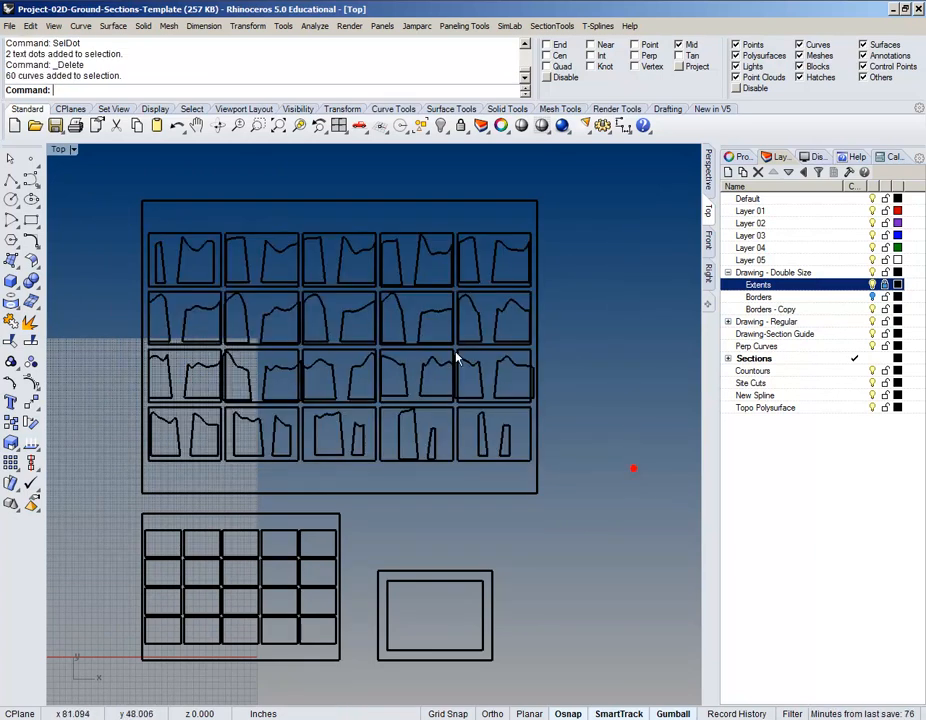
{"action": "right_click_drag", "start_coordinate": [452, 353], "coordinate": [482, 383]}
{"action": "scroll", "coordinate": [345, 347], "scroll_direction": "up", "scroll_amount": 10}
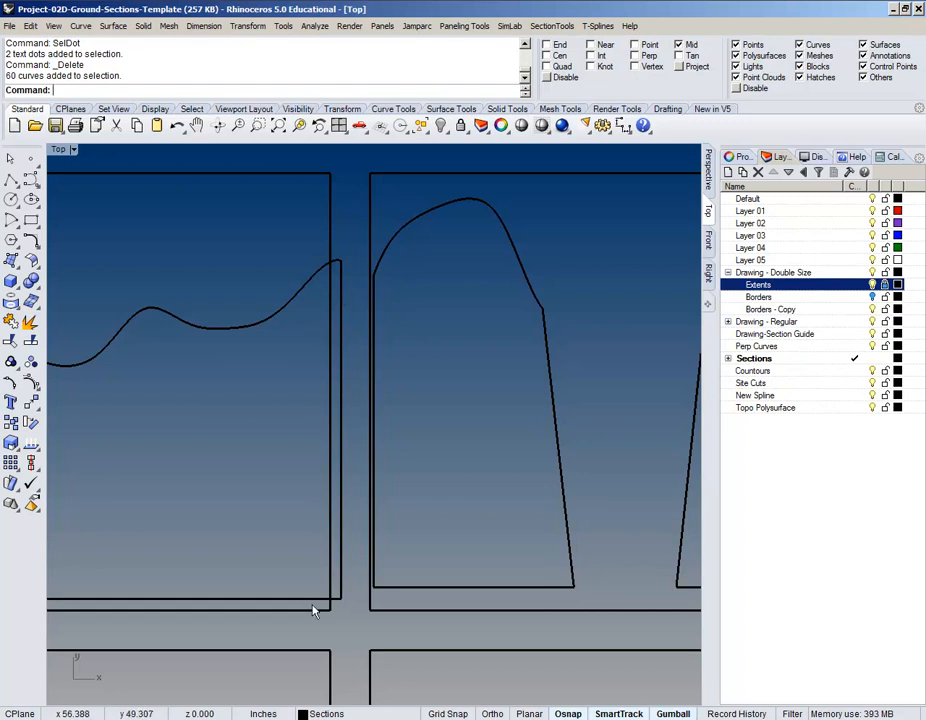
{"action": "scroll", "coordinate": [338, 310], "scroll_direction": "down", "scroll_amount": 10}
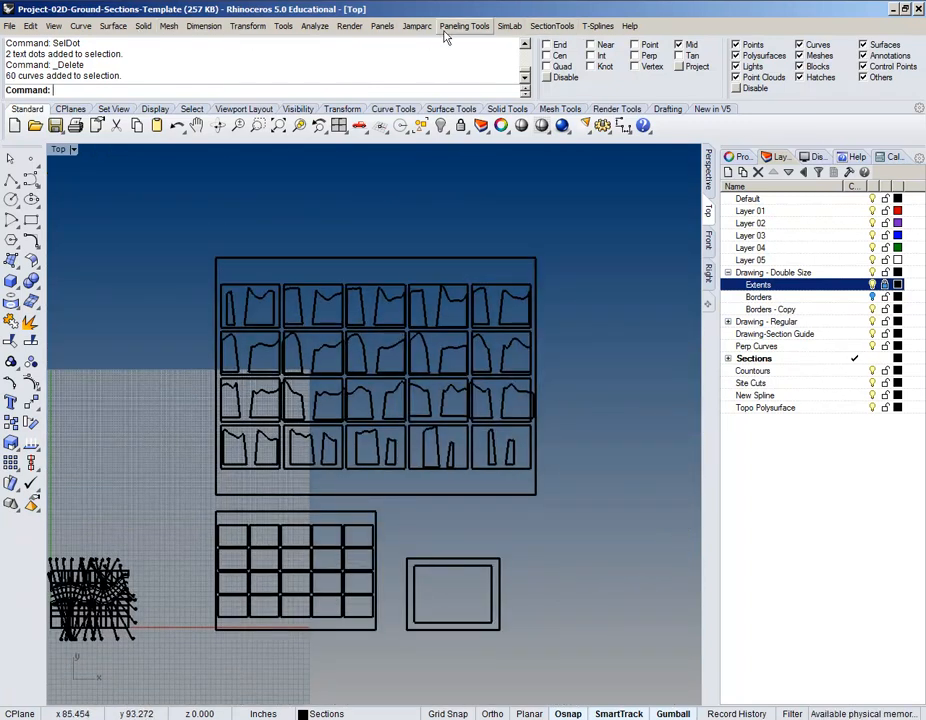
- Start a Curve Boolean with CombineRegions=No on all section curves and copied borders in the double-size grid
{"action": "left_click", "coordinate": [81, 26]}
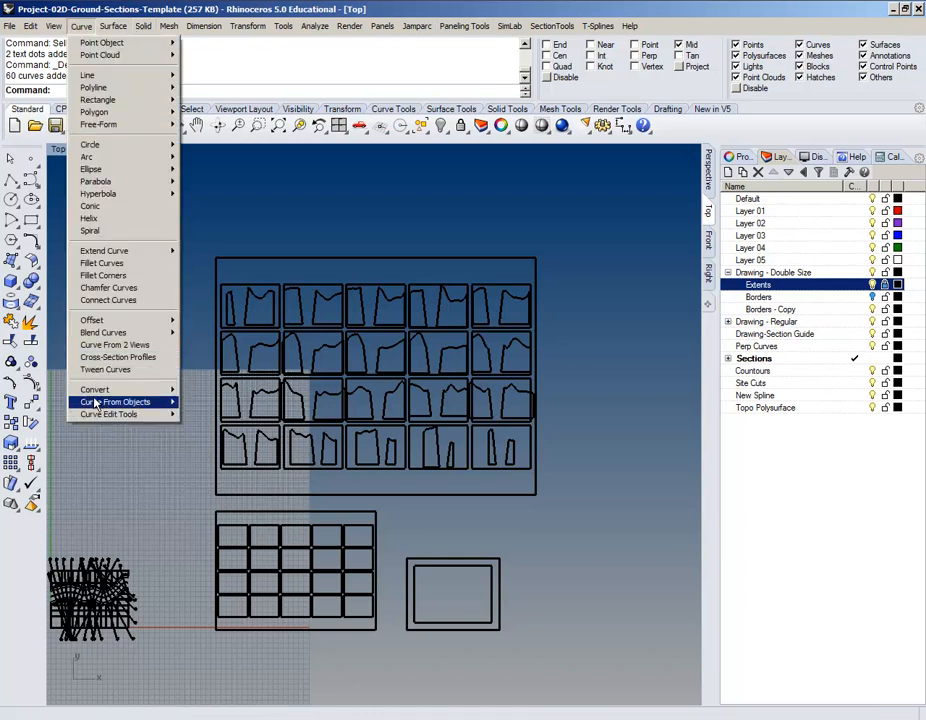
{"action": "mouse_move", "coordinate": [114, 402]}
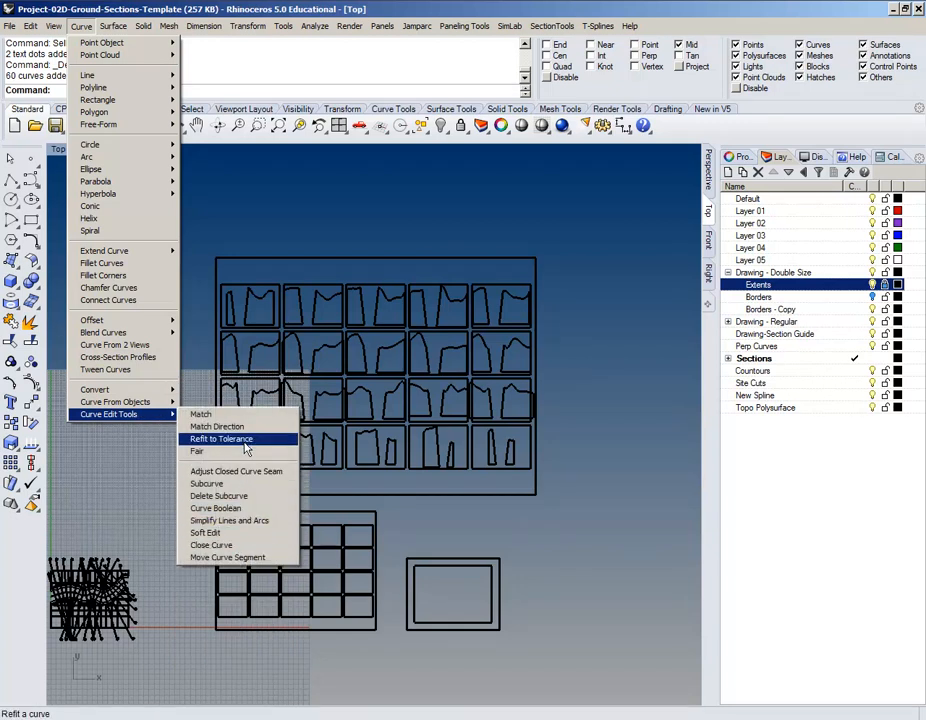
{"action": "left_click", "coordinate": [215, 508]}
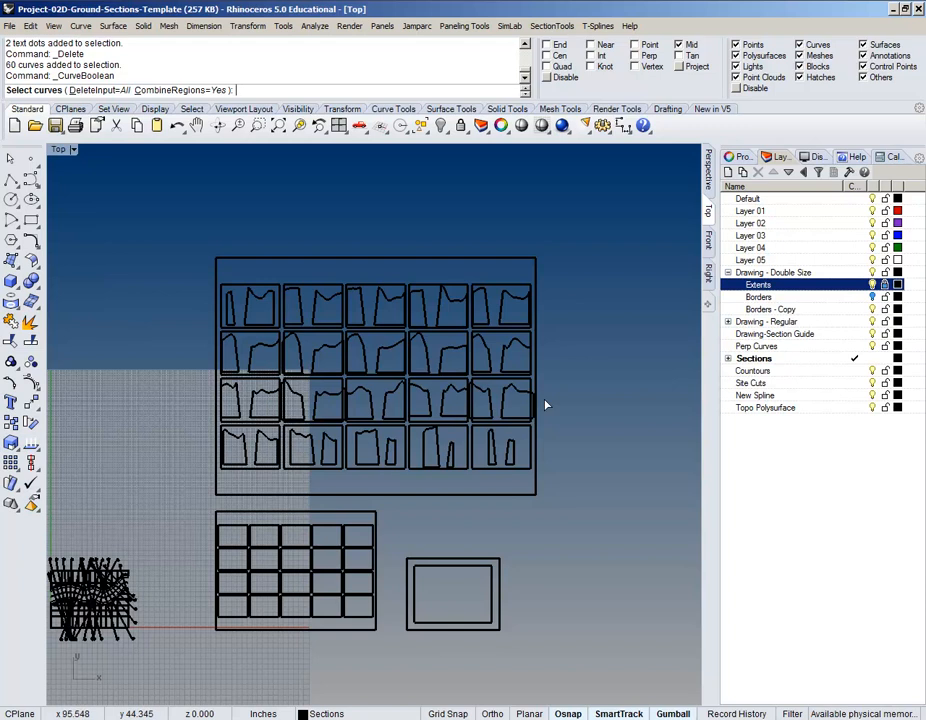
{"action": "right_click_drag", "start_coordinate": [546, 405], "coordinate": [515, 418]}
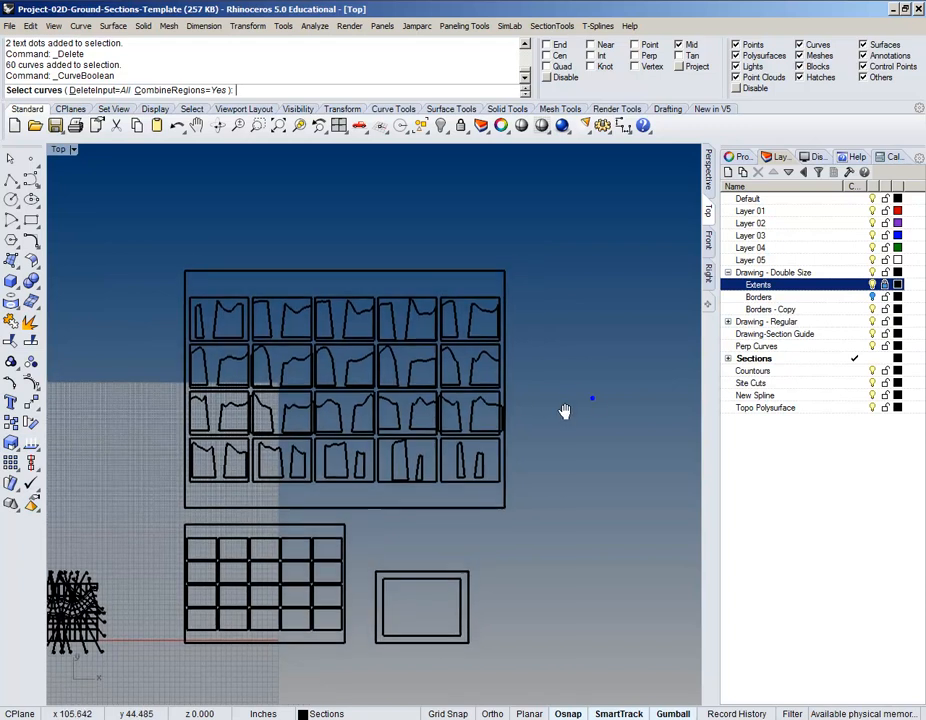
{"action": "left_click", "coordinate": [160, 90]}
{"action": "left_click_drag", "start_coordinate": [119, 288], "coordinate": [568, 500]}
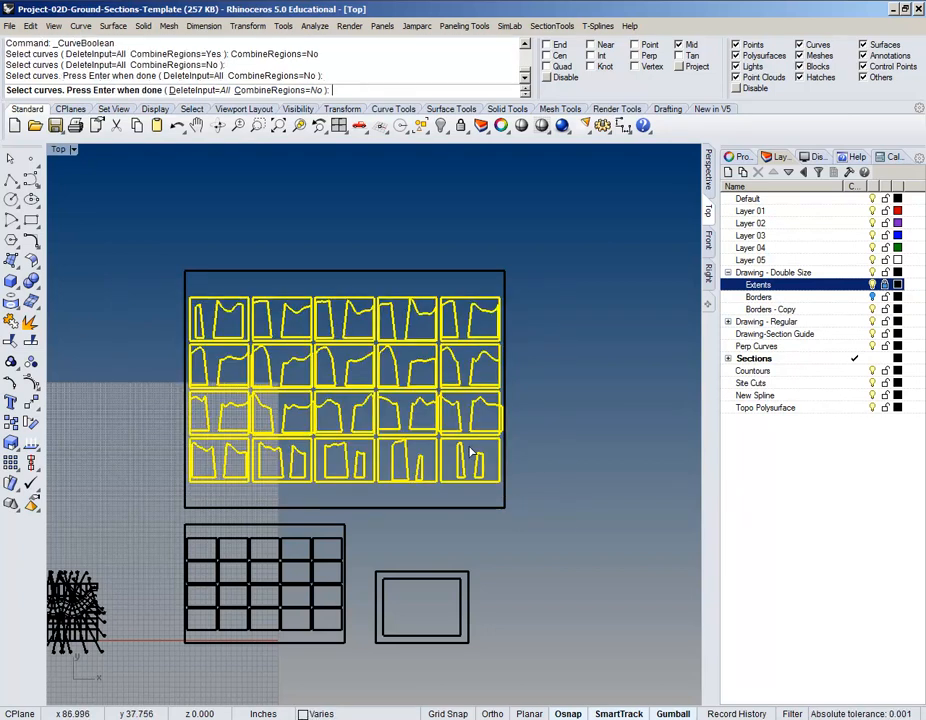
{"action": "key", "text": "Return"}
- Inspect the chosen section outlines and borders across the grid to identify the regions to keep
{"action": "scroll", "coordinate": [215, 331], "scroll_direction": "up", "scroll_amount": 6}
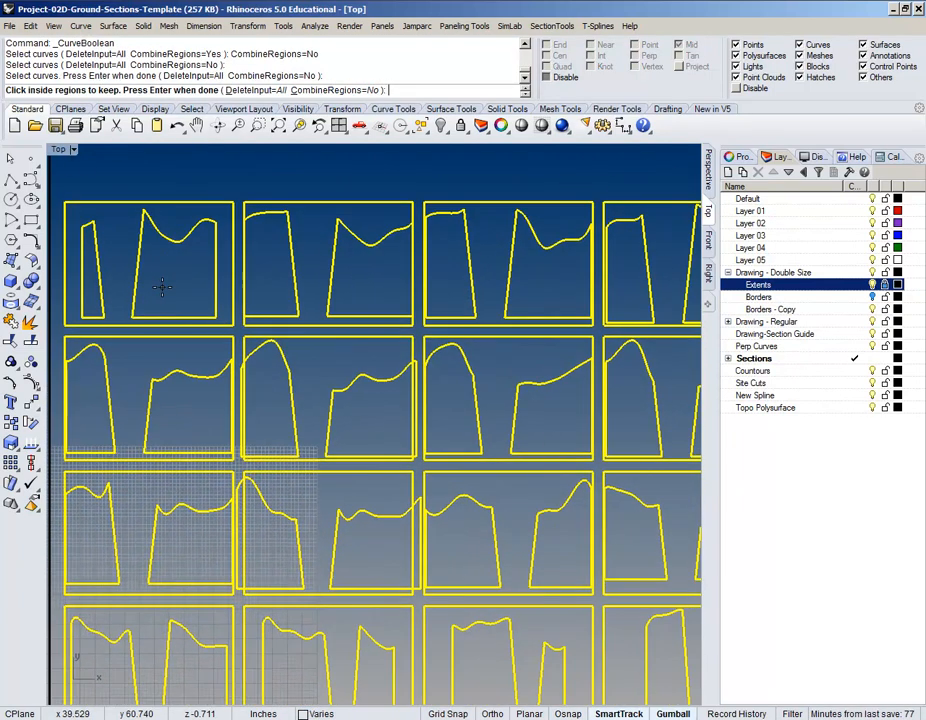
{"action": "scroll", "coordinate": [160, 287], "scroll_direction": "down", "scroll_amount": 4}
{"action": "scroll", "coordinate": [128, 282], "scroll_direction": "up", "scroll_amount": 4}
{"action": "right_click_drag", "start_coordinate": [206, 294], "coordinate": [186, 283]}
{"action": "scroll", "coordinate": [186, 283], "scroll_direction": "down", "scroll_amount": 4}
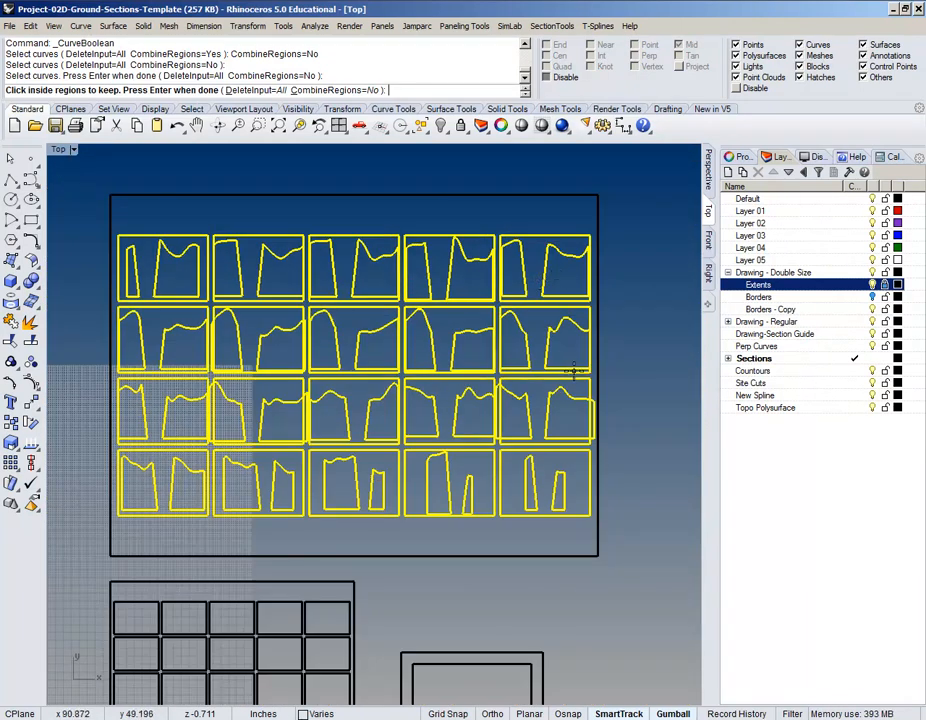
{"action": "scroll", "coordinate": [195, 280], "scroll_direction": "up", "scroll_amount": 2}
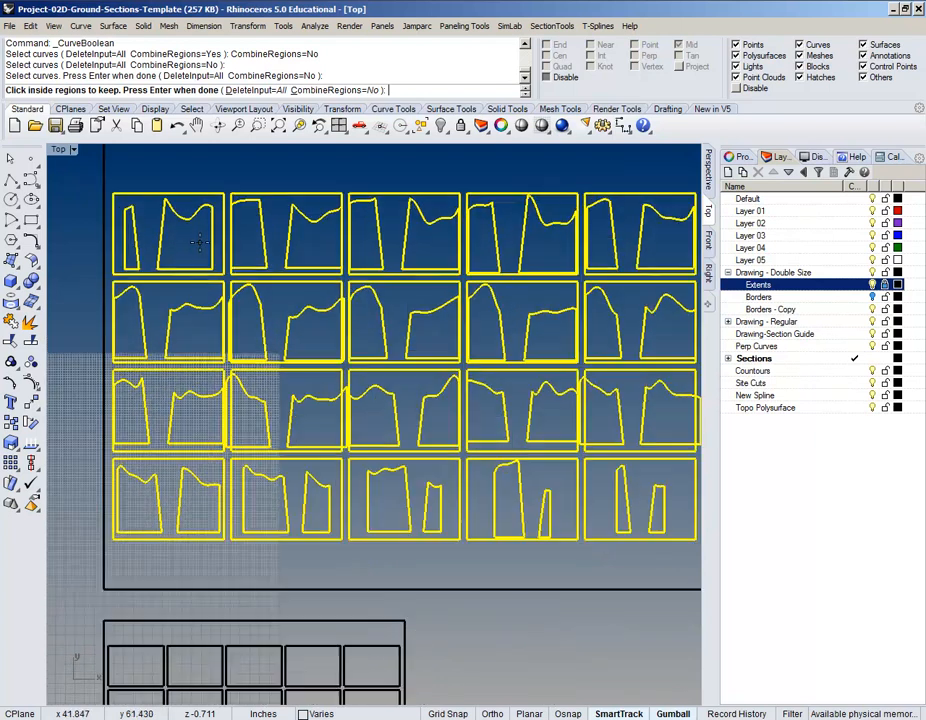
{"action": "scroll", "coordinate": [400, 310], "scroll_direction": "up", "scroll_amount": 1}
{"action": "scroll", "coordinate": [534, 233], "scroll_direction": "up", "scroll_amount": 5}
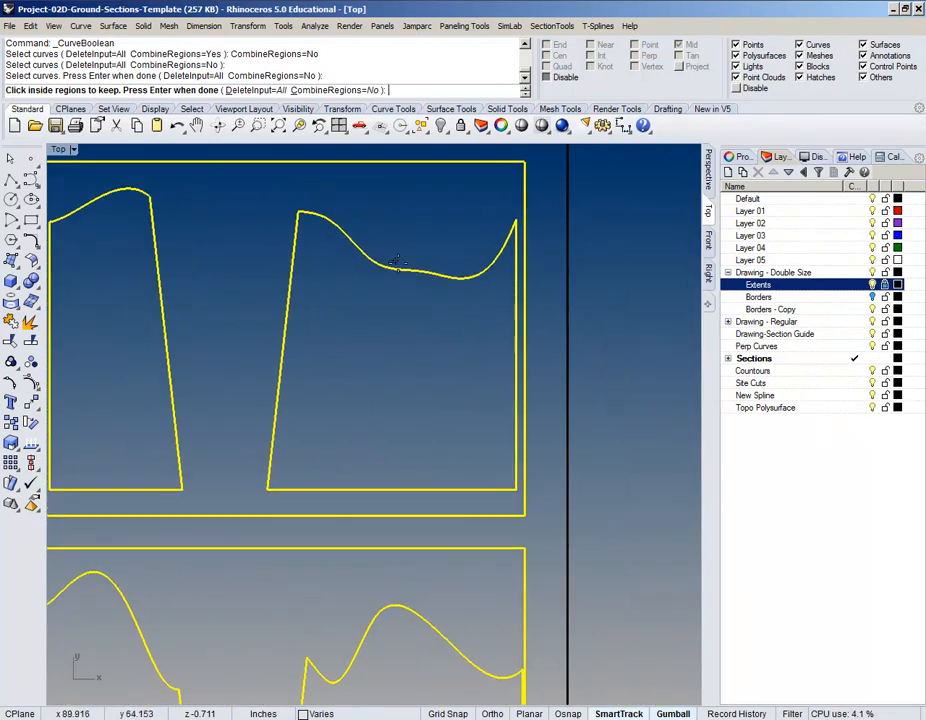
{"action": "scroll", "coordinate": [288, 501], "scroll_direction": "down", "scroll_amount": 5}
{"action": "scroll", "coordinate": [183, 392], "scroll_direction": "down", "scroll_amount": 2}
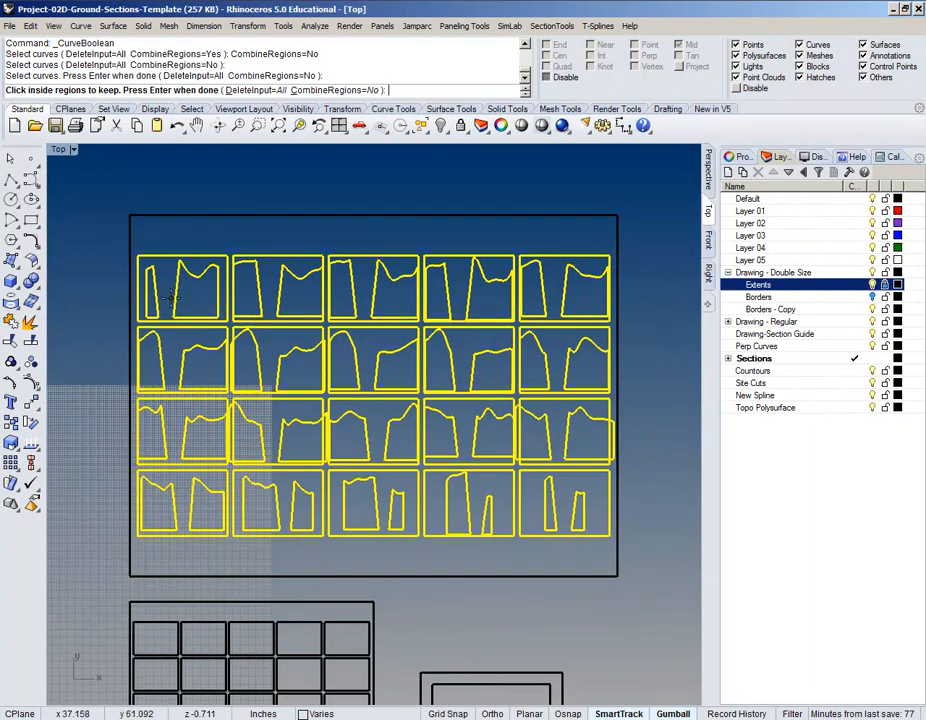
- Choose the ten ground section regions in the grid's first row as regions to keep
{"action": "left_click", "coordinate": [151, 300]}
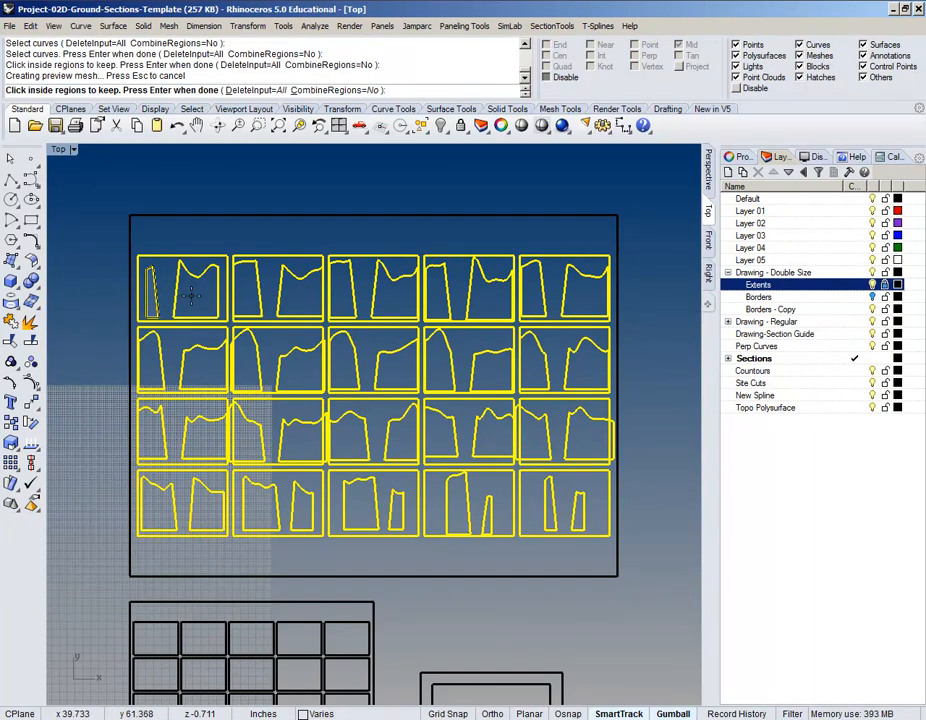
{"action": "left_click", "coordinate": [190, 296]}
{"action": "left_click", "coordinate": [250, 296]}
{"action": "left_click", "coordinate": [300, 296]}
{"action": "left_click", "coordinate": [347, 296]}
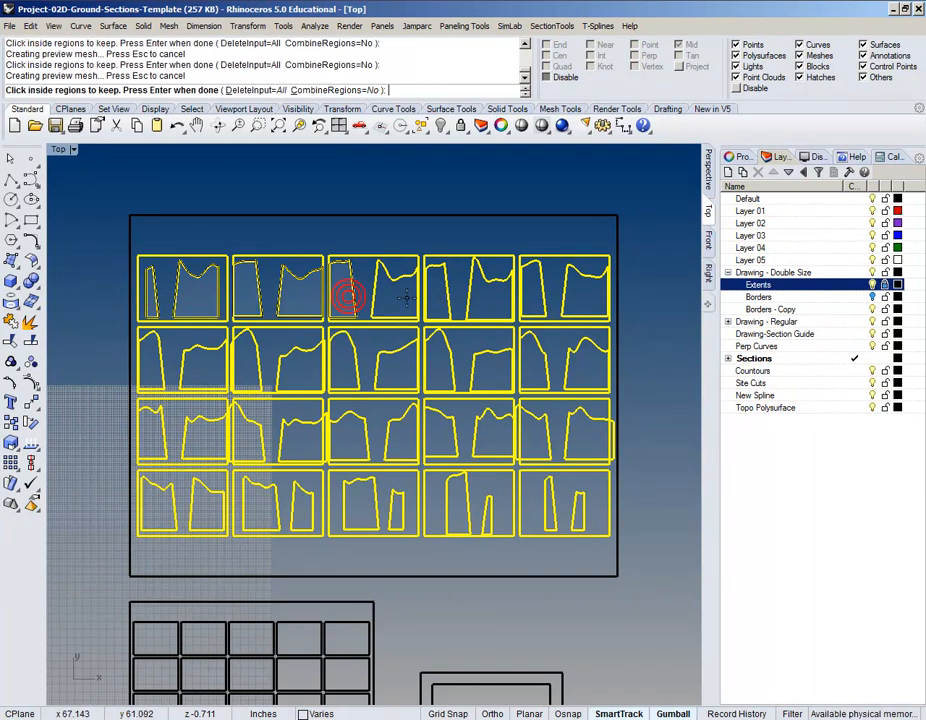
{"action": "left_click", "coordinate": [405, 296]}
{"action": "left_click", "coordinate": [440, 294]}
{"action": "left_click", "coordinate": [480, 293]}
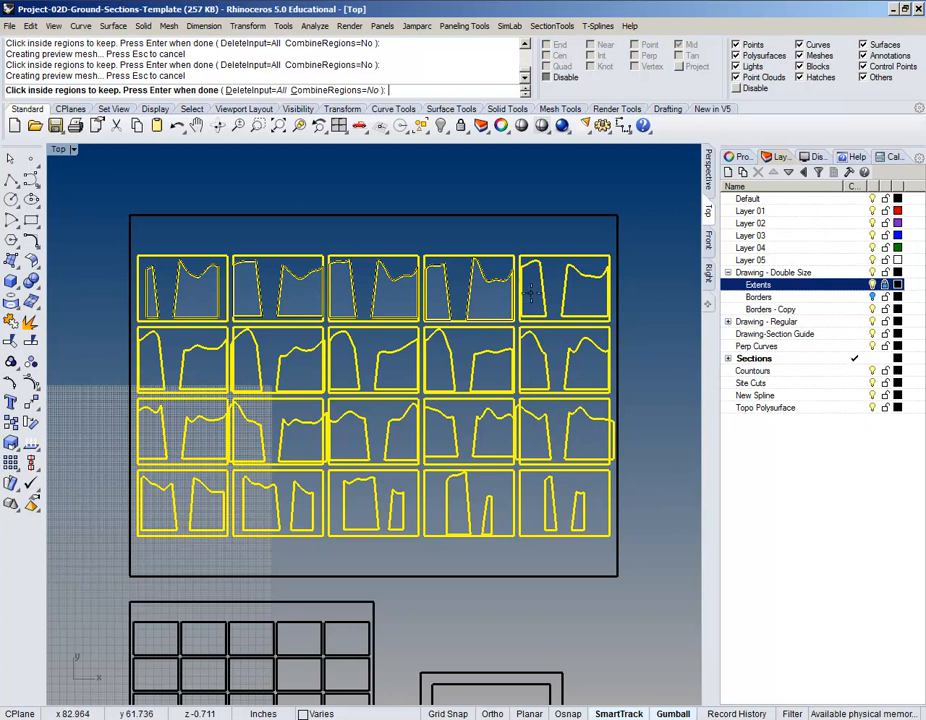
{"action": "left_click", "coordinate": [533, 293]}
{"action": "left_click", "coordinate": [566, 293]}
- Add the ground section regions within the borders of the grid's second row to the regions to keep
{"action": "left_click", "coordinate": [581, 373]}
{"action": "left_click", "coordinate": [533, 372]}
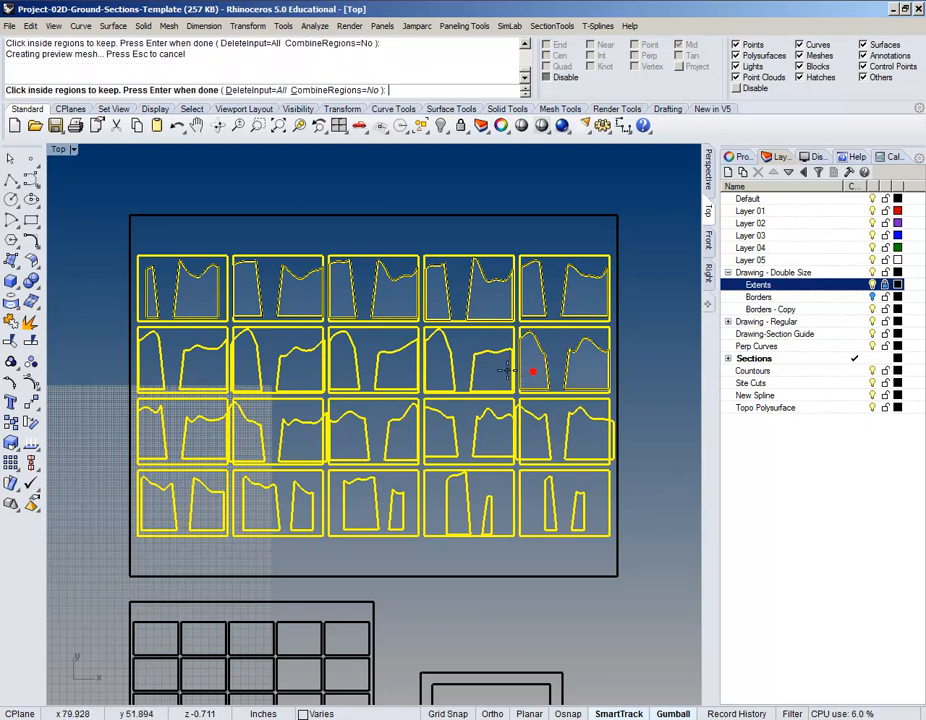
{"action": "left_click", "coordinate": [511, 370]}
{"action": "left_click", "coordinate": [434, 372]}
{"action": "left_click", "coordinate": [384, 370]}
{"action": "left_click", "coordinate": [352, 370]}
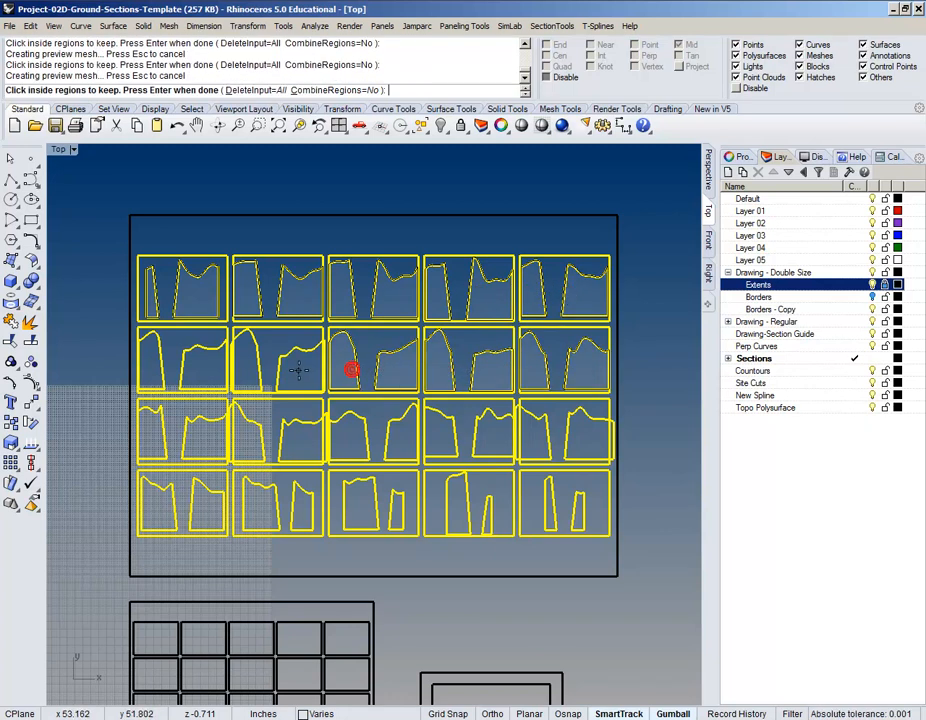
{"action": "left_click", "coordinate": [296, 371]}
{"action": "left_click", "coordinate": [203, 372]}
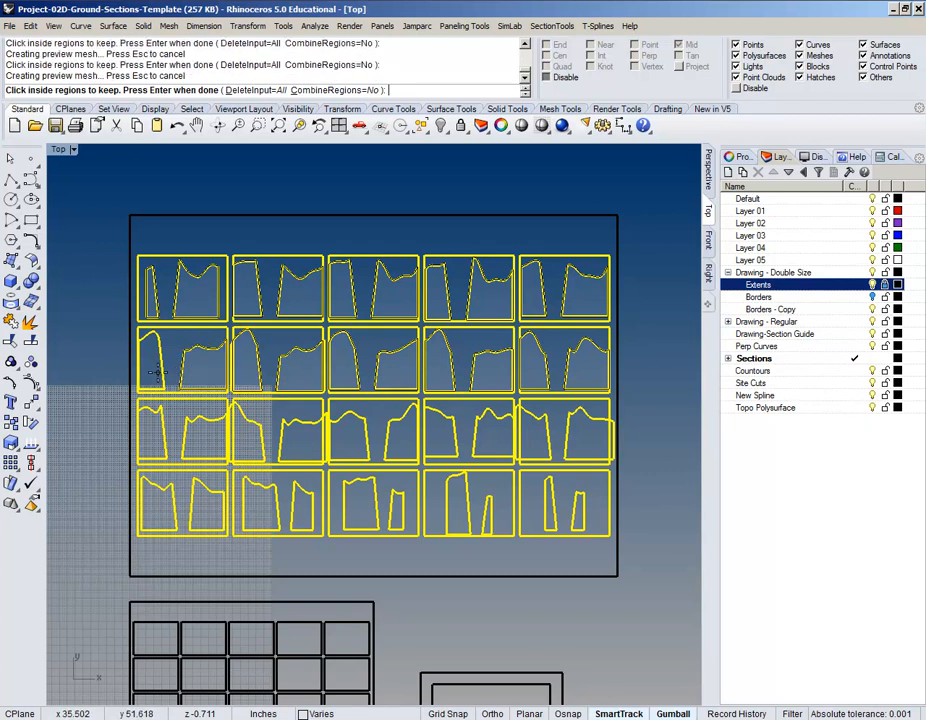
{"action": "left_click", "coordinate": [154, 372]}
- Add the ten ground section regions within the borders of the grid's third row to the regions to keep
{"action": "left_click", "coordinate": [153, 434]}
{"action": "left_click", "coordinate": [203, 432]}
{"action": "left_click", "coordinate": [247, 445]}
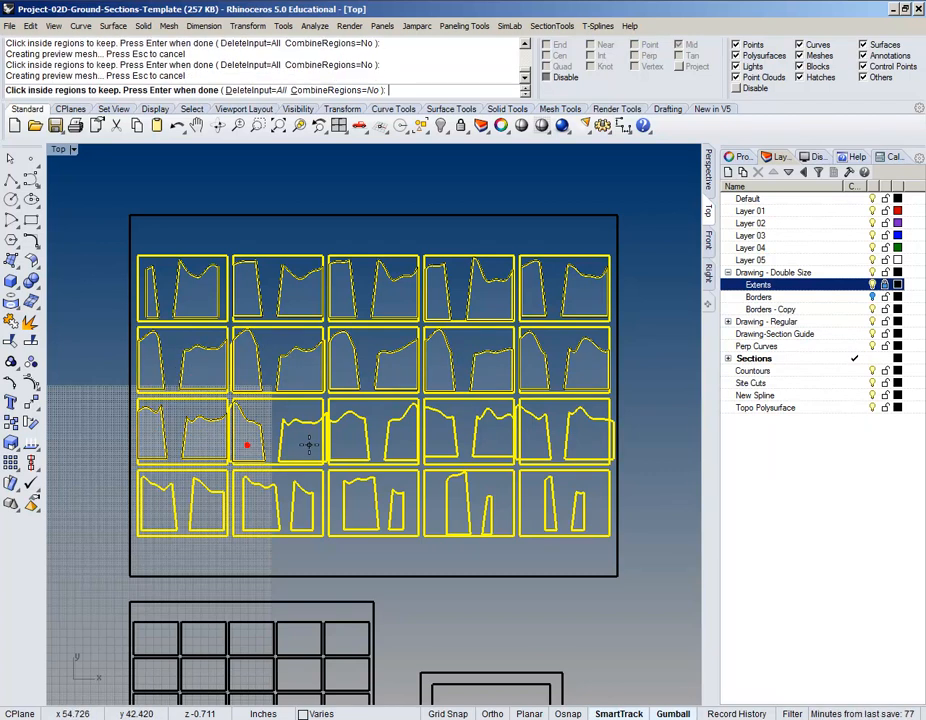
{"action": "left_click", "coordinate": [307, 442]}
{"action": "left_click", "coordinate": [337, 441]}
{"action": "left_click", "coordinate": [387, 438]}
{"action": "left_click", "coordinate": [440, 436]}
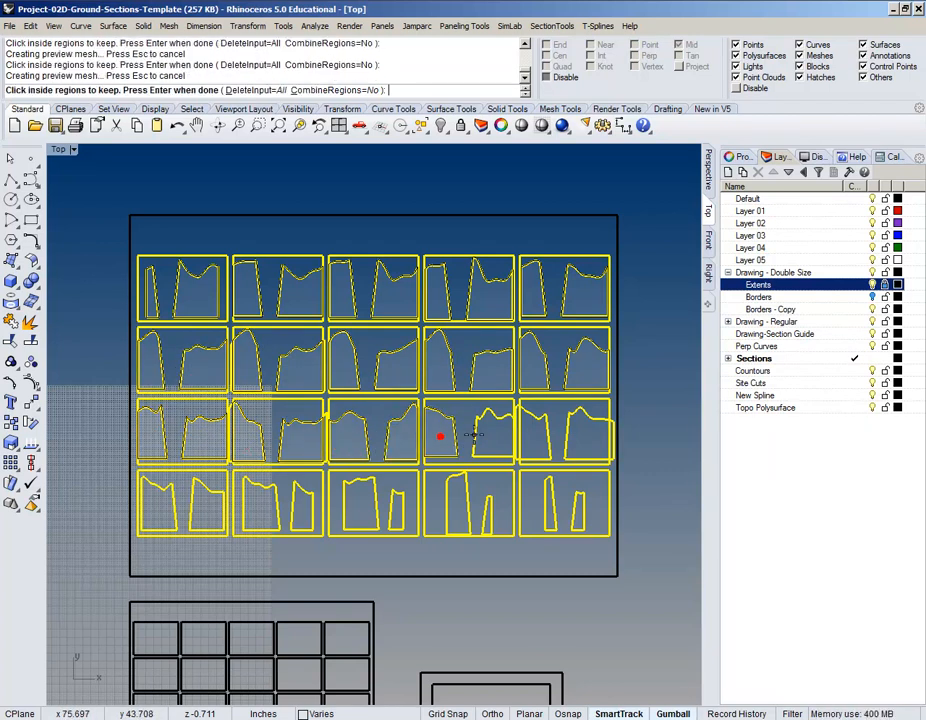
{"action": "left_click", "coordinate": [492, 436]}
{"action": "left_click", "coordinate": [533, 432]}
{"action": "left_click", "coordinate": [583, 434]}
- Add the ground section regions in all five frames of the grid's bottom row to the regions to keep
{"action": "scroll", "coordinate": [588, 529], "scroll_direction": "up", "scroll_amount": 3}
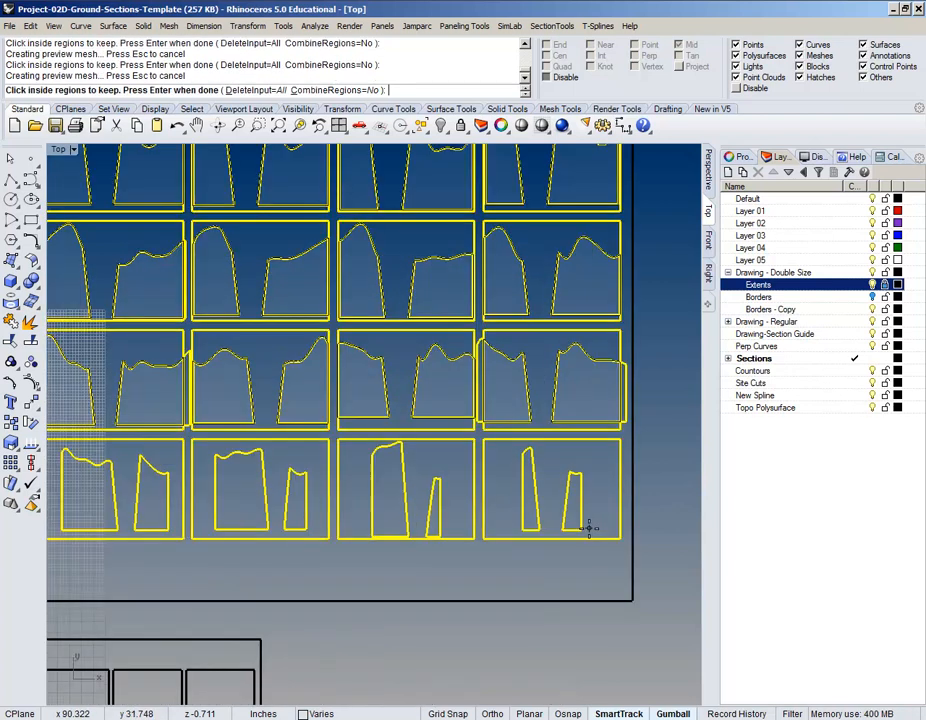
{"action": "left_click", "coordinate": [529, 503]}
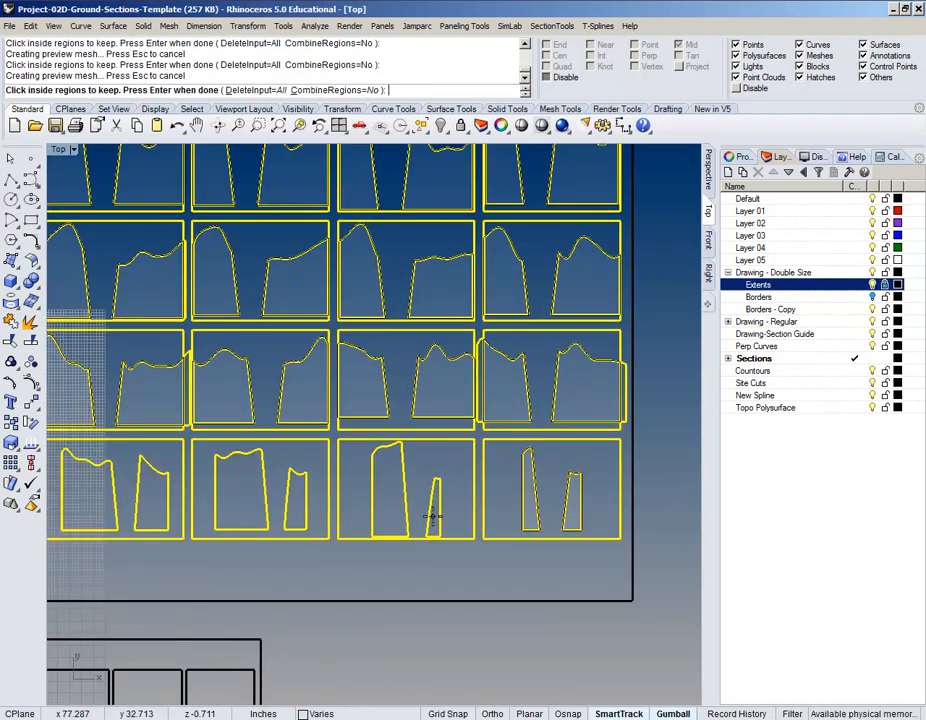
{"action": "left_click", "coordinate": [382, 506]}
{"action": "left_click", "coordinate": [296, 506]}
{"action": "left_click", "coordinate": [229, 506]}
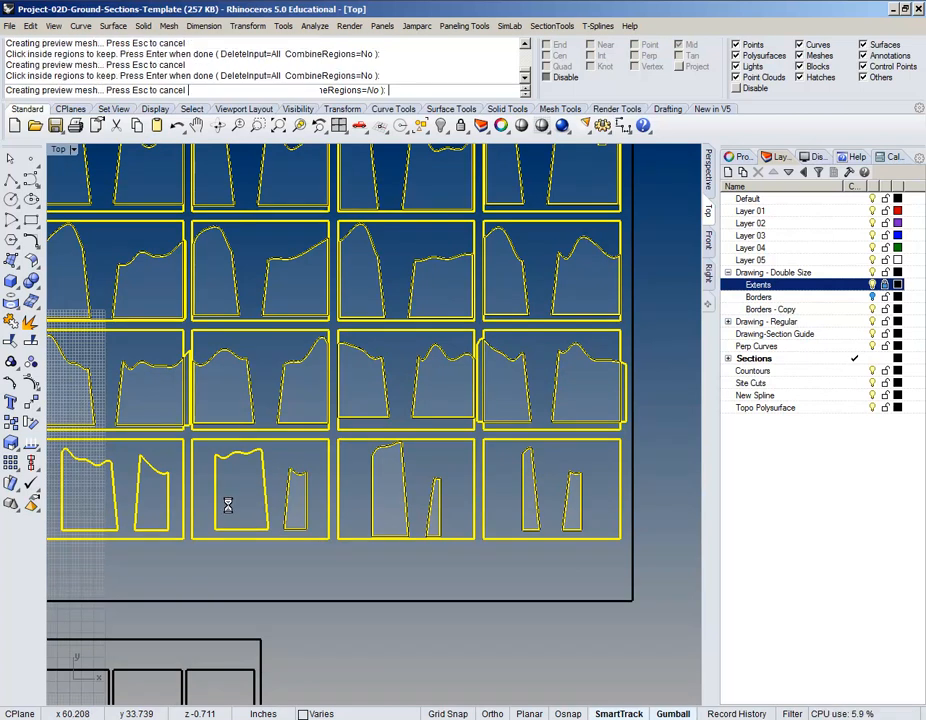
{"action": "left_click", "coordinate": [157, 502]}
{"action": "left_click", "coordinate": [95, 502]}
{"action": "right_click_drag", "start_coordinate": [120, 500], "coordinate": [382, 498]}
{"action": "left_click", "coordinate": [290, 494]}
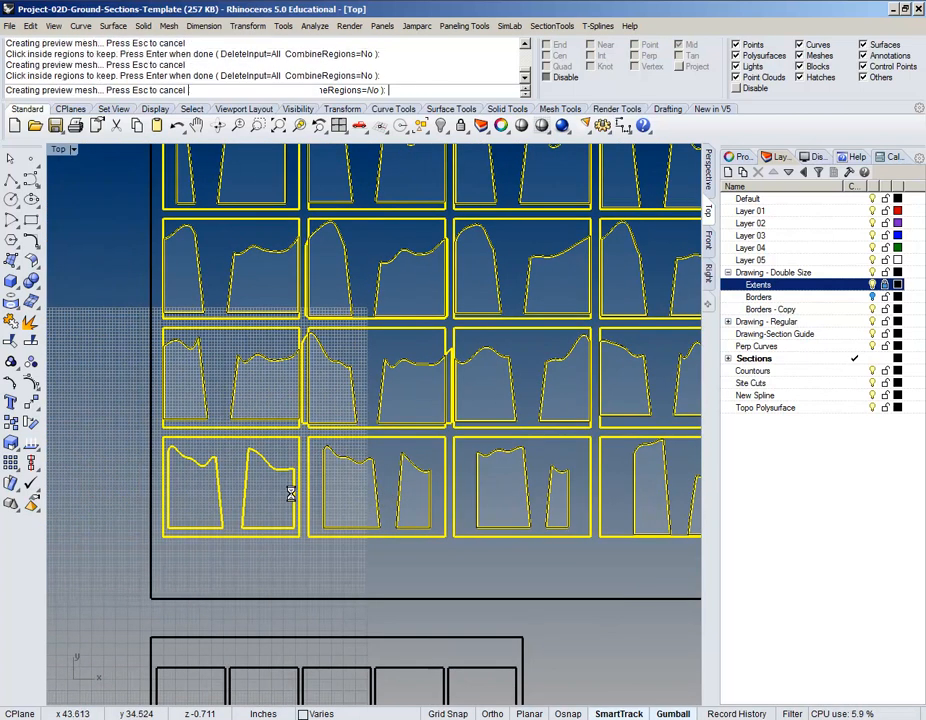
{"action": "left_click", "coordinate": [204, 498]}
- Include the strip overhanging the right border of the third row's last section in the regions to keep
{"action": "scroll", "coordinate": [204, 500], "scroll_direction": "down", "scroll_amount": 3}
{"action": "scroll", "coordinate": [576, 398], "scroll_direction": "up", "scroll_amount": 8}
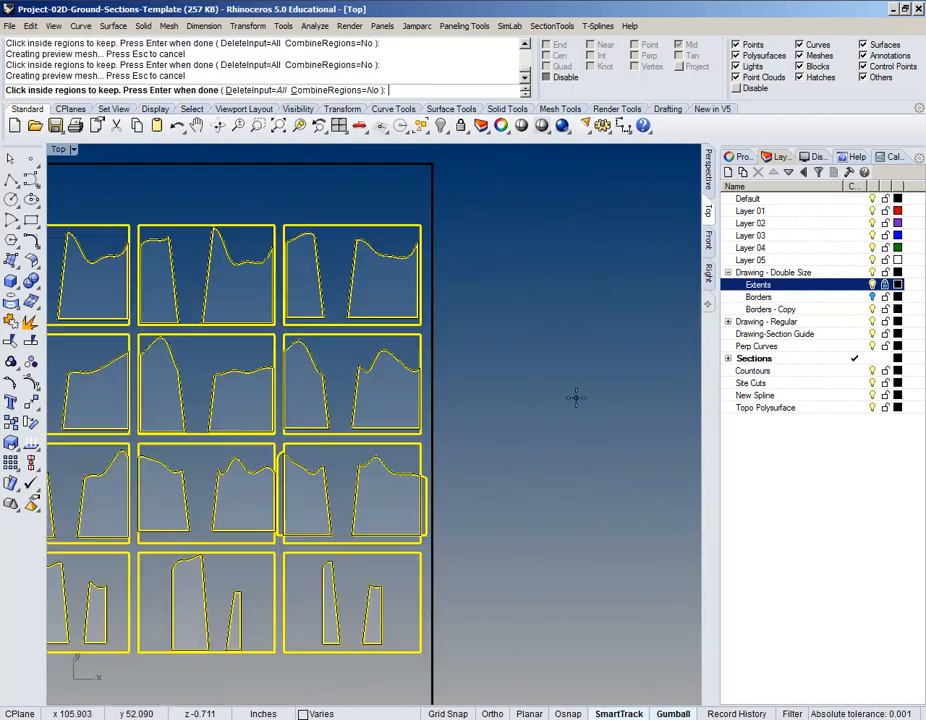
{"action": "right_click_drag", "start_coordinate": [486, 442], "coordinate": [577, 411]}
{"action": "scroll", "coordinate": [492, 476], "scroll_direction": "up", "scroll_amount": 12}
{"action": "right_click_drag", "start_coordinate": [541, 473], "coordinate": [294, 398]}
{"action": "right_click_drag", "start_coordinate": [231, 320], "coordinate": [391, 322]}
{"action": "scroll", "coordinate": [405, 321], "scroll_direction": "up", "scroll_amount": 2}
{"action": "scroll", "coordinate": [506, 310], "scroll_direction": "up", "scroll_amount": 4}
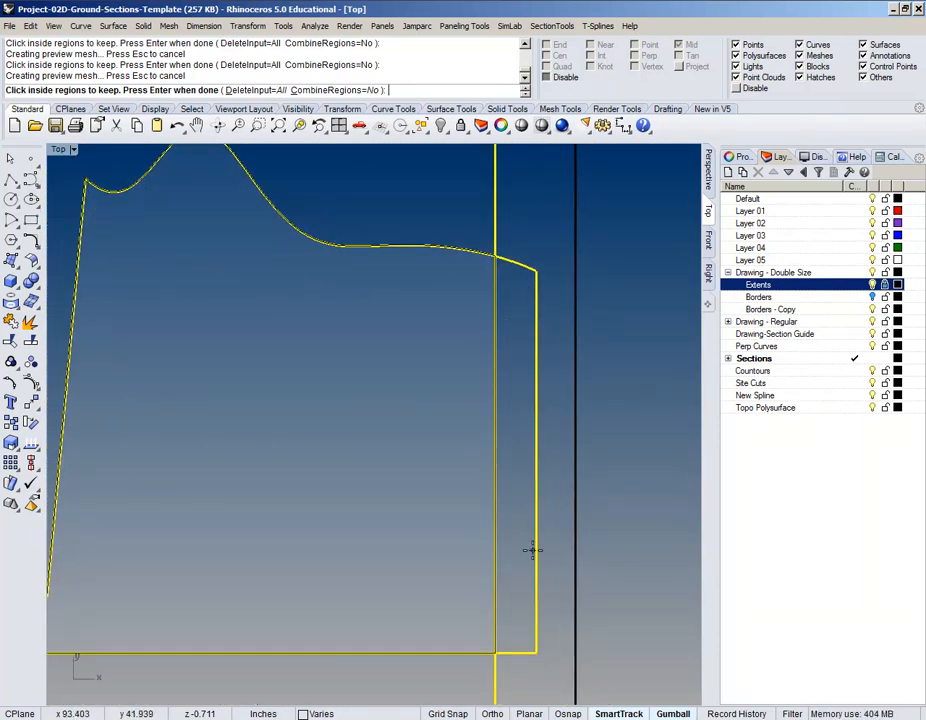
{"action": "scroll", "coordinate": [506, 296], "scroll_direction": "down", "scroll_amount": 4}
{"action": "scroll", "coordinate": [500, 300], "scroll_direction": "up", "scroll_amount": 3}
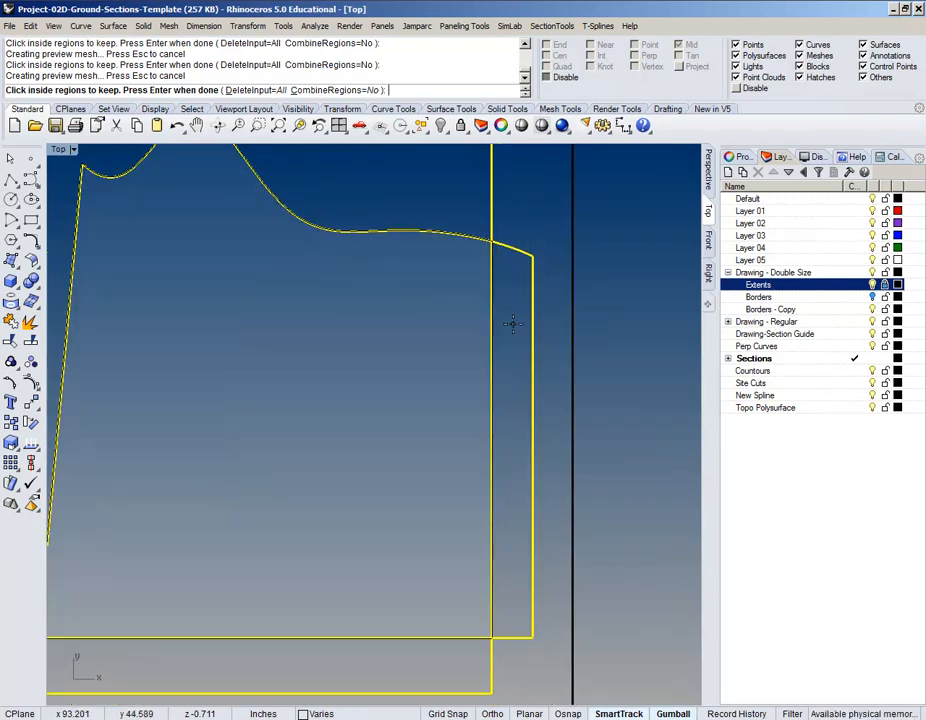
{"action": "left_click", "coordinate": [513, 322]}
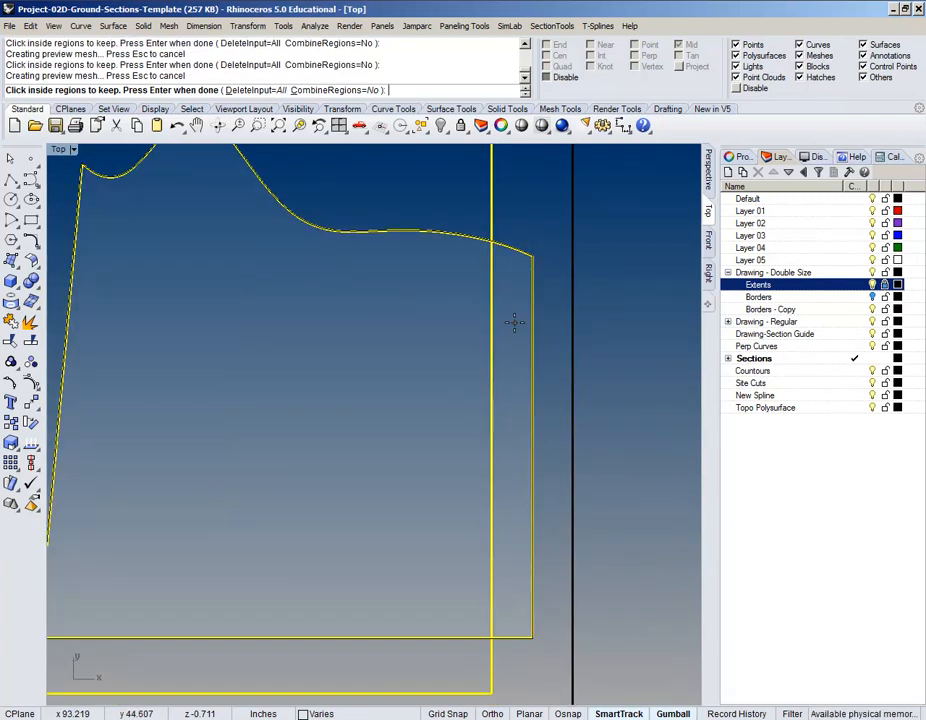
- Inspect the other section pieces that overhang their borders and check the region choices across the grid
{"action": "scroll", "coordinate": [513, 322], "scroll_direction": "down", "scroll_amount": 6}
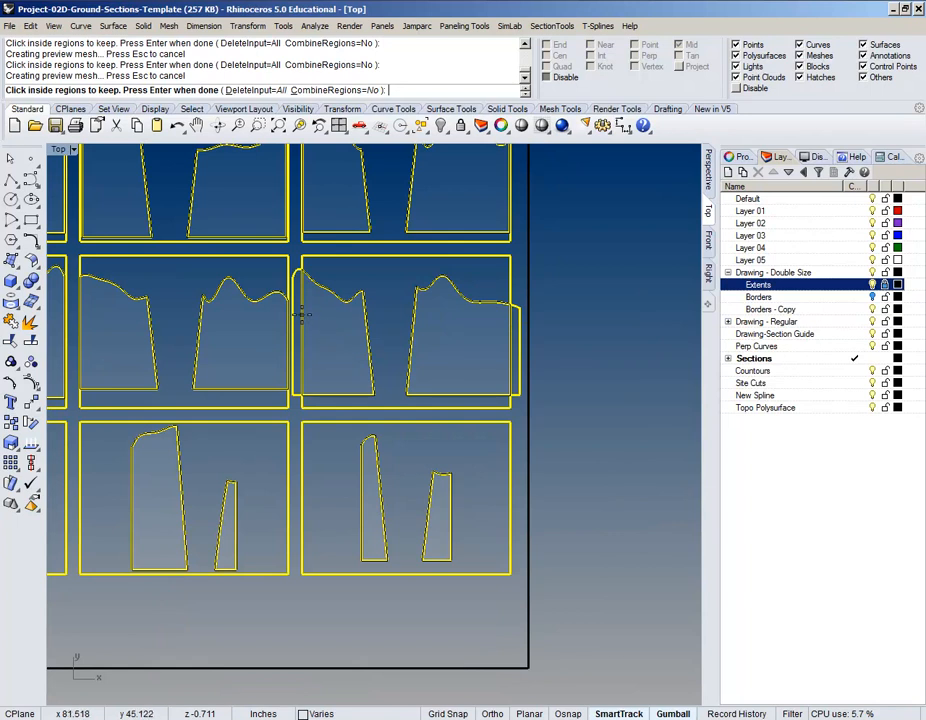
{"action": "scroll", "coordinate": [301, 318], "scroll_direction": "up", "scroll_amount": 3}
{"action": "right_click_drag", "start_coordinate": [298, 397], "coordinate": [488, 364]}
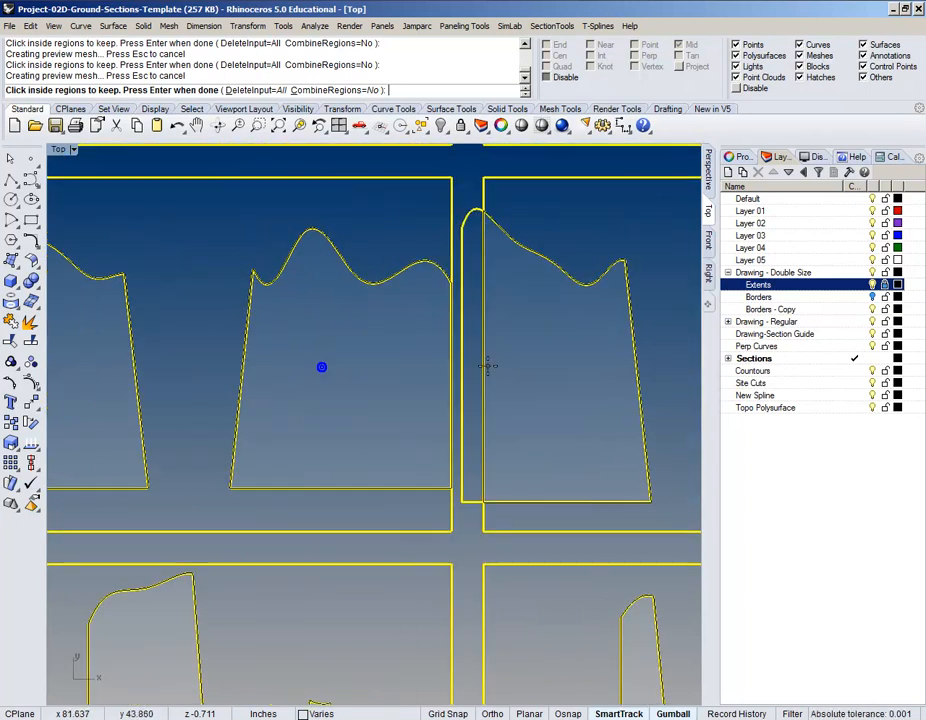
{"action": "scroll", "coordinate": [490, 363], "scroll_direction": "down", "scroll_amount": 4}
{"action": "scroll", "coordinate": [494, 368], "scroll_direction": "up", "scroll_amount": 5}
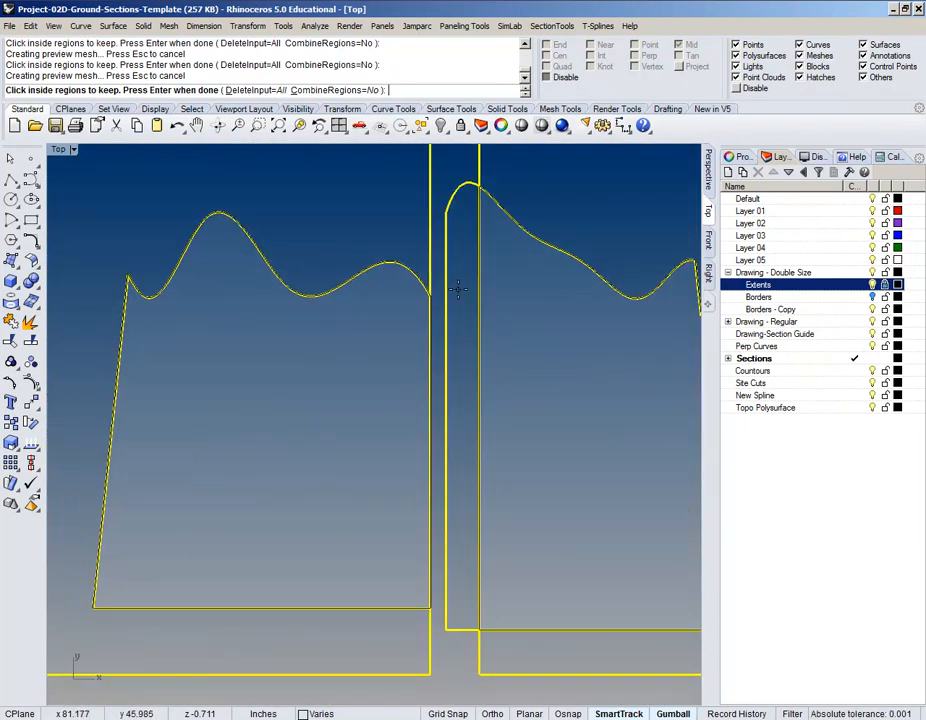
{"action": "scroll", "coordinate": [442, 408], "scroll_direction": "down", "scroll_amount": 5}
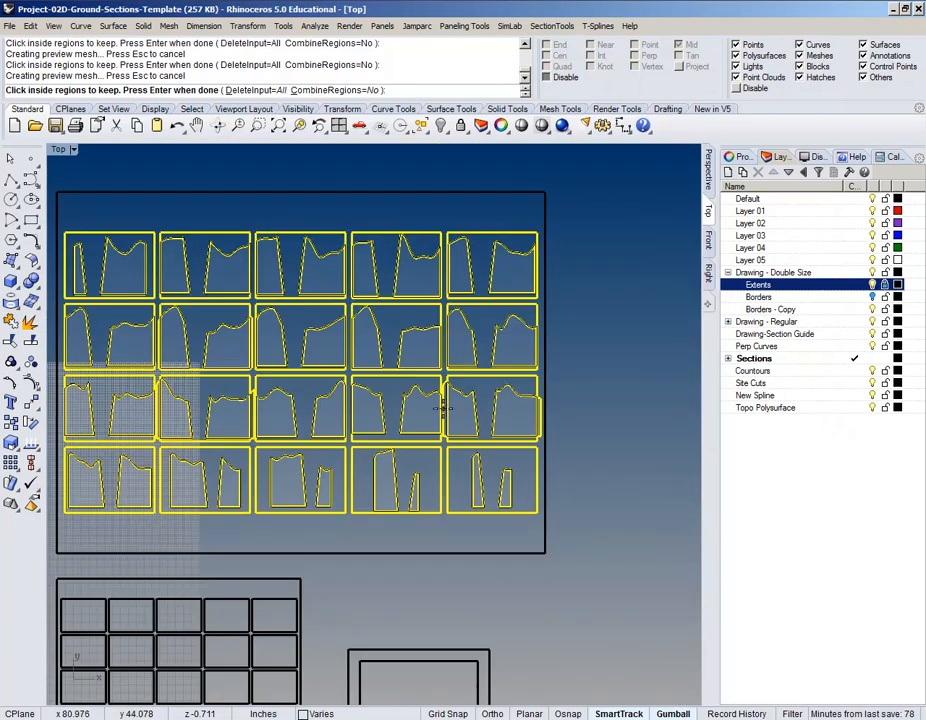
{"action": "right_click_drag", "start_coordinate": [308, 423], "coordinate": [376, 404]}
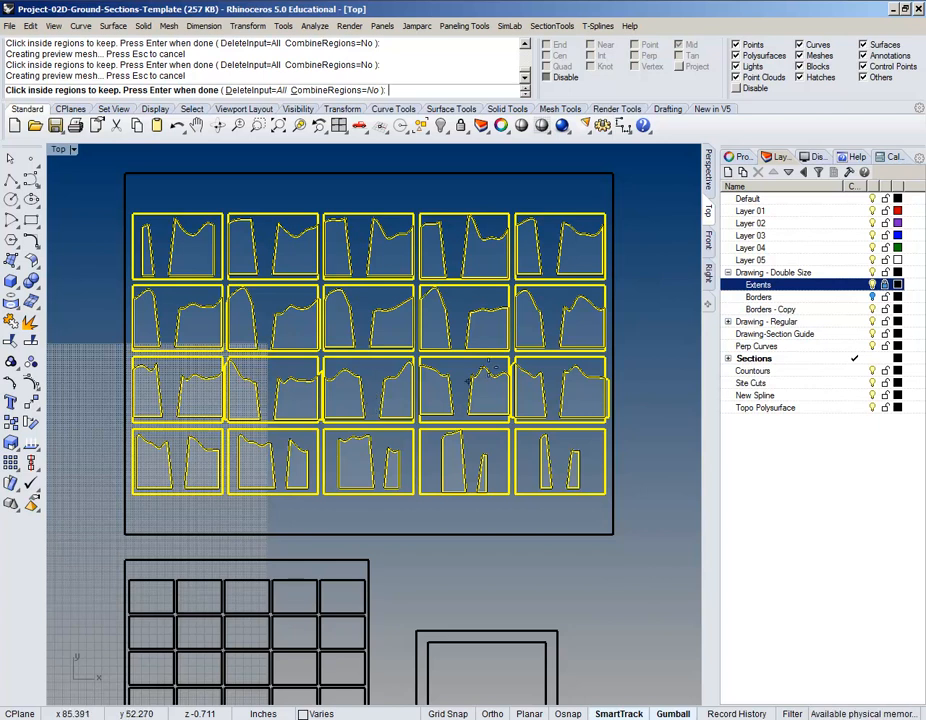
{"action": "scroll", "coordinate": [235, 214], "scroll_direction": "up", "scroll_amount": 5}
{"action": "scroll", "coordinate": [302, 256], "scroll_direction": "down", "scroll_amount": 3}
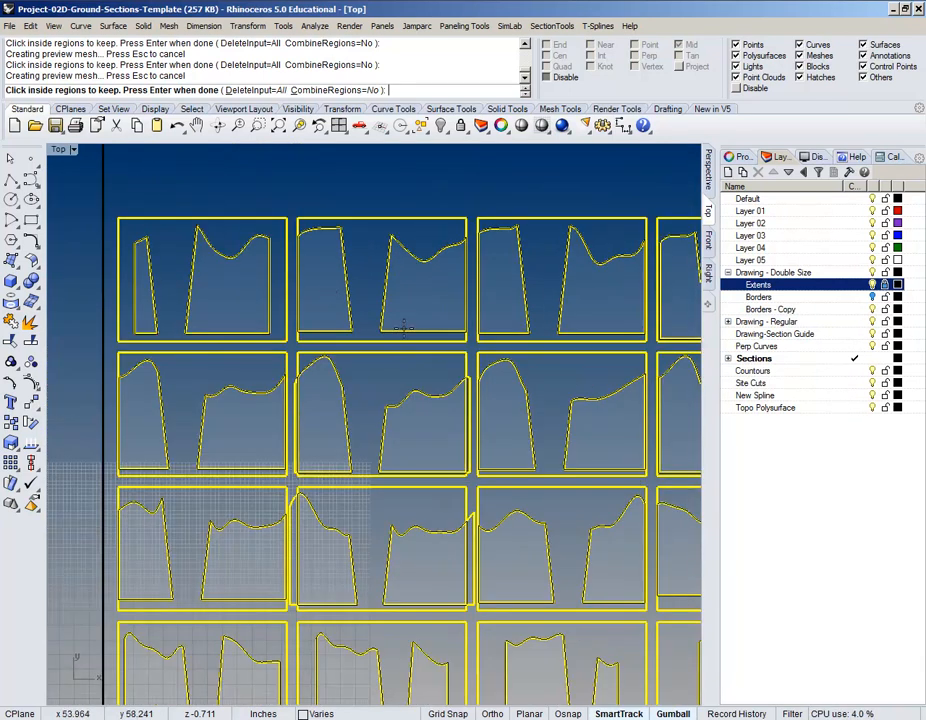
- Try to complete the Curve Boolean with the chosen ground section regions, and undo it
{"action": "scroll", "coordinate": [325, 289], "scroll_direction": "up", "scroll_amount": 1}
{"action": "scroll", "coordinate": [242, 324], "scroll_direction": "up", "scroll_amount": 6}
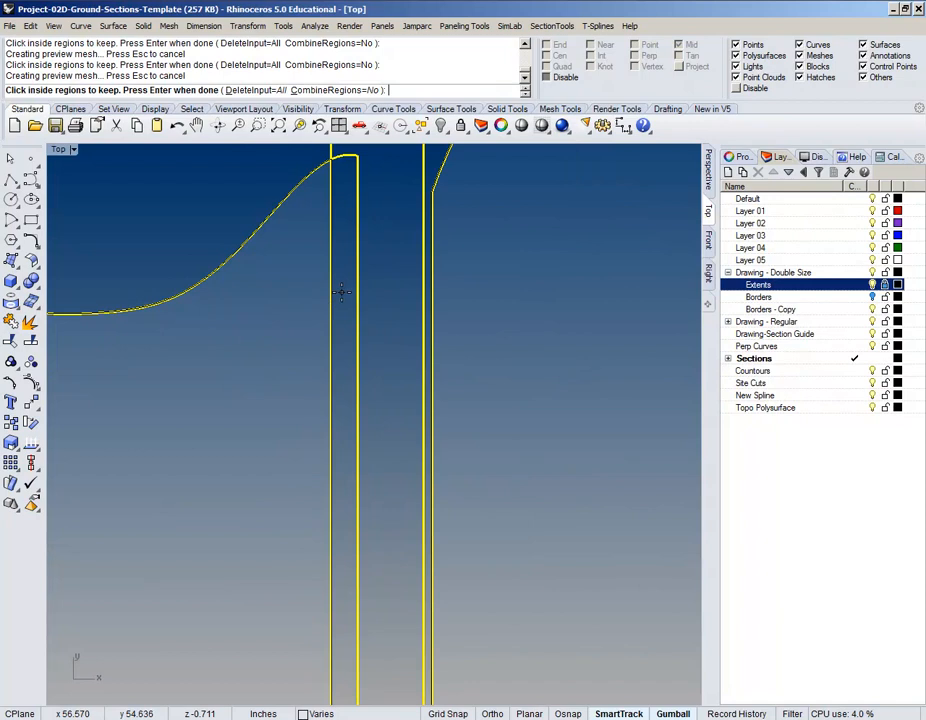
{"action": "scroll", "coordinate": [341, 291], "scroll_direction": "down", "scroll_amount": 8}
{"action": "right_click_drag", "start_coordinate": [398, 417], "coordinate": [446, 422]}
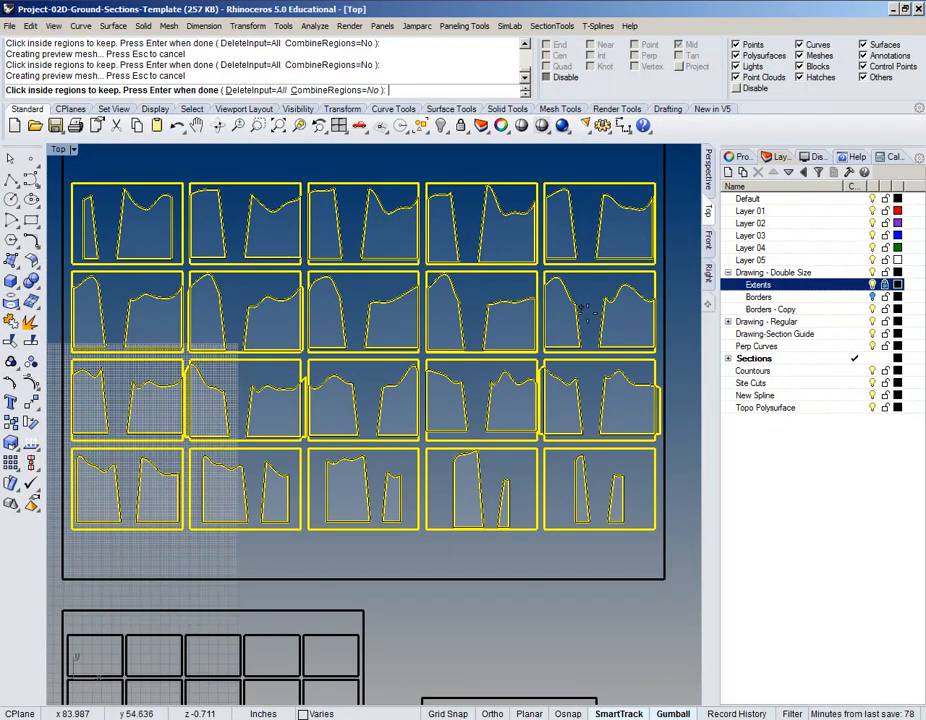
{"action": "right_click_drag", "start_coordinate": [400, 296], "coordinate": [418, 312]}
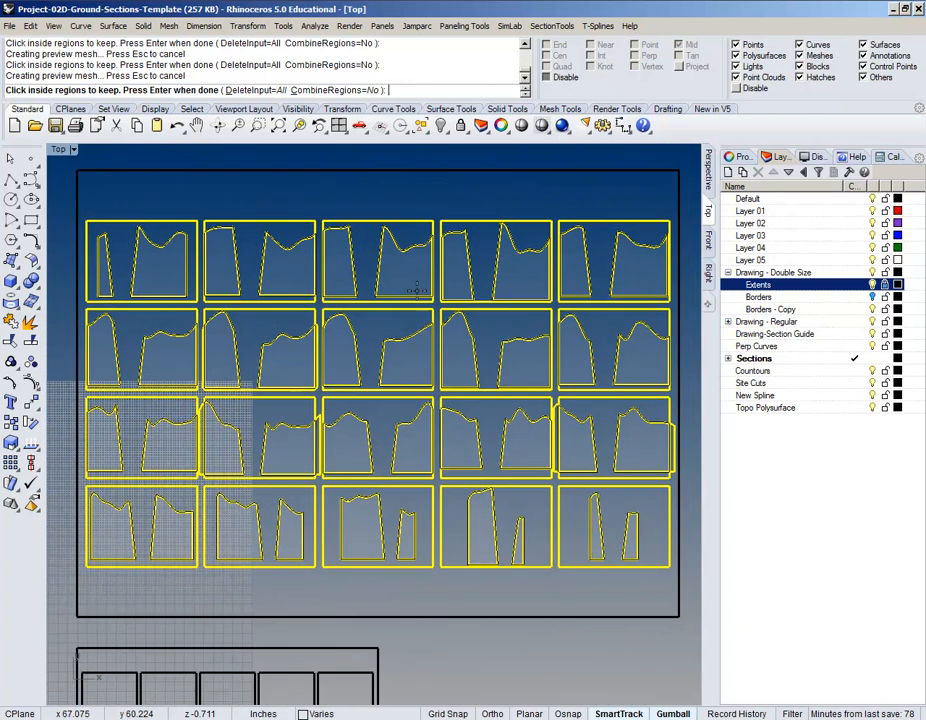
{"action": "key", "text": "Return"}
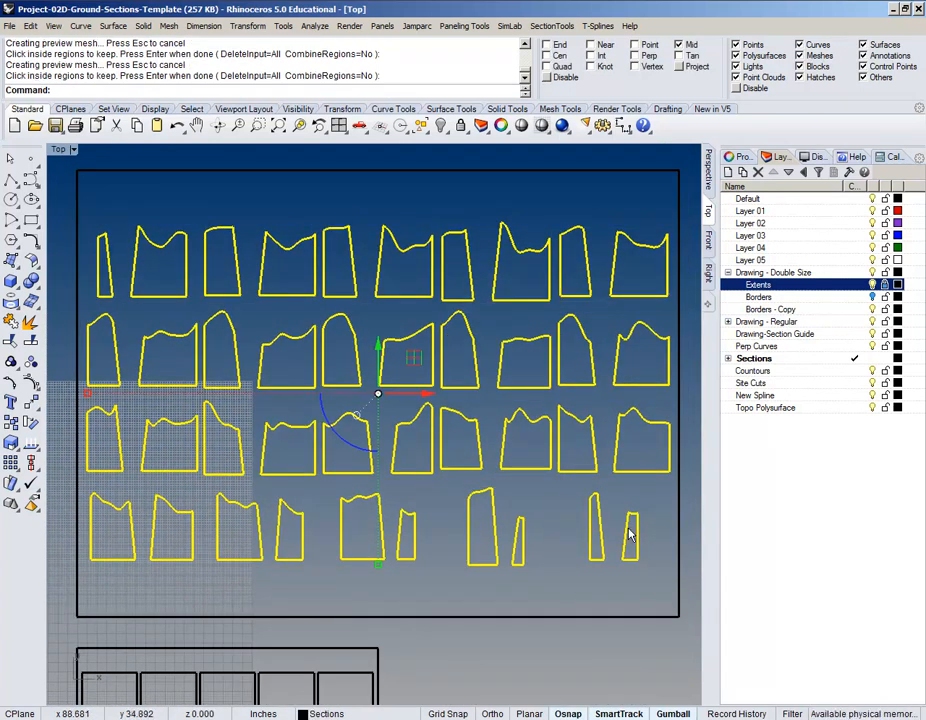
{"action": "key", "text": "ctrl+z"}
{"action": "scroll", "coordinate": [524, 557], "scroll_direction": "up", "scroll_amount": 3}
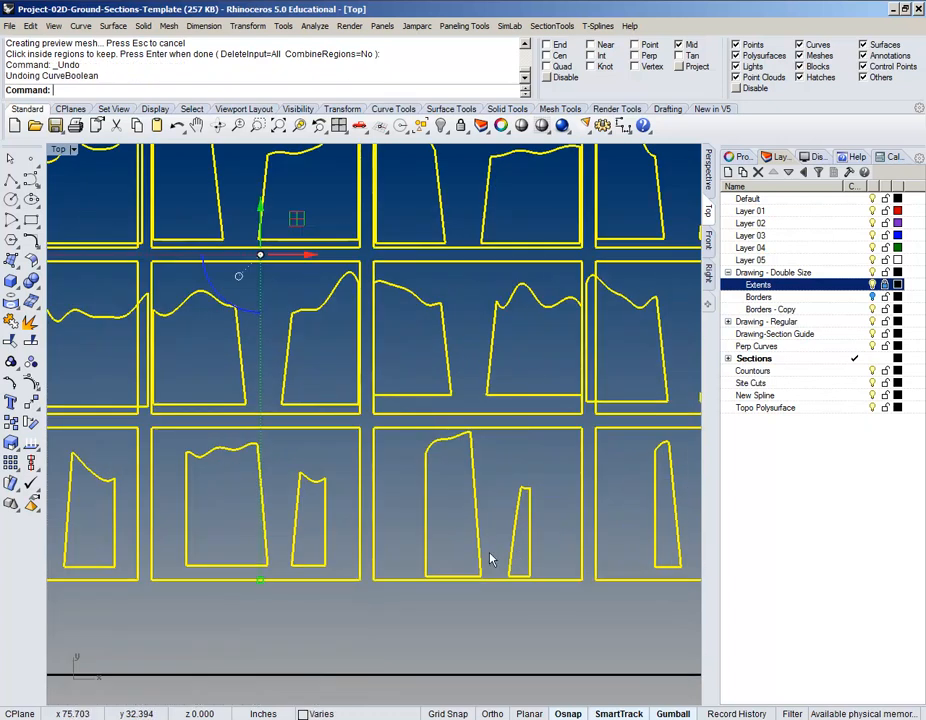
{"action": "scroll", "coordinate": [476, 549], "scroll_direction": "down", "scroll_amount": 4}
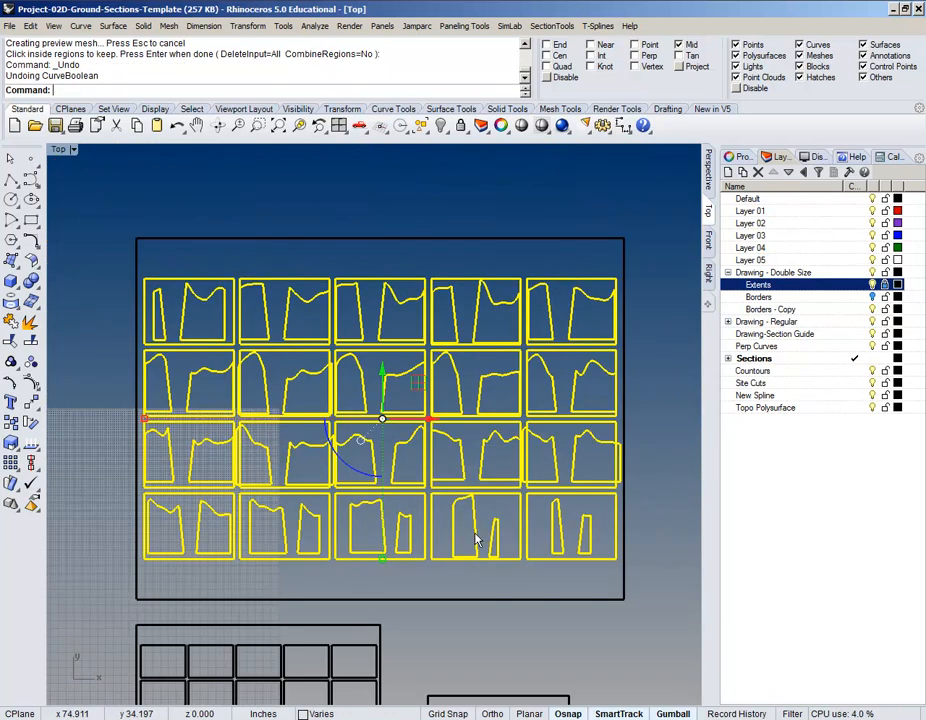
- Restart Curve Boolean on the selected sections and borders and keep the section regions in the grid's bottom row
{"action": "key", "text": "Return"}
{"action": "scroll", "coordinate": [424, 533], "scroll_direction": "up", "scroll_amount": 3}
{"action": "left_click", "coordinate": [483, 512]}
{"action": "left_click", "coordinate": [532, 548]}
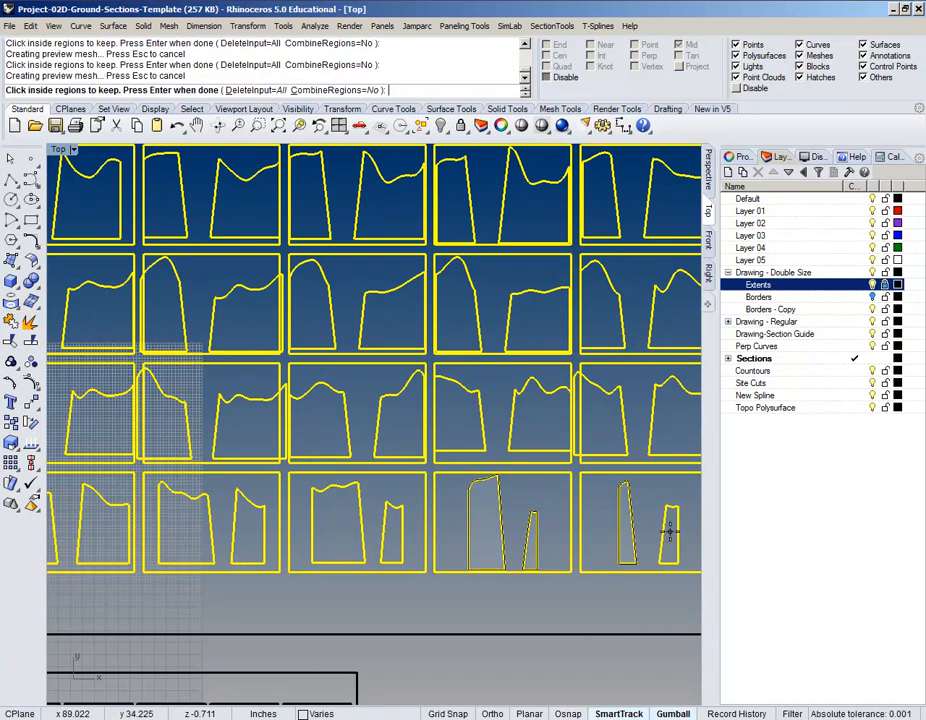
{"action": "left_click", "coordinate": [393, 543]}
{"action": "left_click", "coordinate": [331, 530]}
{"action": "left_click", "coordinate": [250, 533]}
{"action": "left_click", "coordinate": [180, 537]}
{"action": "right_click_drag", "start_coordinate": [181, 539], "coordinate": [284, 539]}
{"action": "left_click", "coordinate": [225, 535]}
{"action": "left_click", "coordinate": [132, 531]}
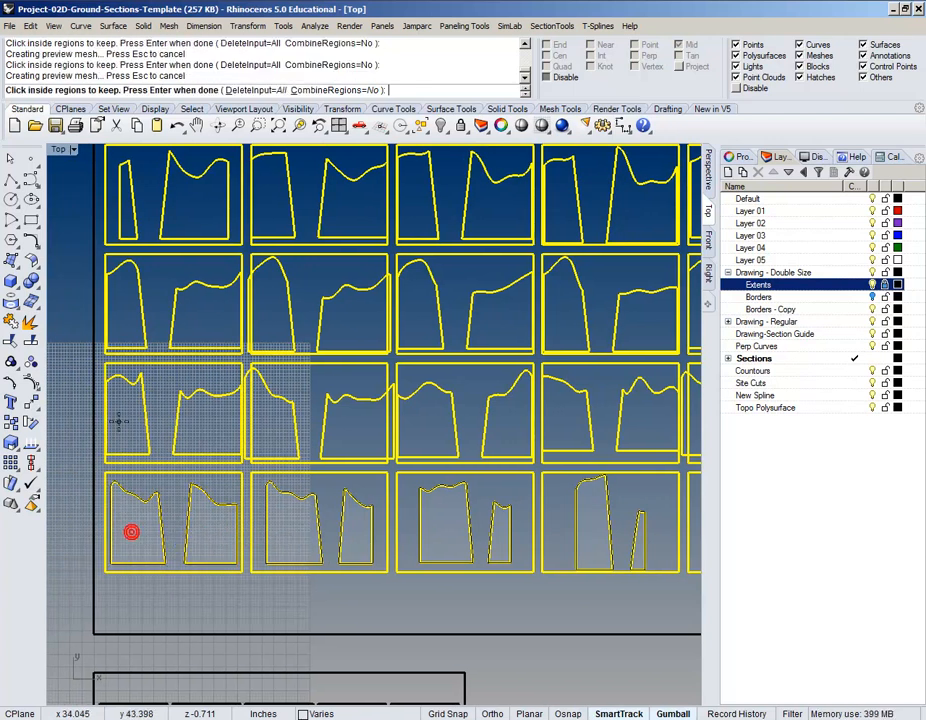
- Add the parts of the third row's ground sections that lie within their borders to the regions to keep
{"action": "left_click", "coordinate": [120, 426]}
{"action": "left_click", "coordinate": [203, 428]}
{"action": "left_click", "coordinate": [263, 428]}
{"action": "left_click", "coordinate": [353, 426]}
{"action": "left_click", "coordinate": [428, 426]}
{"action": "left_click", "coordinate": [484, 426]}
{"action": "right_click_drag", "start_coordinate": [571, 428], "coordinate": [497, 441]}
{"action": "left_click", "coordinate": [497, 441]}
{"action": "left_click", "coordinate": [573, 439]}
{"action": "left_click", "coordinate": [640, 438]}
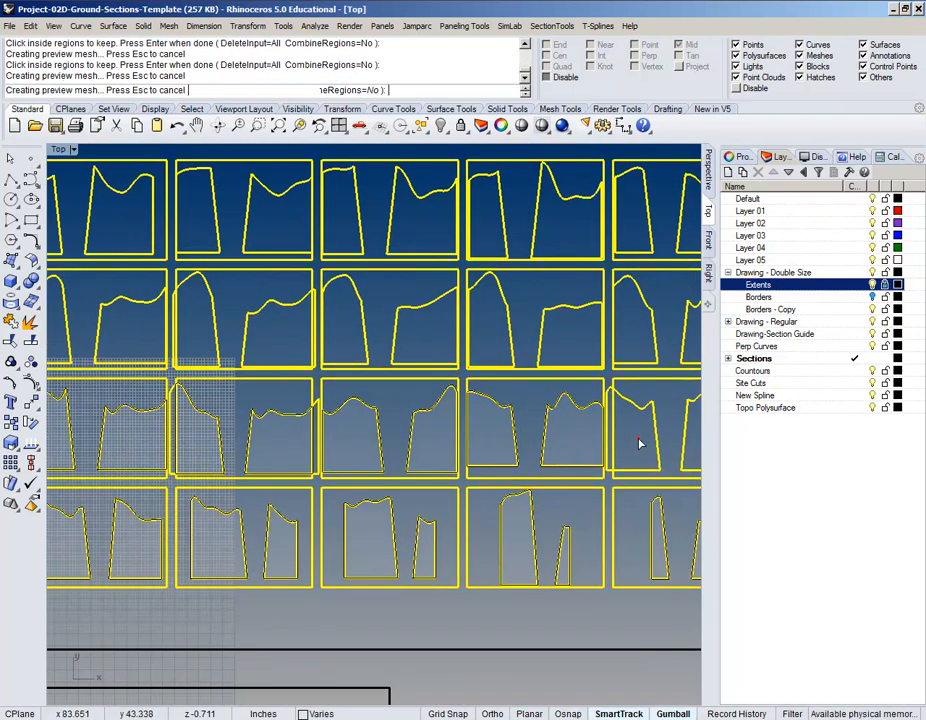
{"action": "right_click_drag", "start_coordinate": [612, 441], "coordinate": [457, 472]}
{"action": "left_click", "coordinate": [551, 464]}
- Add the ground section regions within all five frames of the grid's second row to the regions to keep
{"action": "left_click", "coordinate": [583, 372]}
{"action": "left_click", "coordinate": [475, 364]}
{"action": "left_click", "coordinate": [413, 368]}
{"action": "left_click", "coordinate": [329, 371]}
{"action": "left_click", "coordinate": [262, 371]}
{"action": "right_click_drag", "start_coordinate": [402, 380], "coordinate": [380, 390]}
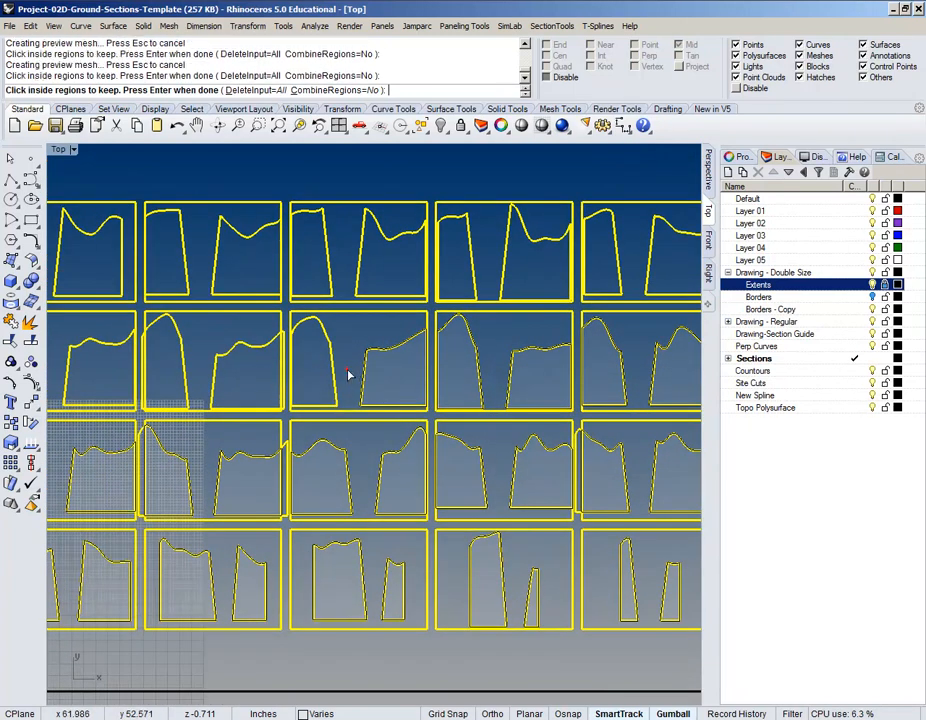
{"action": "left_click", "coordinate": [347, 370]}
{"action": "left_click", "coordinate": [347, 370]}
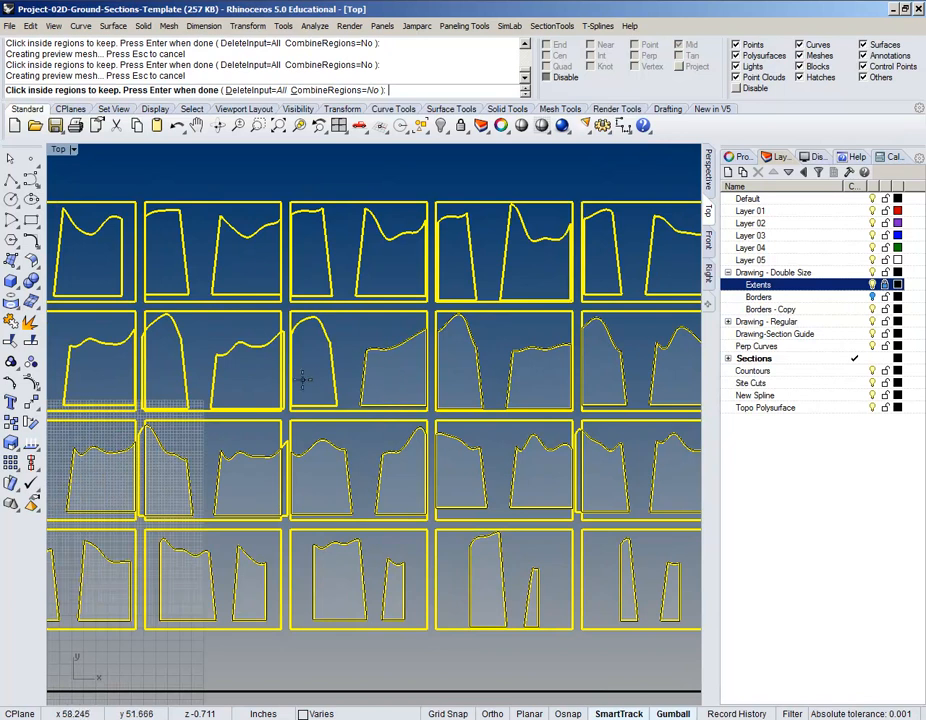
{"action": "left_click", "coordinate": [314, 378]}
{"action": "left_click", "coordinate": [246, 387]}
{"action": "right_click_drag", "start_coordinate": [238, 392], "coordinate": [343, 406]}
{"action": "left_click", "coordinate": [272, 398]}
{"action": "left_click", "coordinate": [203, 389]}
{"action": "left_click", "coordinate": [126, 380]}
- Add the ground section regions within all five frames of the grid's top row to the regions to keep
{"action": "left_click", "coordinate": [181, 294]}
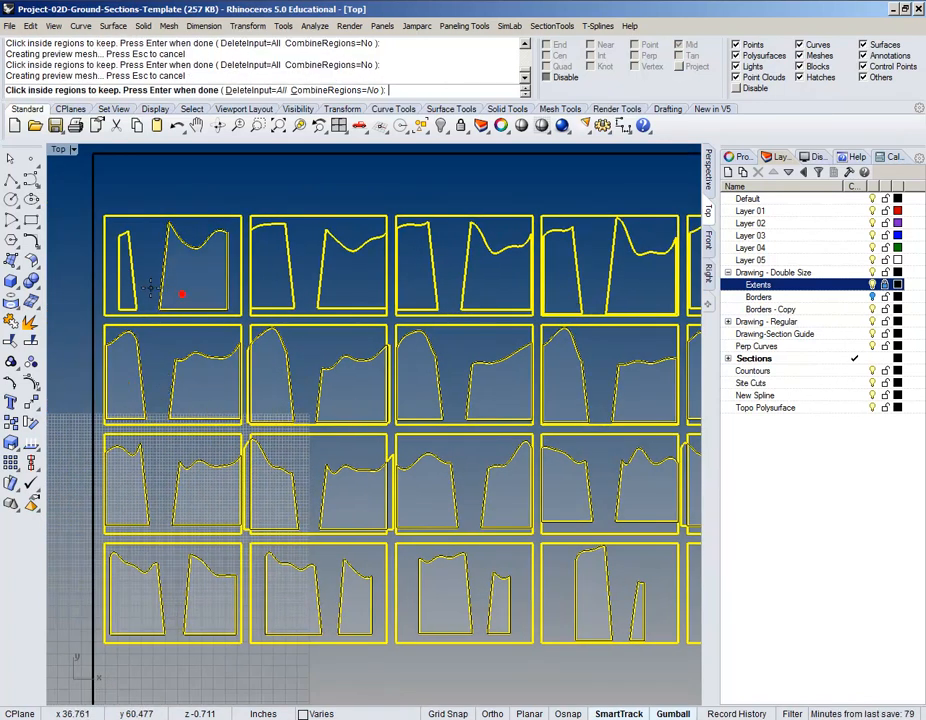
{"action": "left_click", "coordinate": [126, 284]}
{"action": "left_click", "coordinate": [272, 280]}
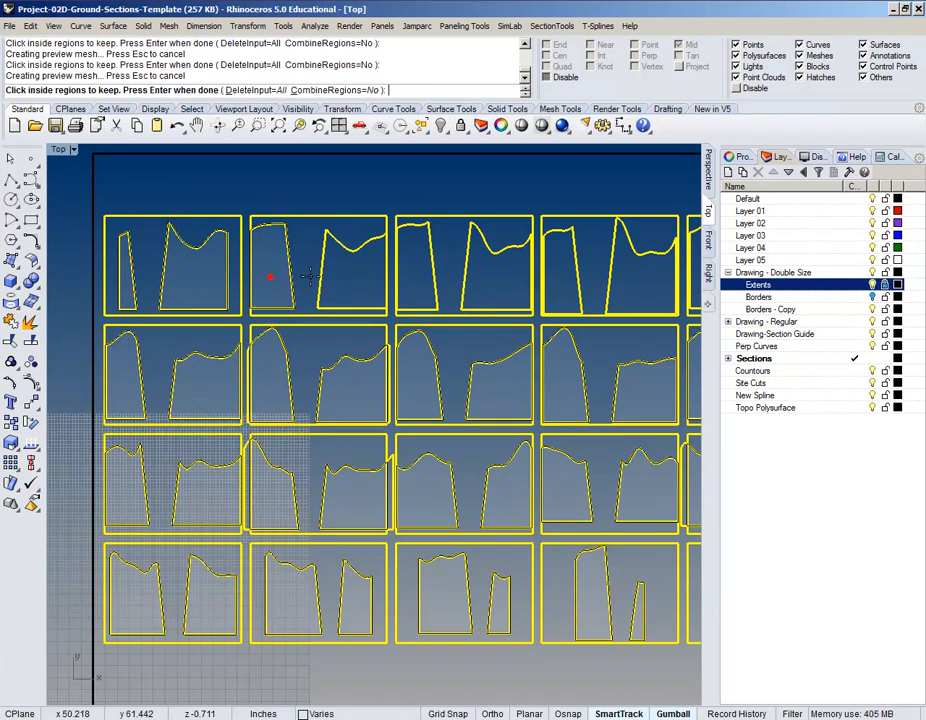
{"action": "left_click", "coordinate": [356, 277]}
{"action": "left_click", "coordinate": [421, 278]}
{"action": "left_click", "coordinate": [471, 271]}
{"action": "left_click", "coordinate": [550, 271]}
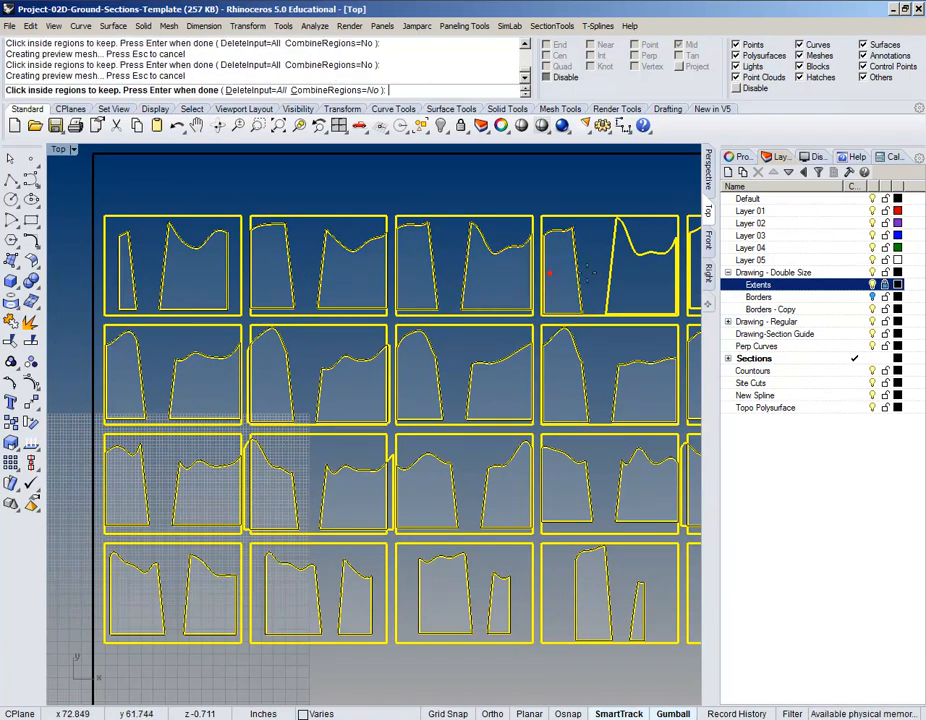
{"action": "left_click", "coordinate": [682, 285]}
{"action": "mouse_move", "coordinate": [674, 285]}
{"action": "right_mouse_down"}
{"action": "mouse_move", "coordinate": [586, 318]}
{"action": "mouse_move", "coordinate": [385, 339]}
{"action": "right_mouse_up"}
{"action": "scroll", "coordinate": [584, 318], "scroll_direction": "up", "scroll_amount": 8}
{"action": "left_click", "coordinate": [563, 320]}
{"action": "left_click", "coordinate": [421, 313]}
{"action": "left_click", "coordinate": [630, 320]}
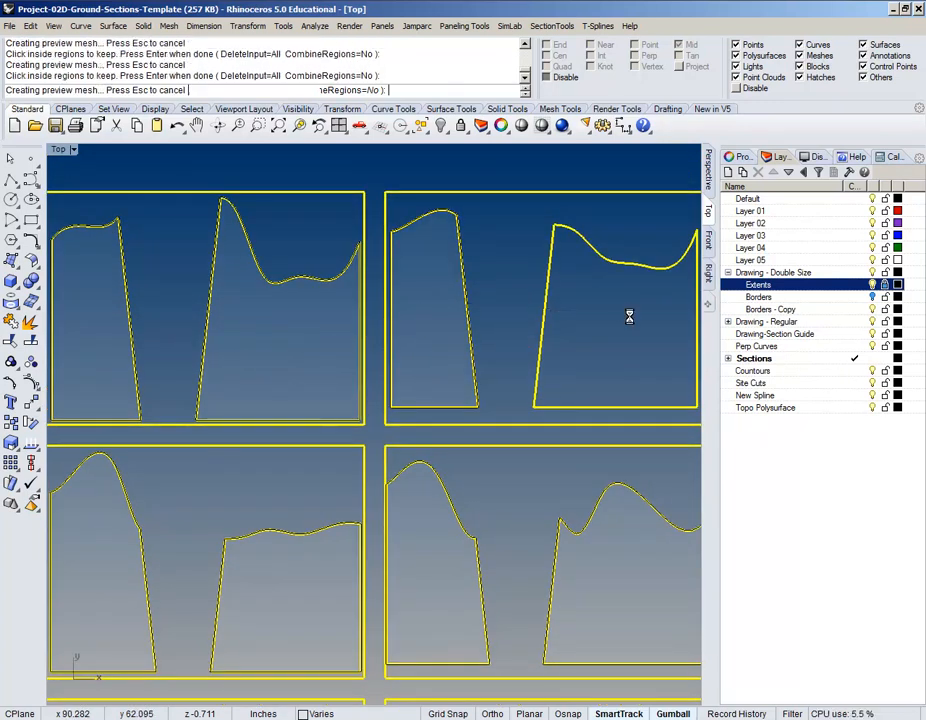
- Check the region choices across the grid and complete the Curve Boolean
{"action": "scroll", "coordinate": [563, 343], "scroll_direction": "down", "scroll_amount": 8}
{"action": "scroll", "coordinate": [521, 455], "scroll_direction": "down", "scroll_amount": 3}
{"action": "scroll", "coordinate": [521, 455], "scroll_direction": "up", "scroll_amount": 4}
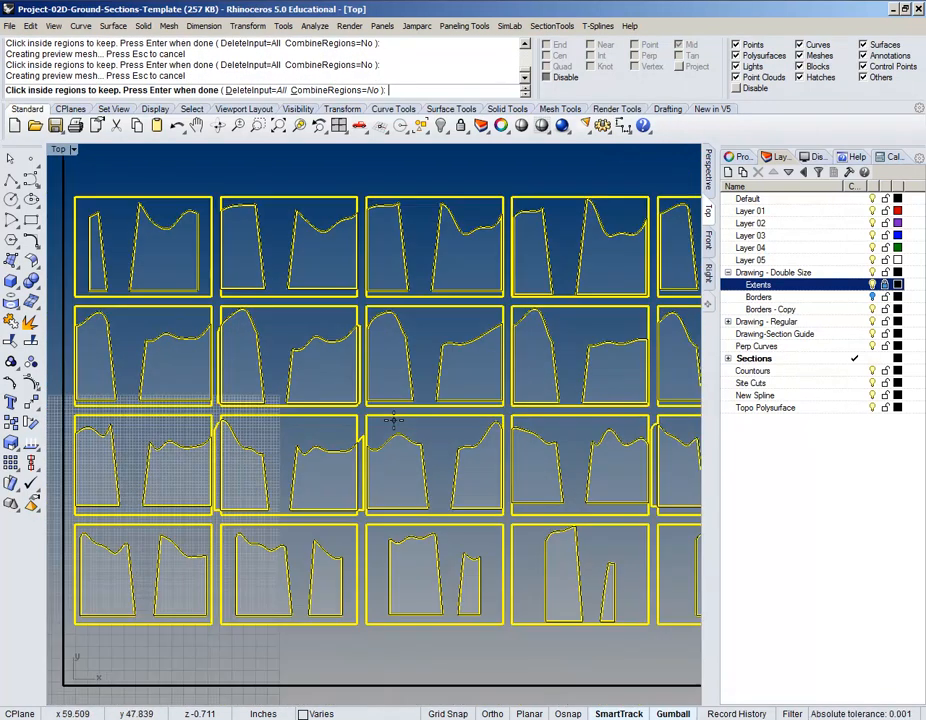
{"action": "scroll", "coordinate": [393, 422], "scroll_direction": "down", "scroll_amount": 4}
{"action": "scroll", "coordinate": [348, 490], "scroll_direction": "up", "scroll_amount": 6}
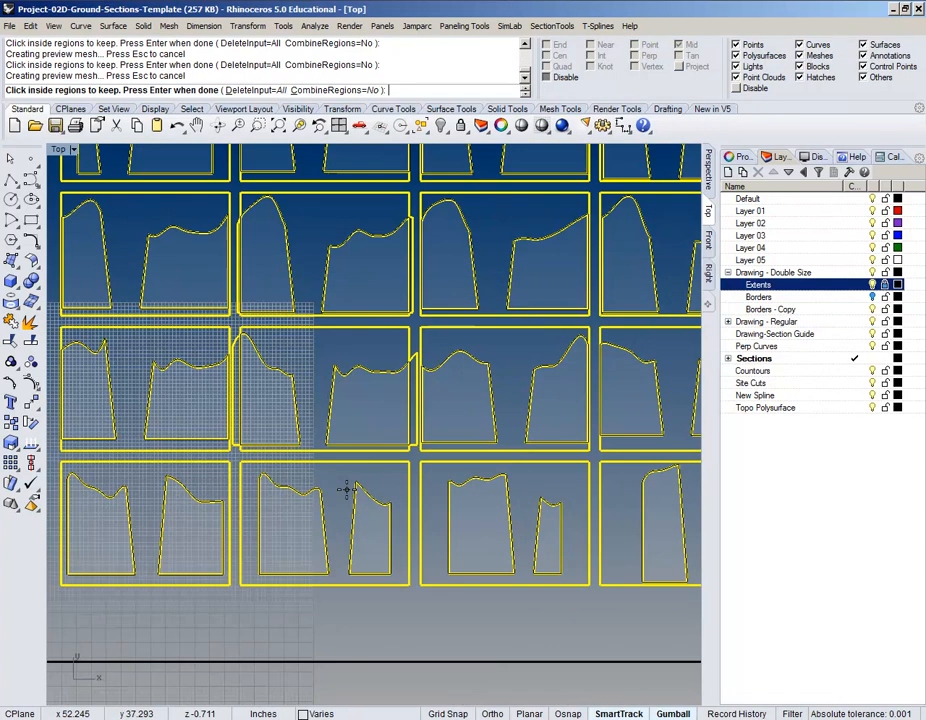
{"action": "key", "text": "Return"}
{"action": "scroll", "coordinate": [348, 495], "scroll_direction": "down", "scroll_amount": 5}
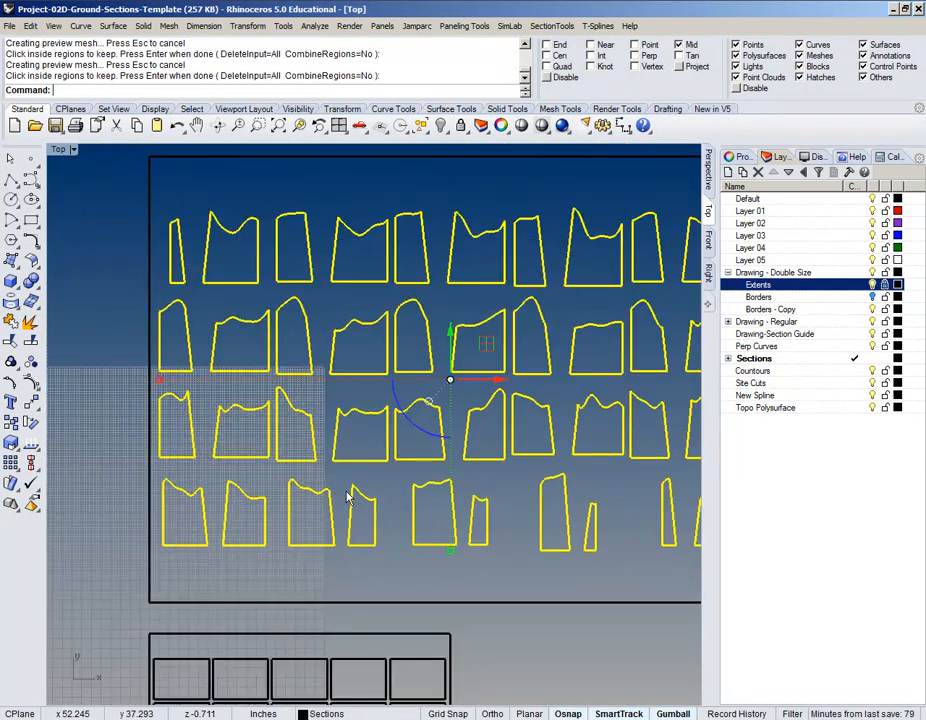
{"action": "right_click_drag", "start_coordinate": [473, 507], "coordinate": [366, 541]}
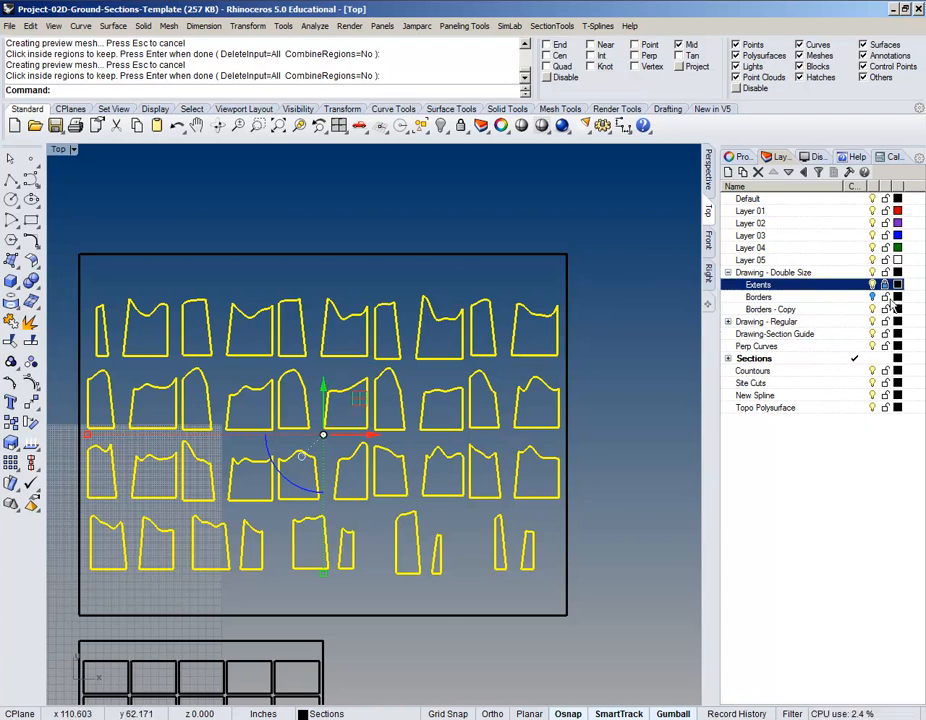
- Delete the Borders - Copy layer, and show and lock the original Borders layer
{"action": "left_click", "coordinate": [825, 310]}
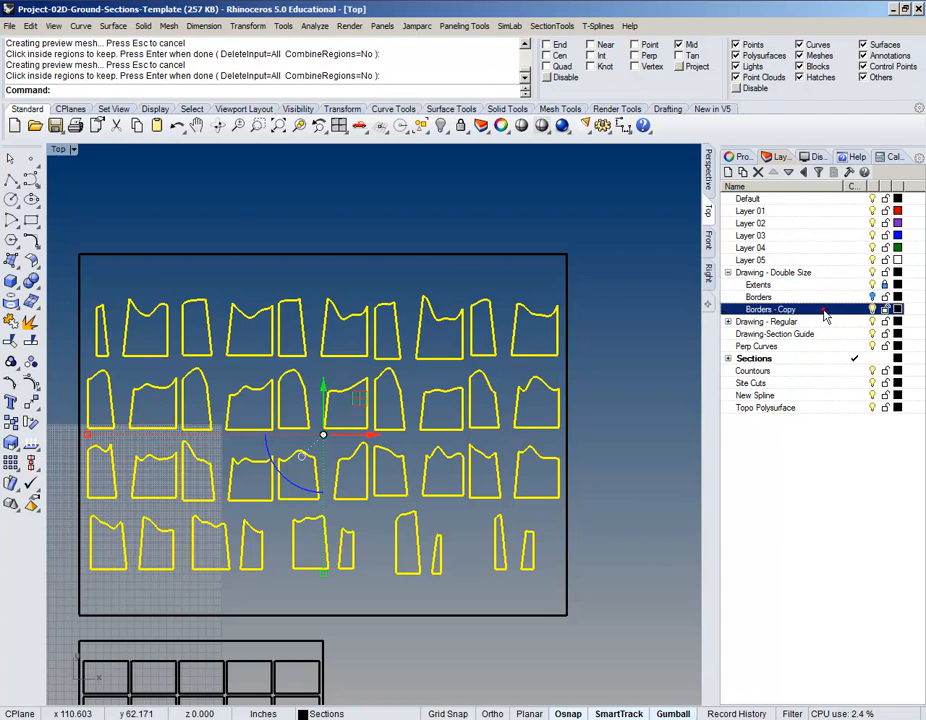
{"action": "left_click", "coordinate": [759, 173]}
{"action": "left_click", "coordinate": [843, 297]}
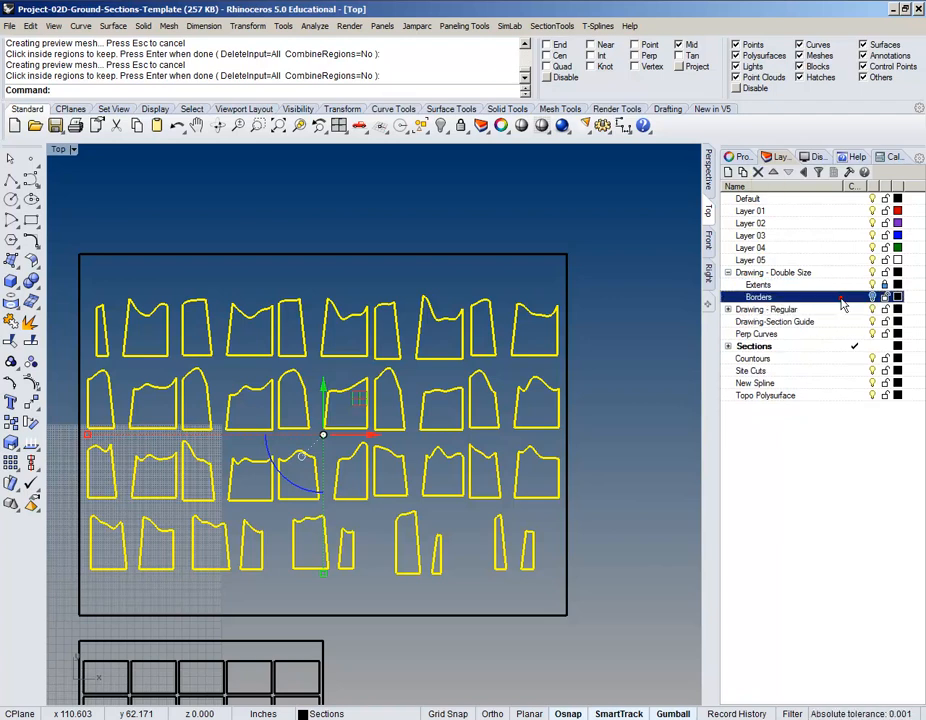
{"action": "left_click", "coordinate": [874, 298]}
{"action": "right_click_drag", "start_coordinate": [519, 483], "coordinate": [595, 436]}
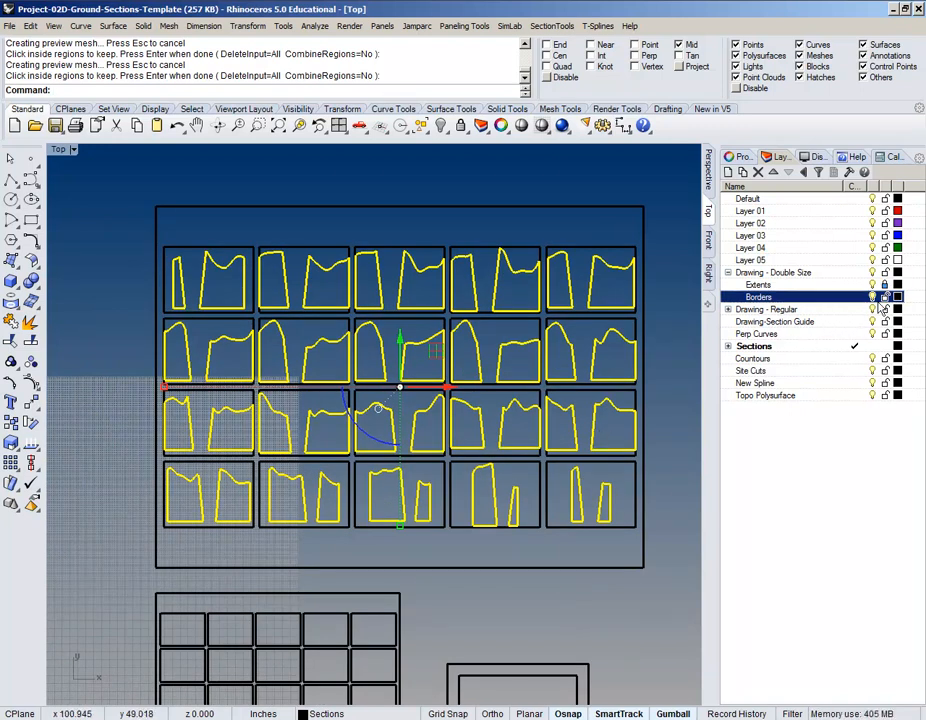
{"action": "left_click", "coordinate": [498, 192]}
- Align the bottoms of the top row's ten section curves to the lower corner endpoint of the first frame, with End snap enabled
{"action": "scroll", "coordinate": [176, 296], "scroll_direction": "up", "scroll_amount": 8}
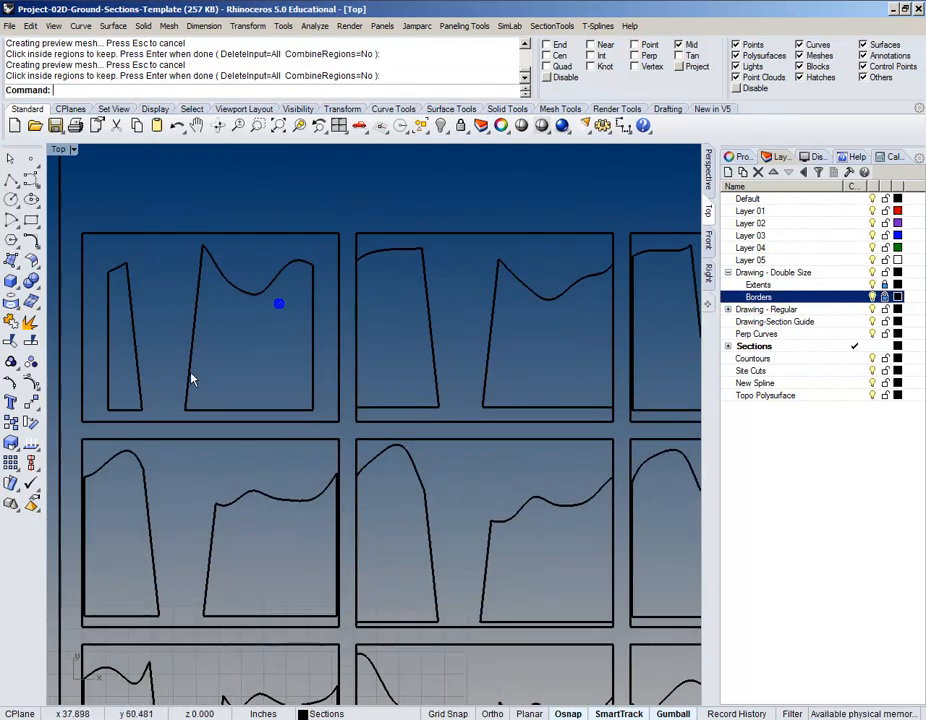
{"action": "scroll", "coordinate": [265, 375], "scroll_direction": "down", "scroll_amount": 3}
{"action": "scroll", "coordinate": [285, 360], "scroll_direction": "down", "scroll_amount": 8}
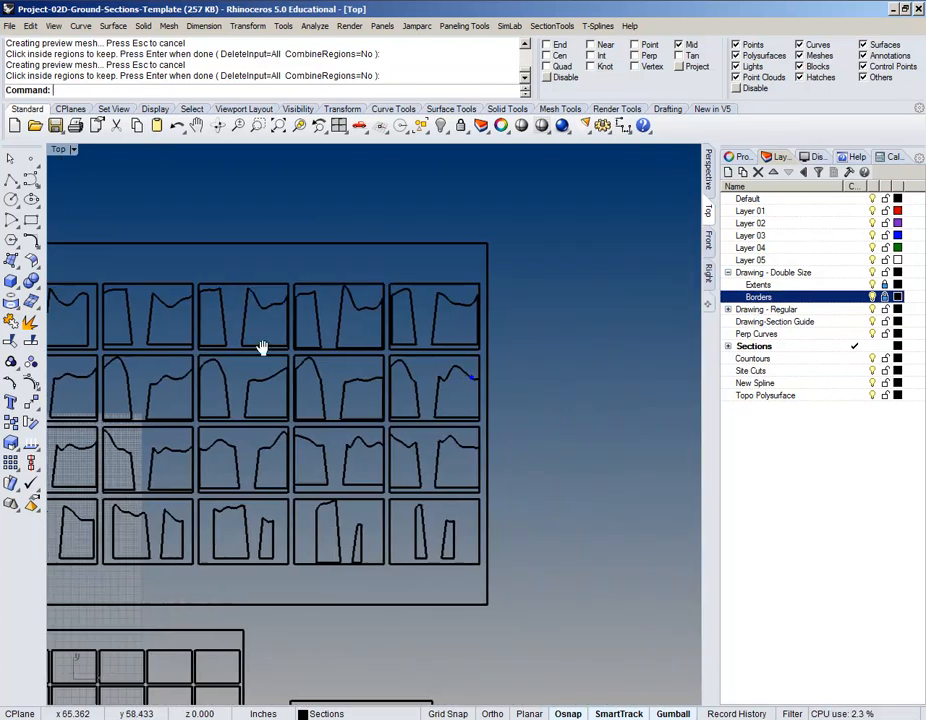
{"action": "left_click_drag", "start_coordinate": [138, 294], "coordinate": [622, 366]}
{"action": "scroll", "coordinate": [400, 340], "scroll_direction": "up", "scroll_amount": 3}
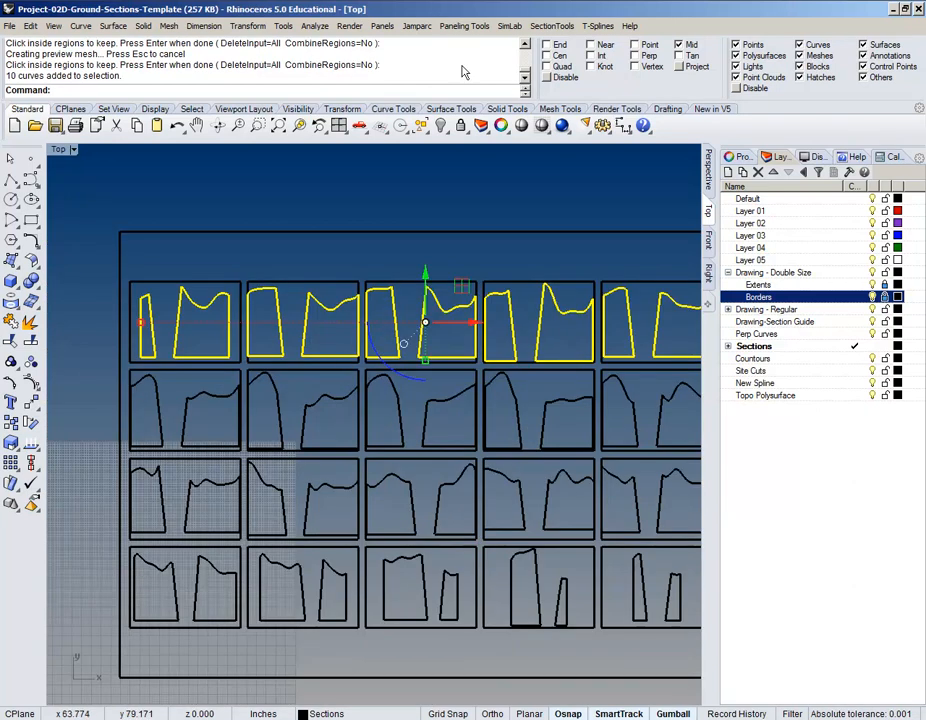
{"action": "left_click", "coordinate": [248, 26]}
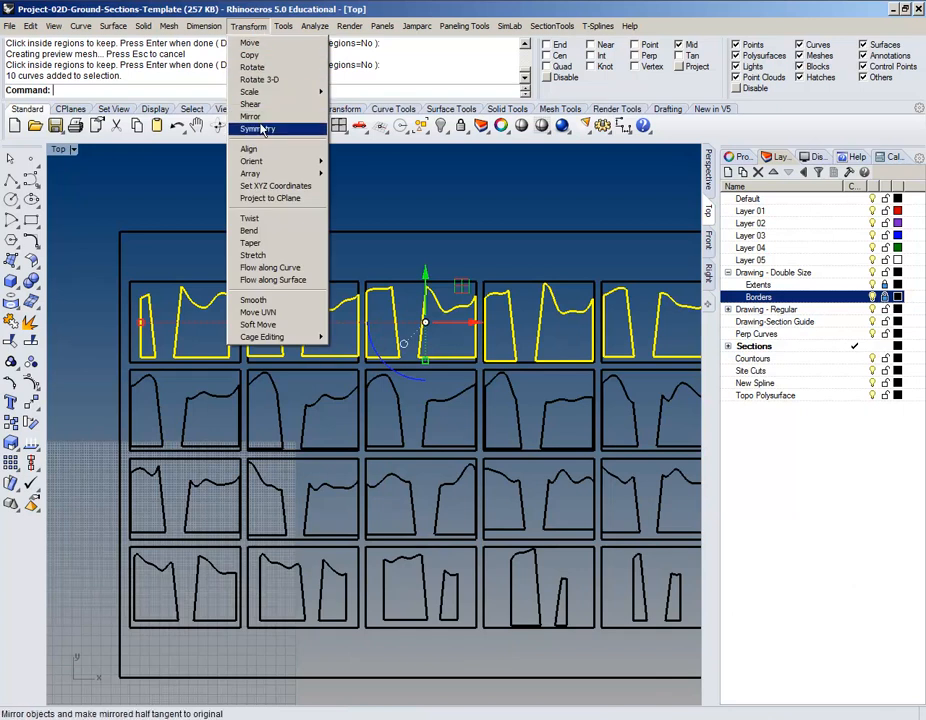
{"action": "left_click", "coordinate": [249, 148]}
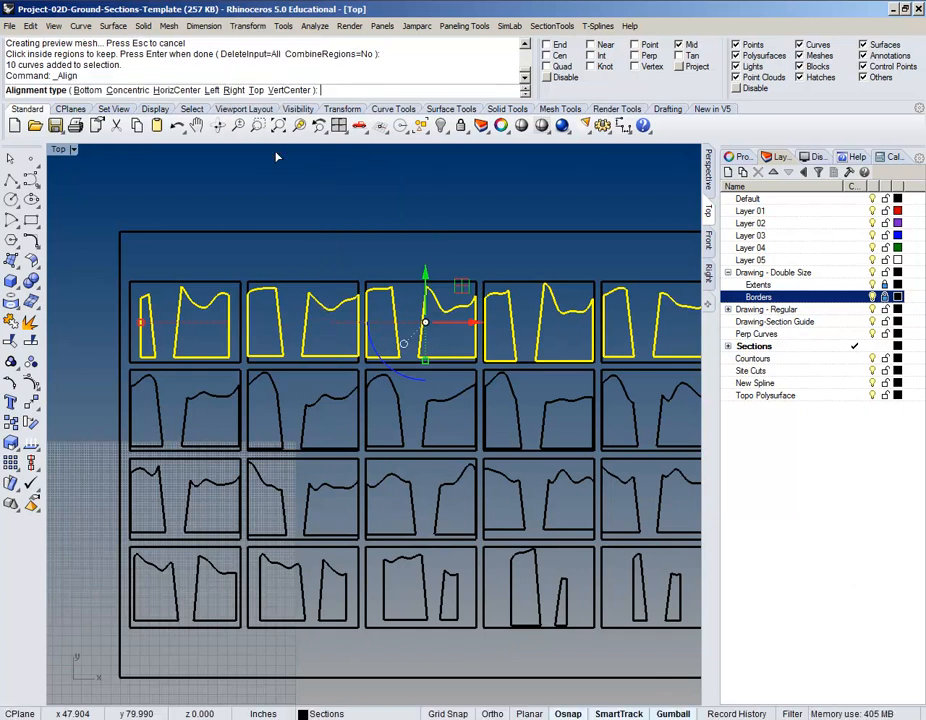
{"action": "left_click", "coordinate": [88, 90]}
{"action": "scroll", "coordinate": [114, 306], "scroll_direction": "up", "scroll_amount": 5}
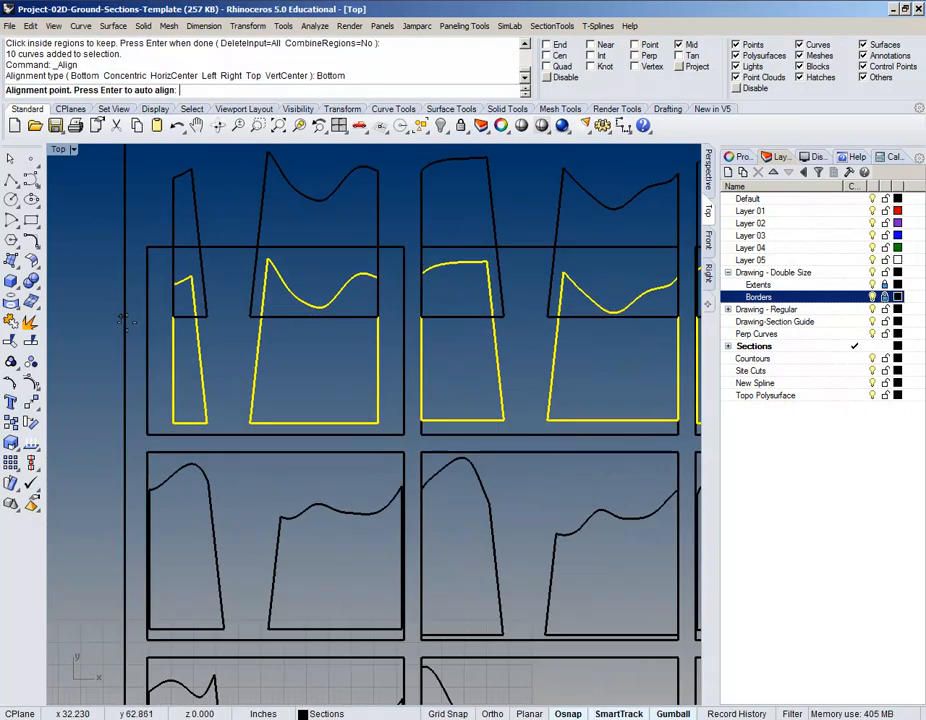
{"action": "scroll", "coordinate": [160, 420], "scroll_direction": "up", "scroll_amount": 3}
{"action": "scroll", "coordinate": [150, 410], "scroll_direction": "down", "scroll_amount": 6}
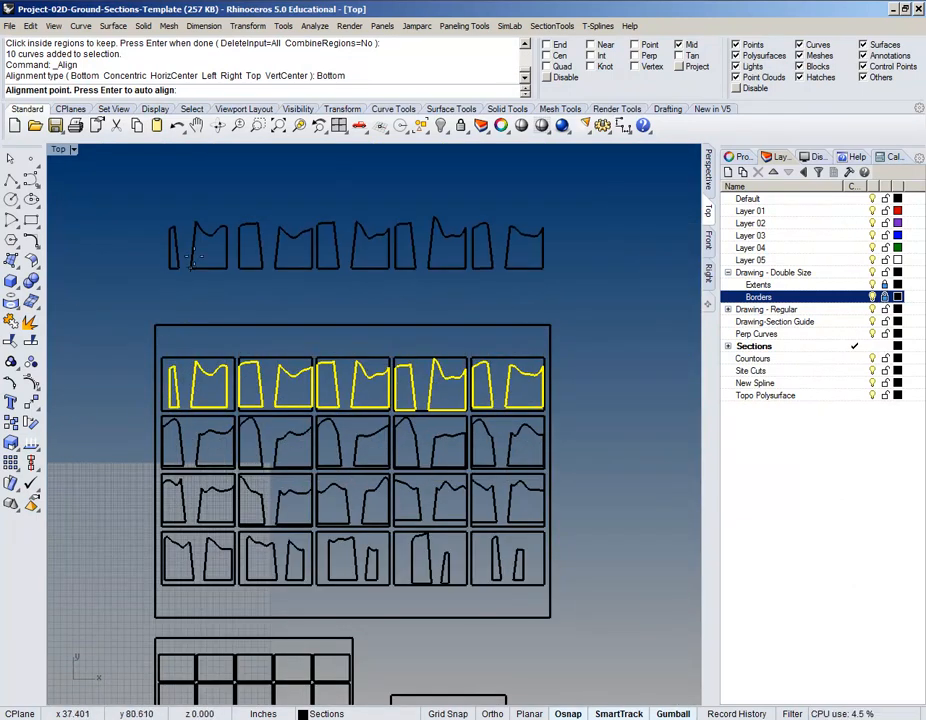
{"action": "scroll", "coordinate": [152, 378], "scroll_direction": "up", "scroll_amount": 5}
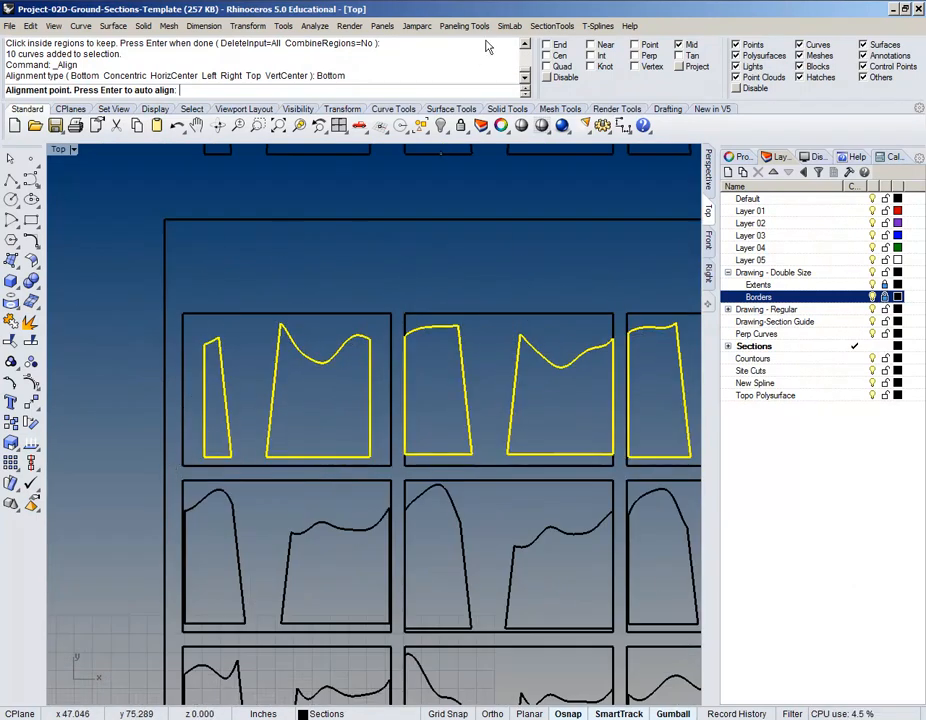
{"action": "left_click", "coordinate": [544, 45]}
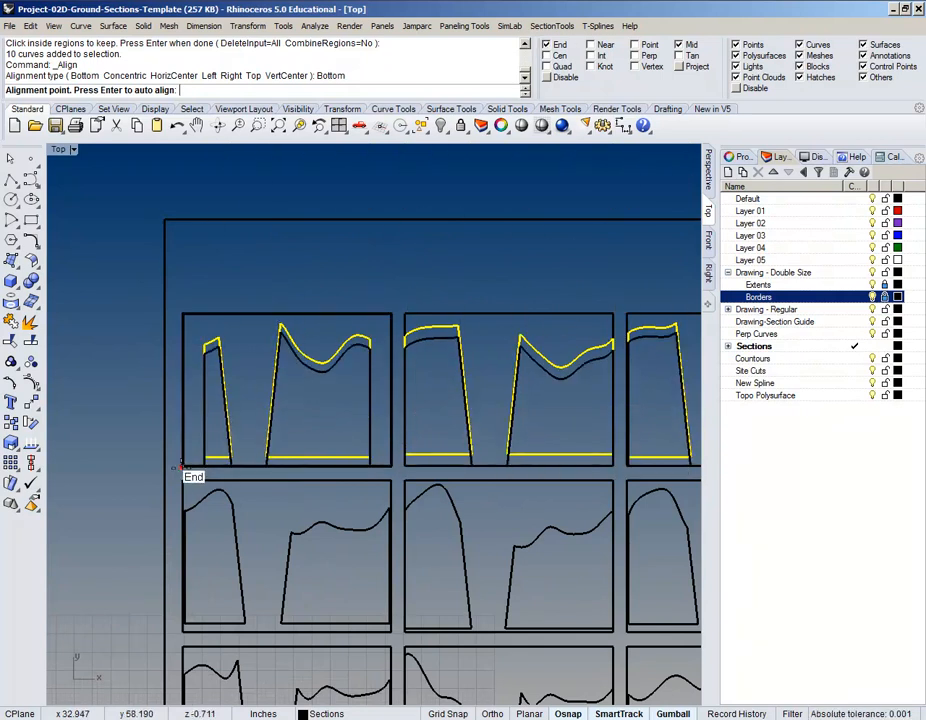
{"action": "left_click", "coordinate": [180, 465]}
{"action": "scroll", "coordinate": [224, 388], "scroll_direction": "down", "scroll_amount": 3}
{"action": "right_click_drag", "start_coordinate": [531, 436], "coordinate": [360, 240]}
{"action": "left_click", "coordinate": [289, 186]}
- Align the bottoms of the second row's ten section curves to the lower corner endpoint of that row's first frame
{"action": "right_click_drag", "start_coordinate": [289, 186], "coordinate": [331, 327]}
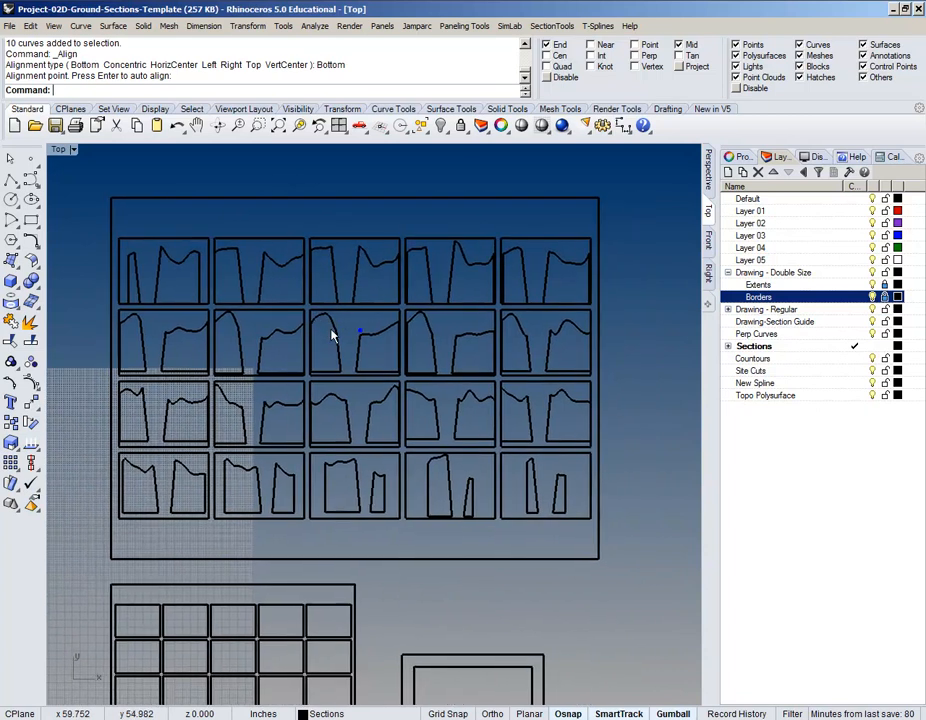
{"action": "left_click_drag", "start_coordinate": [99, 305], "coordinate": [562, 384]}
{"action": "scroll", "coordinate": [519, 376], "scroll_direction": "up", "scroll_amount": 4}
{"action": "key", "text": "Return"}
{"action": "scroll", "coordinate": [519, 376], "scroll_direction": "up", "scroll_amount": 5}
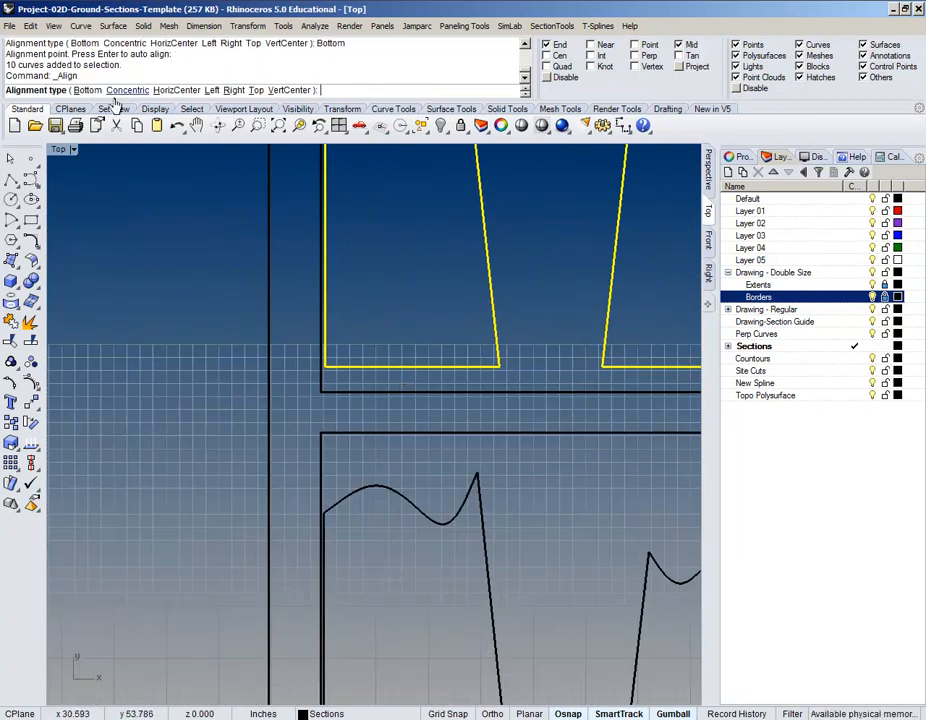
{"action": "type", "text": "b"}
{"action": "key", "text": "Return"}
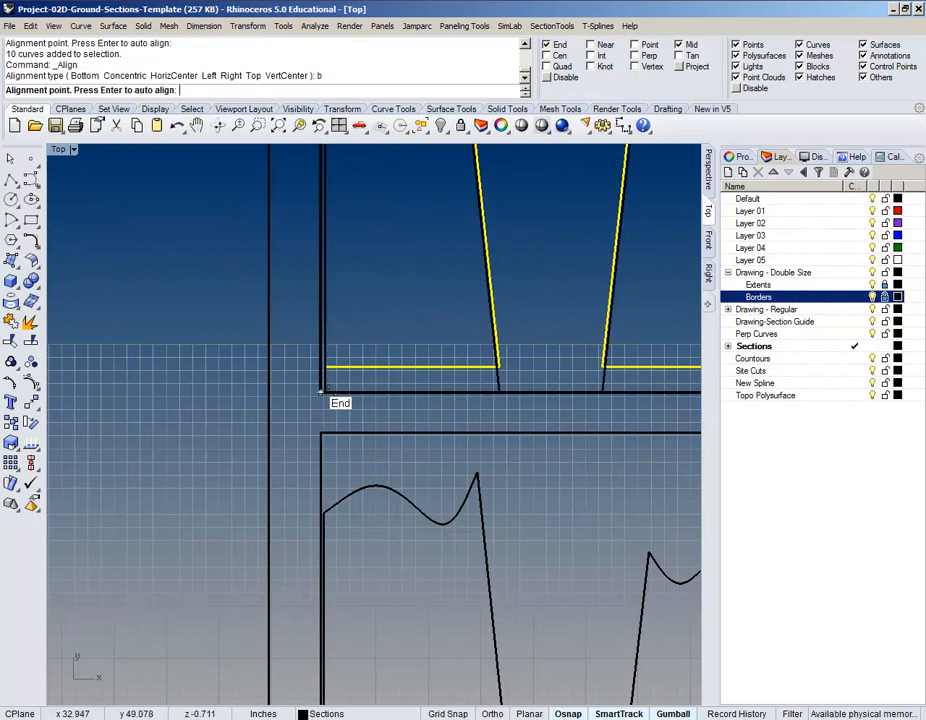
{"action": "left_click", "coordinate": [321, 391]}
- Align the bottoms of the third row's ten section curves to the lower corner endpoint of that row's first frame
{"action": "scroll", "coordinate": [408, 376], "scroll_direction": "down", "scroll_amount": 4}
{"action": "scroll", "coordinate": [408, 376], "scroll_direction": "down", "scroll_amount": 4}
{"action": "left_click_drag", "start_coordinate": [120, 337], "coordinate": [632, 411]}
{"action": "scroll", "coordinate": [504, 405], "scroll_direction": "up", "scroll_amount": 5}
{"action": "scroll", "coordinate": [349, 408], "scroll_direction": "up", "scroll_amount": 3}
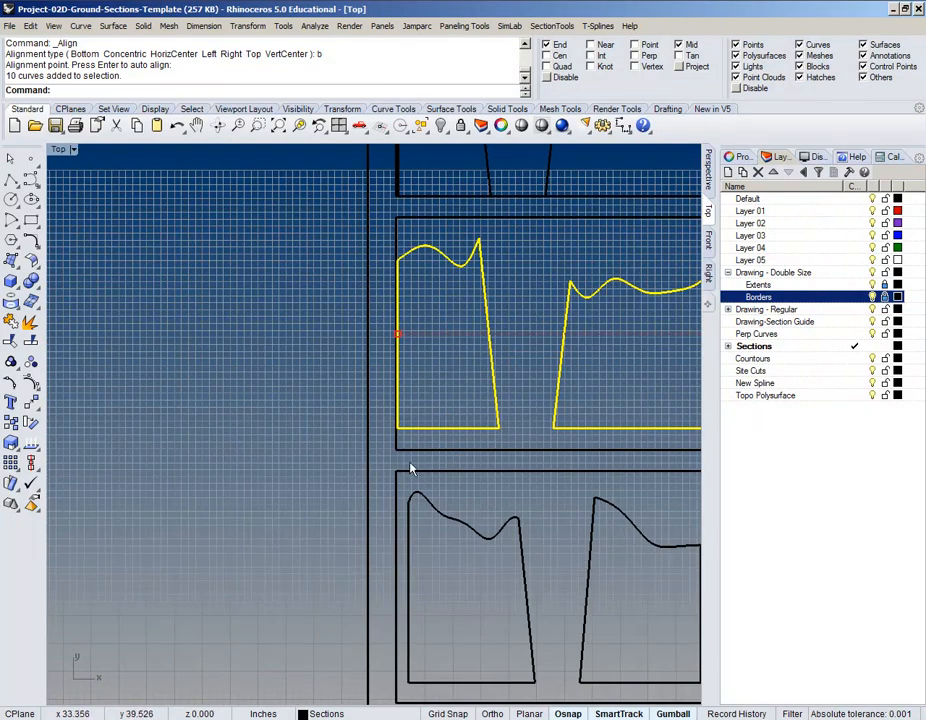
{"action": "key", "text": "Return"}
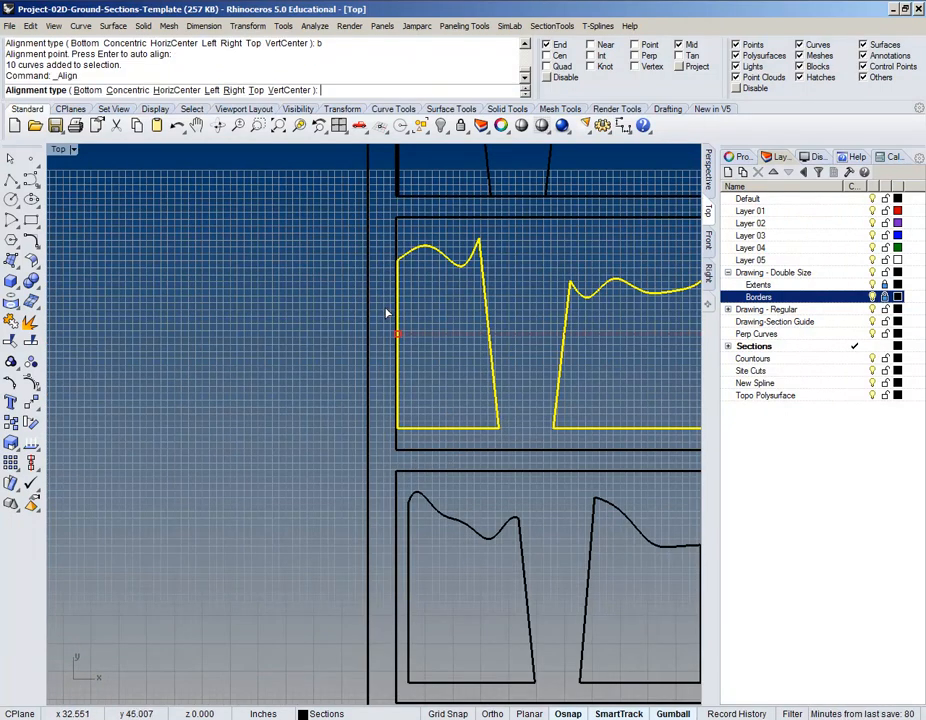
{"action": "left_click", "coordinate": [87, 90]}
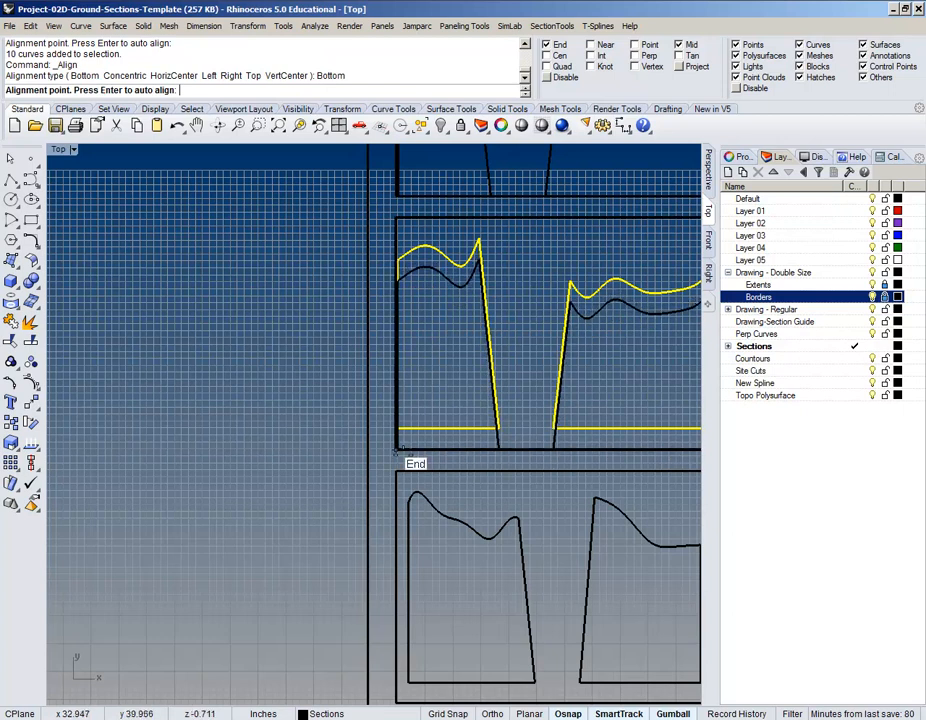
{"action": "key", "text": "Return"}
{"action": "scroll", "coordinate": [333, 438], "scroll_direction": "down", "scroll_amount": 3}
{"action": "right_click_drag", "start_coordinate": [333, 438], "coordinate": [220, 365]}
{"action": "left_click", "coordinate": [120, 404]}
- Align the bottoms of the fourth row's ten section curves to the lower corner endpoint of that row's first frame
{"action": "scroll", "coordinate": [120, 404], "scroll_direction": "down", "scroll_amount": 6}
{"action": "left_click_drag", "start_coordinate": [97, 374], "coordinate": [555, 452]}
{"action": "right_click_drag", "start_coordinate": [332, 446], "coordinate": [630, 444]}
{"action": "scroll", "coordinate": [647, 424], "scroll_direction": "up", "scroll_amount": 4}
{"action": "key", "text": "Return"}
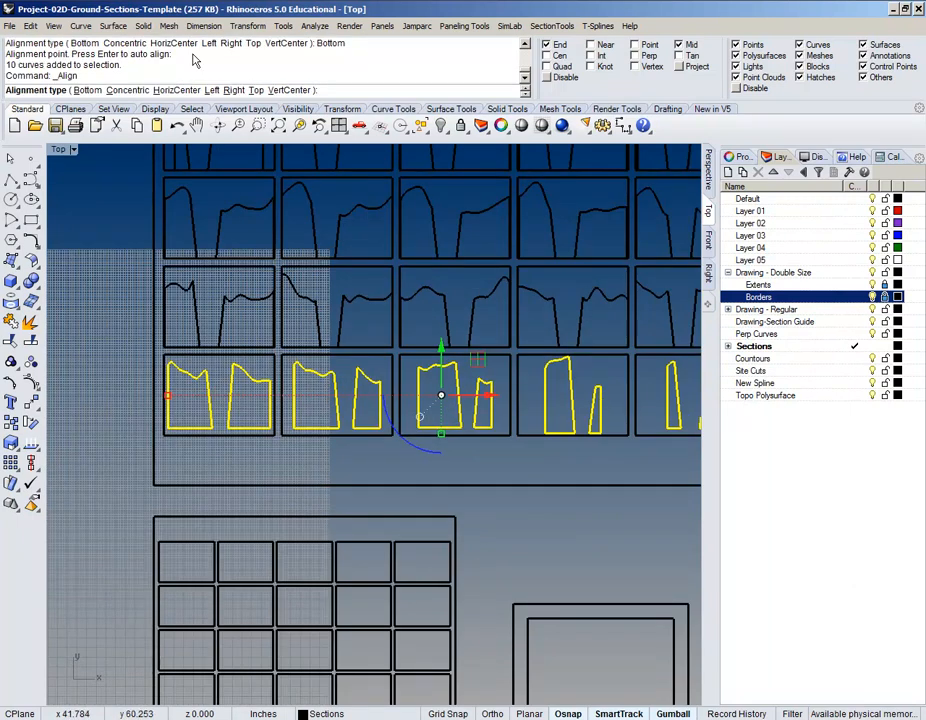
{"action": "left_click", "coordinate": [86, 90]}
{"action": "scroll", "coordinate": [165, 430], "scroll_direction": "up", "scroll_amount": 3}
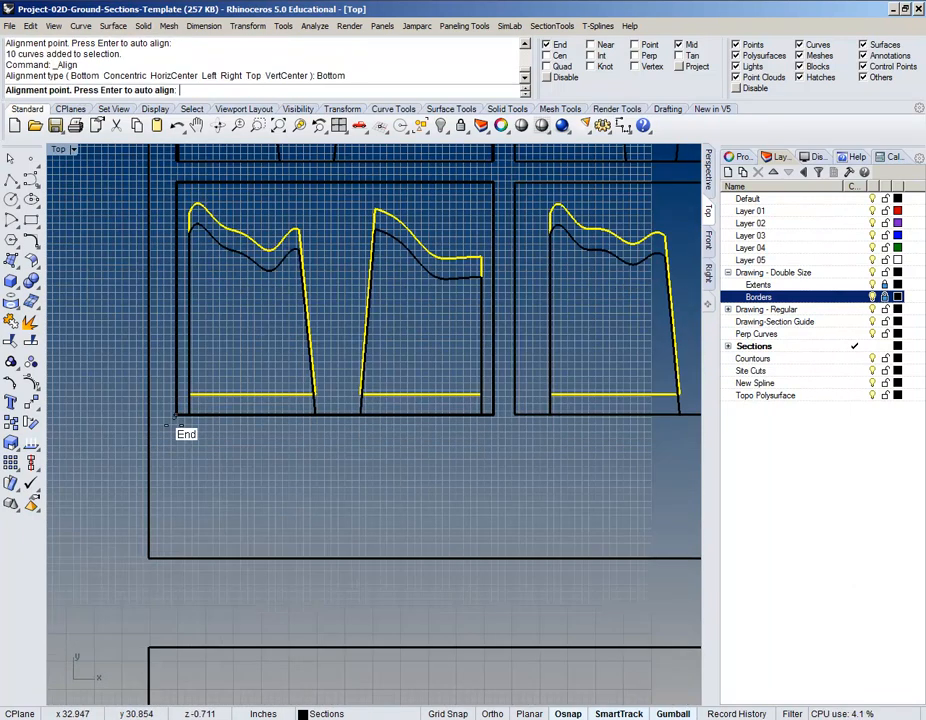
{"action": "left_click", "coordinate": [176, 415]}
{"action": "scroll", "coordinate": [157, 358], "scroll_direction": "down", "scroll_amount": 5}
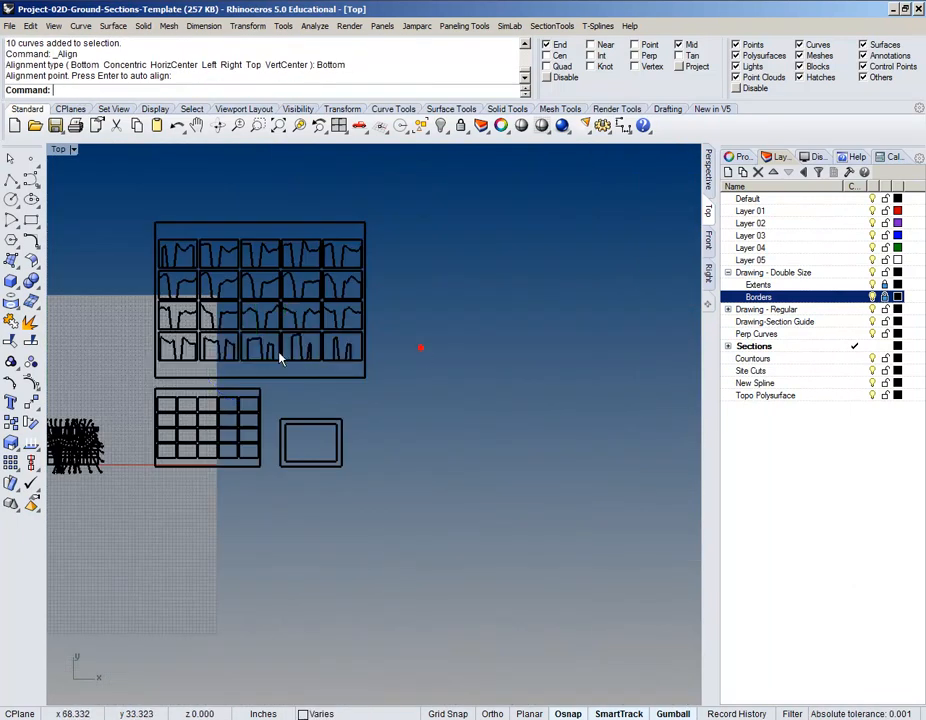
- Inspect how the bottom-aligned section curves sit within their frames across all four rows of the double-size grid
{"action": "scroll", "coordinate": [306, 356], "scroll_direction": "up", "scroll_amount": 2}
{"action": "scroll", "coordinate": [336, 381], "scroll_direction": "up", "scroll_amount": 5}
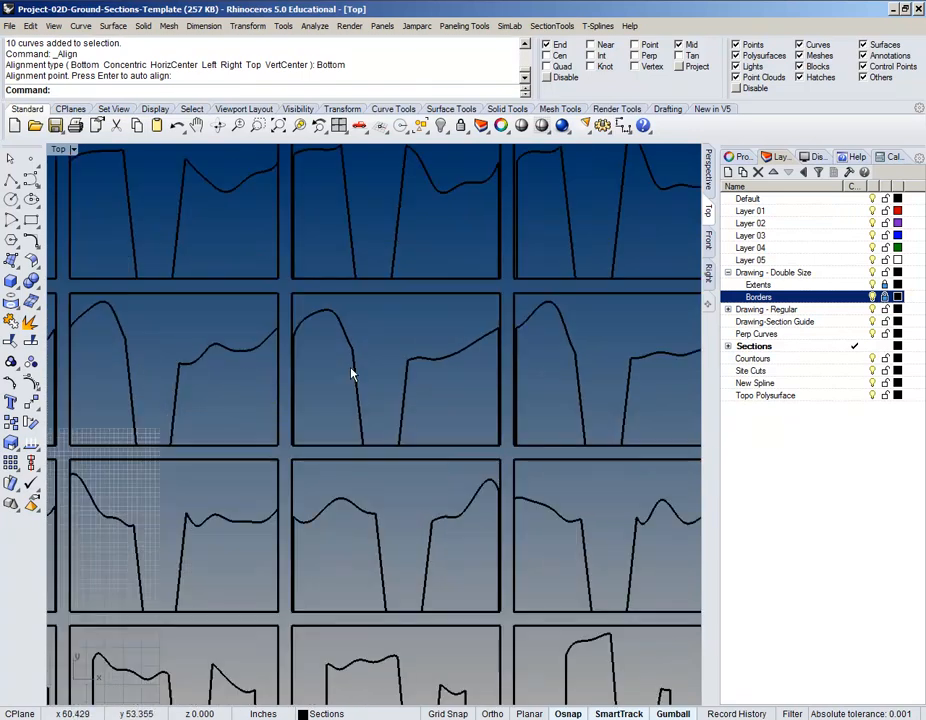
{"action": "scroll", "coordinate": [341, 353], "scroll_direction": "up", "scroll_amount": 1}
{"action": "scroll", "coordinate": [314, 312], "scroll_direction": "up", "scroll_amount": 5}
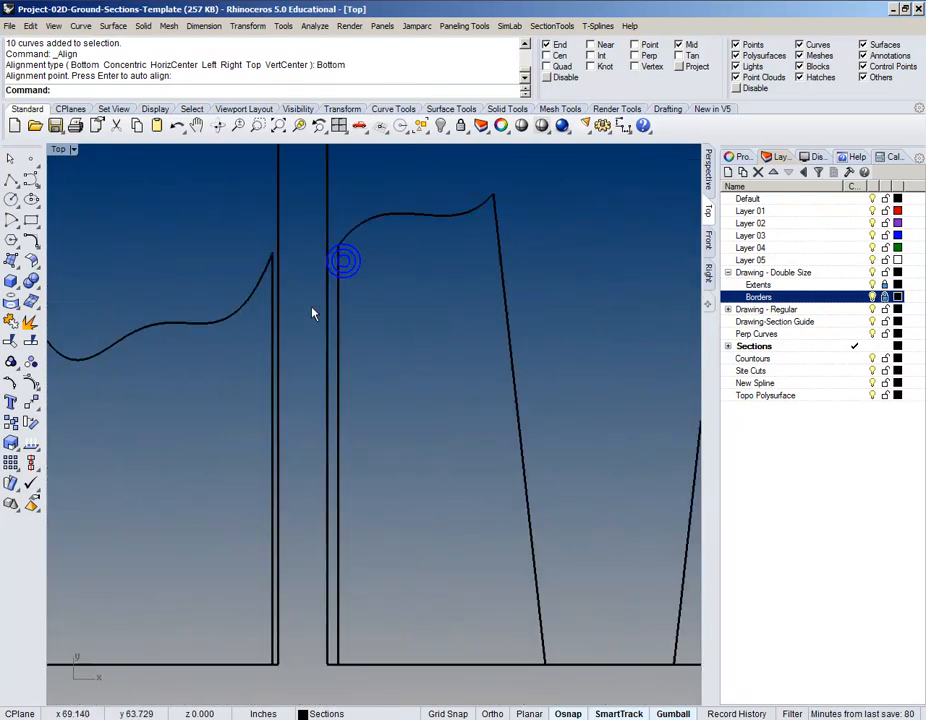
{"action": "scroll", "coordinate": [313, 313], "scroll_direction": "down", "scroll_amount": 3}
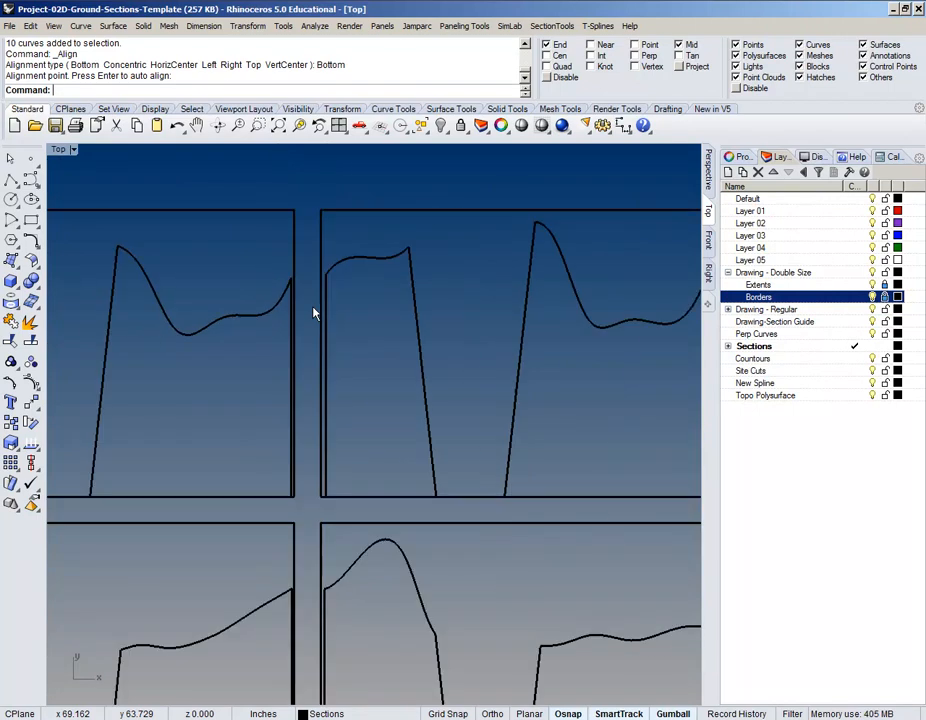
{"action": "right_click_drag", "start_coordinate": [404, 329], "coordinate": [226, 337]}
{"action": "scroll", "coordinate": [184, 335], "scroll_direction": "up", "scroll_amount": 4}
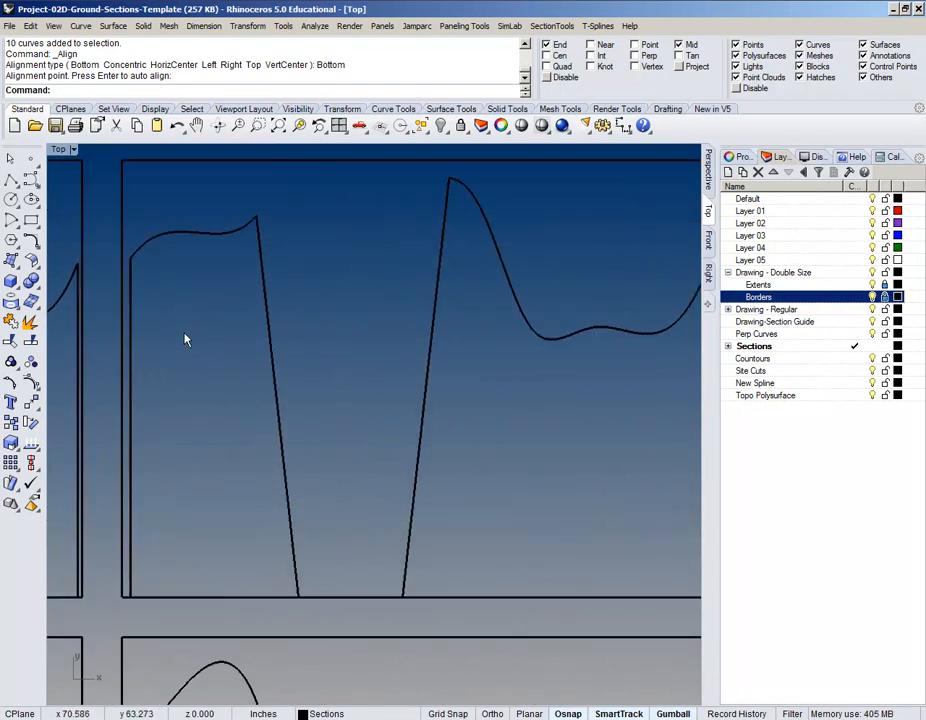
{"action": "scroll", "coordinate": [403, 378], "scroll_direction": "down", "scroll_amount": 8}
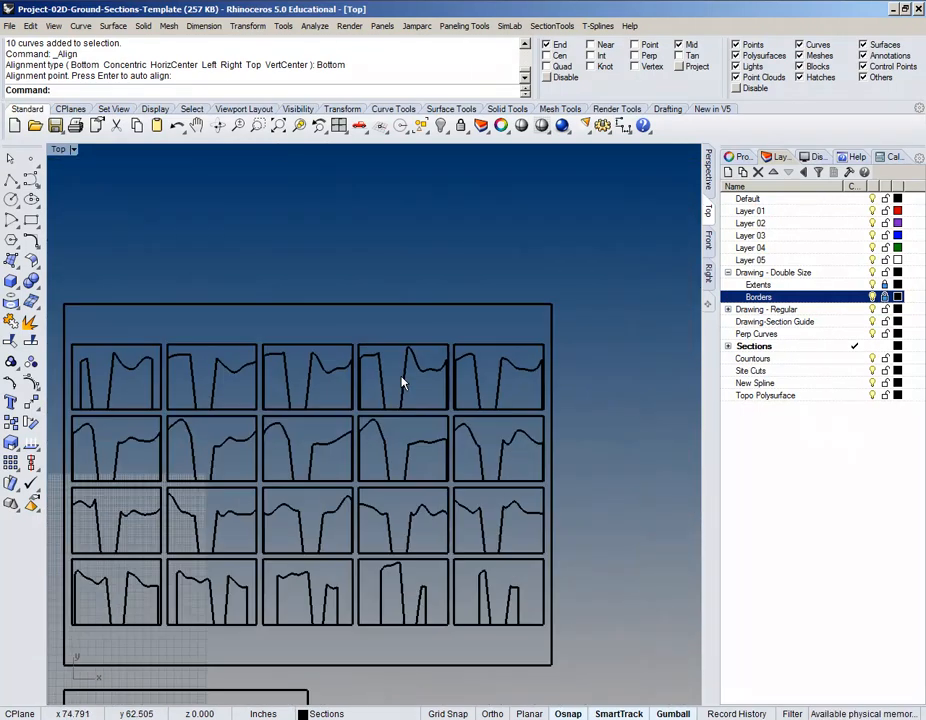
{"action": "right_click_drag", "start_coordinate": [492, 459], "coordinate": [412, 450]}
{"action": "right_click_drag", "start_coordinate": [86, 395], "coordinate": [246, 334]}
{"action": "scroll", "coordinate": [327, 413], "scroll_direction": "down", "scroll_amount": 4}
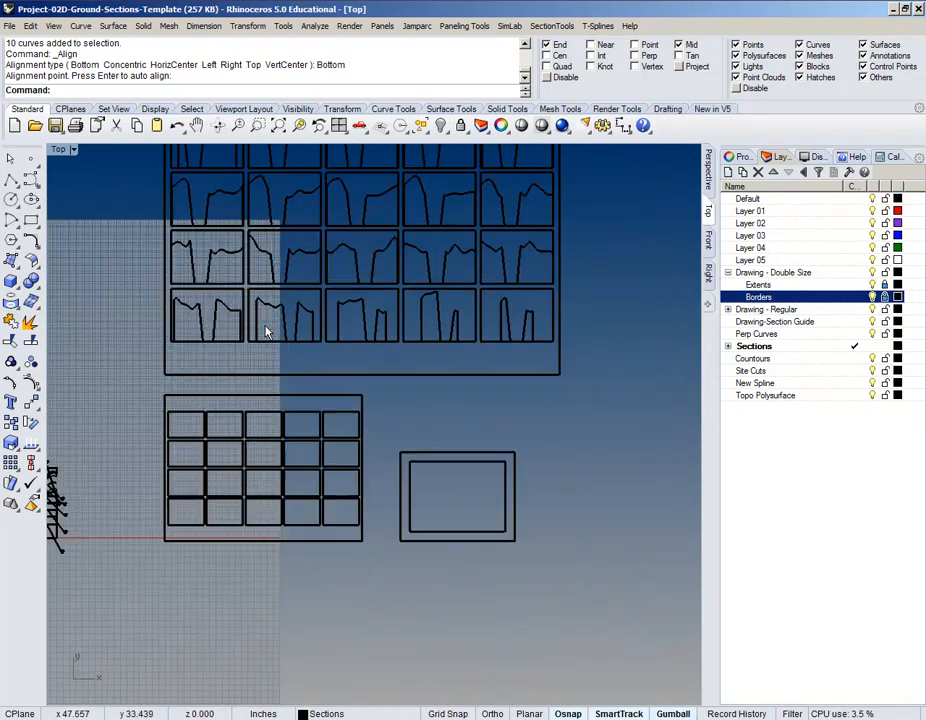
{"action": "scroll", "coordinate": [213, 290], "scroll_direction": "up", "scroll_amount": 3}
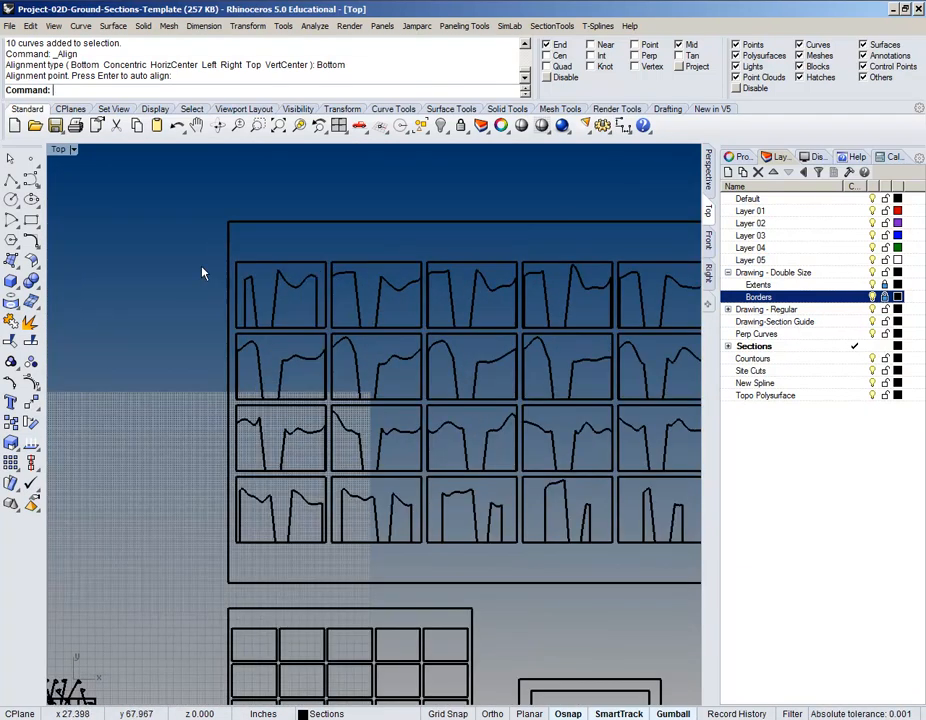
- Create a layer named Ground Cuts and move all 40 section curves in the double-size grid onto it
{"action": "scroll", "coordinate": [172, 252], "scroll_direction": "down", "scroll_amount": 2}
{"action": "left_click_drag", "start_coordinate": [161, 244], "coordinate": [575, 459]}
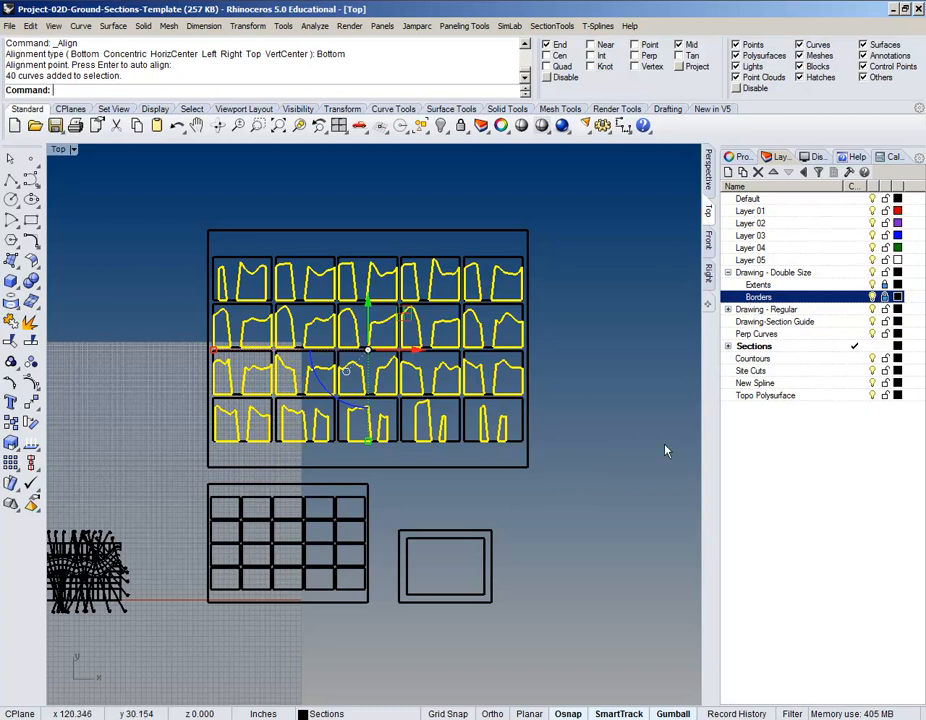
{"action": "left_click", "coordinate": [728, 346]}
{"action": "left_click", "coordinate": [728, 346]}
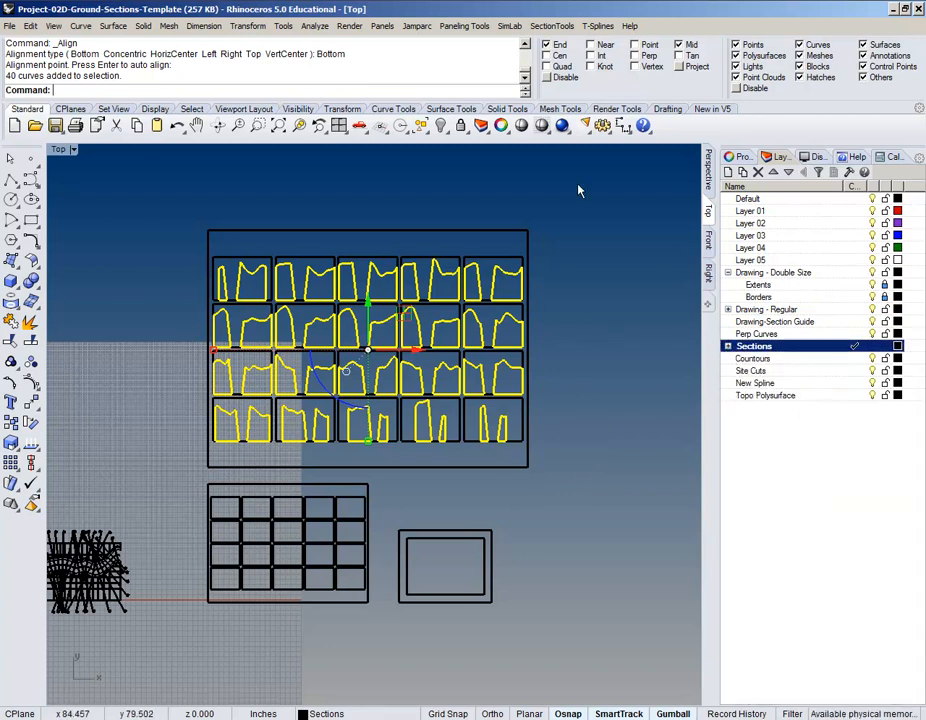
{"action": "right_click_drag", "start_coordinate": [265, 530], "coordinate": [450, 433]}
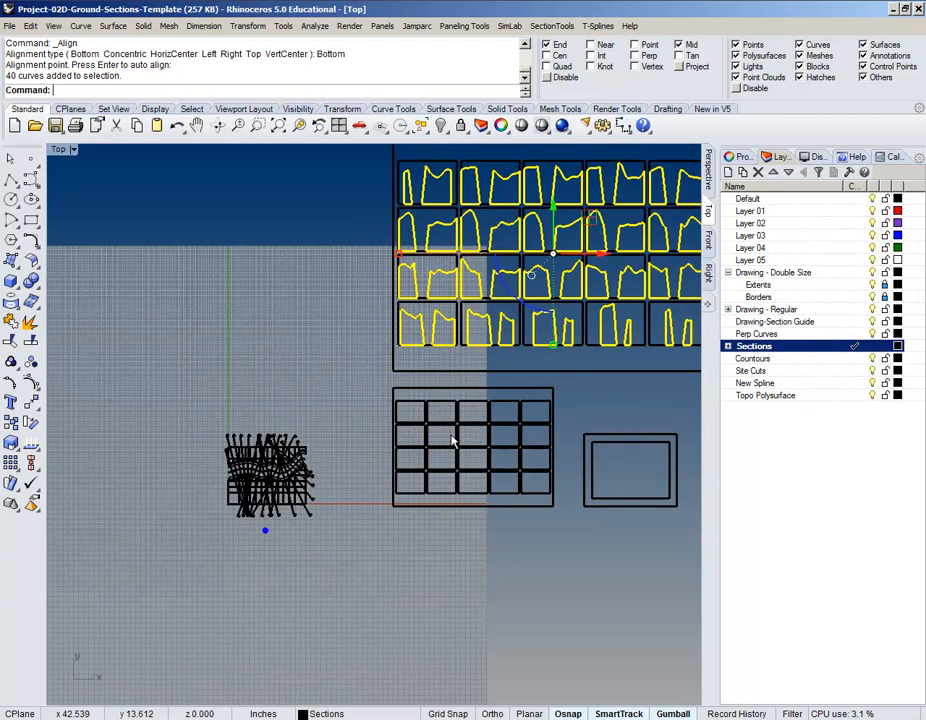
{"action": "scroll", "coordinate": [264, 458], "scroll_direction": "up", "scroll_amount": 5}
{"action": "right_click_drag", "start_coordinate": [408, 287], "coordinate": [122, 362]}
{"action": "right_click_drag", "start_coordinate": [314, 329], "coordinate": [244, 407]}
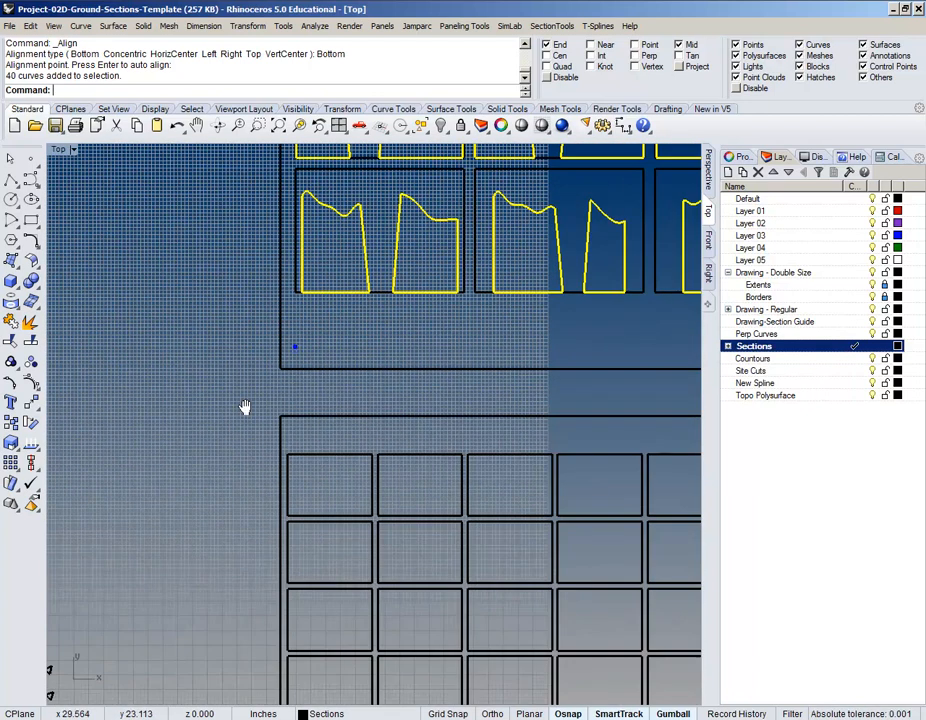
{"action": "scroll", "coordinate": [297, 380], "scroll_direction": "down", "scroll_amount": 6}
{"action": "right_click_drag", "start_coordinate": [582, 285], "coordinate": [461, 333]}
{"action": "left_click", "coordinate": [729, 172]}
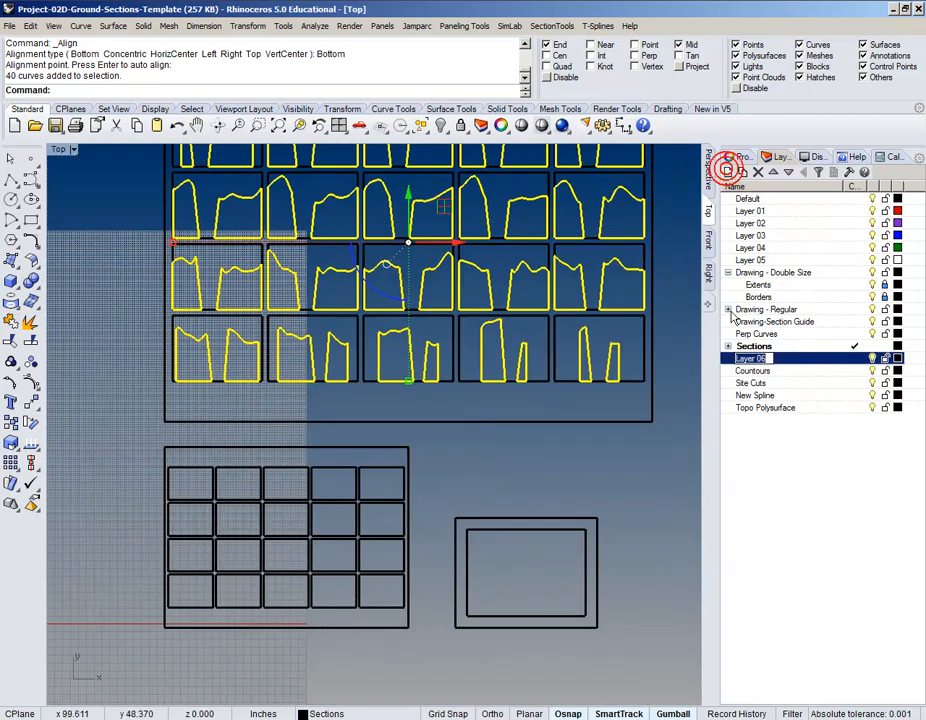
{"action": "key", "text": "BackSpace"}
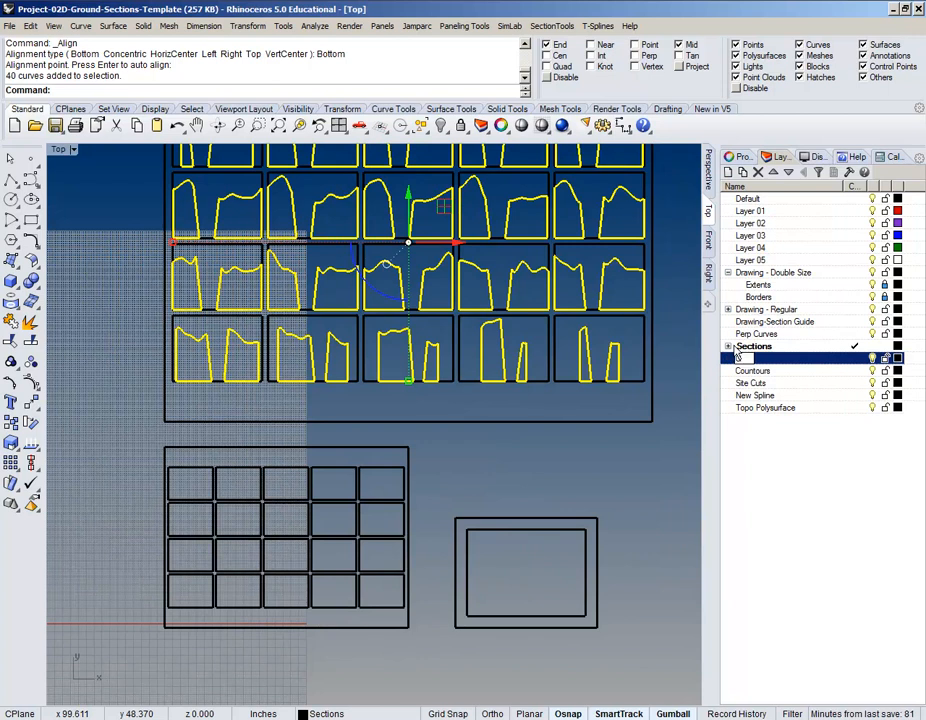
{"action": "type", "text": "Ground Cuts"}
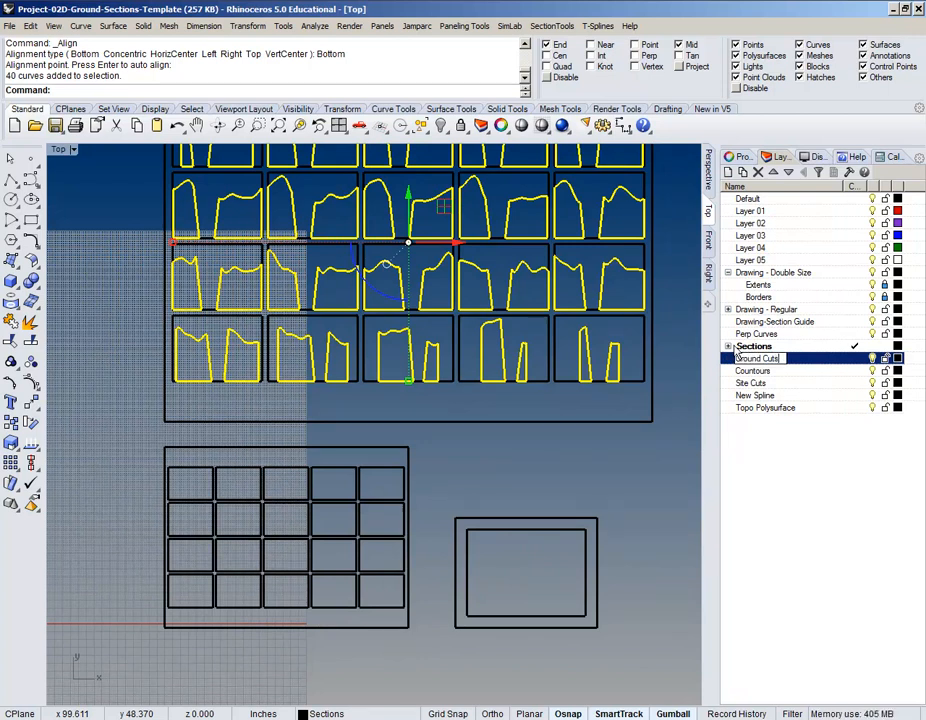
{"action": "key", "text": "Return"}
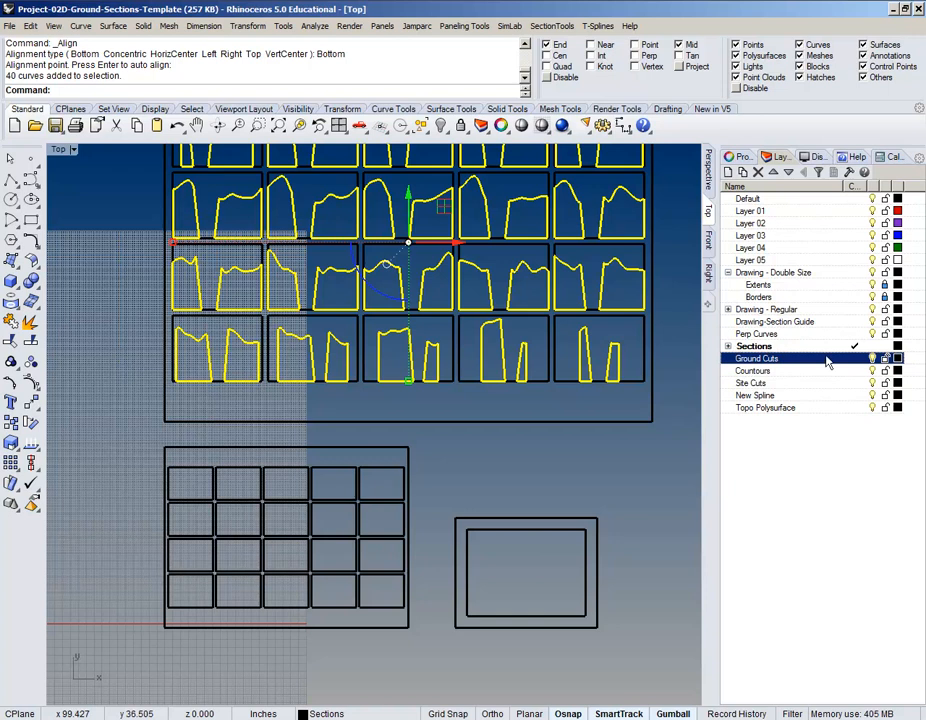
{"action": "right_click", "coordinate": [759, 358]}
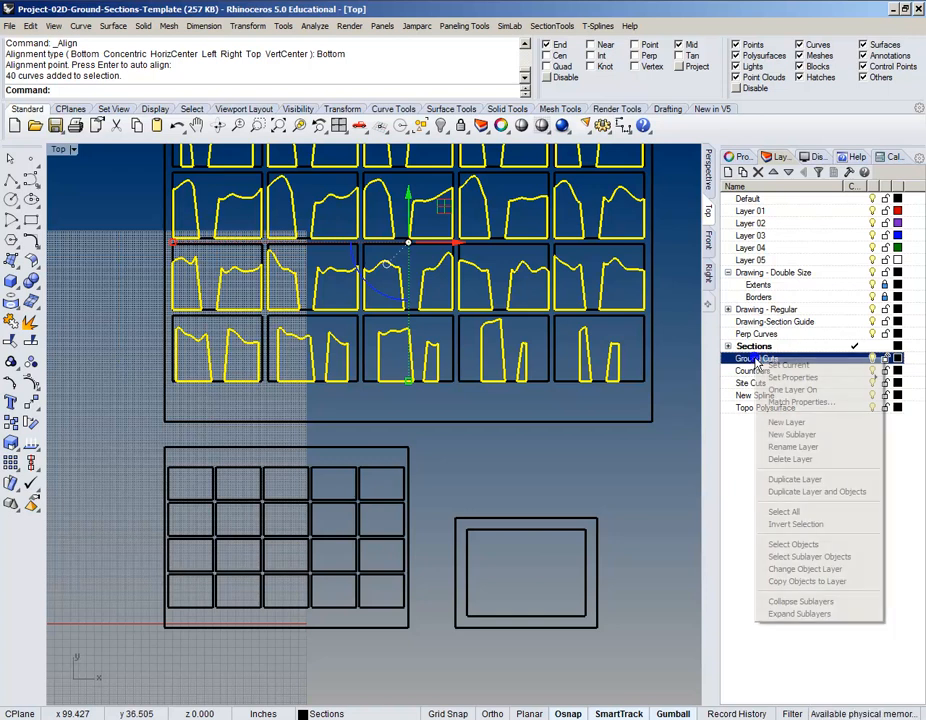
{"action": "left_click", "coordinate": [794, 569]}
- Move the 40 curves from the lower corner endpoint of the double-size grid's bottom-row first frame to the matching corner of the regular-size grid
{"action": "scroll", "coordinate": [402, 448], "scroll_direction": "down", "scroll_amount": 6}
{"action": "right_click_drag", "start_coordinate": [401, 447], "coordinate": [437, 374]}
{"action": "scroll", "coordinate": [376, 362], "scroll_direction": "up", "scroll_amount": 3}
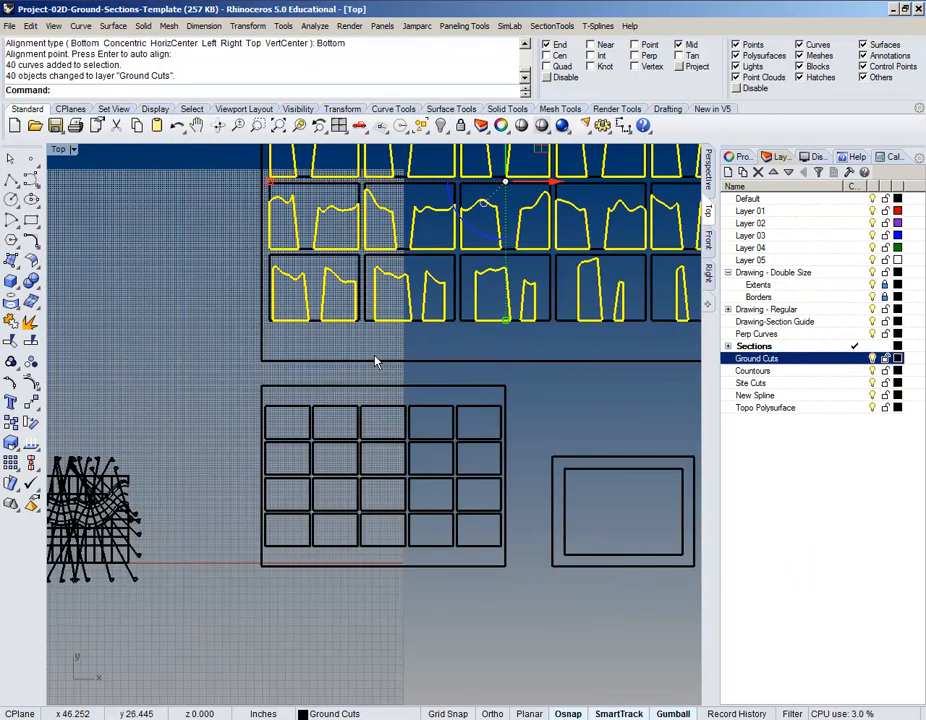
{"action": "scroll", "coordinate": [276, 344], "scroll_direction": "up", "scroll_amount": 5}
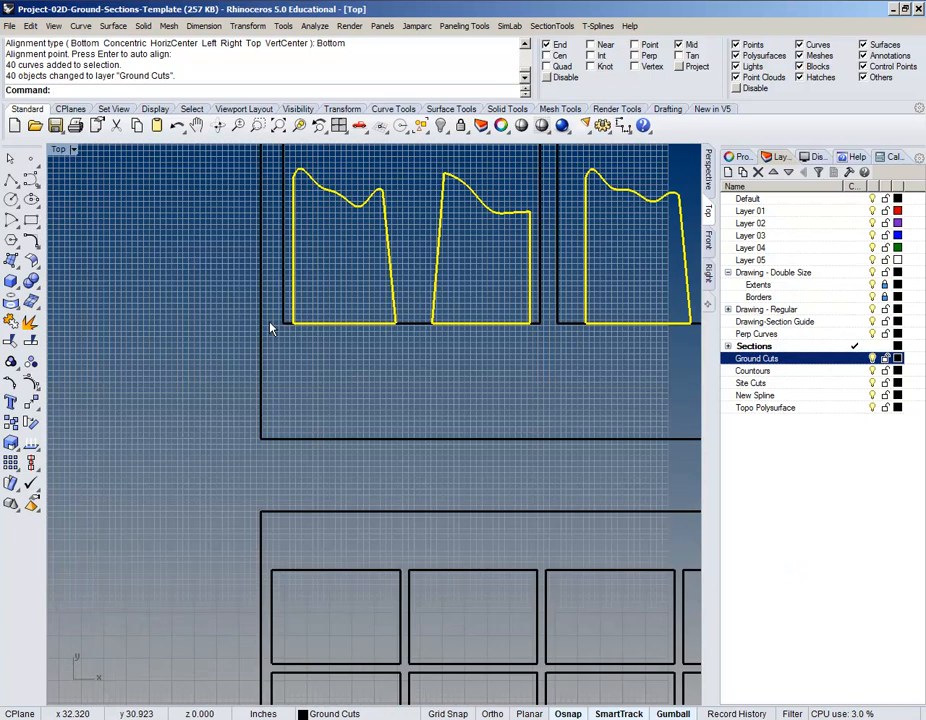
{"action": "type", "text": "M"}
{"action": "key", "text": "Return"}
{"action": "scroll", "coordinate": [296, 393], "scroll_direction": "down", "scroll_amount": 2}
{"action": "scroll", "coordinate": [291, 378], "scroll_direction": "up", "scroll_amount": 5}
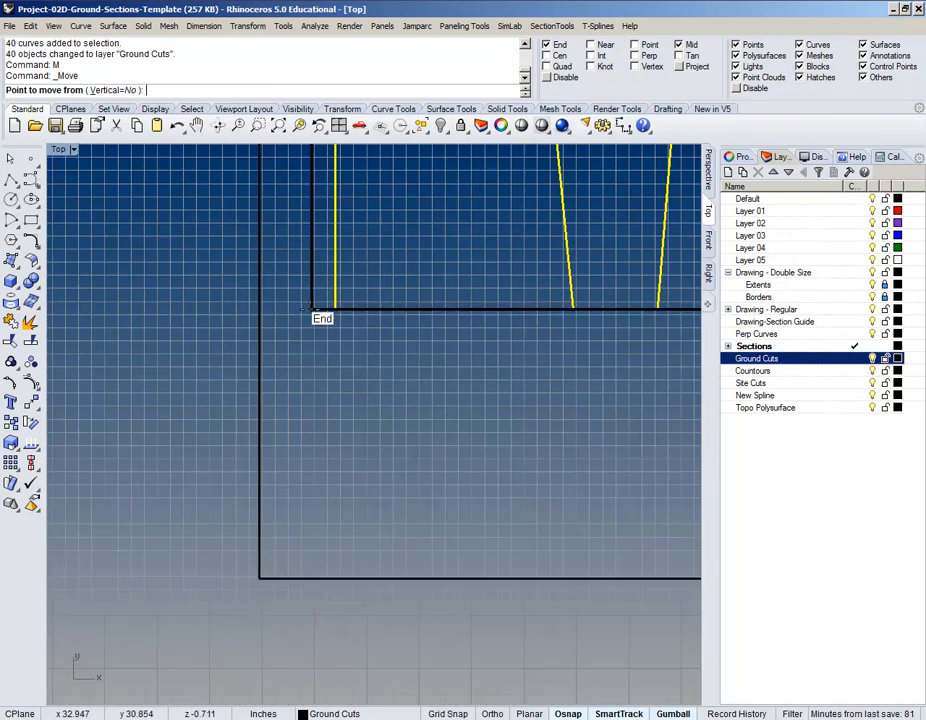
{"action": "left_click", "coordinate": [311, 308]}
{"action": "scroll", "coordinate": [310, 306], "scroll_direction": "down", "scroll_amount": 5}
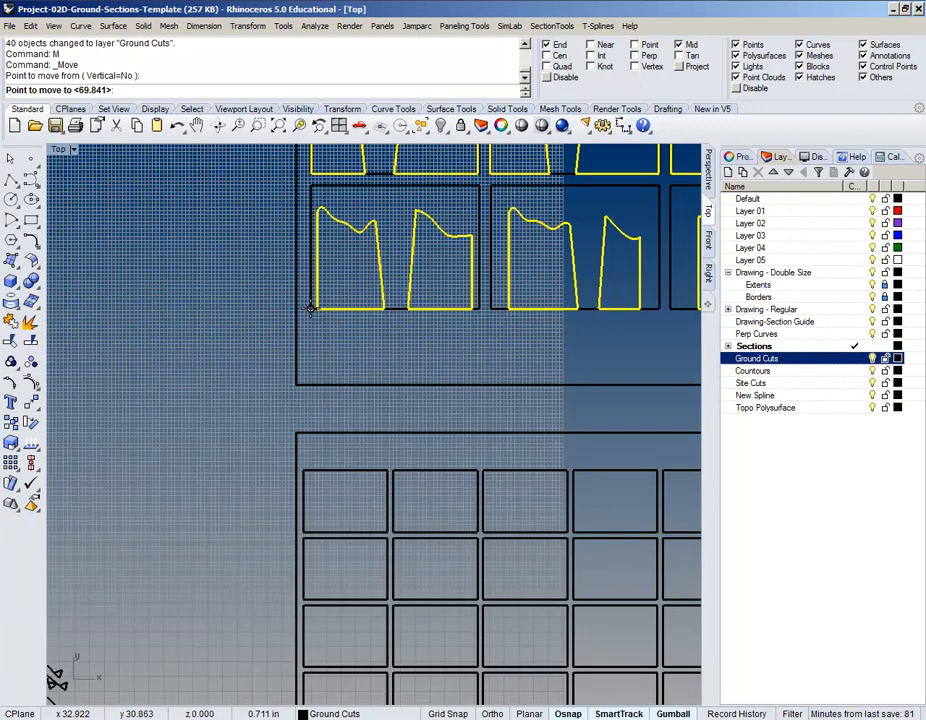
{"action": "scroll", "coordinate": [318, 473], "scroll_direction": "up", "scroll_amount": 5}
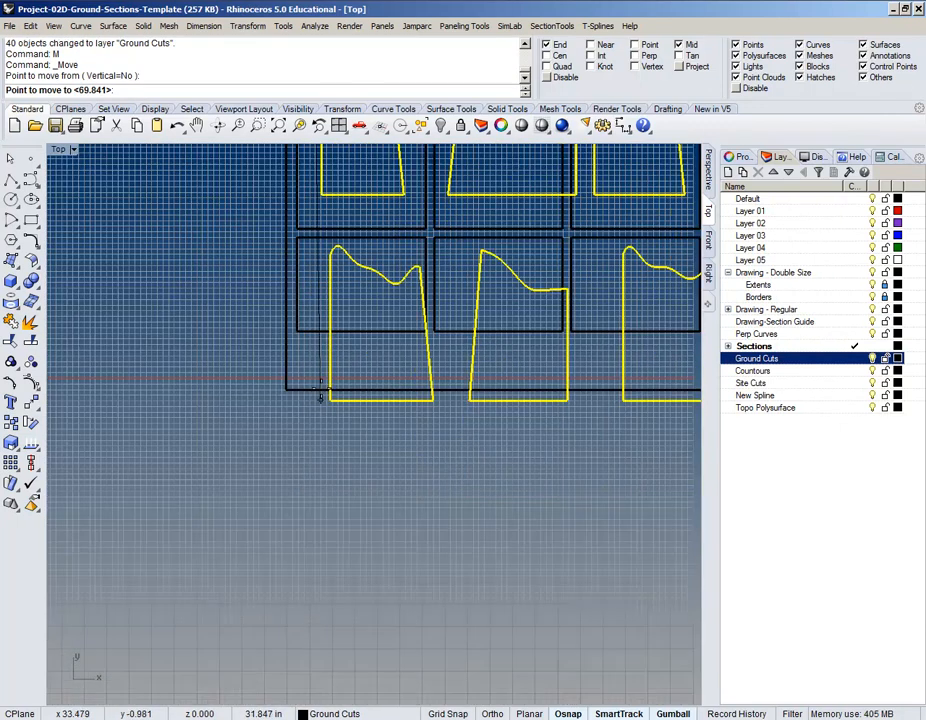
{"action": "left_click", "coordinate": [296, 336]}
- Scale the 40 curves by a factor of .5 about the lower corner endpoint of the regular grid's bottom-row first frame
{"action": "scroll", "coordinate": [296, 340], "scroll_direction": "down", "scroll_amount": 4}
{"action": "scroll", "coordinate": [296, 340], "scroll_direction": "down", "scroll_amount": 3}
{"action": "scroll", "coordinate": [252, 257], "scroll_direction": "up", "scroll_amount": 6}
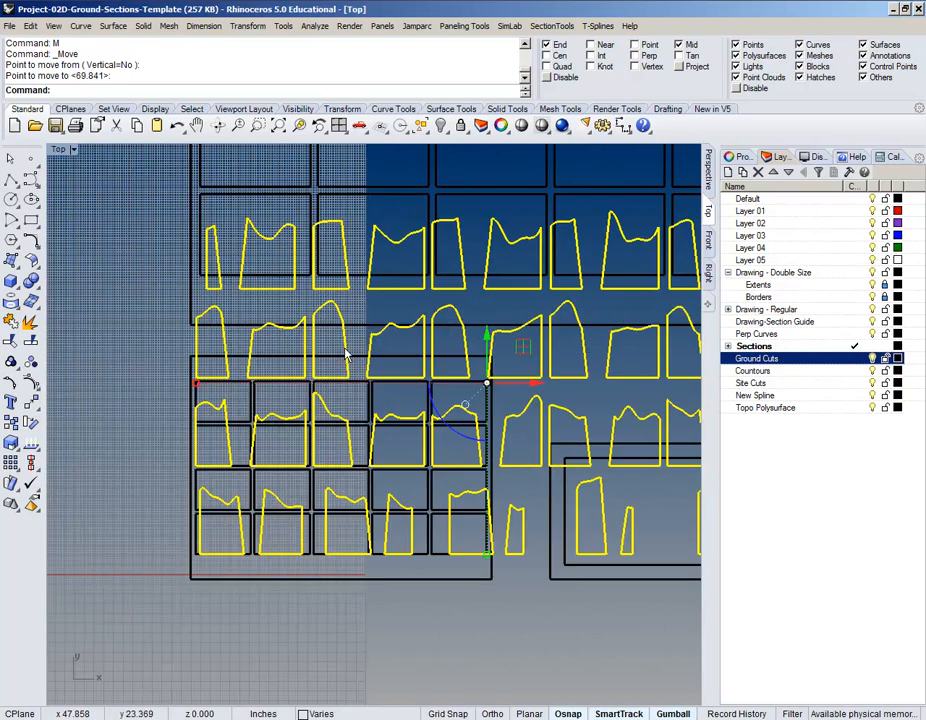
{"action": "scroll", "coordinate": [347, 355], "scroll_direction": "down", "scroll_amount": 3}
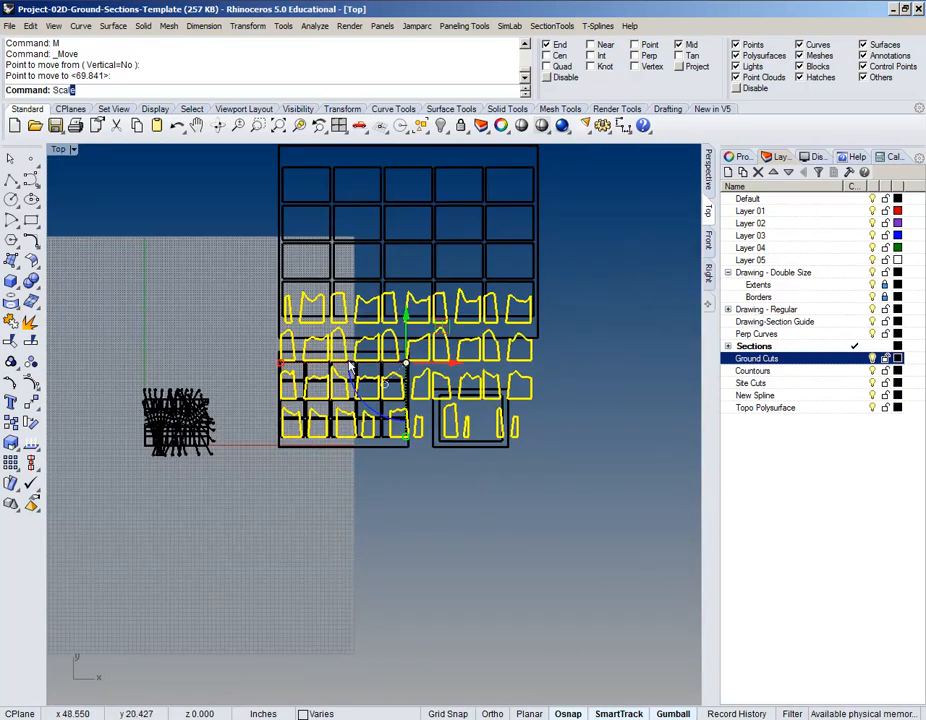
{"action": "key", "text": "Return"}
{"action": "scroll", "coordinate": [265, 411], "scroll_direction": "up", "scroll_amount": 5}
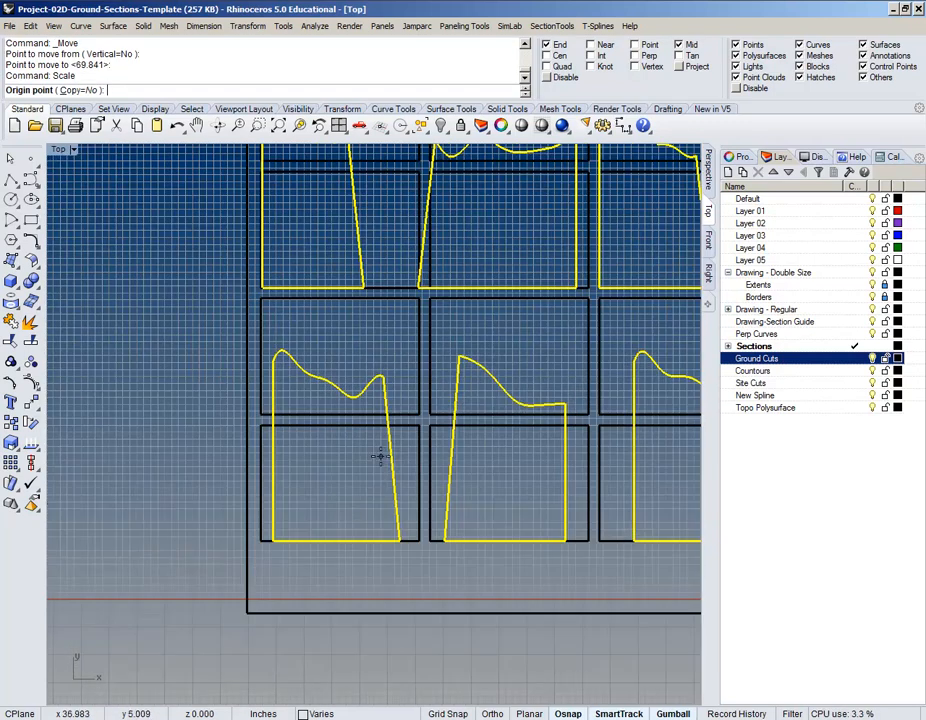
{"action": "left_click", "coordinate": [260, 541]}
{"action": "scroll", "coordinate": [259, 543], "scroll_direction": "down", "scroll_amount": 6}
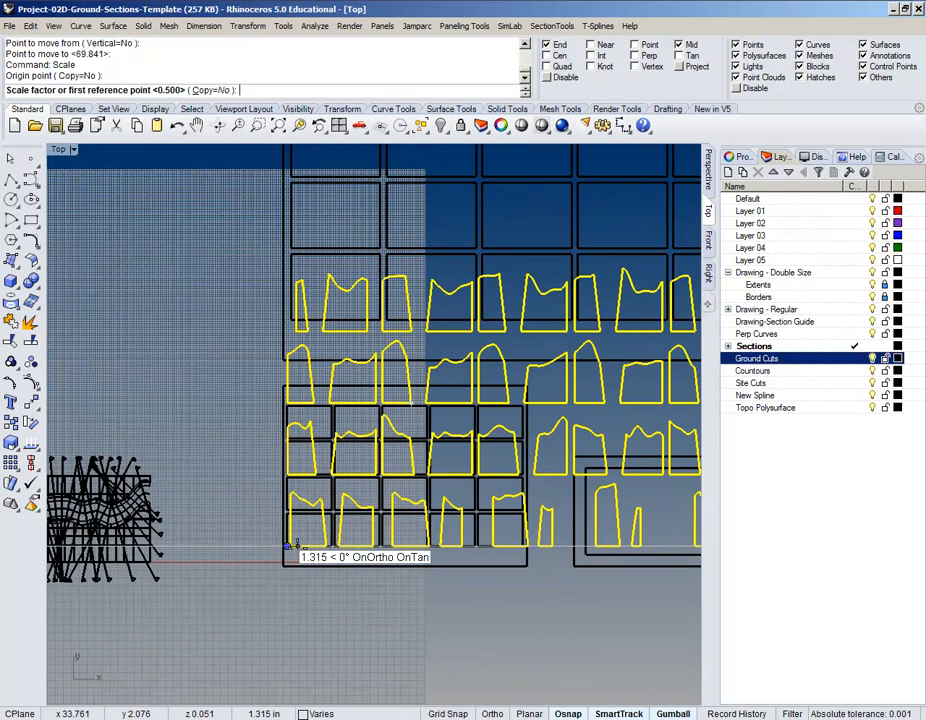
{"action": "key", "text": "Return"}
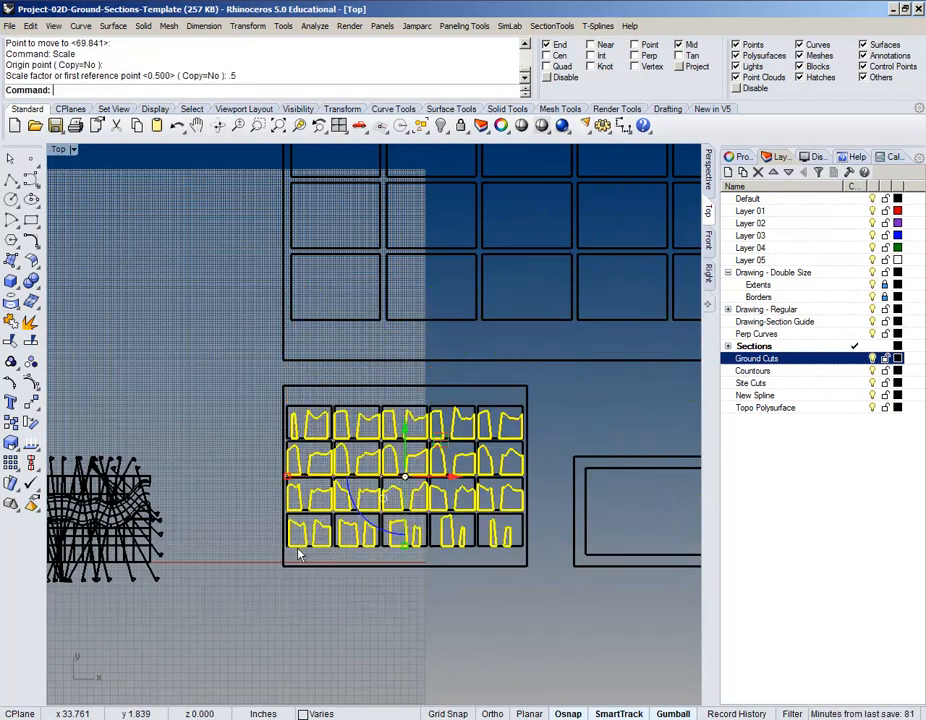
- Check the scaled section curves in the regular-size grid, selecting individual curves in the upper two rows
{"action": "scroll", "coordinate": [374, 483], "scroll_direction": "up", "scroll_amount": 5}
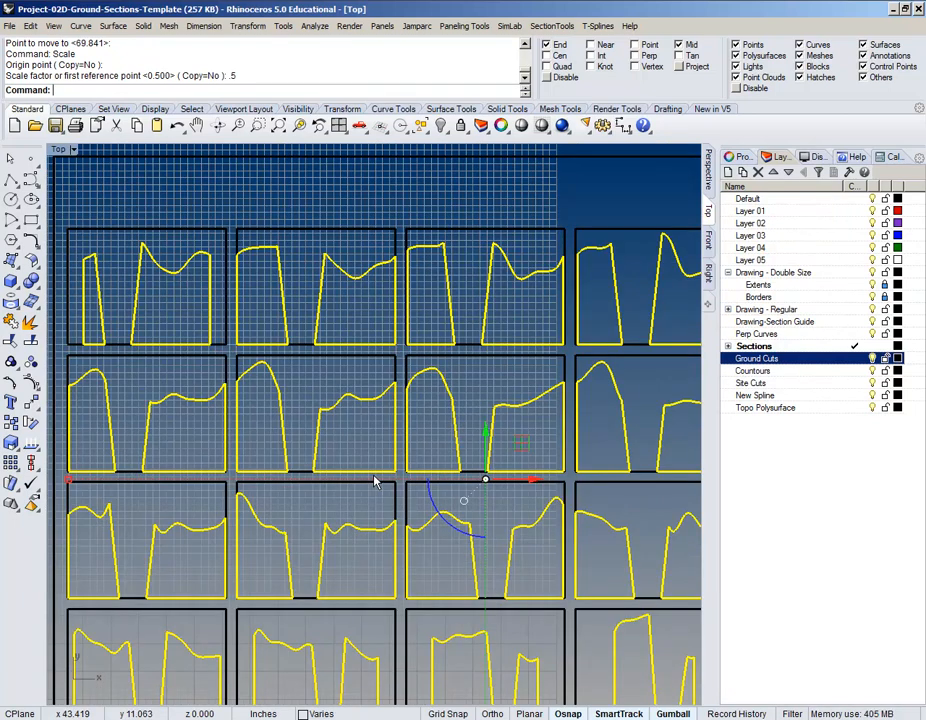
{"action": "left_click", "coordinate": [320, 188]}
{"action": "scroll", "coordinate": [316, 211], "scroll_direction": "down", "scroll_amount": 5}
{"action": "right_click_drag", "start_coordinate": [314, 217], "coordinate": [243, 279]}
{"action": "right_click_drag", "start_coordinate": [288, 350], "coordinate": [327, 349]}
{"action": "scroll", "coordinate": [464, 328], "scroll_direction": "up", "scroll_amount": 5}
{"action": "left_click", "coordinate": [536, 355]}
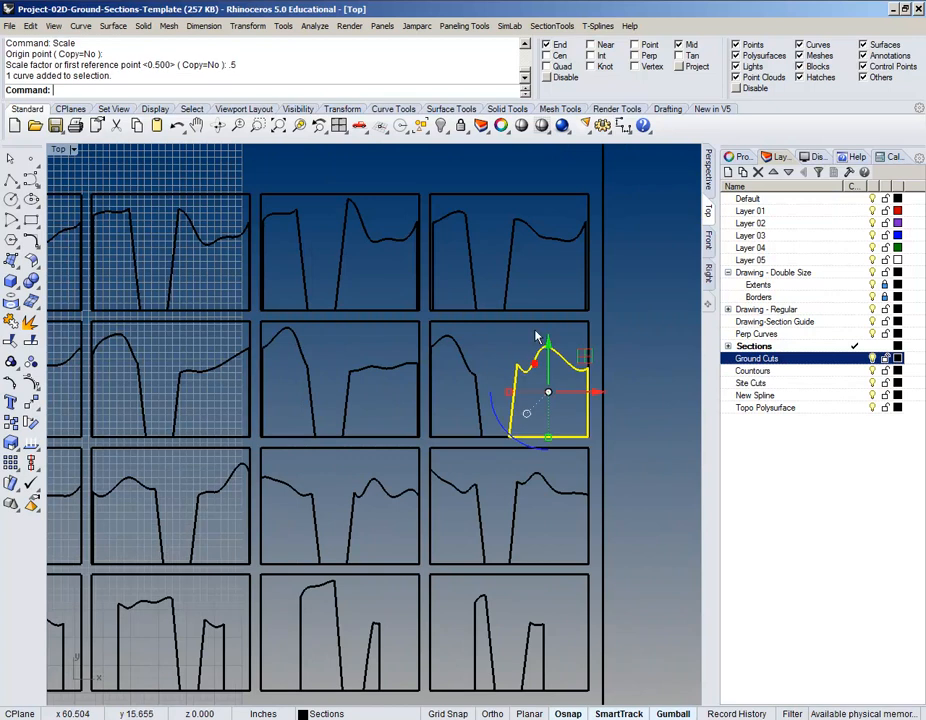
{"action": "left_click", "coordinate": [545, 239], "text": "shift"}
{"action": "left_click", "coordinate": [425, 246]}
{"action": "left_click", "coordinate": [405, 245]}
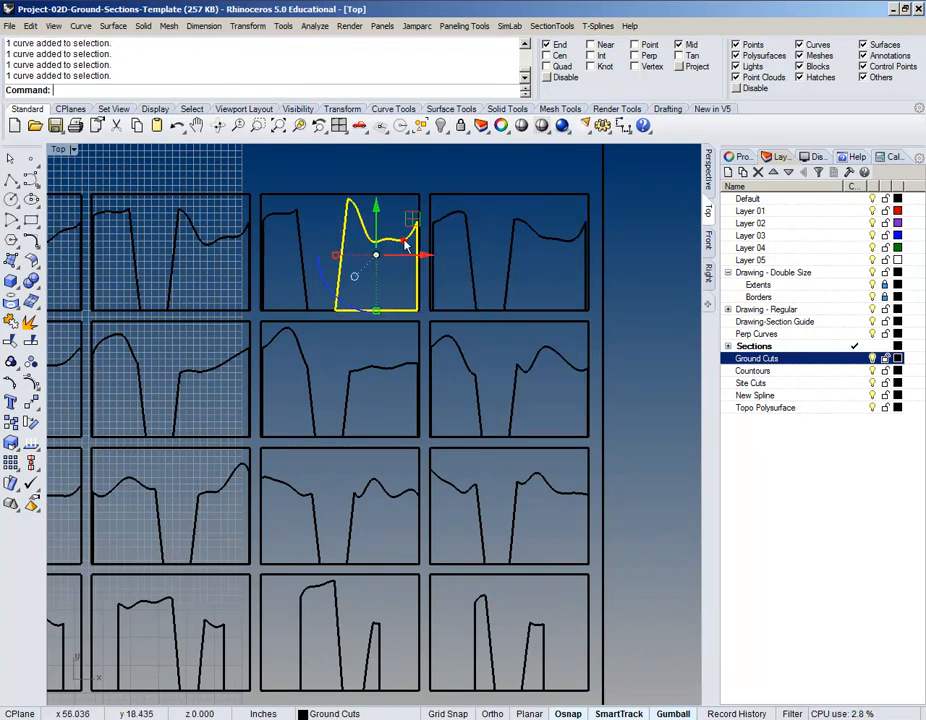
- Clear the selection, toggle the Ground Cuts layer's visibility, and review the regular-size section grid and the site plan with its section lines
{"action": "left_click", "coordinate": [484, 182]}
{"action": "left_click", "coordinate": [871, 360]}
{"action": "left_click", "coordinate": [871, 360]}
{"action": "scroll", "coordinate": [632, 366], "scroll_direction": "down", "scroll_amount": 5}
{"action": "right_click_drag", "start_coordinate": [632, 366], "coordinate": [369, 386]}
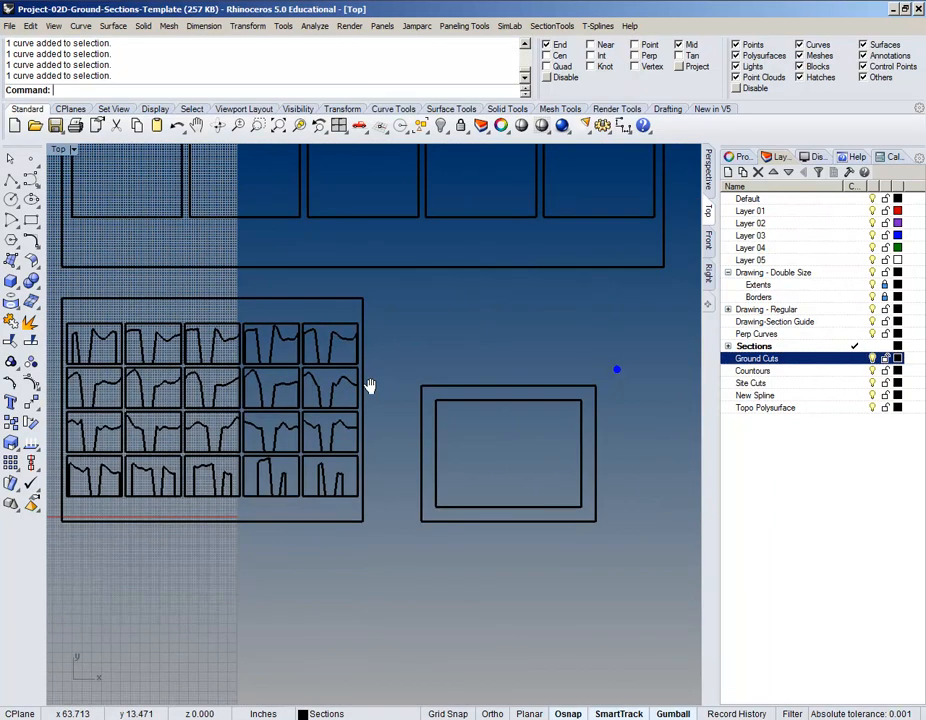
{"action": "scroll", "coordinate": [370, 386], "scroll_direction": "down", "scroll_amount": 6}
{"action": "right_click_drag", "start_coordinate": [315, 442], "coordinate": [362, 430]}
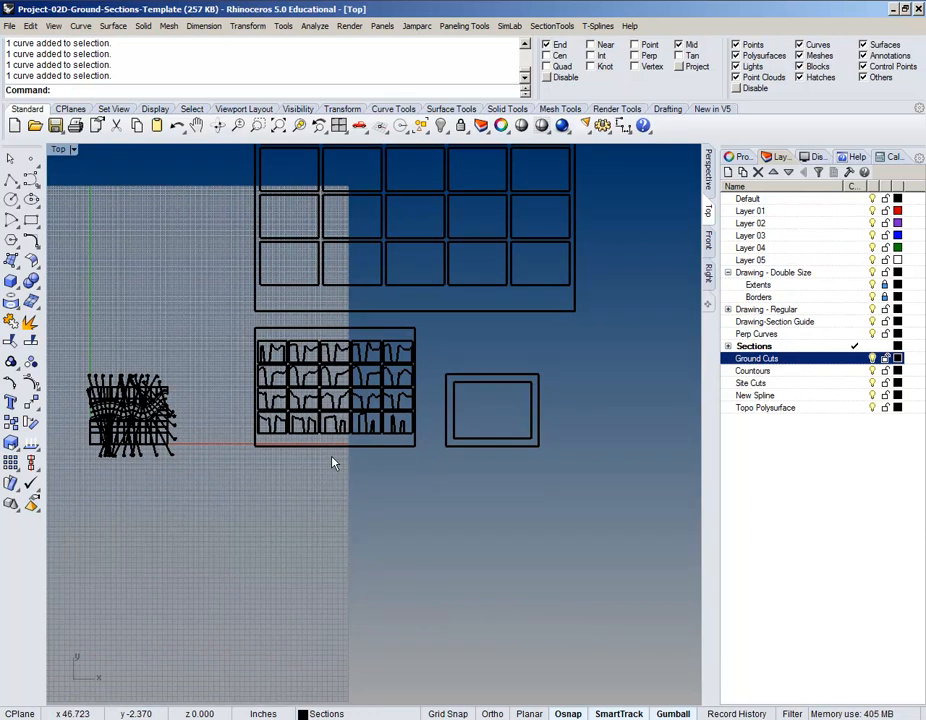
{"action": "scroll", "coordinate": [200, 478], "scroll_direction": "up", "scroll_amount": 5}
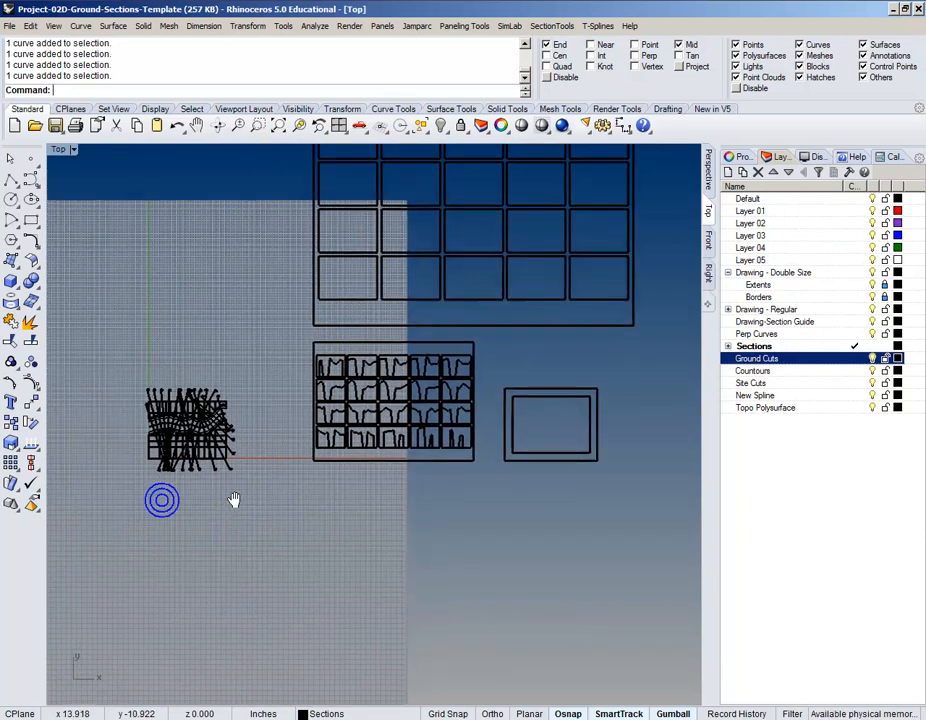
{"action": "scroll", "coordinate": [198, 472], "scroll_direction": "up", "scroll_amount": 4}
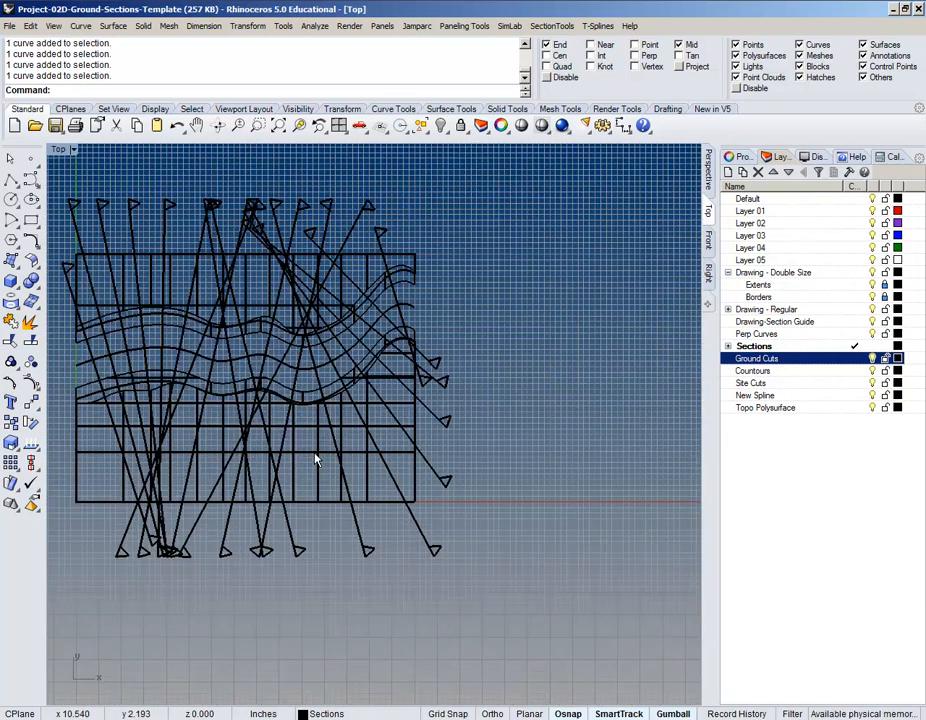
{"action": "scroll", "coordinate": [400, 390], "scroll_direction": "up", "scroll_amount": 2}
{"action": "scroll", "coordinate": [386, 382], "scroll_direction": "down", "scroll_amount": 4}
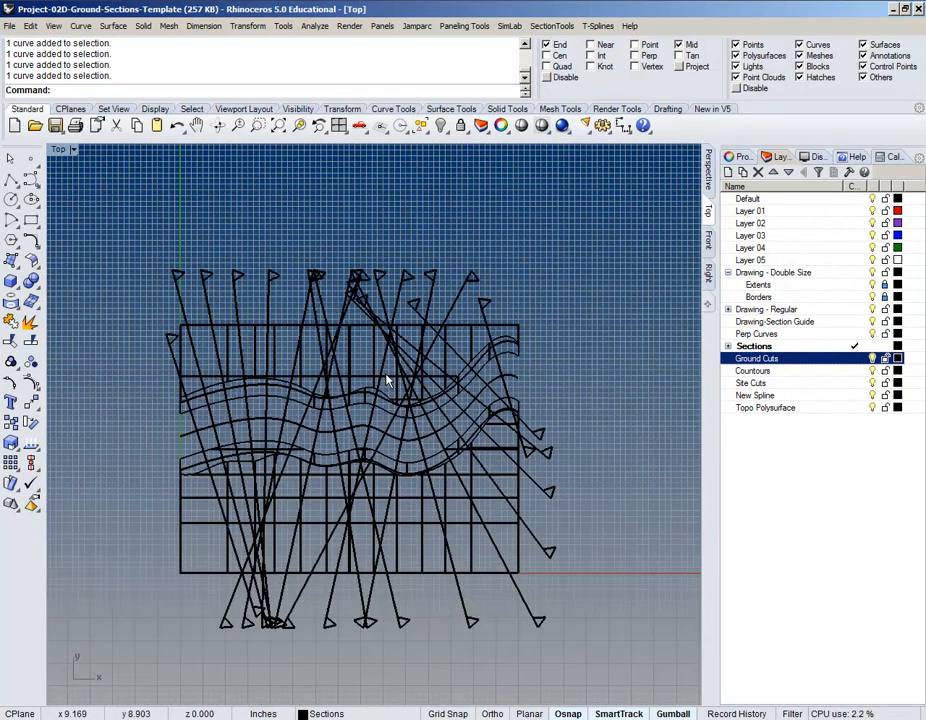
- Make Countours the current layer and hide the New Spline layer
{"action": "left_click", "coordinate": [862, 371]}
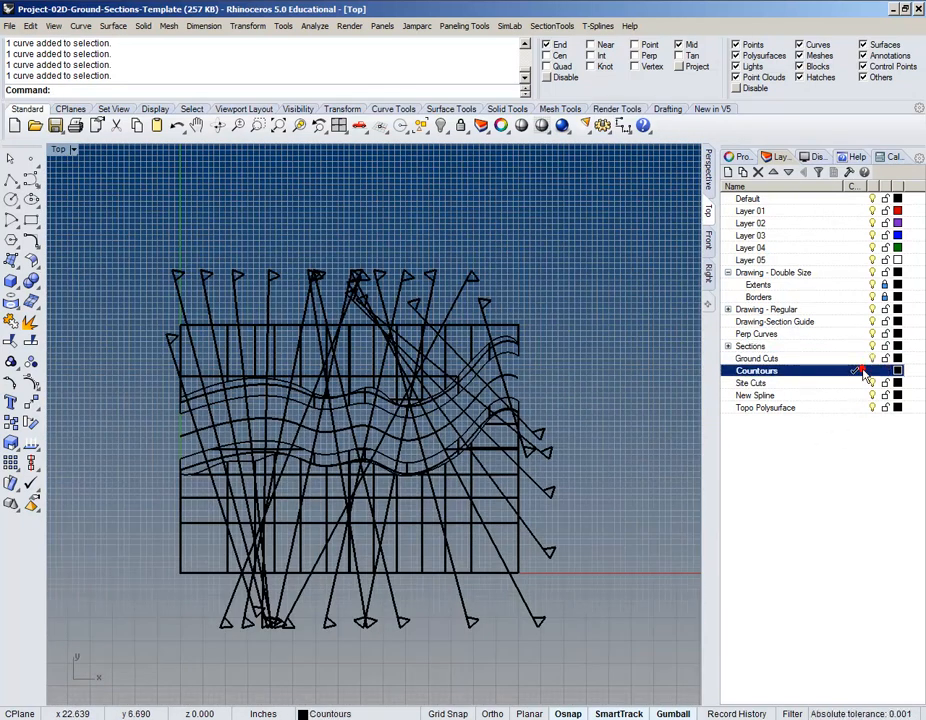
{"action": "right_click_drag", "start_coordinate": [548, 446], "coordinate": [515, 393]}
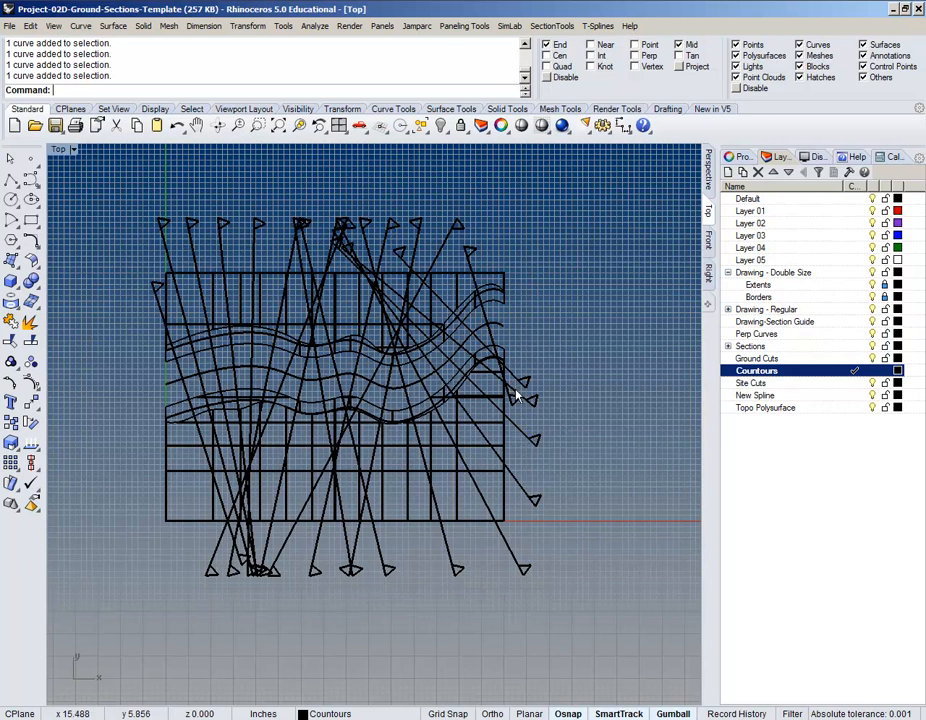
{"action": "left_click", "coordinate": [872, 395]}
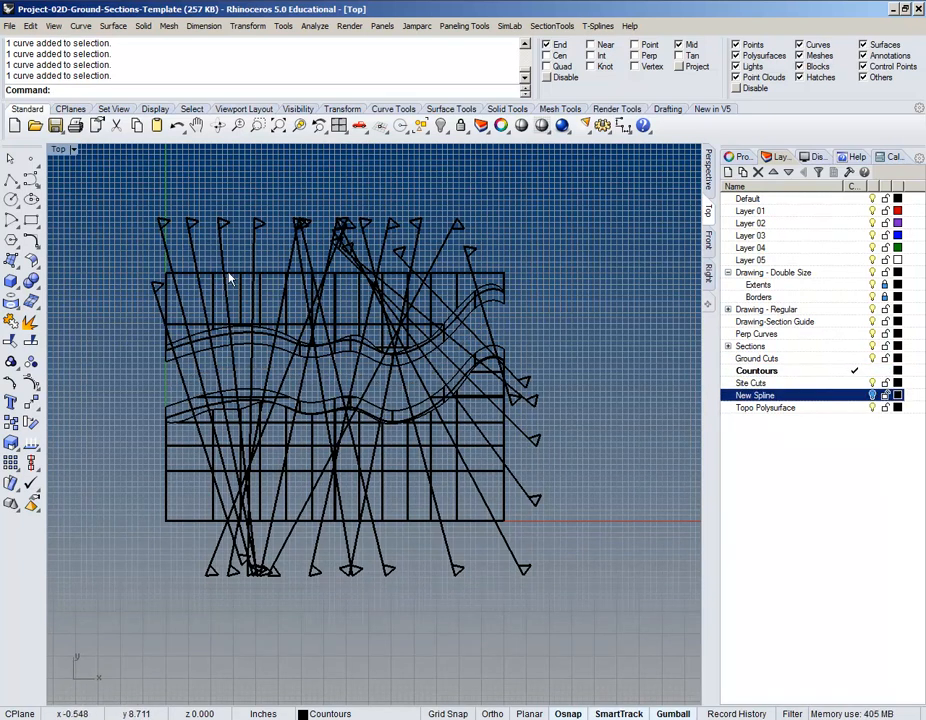
- Start a Contour operation in the Perspective view with both topography polysurfaces as the objects to contour
{"action": "left_click", "coordinate": [710, 163]}
{"action": "scroll", "coordinate": [456, 420], "scroll_direction": "up", "scroll_amount": 3}
{"action": "right_click_drag", "start_coordinate": [456, 420], "coordinate": [296, 437]}
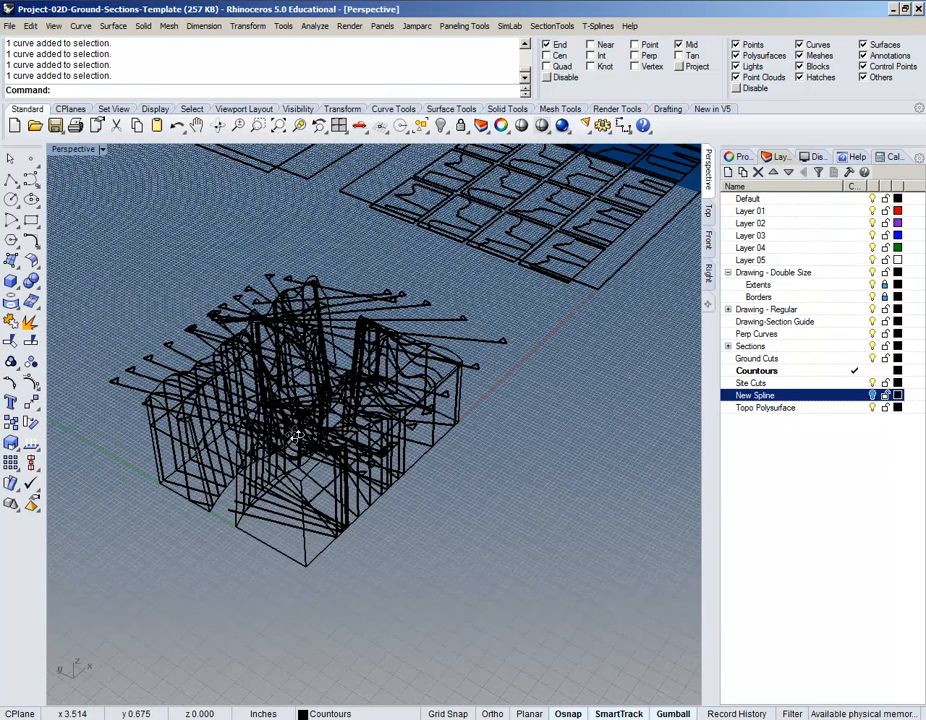
{"action": "right_click_drag", "start_coordinate": [384, 467], "coordinate": [852, 380]}
{"action": "right_click_drag", "start_coordinate": [386, 511], "coordinate": [773, 412]}
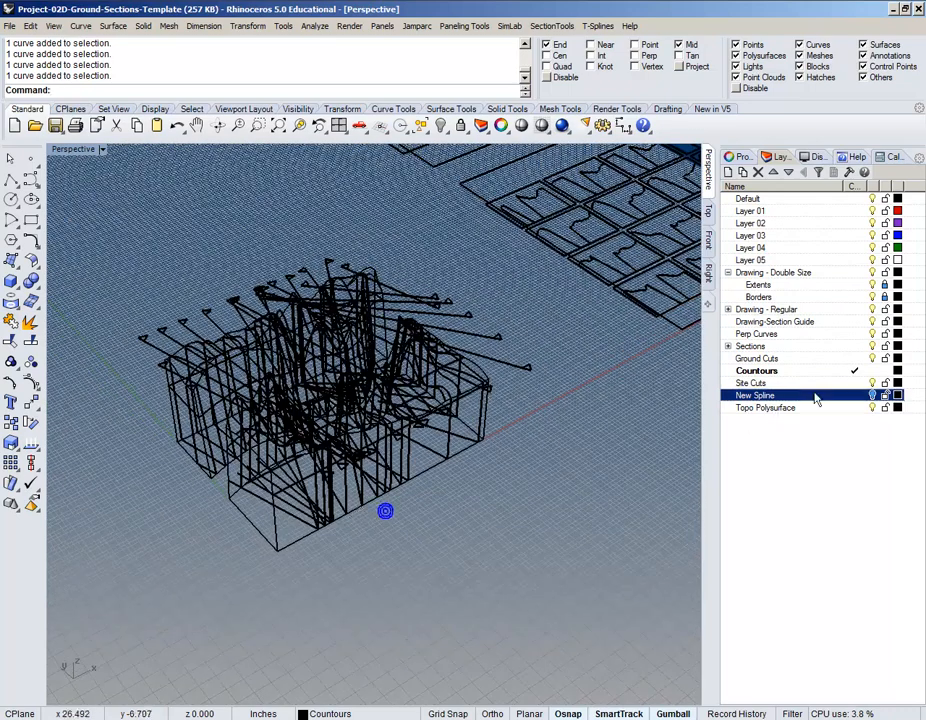
{"action": "right_click_drag", "start_coordinate": [339, 514], "coordinate": [369, 488]}
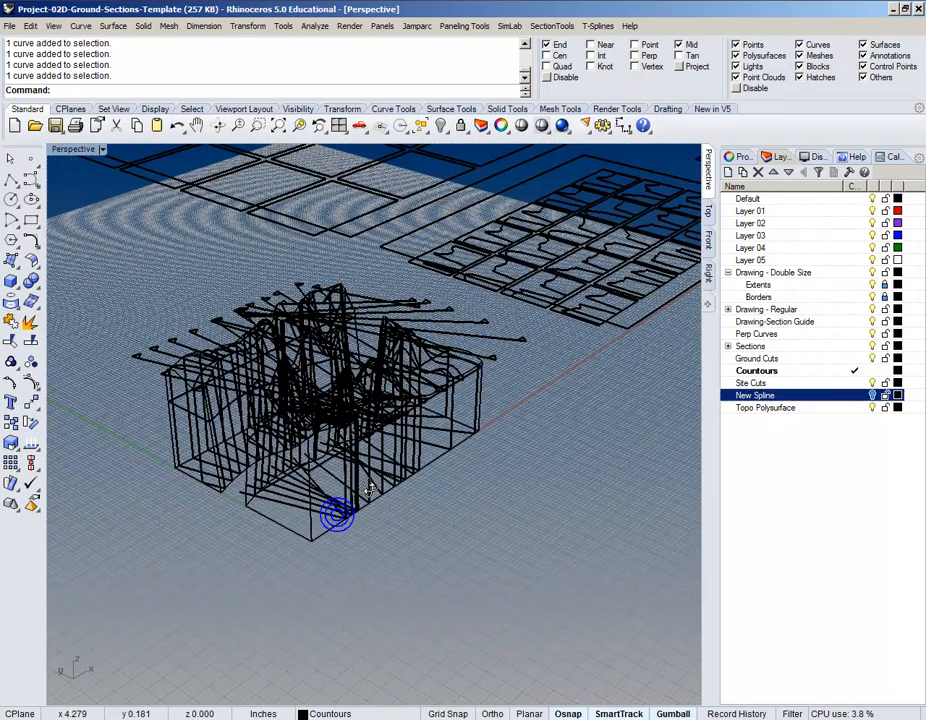
{"action": "left_click", "coordinate": [81, 26]}
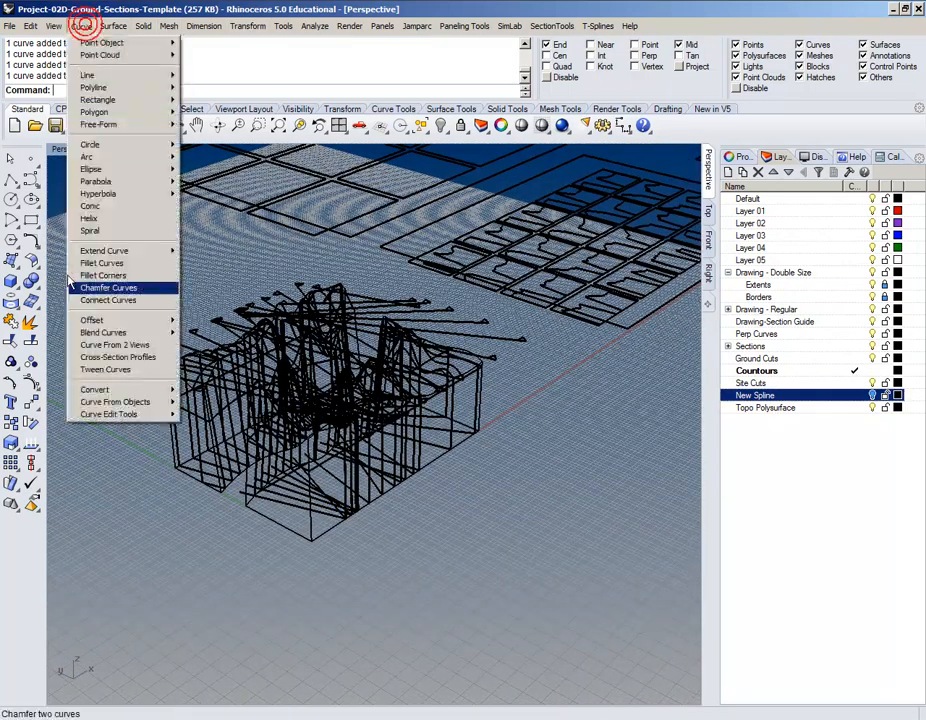
{"action": "mouse_move", "coordinate": [124, 403]}
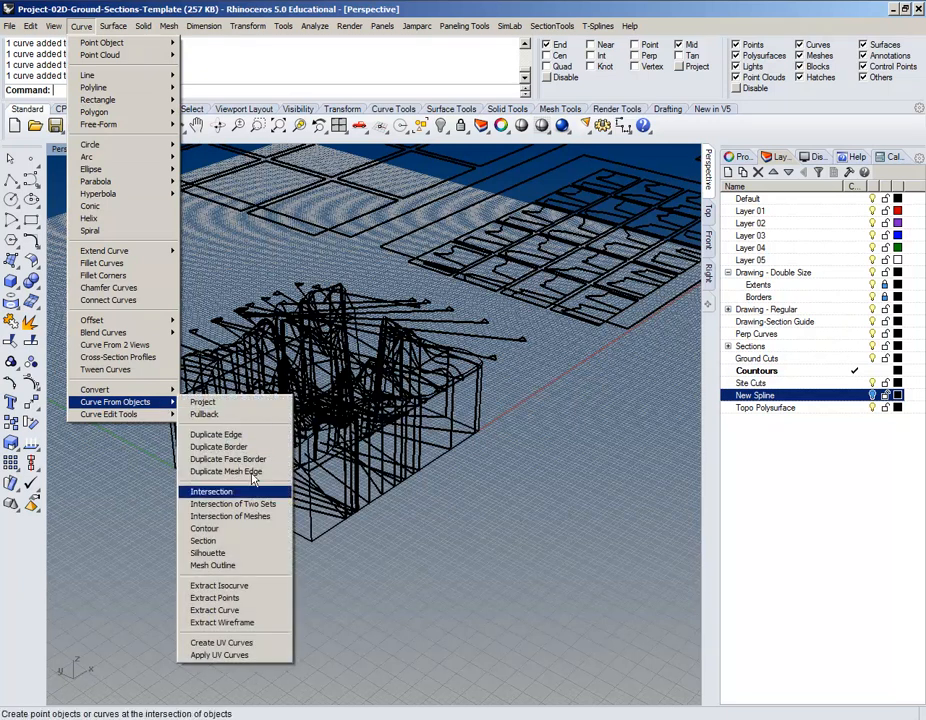
{"action": "left_click", "coordinate": [250, 533]}
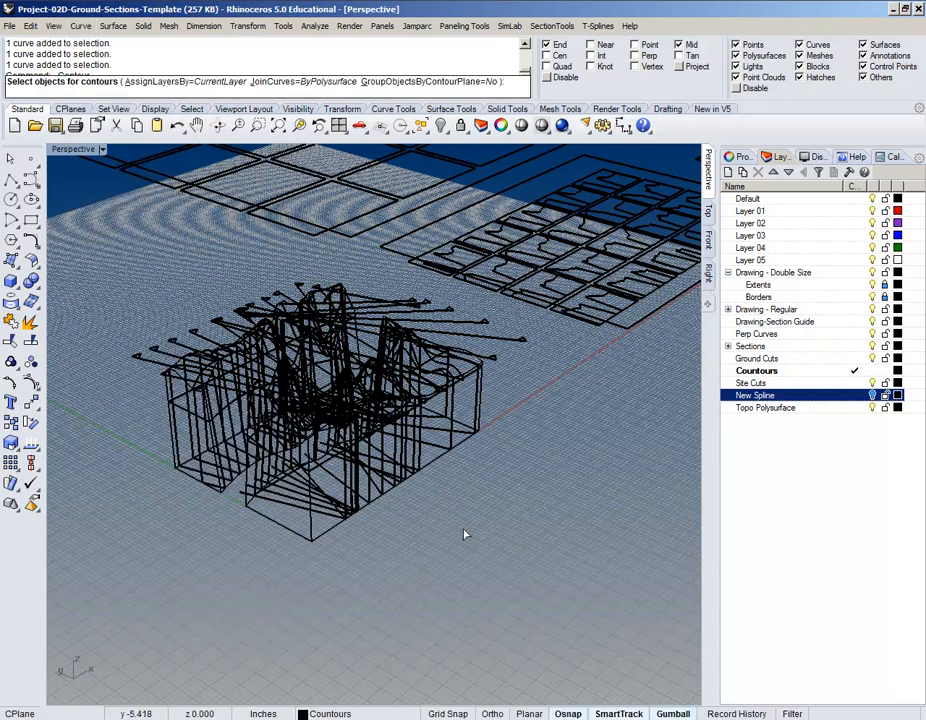
{"action": "right_click_drag", "start_coordinate": [338, 386], "coordinate": [140, 192]}
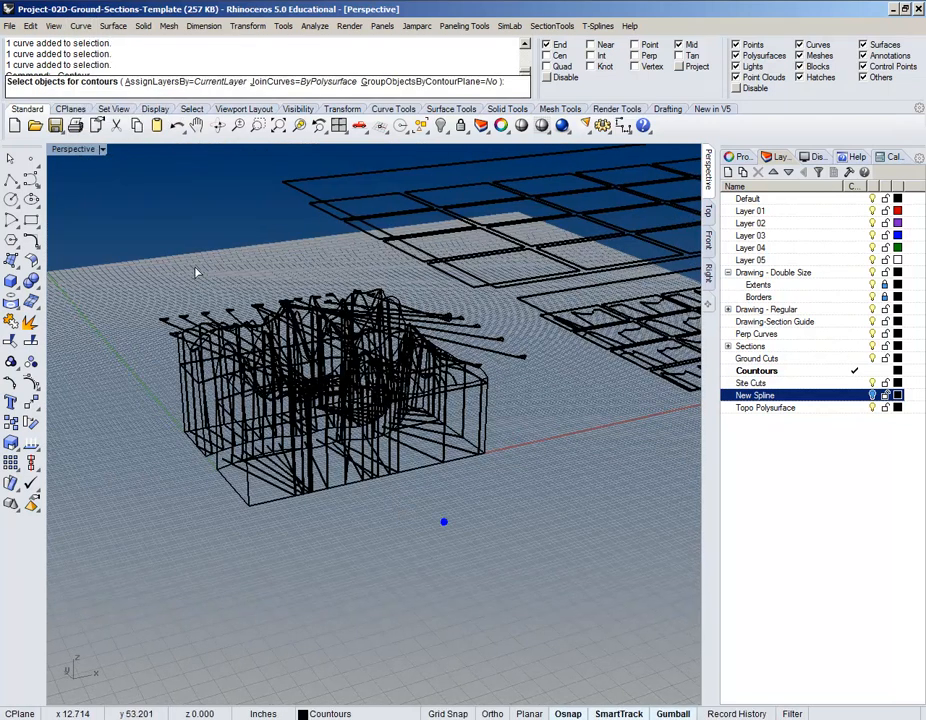
{"action": "left_click", "coordinate": [249, 506]}
{"action": "left_click", "coordinate": [197, 451]}
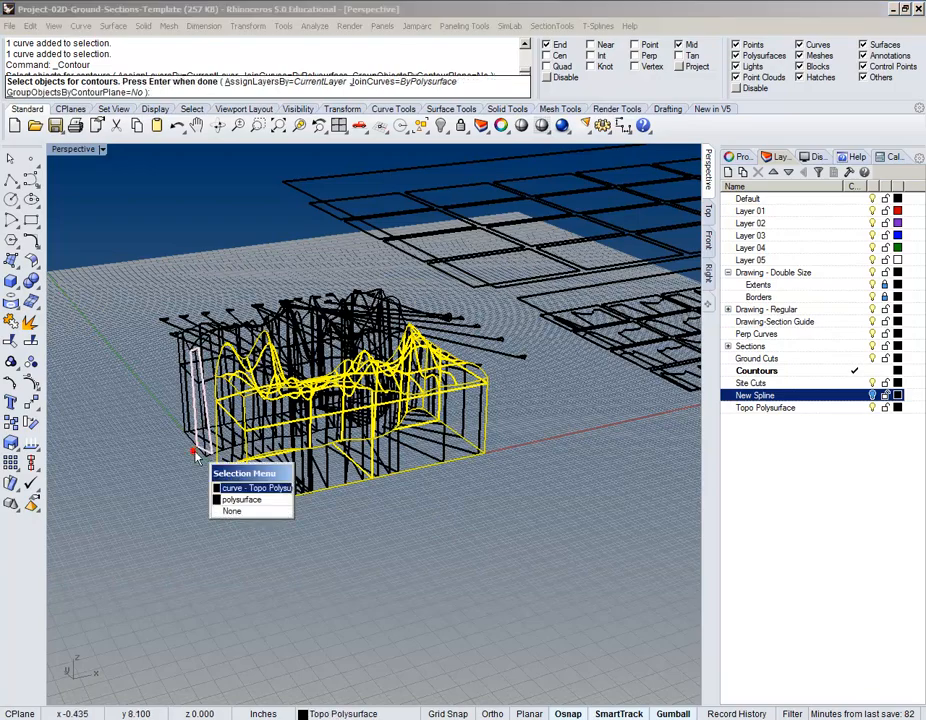
{"action": "left_click", "coordinate": [228, 500]}
{"action": "right_click_drag", "start_coordinate": [223, 500], "coordinate": [308, 552]}
{"action": "key", "text": "Return"}
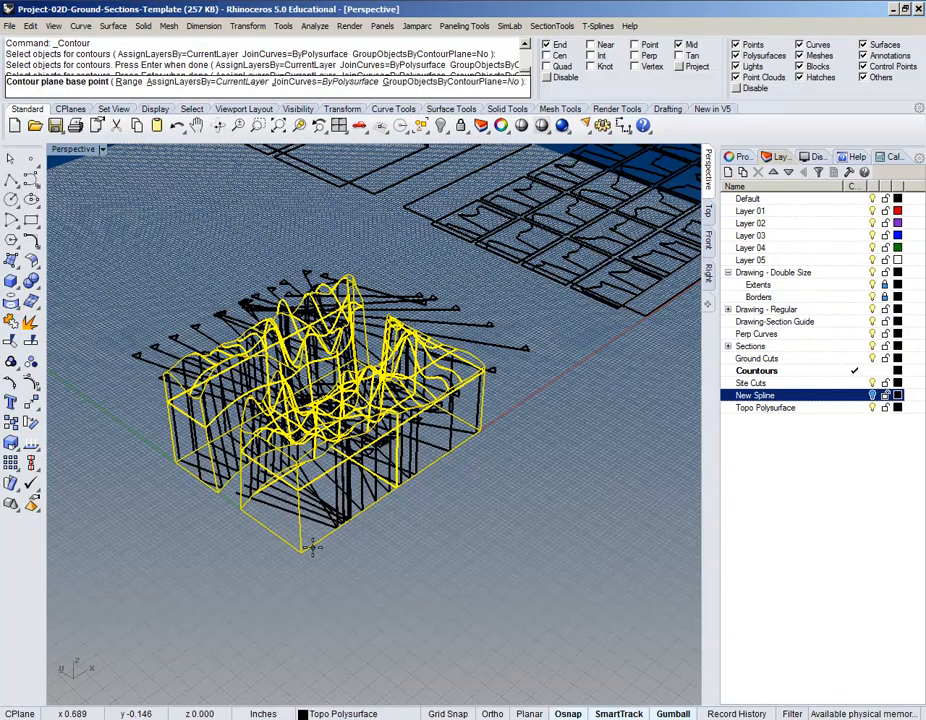
- Disable the Mid snap and set the contour base point at the terrain block's lower front corner, with a vertical direction
{"action": "mouse_move", "coordinate": [325, 556]}
{"action": "right_mouse_down"}
{"action": "mouse_move", "coordinate": [510, 488]}
{"action": "mouse_move", "coordinate": [373, 496]}
{"action": "mouse_move", "coordinate": [322, 535]}
{"action": "right_mouse_up"}
{"action": "scroll", "coordinate": [316, 505], "scroll_direction": "up", "scroll_amount": 5}
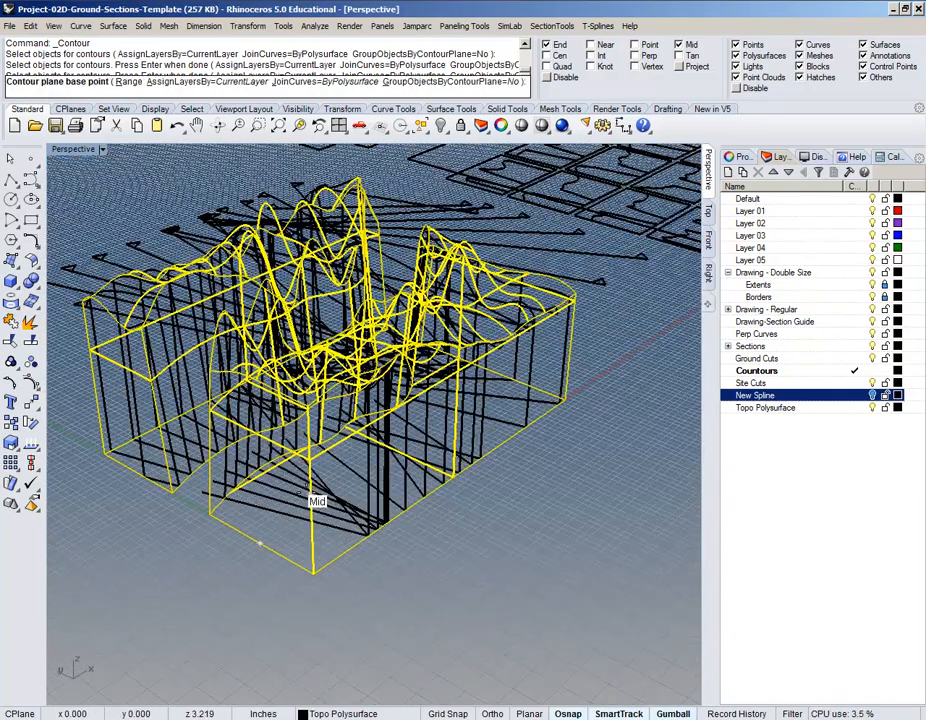
{"action": "right_click", "coordinate": [555, 49]}
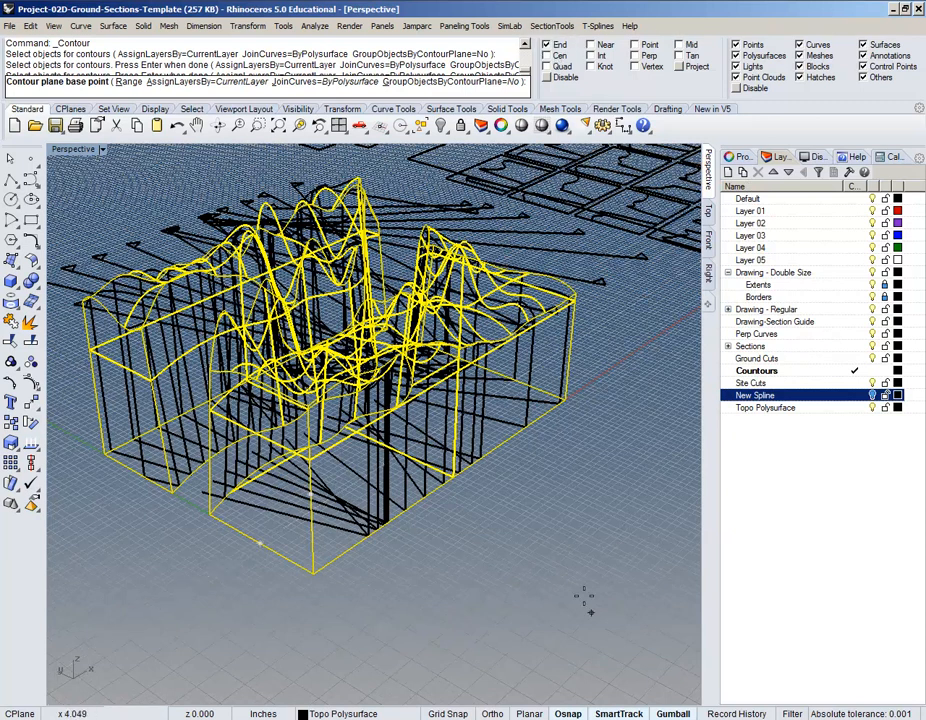
{"action": "left_click", "coordinate": [313, 570]}
{"action": "right_click_drag", "start_coordinate": [313, 570], "coordinate": [355, 413]}
{"action": "left_click", "coordinate": [355, 209]}
- Set the distance between contours to .25 and generate the terrain contours
{"action": "right_click_drag", "start_coordinate": [476, 290], "coordinate": [376, 403]}
{"action": "scroll", "coordinate": [386, 396], "scroll_direction": "down", "scroll_amount": 6}
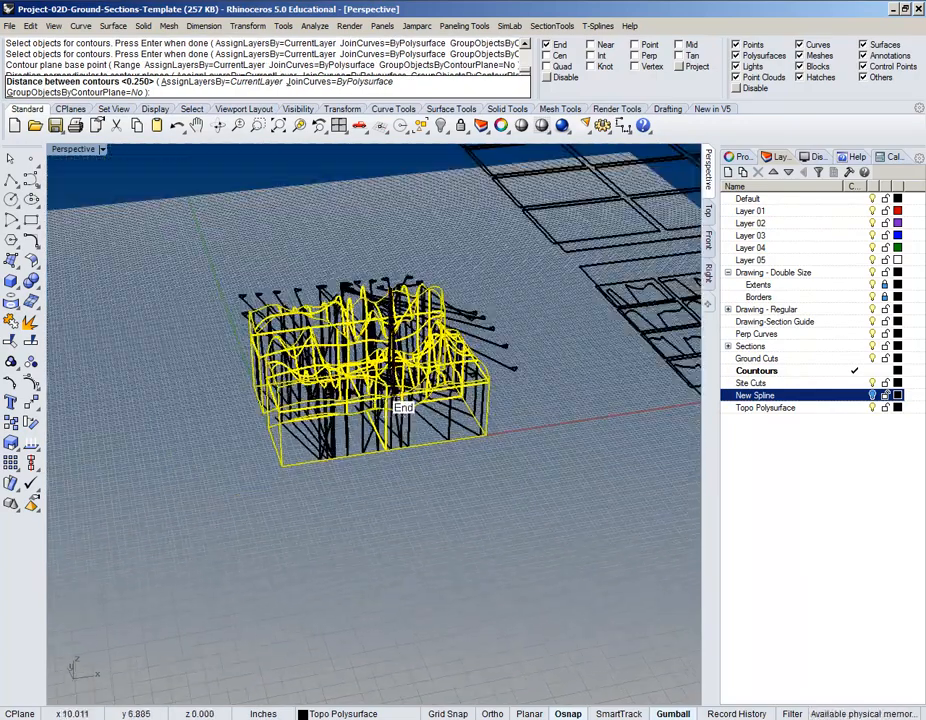
{"action": "scroll", "coordinate": [251, 416], "scroll_direction": "up", "scroll_amount": 6}
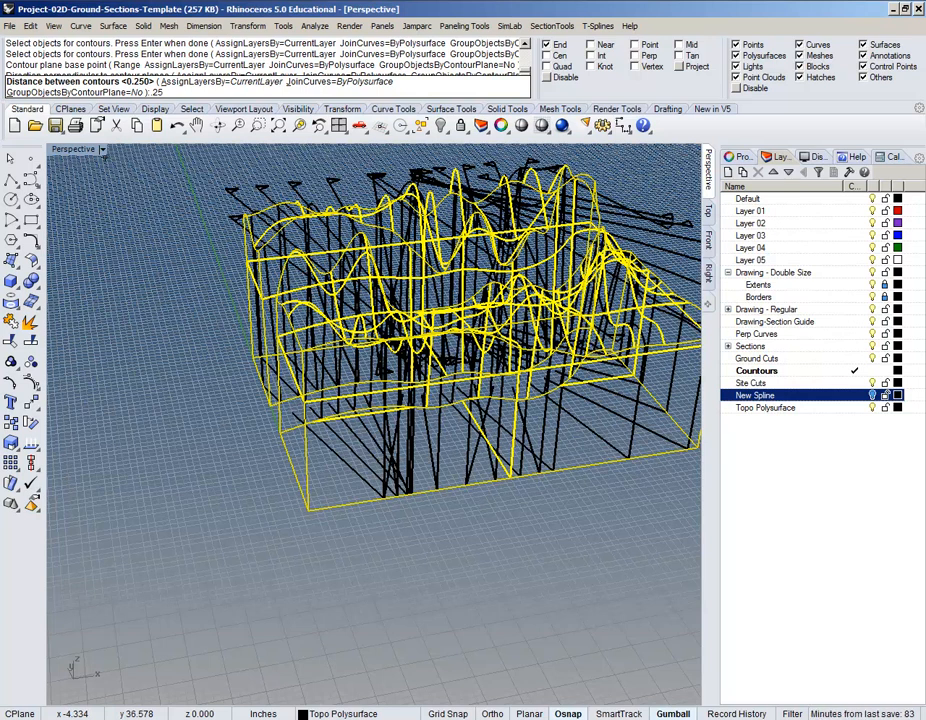
{"action": "key", "text": "Return"}
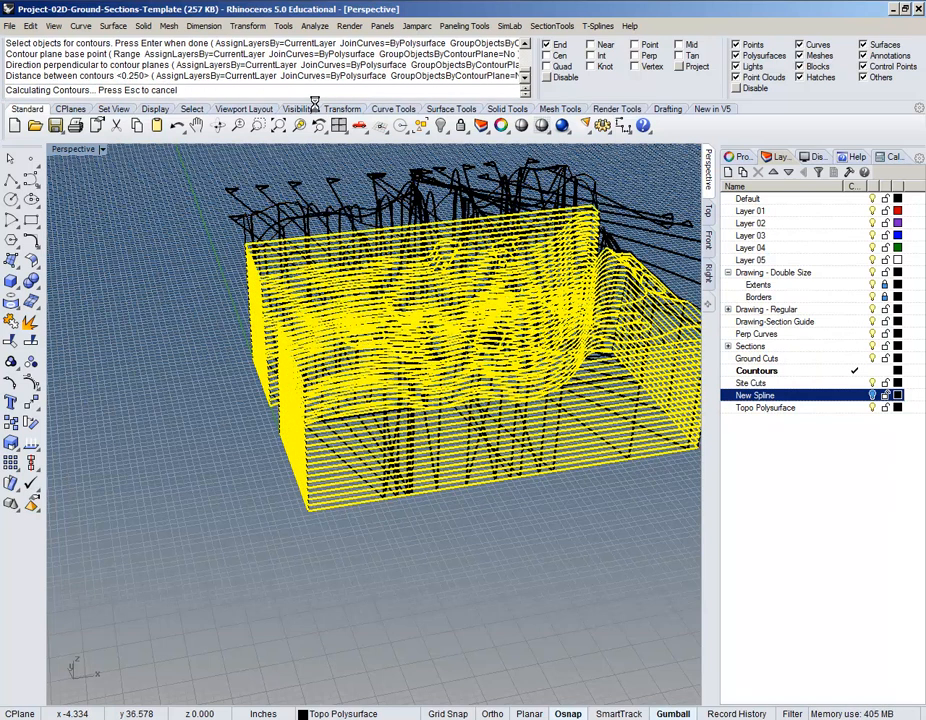
{"action": "right_click_drag", "start_coordinate": [500, 290], "coordinate": [712, 265]}
- Assign the contour curves to the Countours layer from the Top view, deselect them, and hide the Topo Polysurface layer
{"action": "left_click", "coordinate": [709, 216]}
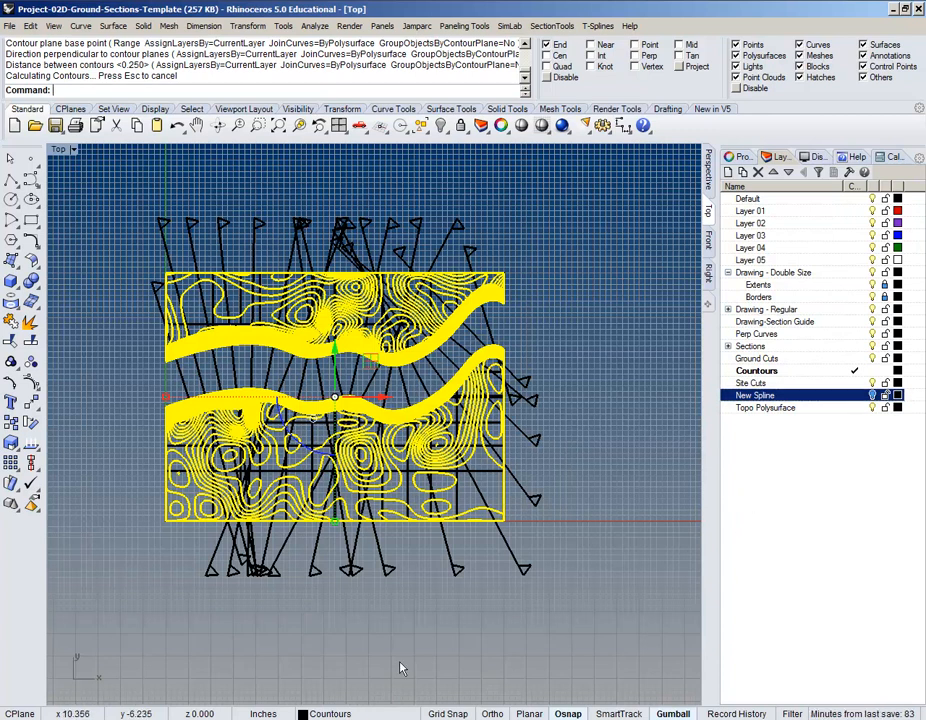
{"action": "left_click", "coordinate": [330, 713]}
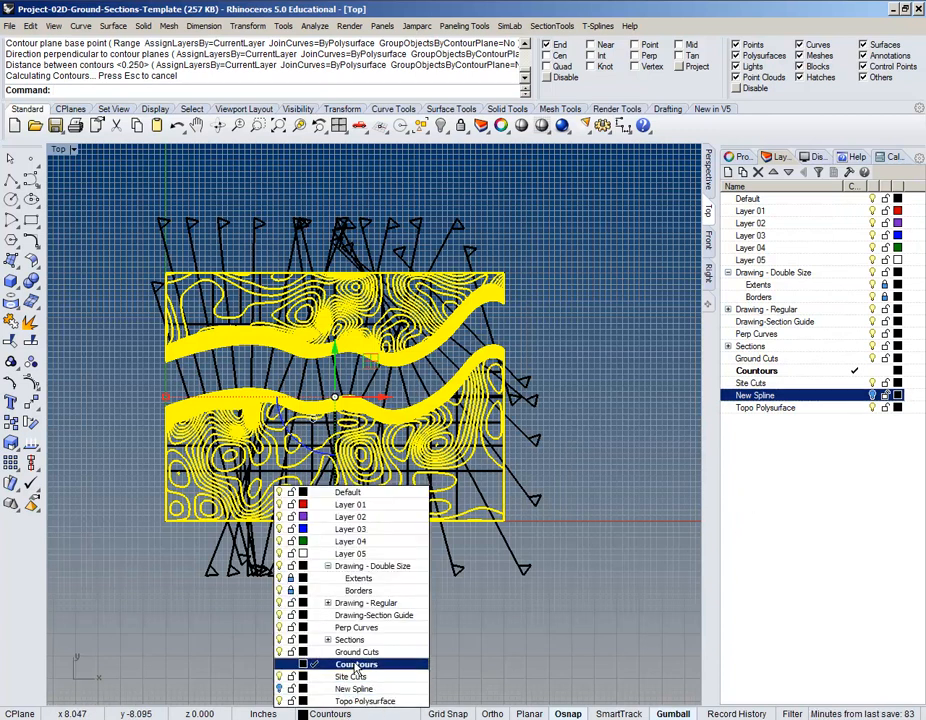
{"action": "left_click", "coordinate": [357, 666]}
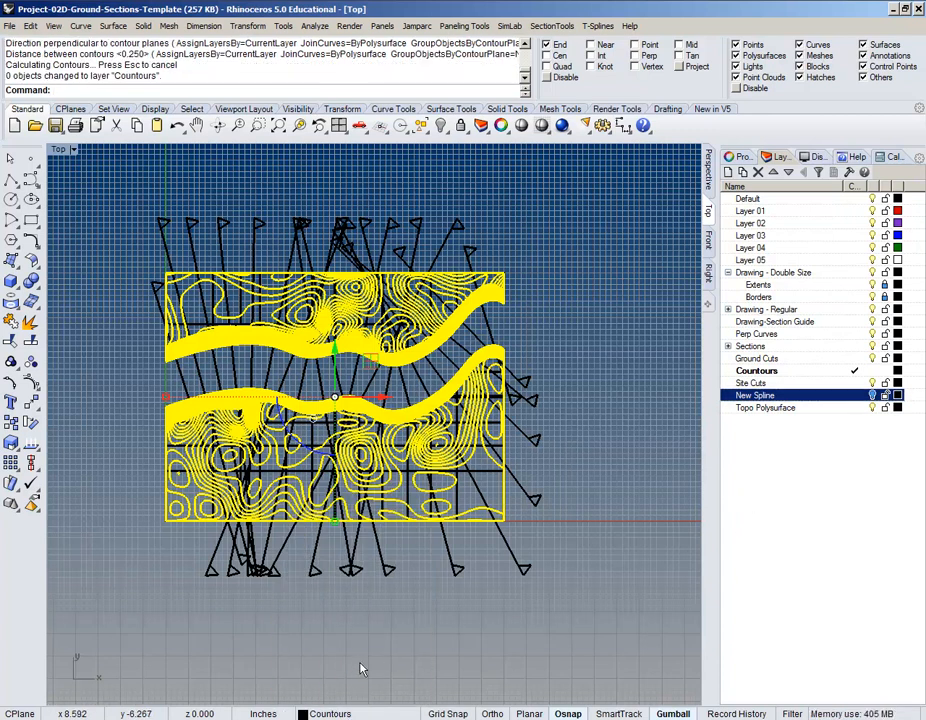
{"action": "left_click", "coordinate": [362, 670]}
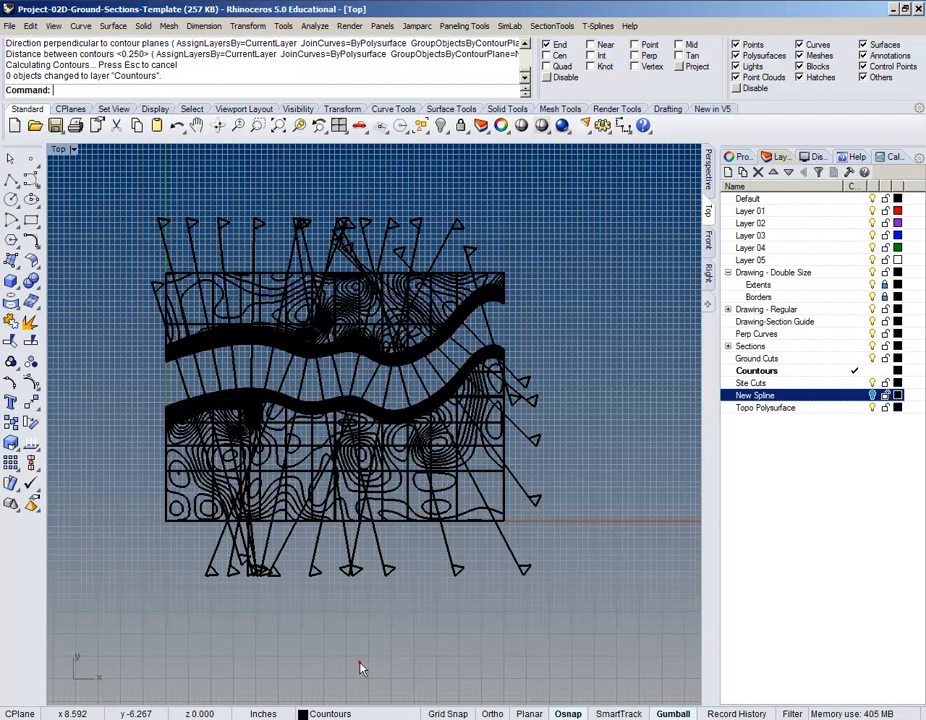
{"action": "left_click", "coordinate": [866, 408]}
- Examine the contour plan, select the section39 cut line, and compare the plan with the ground sections in the regular-size grid
{"action": "scroll", "coordinate": [357, 420], "scroll_direction": "up", "scroll_amount": 5}
{"action": "scroll", "coordinate": [357, 420], "scroll_direction": "down", "scroll_amount": 4}
{"action": "scroll", "coordinate": [384, 267], "scroll_direction": "up", "scroll_amount": 5}
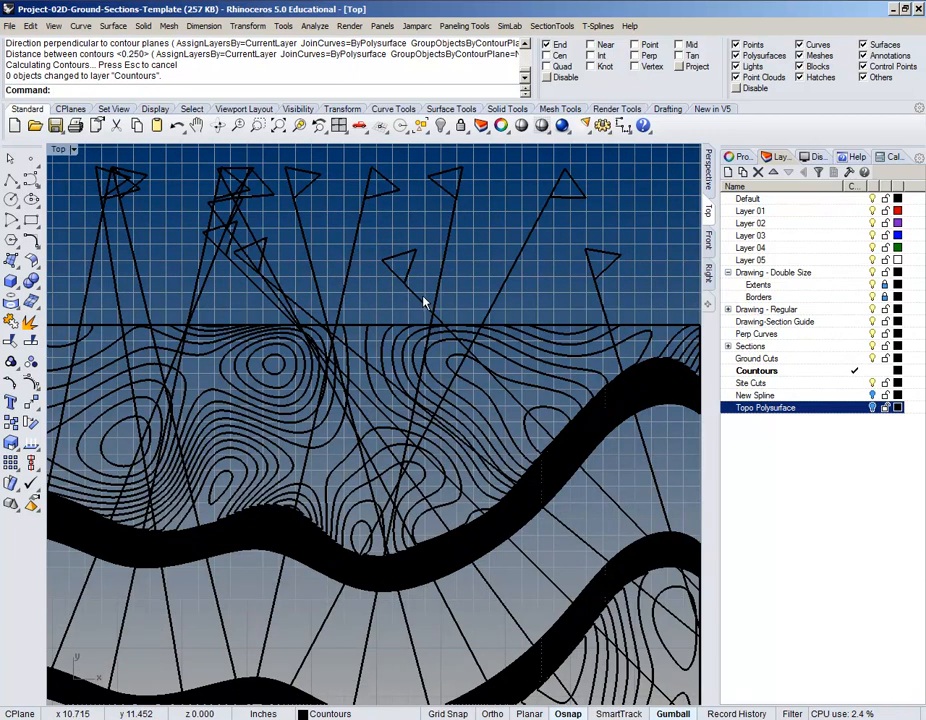
{"action": "left_click", "coordinate": [424, 302]}
{"action": "scroll", "coordinate": [418, 430], "scroll_direction": "down", "scroll_amount": 4}
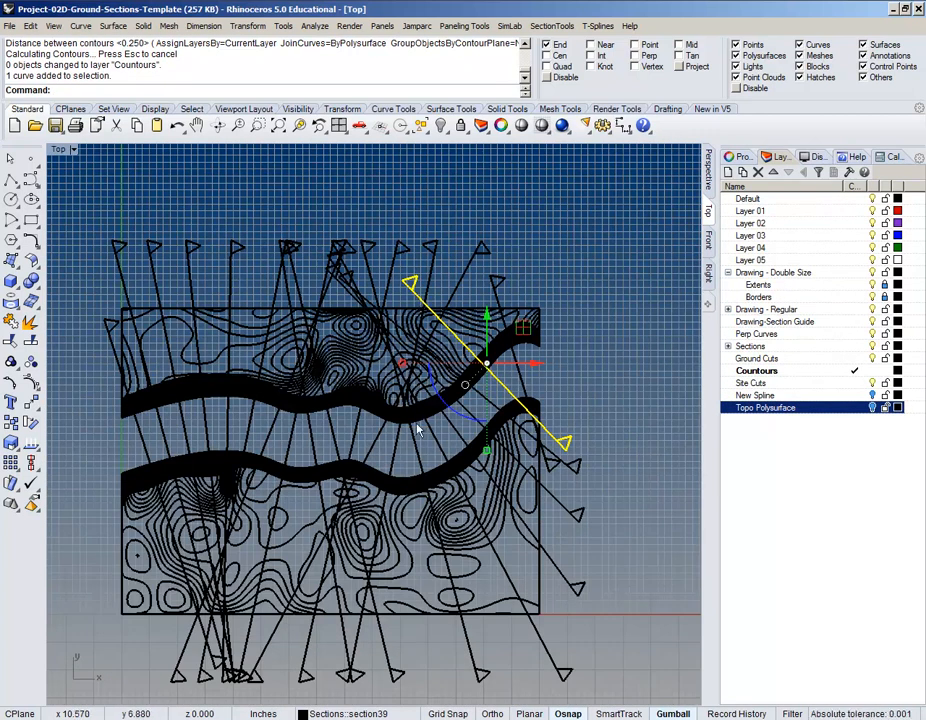
{"action": "scroll", "coordinate": [421, 416], "scroll_direction": "down", "scroll_amount": 3}
{"action": "scroll", "coordinate": [513, 368], "scroll_direction": "up", "scroll_amount": 5}
{"action": "scroll", "coordinate": [412, 268], "scroll_direction": "down", "scroll_amount": 2}
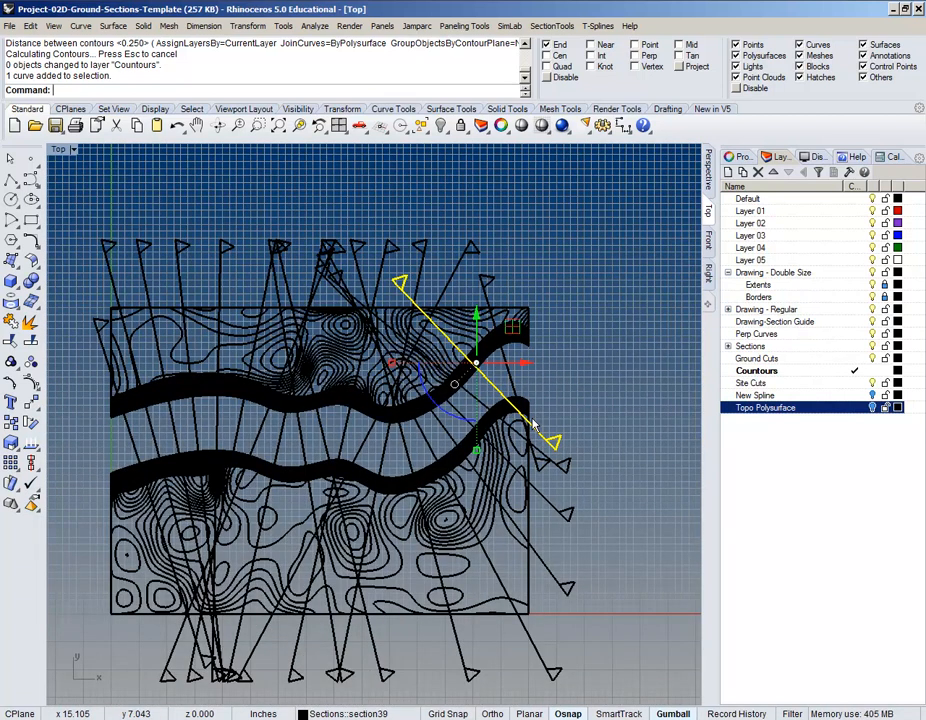
{"action": "scroll", "coordinate": [533, 425], "scroll_direction": "down", "scroll_amount": 4}
{"action": "scroll", "coordinate": [533, 385], "scroll_direction": "up", "scroll_amount": 5}
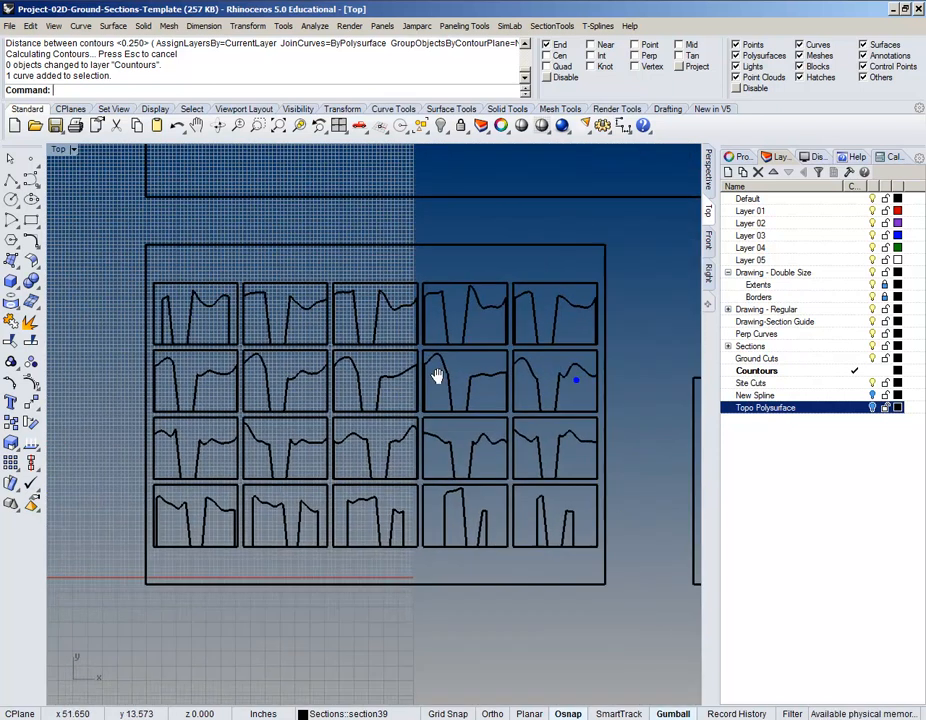
{"action": "scroll", "coordinate": [437, 376], "scroll_direction": "down", "scroll_amount": 4}
{"action": "scroll", "coordinate": [225, 447], "scroll_direction": "up", "scroll_amount": 3}
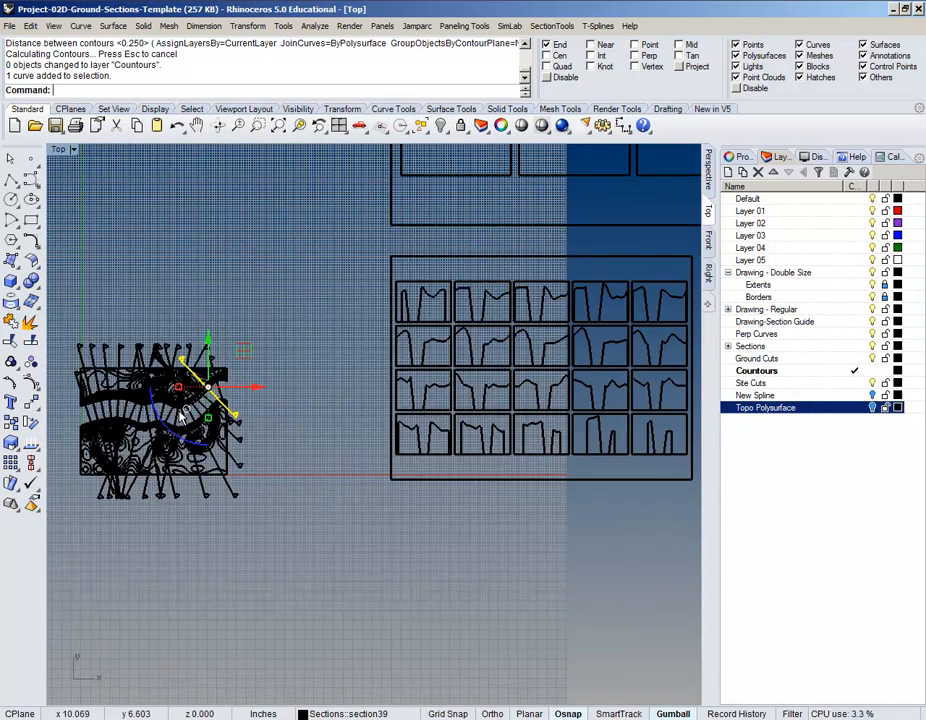
{"action": "right_click_drag", "start_coordinate": [88, 491], "coordinate": [198, 476]}
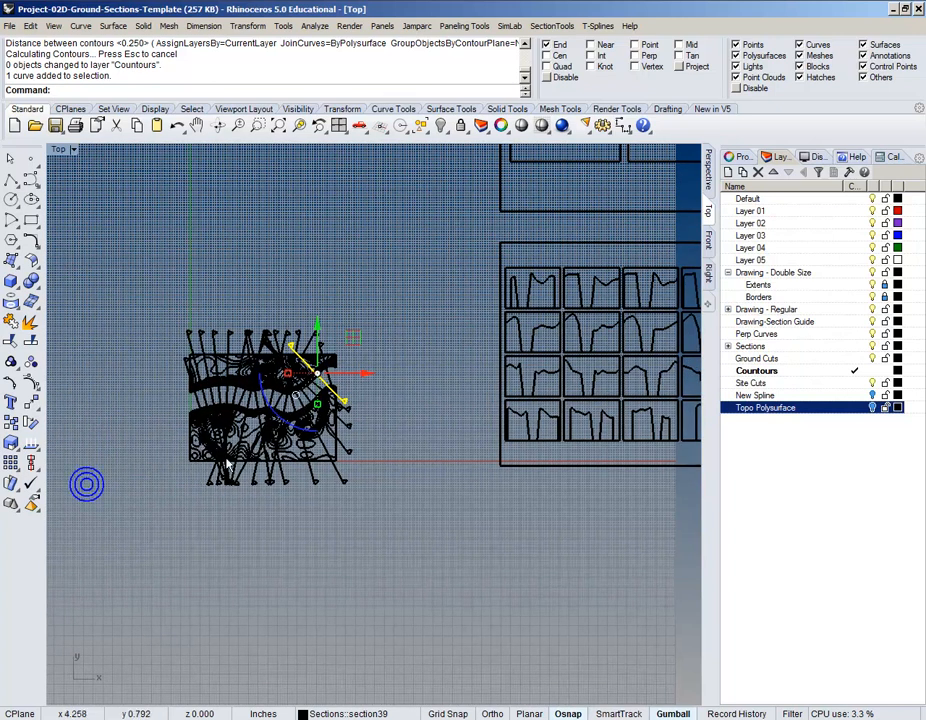
{"action": "scroll", "coordinate": [278, 396], "scroll_direction": "up", "scroll_amount": 6}
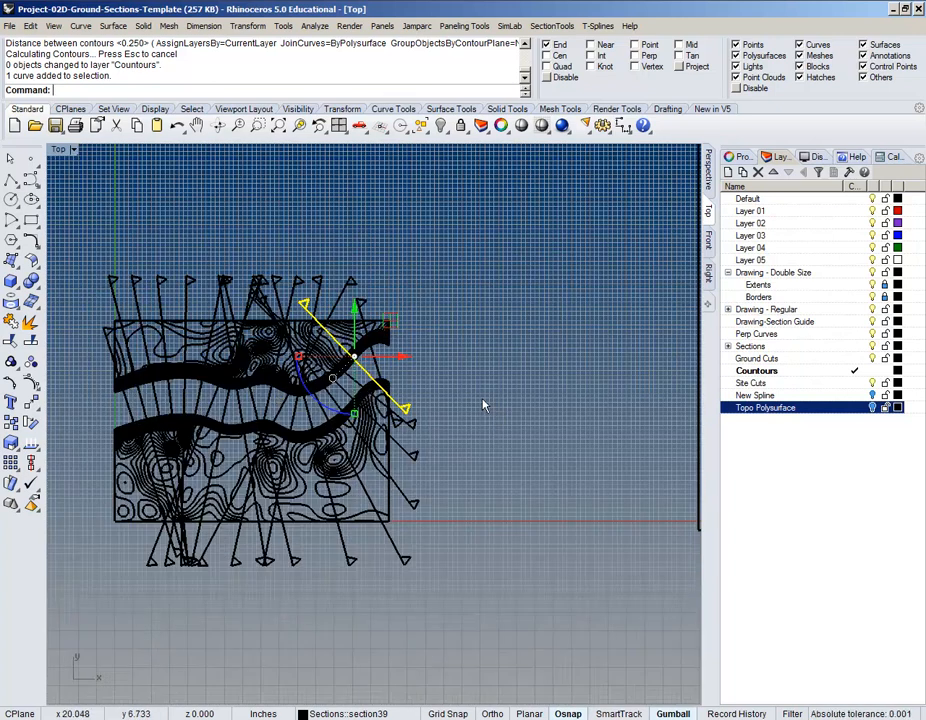
{"action": "right_click_drag", "start_coordinate": [470, 398], "coordinate": [489, 397]}
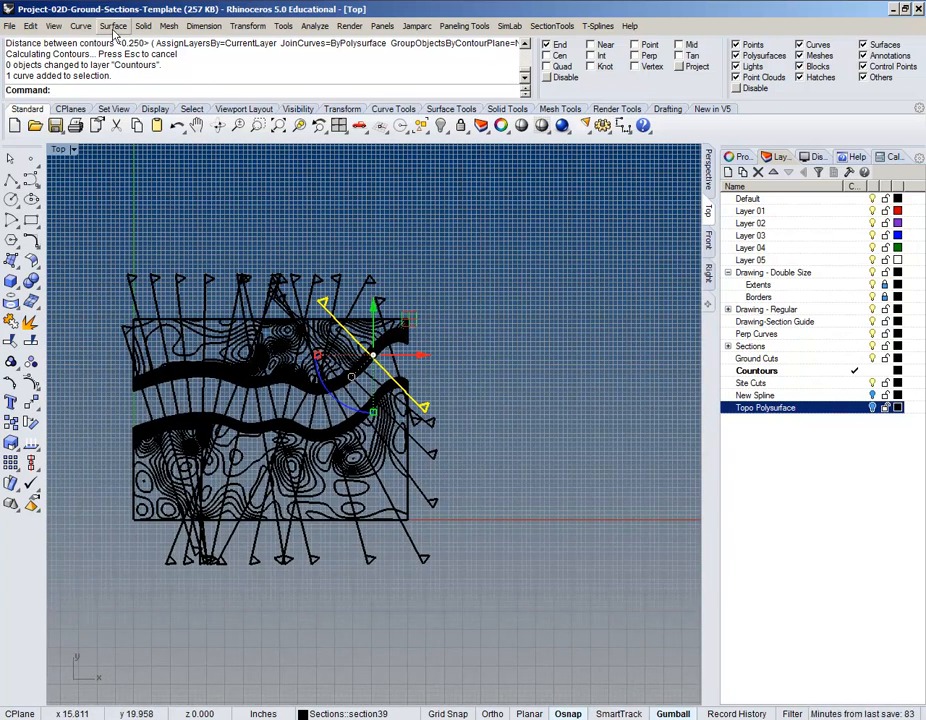
{"action": "scroll", "coordinate": [293, 389], "scroll_direction": "down", "scroll_amount": 6}
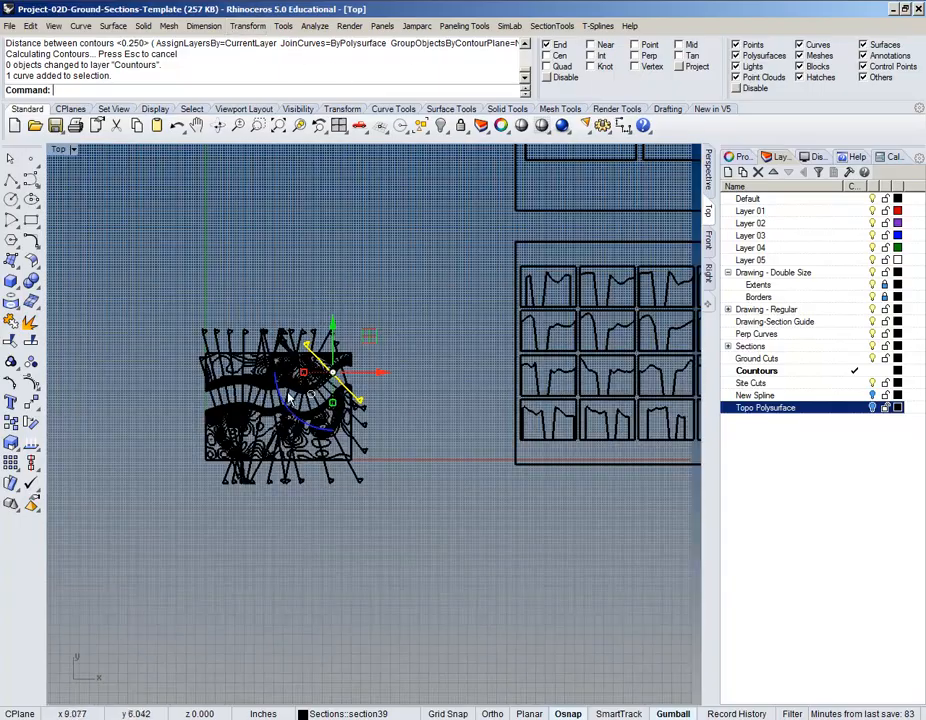
- Examine the terrain contours in Perspective and Top views, and deselect the section39 cut line
{"action": "left_click", "coordinate": [708, 173]}
{"action": "right_click_drag", "start_coordinate": [514, 343], "coordinate": [335, 509]}
{"action": "scroll", "coordinate": [337, 500], "scroll_direction": "up", "scroll_amount": 5}
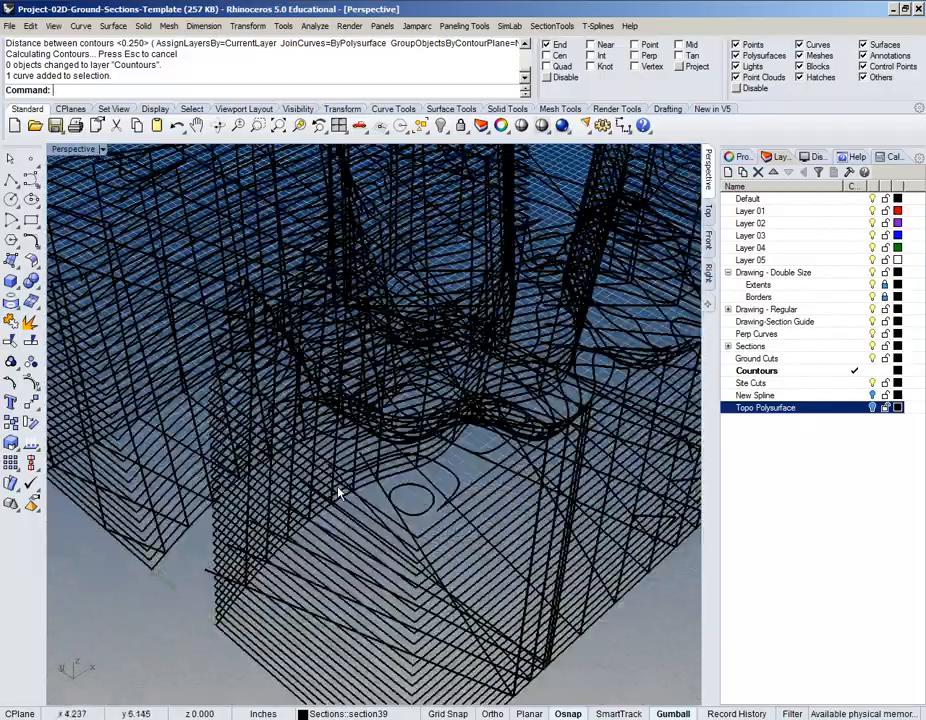
{"action": "scroll", "coordinate": [443, 549], "scroll_direction": "up", "scroll_amount": 2}
{"action": "scroll", "coordinate": [314, 545], "scroll_direction": "down", "scroll_amount": 10}
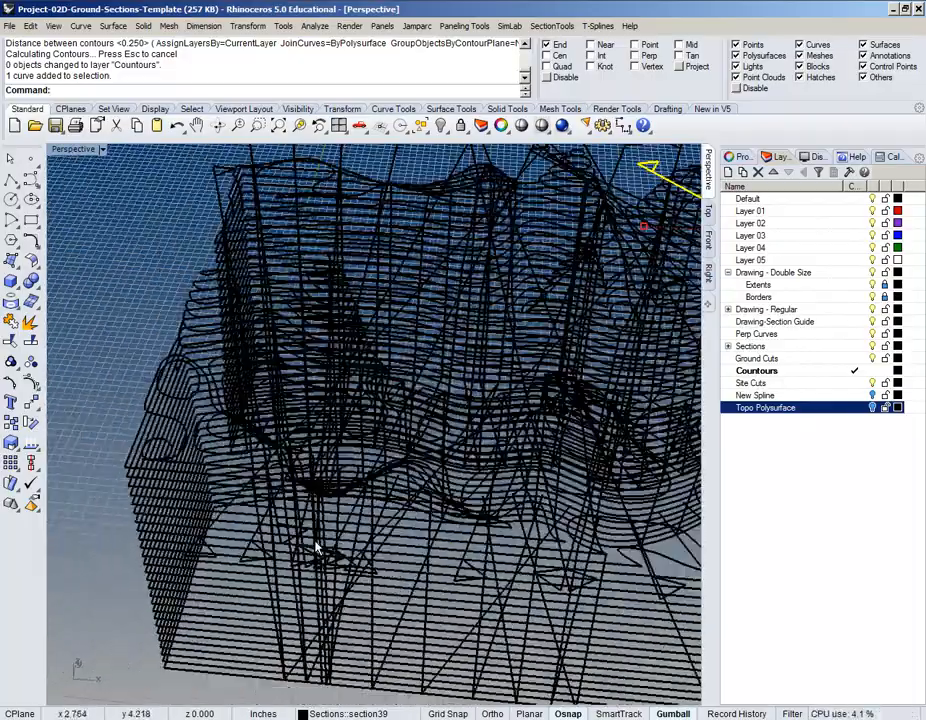
{"action": "left_click", "coordinate": [708, 211]}
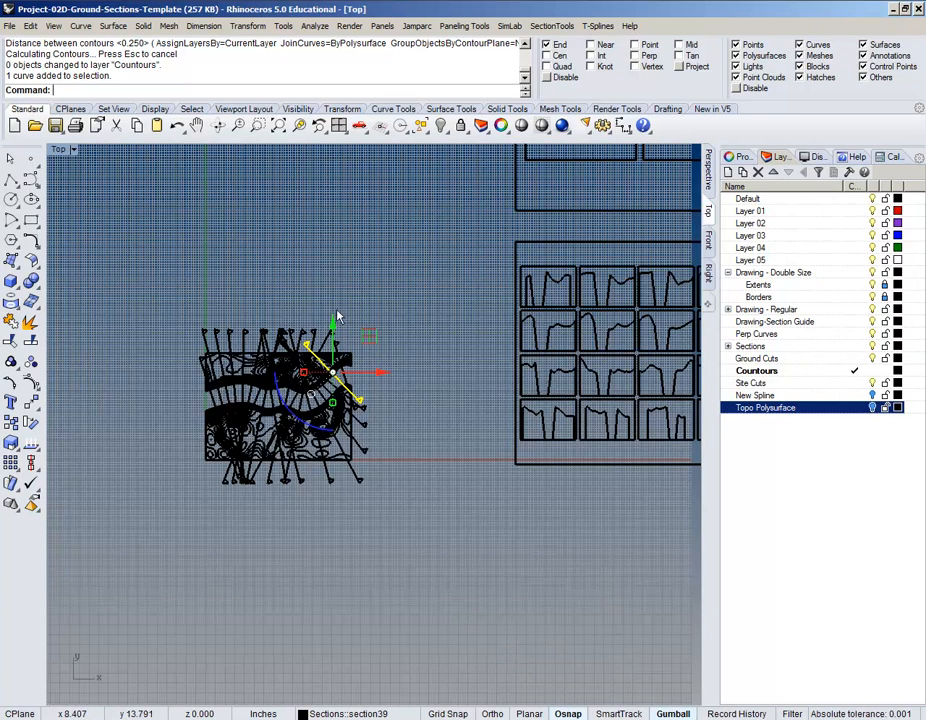
{"action": "scroll", "coordinate": [238, 417], "scroll_direction": "up", "scroll_amount": 6}
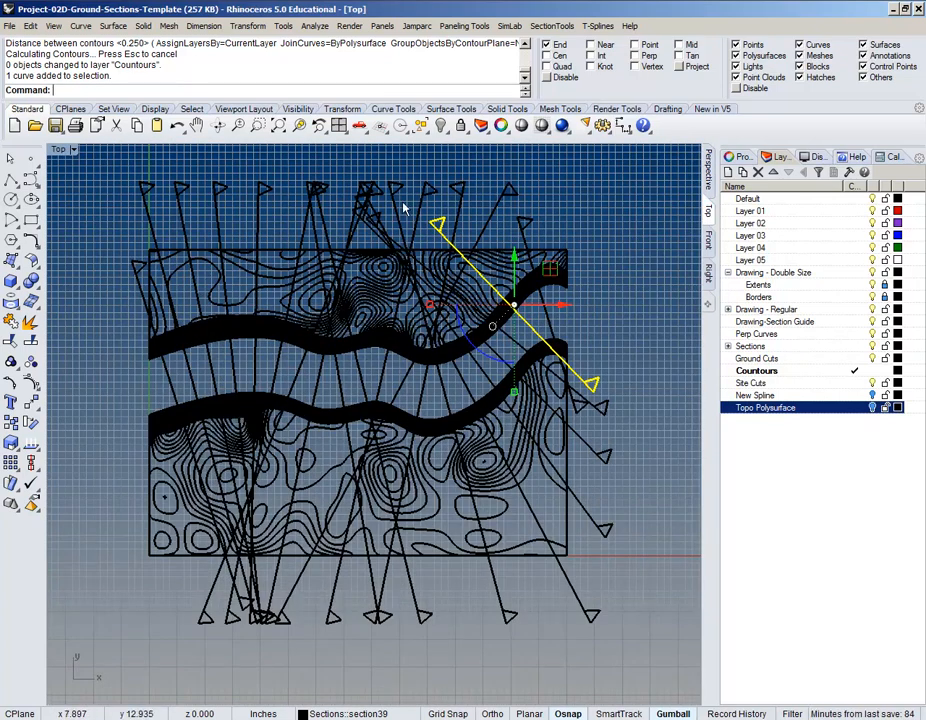
{"action": "left_click", "coordinate": [171, 168]}
{"action": "scroll", "coordinate": [200, 360], "scroll_direction": "down", "scroll_amount": 3}
{"action": "scroll", "coordinate": [225, 374], "scroll_direction": "down", "scroll_amount": 8}
{"action": "right_click_drag", "start_coordinate": [494, 395], "coordinate": [253, 388]}
{"action": "scroll", "coordinate": [502, 391], "scroll_direction": "down", "scroll_amount": 4}
{"action": "scroll", "coordinate": [222, 392], "scroll_direction": "up", "scroll_amount": 6}
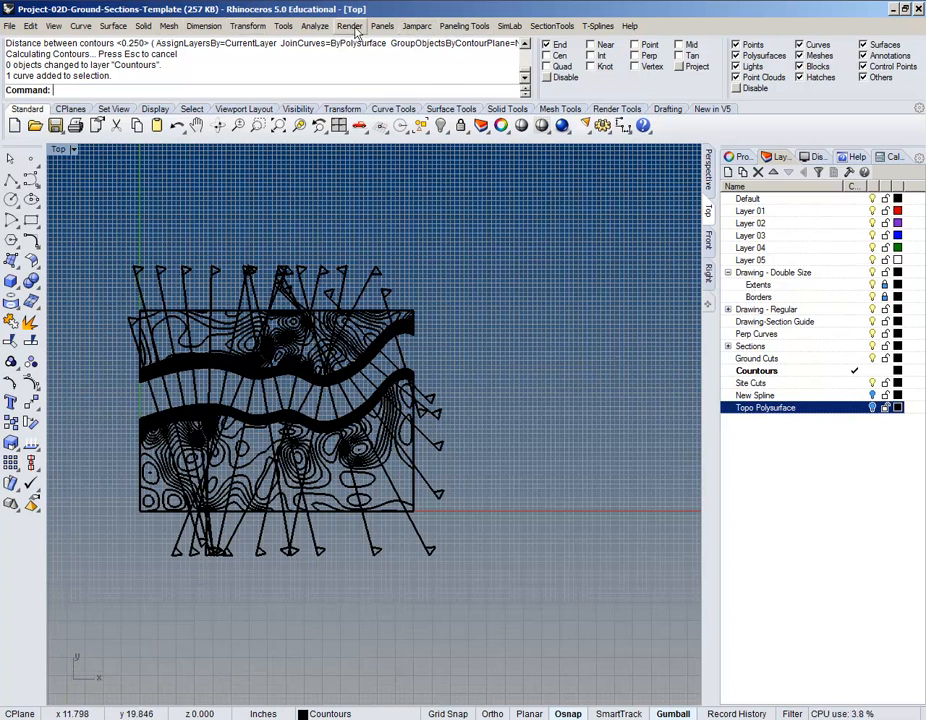
- Start a Make 2-D Drawing with all terrain contours and section cut lines selected, and hide the Perp Curves layer
{"action": "left_click", "coordinate": [250, 27]}
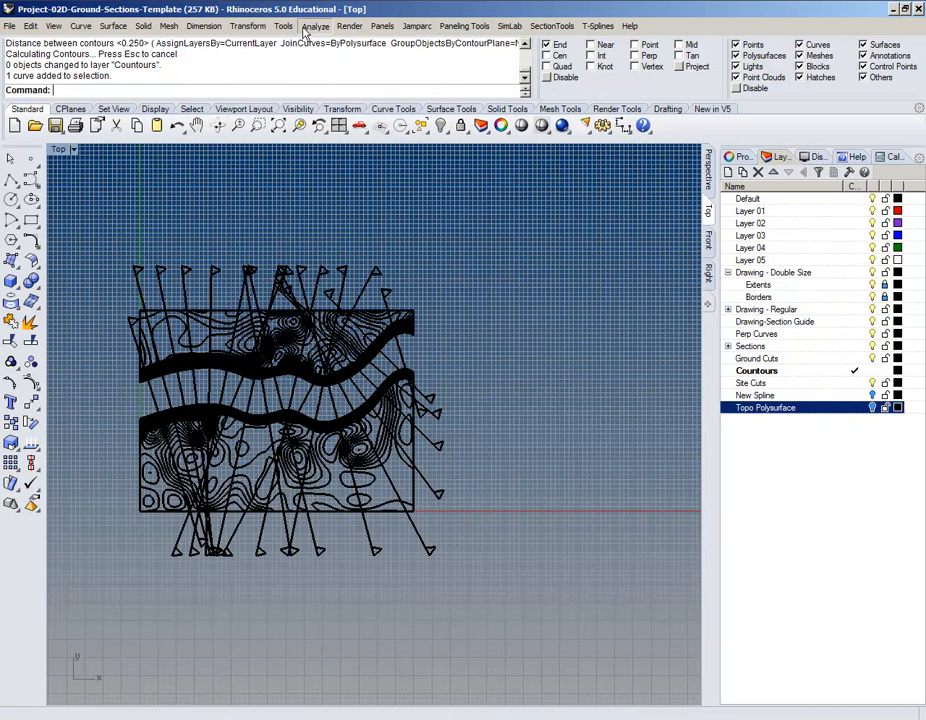
{"action": "left_click", "coordinate": [219, 28]}
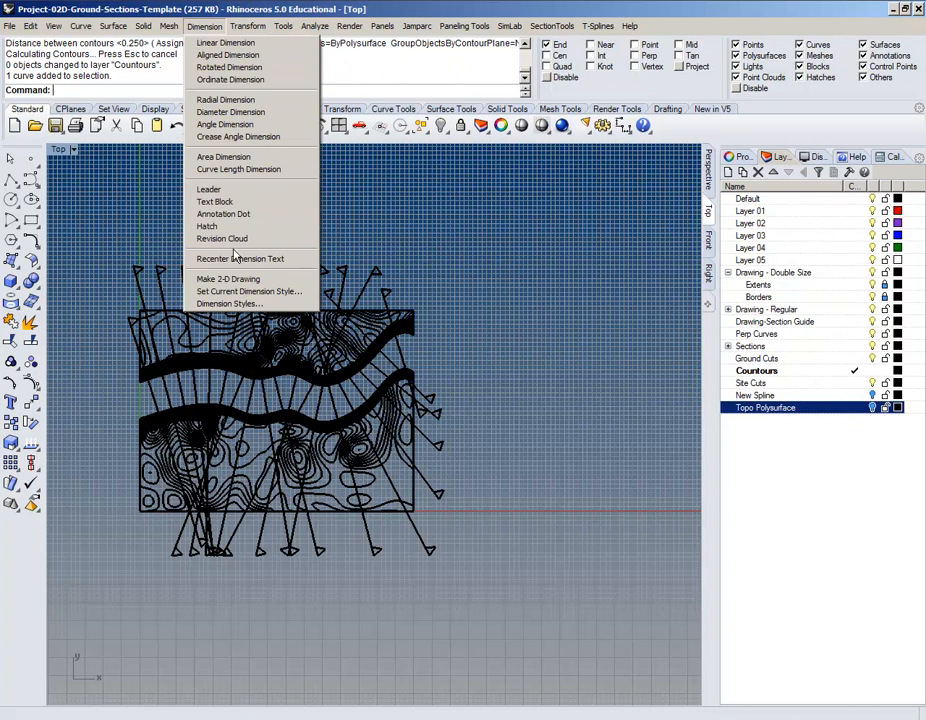
{"action": "left_click", "coordinate": [228, 279]}
{"action": "mouse_move", "coordinate": [79, 228]}
{"action": "left_mouse_down"}
{"action": "mouse_move", "coordinate": [283, 380]}
{"action": "mouse_move", "coordinate": [513, 605]}
{"action": "left_mouse_up"}
{"action": "right_click_drag", "start_coordinate": [297, 584], "coordinate": [343, 583]}
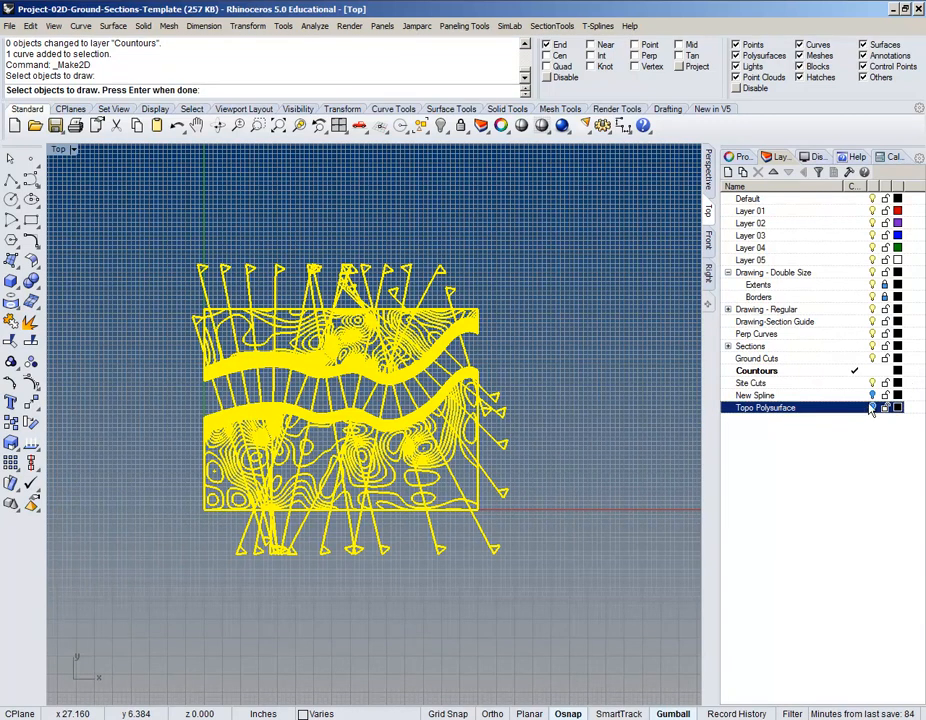
{"action": "left_click", "coordinate": [875, 334]}
{"action": "left_click", "coordinate": [873, 335]}
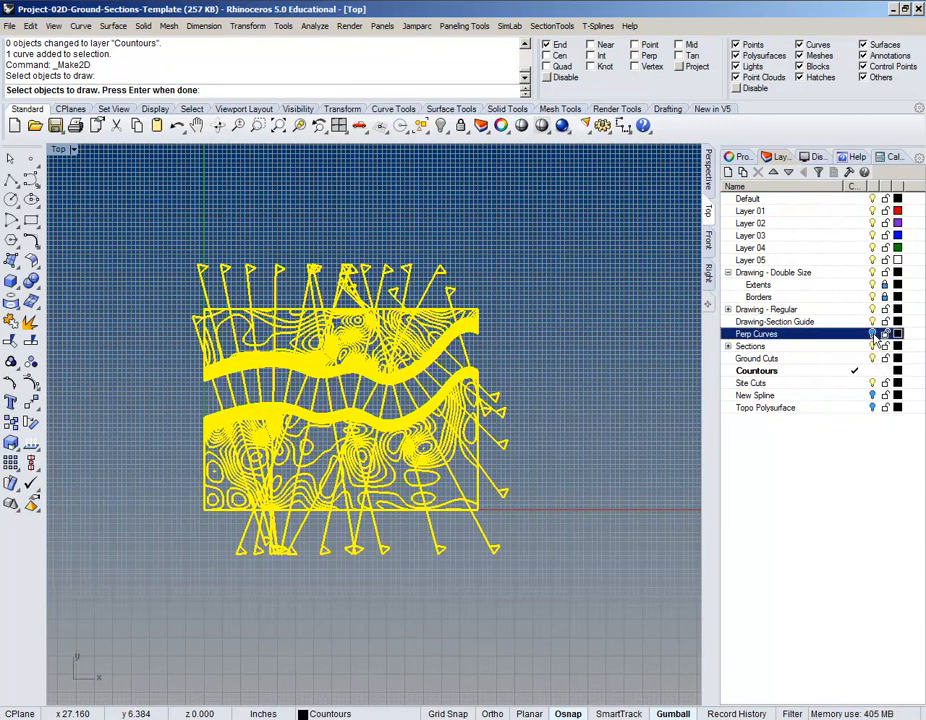
- Generate the 2-D drawing from the current view with tangent edges shown, hidden lines off and source layers maintained
{"action": "scroll", "coordinate": [351, 390], "scroll_direction": "up", "scroll_amount": 5}
{"action": "scroll", "coordinate": [352, 378], "scroll_direction": "down", "scroll_amount": 4}
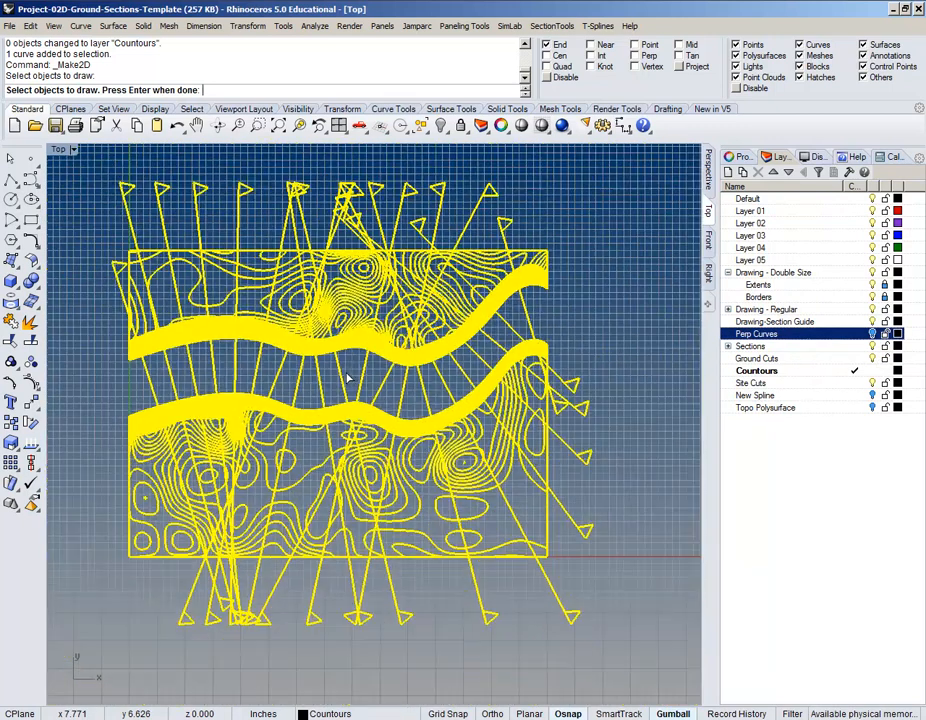
{"action": "scroll", "coordinate": [352, 376], "scroll_direction": "down", "scroll_amount": 2}
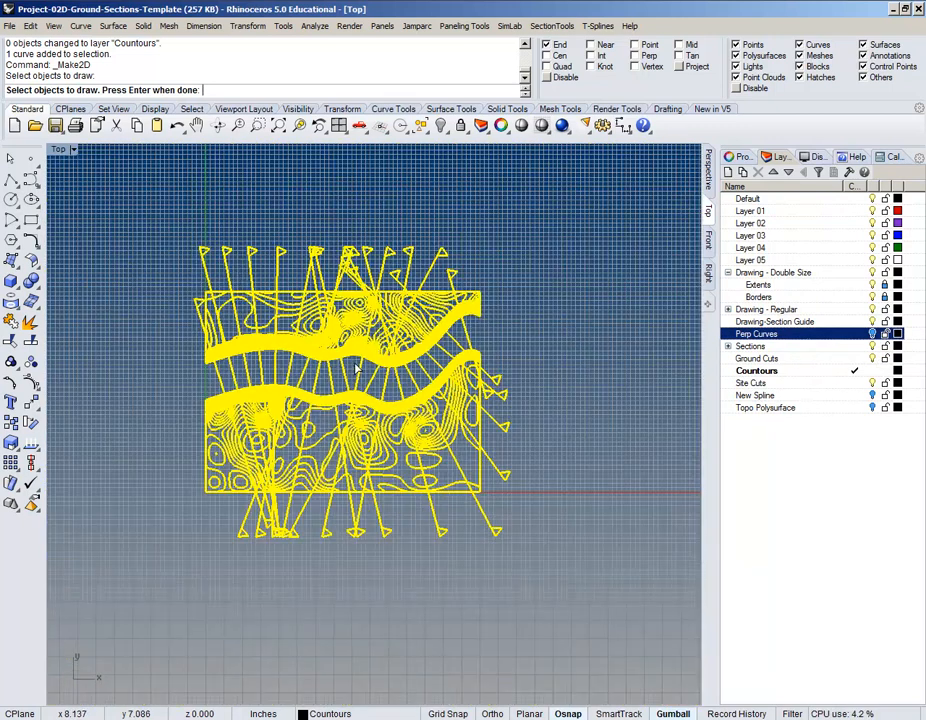
{"action": "key", "text": "Return"}
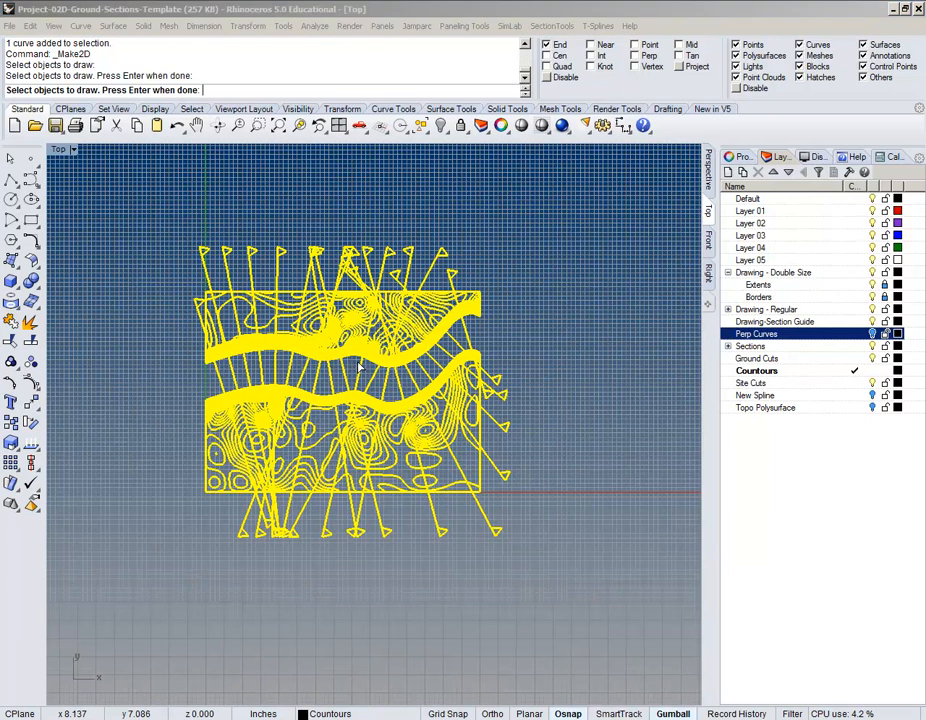
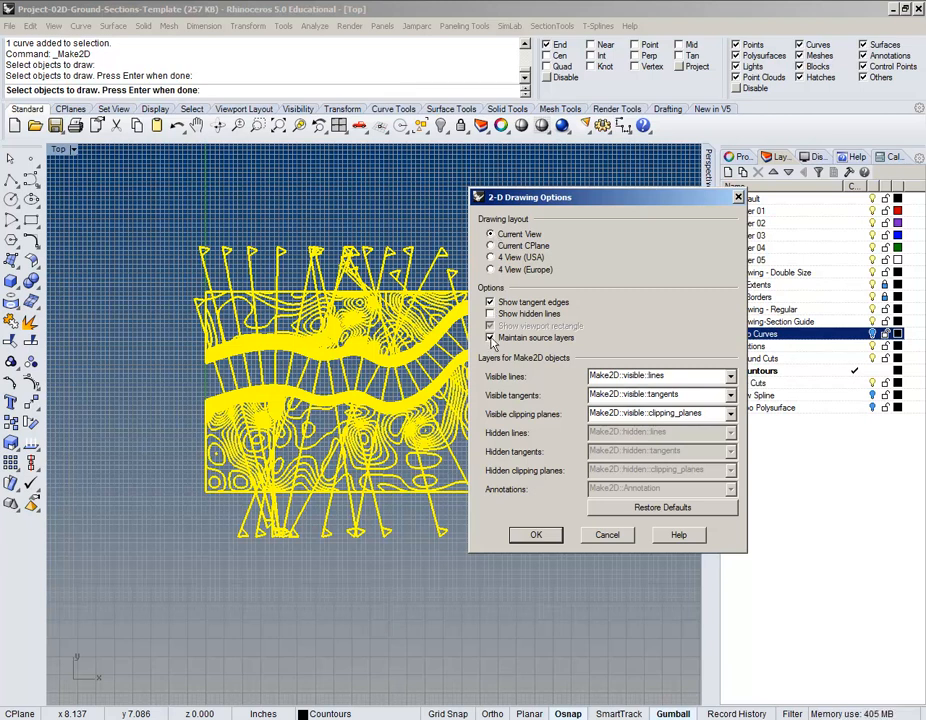
{"action": "left_click", "coordinate": [532, 538]}
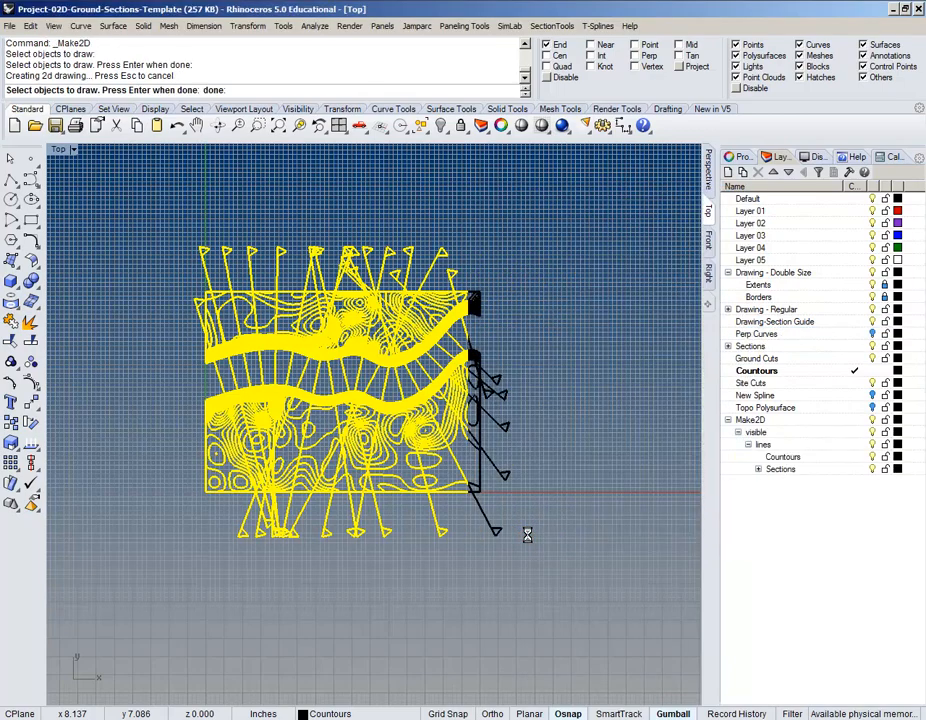
- Move the generated 2-D drawing straight down, clear of the original terrain contours
{"action": "scroll", "coordinate": [529, 541], "scroll_direction": "down", "scroll_amount": 5}
{"action": "right_click_drag", "start_coordinate": [529, 541], "coordinate": [290, 431]}
{"action": "scroll", "coordinate": [213, 361], "scroll_direction": "up", "scroll_amount": 13}
{"action": "scroll", "coordinate": [213, 365], "scroll_direction": "down", "scroll_amount": 10}
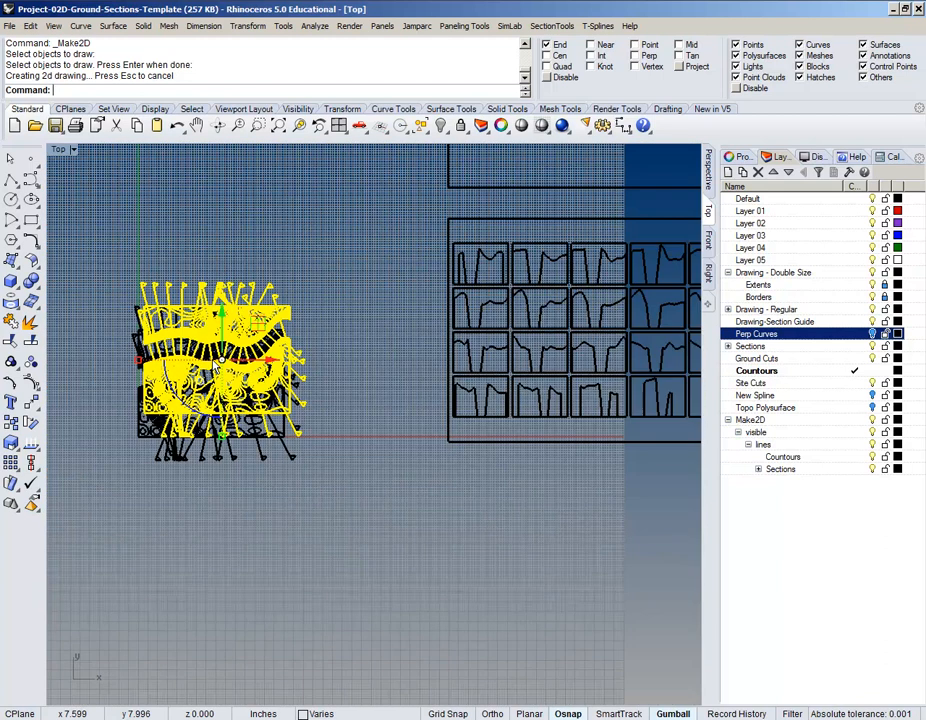
{"action": "scroll", "coordinate": [220, 375], "scroll_direction": "down", "scroll_amount": 5}
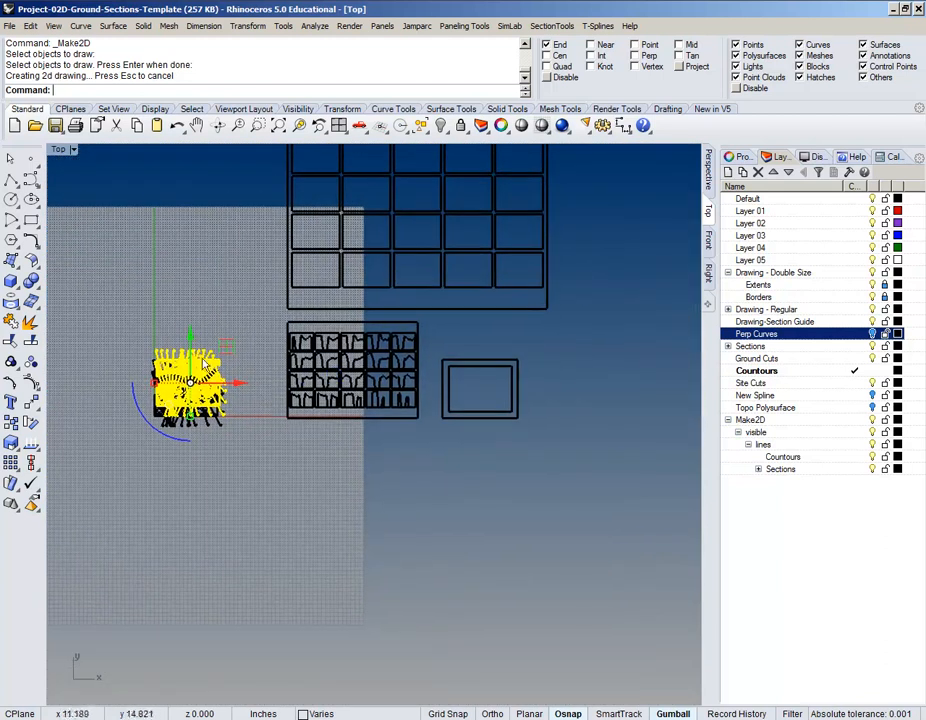
{"action": "left_click_drag", "start_coordinate": [191, 332], "coordinate": [190, 452]}
{"action": "scroll", "coordinate": [189, 517], "scroll_direction": "up", "scroll_amount": 13}
{"action": "right_click_drag", "start_coordinate": [399, 412], "coordinate": [502, 403]}
- Deselect the 2-D drawing and inspect its flattened contours and cut lines in the Perspective view
{"action": "left_click", "coordinate": [708, 172]}
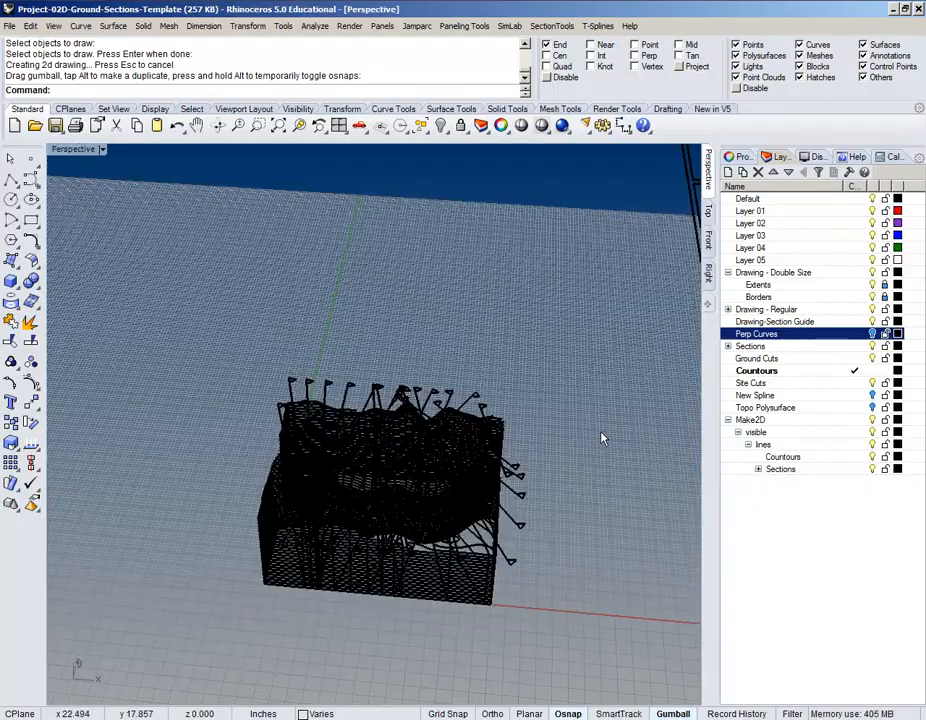
{"action": "scroll", "coordinate": [603, 436], "scroll_direction": "down", "scroll_amount": 5}
{"action": "mouse_move", "coordinate": [504, 539]}
{"action": "right_mouse_down"}
{"action": "mouse_move", "coordinate": [492, 469]}
{"action": "mouse_move", "coordinate": [451, 512]}
{"action": "mouse_move", "coordinate": [533, 528]}
{"action": "right_mouse_up"}
{"action": "left_click", "coordinate": [506, 437]}
{"action": "scroll", "coordinate": [467, 494], "scroll_direction": "up", "scroll_amount": 6}
{"action": "scroll", "coordinate": [535, 527], "scroll_direction": "up", "scroll_amount": 3}
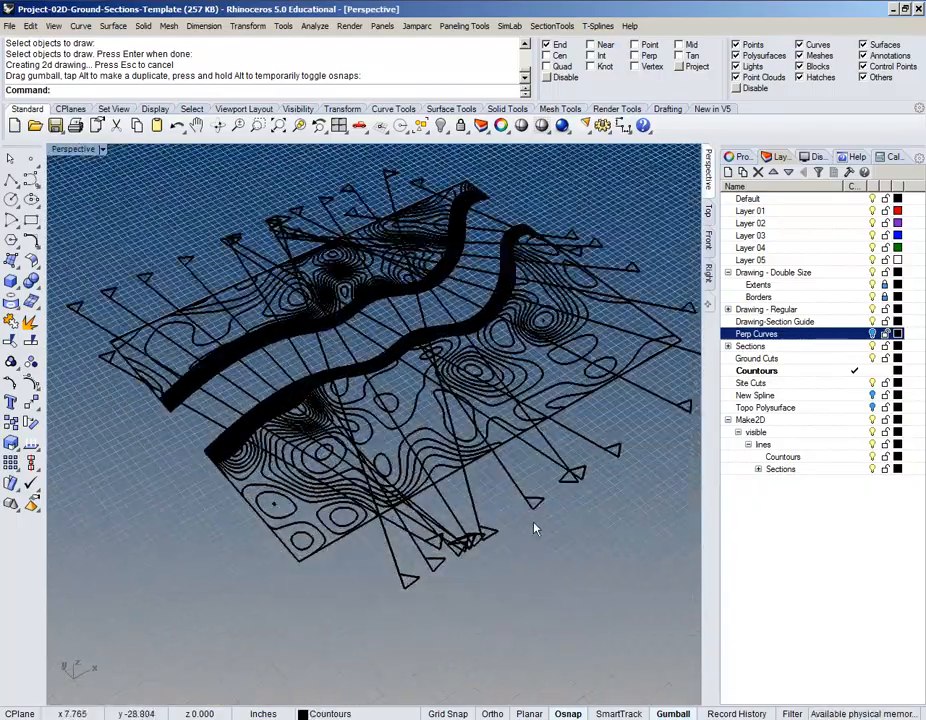
- Move the flattened drawing in the Top view from its lower-left corner to the empty sheet's inner-frame lower-left corner, and deselect it
{"action": "left_click", "coordinate": [709, 208]}
{"action": "scroll", "coordinate": [458, 494], "scroll_direction": "down", "scroll_amount": 8}
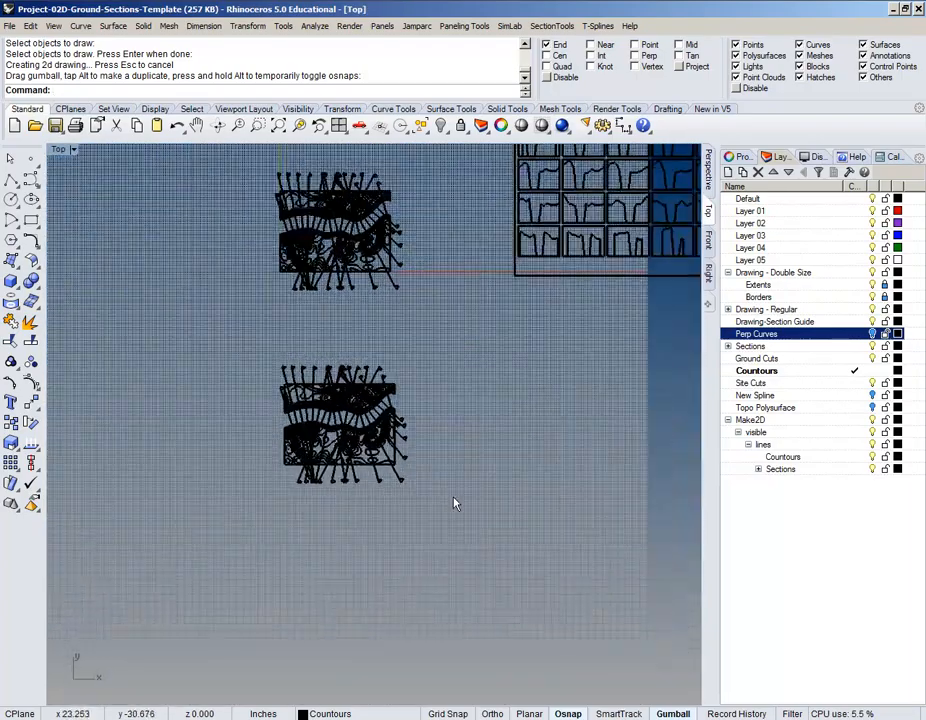
{"action": "scroll", "coordinate": [455, 503], "scroll_direction": "up", "scroll_amount": 1}
{"action": "left_click_drag", "start_coordinate": [505, 571], "coordinate": [505, 571]}
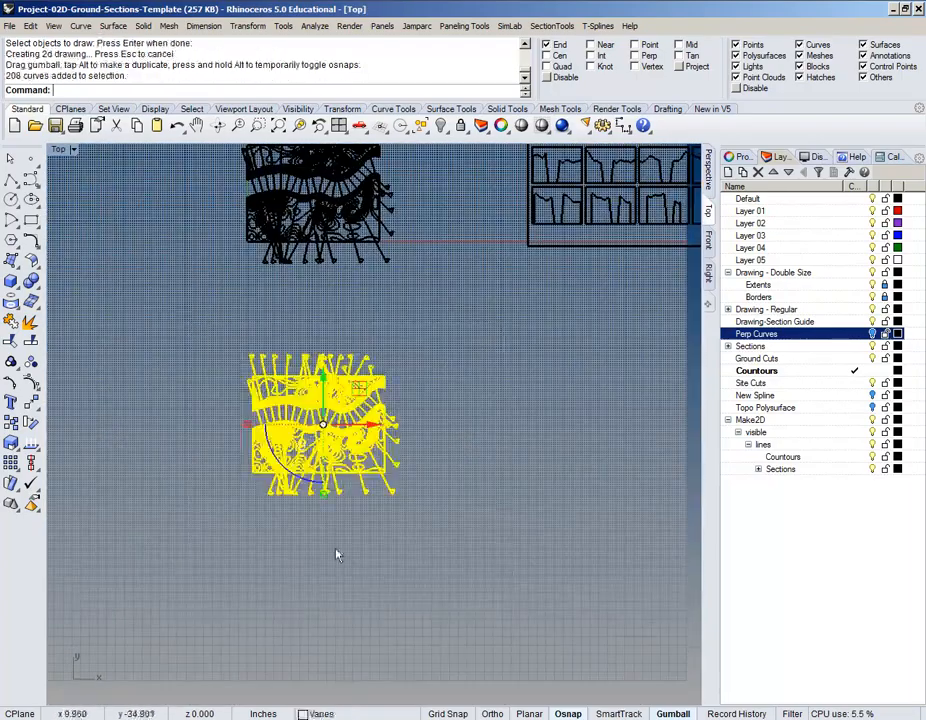
{"action": "scroll", "coordinate": [250, 563], "scroll_direction": "up", "scroll_amount": 6}
{"action": "scroll", "coordinate": [245, 566], "scroll_direction": "down", "scroll_amount": 5}
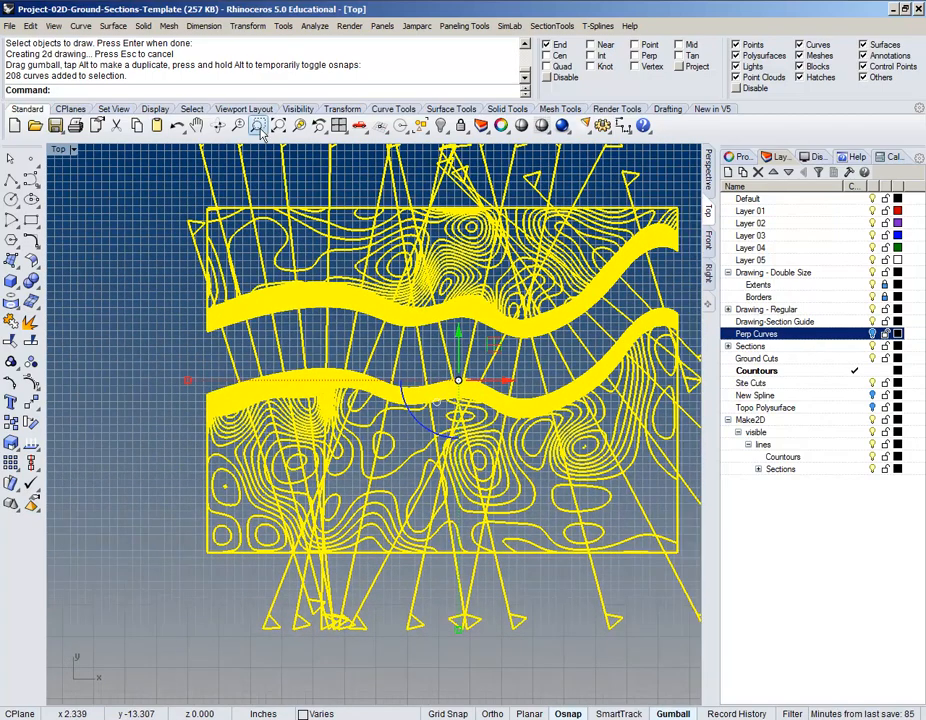
{"action": "left_click", "coordinate": [258, 26]}
{"action": "left_click", "coordinate": [255, 42]}
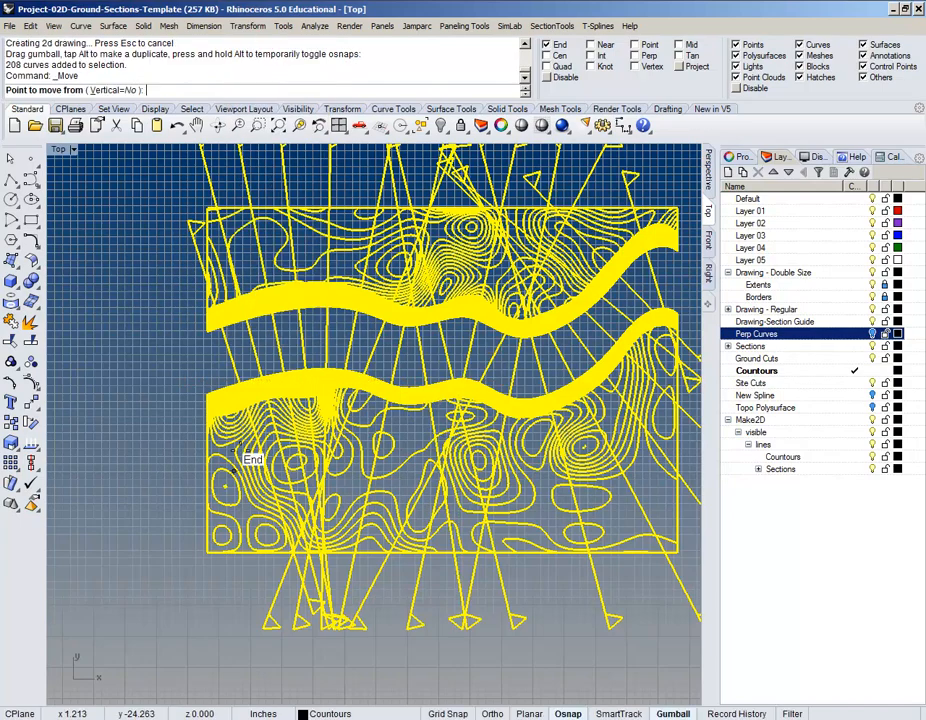
{"action": "left_click", "coordinate": [204, 552]}
{"action": "scroll", "coordinate": [188, 504], "scroll_direction": "down", "scroll_amount": 15}
{"action": "scroll", "coordinate": [448, 390], "scroll_direction": "up", "scroll_amount": 12}
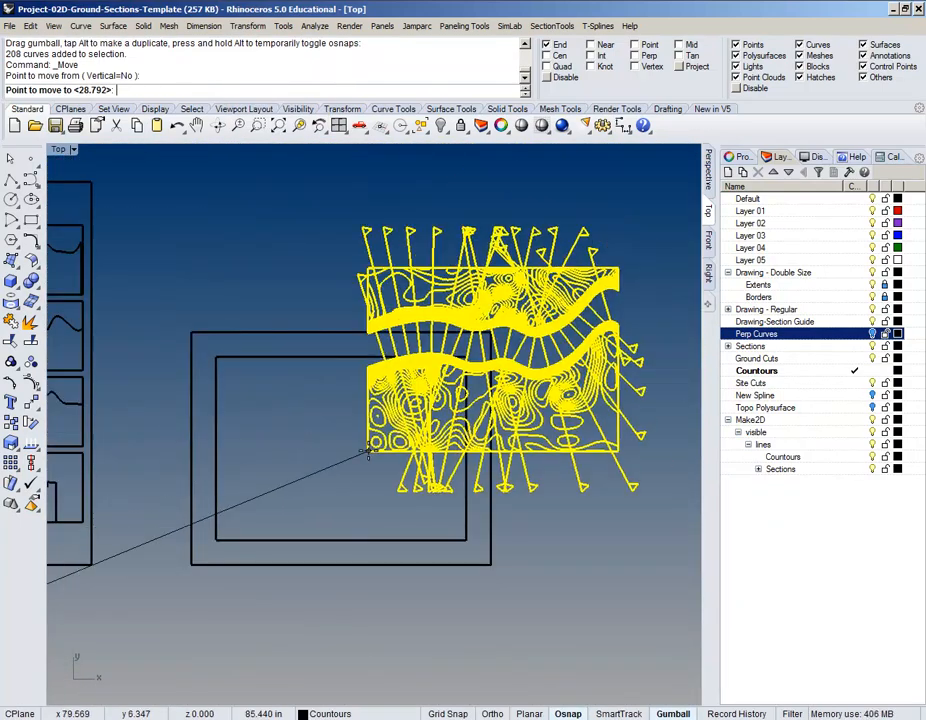
{"action": "right_click_drag", "start_coordinate": [370, 450], "coordinate": [459, 407]}
{"action": "scroll", "coordinate": [408, 441], "scroll_direction": "up", "scroll_amount": 4}
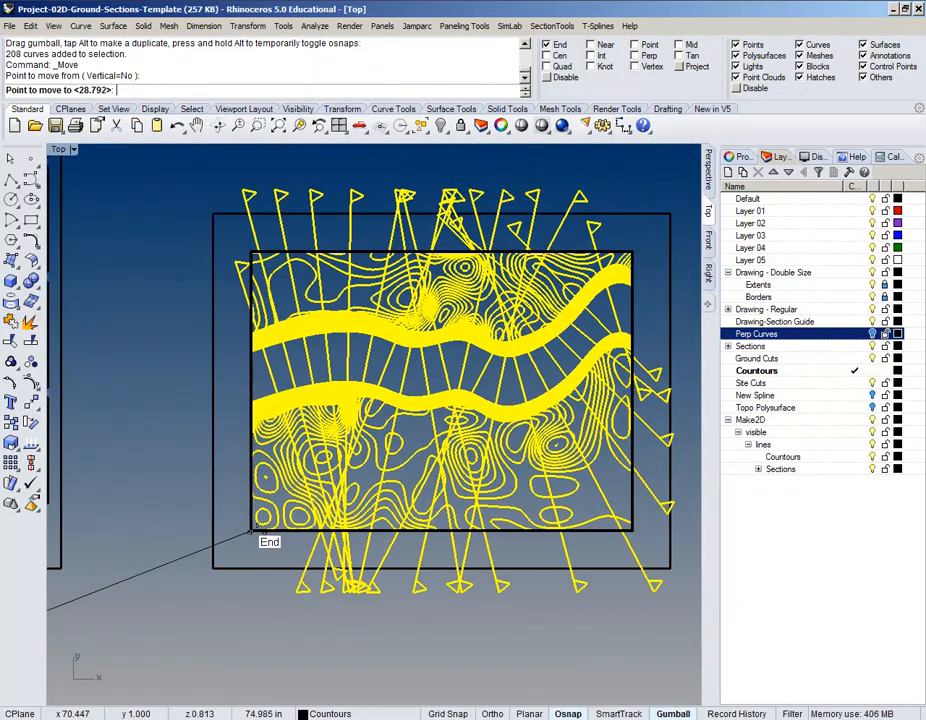
{"action": "left_click", "coordinate": [252, 531]}
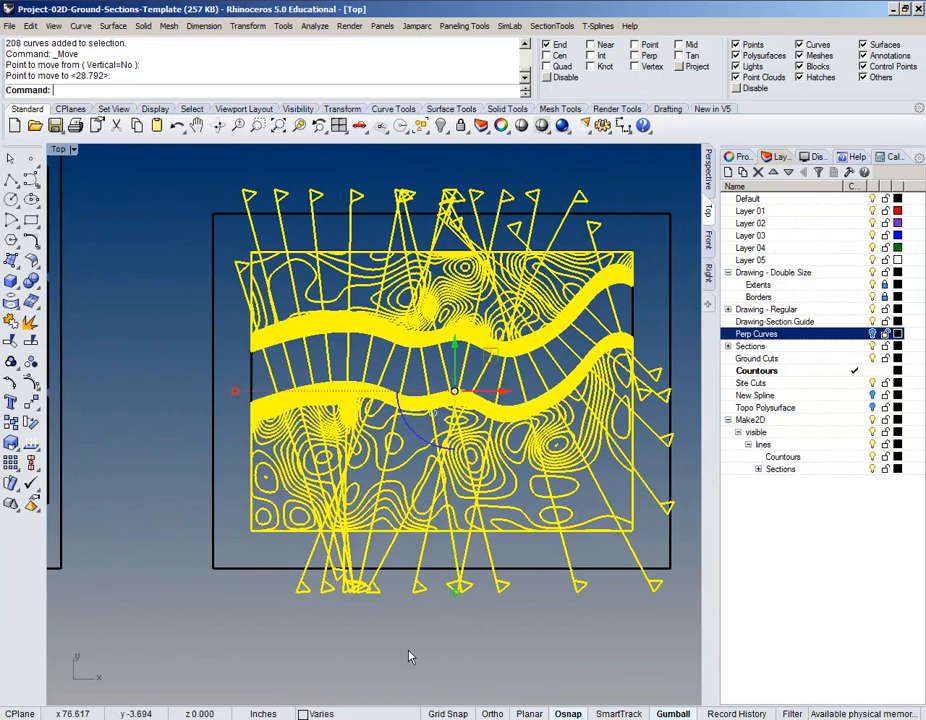
{"action": "left_click", "coordinate": [409, 656]}
- Examine how the contours and section cut lines sit within the inner and outer frames of the plan sheet
{"action": "scroll", "coordinate": [455, 590], "scroll_direction": "down", "scroll_amount": 3}
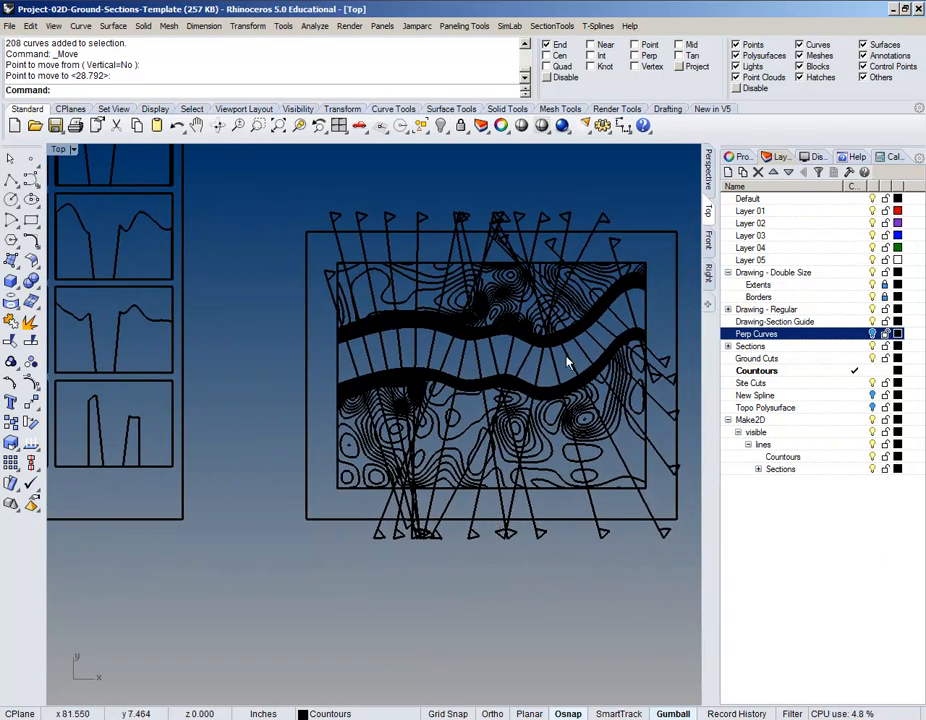
{"action": "scroll", "coordinate": [565, 355], "scroll_direction": "up", "scroll_amount": 3}
{"action": "scroll", "coordinate": [467, 393], "scroll_direction": "down", "scroll_amount": 5}
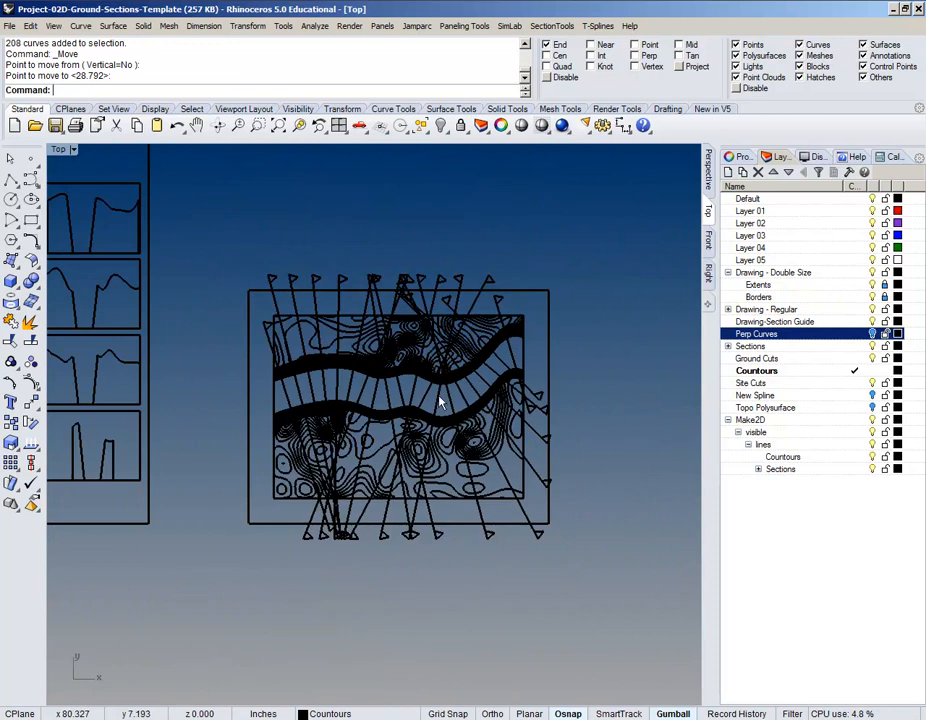
{"action": "scroll", "coordinate": [285, 310], "scroll_direction": "up", "scroll_amount": 5}
{"action": "right_click_drag", "start_coordinate": [281, 306], "coordinate": [279, 322]}
{"action": "scroll", "coordinate": [283, 318], "scroll_direction": "down", "scroll_amount": 5}
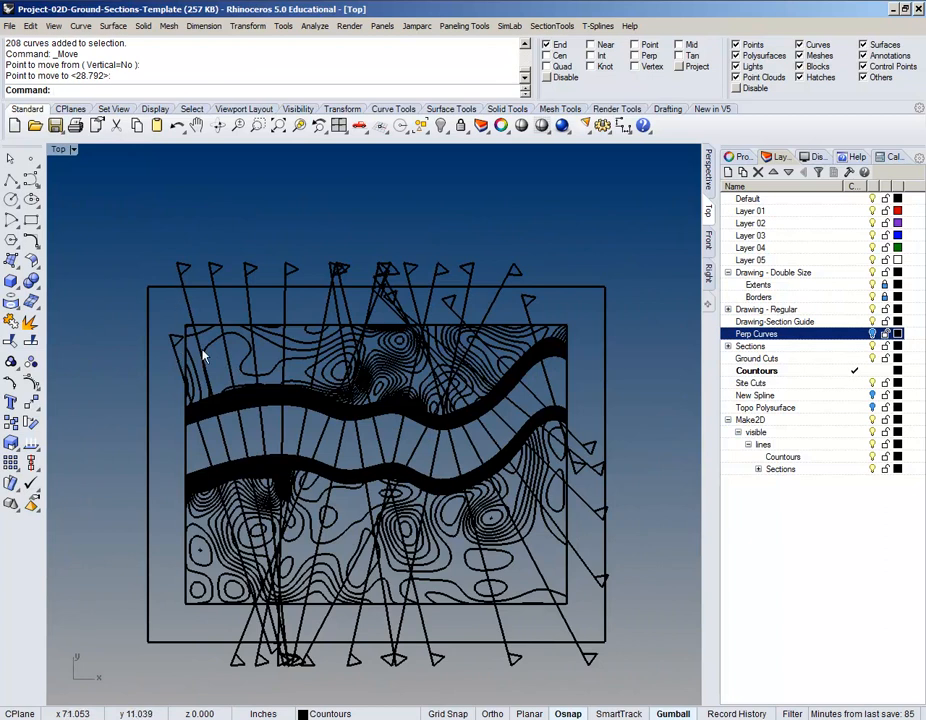
{"action": "mouse_move", "coordinate": [187, 409]}
{"action": "right_mouse_down"}
{"action": "mouse_move", "coordinate": [229, 324]}
{"action": "mouse_move", "coordinate": [244, 367]}
{"action": "right_mouse_up"}
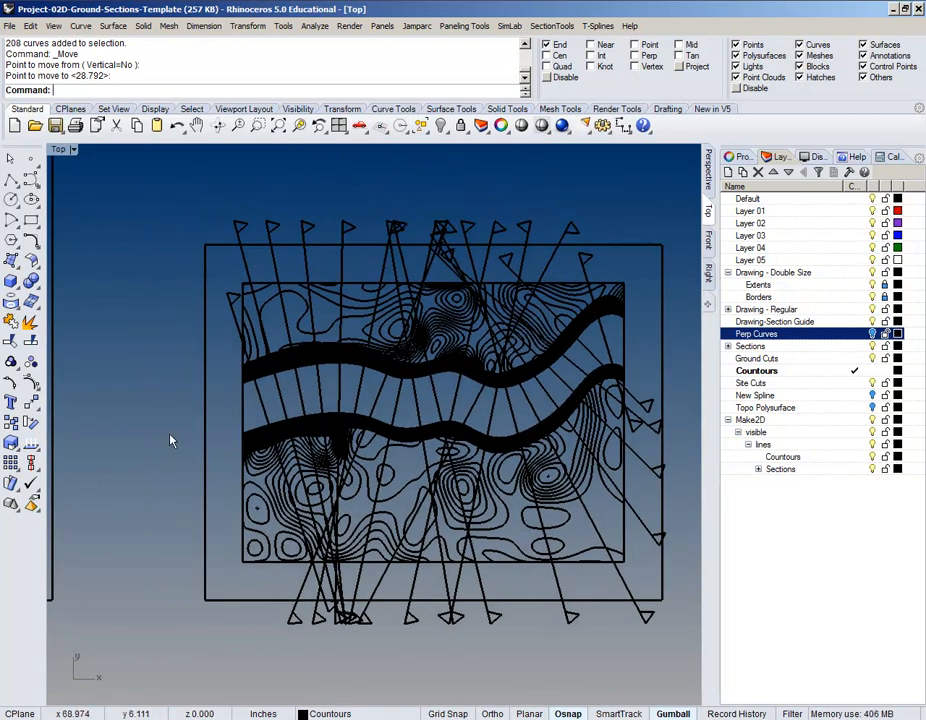
{"action": "right_click_drag", "start_coordinate": [465, 387], "coordinate": [393, 382]}
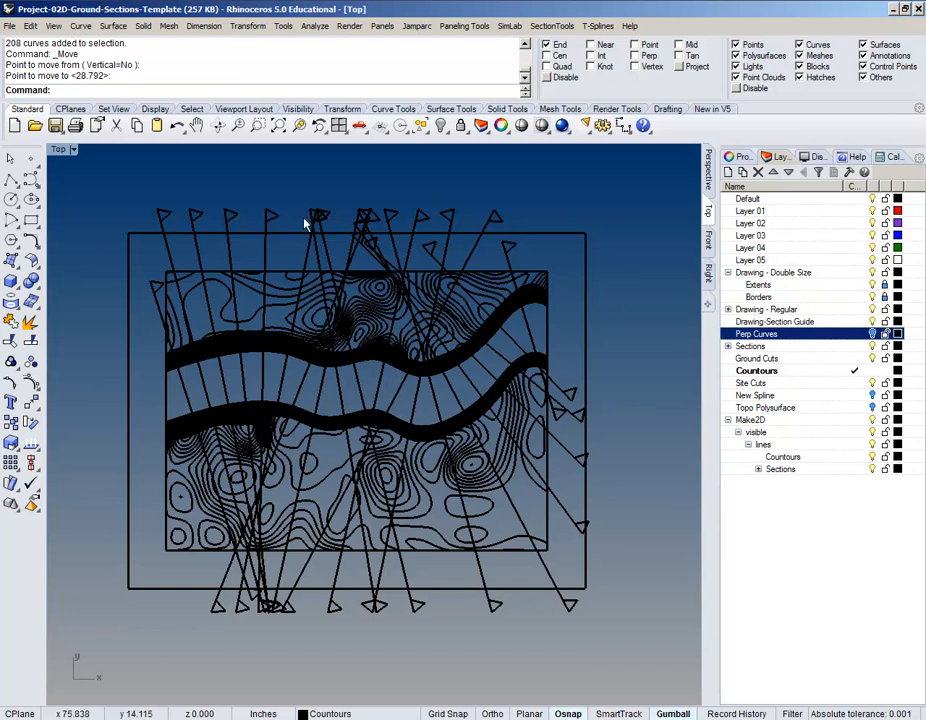
{"action": "scroll", "coordinate": [240, 316], "scroll_direction": "down", "scroll_amount": 2}
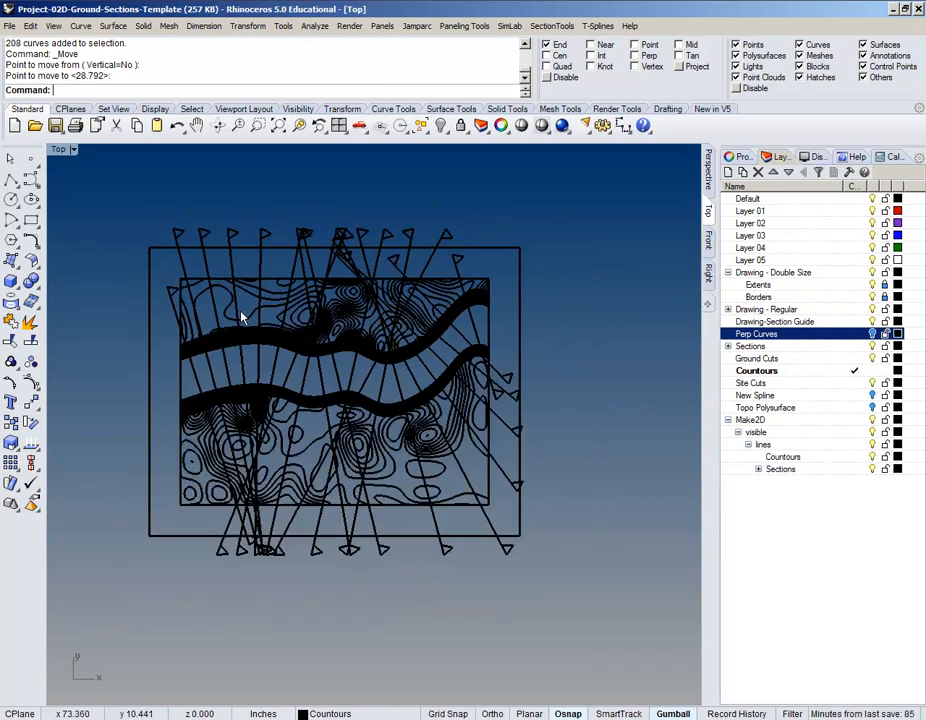
- Join the three segments of the nearly vertical section cut line, fourth flag along the plan's upper edge, into one curve
{"action": "scroll", "coordinate": [250, 282], "scroll_direction": "up", "scroll_amount": 8}
{"action": "right_click_drag", "start_coordinate": [256, 273], "coordinate": [318, 287]}
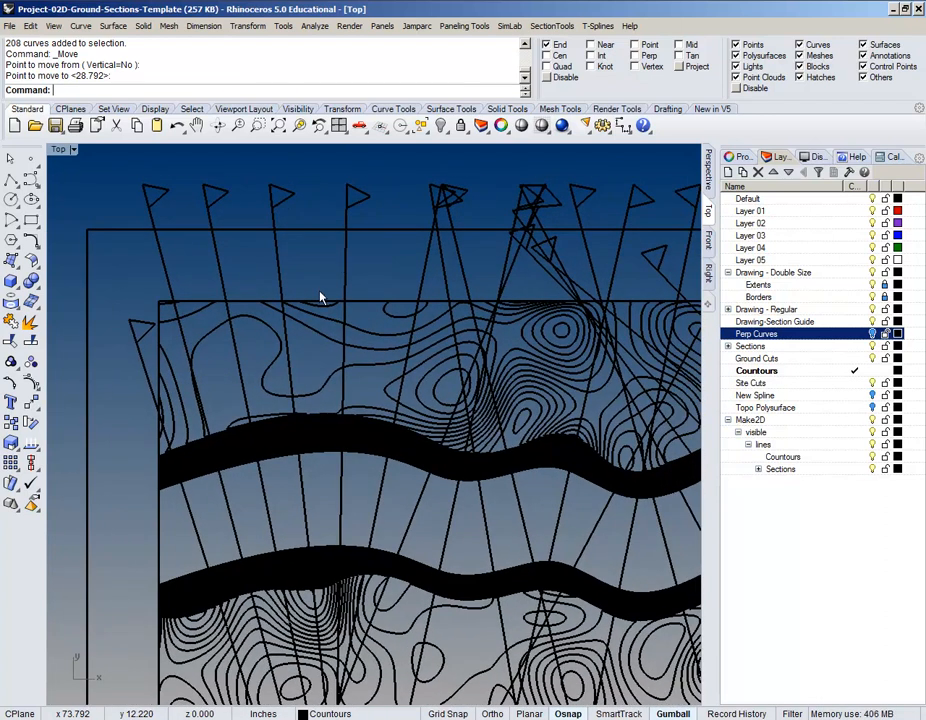
{"action": "left_click", "coordinate": [356, 198]}
{"action": "right_click_drag", "start_coordinate": [358, 220], "coordinate": [333, 214]}
{"action": "scroll", "coordinate": [338, 248], "scroll_direction": "down", "scroll_amount": 3}
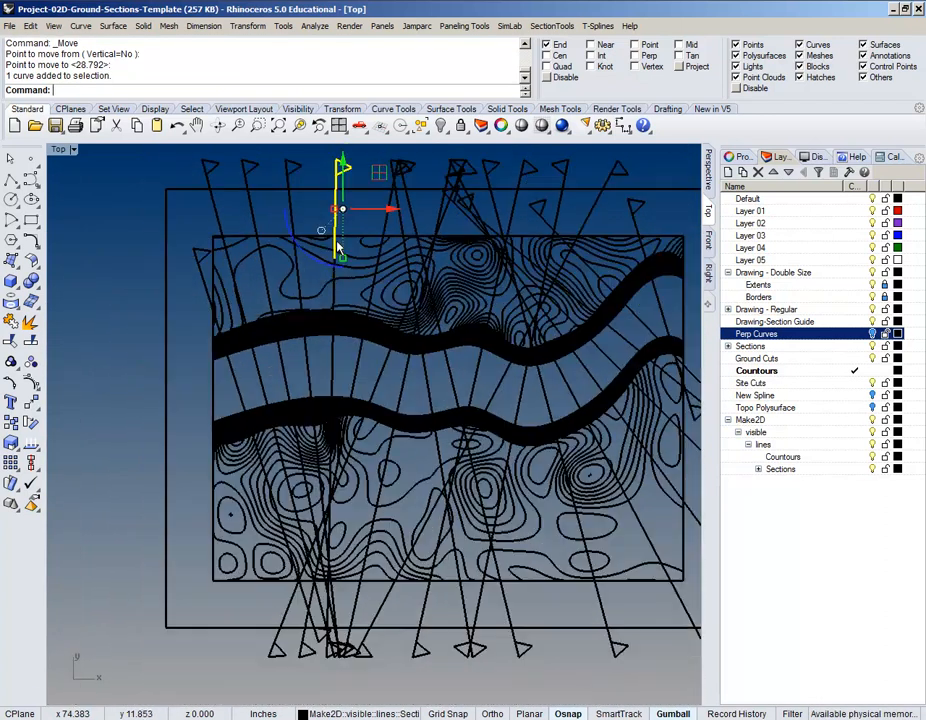
{"action": "left_click", "coordinate": [333, 305], "text": "shift"}
{"action": "left_click", "coordinate": [335, 370], "text": "shift"}
{"action": "scroll", "coordinate": [323, 308], "scroll_direction": "up", "scroll_amount": 4}
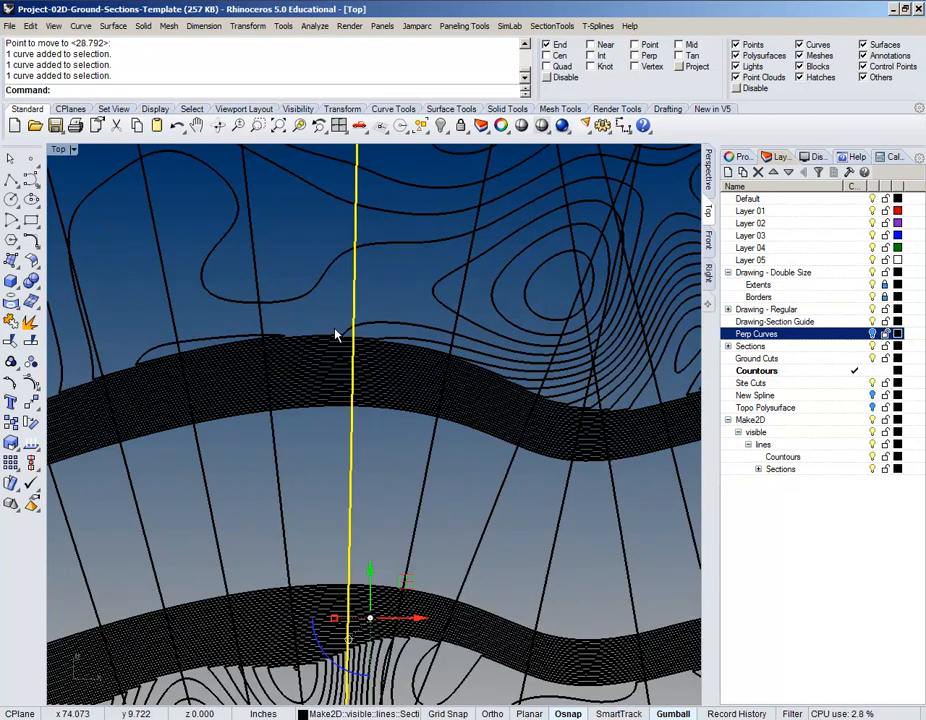
{"action": "key", "text": "ctrl+j"}
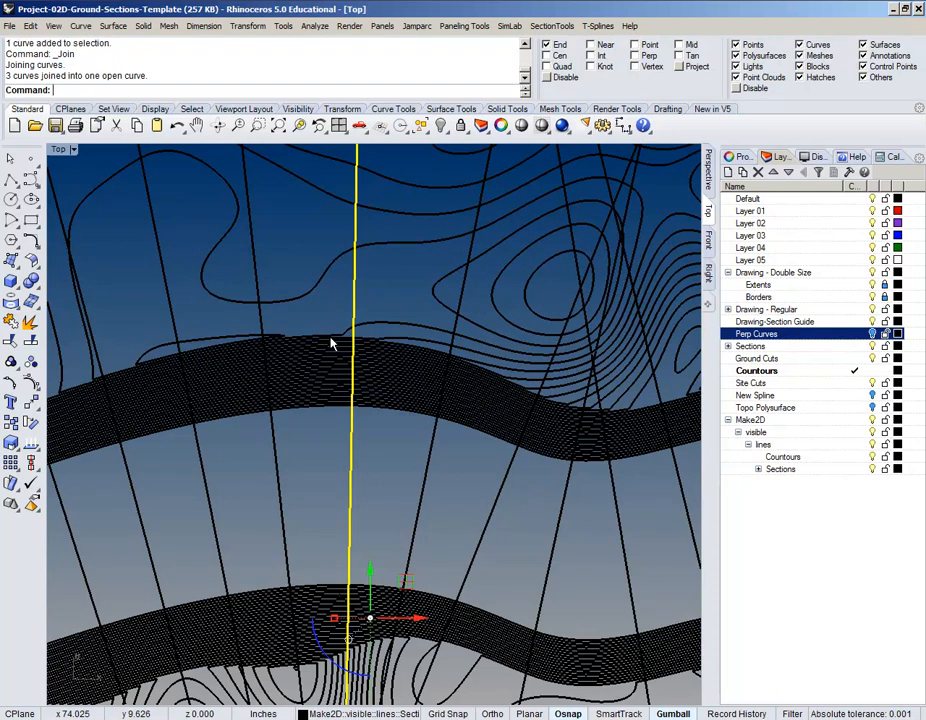
- Select the joined section cut line and check its continuity from the upper flag to the lower flag
{"action": "scroll", "coordinate": [262, 285], "scroll_direction": "down", "scroll_amount": 10}
{"action": "right_click_drag", "start_coordinate": [284, 283], "coordinate": [292, 351]}
{"action": "left_click", "coordinate": [312, 212]}
{"action": "scroll", "coordinate": [329, 260], "scroll_direction": "up", "scroll_amount": 10}
{"action": "left_click", "coordinate": [309, 206]}
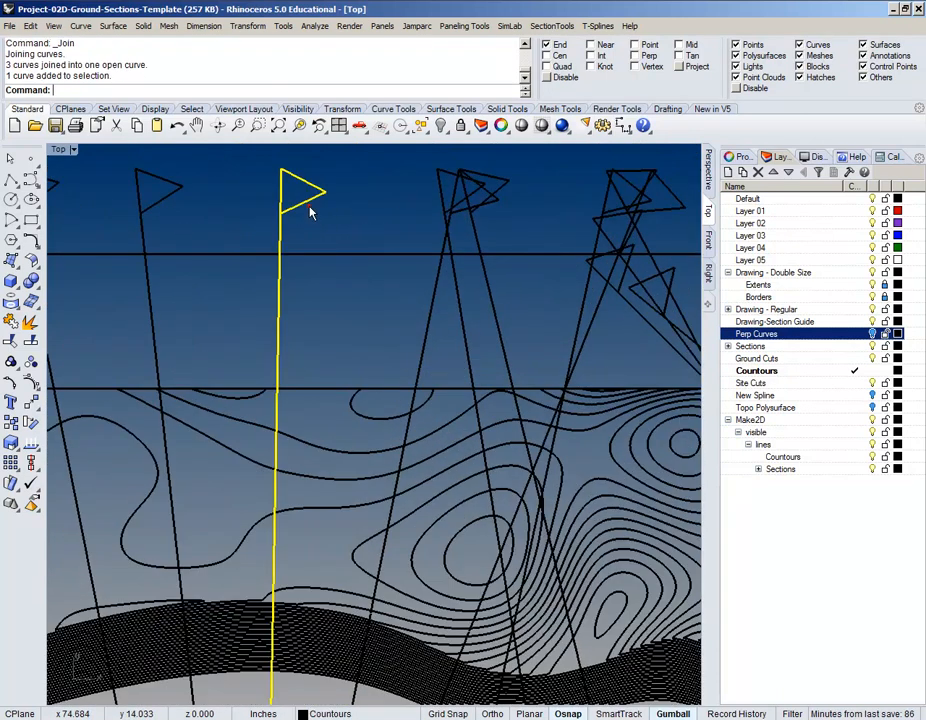
{"action": "scroll", "coordinate": [305, 200], "scroll_direction": "down", "scroll_amount": 6}
{"action": "scroll", "coordinate": [312, 517], "scroll_direction": "up", "scroll_amount": 6}
{"action": "scroll", "coordinate": [312, 517], "scroll_direction": "down", "scroll_amount": 2}
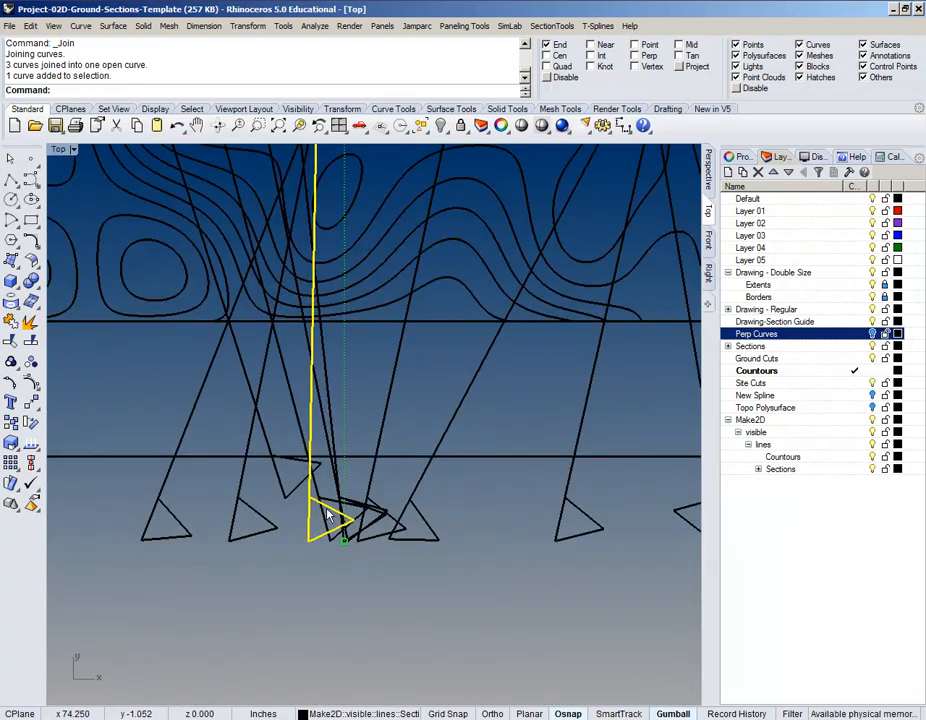
- Select the segments of the neighbouring slanted section cut line, from its lower flag to its upper flag
{"action": "scroll", "coordinate": [238, 523], "scroll_direction": "up", "scroll_amount": 4}
{"action": "left_click", "coordinate": [283, 488]}
{"action": "scroll", "coordinate": [282, 482], "scroll_direction": "down", "scroll_amount": 6}
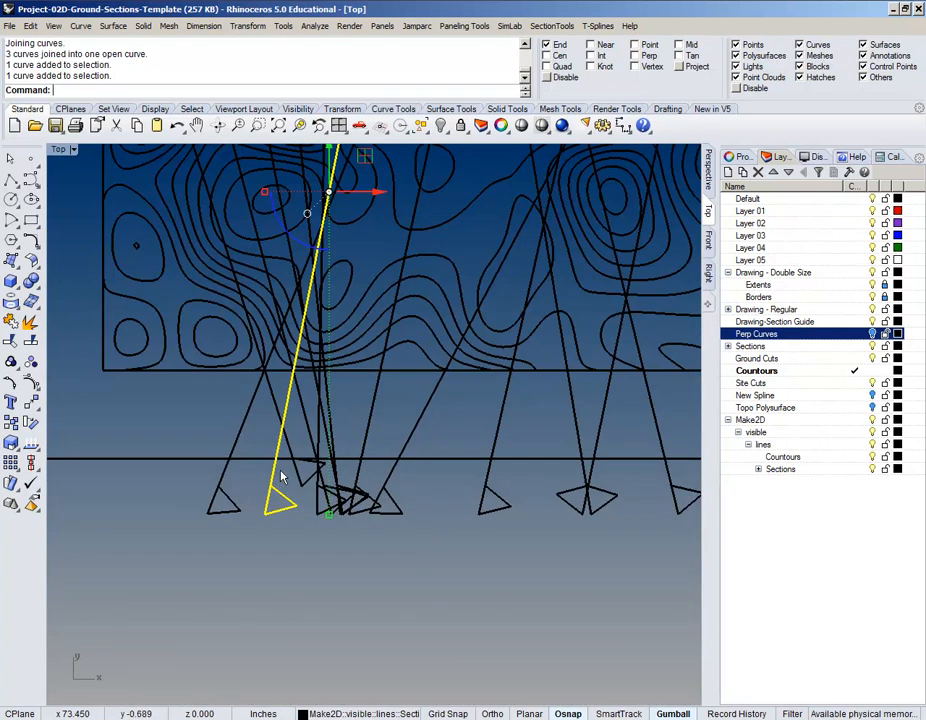
{"action": "scroll", "coordinate": [283, 483], "scroll_direction": "down", "scroll_amount": 5}
{"action": "scroll", "coordinate": [306, 306], "scroll_direction": "up", "scroll_amount": 6}
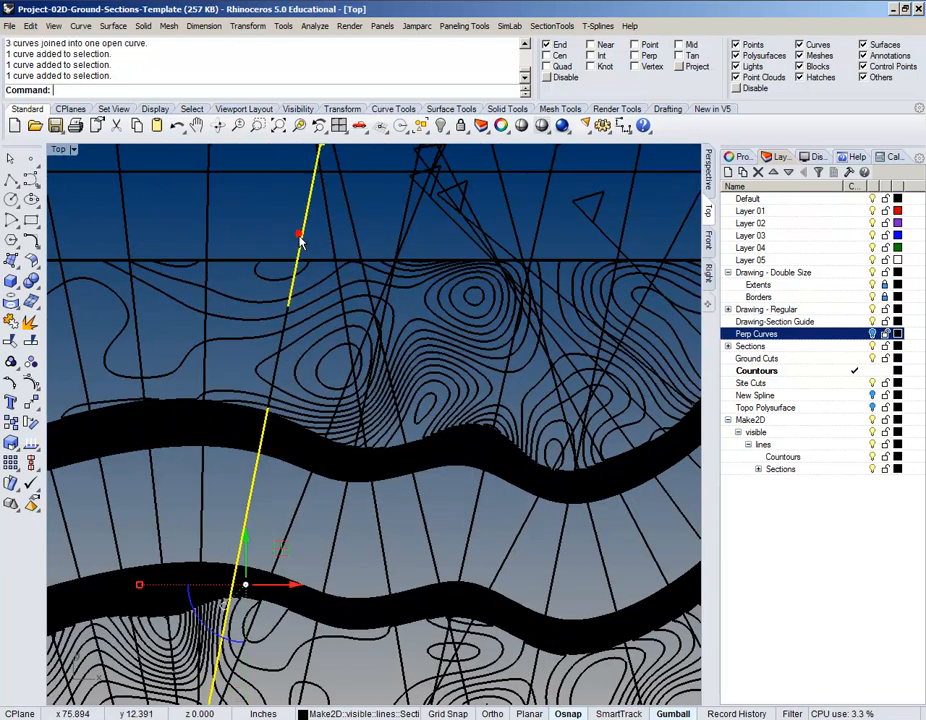
{"action": "scroll", "coordinate": [283, 345], "scroll_direction": "down", "scroll_amount": 5}
{"action": "scroll", "coordinate": [295, 350], "scroll_direction": "up", "scroll_amount": 4}
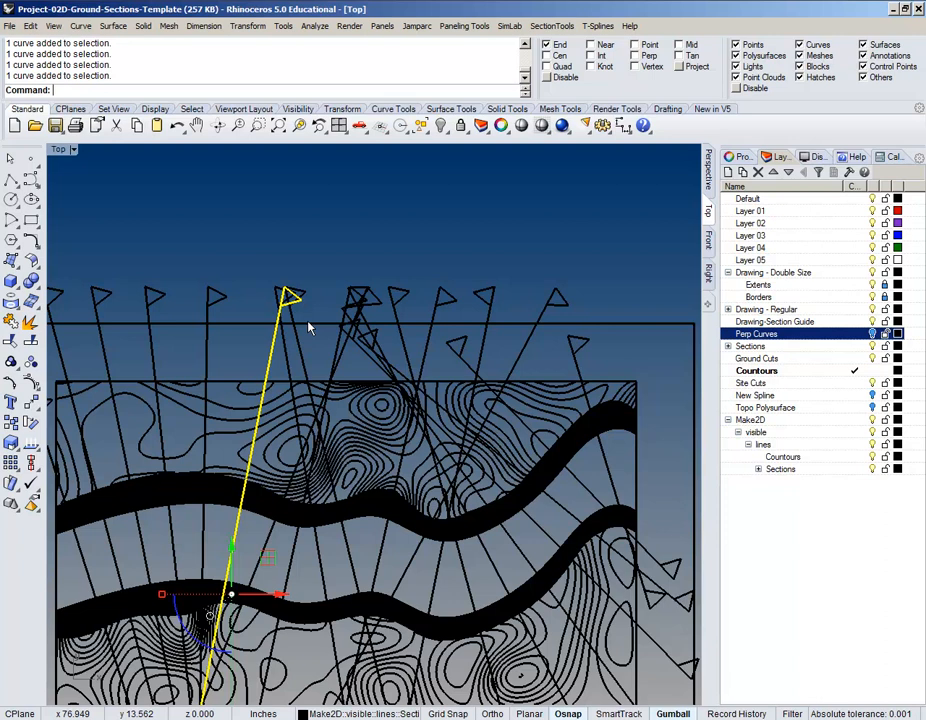
- Join the selected section line and its end flags into one curve
{"action": "key", "text": "ctrl+j"}
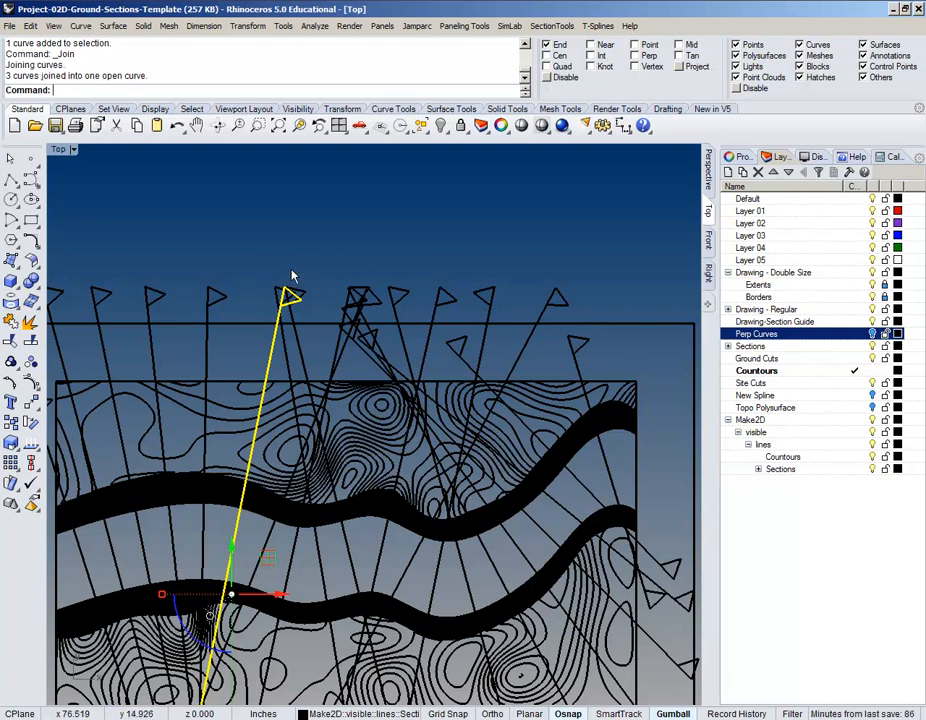
- Show the control points of the nearly vertical section line left of centre and select the four points of its upper flag
{"action": "scroll", "coordinate": [455, 255], "scroll_direction": "down", "scroll_amount": 3}
{"action": "scroll", "coordinate": [440, 320], "scroll_direction": "up", "scroll_amount": 5}
{"action": "scroll", "coordinate": [440, 320], "scroll_direction": "down", "scroll_amount": 3}
{"action": "scroll", "coordinate": [374, 224], "scroll_direction": "up", "scroll_amount": 4}
{"action": "left_click", "coordinate": [370, 200]}
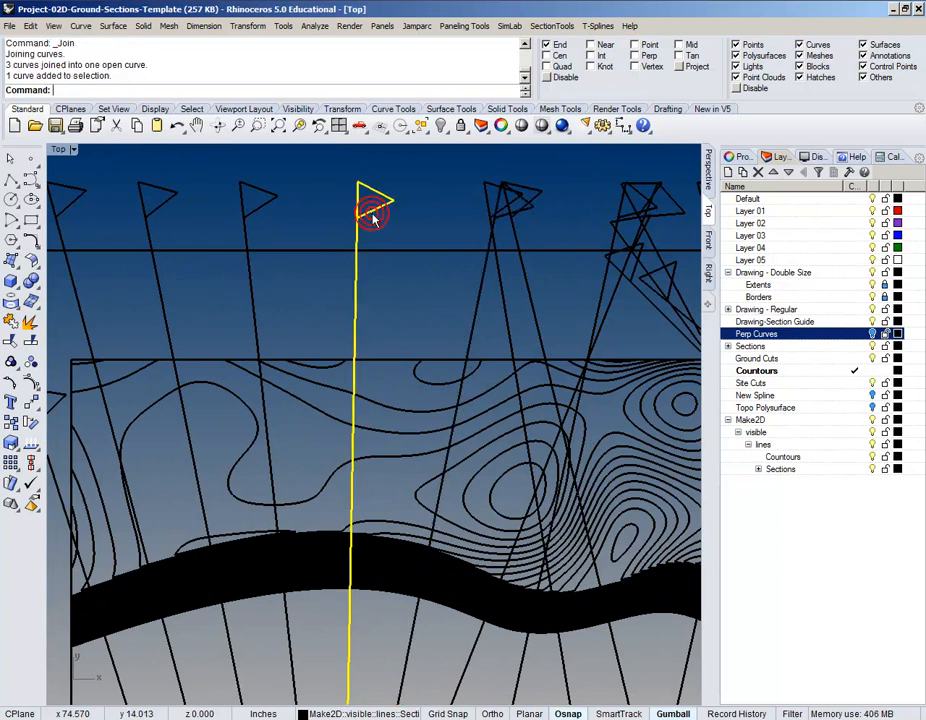
{"action": "scroll", "coordinate": [368, 200], "scroll_direction": "down", "scroll_amount": 2}
{"action": "scroll", "coordinate": [330, 275], "scroll_direction": "up", "scroll_amount": 4}
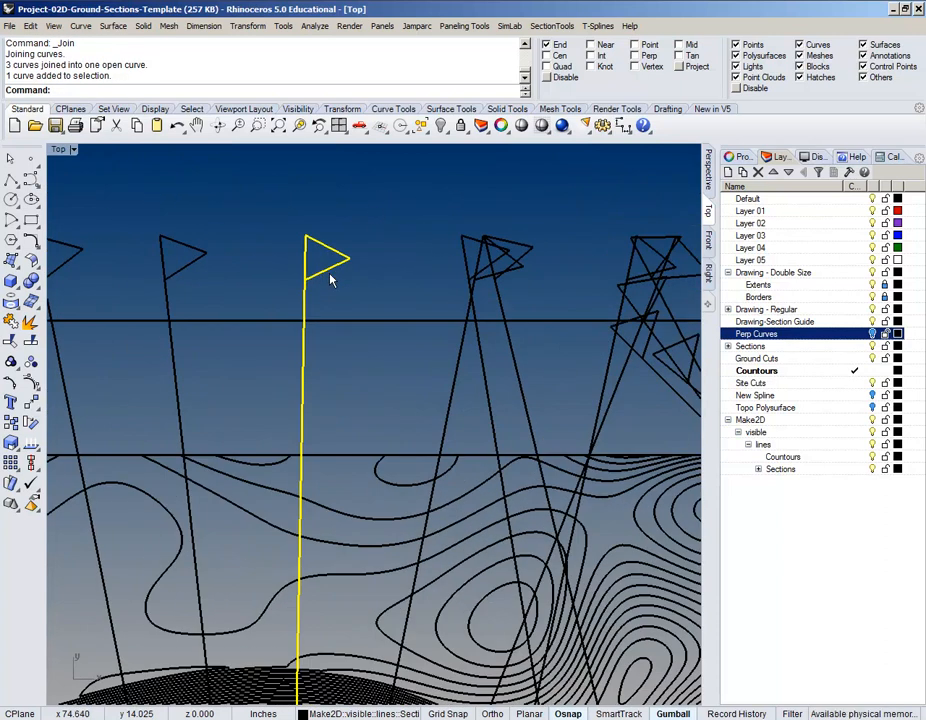
{"action": "left_click", "coordinate": [31, 383]}
{"action": "left_click_drag", "start_coordinate": [281, 217], "coordinate": [370, 272]}
{"action": "scroll", "coordinate": [330, 230], "scroll_direction": "up", "scroll_amount": 3}
{"action": "scroll", "coordinate": [281, 308], "scroll_direction": "up", "scroll_amount": 3}
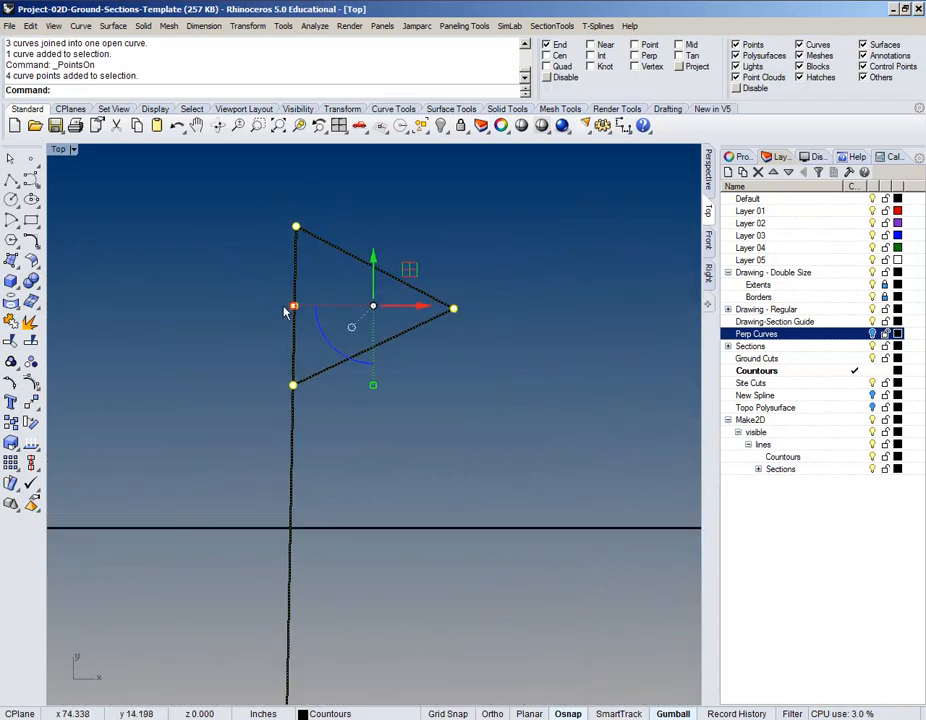
- Turn off the gumball and enable the Near object snap for moving the flag along its line
{"action": "scroll", "coordinate": [337, 338], "scroll_direction": "down", "scroll_amount": 7}
{"action": "scroll", "coordinate": [400, 350], "scroll_direction": "up", "scroll_amount": 5}
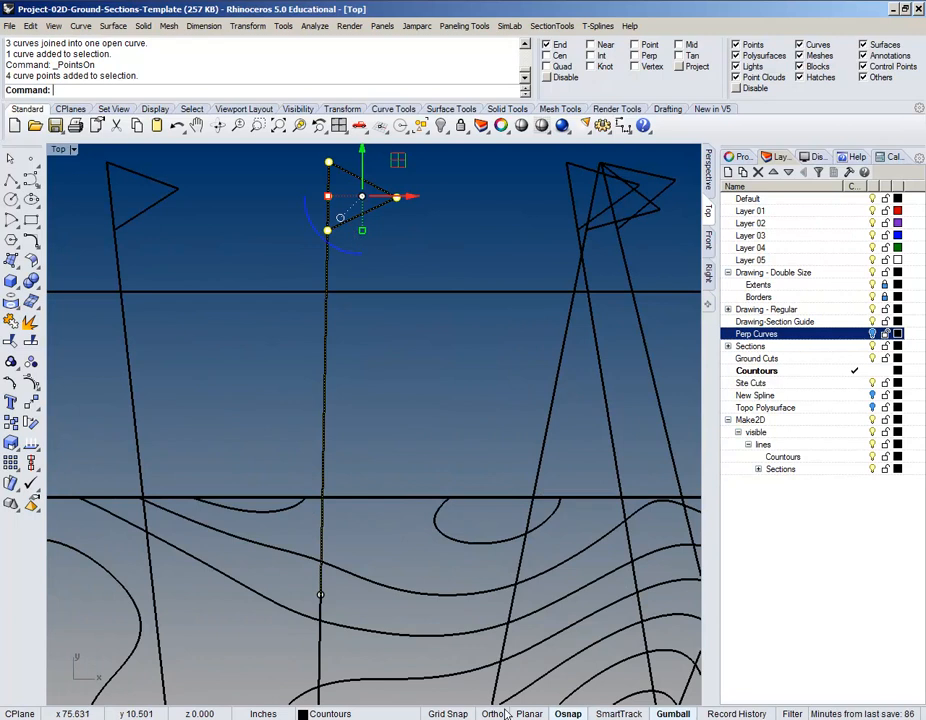
{"action": "left_click", "coordinate": [673, 713]}
{"action": "right_click_drag", "start_coordinate": [380, 335], "coordinate": [283, 265]}
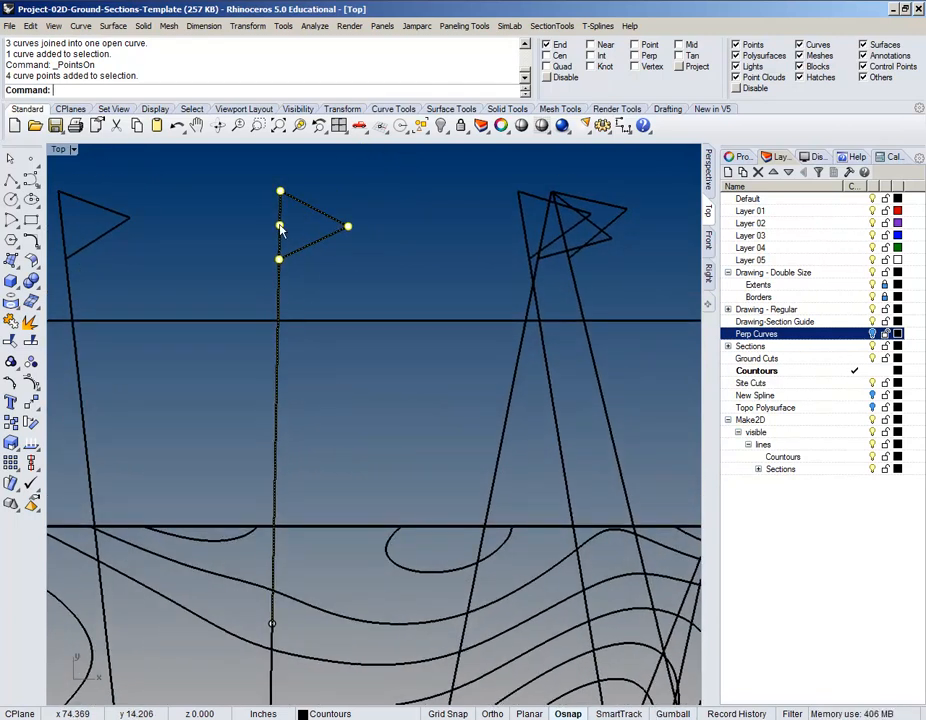
{"action": "mouse_move", "coordinate": [280, 261]}
{"action": "left_mouse_down"}
{"action": "mouse_move", "coordinate": [275, 362]}
{"action": "mouse_move", "coordinate": [324, 405]}
{"action": "mouse_move", "coordinate": [318, 424]}
{"action": "mouse_move", "coordinate": [331, 302]}
{"action": "mouse_move", "coordinate": [405, 301]}
{"action": "mouse_move", "coordinate": [312, 258]}
{"action": "mouse_move", "coordinate": [280, 261]}
{"action": "left_mouse_up"}
{"action": "left_click", "coordinate": [603, 48]}
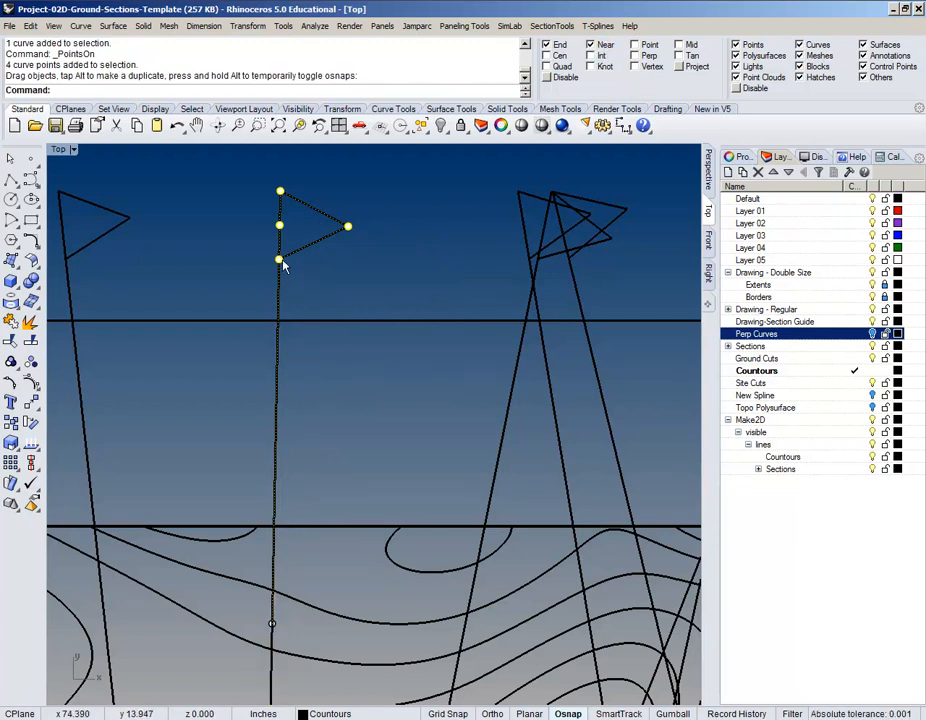
- Move the upper flag's points down along the section line until the flag sits just inside the contour area's upper edge
{"action": "left_click_drag", "start_coordinate": [280, 261], "coordinate": [271, 476]}
{"action": "scroll", "coordinate": [280, 428], "scroll_direction": "down", "scroll_amount": 6}
{"action": "scroll", "coordinate": [289, 475], "scroll_direction": "up", "scroll_amount": 8}
{"action": "scroll", "coordinate": [287, 476], "scroll_direction": "up", "scroll_amount": 2}
{"action": "scroll", "coordinate": [272, 477], "scroll_direction": "down", "scroll_amount": 4}
{"action": "right_click_drag", "start_coordinate": [272, 478], "coordinate": [302, 393]}
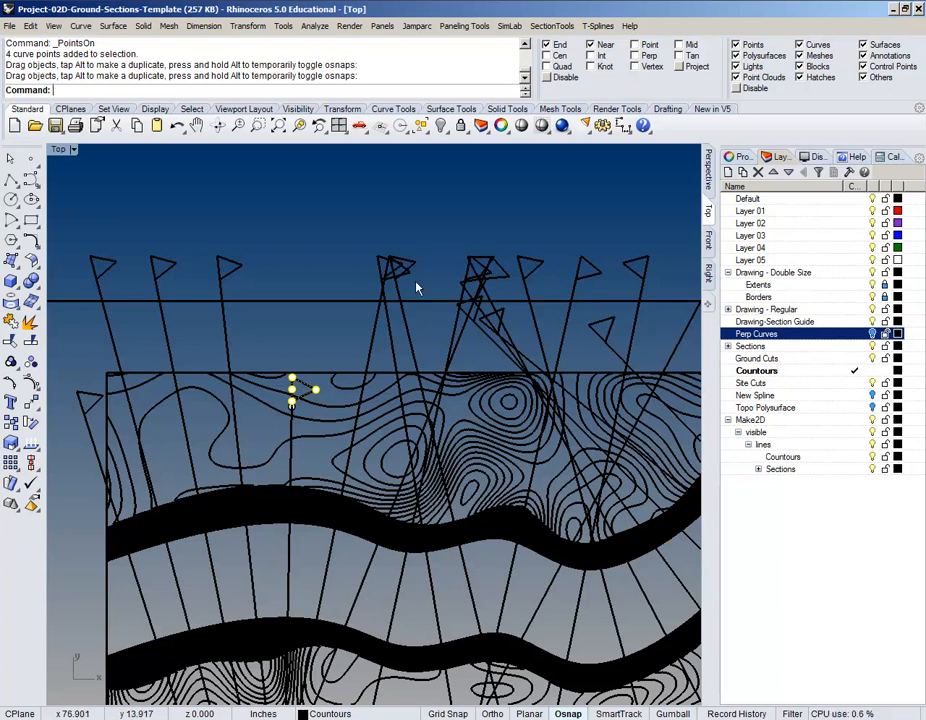
- Select the four control points of the same section line's lower flag
{"action": "right_click_drag", "start_coordinate": [323, 431], "coordinate": [332, 251]}
{"action": "scroll", "coordinate": [332, 251], "scroll_direction": "down", "scroll_amount": 6}
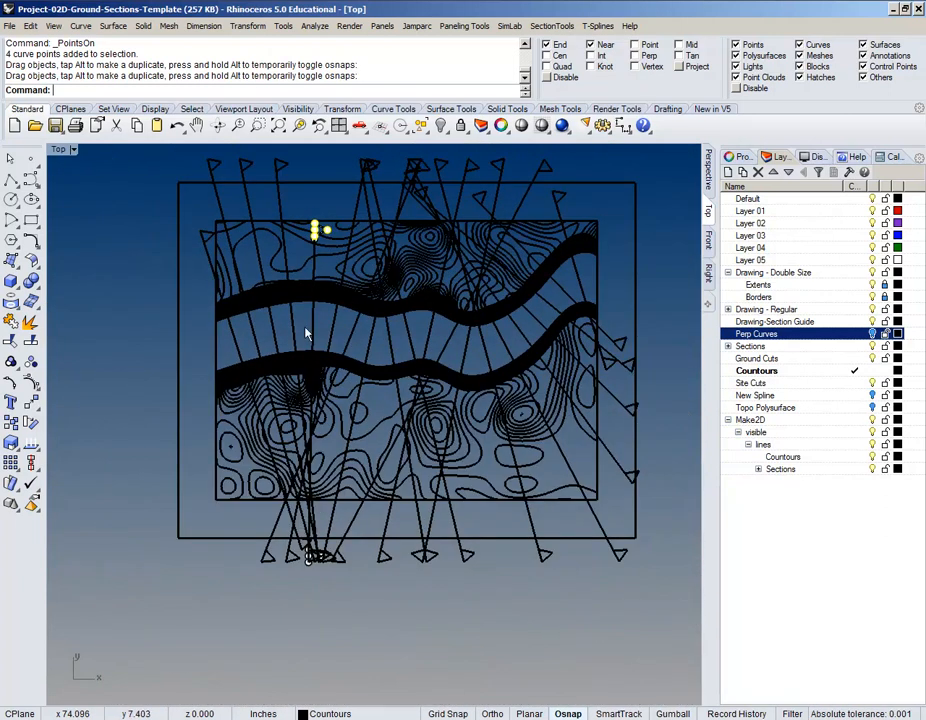
{"action": "scroll", "coordinate": [331, 473], "scroll_direction": "up", "scroll_amount": 4}
{"action": "mouse_move", "coordinate": [331, 473]}
{"action": "right_mouse_down"}
{"action": "mouse_move", "coordinate": [358, 302]}
{"action": "mouse_move", "coordinate": [368, 351]}
{"action": "right_mouse_up"}
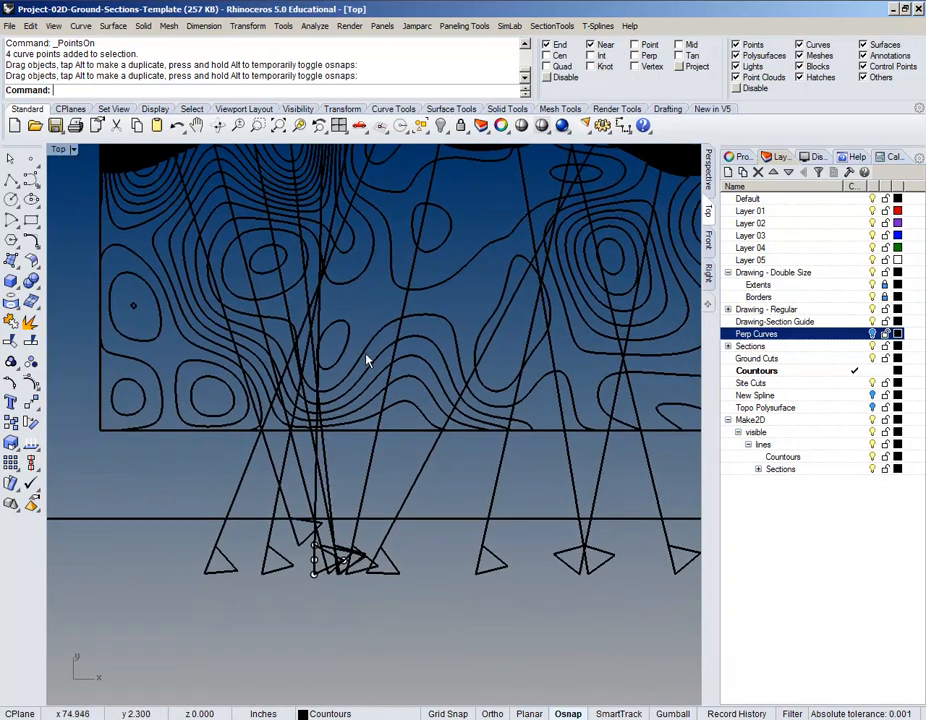
{"action": "scroll", "coordinate": [315, 562], "scroll_direction": "up", "scroll_amount": 10}
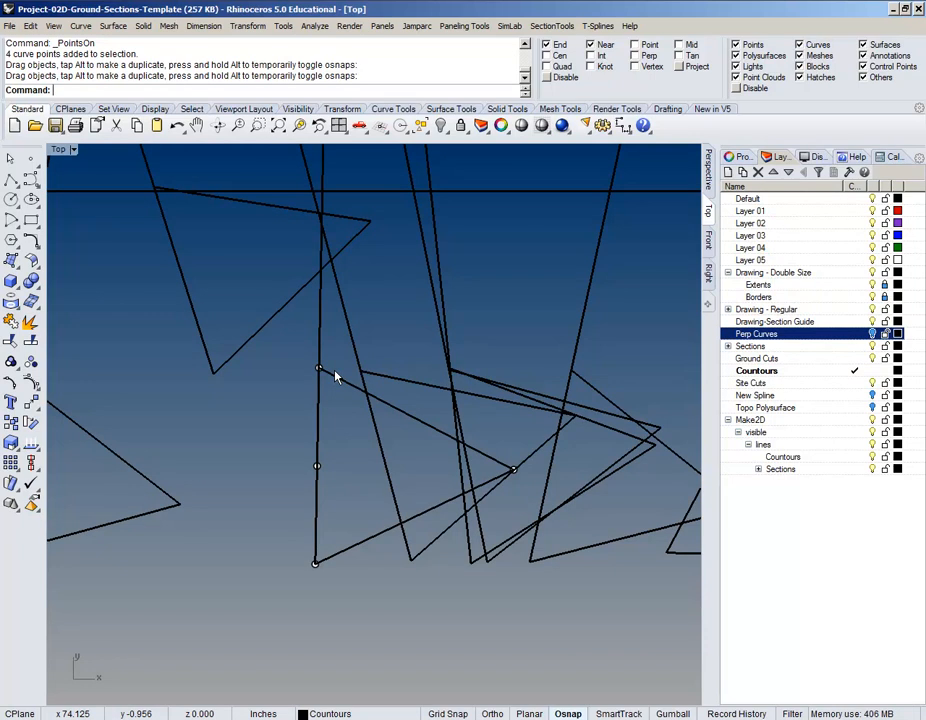
{"action": "right_click_drag", "start_coordinate": [300, 482], "coordinate": [246, 478]}
{"action": "left_click_drag", "start_coordinate": [226, 372], "coordinate": [482, 624]}
- Move the lower flag up along its section line to just inside the contour area's lower edge and deselect the points
{"action": "scroll", "coordinate": [430, 591], "scroll_direction": "down", "scroll_amount": 5}
{"action": "scroll", "coordinate": [400, 597], "scroll_direction": "down", "scroll_amount": 4}
{"action": "left_click_drag", "start_coordinate": [347, 582], "coordinate": [376, 394]}
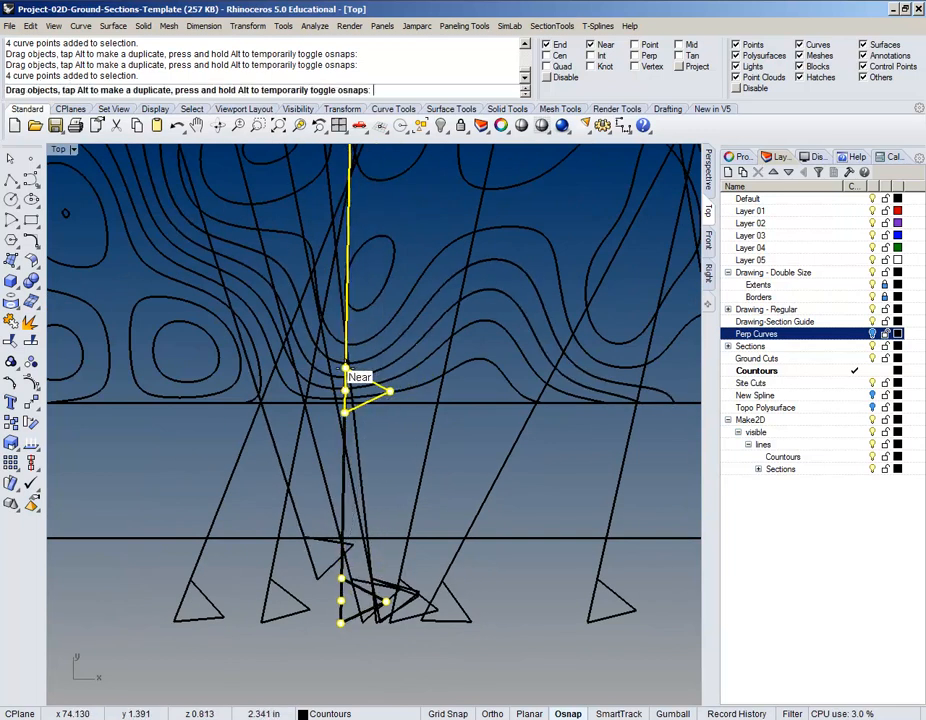
{"action": "scroll", "coordinate": [350, 368], "scroll_direction": "up", "scroll_amount": 5}
{"action": "left_click_drag", "start_coordinate": [354, 327], "coordinate": [355, 276]}
{"action": "scroll", "coordinate": [346, 315], "scroll_direction": "down", "scroll_amount": 20}
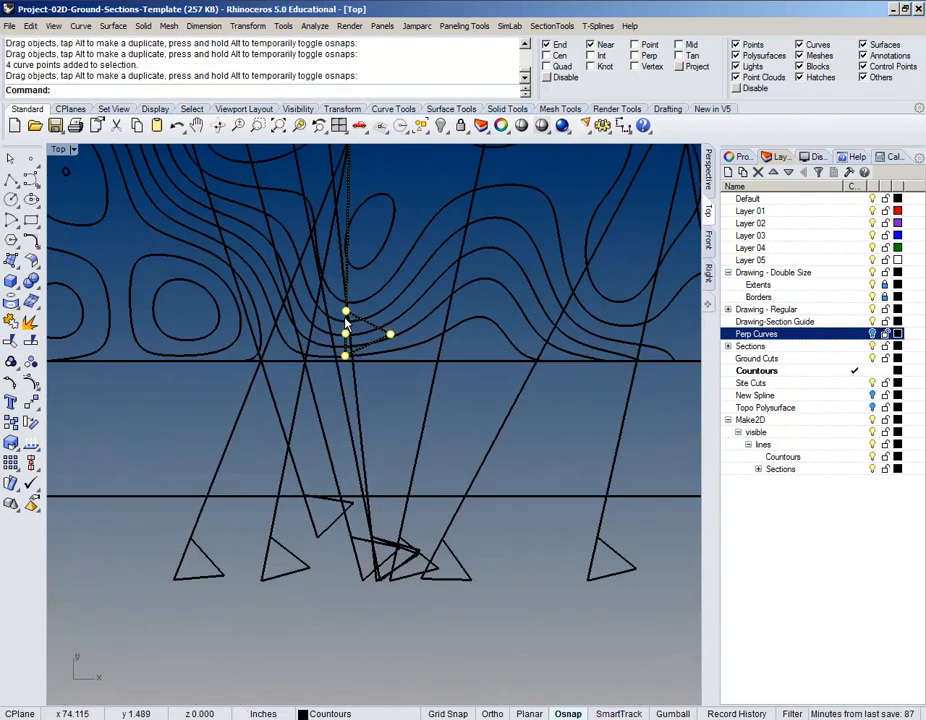
{"action": "mouse_move", "coordinate": [356, 313]}
{"action": "right_mouse_down"}
{"action": "mouse_move", "coordinate": [320, 550]}
{"action": "mouse_move", "coordinate": [328, 561]}
{"action": "right_mouse_up"}
{"action": "scroll", "coordinate": [312, 556], "scroll_direction": "up", "scroll_amount": 5}
{"action": "scroll", "coordinate": [355, 520], "scroll_direction": "down", "scroll_amount": 5}
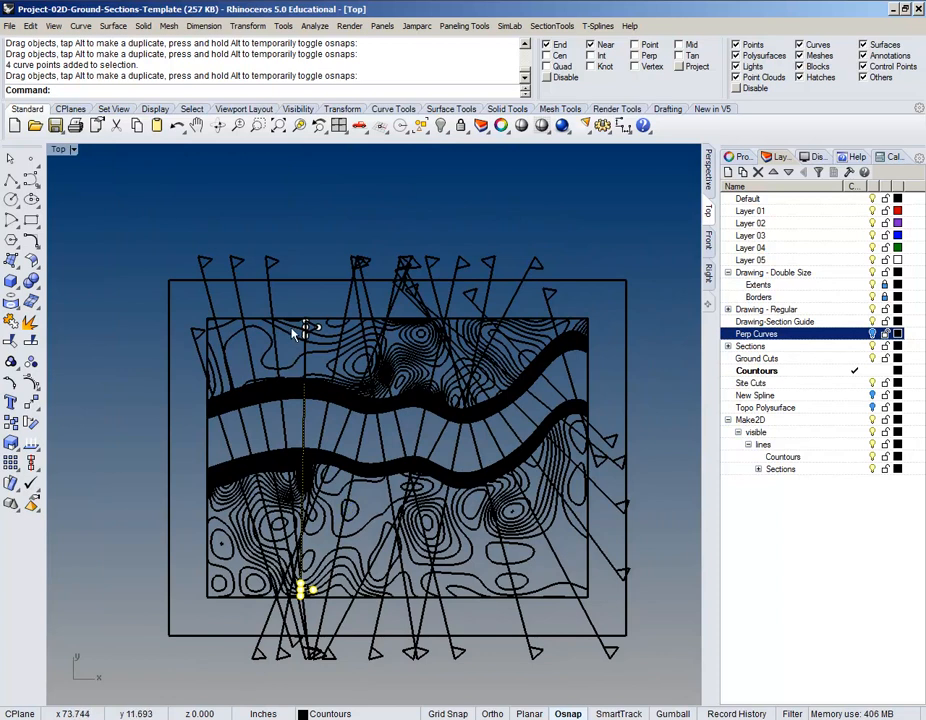
{"action": "scroll", "coordinate": [294, 304], "scroll_direction": "up", "scroll_amount": 10}
{"action": "left_click", "coordinate": [302, 305]}
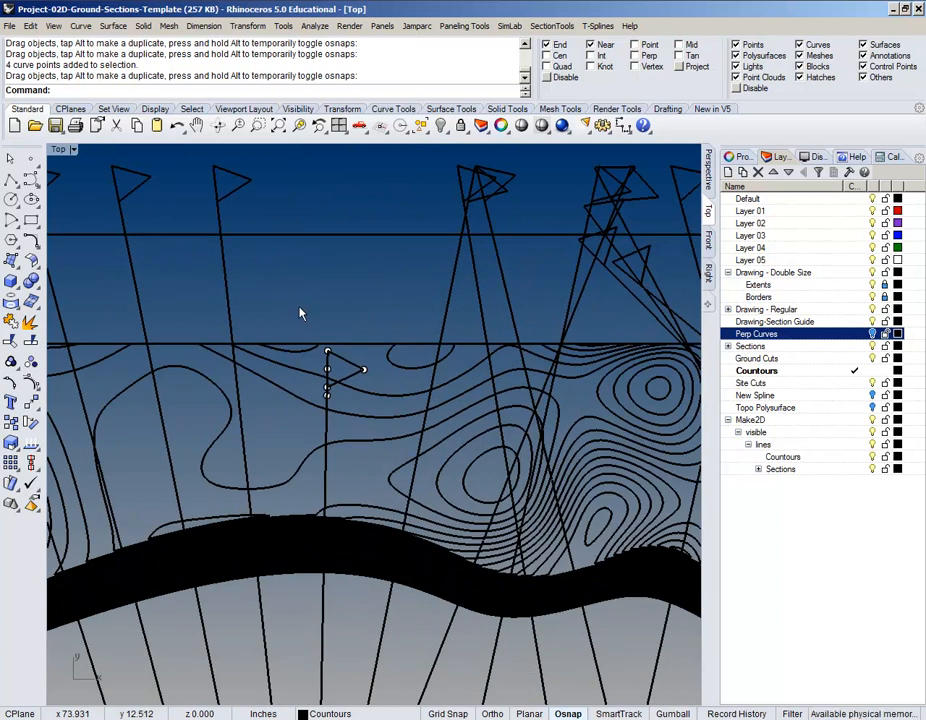
{"action": "scroll", "coordinate": [358, 322], "scroll_direction": "down", "scroll_amount": 8}
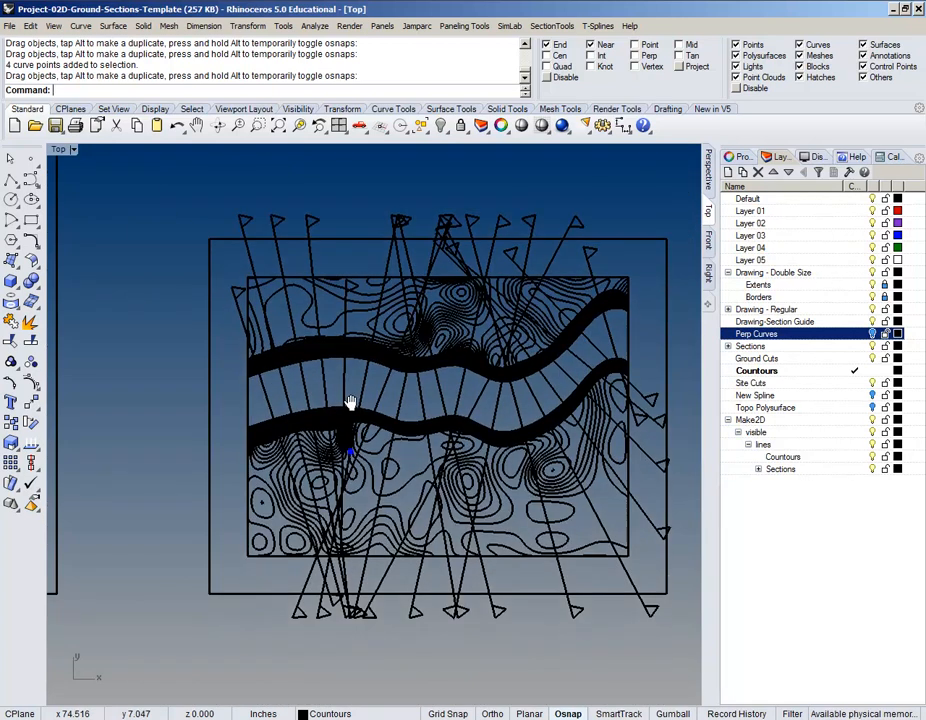
- Join the pieces of the short section line near the upper right corner of the site, including both flags, into one curve
{"action": "mouse_move", "coordinate": [343, 376]}
{"action": "right_mouse_down"}
{"action": "mouse_move", "coordinate": [322, 240]}
{"action": "mouse_move", "coordinate": [213, 260]}
{"action": "right_mouse_up"}
{"action": "mouse_move", "coordinate": [517, 312]}
{"action": "right_mouse_down"}
{"action": "mouse_move", "coordinate": [440, 314]}
{"action": "mouse_move", "coordinate": [465, 312]}
{"action": "mouse_move", "coordinate": [461, 357]}
{"action": "right_mouse_up"}
{"action": "scroll", "coordinate": [402, 305], "scroll_direction": "up", "scroll_amount": 6}
{"action": "left_click", "coordinate": [412, 249]}
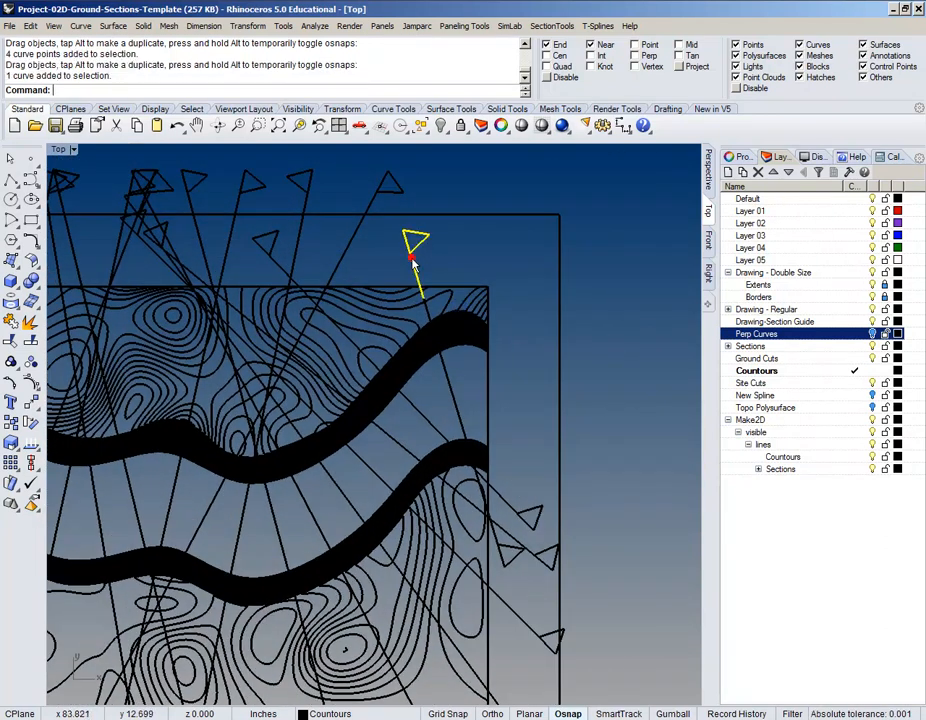
{"action": "left_click", "coordinate": [456, 388]}
{"action": "scroll", "coordinate": [480, 340], "scroll_direction": "up", "scroll_amount": 3}
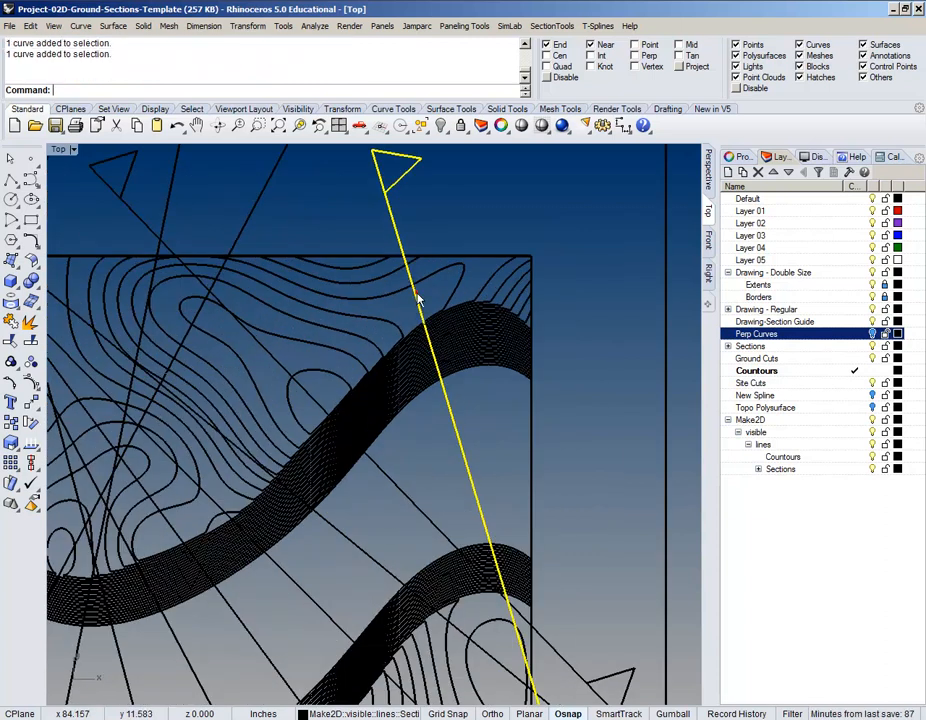
{"action": "scroll", "coordinate": [420, 303], "scroll_direction": "down", "scroll_amount": 3}
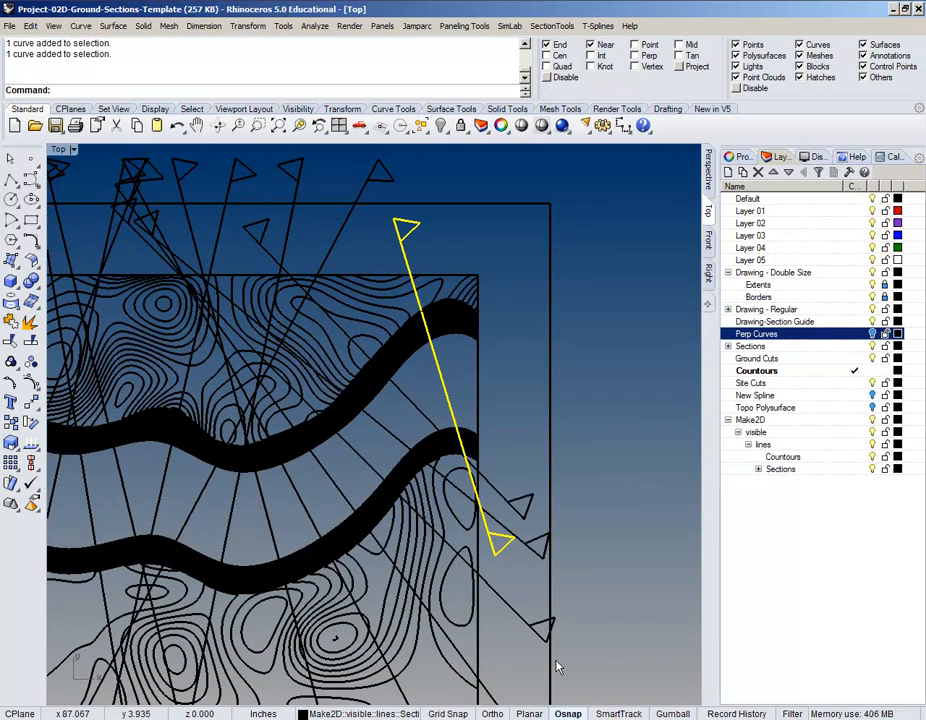
{"action": "key", "text": "ctrl+j"}
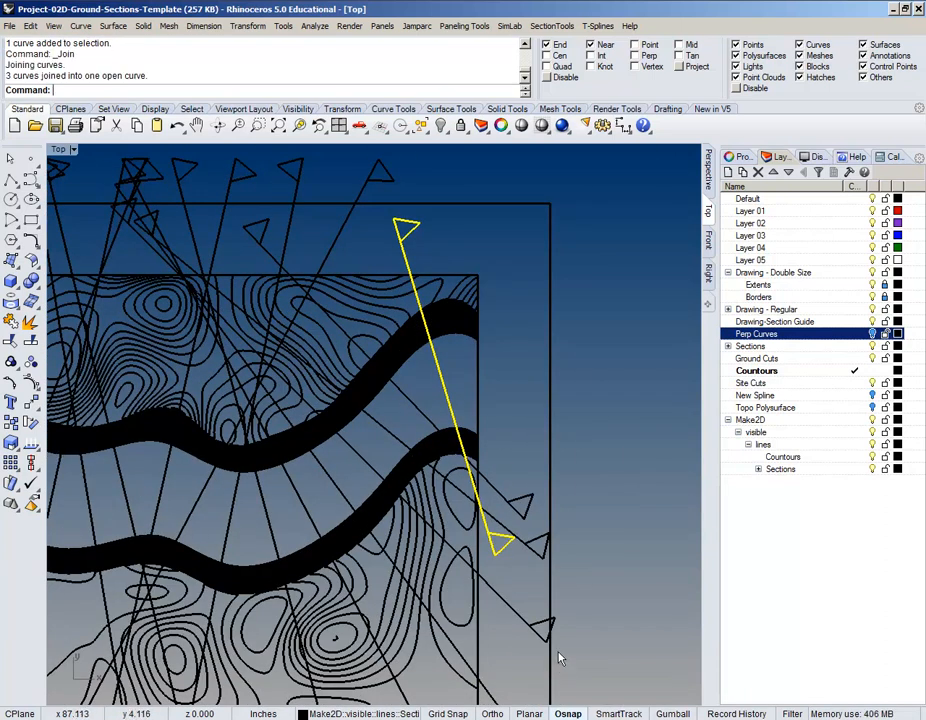
- Show the joined line's control points and select the four points of its upper flag
{"action": "left_click", "coordinate": [32, 386]}
{"action": "scroll", "coordinate": [447, 276], "scroll_direction": "up", "scroll_amount": 6}
{"action": "right_click_drag", "start_coordinate": [447, 276], "coordinate": [473, 454]}
{"action": "left_click_drag", "start_coordinate": [337, 335], "coordinate": [440, 411]}
{"action": "scroll", "coordinate": [393, 400], "scroll_direction": "up", "scroll_amount": 4}
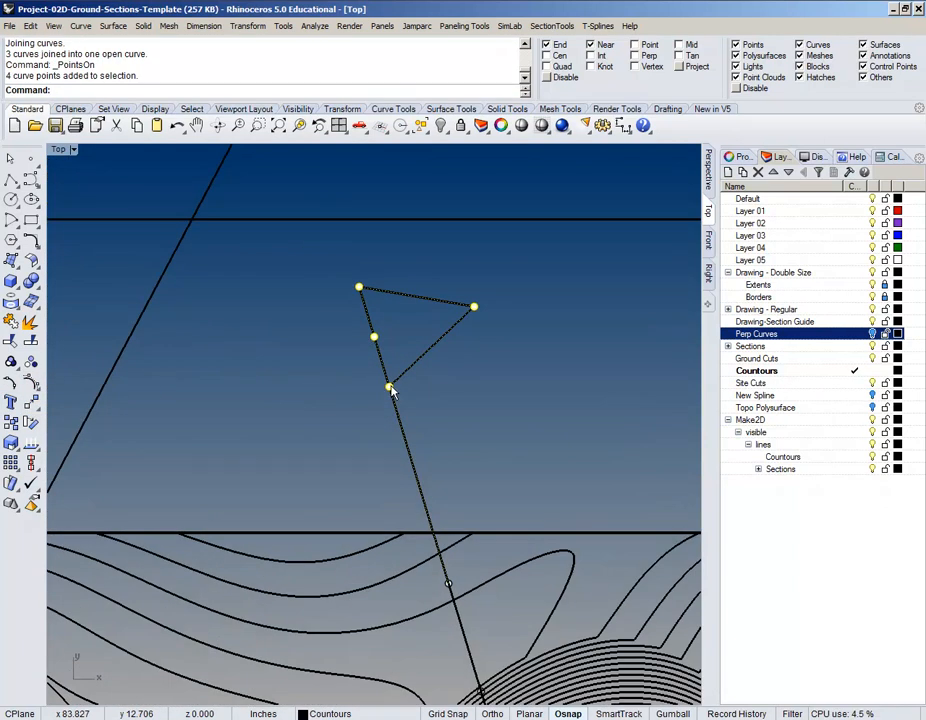
- Disable the End object snap and move the upper flag down along its line to just inside the contour area's upper edge
{"action": "scroll", "coordinate": [392, 398], "scroll_direction": "down", "scroll_amount": 2}
{"action": "left_click", "coordinate": [591, 45]}
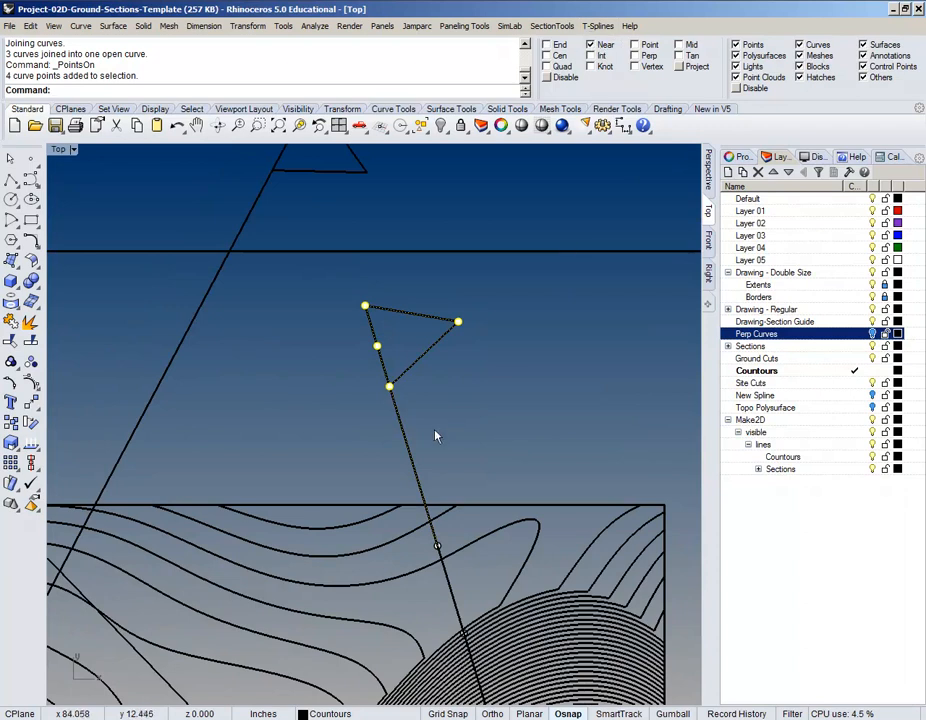
{"action": "left_click_drag", "start_coordinate": [390, 388], "coordinate": [455, 593]}
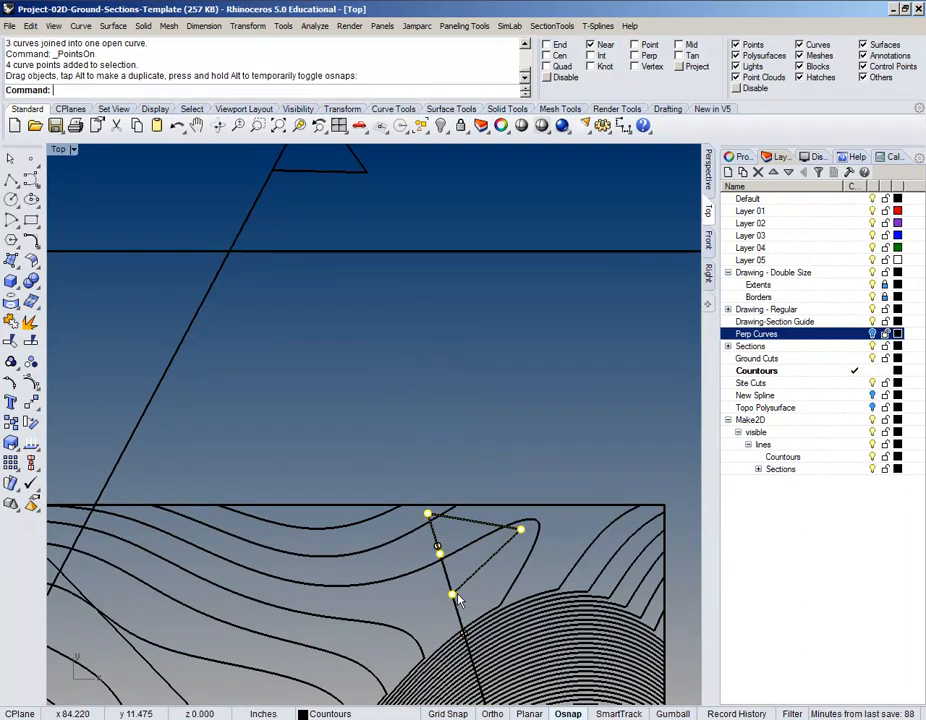
- Delete the leftover control point of the section line that lies inside the moved upper flag
{"action": "right_click_drag", "start_coordinate": [466, 583], "coordinate": [385, 460]}
{"action": "scroll", "coordinate": [380, 455], "scroll_direction": "up", "scroll_amount": 5}
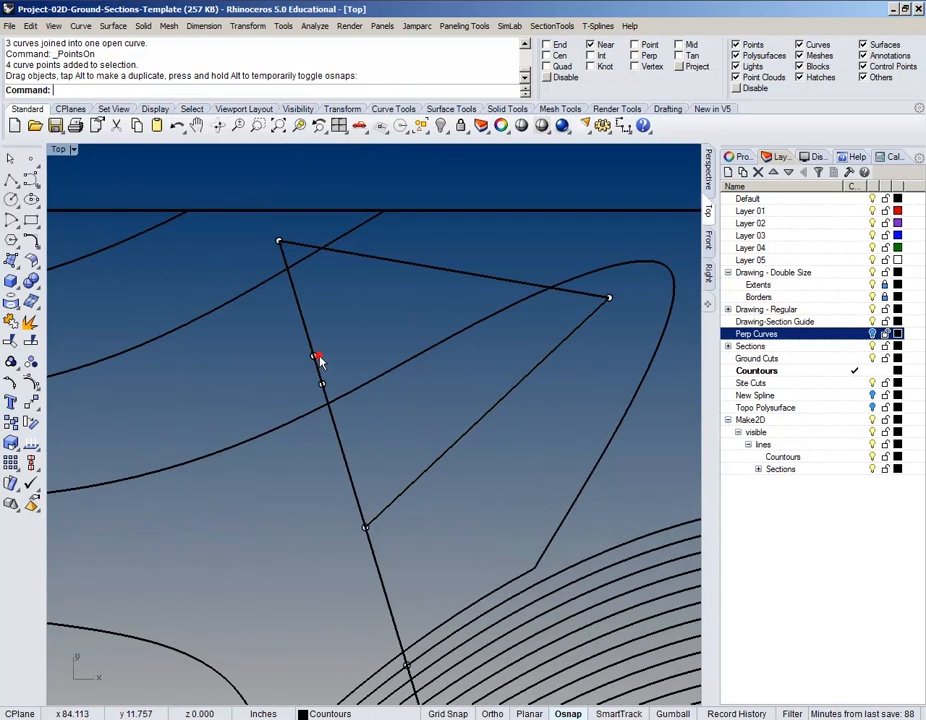
{"action": "left_click", "coordinate": [313, 357]}
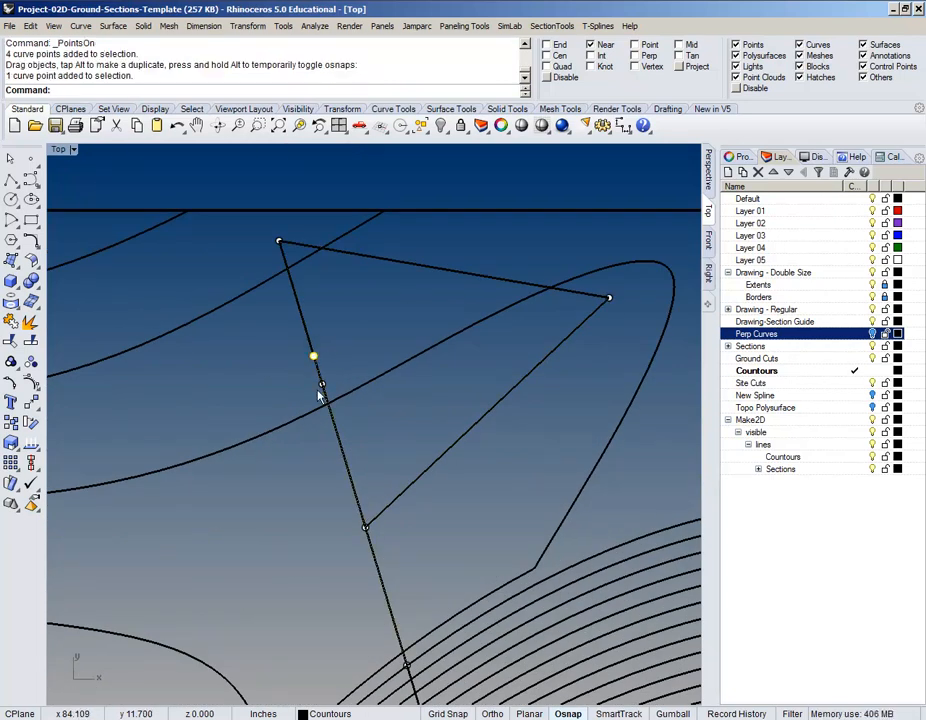
{"action": "key", "text": "Delete"}
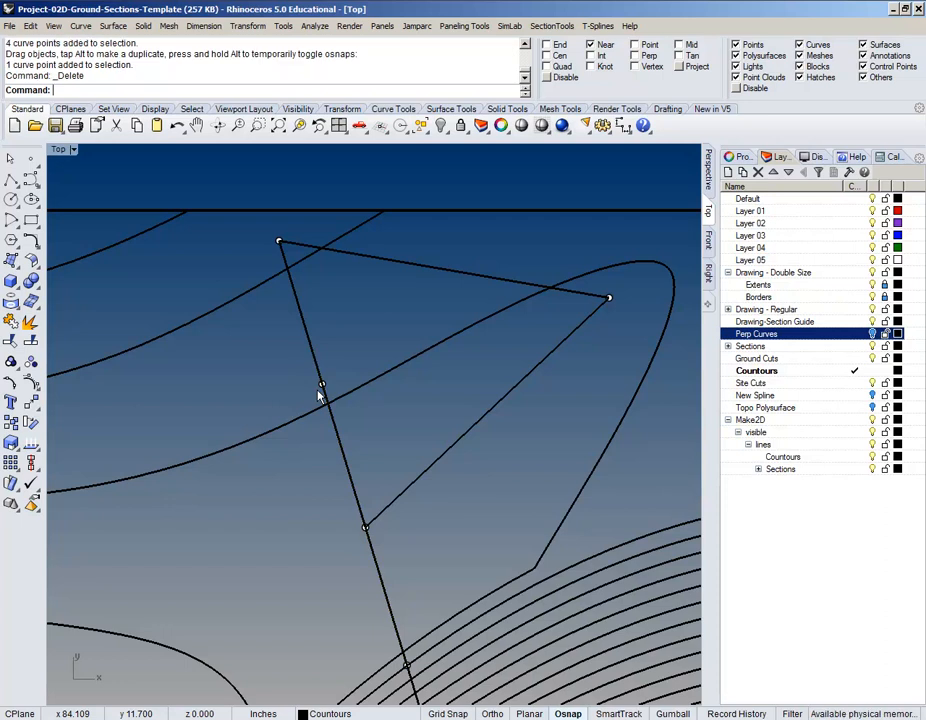
- Select all four control points of the same line's lower flag
{"action": "scroll", "coordinate": [318, 394], "scroll_direction": "down", "scroll_amount": 8}
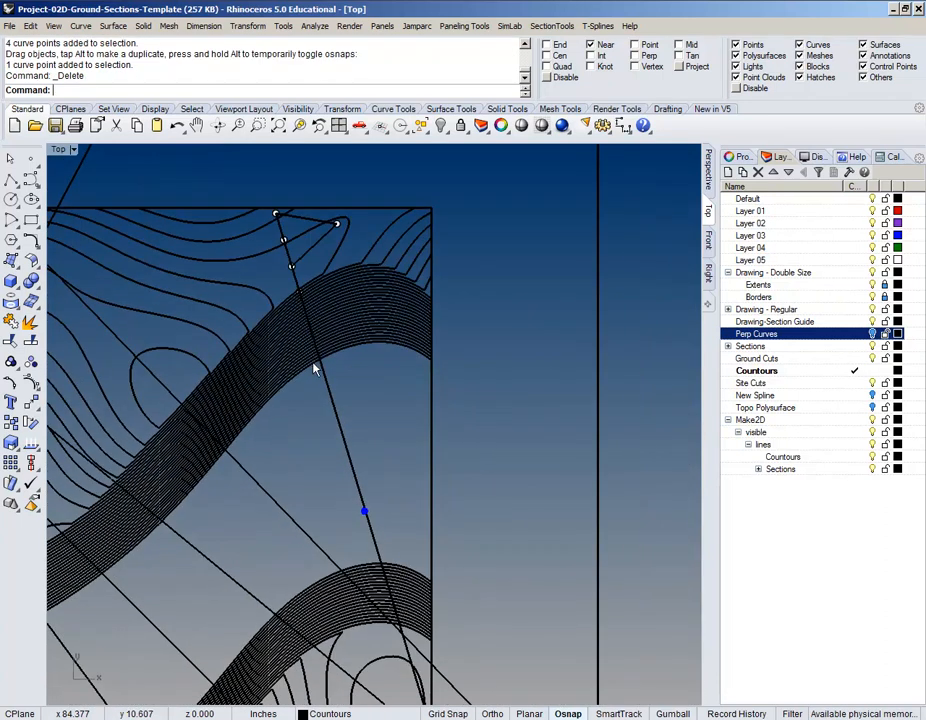
{"action": "scroll", "coordinate": [322, 392], "scroll_direction": "up", "scroll_amount": 8}
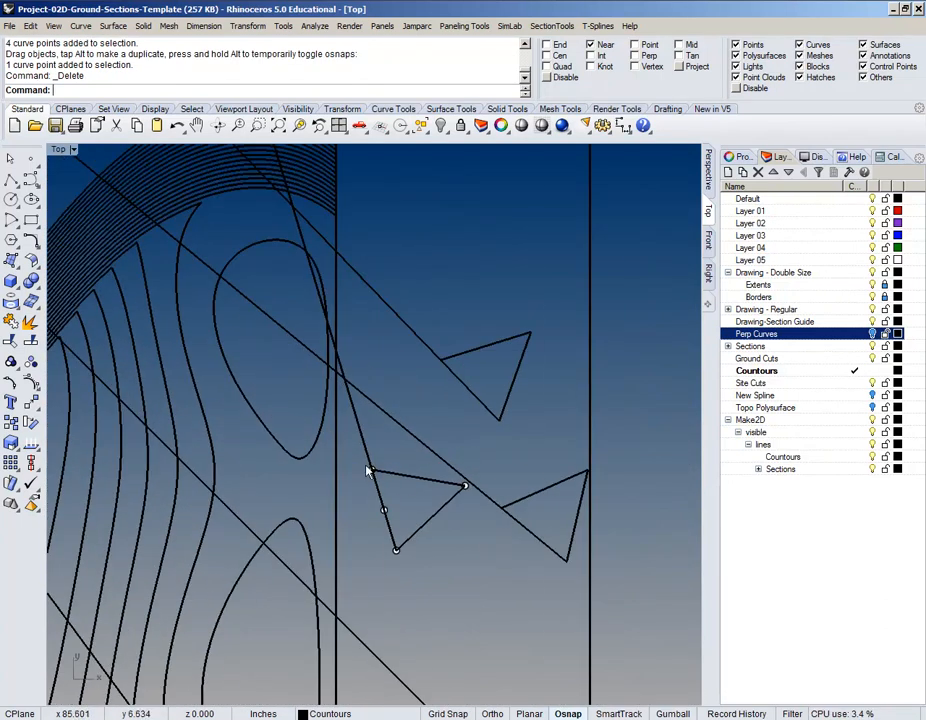
{"action": "left_click_drag", "start_coordinate": [358, 464], "coordinate": [406, 560]}
{"action": "left_click_drag", "start_coordinate": [384, 510], "coordinate": [316, 300]}
{"action": "key", "text": "Escape"}
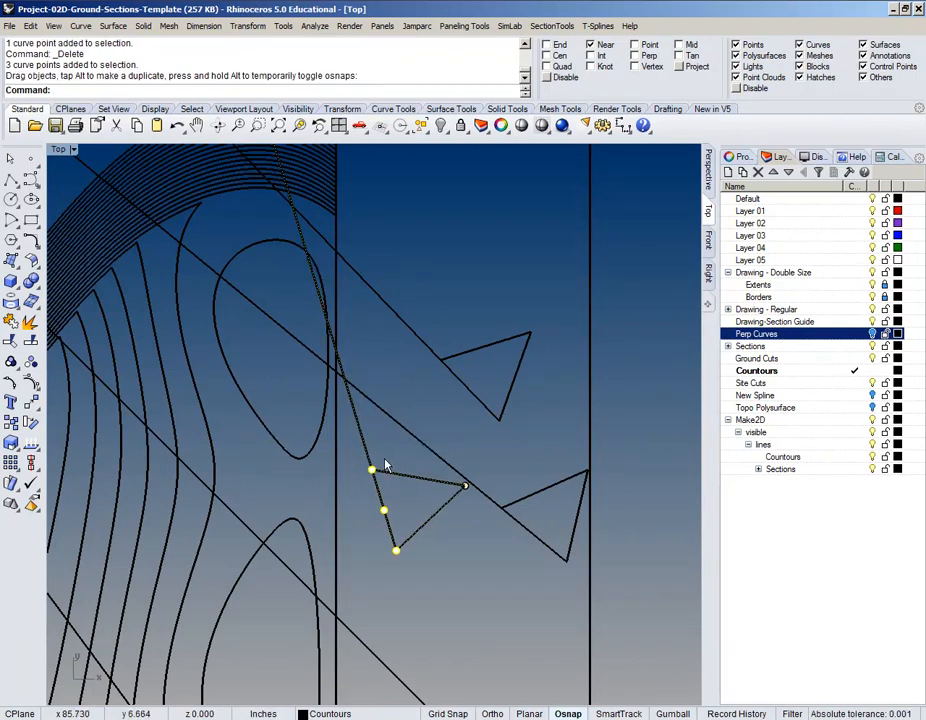
{"action": "left_click", "coordinate": [465, 486], "text": "shift"}
{"action": "right_click_drag", "start_coordinate": [424, 498], "coordinate": [454, 561]}
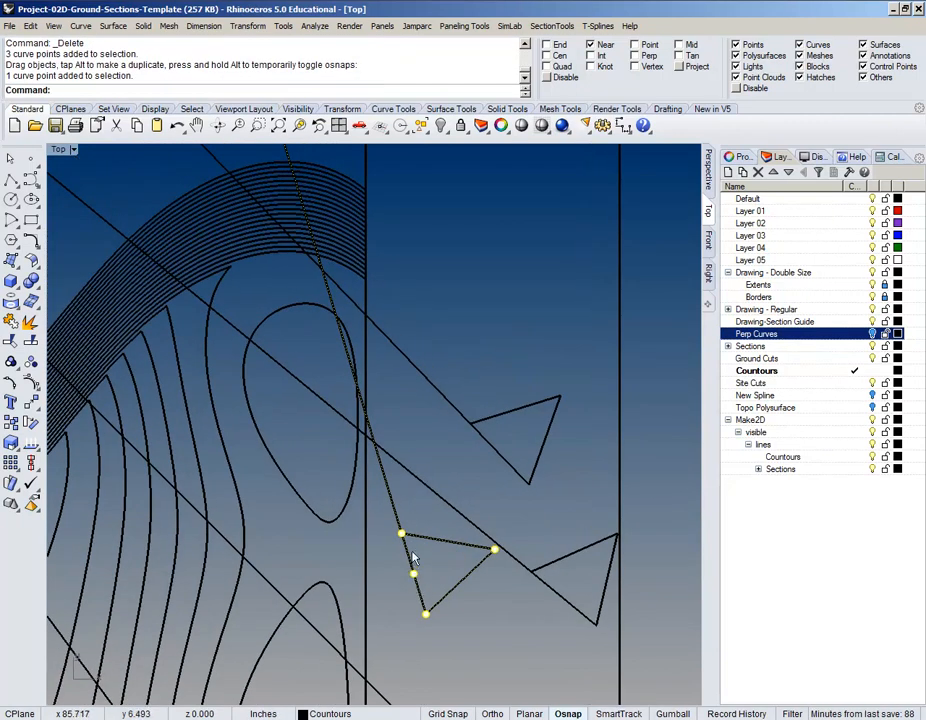
- Move the lower flag up along its section line into the gap between the two thick contour bands
{"action": "left_click_drag", "start_coordinate": [414, 580], "coordinate": [324, 279]}
{"action": "right_click_drag", "start_coordinate": [324, 279], "coordinate": [460, 585]}
{"action": "scroll", "coordinate": [470, 590], "scroll_direction": "down", "scroll_amount": 6}
{"action": "scroll", "coordinate": [477, 592], "scroll_direction": "up", "scroll_amount": 4}
{"action": "scroll", "coordinate": [477, 592], "scroll_direction": "up", "scroll_amount": 3}
{"action": "left_click_drag", "start_coordinate": [465, 610], "coordinate": [380, 358]}
{"action": "scroll", "coordinate": [393, 420], "scroll_direction": "down", "scroll_amount": 7}
{"action": "scroll", "coordinate": [393, 420], "scroll_direction": "up", "scroll_amount": 3}
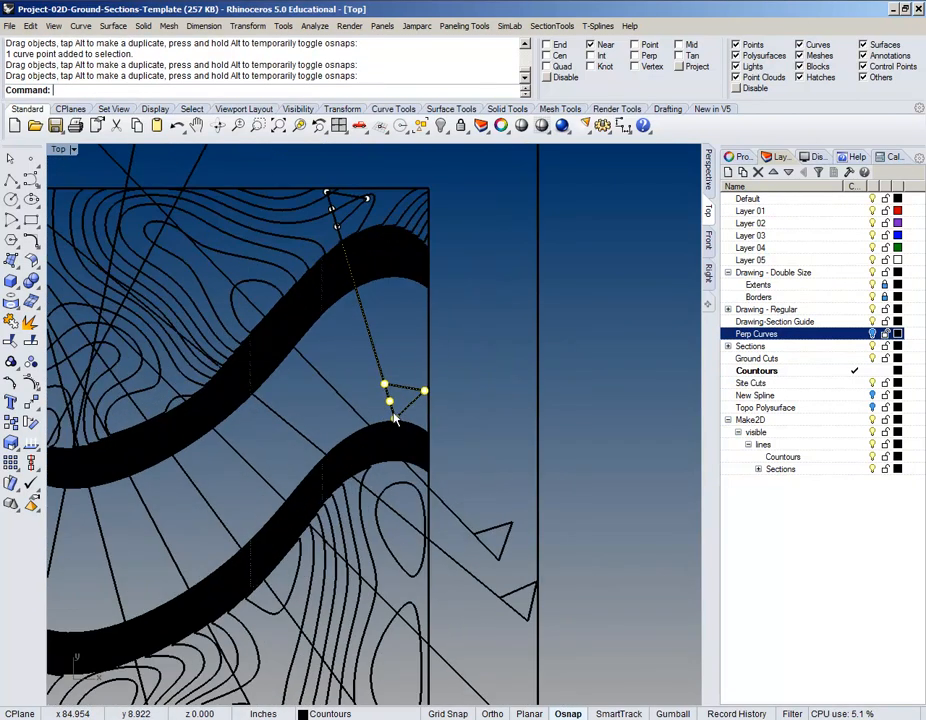
{"action": "right_click_drag", "start_coordinate": [362, 452], "coordinate": [498, 459]}
{"action": "scroll", "coordinate": [501, 460], "scroll_direction": "down", "scroll_amount": 7}
{"action": "right_click_drag", "start_coordinate": [480, 542], "coordinate": [554, 424]}
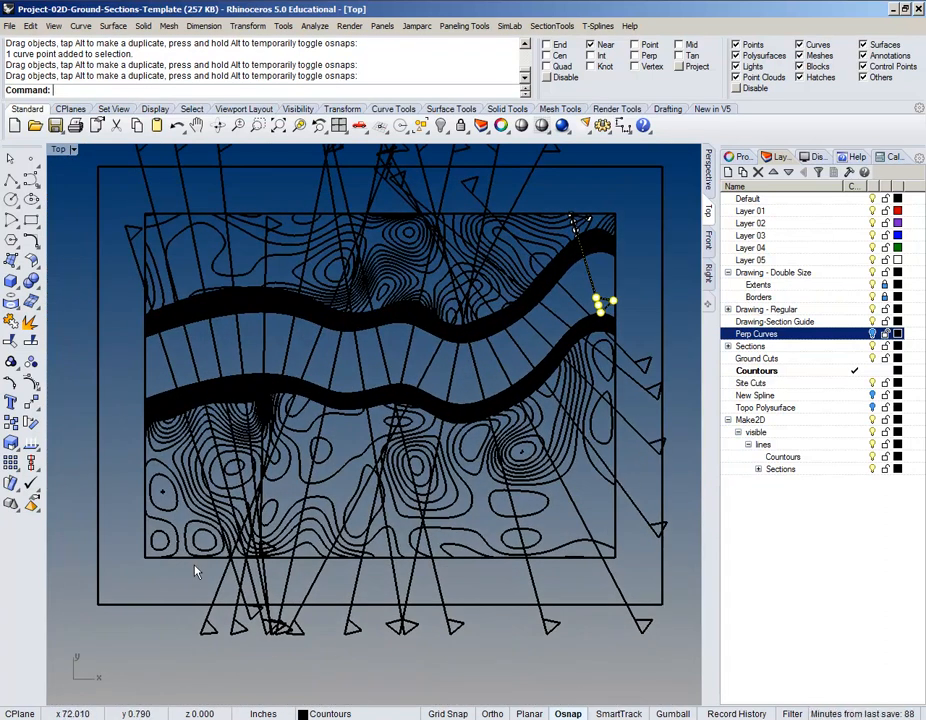
{"action": "right_click_drag", "start_coordinate": [184, 213], "coordinate": [132, 250]}
- Switch to Illustrator and examine the single-plan artboard of Exercise-02-Ground-Template.ai
{"action": "key", "text": "alt+Tab"}
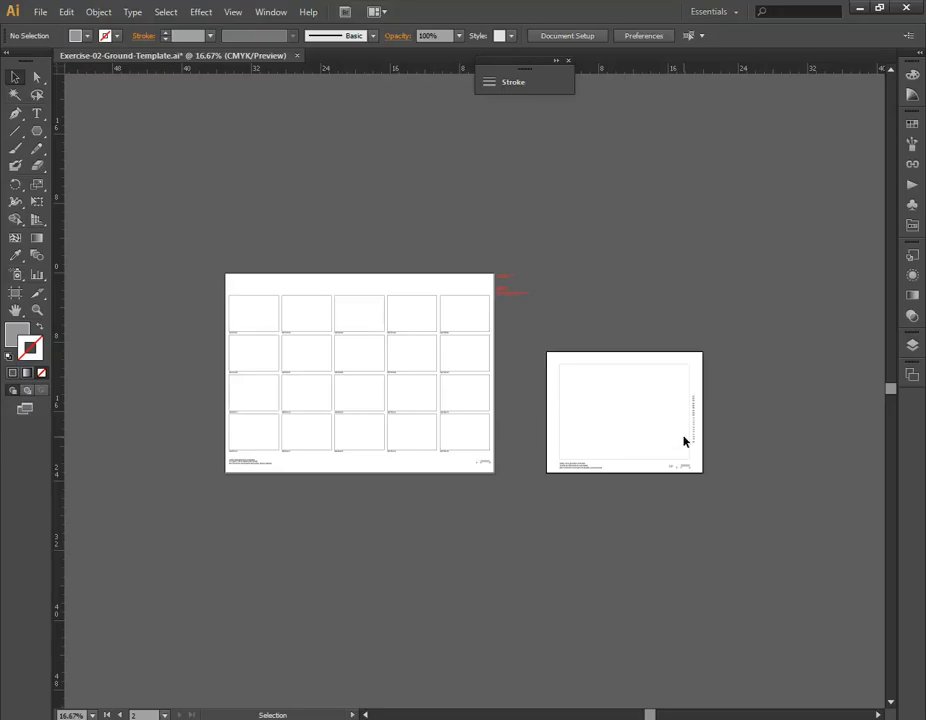
{"action": "key", "text": "ctrl+0"}
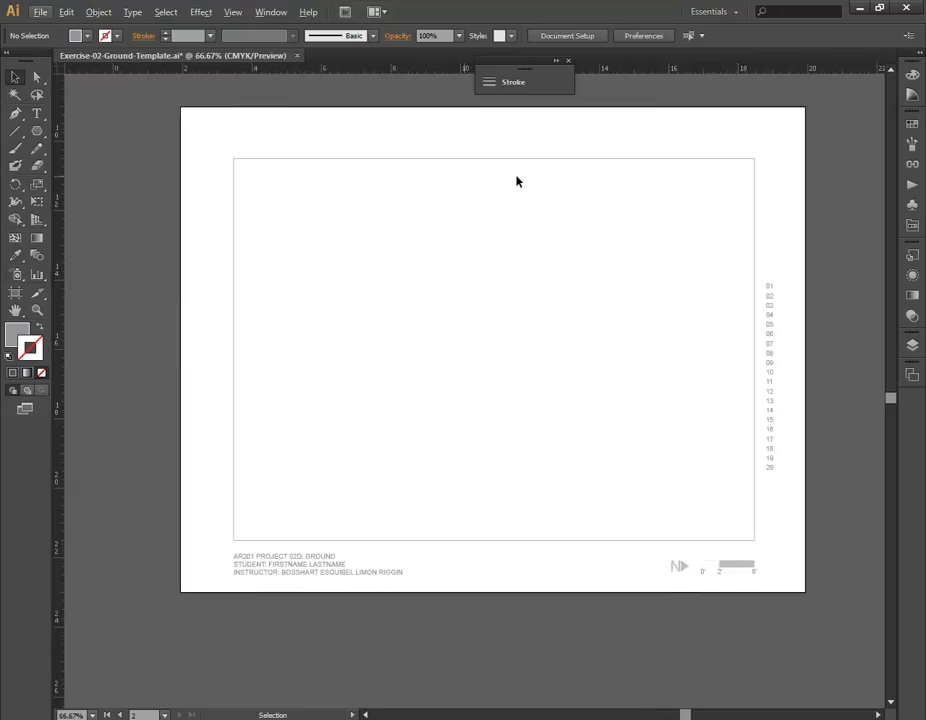
{"action": "scroll", "coordinate": [476, 466], "scroll_direction": "down", "scroll_amount": 2, "text": "alt"}
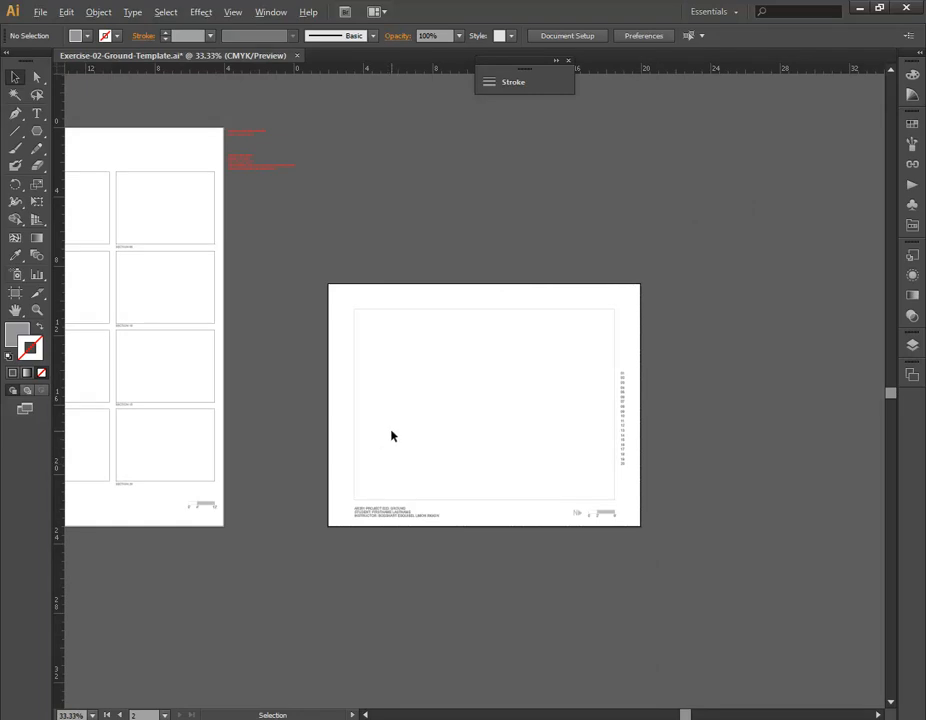
- Switch back to Rhino and select the whole contour plan with its section lines and sheet border
{"action": "key", "text": "alt+Tab"}
{"action": "left_click", "coordinate": [597, 296]}
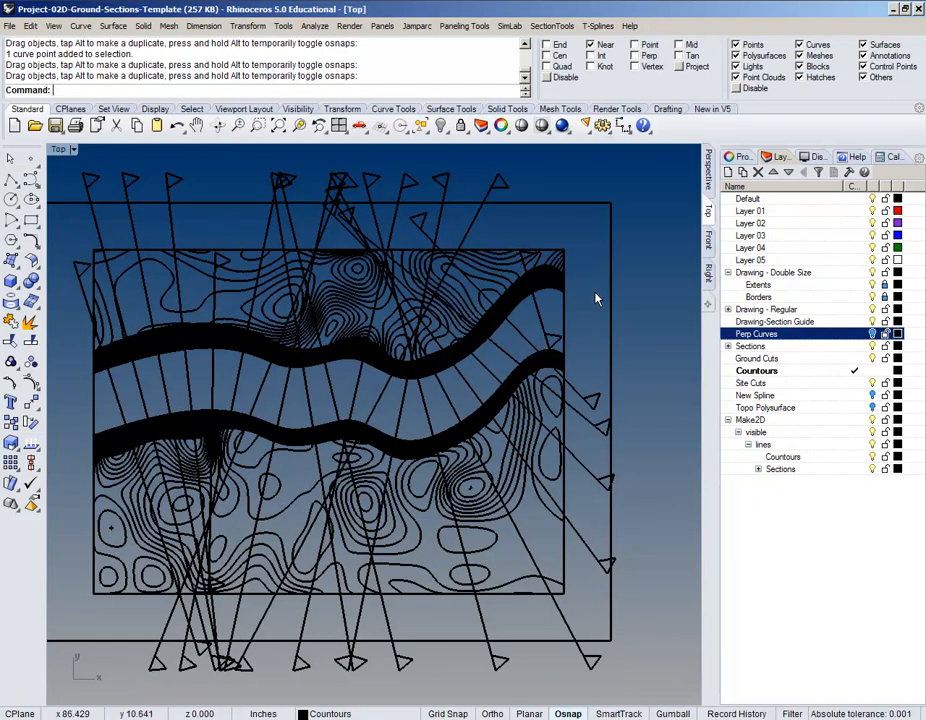
{"action": "right_click_drag", "start_coordinate": [554, 331], "coordinate": [614, 325]}
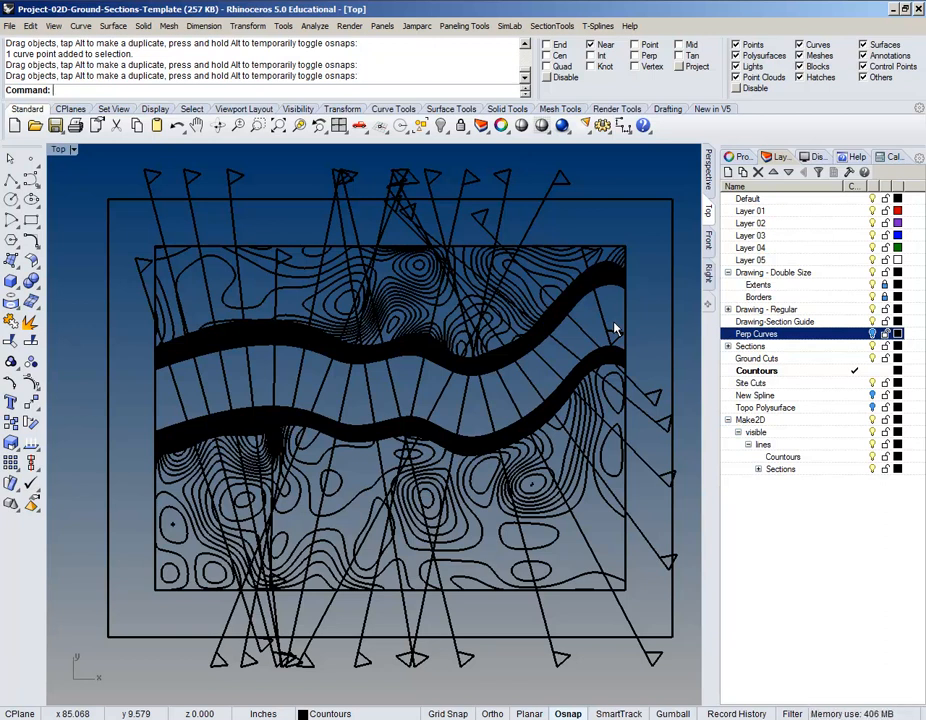
{"action": "scroll", "coordinate": [606, 378], "scroll_direction": "down", "scroll_amount": 3}
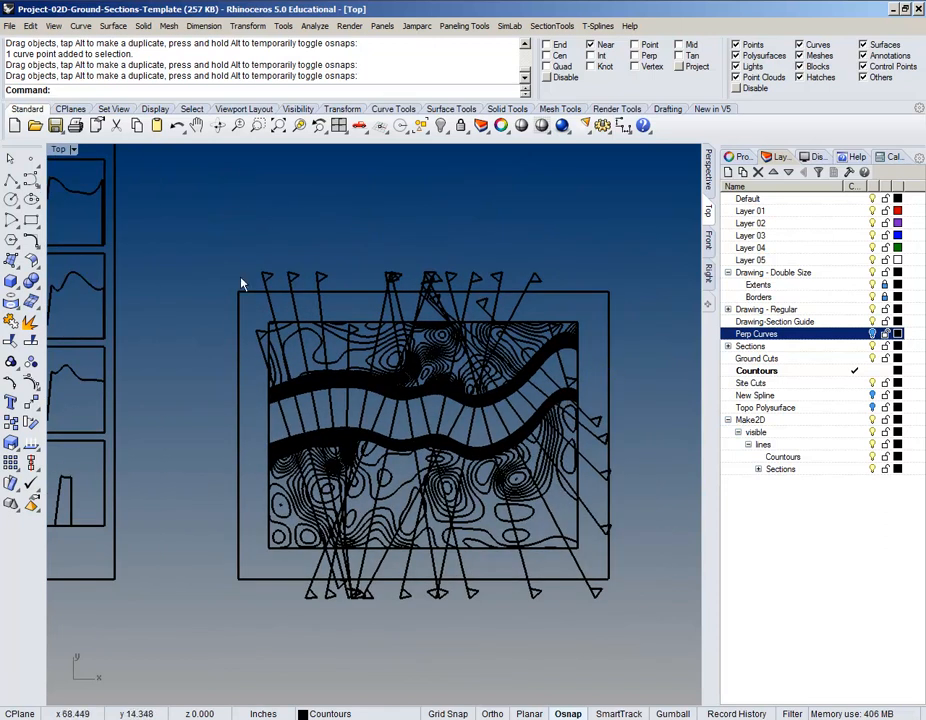
{"action": "mouse_move", "coordinate": [193, 242]}
{"action": "left_mouse_down"}
{"action": "mouse_move", "coordinate": [642, 606]}
{"action": "mouse_move", "coordinate": [638, 621]}
{"action": "left_mouse_up"}
{"action": "scroll", "coordinate": [638, 621], "scroll_direction": "down", "scroll_amount": 8}
{"action": "left_click", "coordinate": [570, 472]}
{"action": "right_click_drag", "start_coordinate": [570, 472], "coordinate": [517, 413]}
- Glance at the Illustrator template, return to Rhino and select the smaller section sheet together with the contour plan
{"action": "key", "text": "alt+Tab"}
{"action": "right_click", "coordinate": [298, 536]}
{"action": "left_click", "coordinate": [347, 467]}
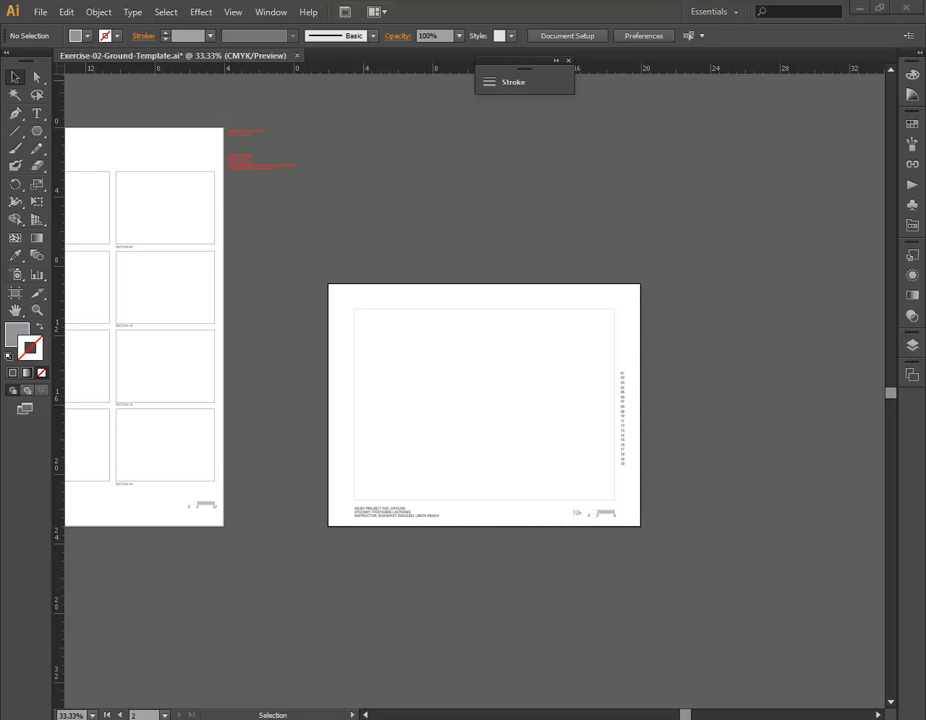
{"action": "mouse_move", "coordinate": [132, 10]}
{"action": "left_click", "coordinate": [137, 38]}
{"action": "right_click_drag", "start_coordinate": [441, 378], "coordinate": [496, 370]}
{"action": "left_click_drag", "start_coordinate": [220, 380], "coordinate": [688, 586]}
{"action": "right_click_drag", "start_coordinate": [483, 586], "coordinate": [449, 603]}
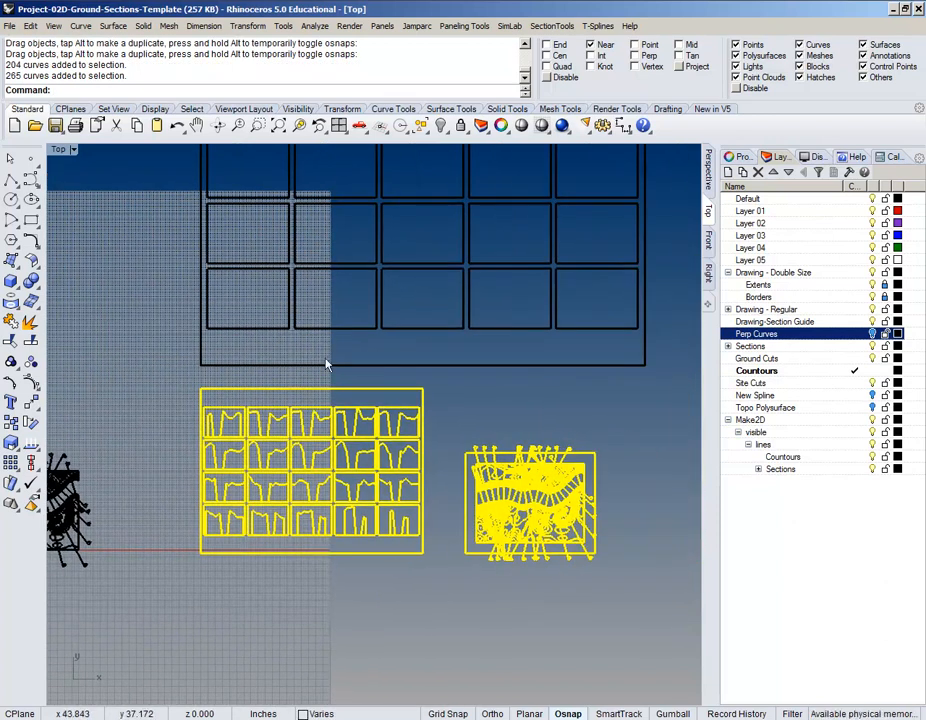
- Export the selected drawings as the Adobe Illustrator file Both Drawings 02, preserving model scale at 1 inch = 1 inch in CMYK
{"action": "left_click", "coordinate": [9, 25]}
{"action": "left_click", "coordinate": [9, 25]}
{"action": "left_click", "coordinate": [9, 25]}
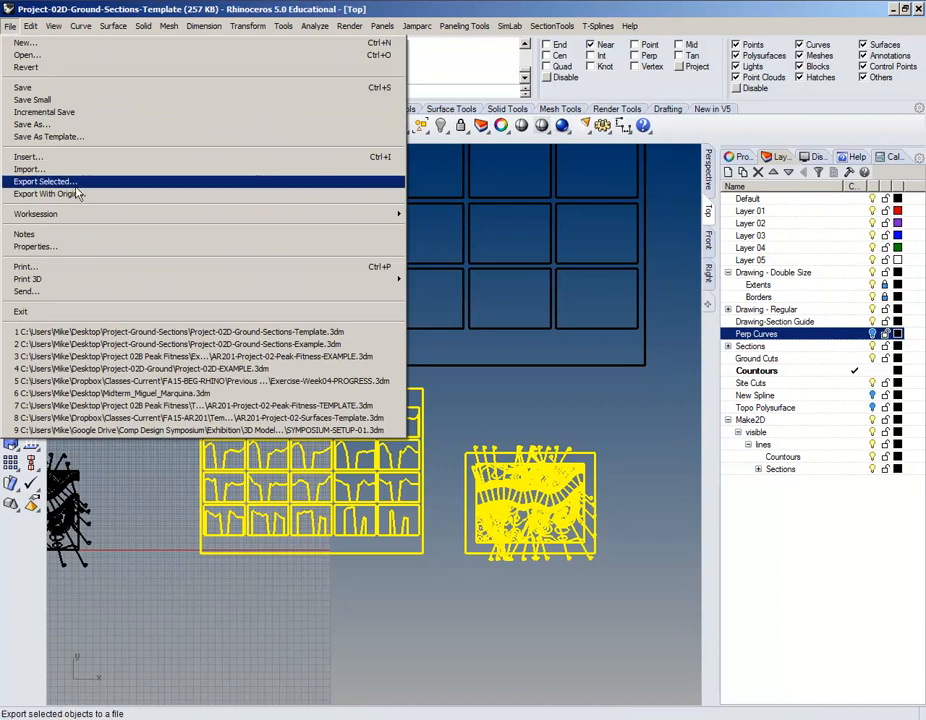
{"action": "left_click", "coordinate": [107, 181]}
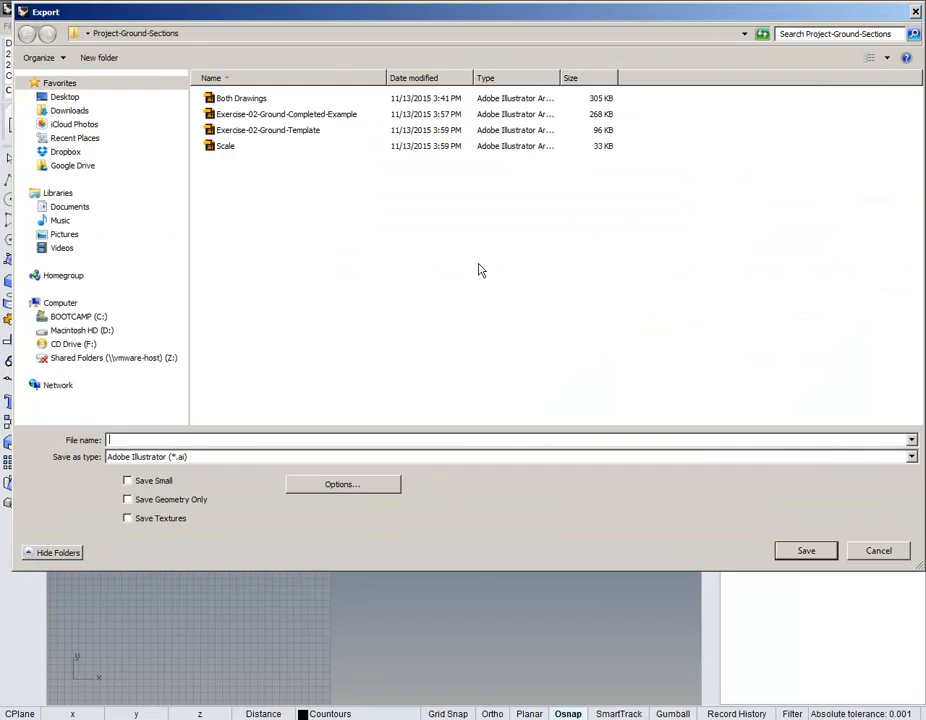
{"action": "left_click", "coordinate": [139, 439]}
{"action": "type", "text": "Both Dr"}
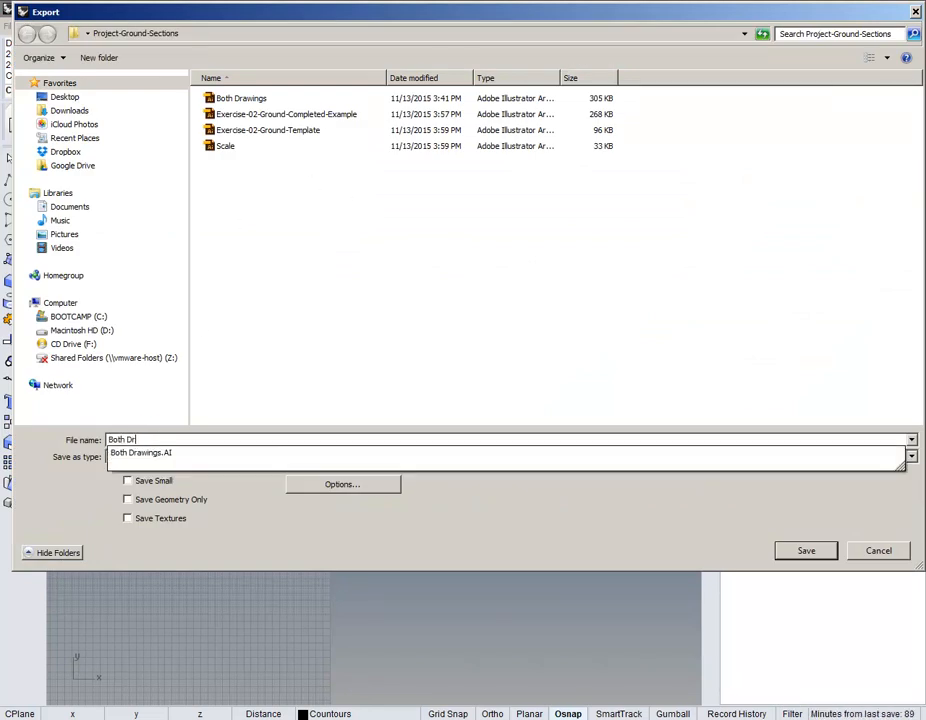
{"action": "type", "text": "awings 02"}
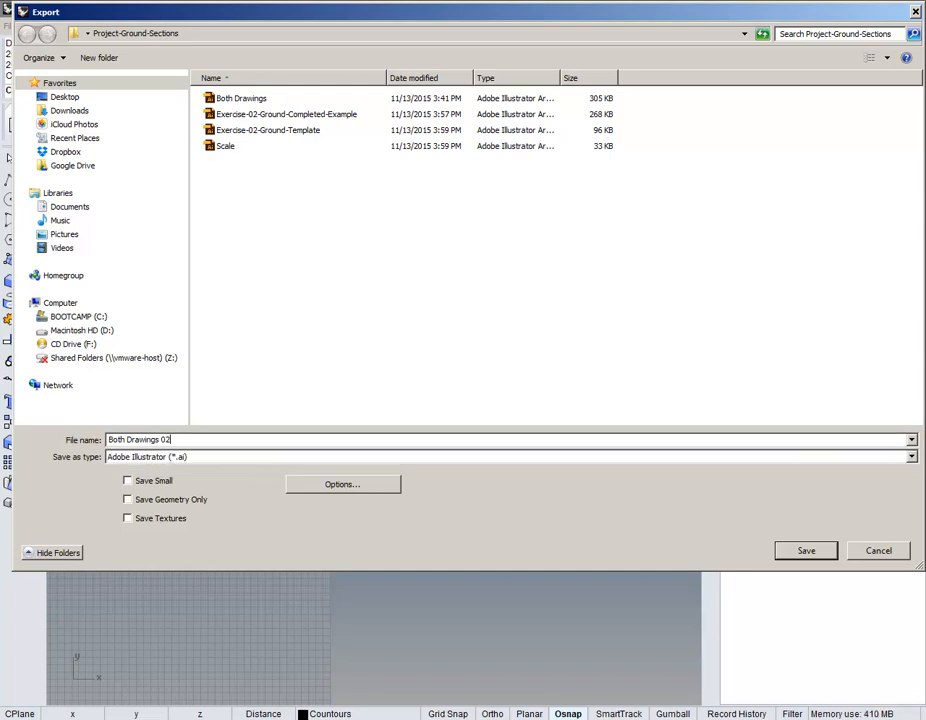
{"action": "left_click", "coordinate": [810, 550]}
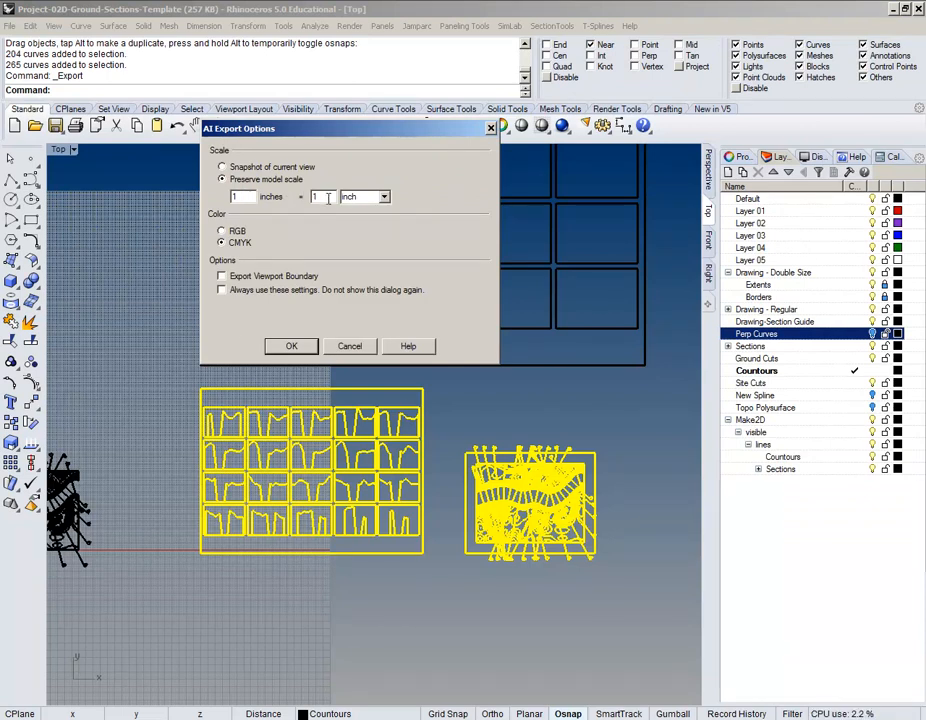
{"action": "left_click", "coordinate": [290, 347]}
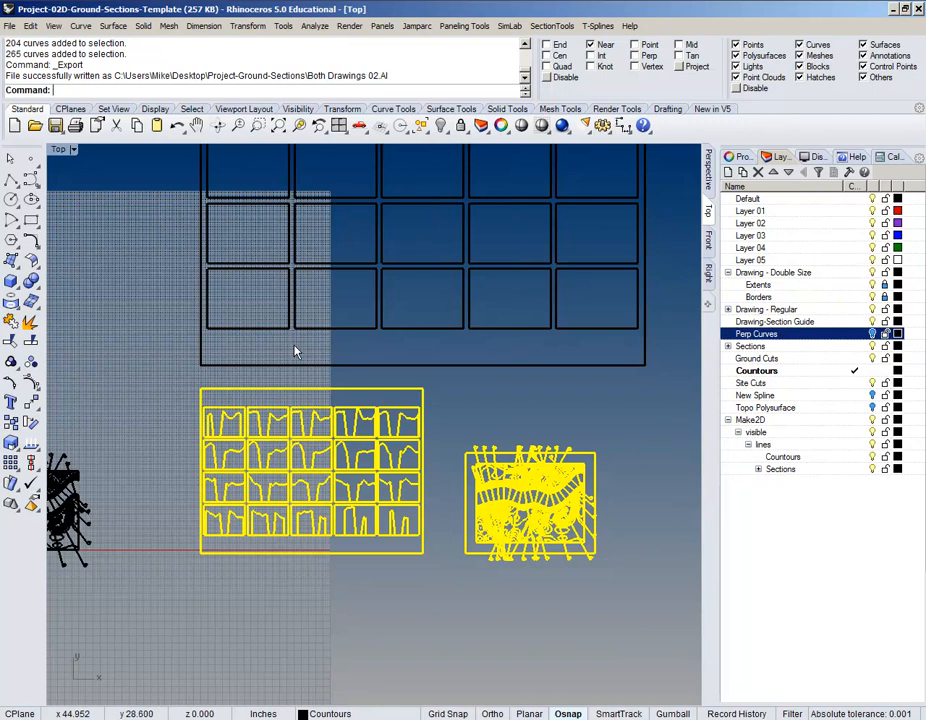
{"action": "left_click_drag", "start_coordinate": [390, 76], "coordinate": [7, 67]}
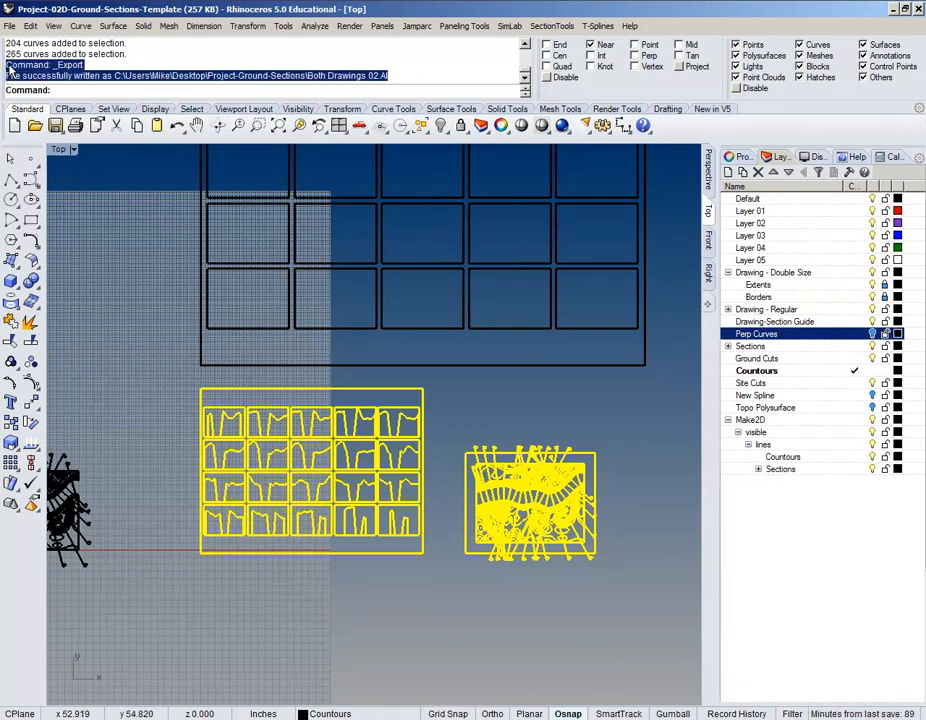
{"action": "left_click", "coordinate": [116, 178]}
- Switch to Illustrator and open Both Drawings 02 from the Project-Ground-Sections folder
{"action": "key", "text": "alt+Tab"}
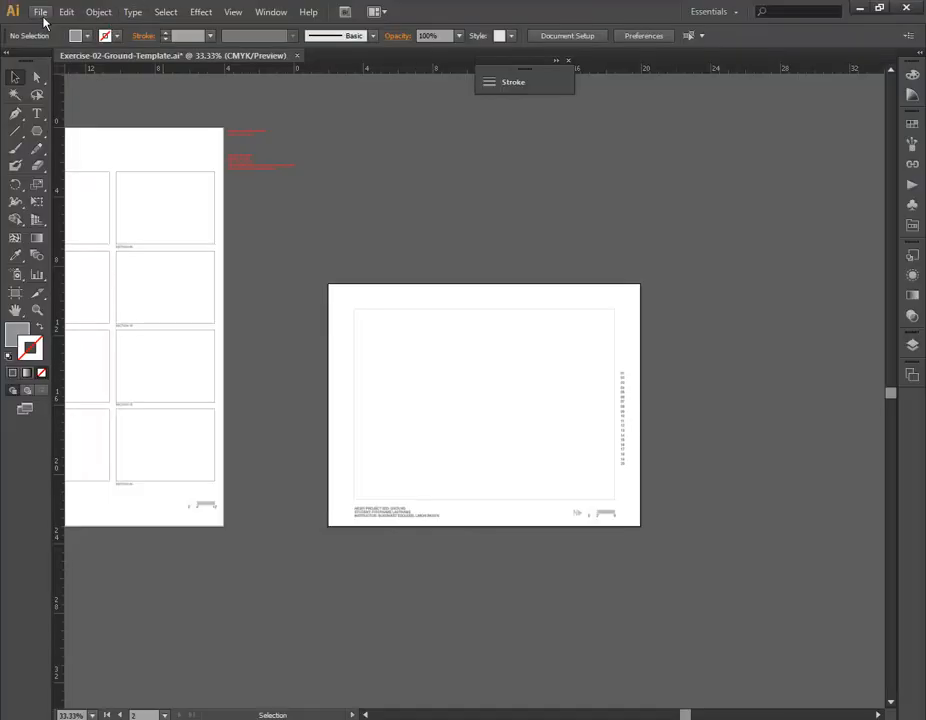
{"action": "left_click", "coordinate": [41, 13]}
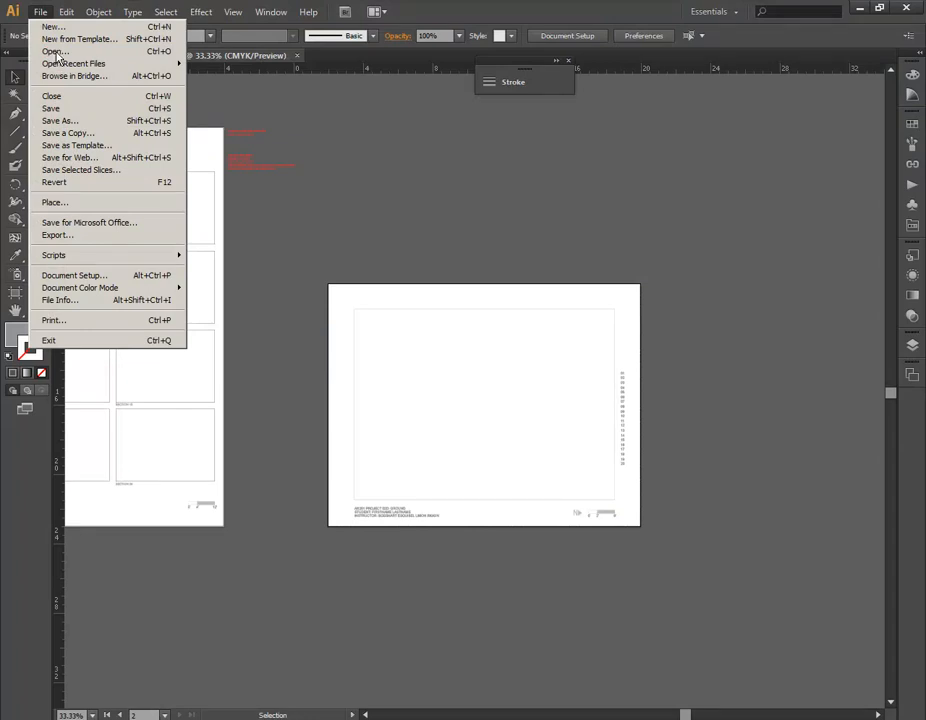
{"action": "left_click", "coordinate": [57, 52]}
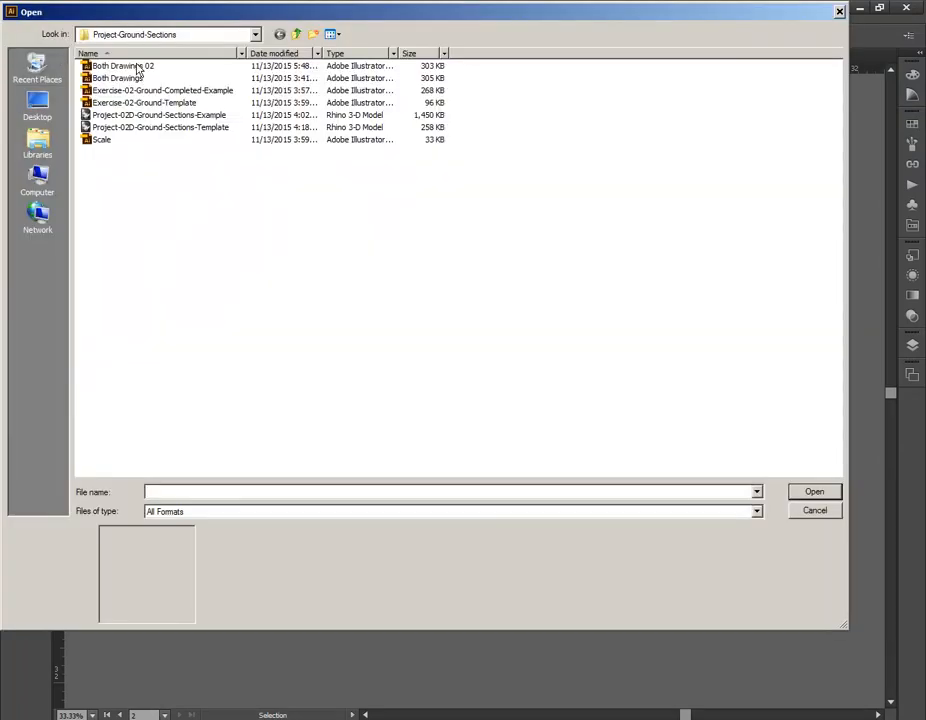
{"action": "double_click", "coordinate": [134, 66]}
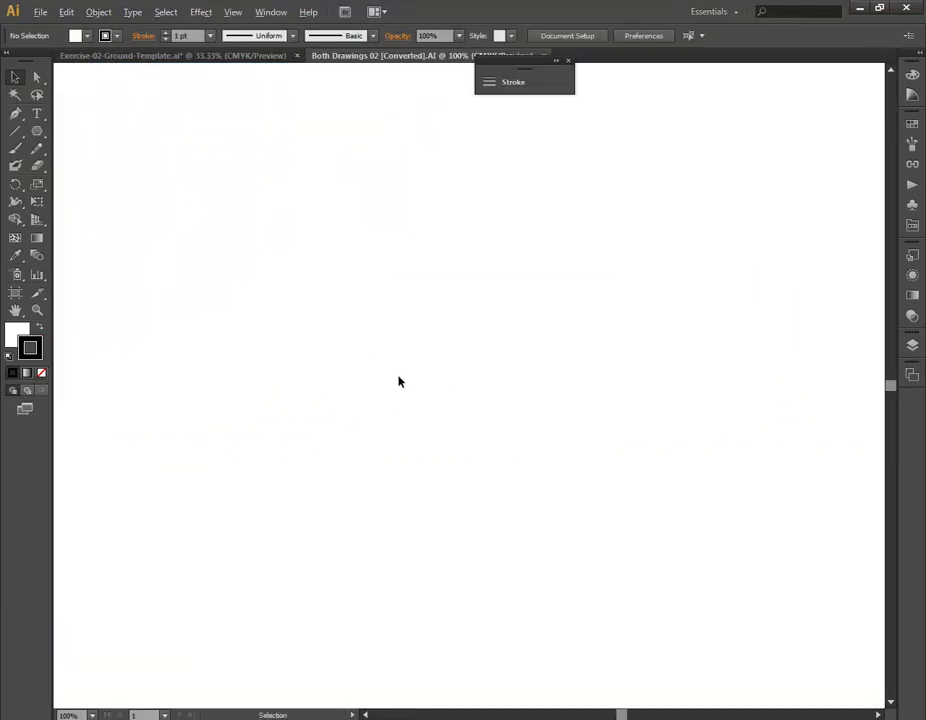
- Enlarge the artboard up and to the right so it encloses both the section sheet and the contour plan
{"action": "scroll", "coordinate": [397, 383], "scroll_direction": "down", "scroll_amount": 6, "text": "alt"}
{"action": "mouse_move", "coordinate": [650, 386]}
{"action": "left_mouse_down"}
{"action": "mouse_move", "coordinate": [341, 380]}
{"action": "mouse_move", "coordinate": [242, 399]}
{"action": "left_mouse_up"}
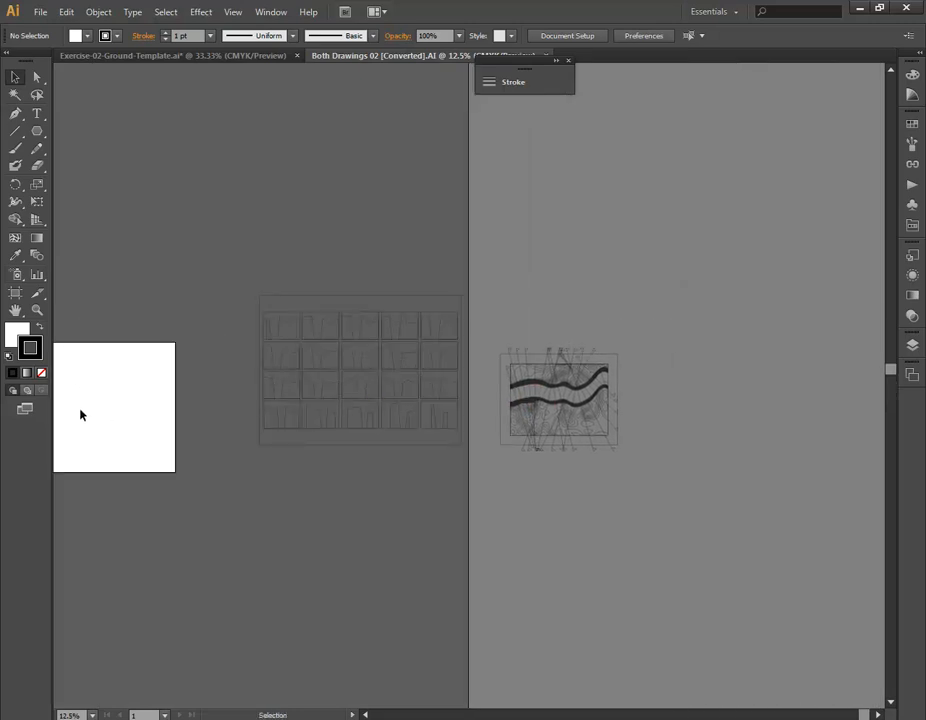
{"action": "key", "text": "shift+o"}
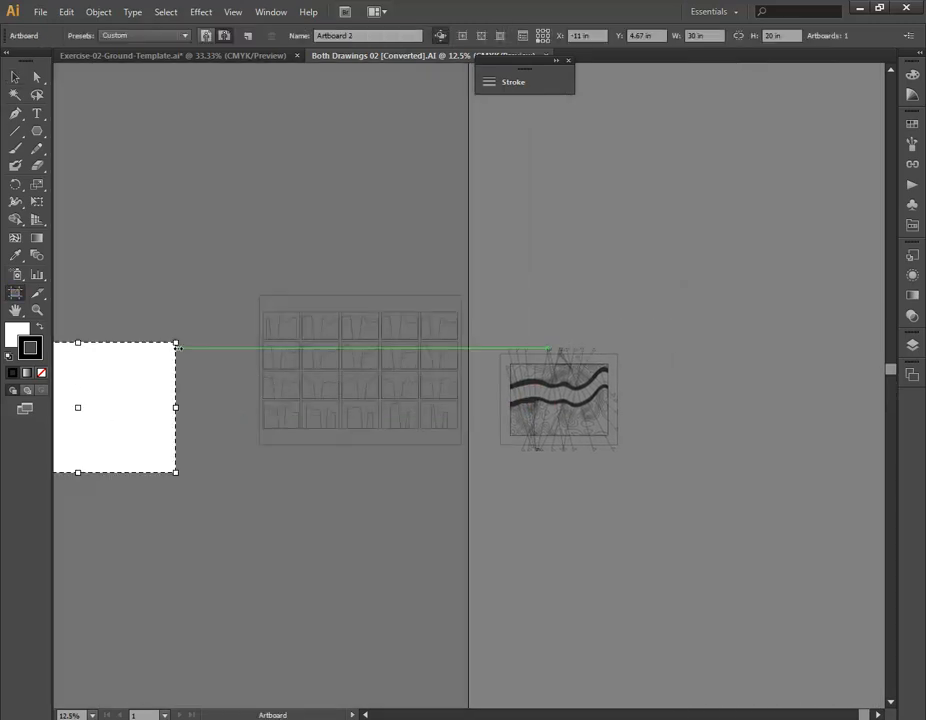
{"action": "left_click_drag", "start_coordinate": [176, 343], "coordinate": [652, 270]}
{"action": "key", "text": "Escape"}
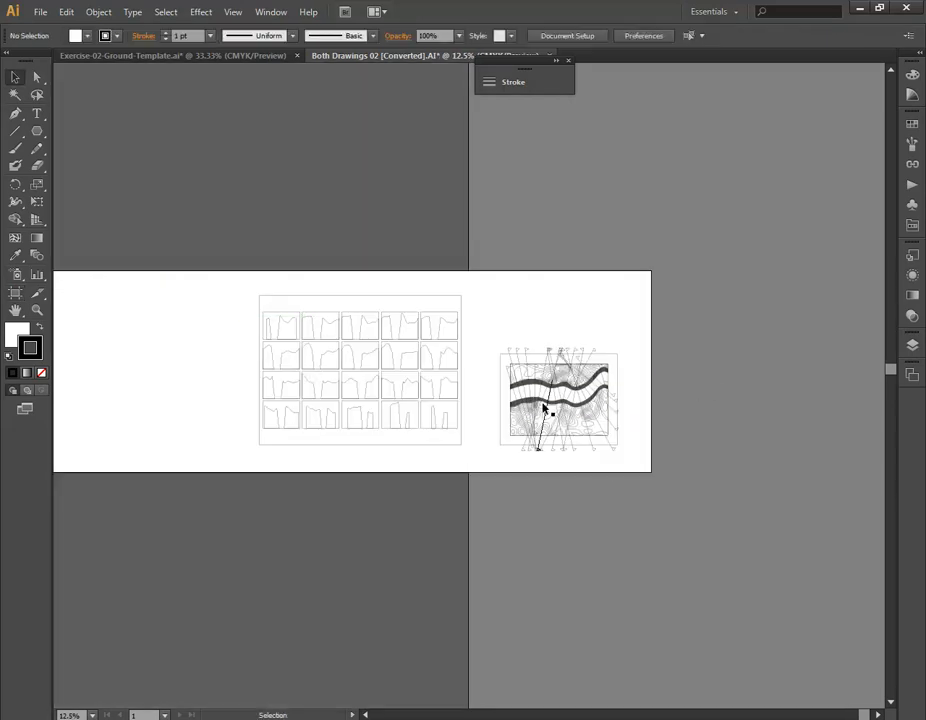
- Examine the imported layer list and check what the section40 and Ground Cuts layers contain by toggling their visibility
{"action": "key", "text": "ctrl+equal"}
{"action": "key", "text": "ctrl+equal"}
{"action": "key", "text": "ctrl+equal"}
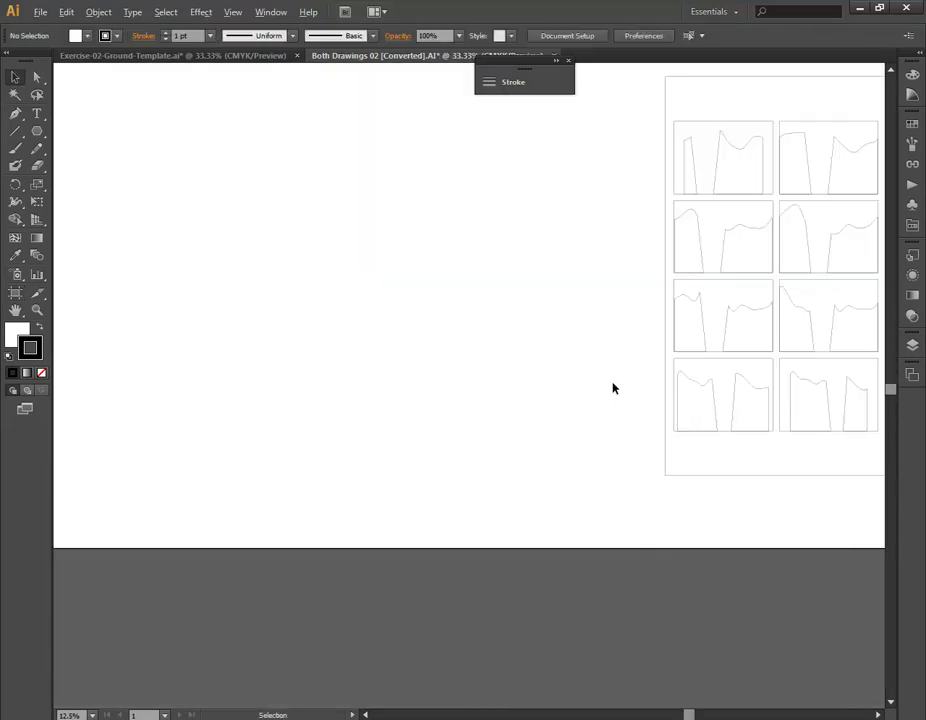
{"action": "mouse_move", "coordinate": [577, 376]}
{"action": "left_mouse_down"}
{"action": "mouse_move", "coordinate": [477, 376]}
{"action": "mouse_move", "coordinate": [577, 418]}
{"action": "mouse_move", "coordinate": [438, 420]}
{"action": "mouse_move", "coordinate": [296, 356]}
{"action": "left_mouse_up"}
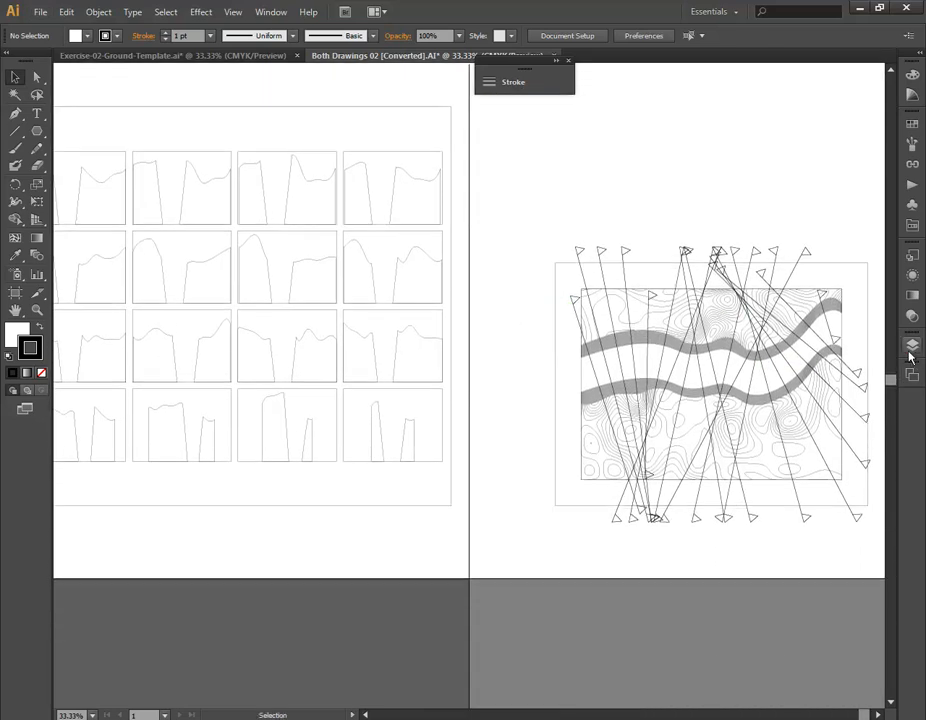
{"action": "left_click", "coordinate": [910, 348]}
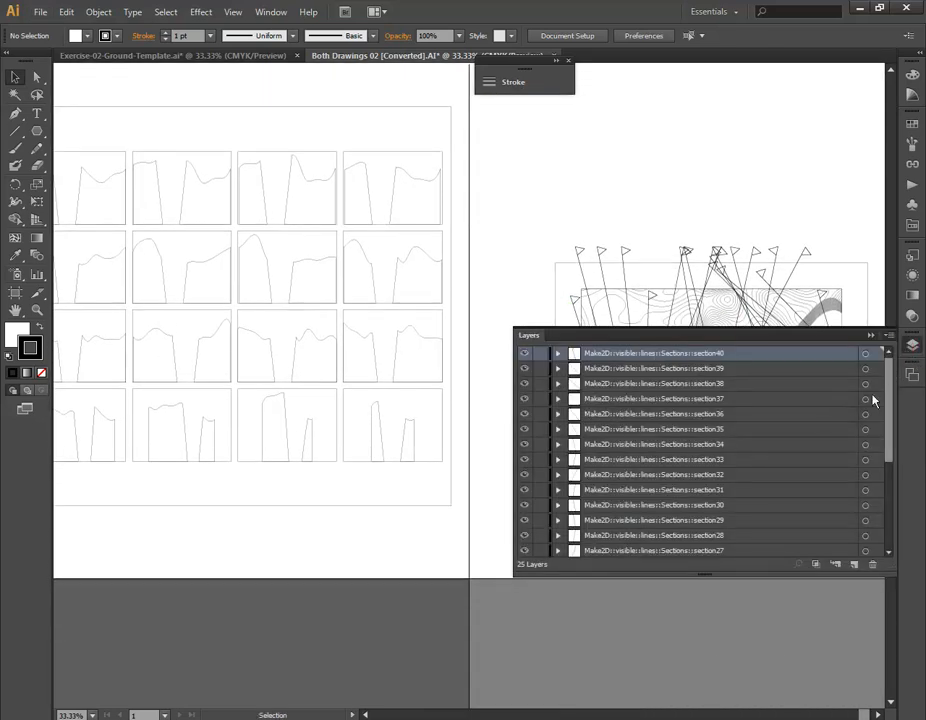
{"action": "mouse_move", "coordinate": [887, 384]}
{"action": "left_mouse_down"}
{"action": "mouse_move", "coordinate": [881, 525]}
{"action": "mouse_move", "coordinate": [887, 353]}
{"action": "mouse_move", "coordinate": [880, 410]}
{"action": "mouse_move", "coordinate": [876, 368]}
{"action": "left_mouse_up"}
{"action": "left_click", "coordinate": [524, 355]}
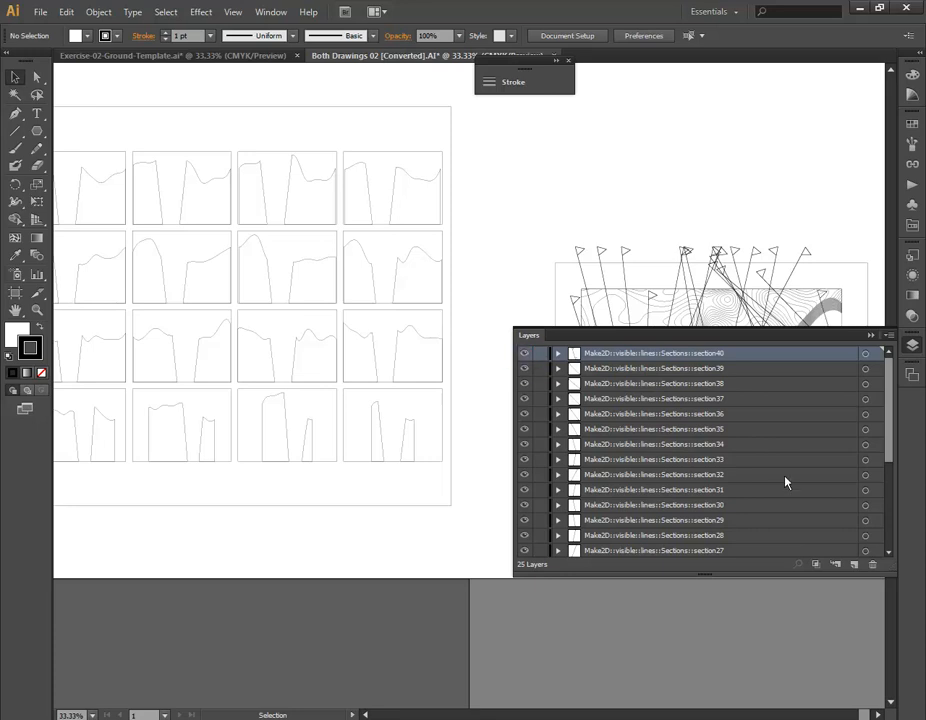
{"action": "scroll", "coordinate": [818, 457], "scroll_direction": "down", "scroll_amount": 4}
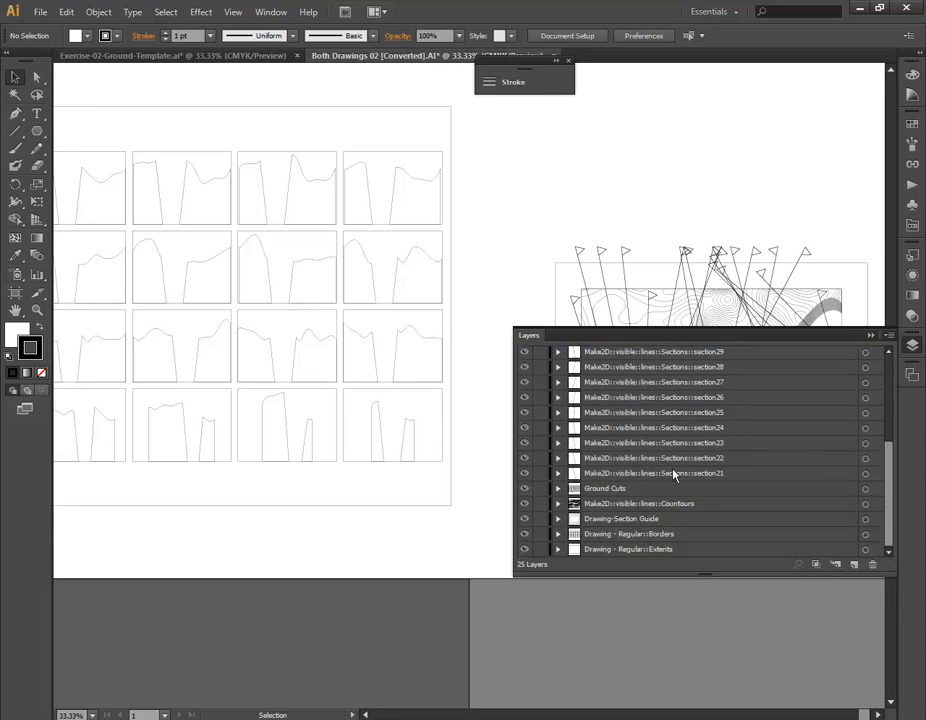
{"action": "left_click", "coordinate": [585, 489]}
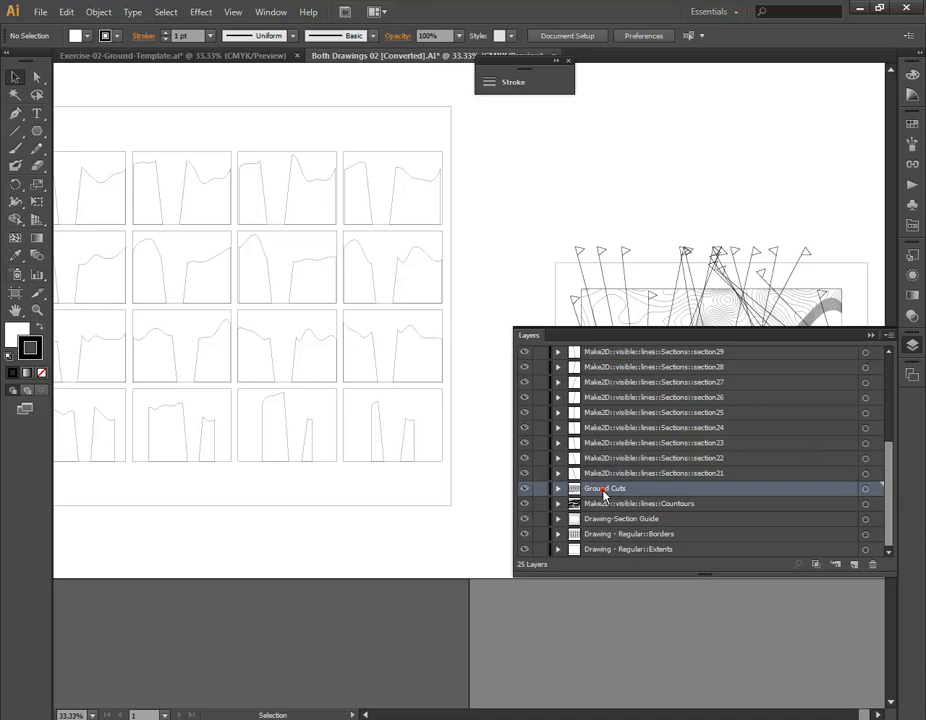
{"action": "left_click", "coordinate": [527, 489]}
{"action": "left_click", "coordinate": [527, 489]}
- Identify the Make2D::visible::lines::Countours layer by toggling its visibility and rename it Contours
{"action": "left_click", "coordinate": [628, 504]}
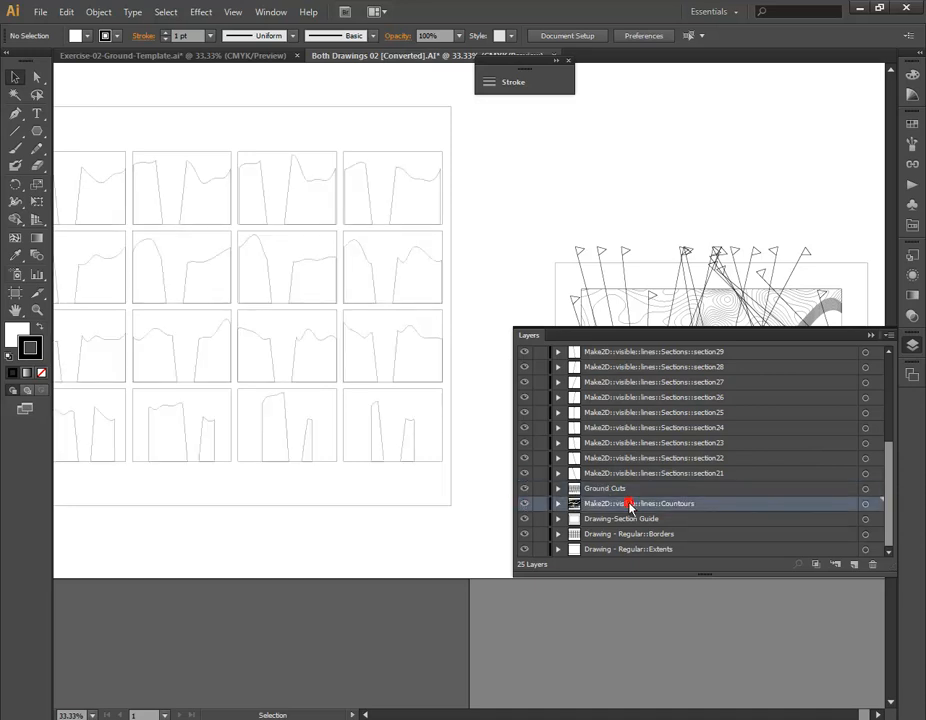
{"action": "left_click", "coordinate": [527, 504]}
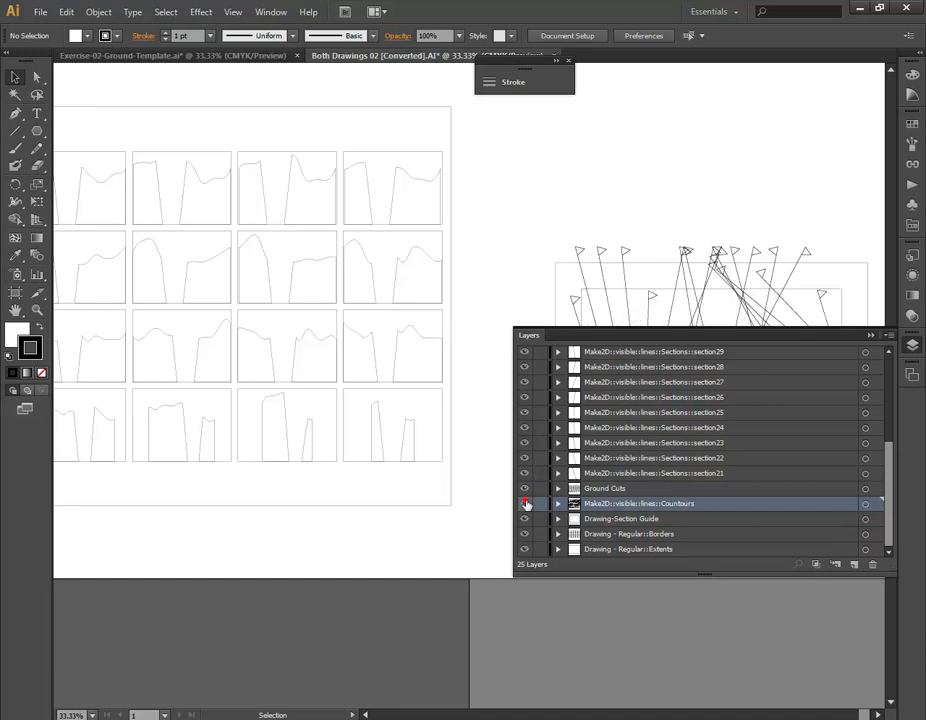
{"action": "left_click", "coordinate": [527, 504]}
{"action": "double_click", "coordinate": [593, 503]}
{"action": "type", "text": "c"}
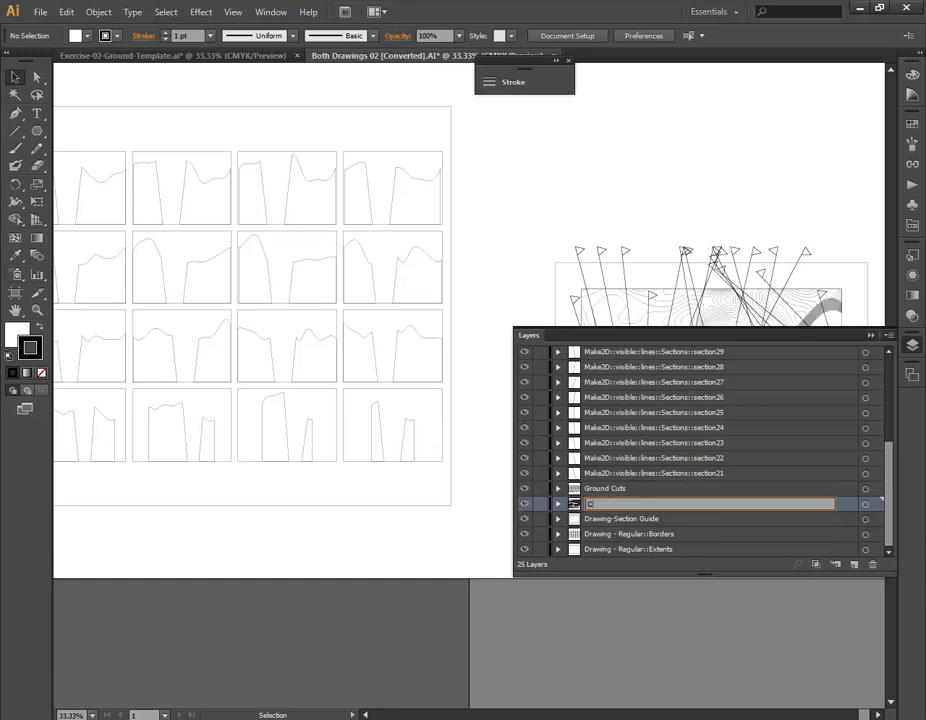
{"action": "key", "text": "Return"}
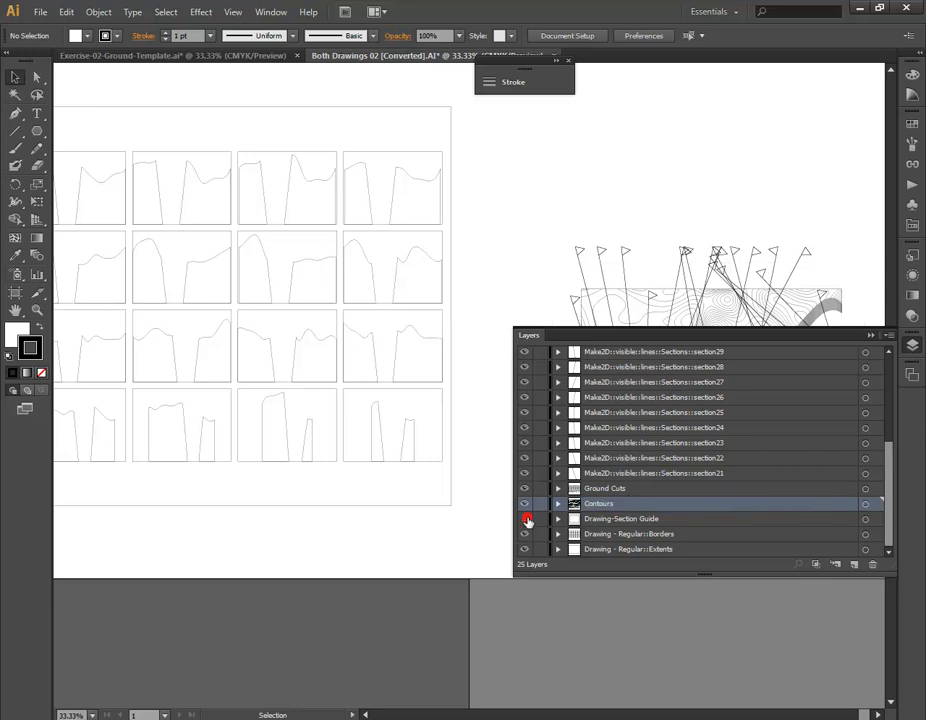
- Inspect the paths inside the Drawing-Section Guide layer and collapse it again
{"action": "left_click", "coordinate": [619, 522]}
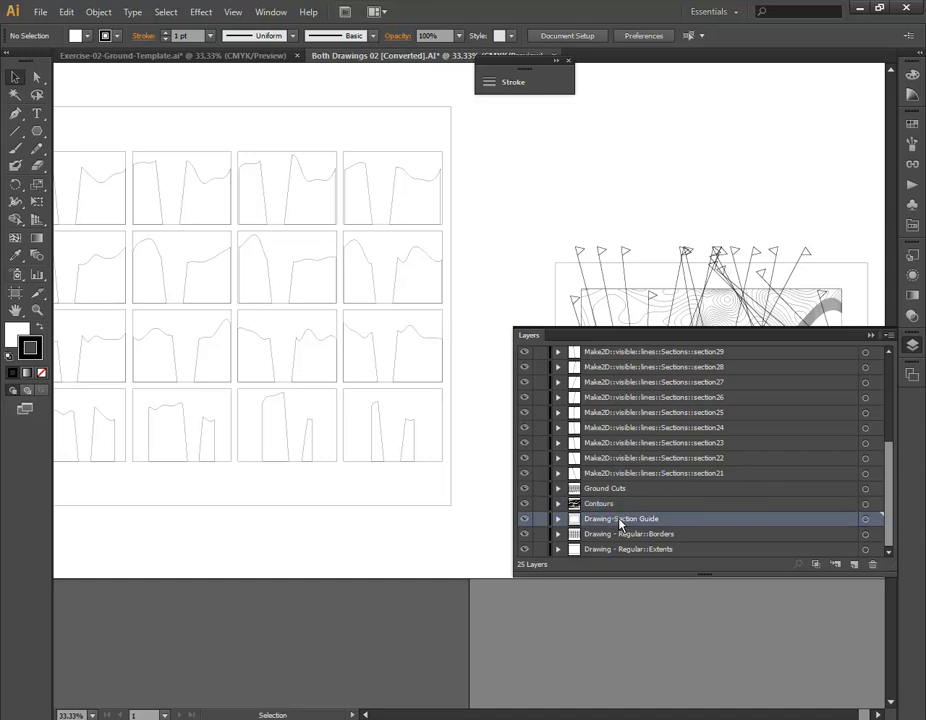
{"action": "left_click", "coordinate": [559, 522]}
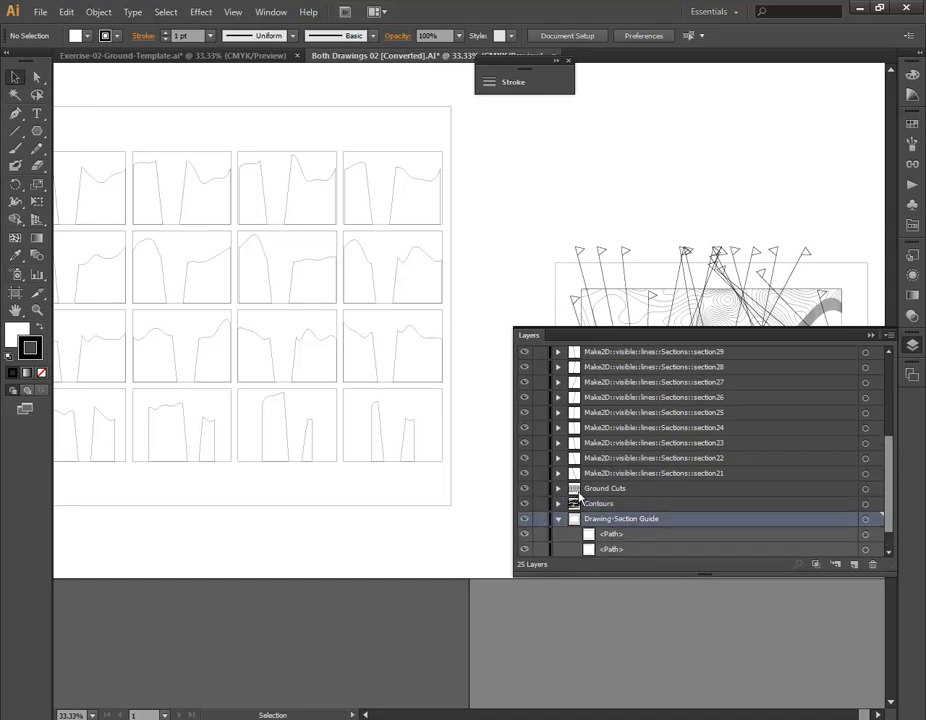
{"action": "scroll", "coordinate": [589, 498], "scroll_direction": "down", "scroll_amount": 1}
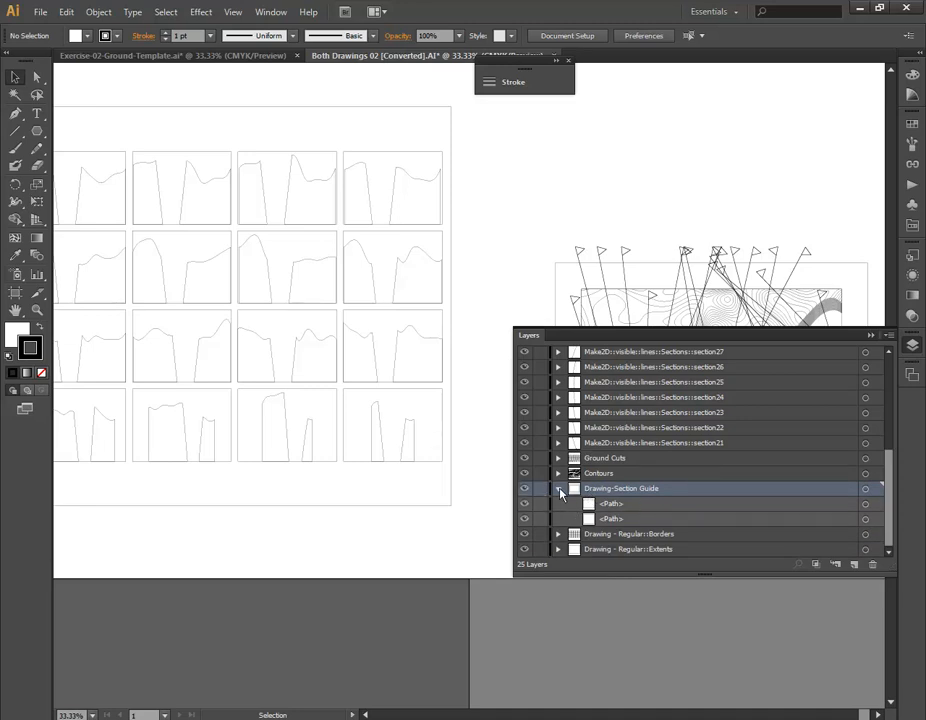
{"action": "left_click", "coordinate": [631, 505]}
{"action": "left_click", "coordinate": [521, 505]}
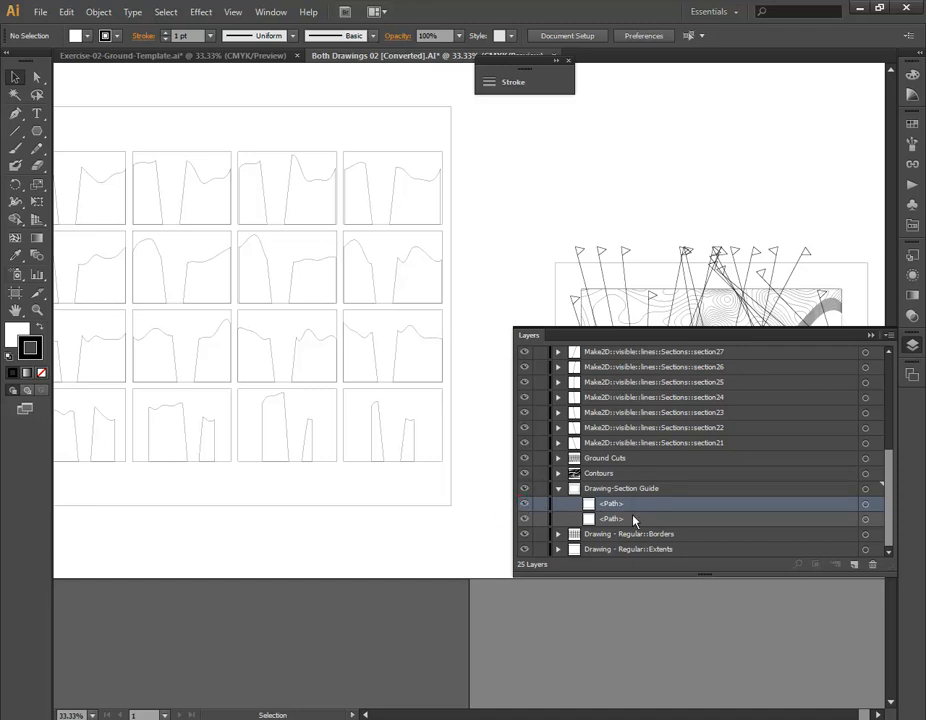
{"action": "left_click", "coordinate": [557, 489]}
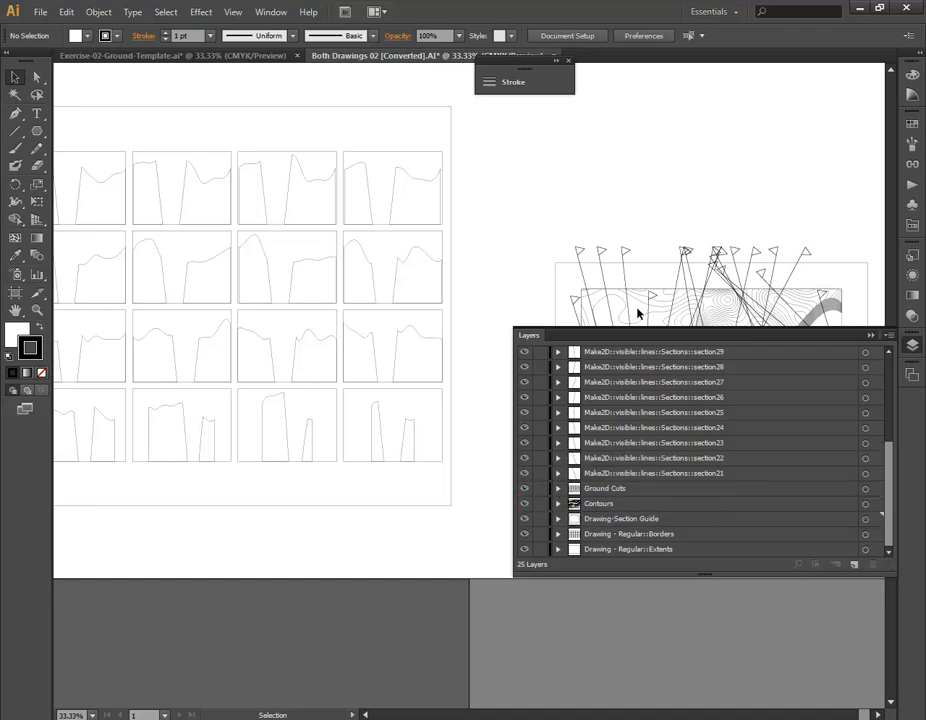
- Create a new layer between the Contours and Drawing-Section Guide layers
{"action": "scroll", "coordinate": [652, 401], "scroll_direction": "up", "scroll_amount": 4}
{"action": "scroll", "coordinate": [652, 399], "scroll_direction": "down", "scroll_amount": 4}
{"action": "left_click", "coordinate": [854, 565]}
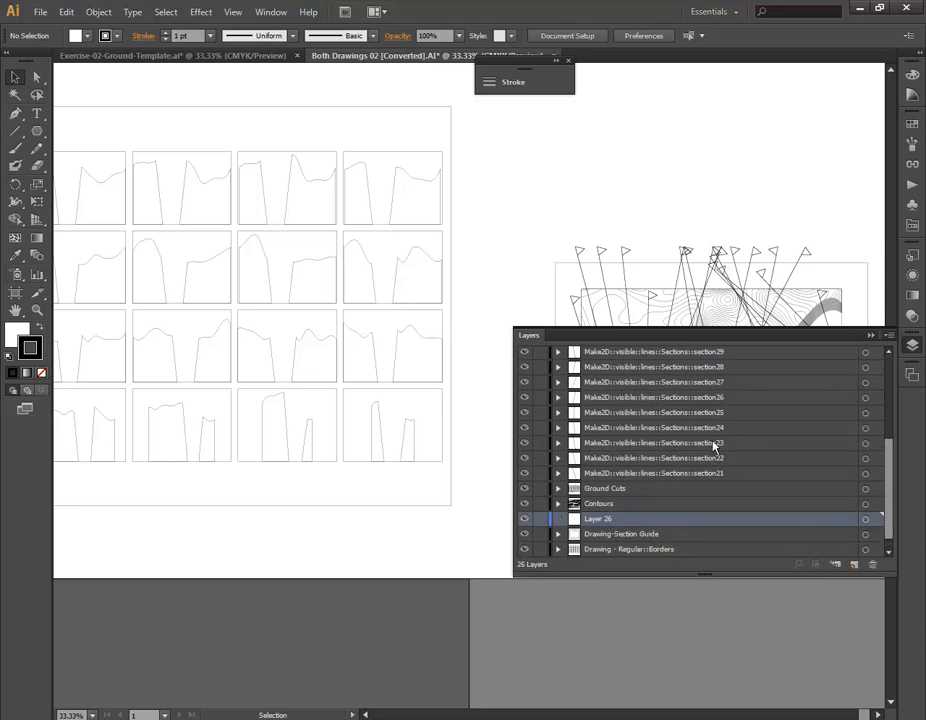
- Rename the new layer below Contours as Section Markers
{"action": "double_click", "coordinate": [598, 519]}
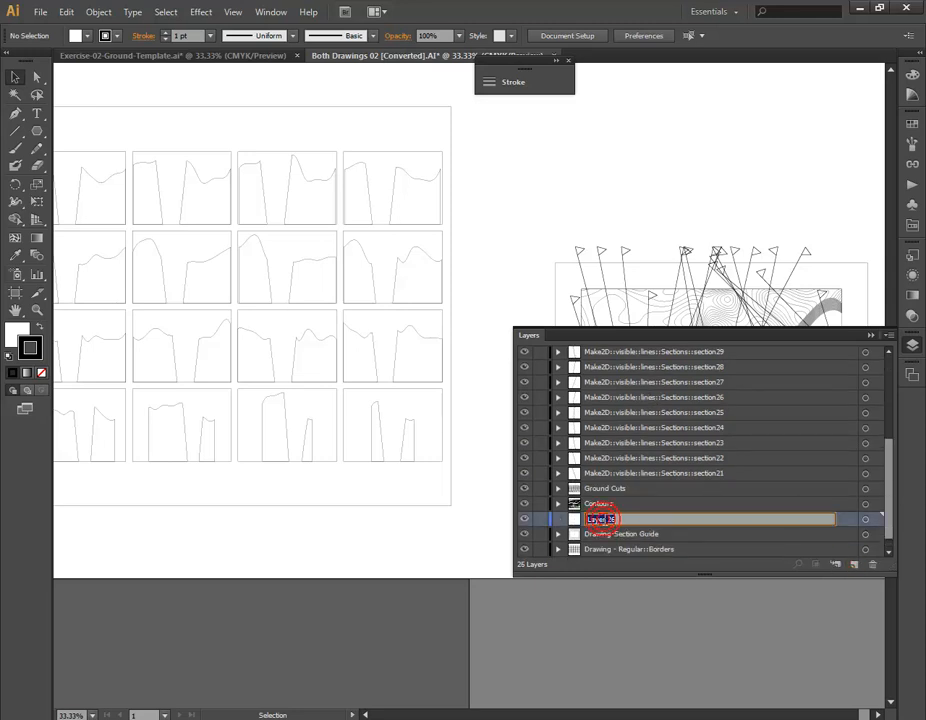
{"action": "type", "text": "Se"}
{"action": "key", "text": "Return"}
- Move the Make2D section layers section21 through section40 into the Section Markers layer and collapse it
{"action": "left_click_drag", "start_coordinate": [612, 522], "coordinate": [676, 478]}
{"action": "scroll", "coordinate": [688, 421], "scroll_direction": "up", "scroll_amount": 3}
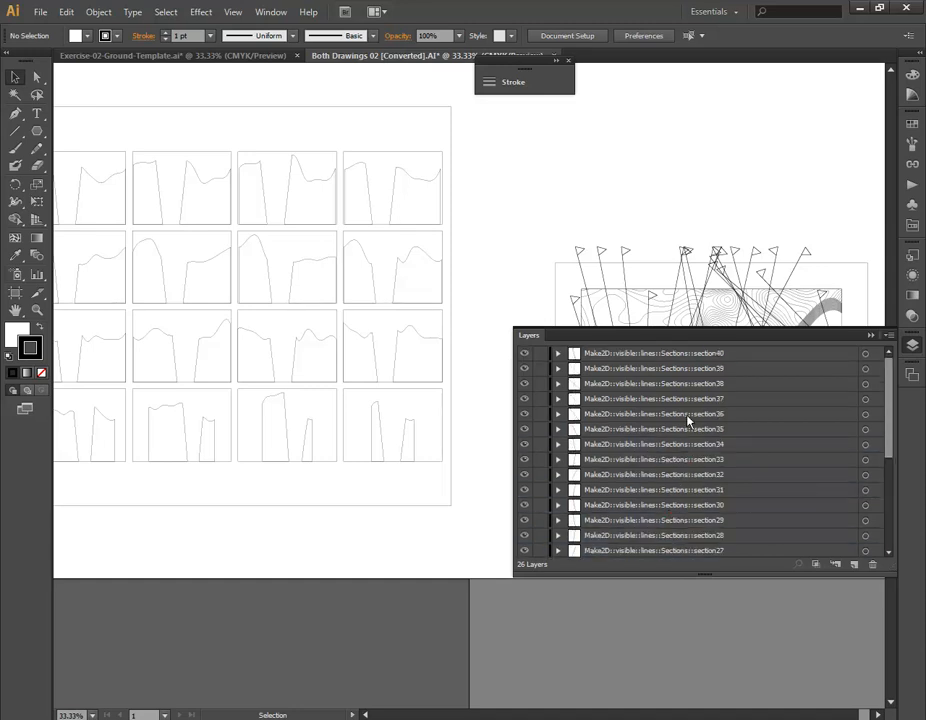
{"action": "left_click", "coordinate": [690, 353], "text": "shift"}
{"action": "scroll", "coordinate": [688, 357], "scroll_direction": "down", "scroll_amount": 4}
{"action": "left_click_drag", "start_coordinate": [614, 461], "coordinate": [621, 510]}
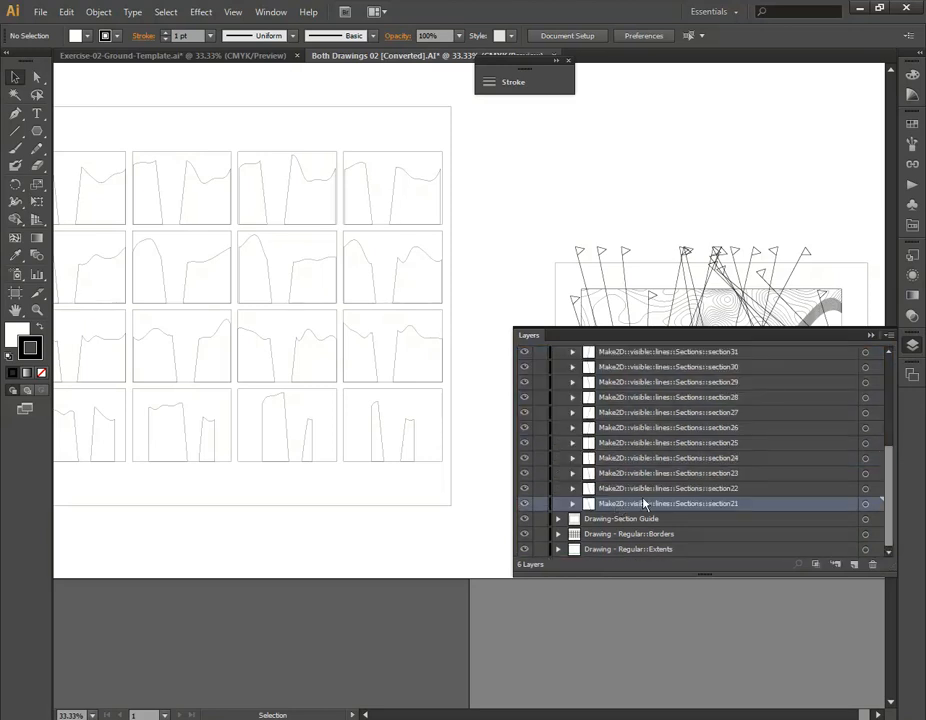
{"action": "scroll", "coordinate": [652, 416], "scroll_direction": "up", "scroll_amount": 4}
{"action": "left_click", "coordinate": [558, 384]}
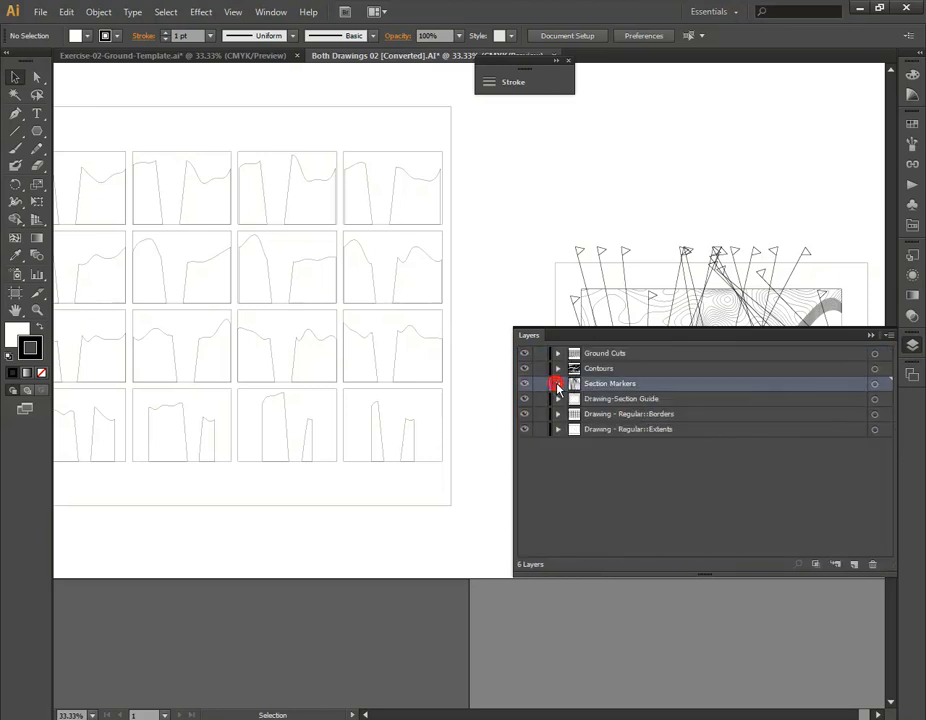
{"action": "left_click", "coordinate": [870, 337]}
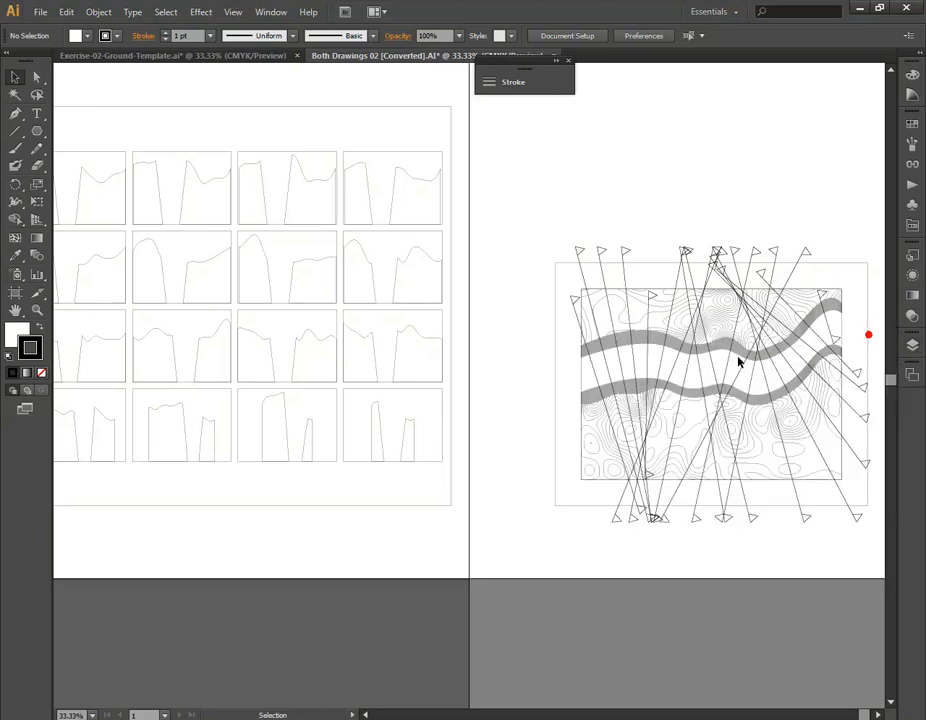
- Select all the artwork of the section sheet and contour plan and copy it
{"action": "scroll", "coordinate": [587, 181], "scroll_direction": "down", "scroll_amount": 5, "text": "alt"}
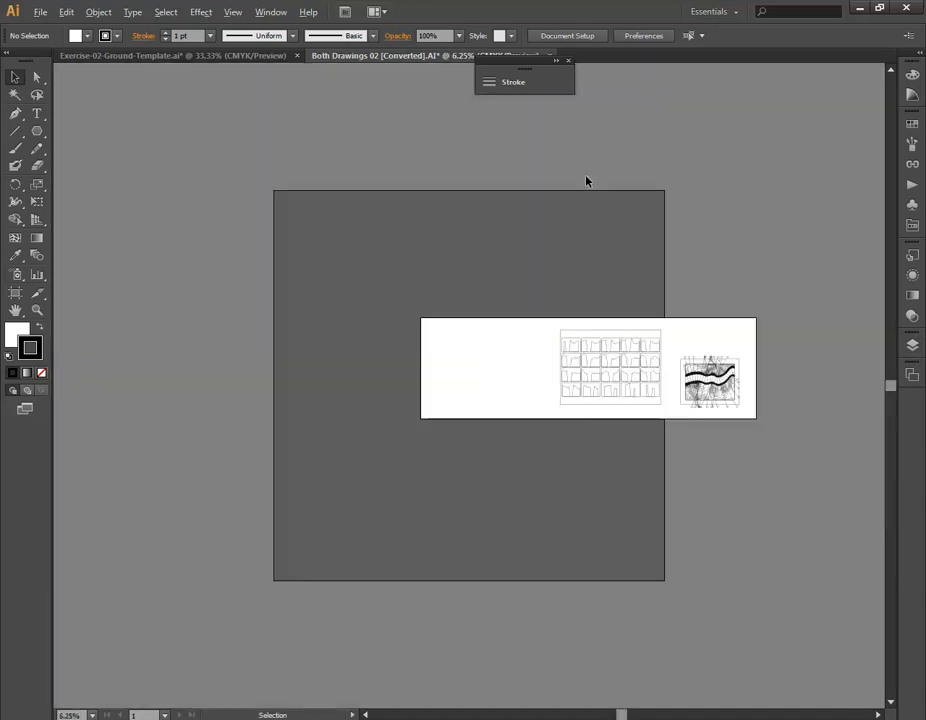
{"action": "scroll", "coordinate": [798, 285], "scroll_direction": "up", "scroll_amount": 2, "text": "alt"}
{"action": "left_click_drag", "start_coordinate": [754, 258], "coordinate": [442, 243]}
{"action": "key", "text": "ctrl+a"}
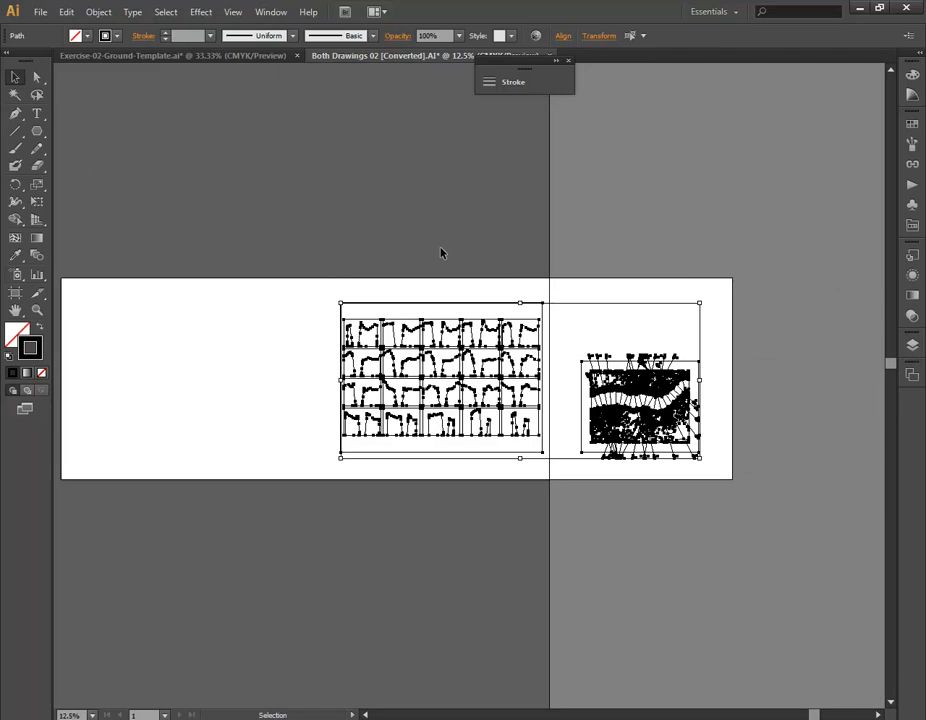
{"action": "key", "text": "a"}
{"action": "key", "text": "v"}
- Switch to the Exercise-02-Ground-Template document and check that its Paste Remembers Layers option is enabled
{"action": "left_click", "coordinate": [198, 57]}
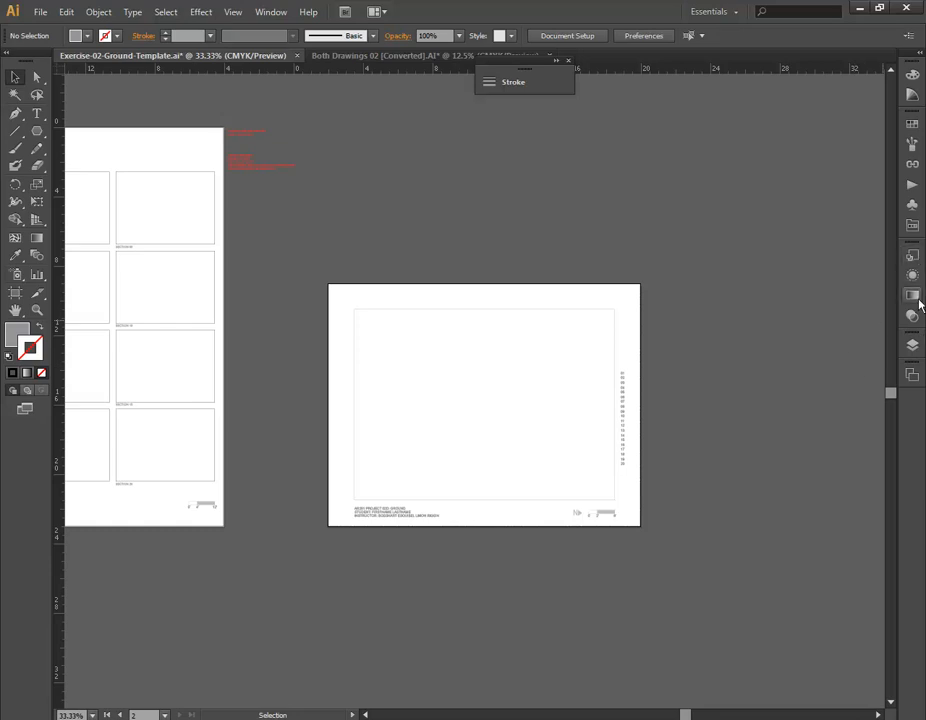
{"action": "left_click", "coordinate": [914, 344]}
{"action": "left_click", "coordinate": [889, 335]}
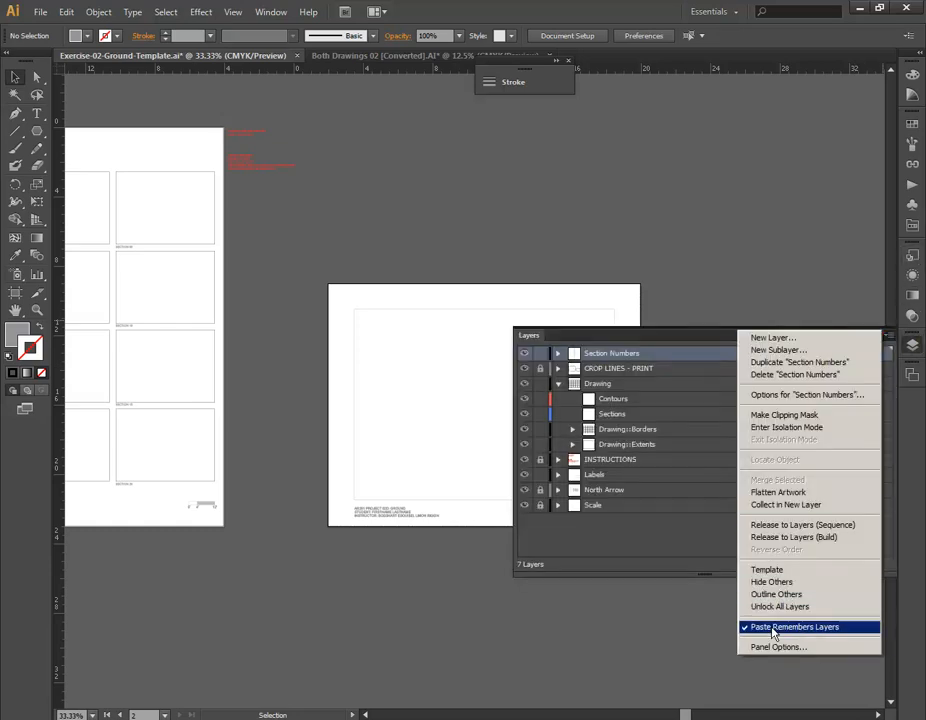
{"action": "left_click", "coordinate": [690, 246]}
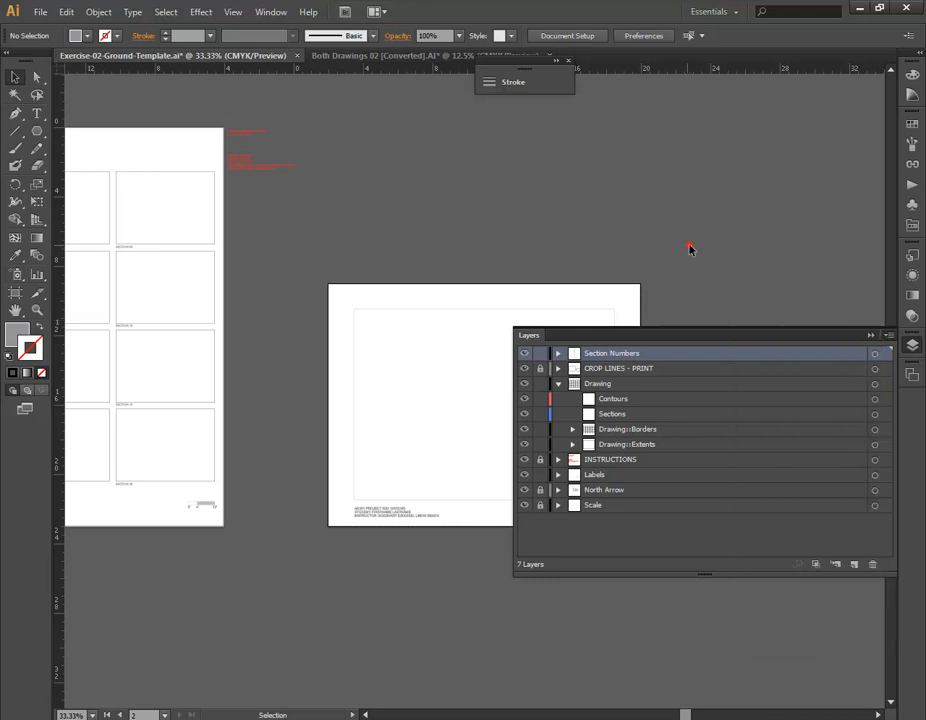
{"action": "left_click", "coordinate": [869, 336]}
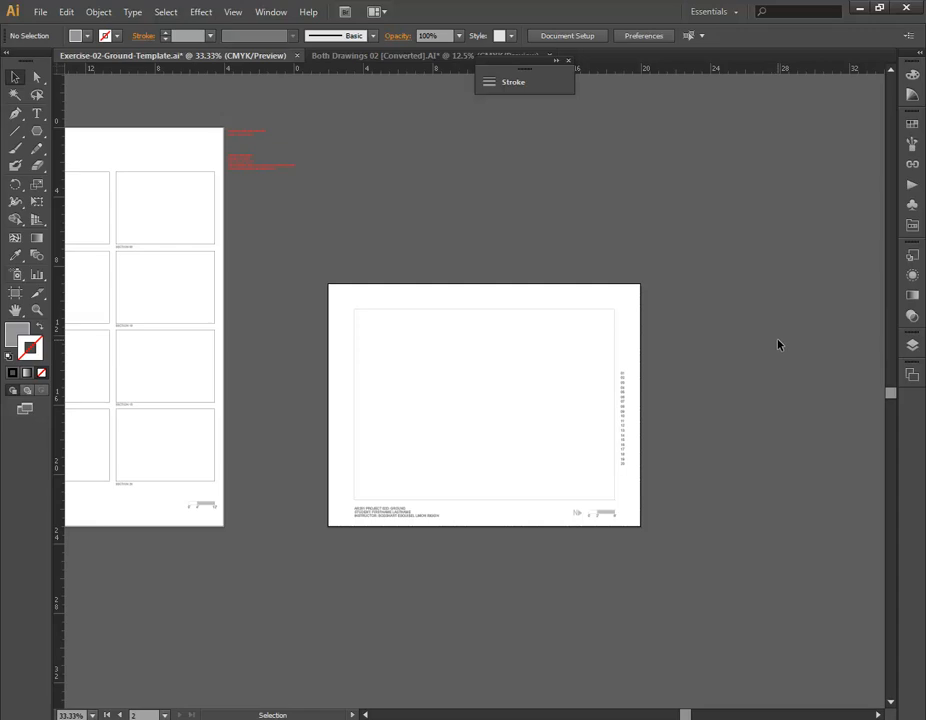
- Paste the copied section sheet and contour plan into the template document
{"action": "scroll", "coordinate": [778, 345], "scroll_direction": "down", "scroll_amount": 3, "text": "alt"}
{"action": "scroll", "coordinate": [742, 343], "scroll_direction": "up", "scroll_amount": 1, "text": "alt"}
{"action": "scroll", "coordinate": [743, 347], "scroll_direction": "up", "scroll_amount": 1, "text": "alt"}
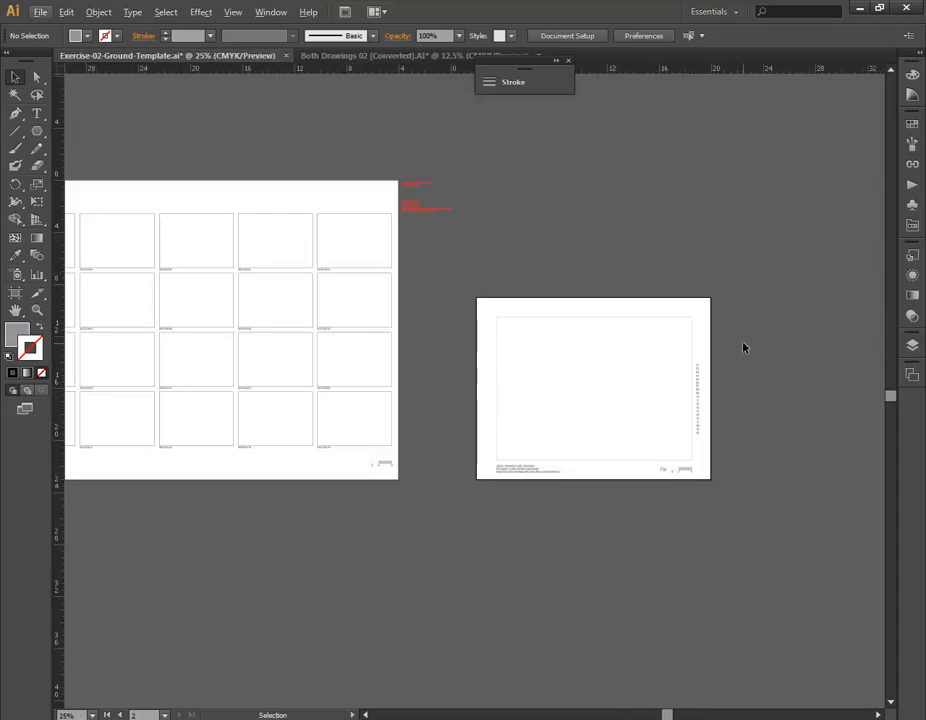
{"action": "key", "text": "a"}
{"action": "key", "text": "ctrl+v"}
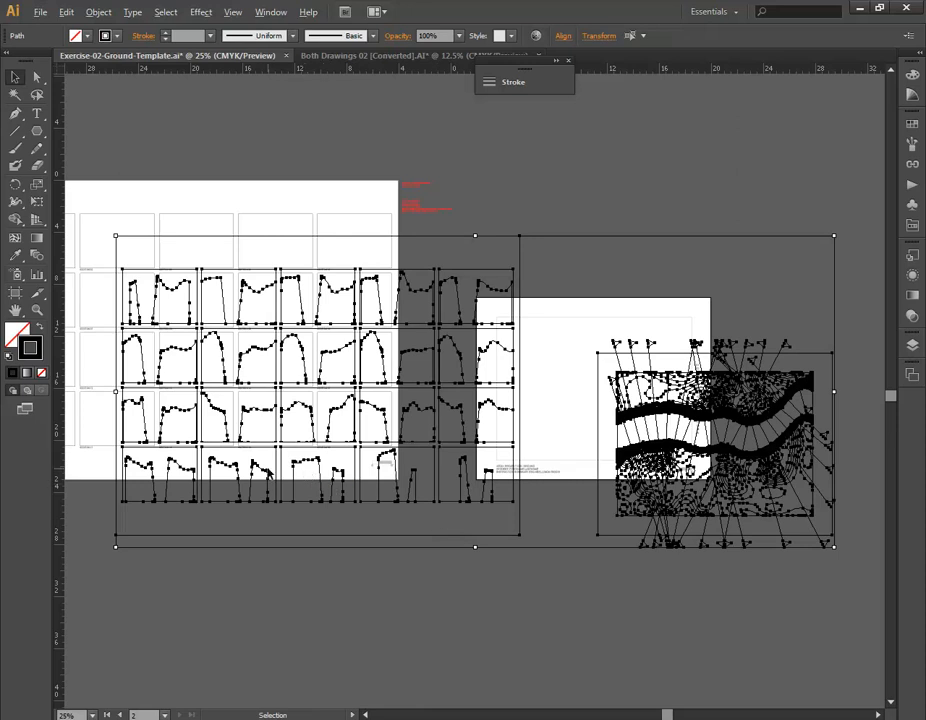
- Move the pasted artwork about 9.33 in left and 4.3 in up so its lower-left section frame meets the SECTION 16 frame
{"action": "scroll", "coordinate": [269, 472], "scroll_direction": "up", "scroll_amount": 4, "text": "alt"}
{"action": "key", "text": "space"}
{"action": "left_click_drag", "start_coordinate": [223, 566], "coordinate": [539, 488]}
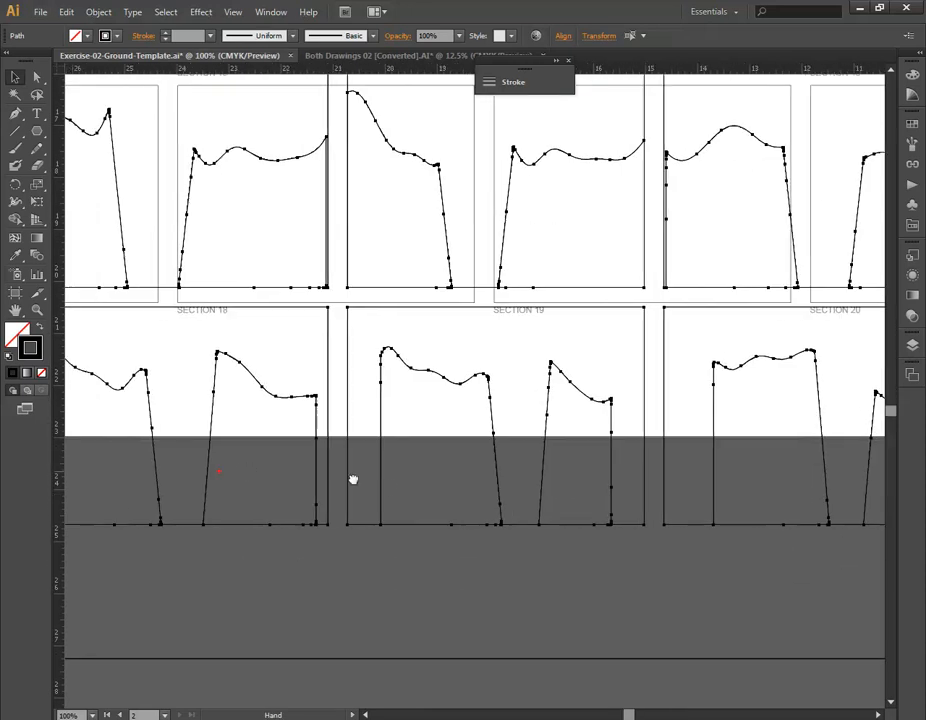
{"action": "left_click_drag", "start_coordinate": [219, 471], "coordinate": [583, 512]}
{"action": "left_click_drag", "start_coordinate": [392, 466], "coordinate": [698, 531]}
{"action": "left_click_drag", "start_coordinate": [583, 502], "coordinate": [550, 411]}
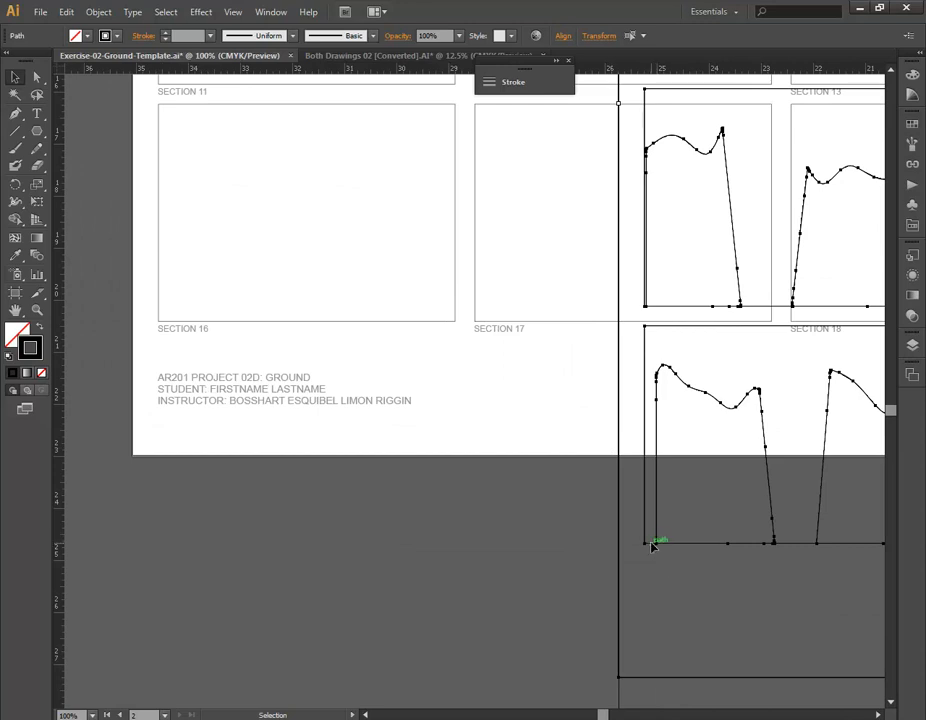
{"action": "left_click_drag", "start_coordinate": [651, 544], "coordinate": [166, 325]}
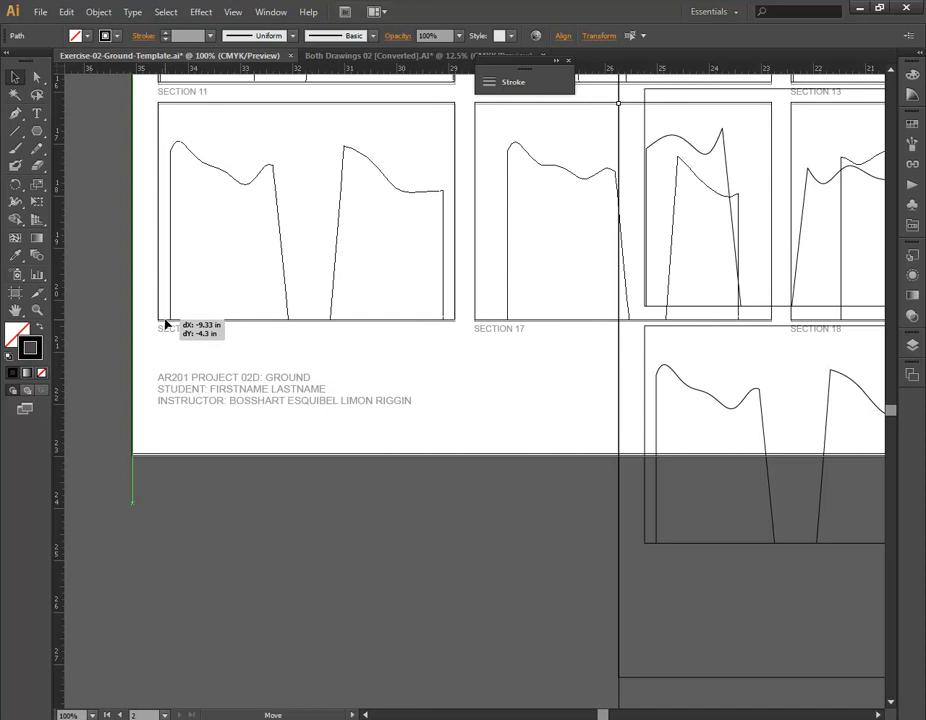
{"action": "left_click_drag", "start_coordinate": [166, 325], "coordinate": [156, 320]}
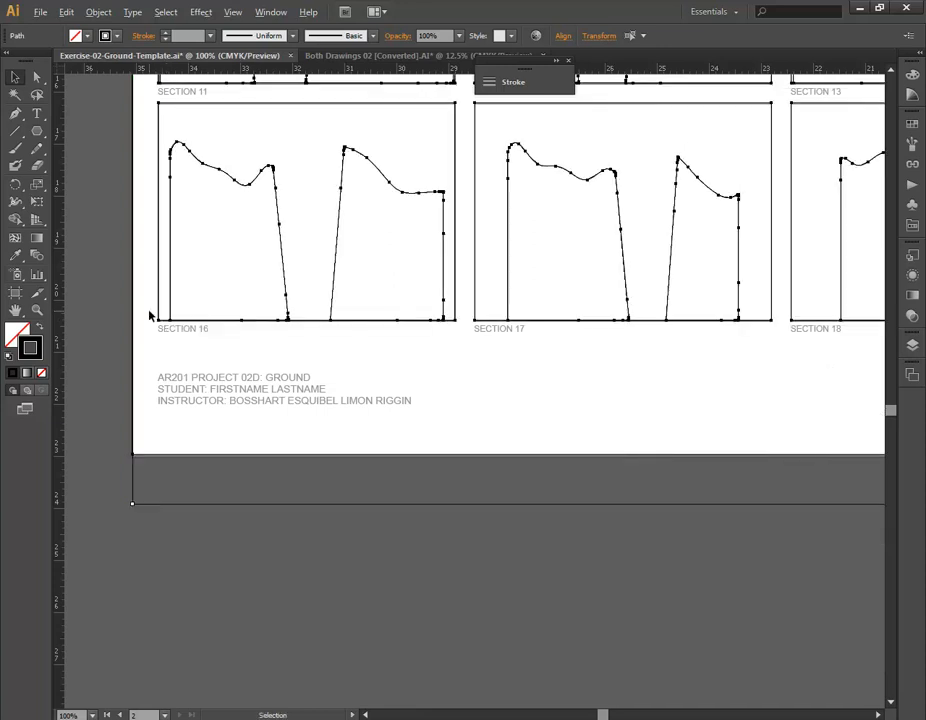
- Shift the pasted artwork slightly down so its lower-left frame corner lies exactly on the template's SECTION 16 frame corner
{"action": "scroll", "coordinate": [150, 316], "scroll_direction": "up", "scroll_amount": 7, "text": "alt"}
{"action": "scroll", "coordinate": [283, 390], "scroll_direction": "up", "scroll_amount": 2, "text": "alt"}
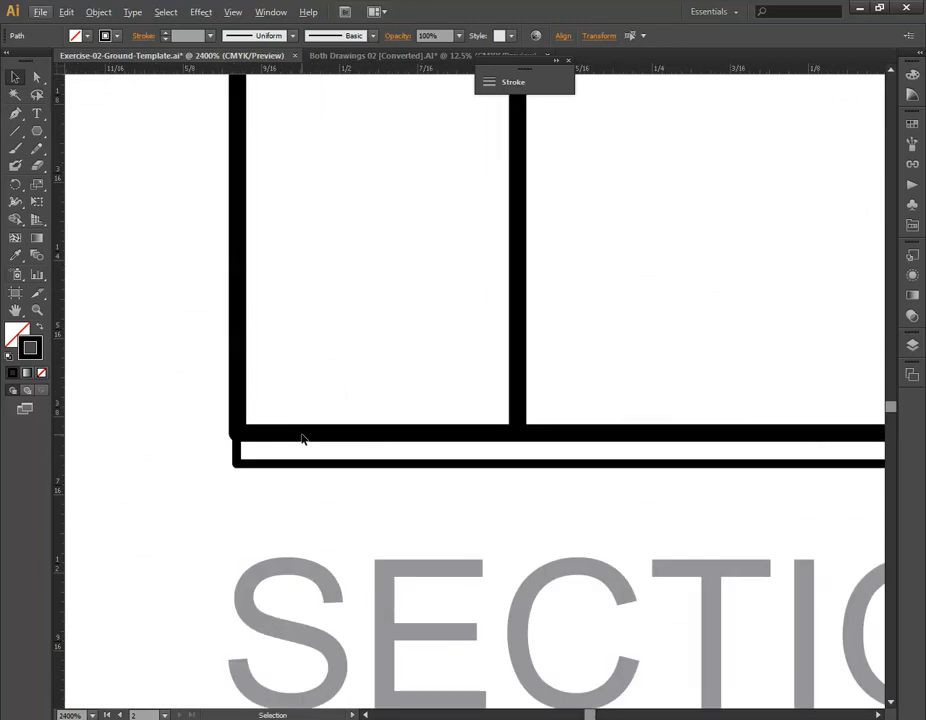
{"action": "scroll", "coordinate": [304, 431], "scroll_direction": "down", "scroll_amount": 5, "text": "alt"}
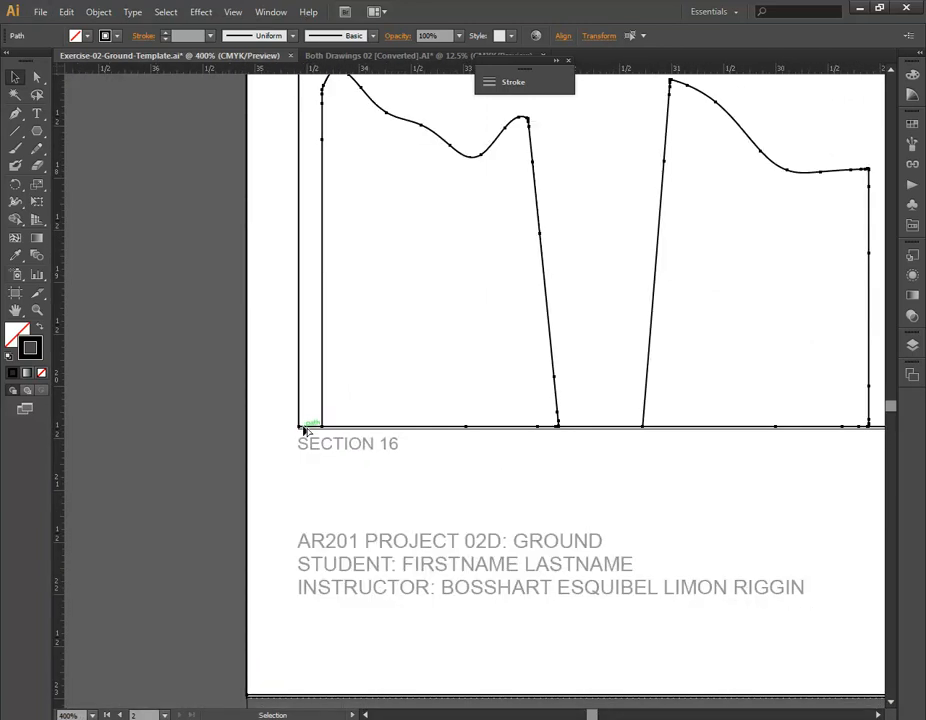
{"action": "scroll", "coordinate": [304, 431], "scroll_direction": "down", "scroll_amount": 3, "text": "alt"}
{"action": "scroll", "coordinate": [303, 431], "scroll_direction": "up", "scroll_amount": 6, "text": "alt"}
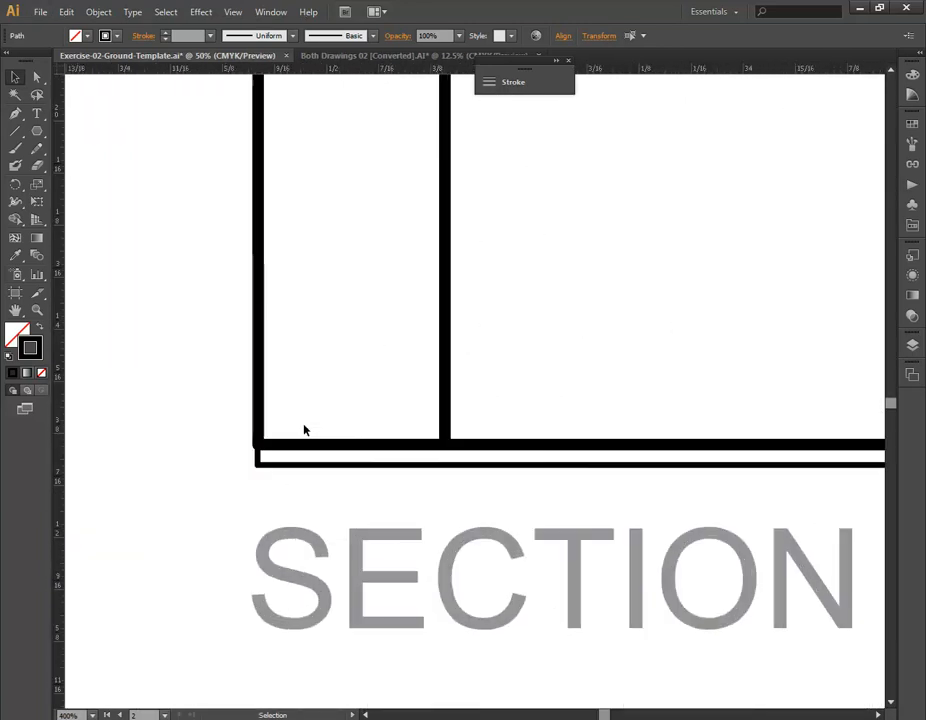
{"action": "scroll", "coordinate": [295, 445], "scroll_direction": "up", "scroll_amount": 3, "text": "alt"}
{"action": "scroll", "coordinate": [277, 452], "scroll_direction": "down", "scroll_amount": 3, "text": "alt"}
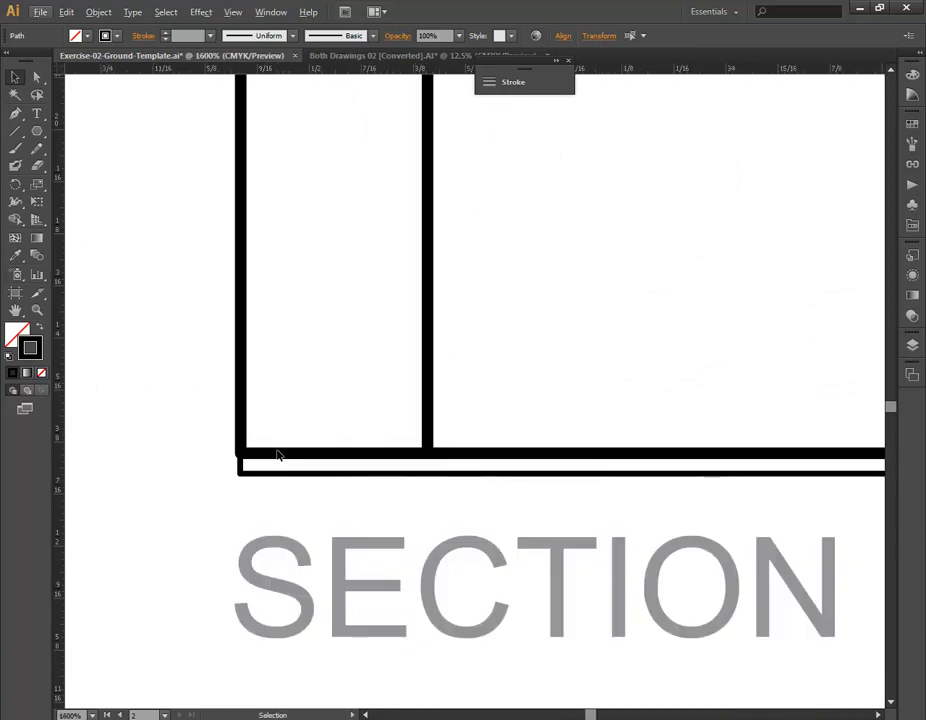
{"action": "mouse_move", "coordinate": [275, 453]}
{"action": "left_mouse_down"}
{"action": "mouse_move", "coordinate": [273, 480]}
{"action": "mouse_move", "coordinate": [288, 482]}
{"action": "mouse_move", "coordinate": [273, 478]}
{"action": "left_mouse_up"}
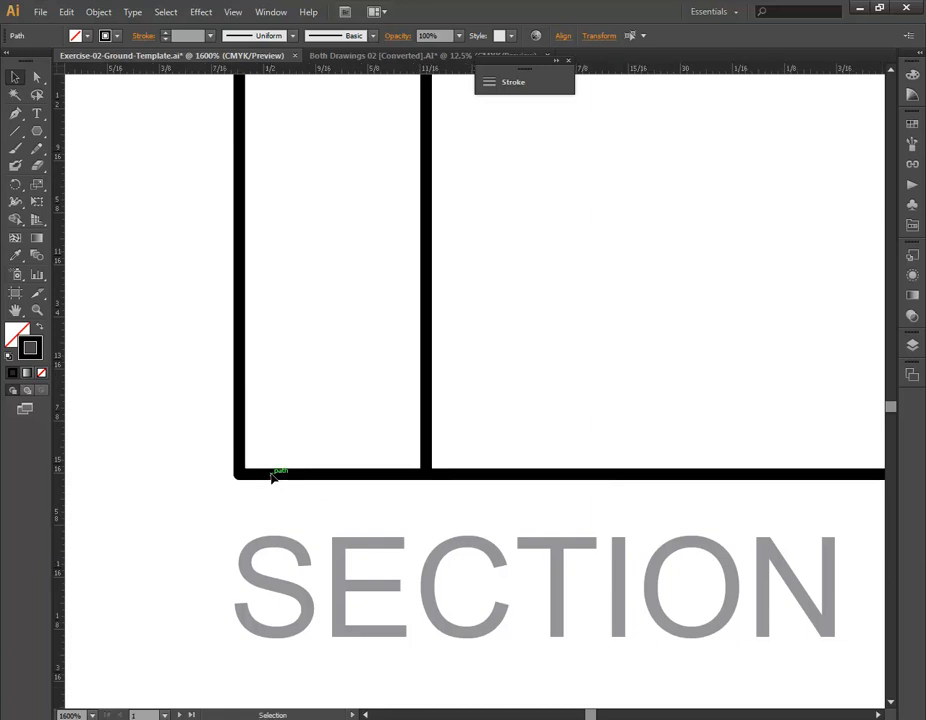
- Switch to outline display, nudge the artwork left and realign its left frame edge with the SECTION 16 frame
{"action": "key", "text": "ctrl+y"}
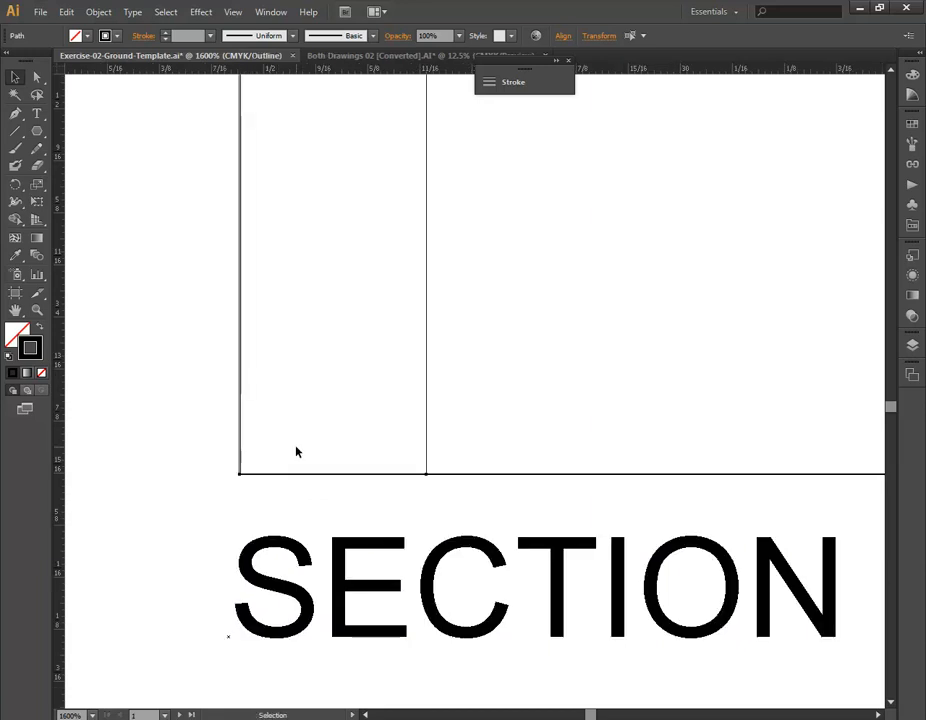
{"action": "key", "text": "Left"}
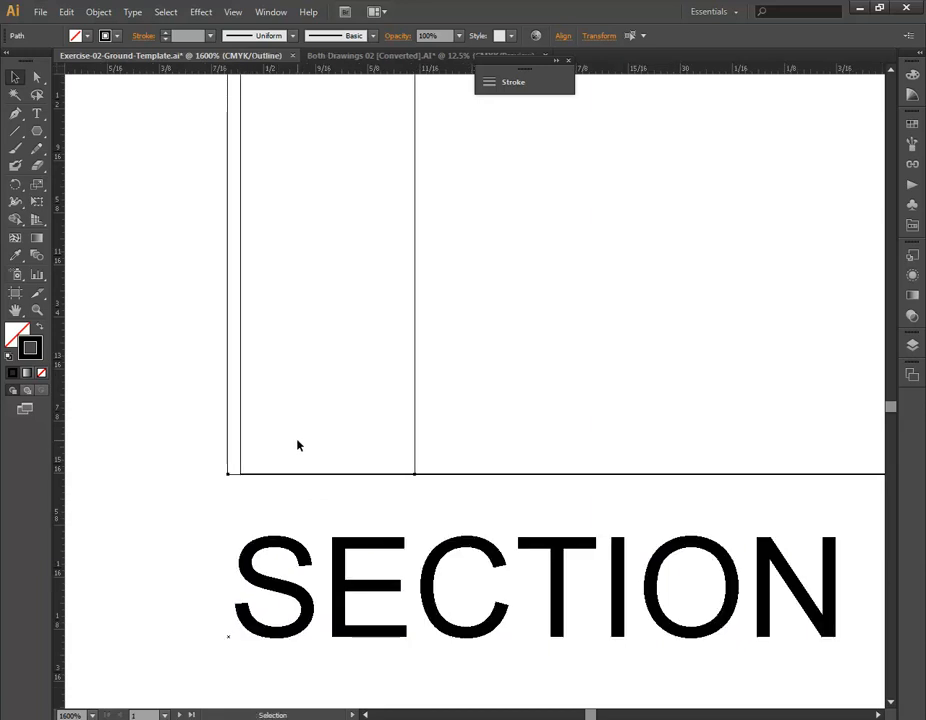
{"action": "left_click_drag", "start_coordinate": [228, 393], "coordinate": [241, 393]}
- Check the placement of the drawings on both artboards, return to preview display and deselect the artwork
{"action": "scroll", "coordinate": [243, 395], "scroll_direction": "down", "scroll_amount": 8, "text": "alt"}
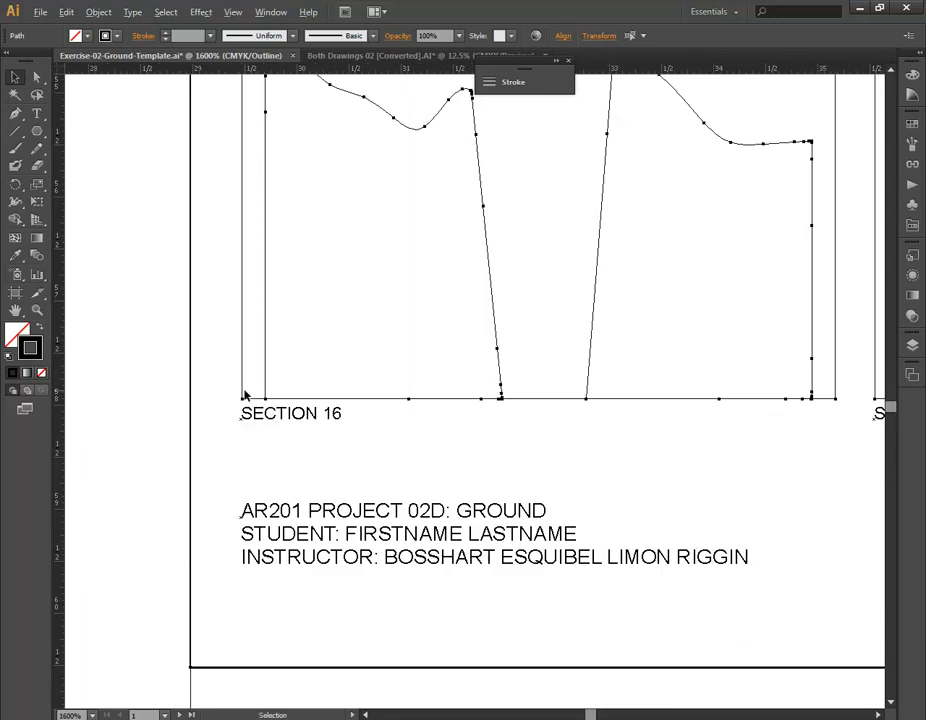
{"action": "scroll", "coordinate": [244, 395], "scroll_direction": "down", "scroll_amount": 3, "text": "alt"}
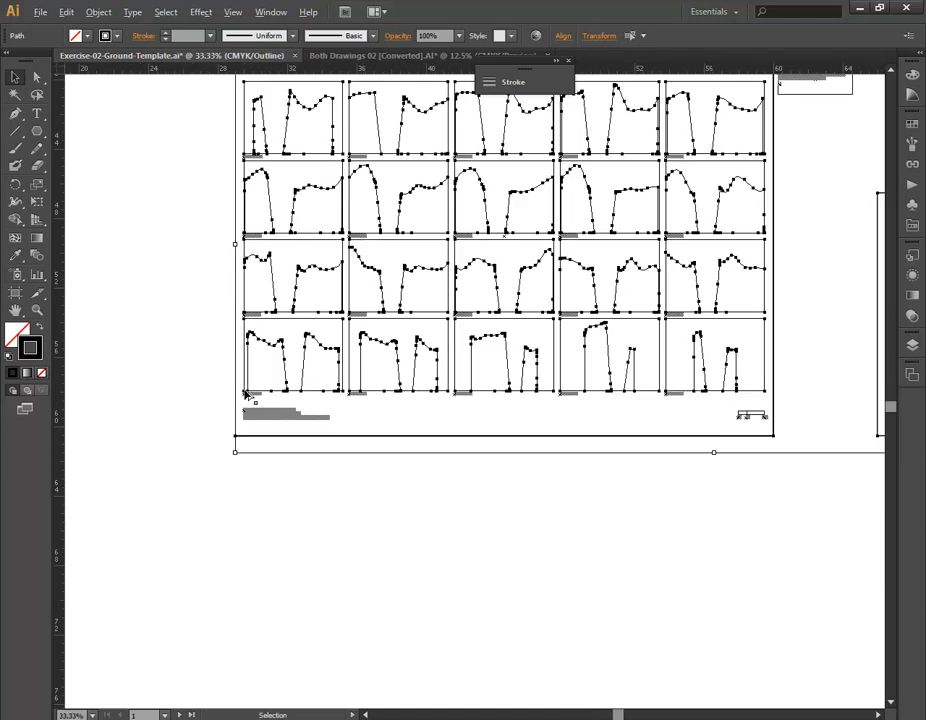
{"action": "scroll", "coordinate": [357, 410], "scroll_direction": "up", "scroll_amount": 2}
{"action": "scroll", "coordinate": [357, 410], "scroll_direction": "down", "scroll_amount": 1, "text": "alt"}
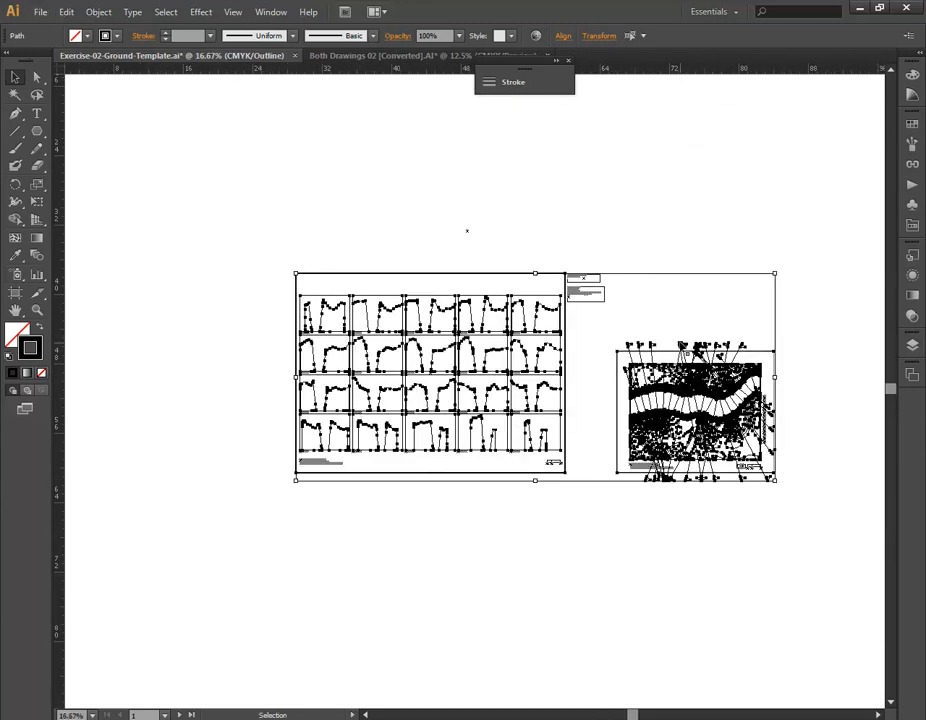
{"action": "key", "text": "ctrl+y"}
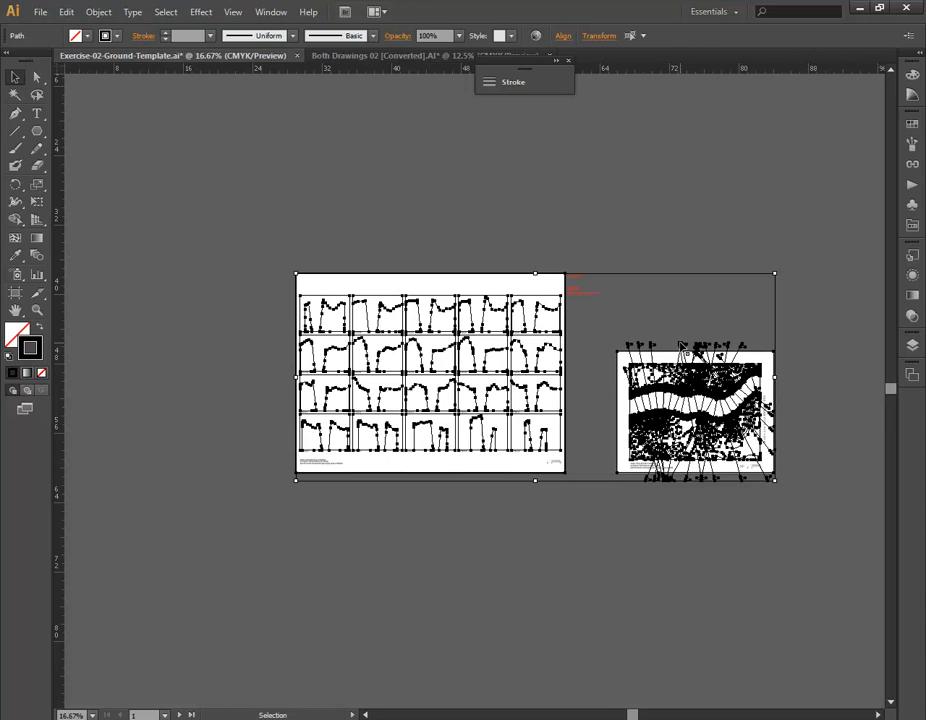
{"action": "left_click", "coordinate": [655, 241]}
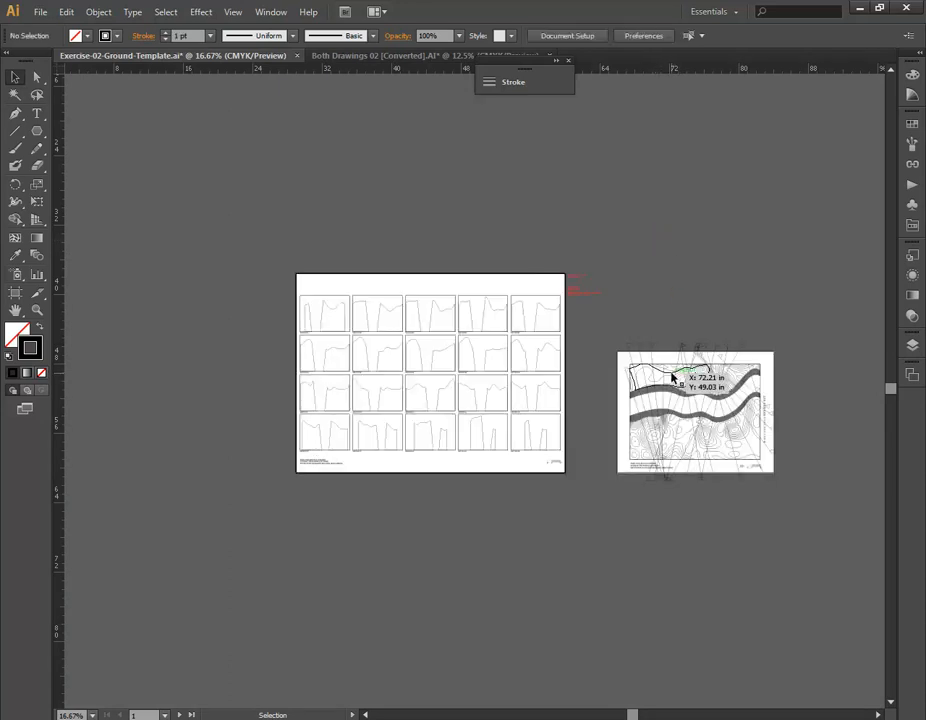
{"action": "scroll", "coordinate": [655, 325], "scroll_direction": "up", "scroll_amount": 3, "text": "ctrl"}
{"action": "scroll", "coordinate": [655, 325], "scroll_direction": "down", "scroll_amount": 3, "text": "ctrl"}
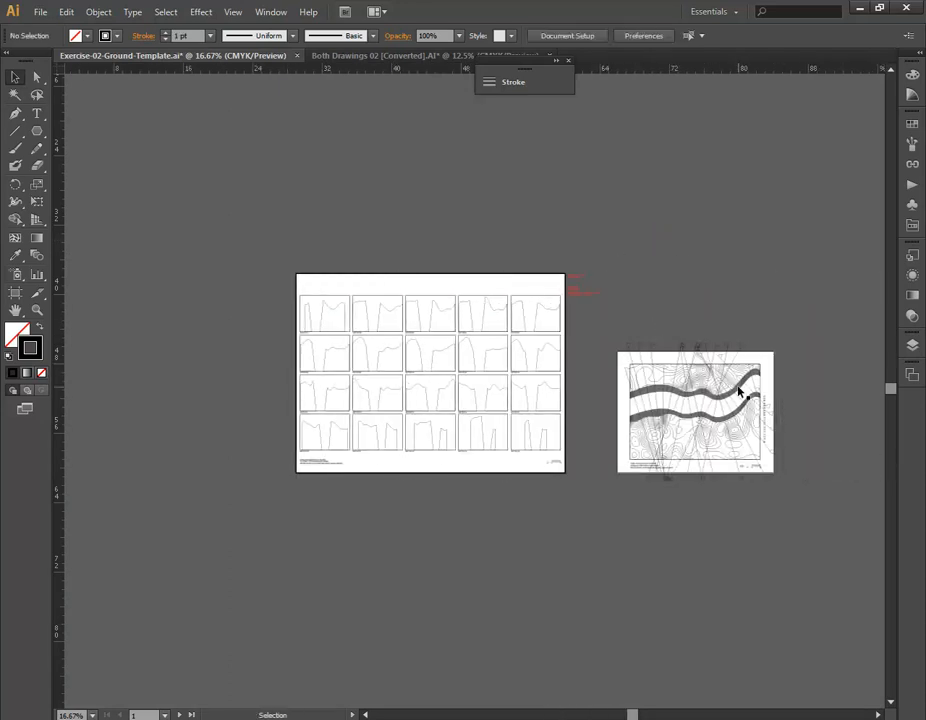
{"action": "scroll", "coordinate": [720, 382], "scroll_direction": "up", "scroll_amount": 4, "text": "alt"}
{"action": "scroll", "coordinate": [598, 346], "scroll_direction": "down", "scroll_amount": 4, "text": "alt"}
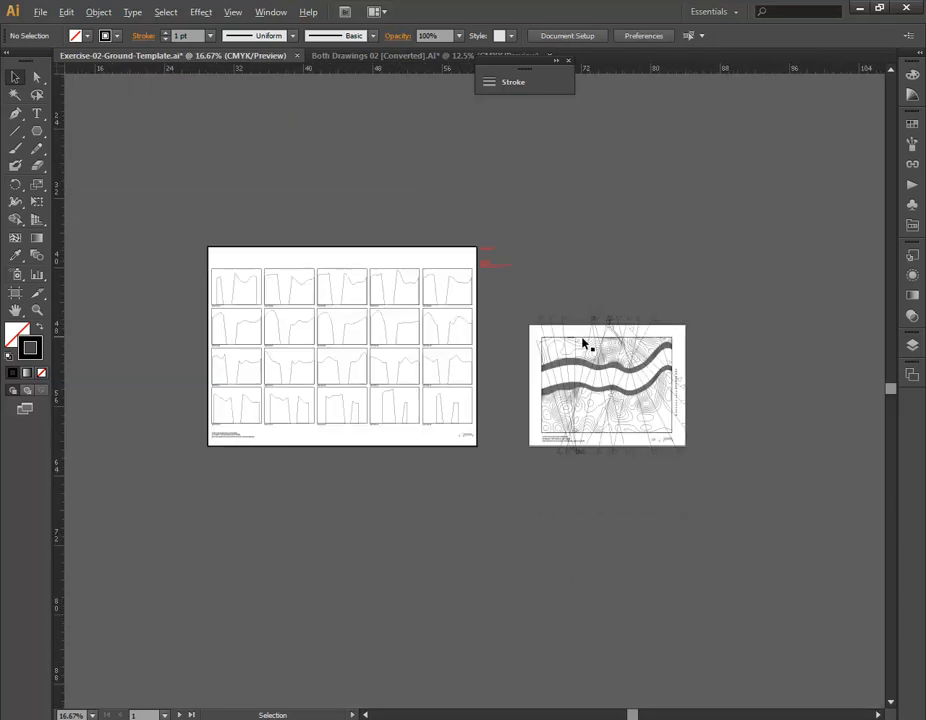
{"action": "scroll", "coordinate": [380, 335], "scroll_direction": "up", "scroll_amount": 3, "text": "alt"}
- Switch to Rhino, reselect the last and previous objects with SelLast and SelPrev, and return to Illustrator
{"action": "key", "text": "alt+Tab"}
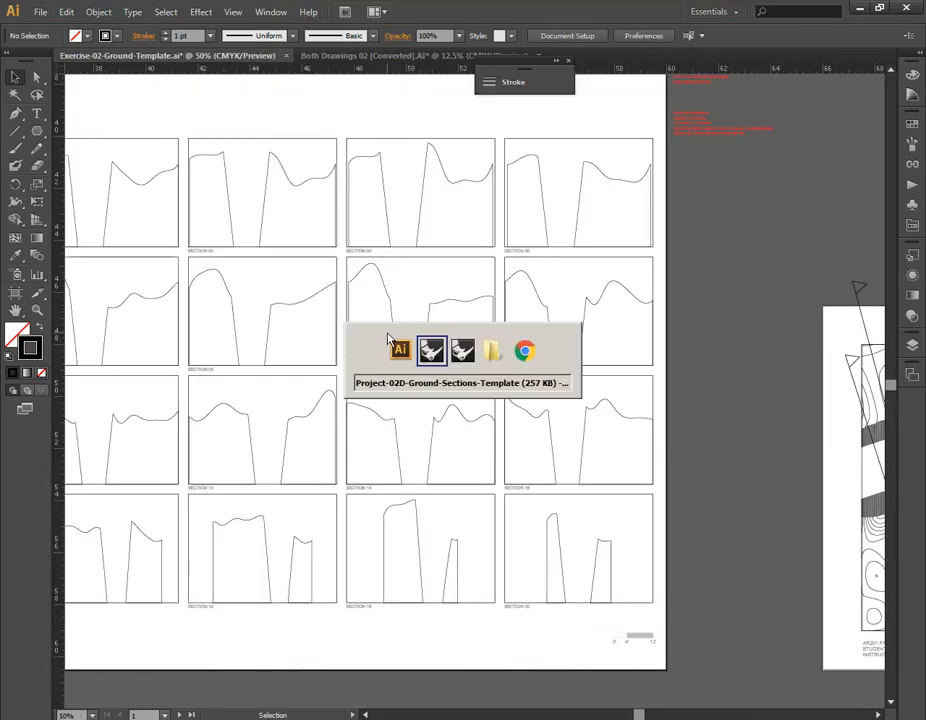
{"action": "type", "text": "SelLast"}
{"action": "key", "text": "Return"}
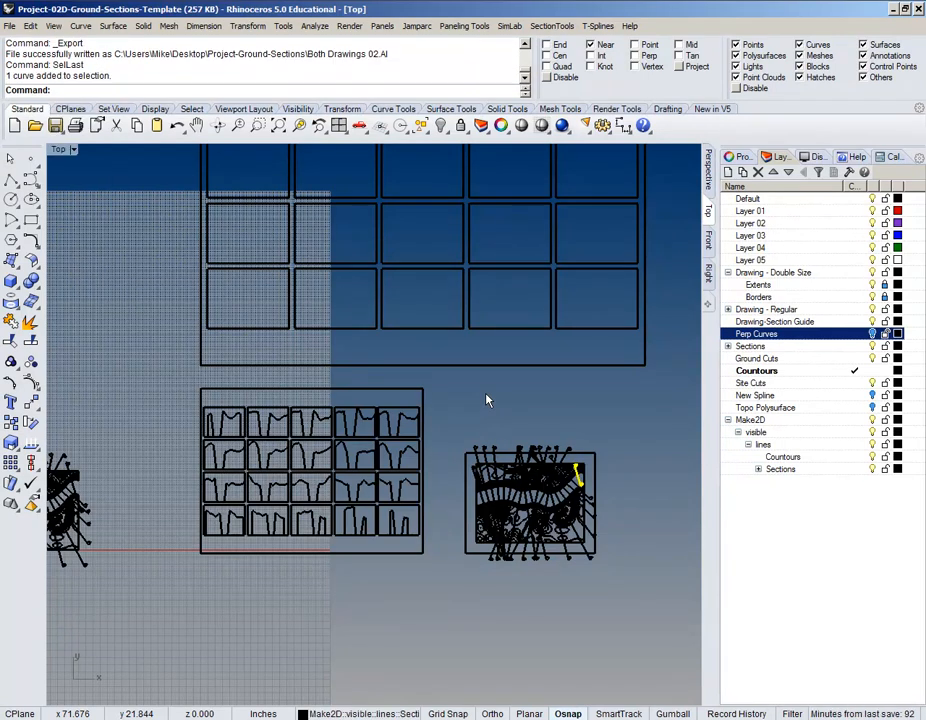
{"action": "left_click", "coordinate": [506, 399]}
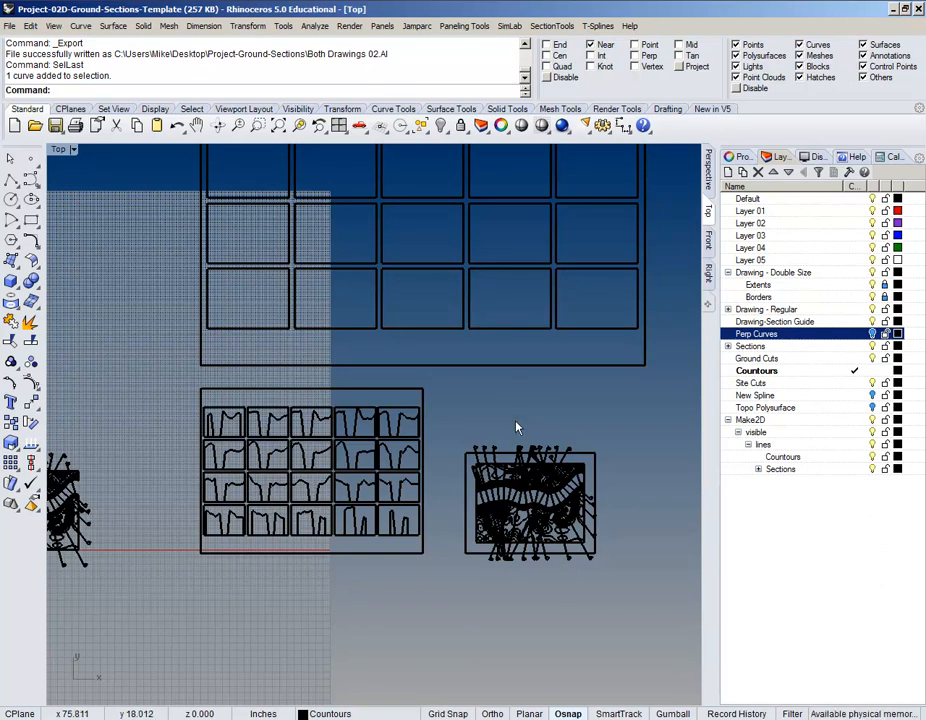
{"action": "type", "text": "SelPrev"}
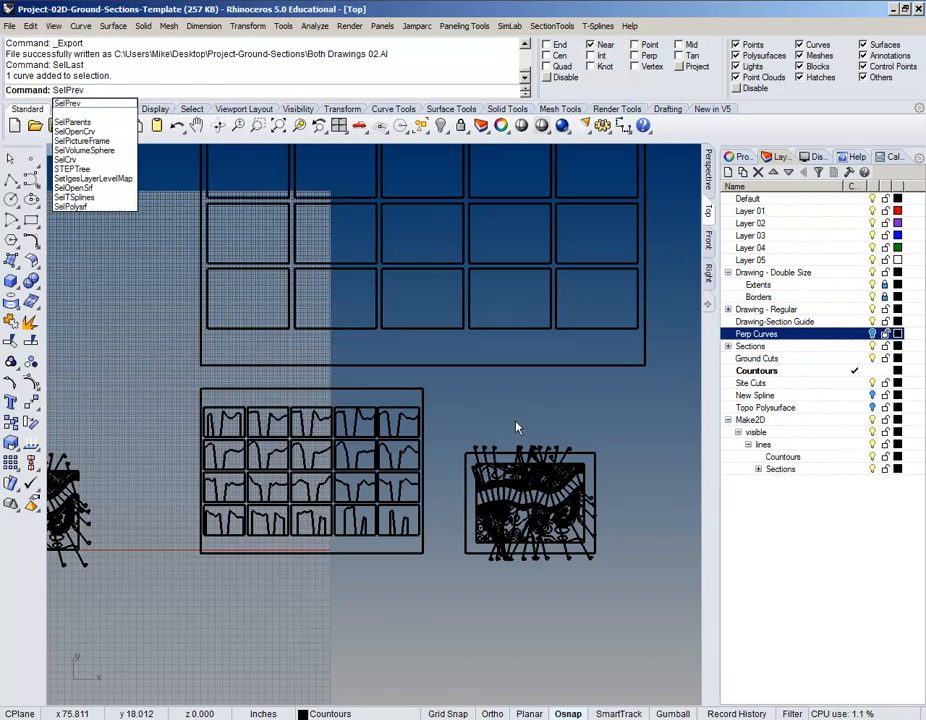
{"action": "key", "text": "Return"}
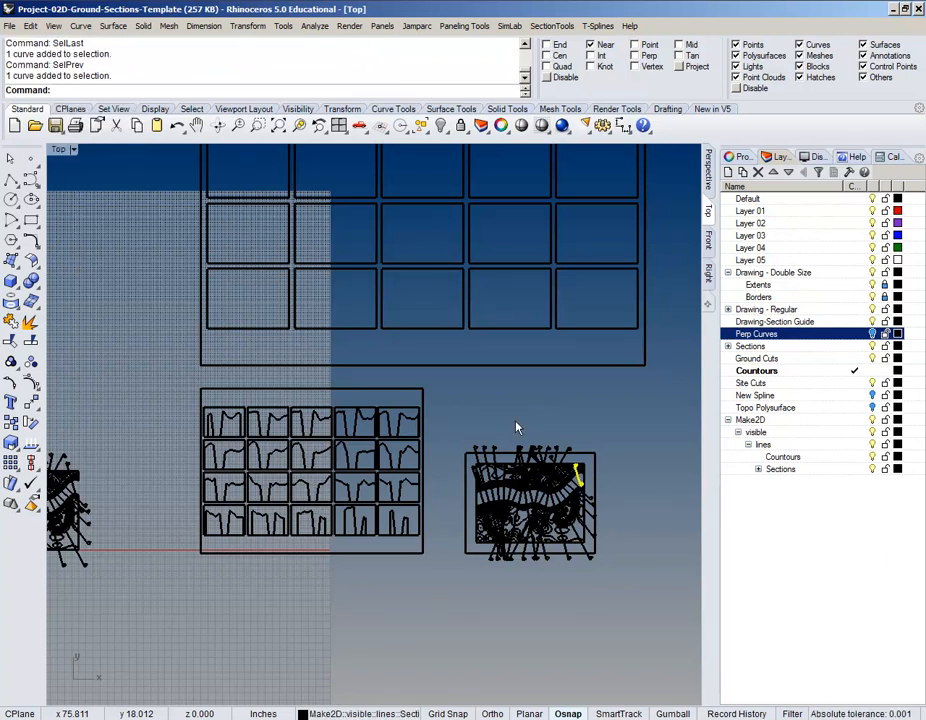
{"action": "key", "text": "alt+Tab"}
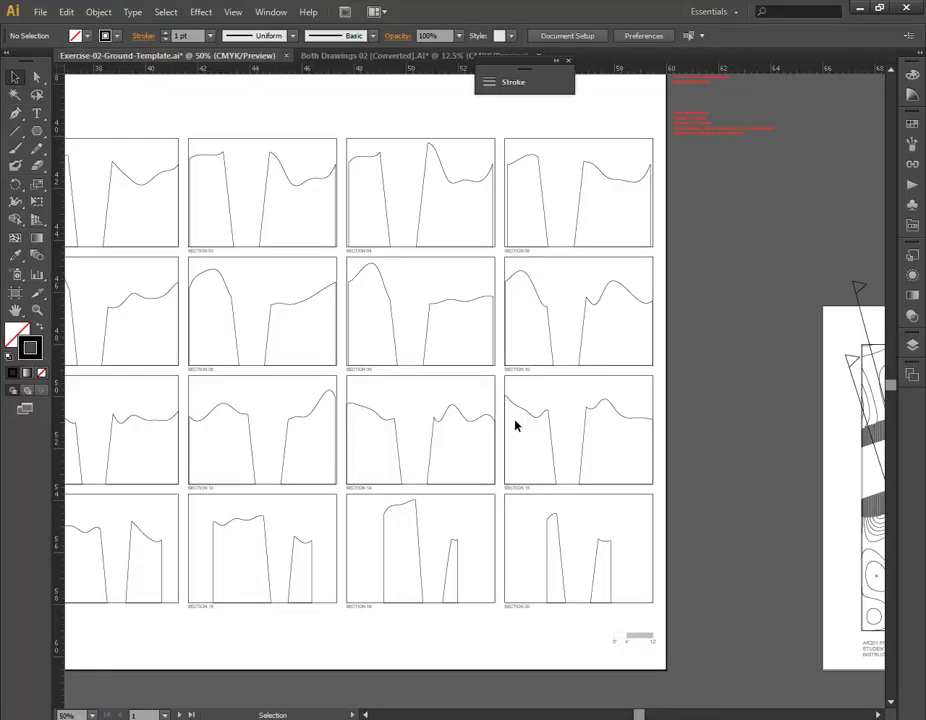
- Examine how the contour plan and its section lines sit within the smaller artboard's frame
{"action": "scroll", "coordinate": [657, 397], "scroll_direction": "down", "scroll_amount": 6, "text": "alt"}
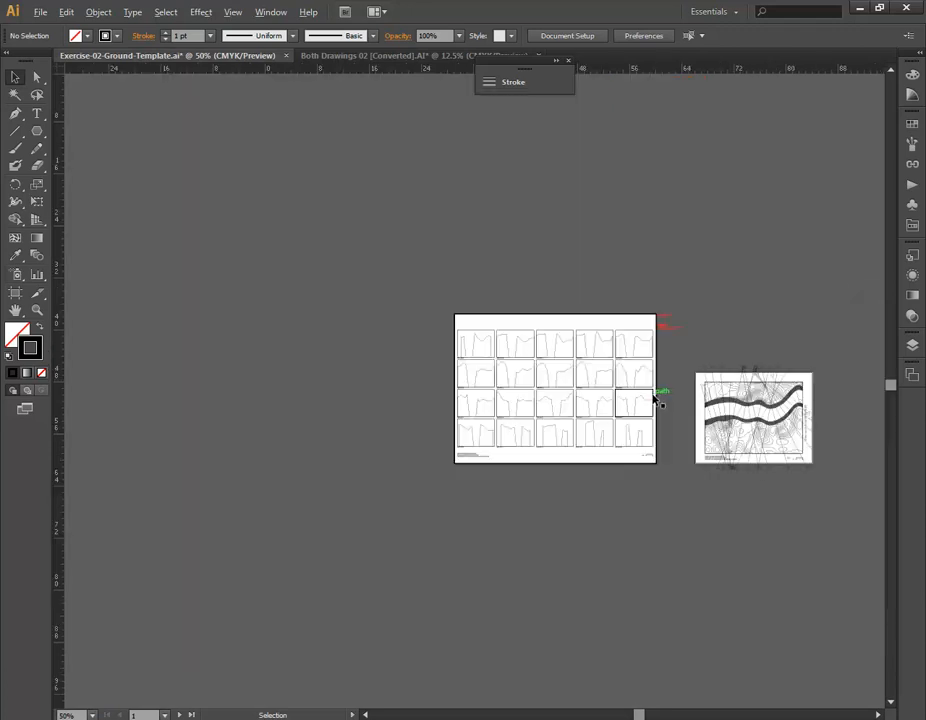
{"action": "scroll", "coordinate": [771, 425], "scroll_direction": "up", "scroll_amount": 2, "text": "alt"}
{"action": "scroll", "coordinate": [645, 356], "scroll_direction": "up", "scroll_amount": 6, "text": "alt"}
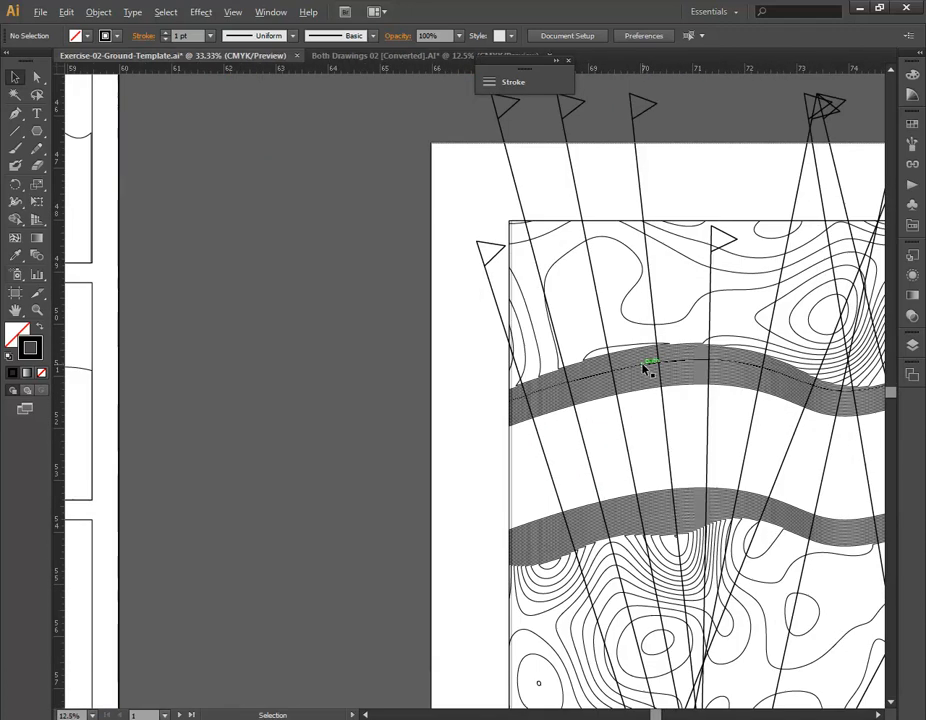
{"action": "scroll", "coordinate": [515, 266], "scroll_direction": "up", "scroll_amount": 3, "text": "alt"}
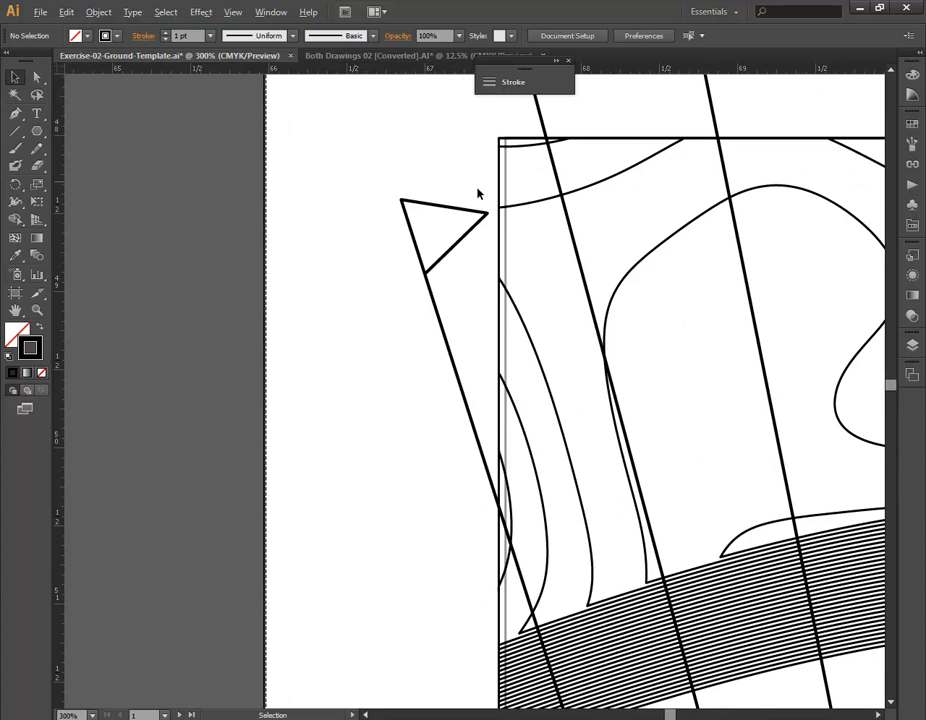
{"action": "scroll", "coordinate": [489, 192], "scroll_direction": "down", "scroll_amount": 2, "text": "alt"}
{"action": "scroll", "coordinate": [489, 192], "scroll_direction": "down", "scroll_amount": 5, "text": "alt"}
{"action": "scroll", "coordinate": [520, 250], "scroll_direction": "down", "scroll_amount": 1, "text": "alt"}
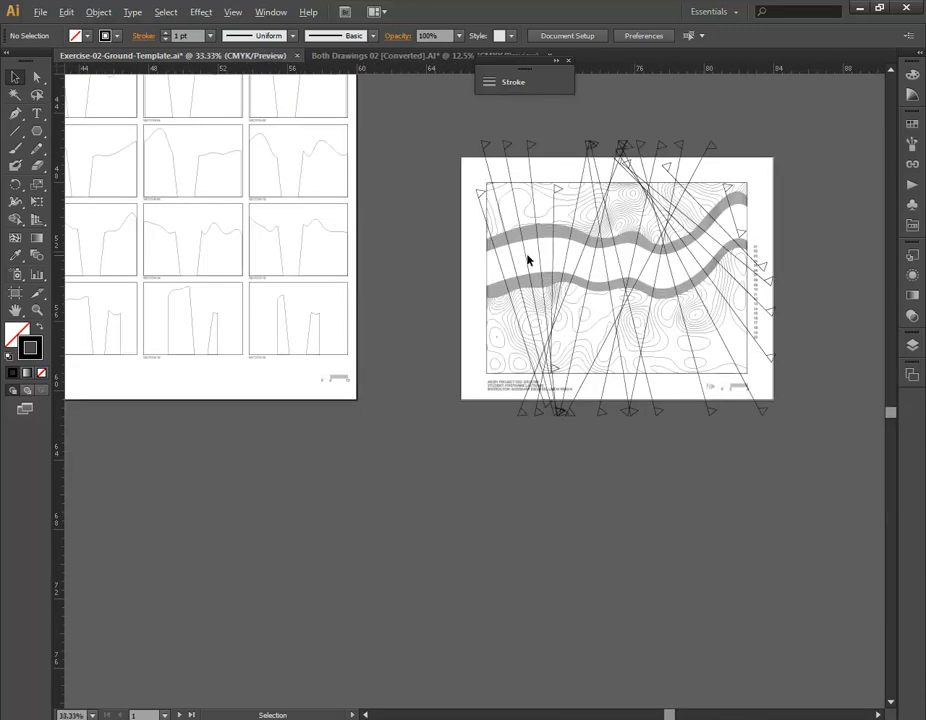
{"action": "left_click", "coordinate": [912, 345]}
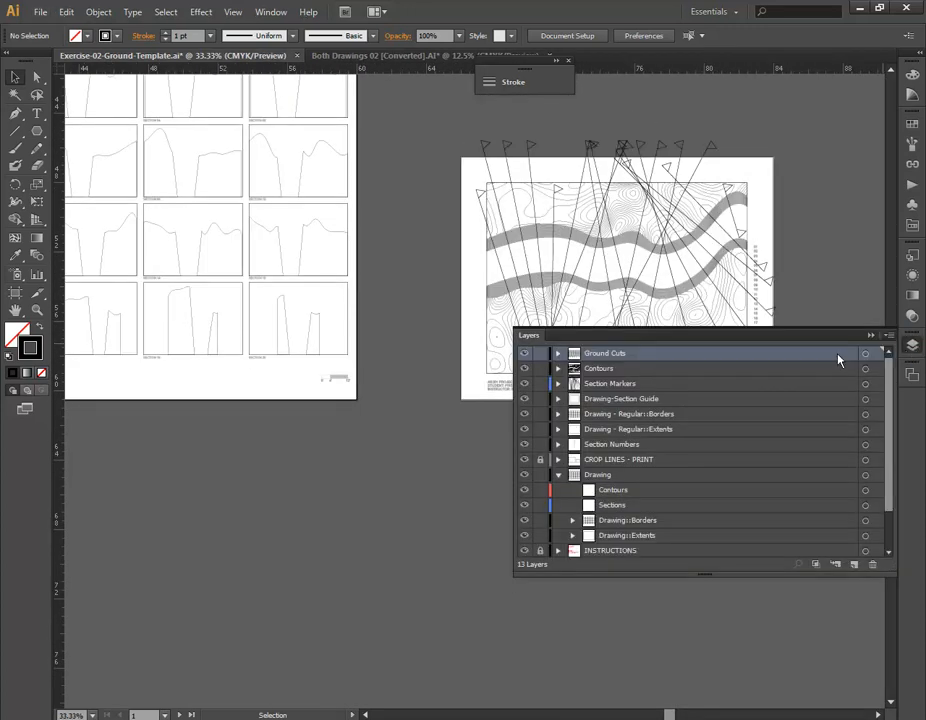
{"action": "left_click", "coordinate": [867, 335]}
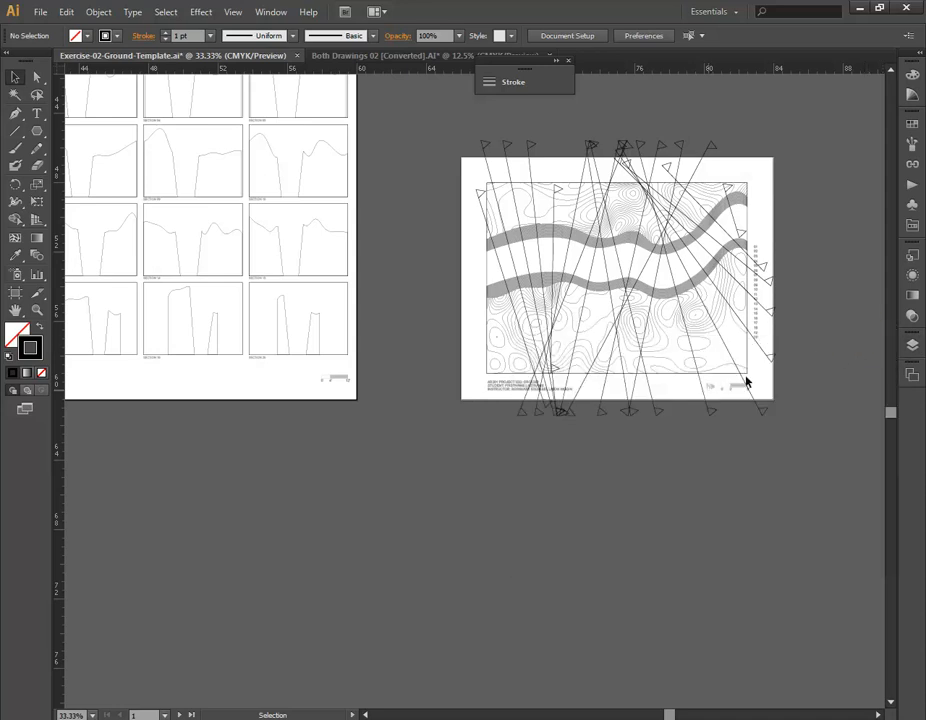
{"action": "left_click_drag", "start_coordinate": [775, 338], "coordinate": [623, 407]}
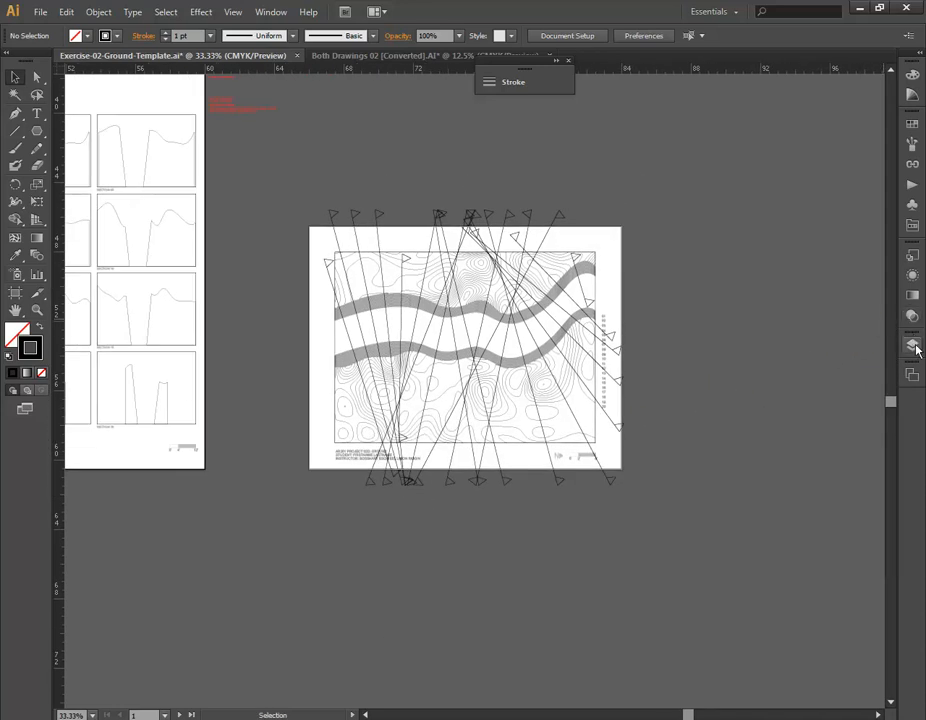
- Collapse the Drawing layer and lock the Section Markers, Drawing and Labels layers
{"action": "left_click", "coordinate": [912, 344]}
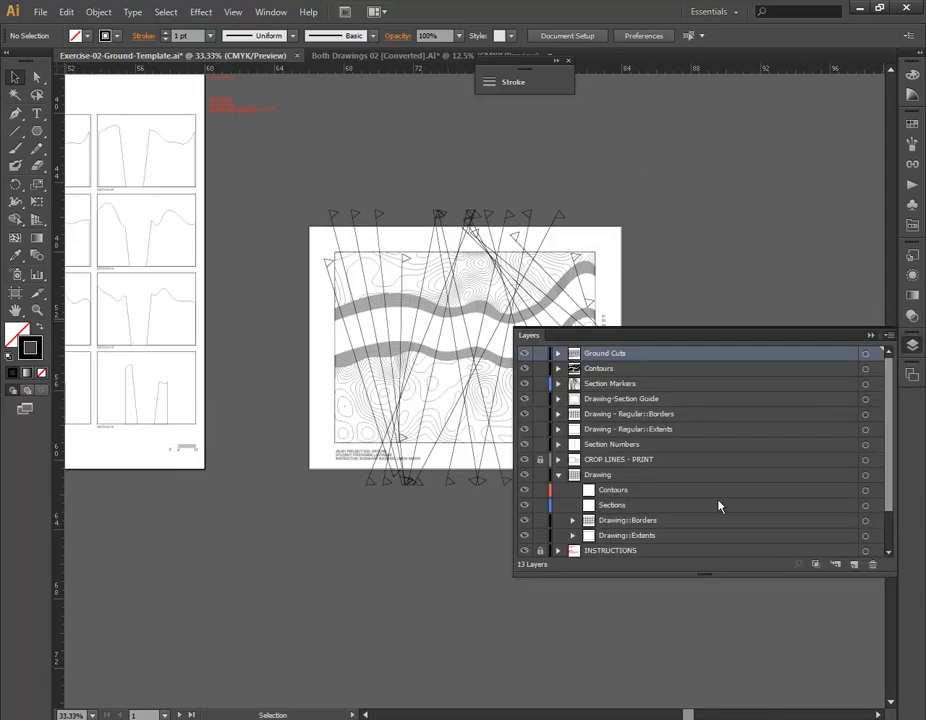
{"action": "left_click", "coordinate": [558, 475]}
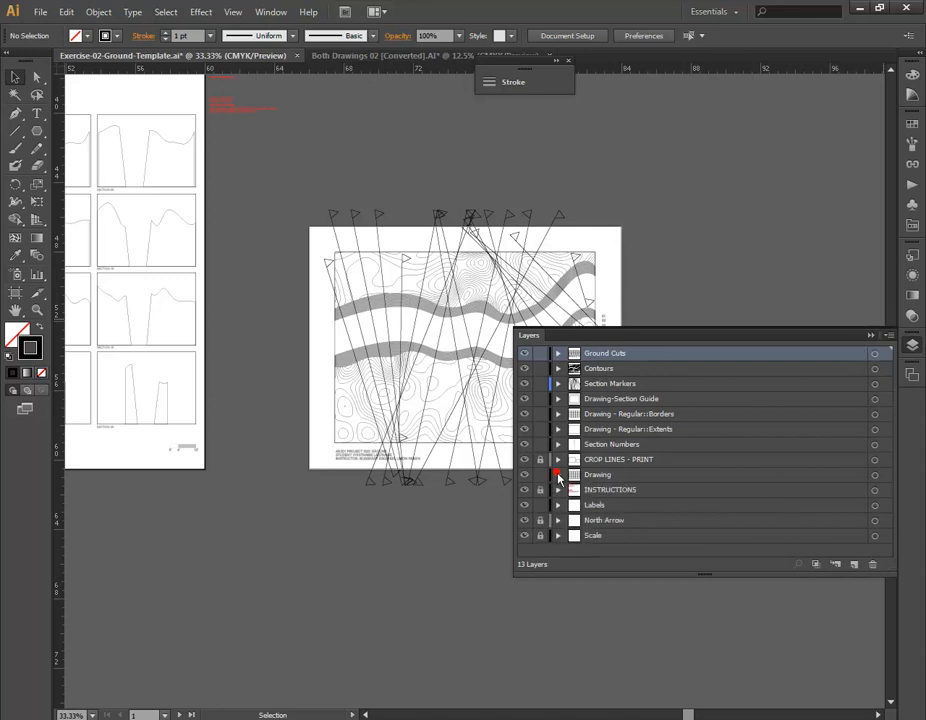
{"action": "left_click", "coordinate": [348, 168]}
{"action": "left_click", "coordinate": [537, 386]}
{"action": "left_click", "coordinate": [540, 475]}
- Select the unlocked contour plan artwork, move it so its lower-left corner meets the template frame's corner, and deselect it
{"action": "mouse_move", "coordinate": [276, 201]}
{"action": "left_mouse_down"}
{"action": "mouse_move", "coordinate": [490, 389]}
{"action": "mouse_move", "coordinate": [624, 525]}
{"action": "left_mouse_up"}
{"action": "scroll", "coordinate": [310, 439], "scroll_direction": "up", "scroll_amount": 3, "text": "alt"}
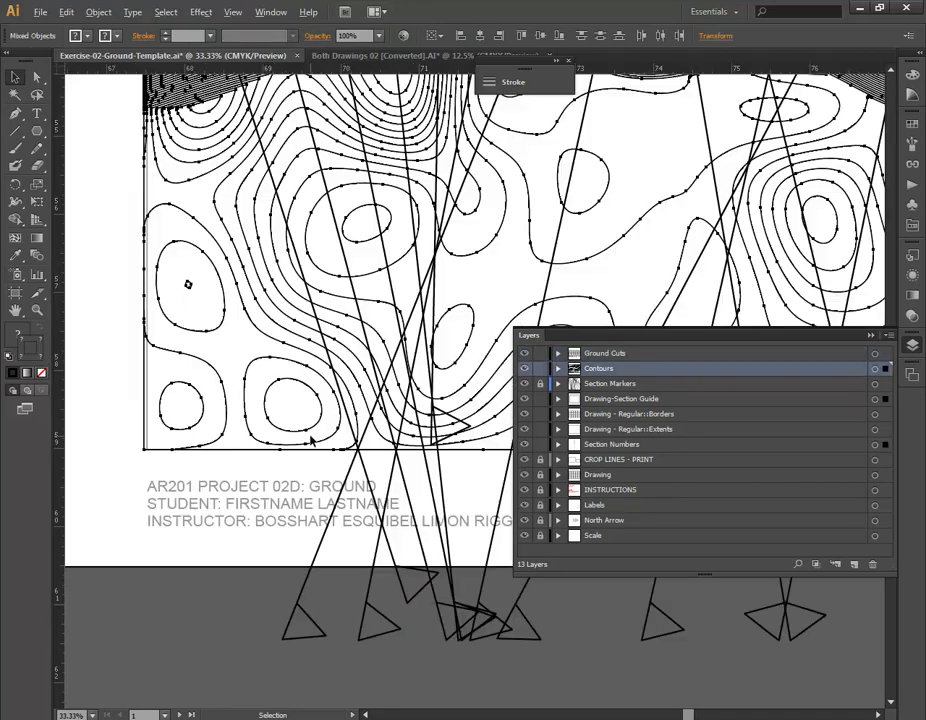
{"action": "scroll", "coordinate": [141, 444], "scroll_direction": "up", "scroll_amount": 2, "text": "alt"}
{"action": "scroll", "coordinate": [150, 475], "scroll_direction": "up", "scroll_amount": 6, "text": "alt"}
{"action": "left_click_drag", "start_coordinate": [170, 500], "coordinate": [196, 461]}
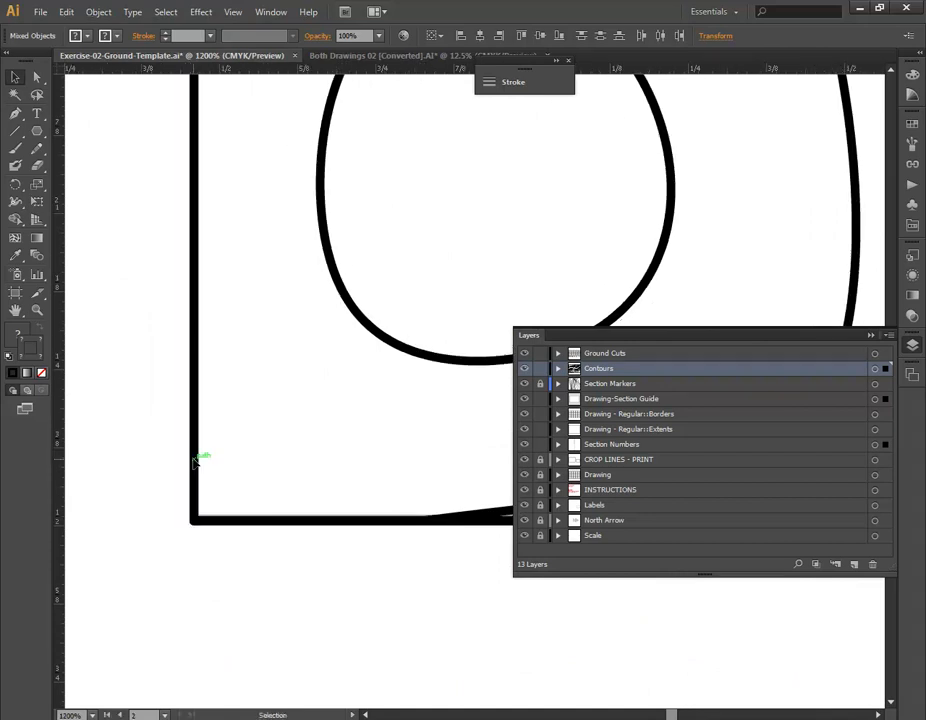
{"action": "scroll", "coordinate": [267, 451], "scroll_direction": "down", "scroll_amount": 8, "text": "alt"}
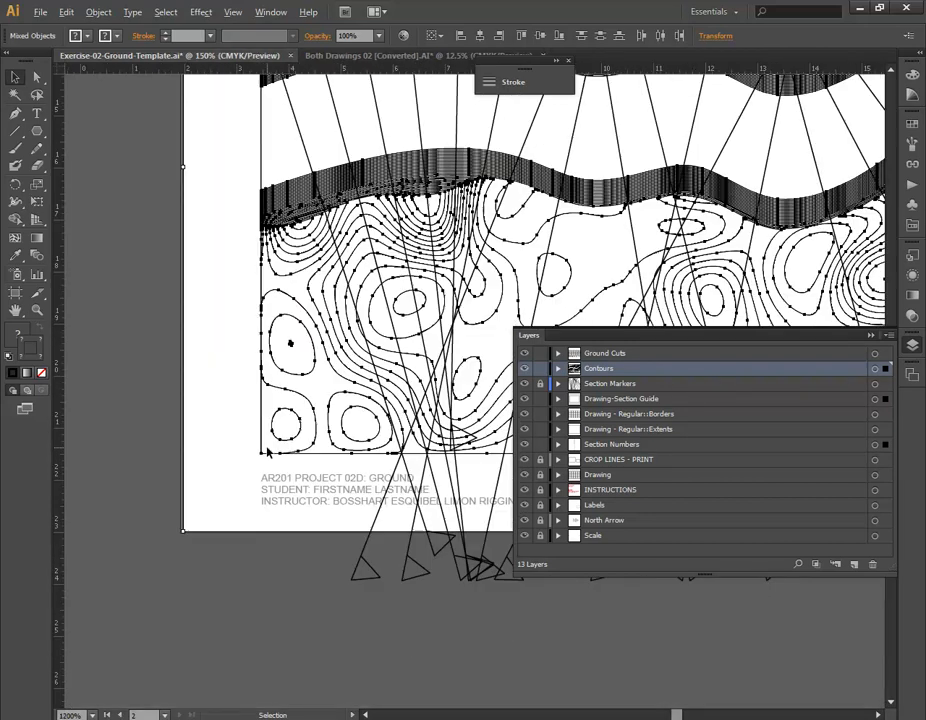
{"action": "scroll", "coordinate": [267, 451], "scroll_direction": "down", "scroll_amount": 2, "text": "alt"}
{"action": "left_click", "coordinate": [510, 234]}
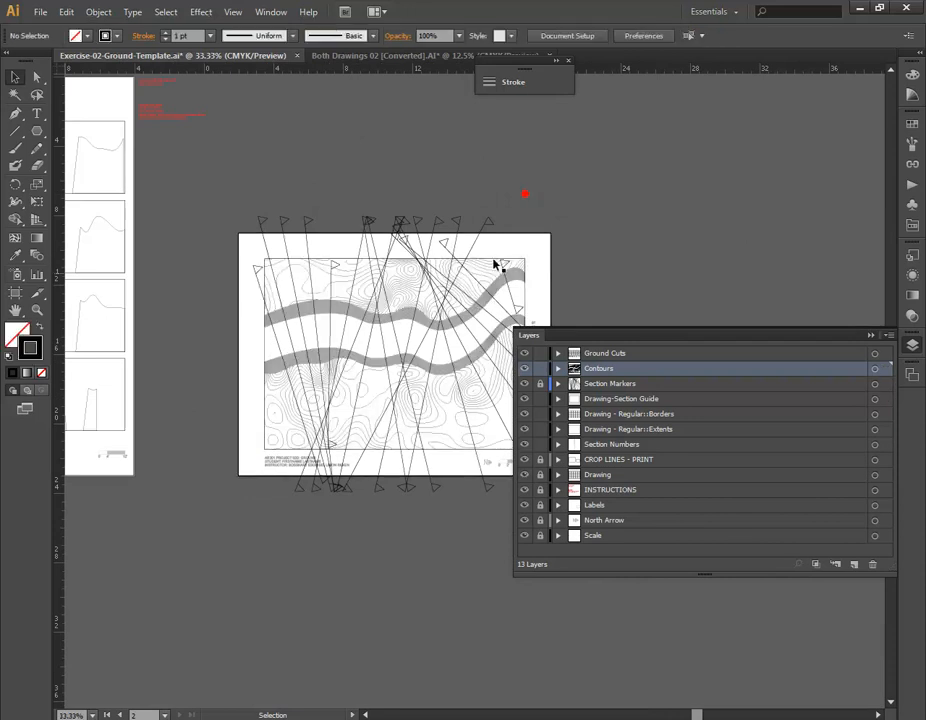
- Expand the Drawing layer, toggle its visibility to check the template frames on the section sheet, and unlock it
{"action": "left_click_drag", "start_coordinate": [167, 439], "coordinate": [593, 502]}
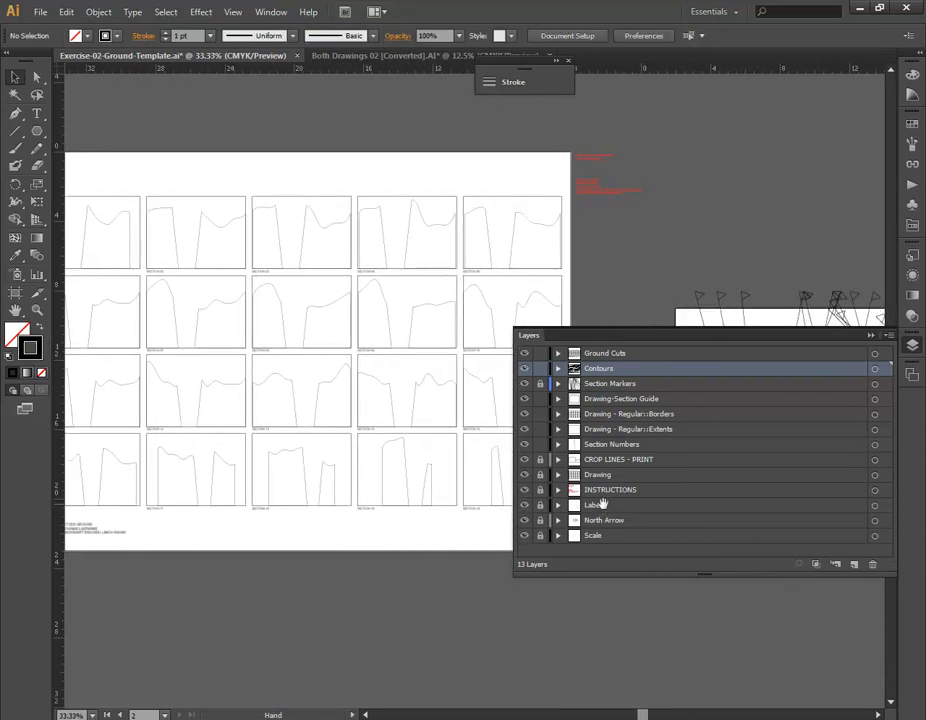
{"action": "left_click_drag", "start_coordinate": [626, 236], "coordinate": [709, 217]}
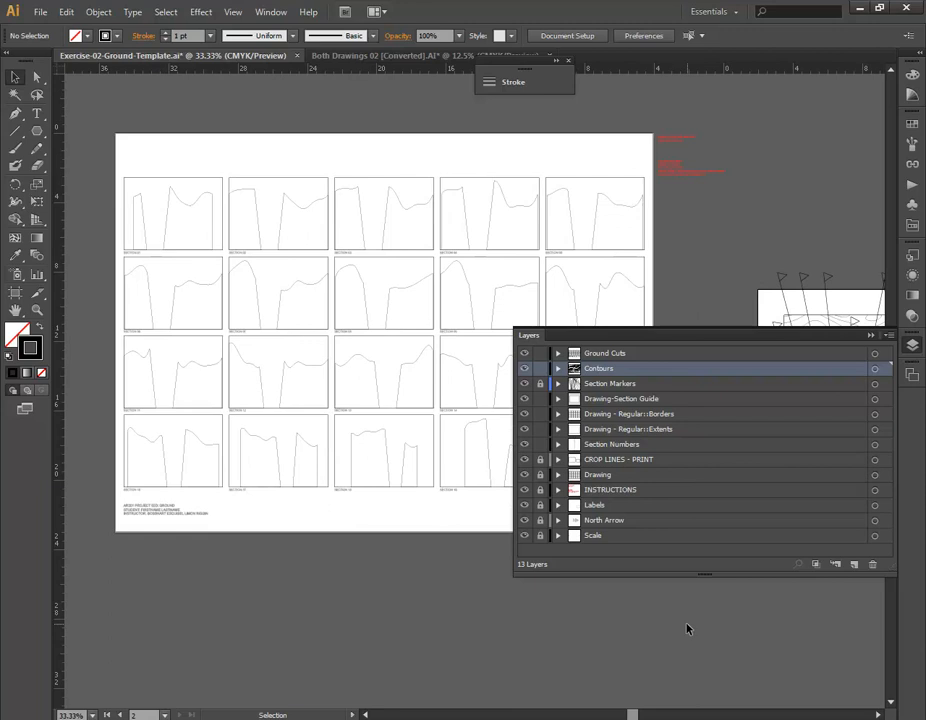
{"action": "left_click", "coordinate": [559, 475]}
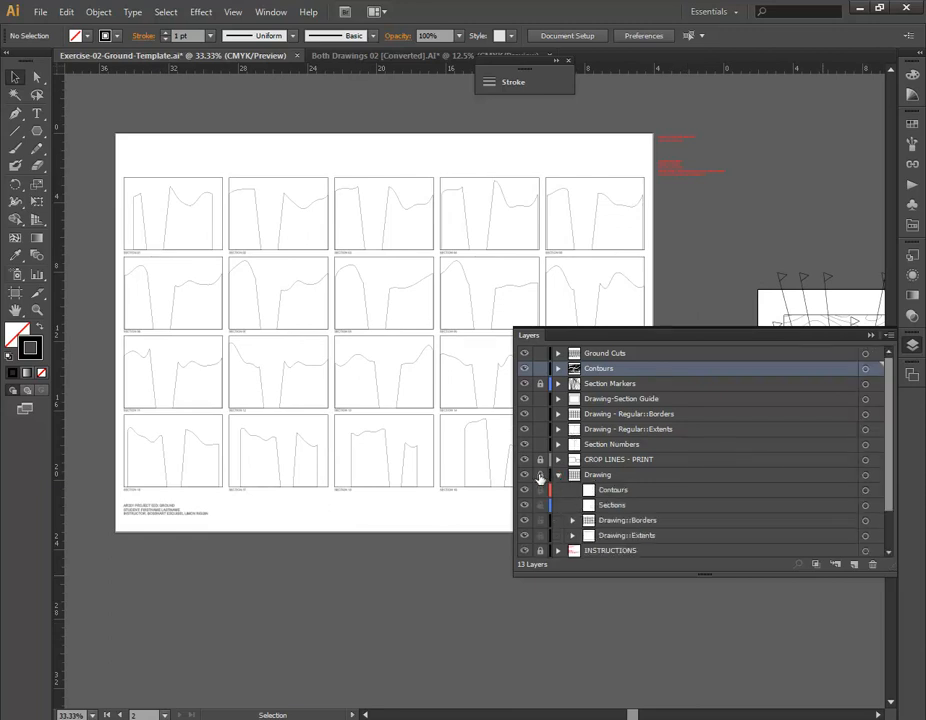
{"action": "left_click", "coordinate": [525, 474]}
{"action": "left_click", "coordinate": [525, 476]}
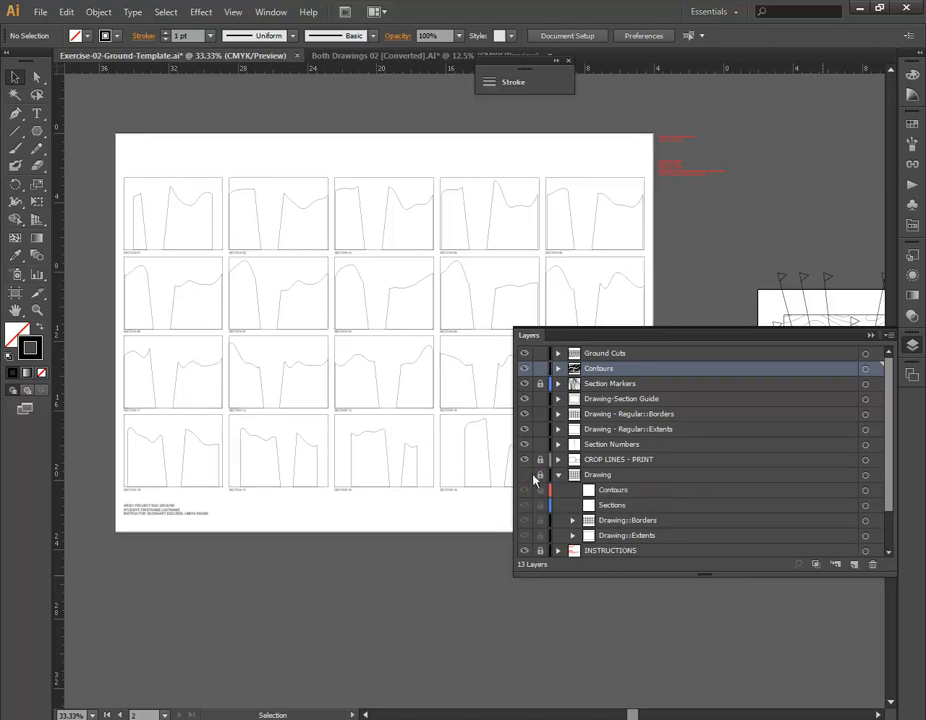
{"action": "left_click", "coordinate": [541, 477]}
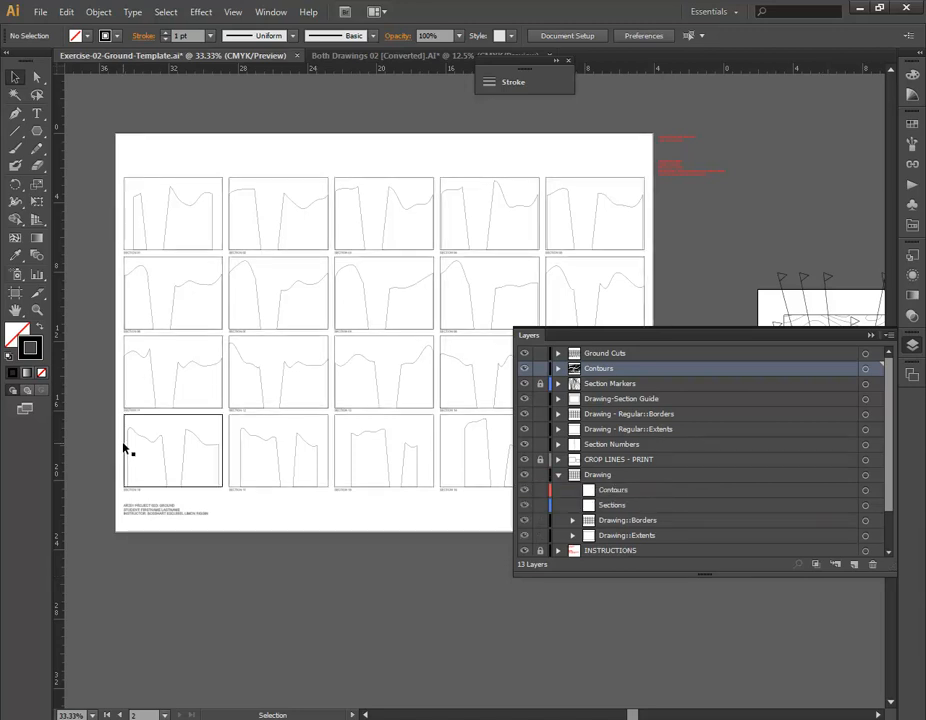
- Hide the Drawing - Regular::Borders and Drawing - Regular::Extents layers, leaving the template's own section frames displayed
{"action": "scroll", "coordinate": [126, 447], "scroll_direction": "up", "scroll_amount": 4, "text": "alt"}
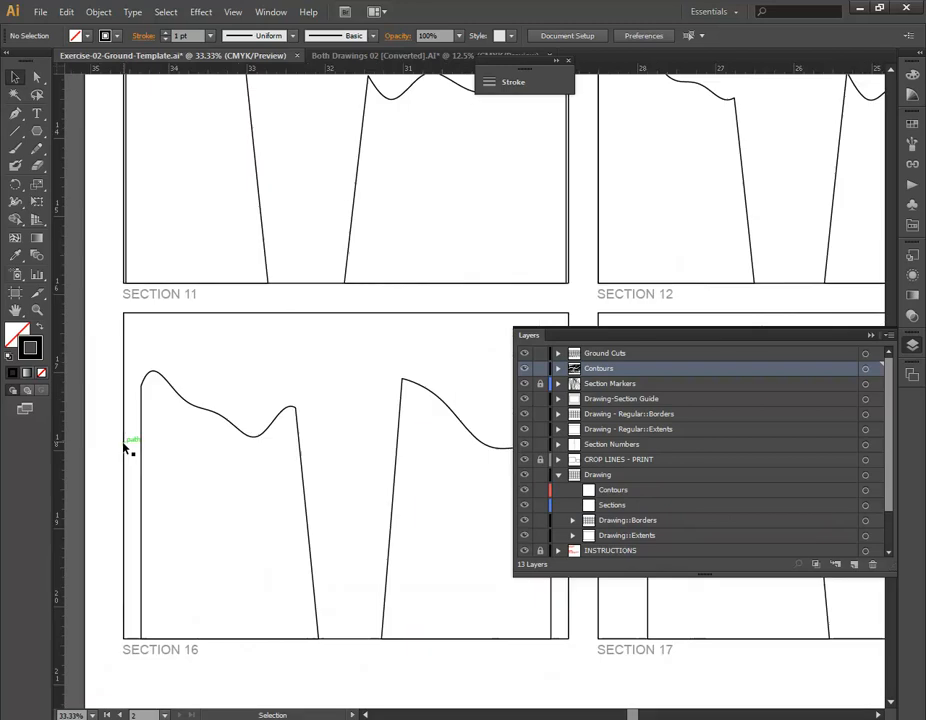
{"action": "left_click", "coordinate": [126, 278]}
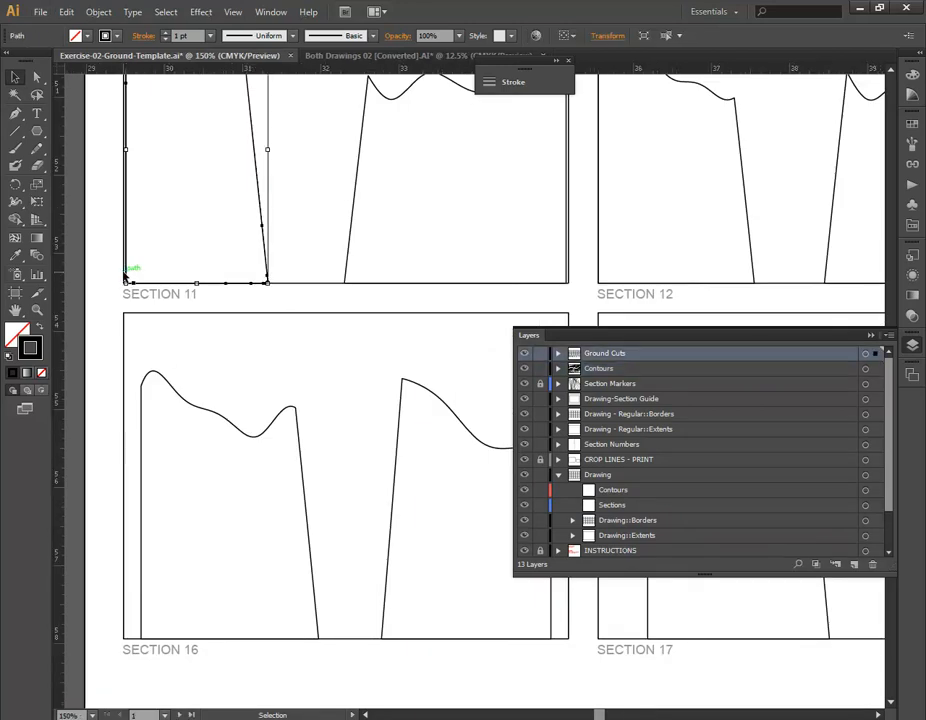
{"action": "left_click", "coordinate": [525, 416]}
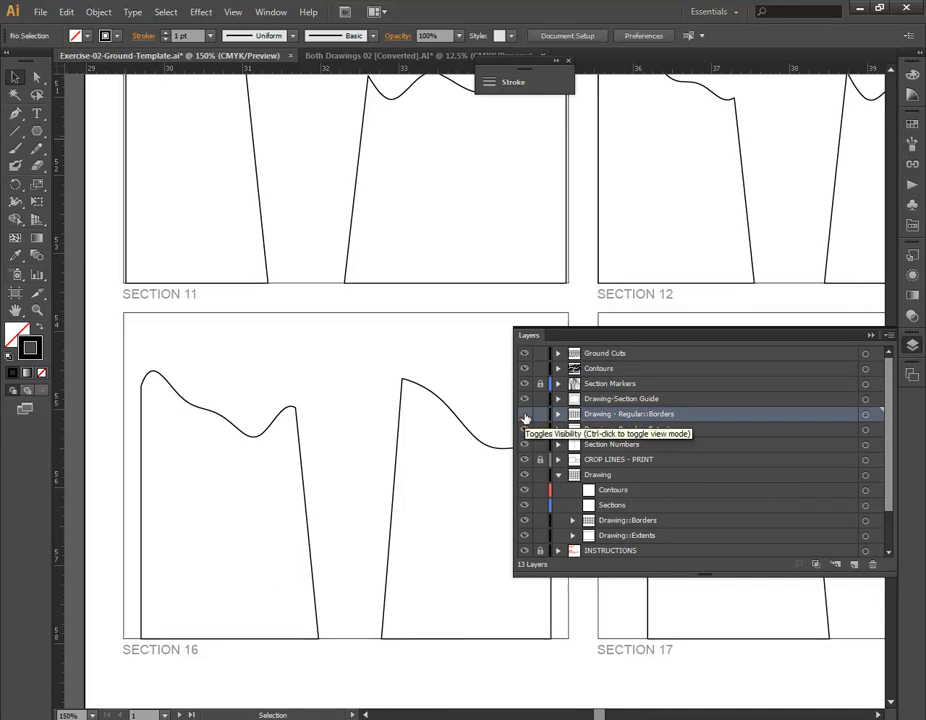
{"action": "left_click", "coordinate": [525, 415]}
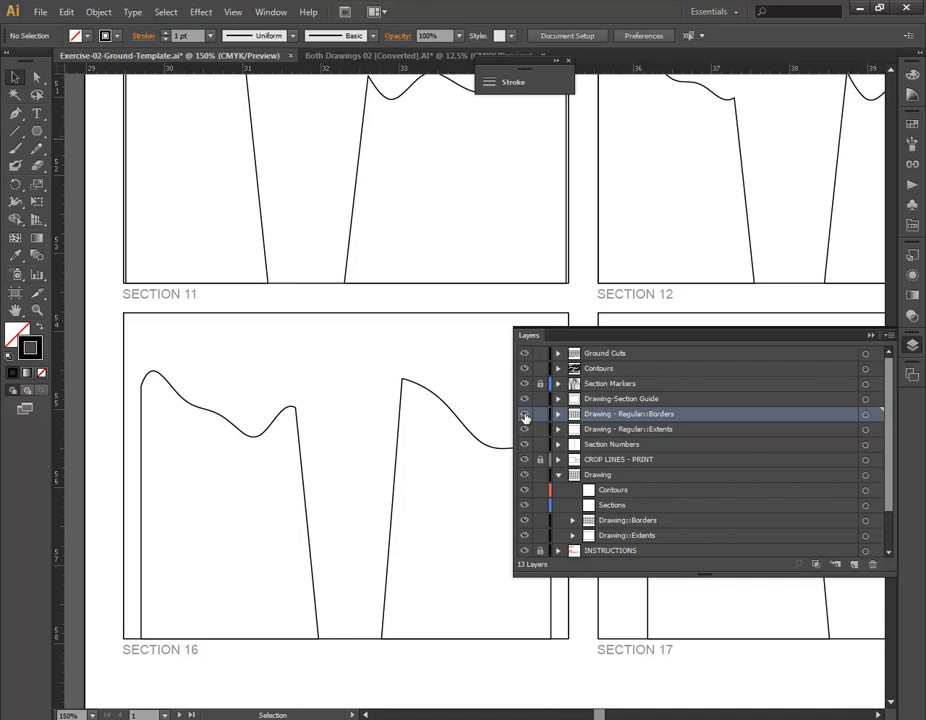
{"action": "left_click", "coordinate": [525, 415]}
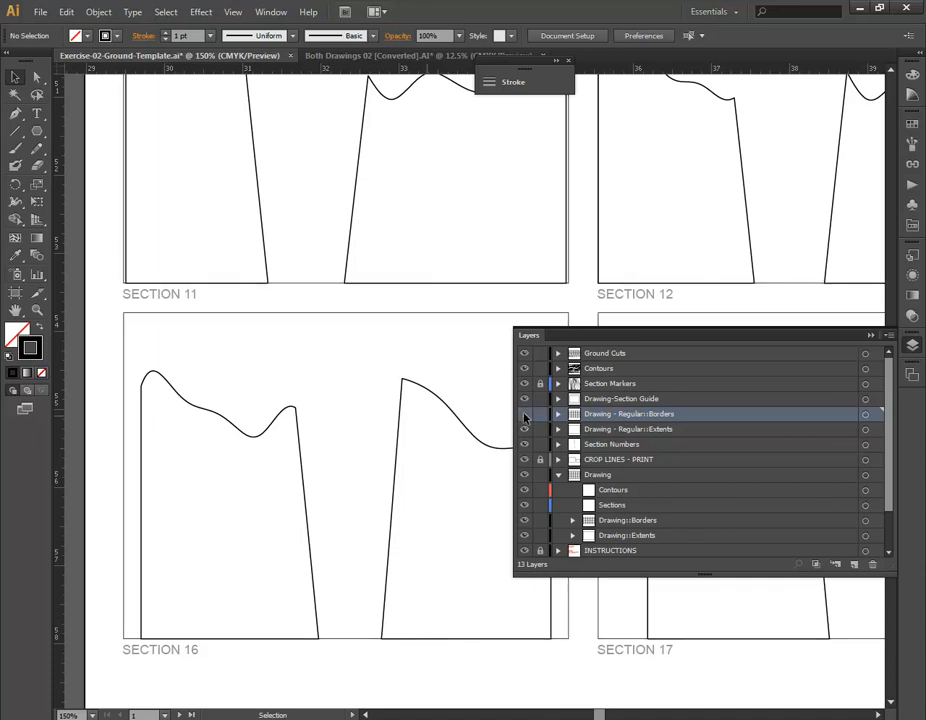
{"action": "scroll", "coordinate": [266, 398], "scroll_direction": "down", "scroll_amount": 3, "text": "alt"}
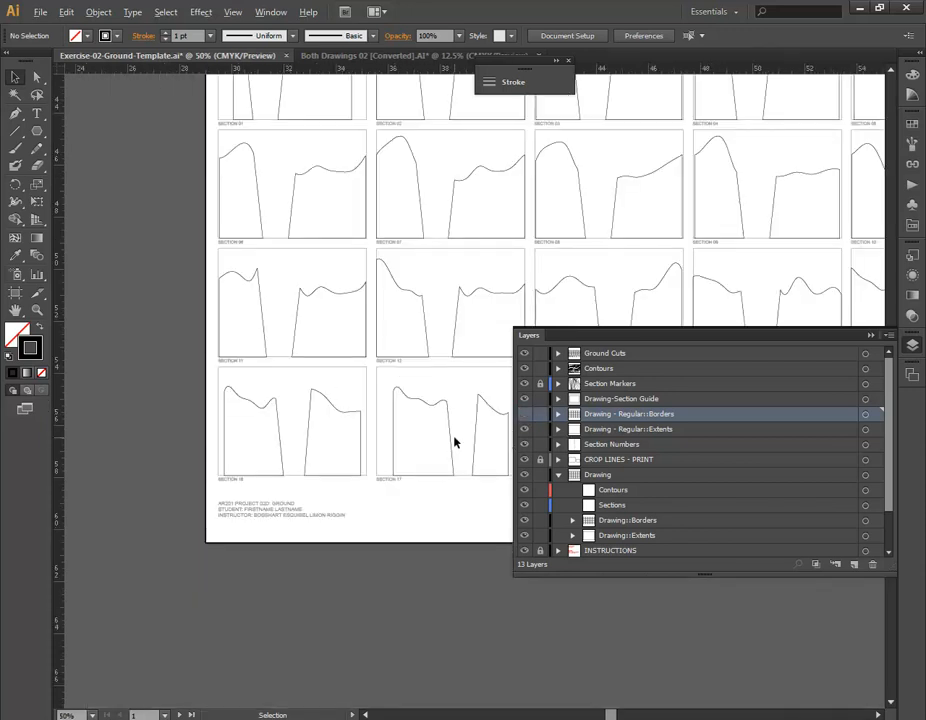
{"action": "scroll", "coordinate": [240, 416], "scroll_direction": "down", "scroll_amount": 3, "text": "alt"}
{"action": "scroll", "coordinate": [236, 288], "scroll_direction": "up", "scroll_amount": 3, "text": "alt"}
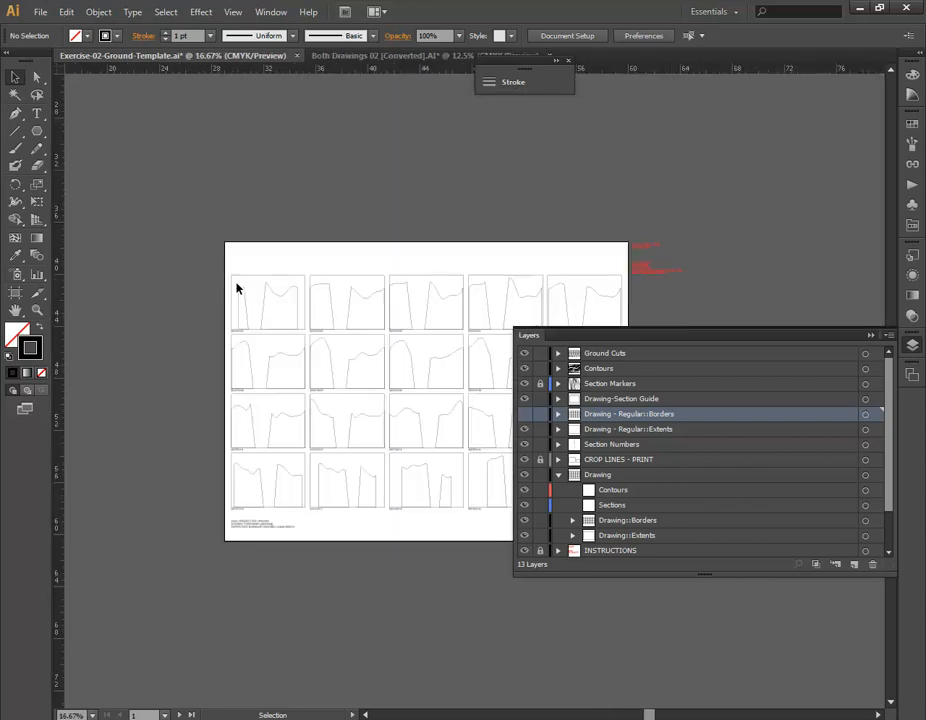
{"action": "scroll", "coordinate": [236, 288], "scroll_direction": "down", "scroll_amount": 2, "text": "alt"}
{"action": "scroll", "coordinate": [484, 356], "scroll_direction": "up", "scroll_amount": 4, "text": "alt"}
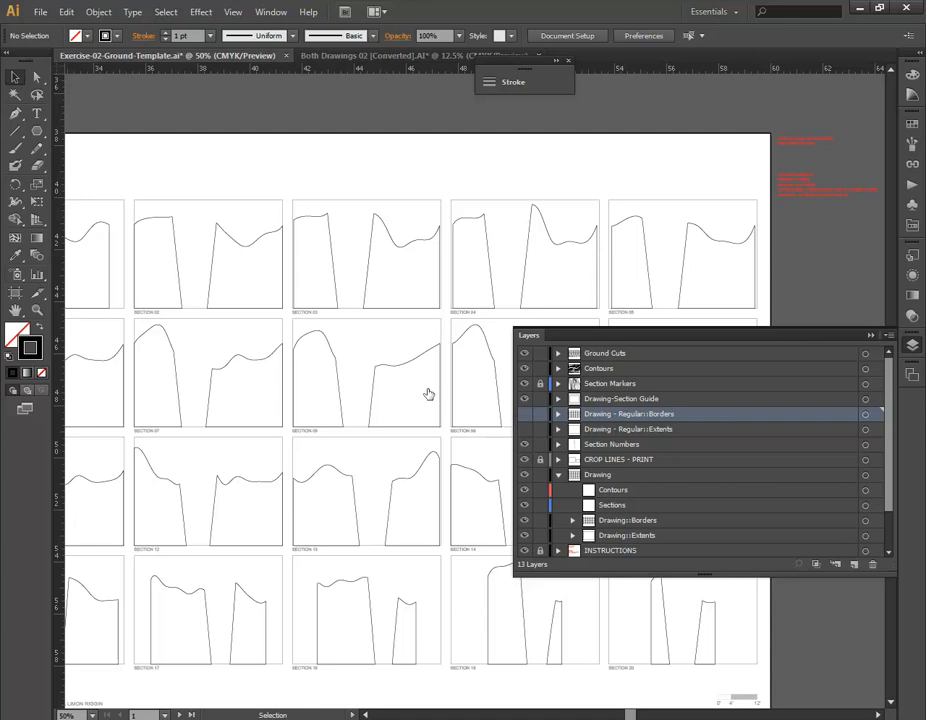
- Examine the project title block below the SECTION 16 frame at close range
{"action": "scroll", "coordinate": [428, 393], "scroll_direction": "down", "scroll_amount": 3, "text": "alt"}
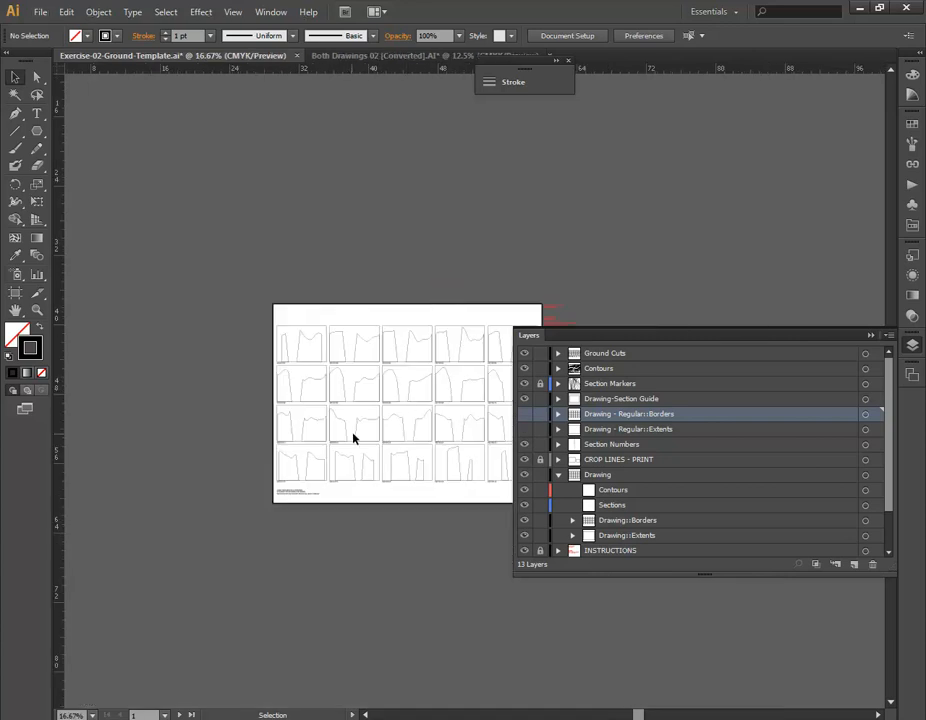
{"action": "scroll", "coordinate": [310, 457], "scroll_direction": "up", "scroll_amount": 3, "text": "alt"}
{"action": "key", "text": "space"}
{"action": "left_click_drag", "start_coordinate": [175, 604], "coordinate": [273, 484]}
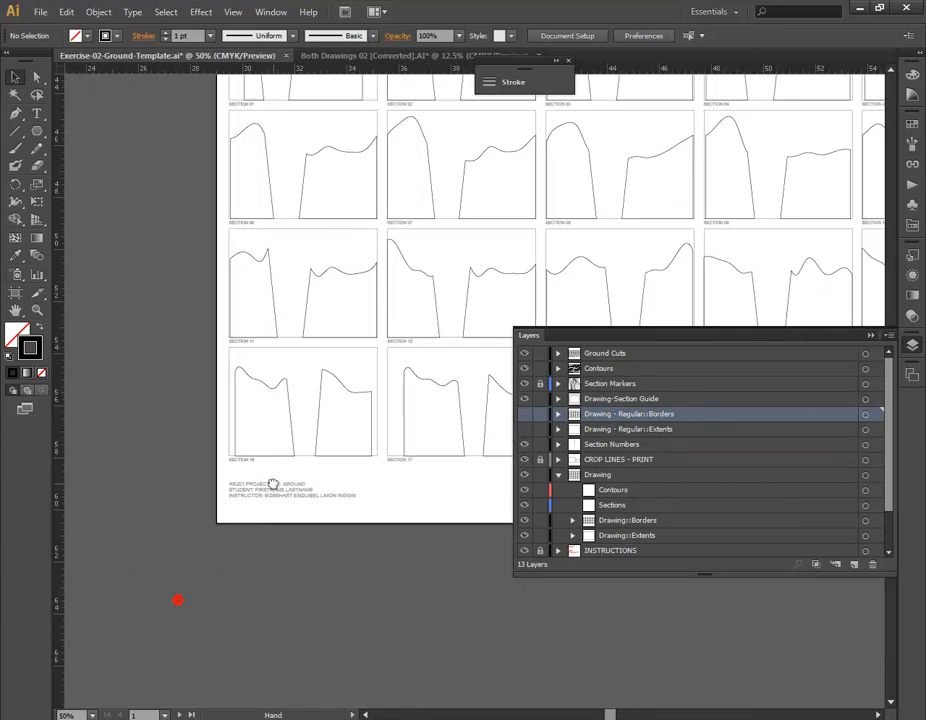
{"action": "scroll", "coordinate": [265, 509], "scroll_direction": "up", "scroll_amount": 5, "text": "alt"}
{"action": "scroll", "coordinate": [273, 455], "scroll_direction": "down", "scroll_amount": 2, "text": "alt"}
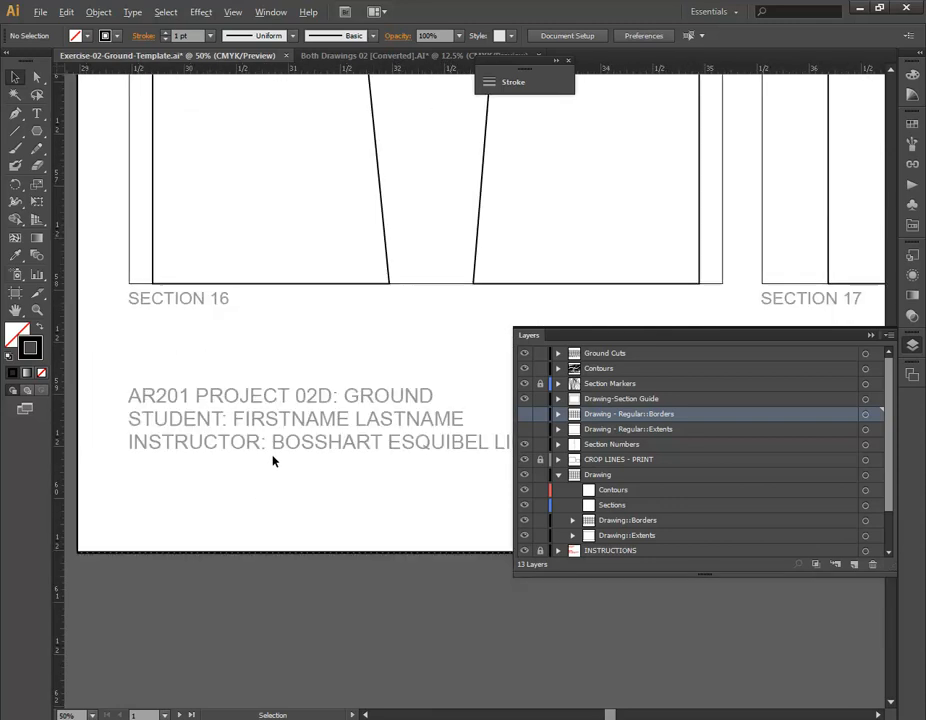
- Examine the project title block and the red notes beside the section sheet on labels, line types and line weights
{"action": "key", "text": "space"}
{"action": "left_click_drag", "start_coordinate": [375, 437], "coordinate": [319, 478]}
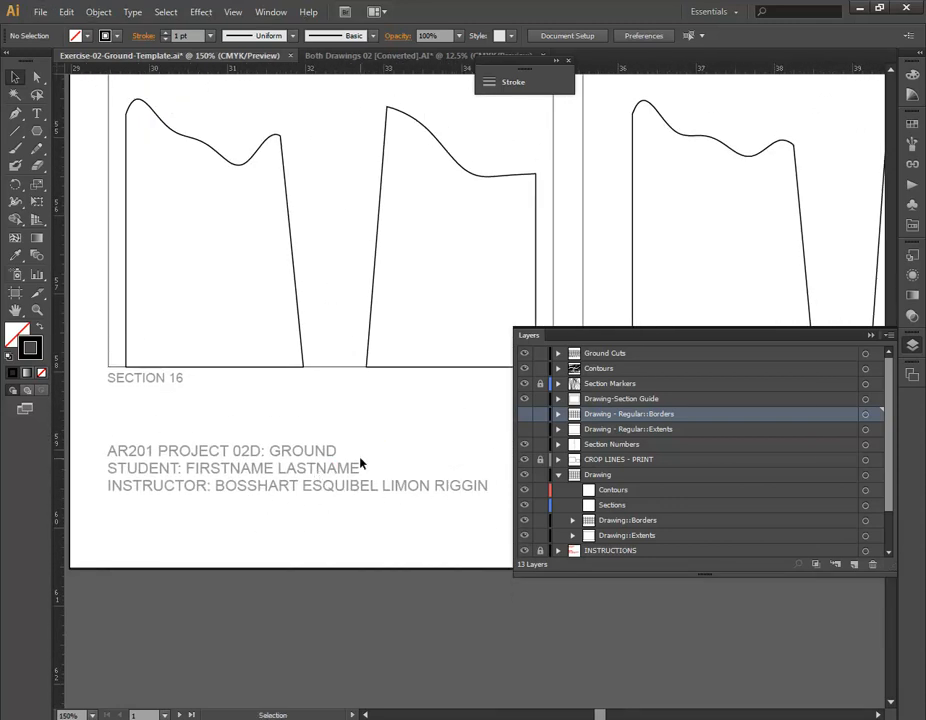
{"action": "scroll", "coordinate": [333, 450], "scroll_direction": "up", "scroll_amount": 3}
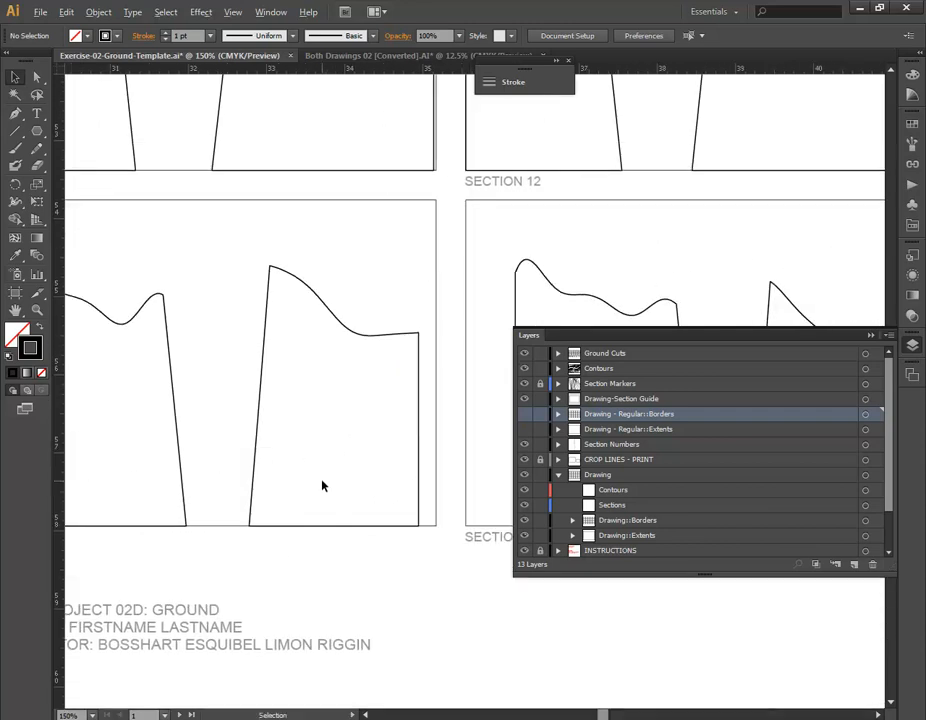
{"action": "scroll", "coordinate": [324, 487], "scroll_direction": "down", "scroll_amount": 3, "text": "alt"}
{"action": "key", "text": "space"}
{"action": "left_click_drag", "start_coordinate": [444, 379], "coordinate": [289, 478]}
{"action": "left_click_drag", "start_coordinate": [493, 308], "coordinate": [169, 411]}
{"action": "scroll", "coordinate": [338, 341], "scroll_direction": "up", "scroll_amount": 5, "text": "alt"}
{"action": "key", "text": "space"}
{"action": "left_click_drag", "start_coordinate": [647, 242], "coordinate": [384, 504]}
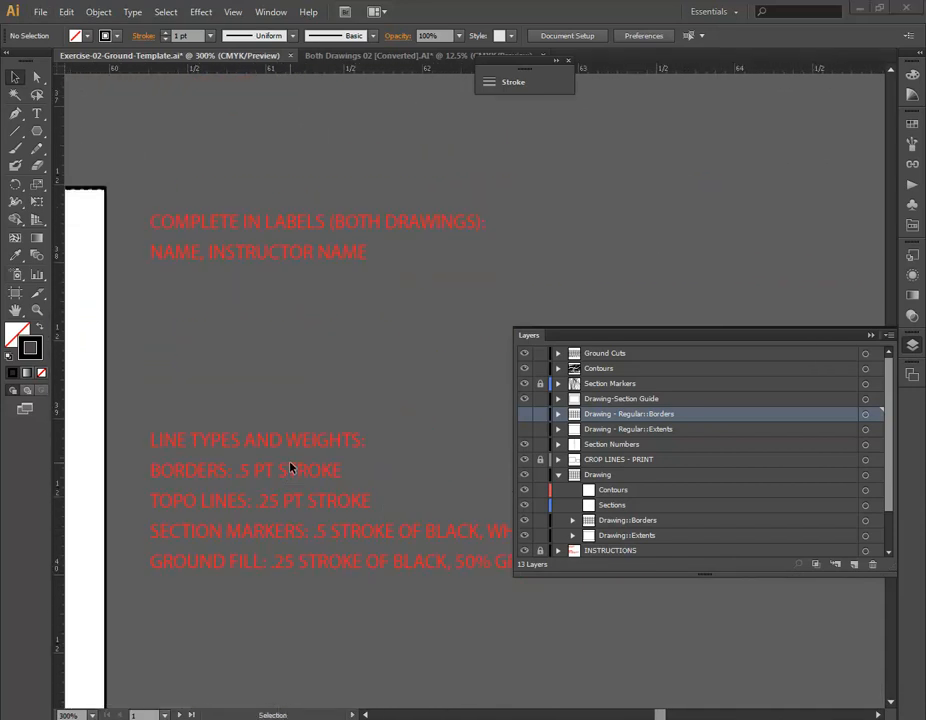
{"action": "key", "text": "super"}
{"action": "left_click", "coordinate": [378, 357]}
{"action": "scroll", "coordinate": [280, 378], "scroll_direction": "down", "scroll_amount": 5}
{"action": "scroll", "coordinate": [278, 382], "scroll_direction": "down", "scroll_amount": 3}
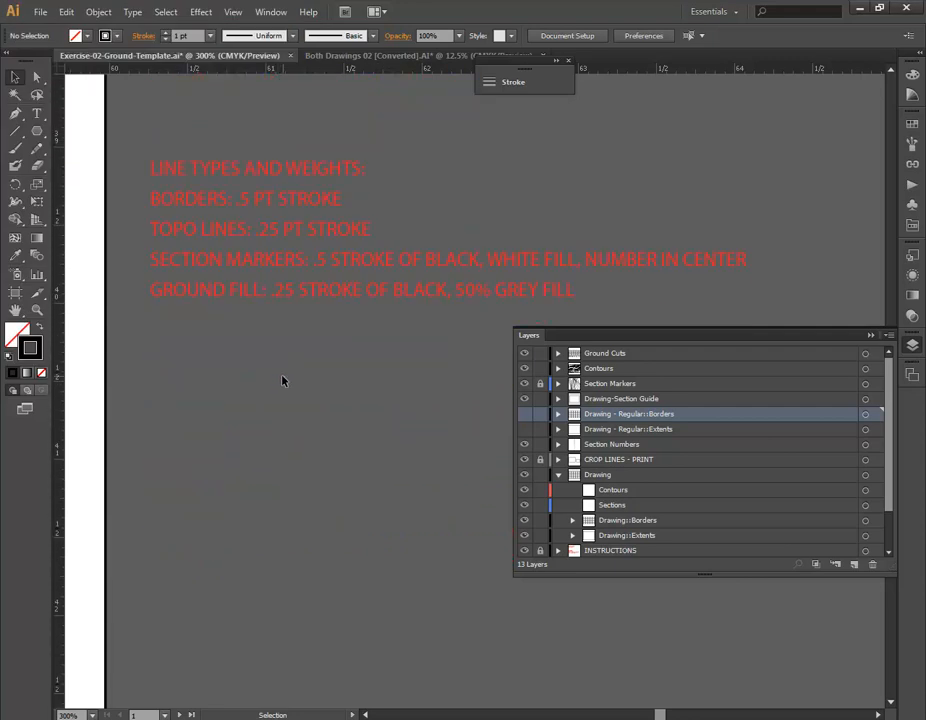
{"action": "scroll", "coordinate": [281, 380], "scroll_direction": "down", "scroll_amount": 2, "text": "alt"}
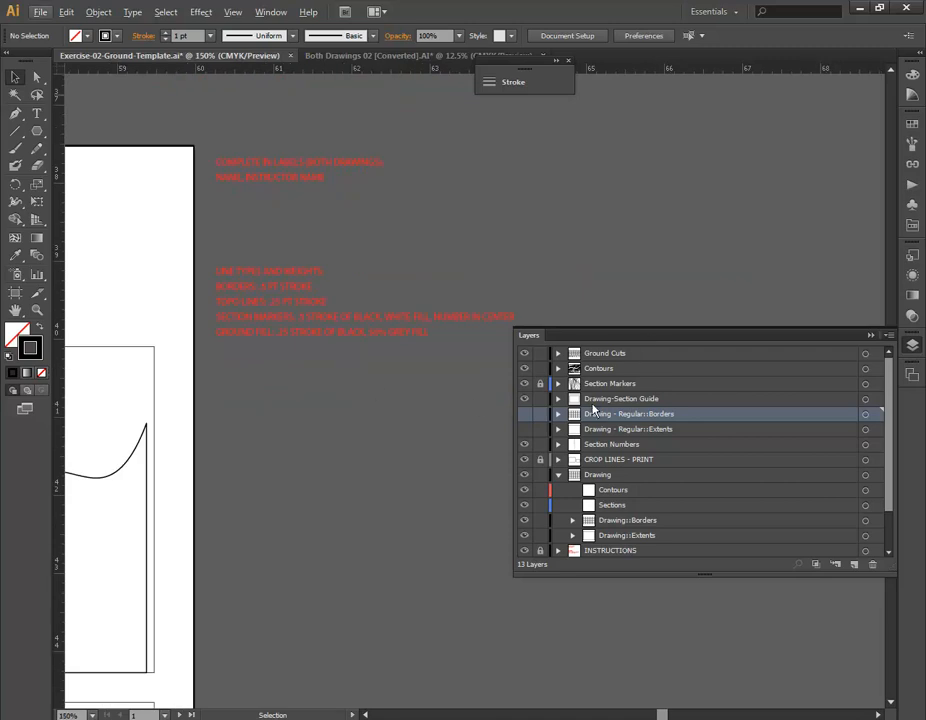
- Collapse the Drawing layer and set the stroke of all artwork on the Ground Cuts layer to 0.25 pt
{"action": "left_click", "coordinate": [558, 475]}
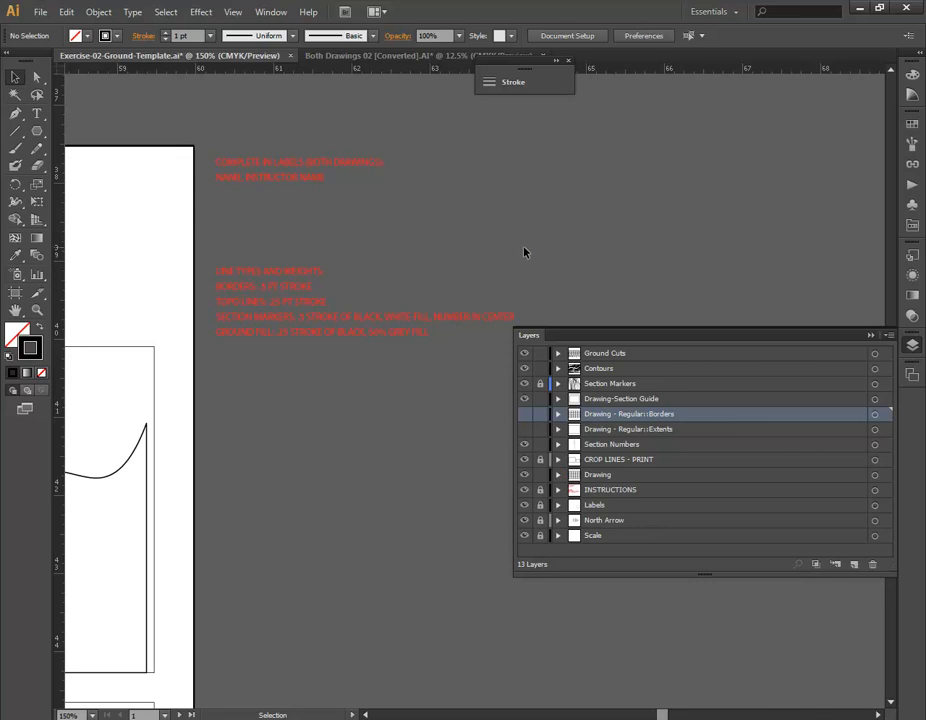
{"action": "scroll", "coordinate": [524, 251], "scroll_direction": "down", "scroll_amount": 4, "text": "alt"}
{"action": "mouse_move", "coordinate": [688, 240]}
{"action": "left_mouse_down"}
{"action": "mouse_move", "coordinate": [337, 302]}
{"action": "mouse_move", "coordinate": [292, 212]}
{"action": "mouse_move", "coordinate": [283, 170]}
{"action": "mouse_move", "coordinate": [335, 107]}
{"action": "mouse_move", "coordinate": [314, 107]}
{"action": "left_mouse_up"}
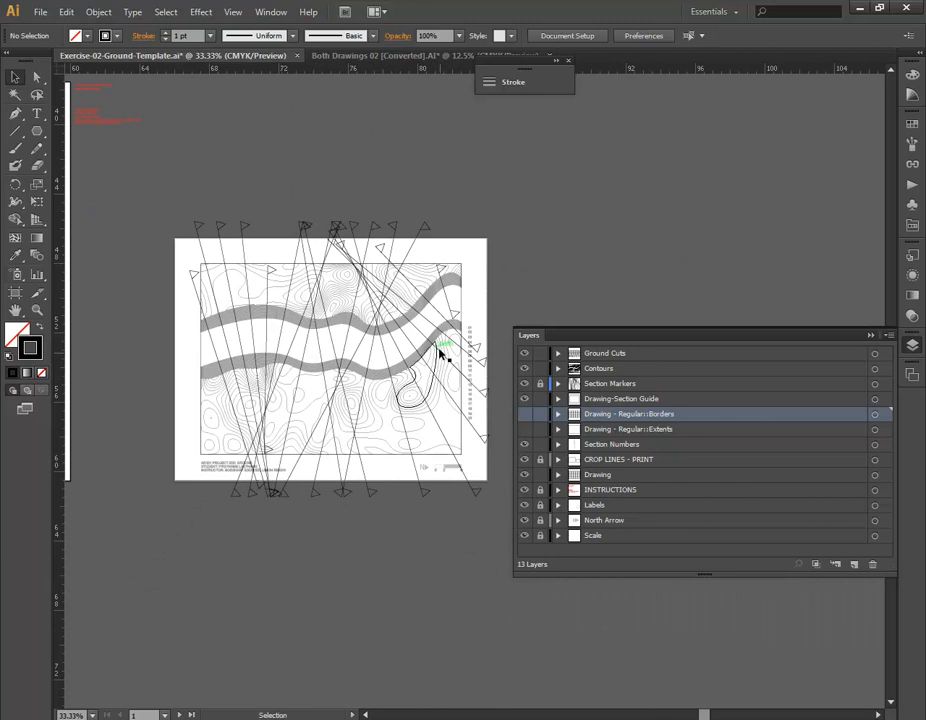
{"action": "left_click_drag", "start_coordinate": [188, 180], "coordinate": [522, 209]}
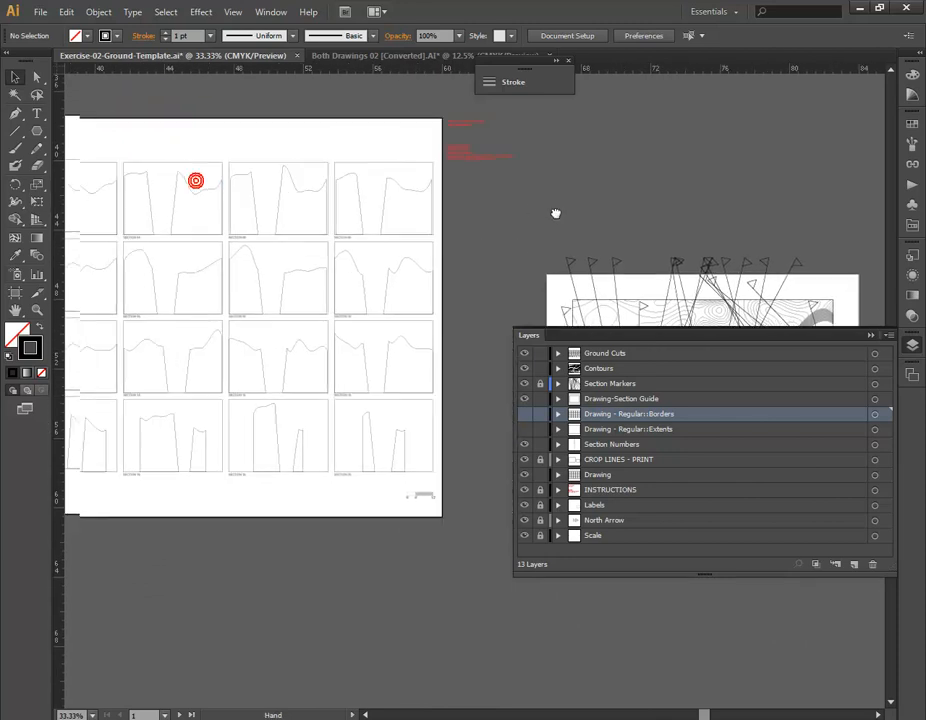
{"action": "left_click_drag", "start_coordinate": [256, 213], "coordinate": [416, 186]}
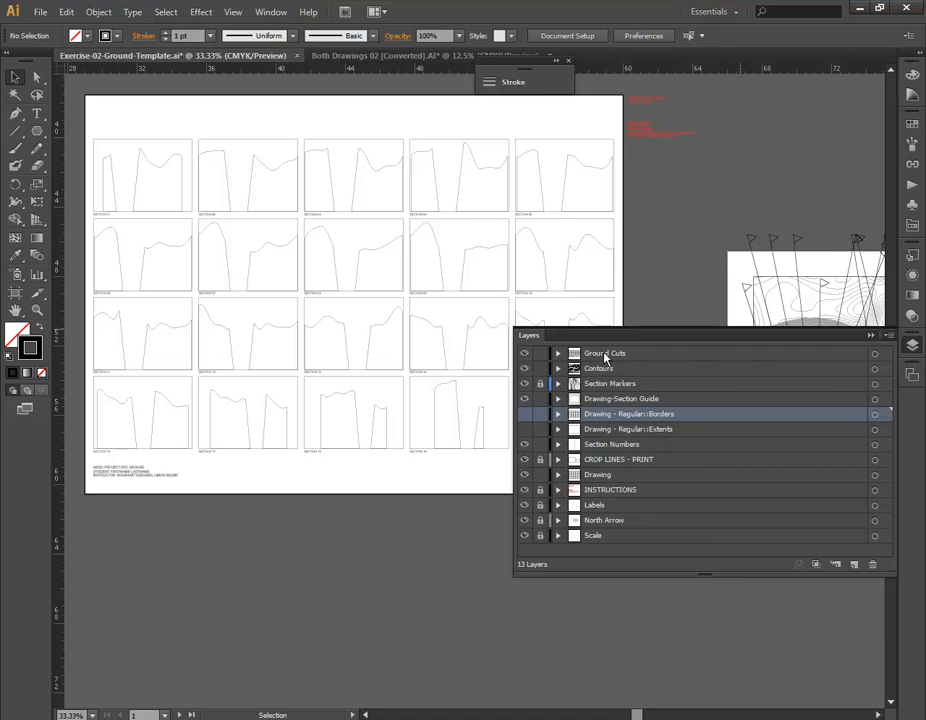
{"action": "left_click", "coordinate": [875, 353]}
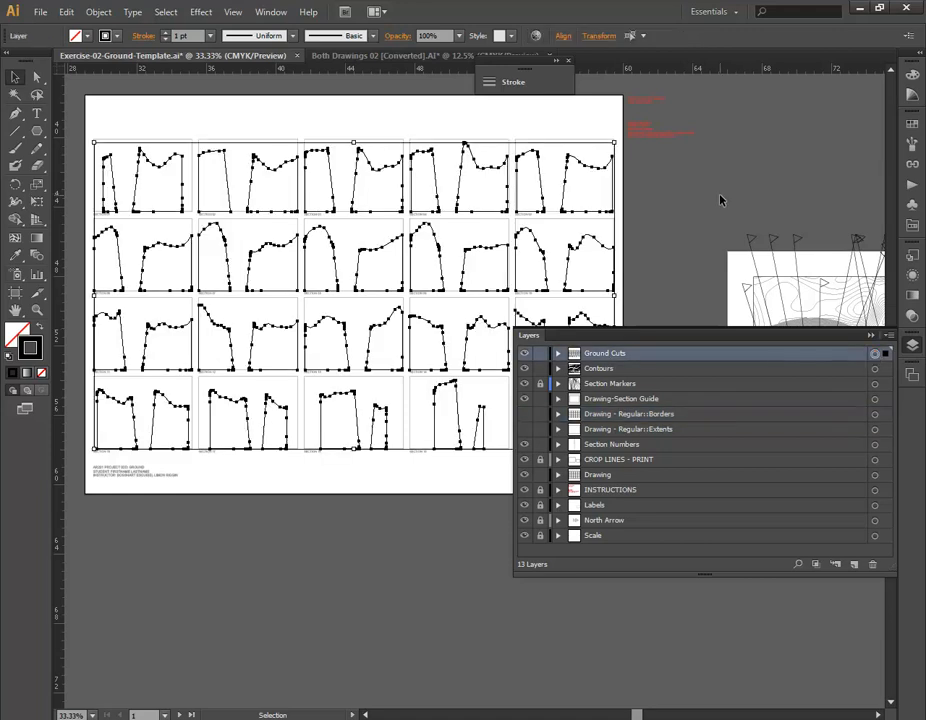
{"action": "scroll", "coordinate": [676, 112], "scroll_direction": "up", "scroll_amount": 7, "text": "alt"}
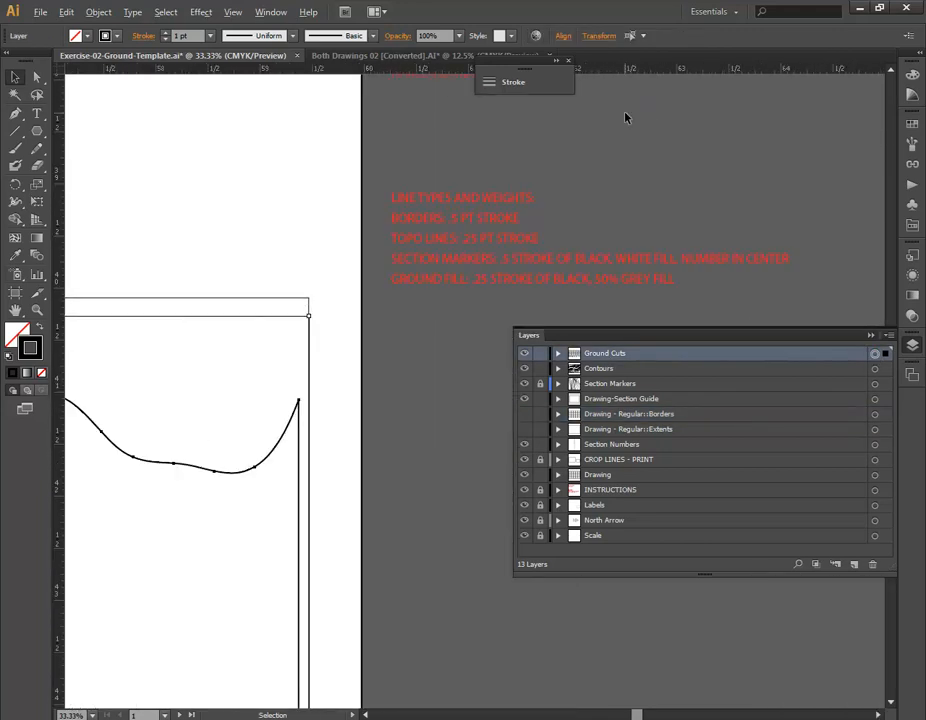
{"action": "scroll", "coordinate": [624, 120], "scroll_direction": "down", "scroll_amount": 2, "text": "alt"}
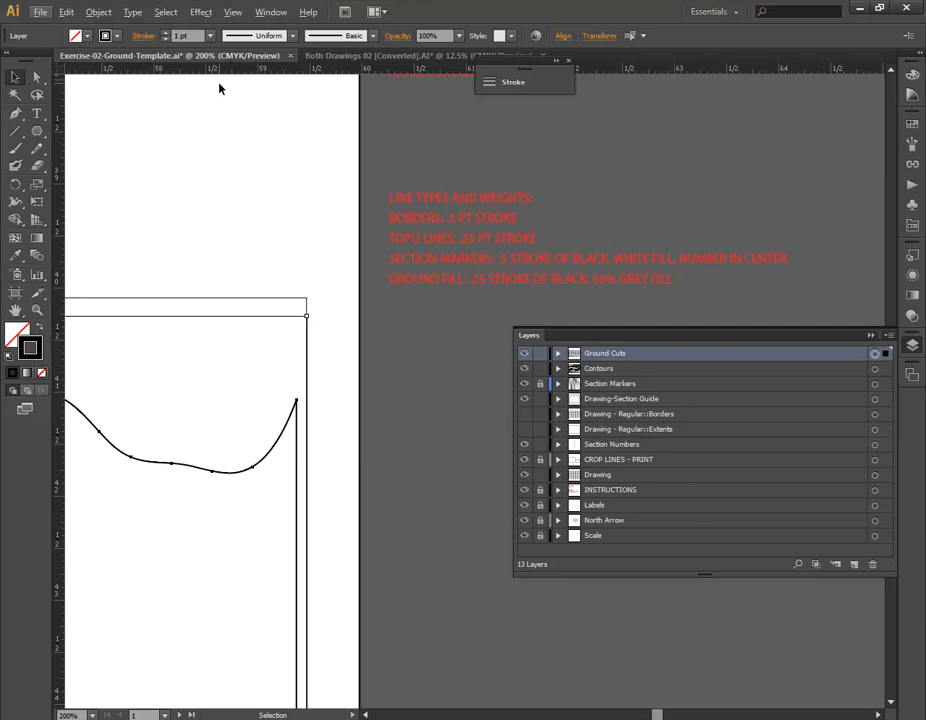
{"action": "left_click", "coordinate": [210, 36]}
{"action": "left_click", "coordinate": [210, 36]}
{"action": "left_click", "coordinate": [210, 36]}
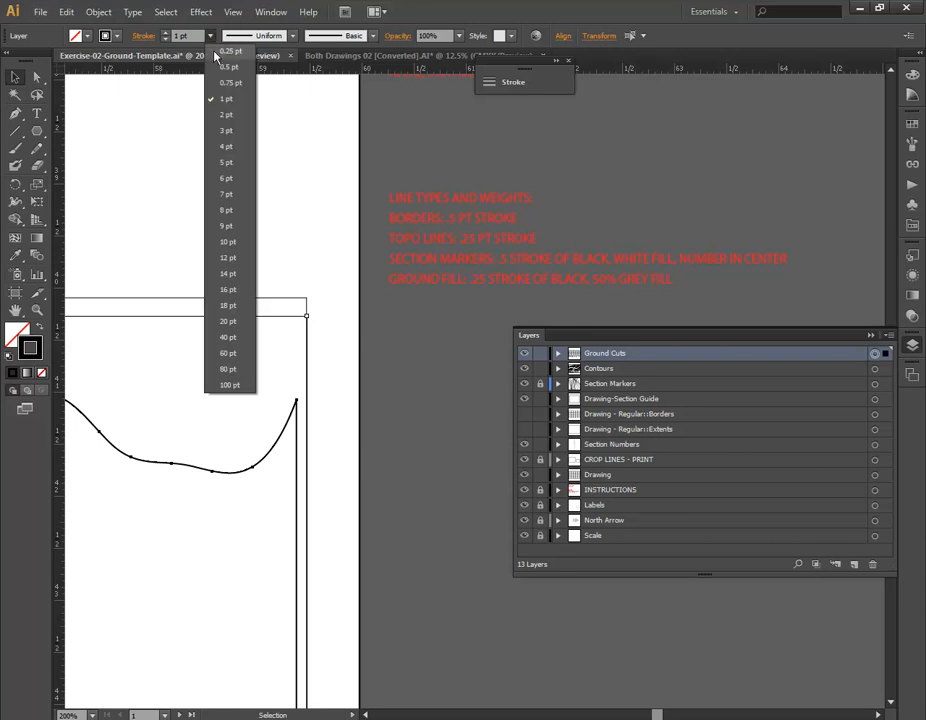
{"action": "left_click", "coordinate": [215, 53]}
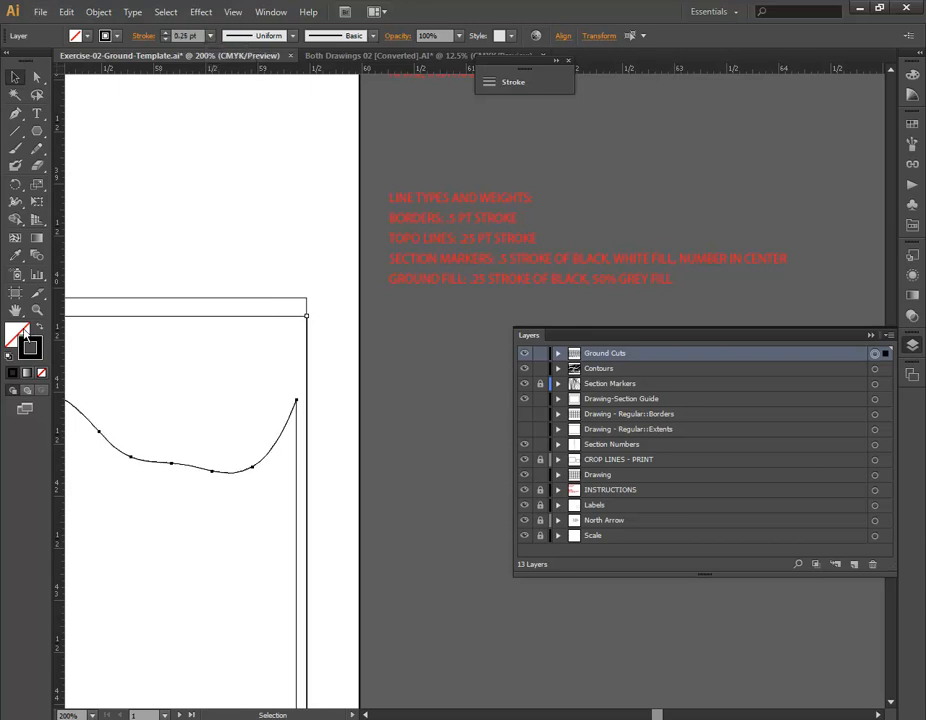
- Fill the Ground Cuts artwork with the 50% grey swatch (C=0 M=0 Y=0 K=50), deselect it, and close the swatch library
{"action": "left_click", "coordinate": [22, 333]}
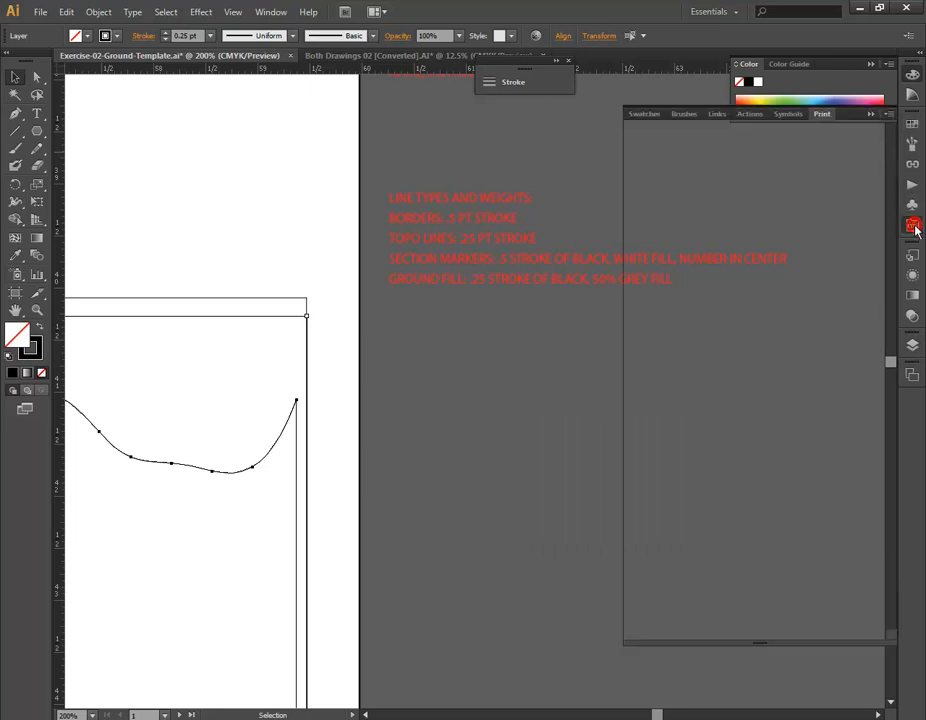
{"action": "left_click", "coordinate": [912, 224]}
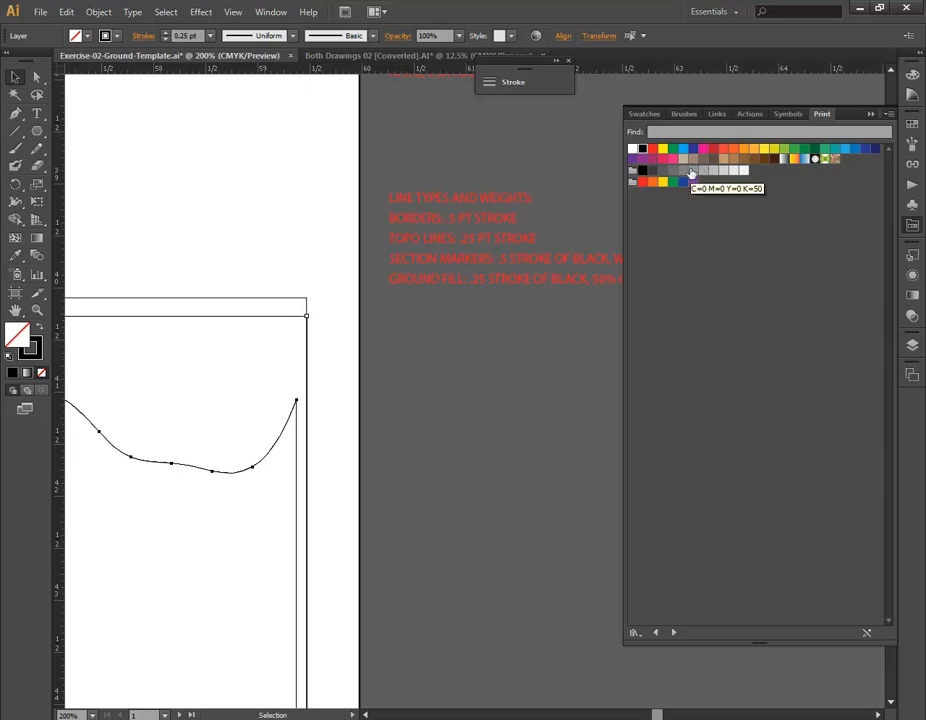
{"action": "left_click", "coordinate": [691, 172]}
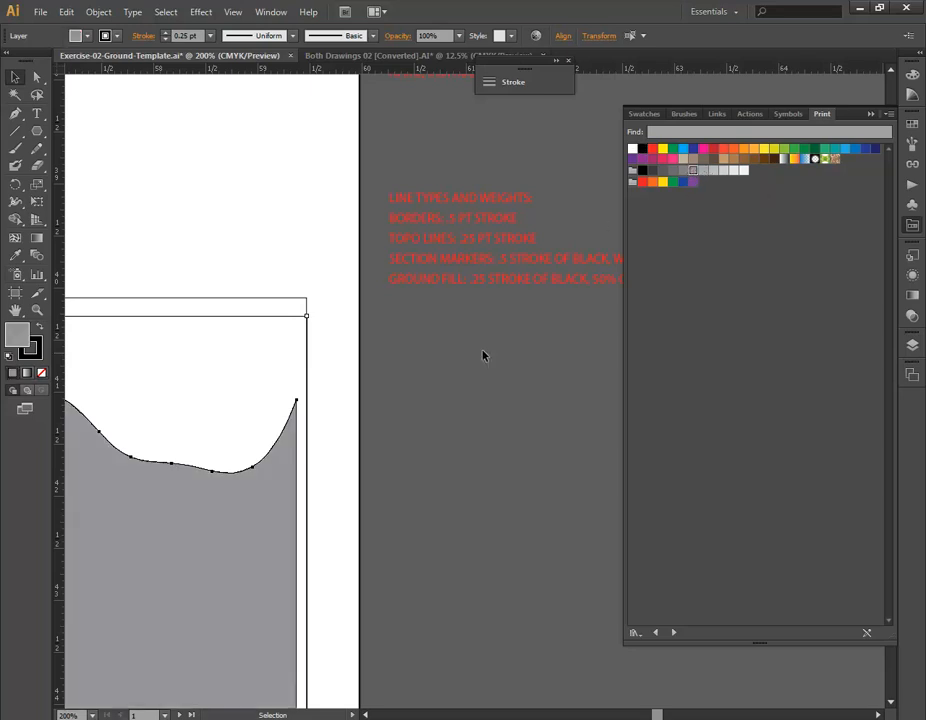
{"action": "left_click", "coordinate": [456, 367]}
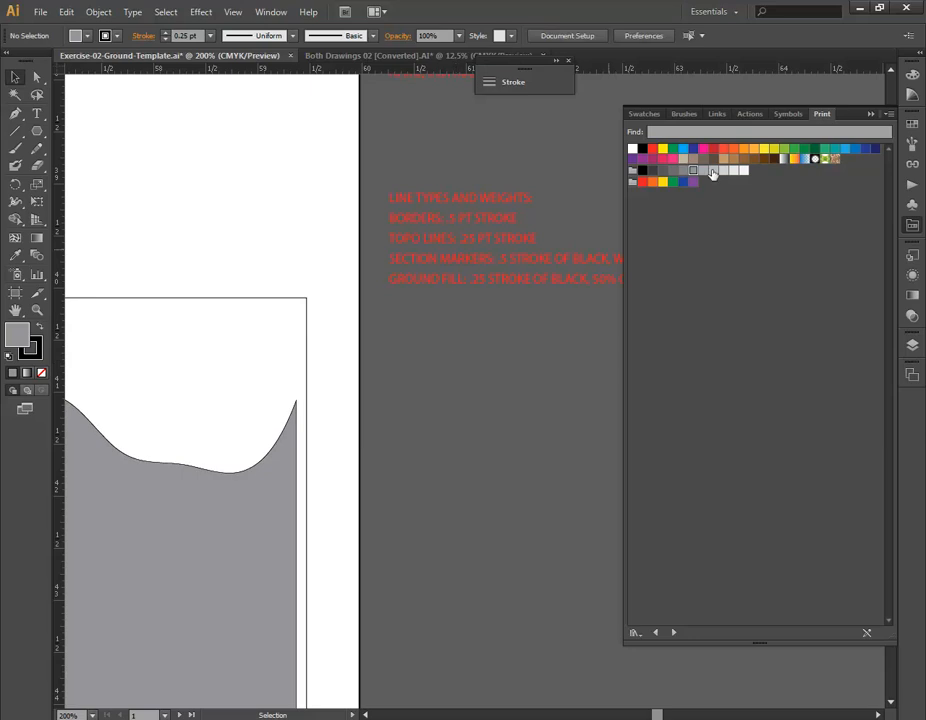
{"action": "left_click", "coordinate": [870, 116]}
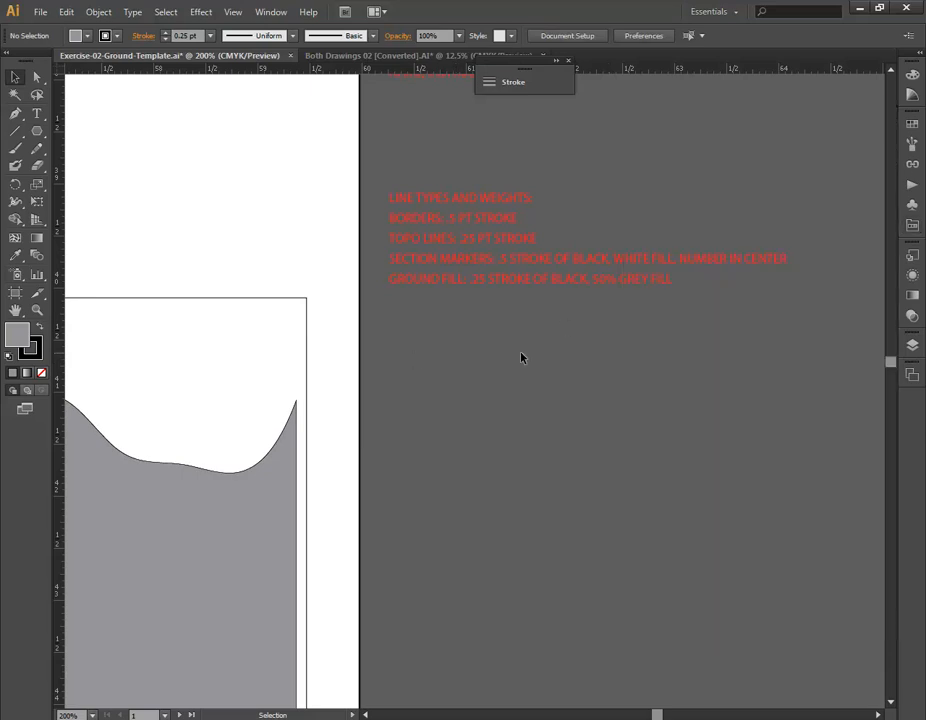
- Examine the grey-filled sections across the whole sheet and the scale bar below the SECTION 20 frame
{"action": "scroll", "coordinate": [521, 357], "scroll_direction": "down", "scroll_amount": 6, "text": "alt"}
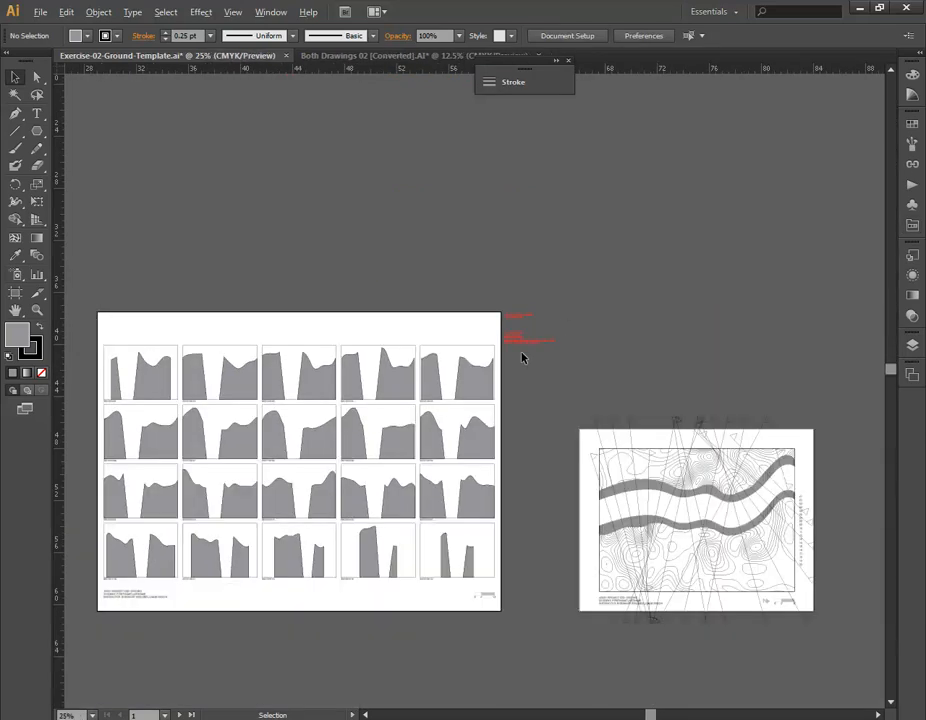
{"action": "scroll", "coordinate": [181, 519], "scroll_direction": "up", "scroll_amount": 2, "text": "alt"}
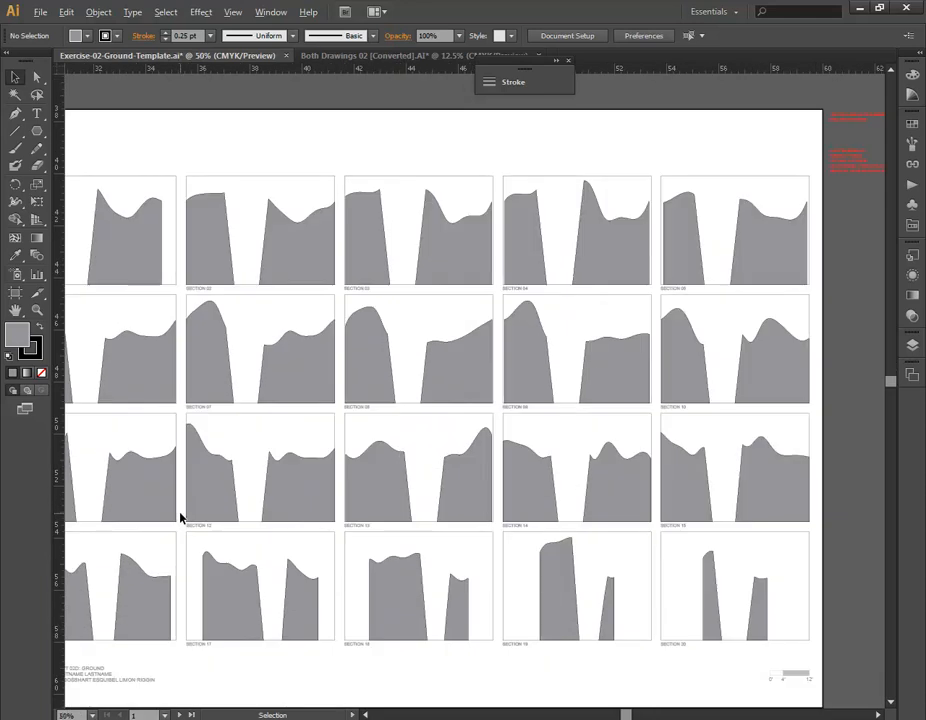
{"action": "scroll", "coordinate": [181, 484], "scroll_direction": "down", "scroll_amount": 2, "text": "alt"}
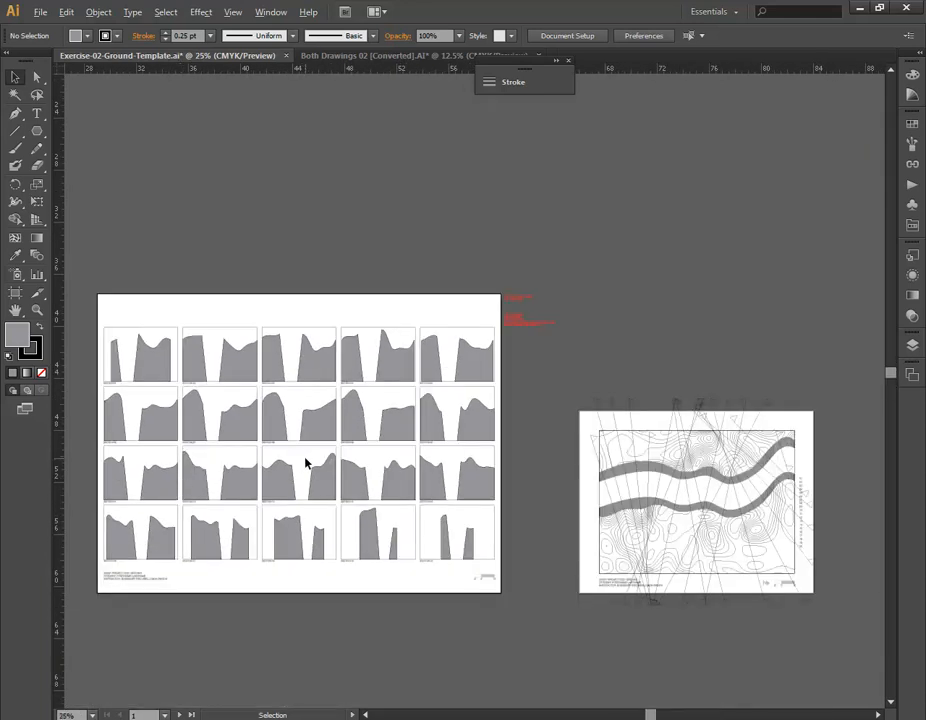
{"action": "scroll", "coordinate": [487, 581], "scroll_direction": "up", "scroll_amount": 5, "text": "alt"}
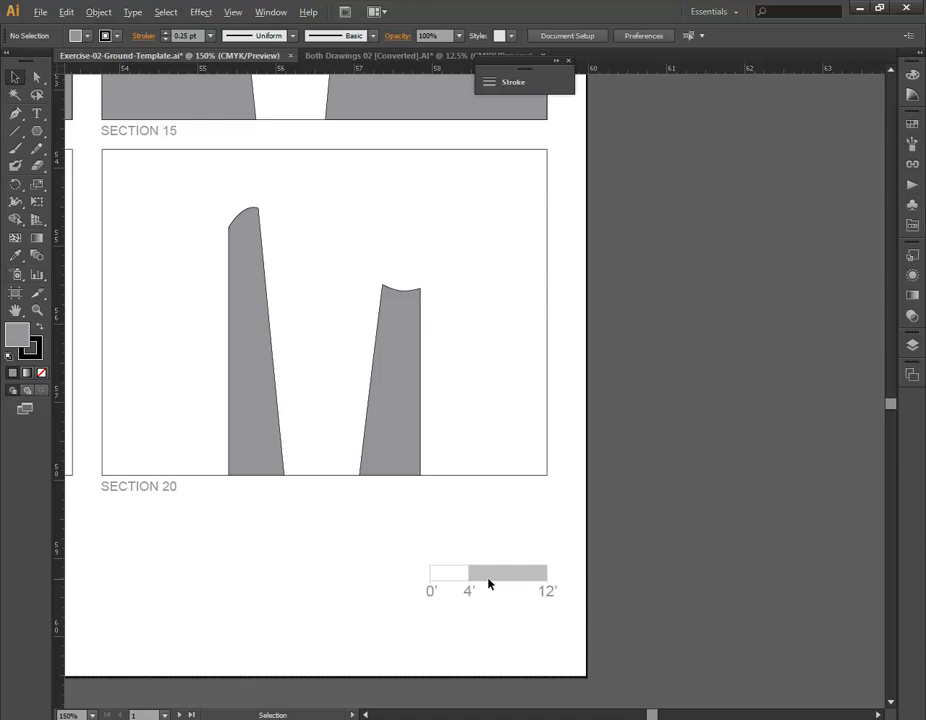
{"action": "scroll", "coordinate": [543, 555], "scroll_direction": "down", "scroll_amount": 2, "text": "alt"}
{"action": "scroll", "coordinate": [564, 544], "scroll_direction": "down", "scroll_amount": 1, "text": "alt"}
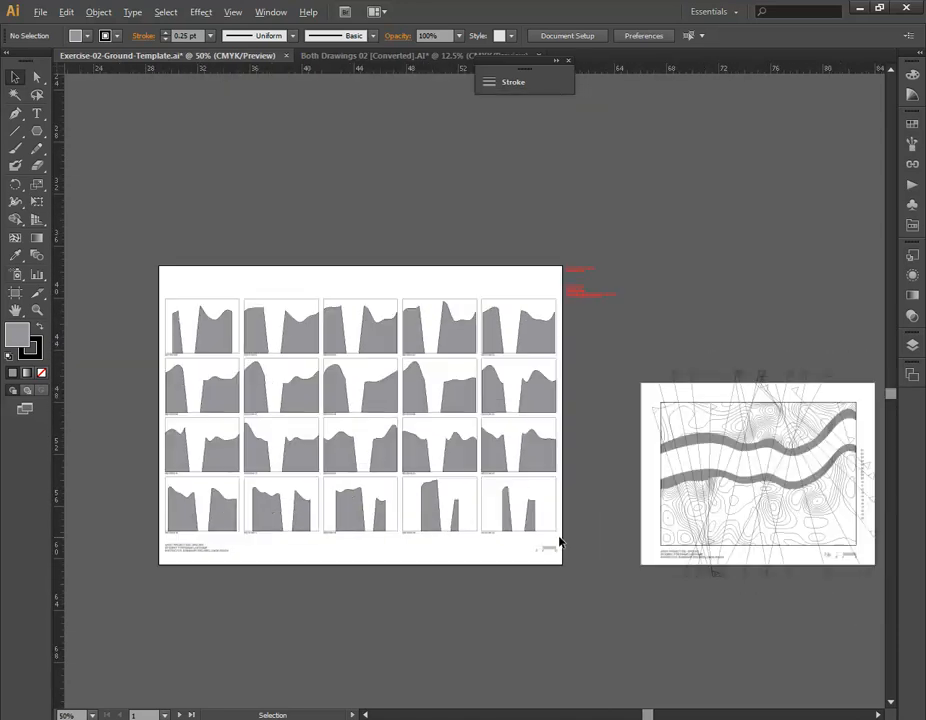
{"action": "scroll", "coordinate": [560, 545], "scroll_direction": "up", "scroll_amount": 1, "text": "alt"}
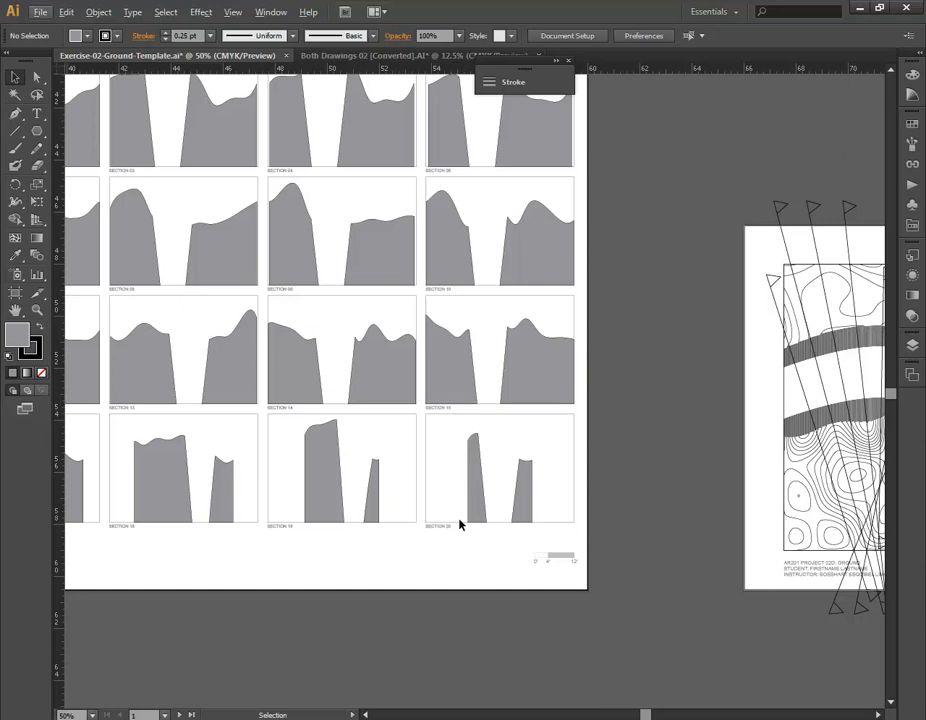
- Reread the red line weight notes beside the section sheet, display the layer list, and check the INSTRUCTIONS layer's visibility
{"action": "left_click", "coordinate": [646, 297]}
{"action": "scroll", "coordinate": [646, 297], "scroll_direction": "up", "scroll_amount": 3}
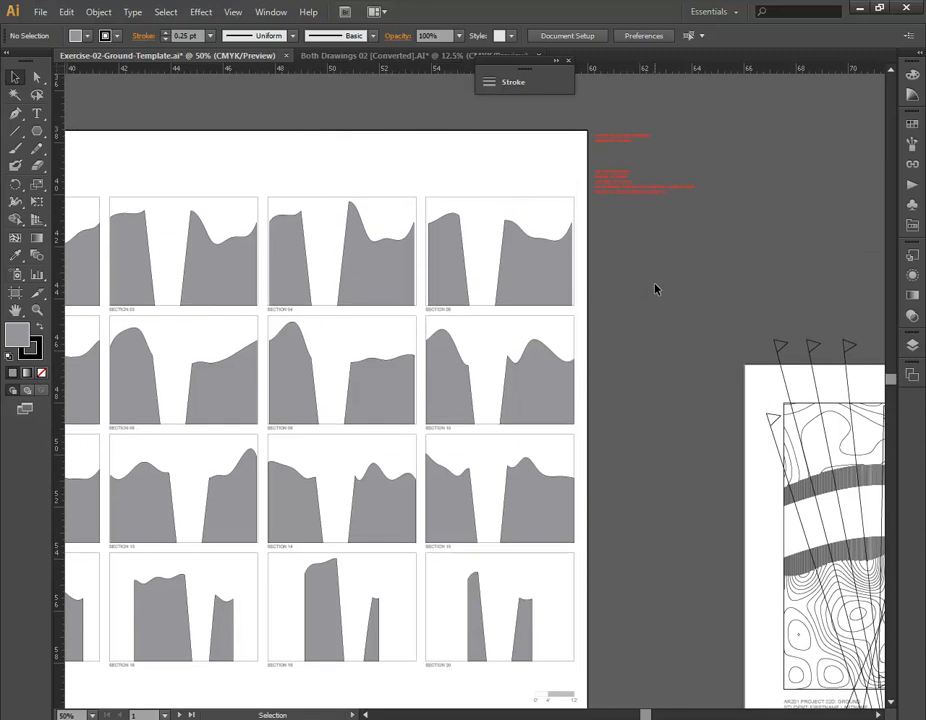
{"action": "left_click", "coordinate": [684, 268]}
{"action": "left_click_drag", "start_coordinate": [774, 253], "coordinate": [558, 299]}
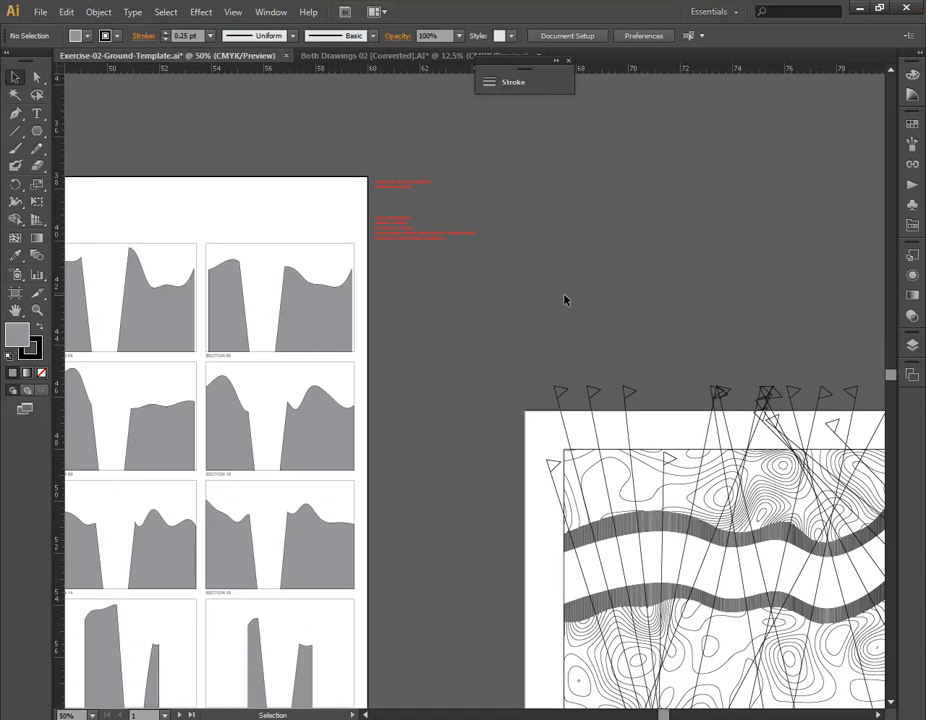
{"action": "scroll", "coordinate": [382, 203], "scroll_direction": "up", "scroll_amount": 3, "text": "alt"}
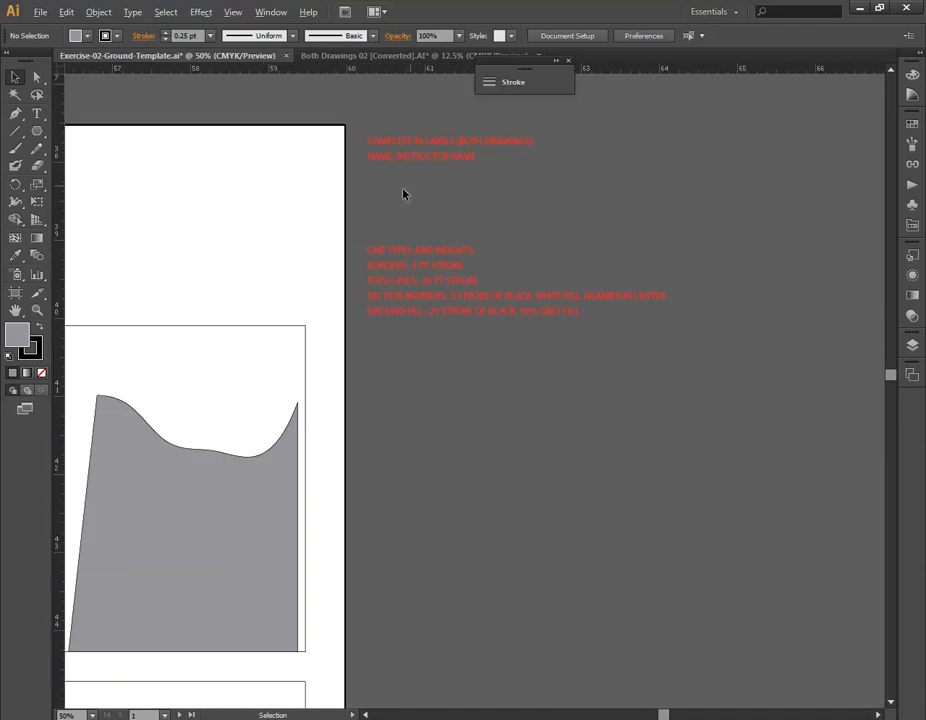
{"action": "left_click", "coordinate": [912, 345]}
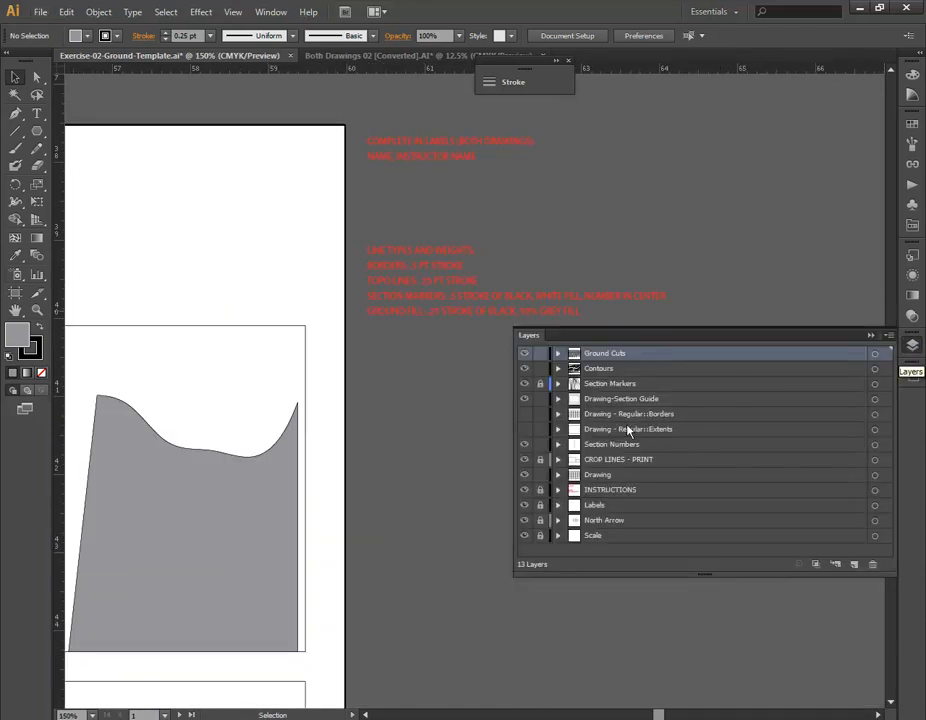
{"action": "left_click", "coordinate": [524, 490]}
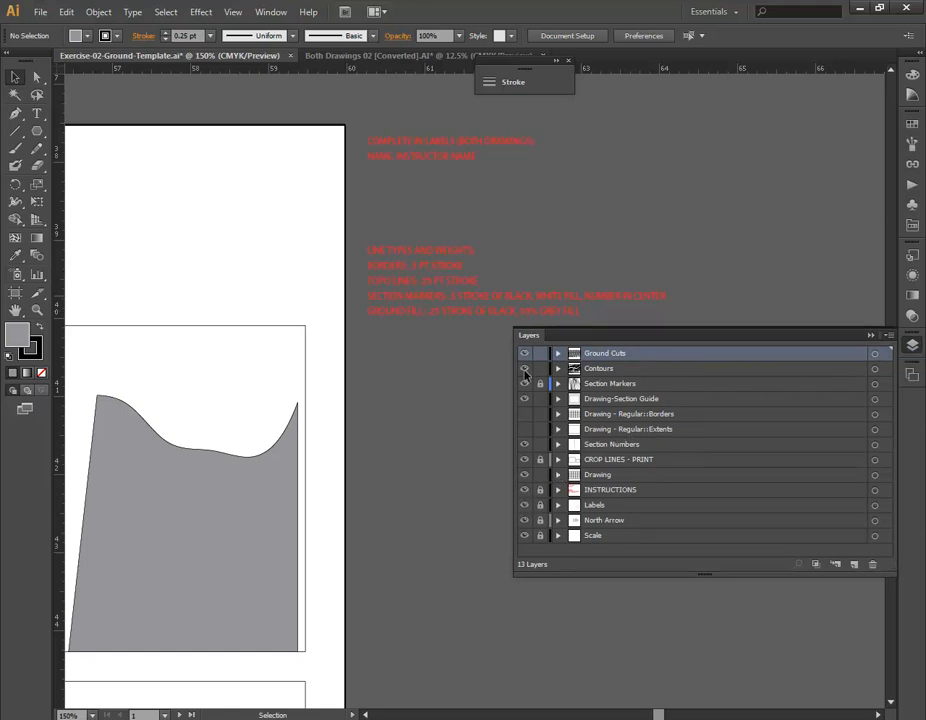
{"action": "left_click", "coordinate": [549, 233]}
{"action": "scroll", "coordinate": [557, 188], "scroll_direction": "up", "scroll_amount": 3, "text": "alt"}
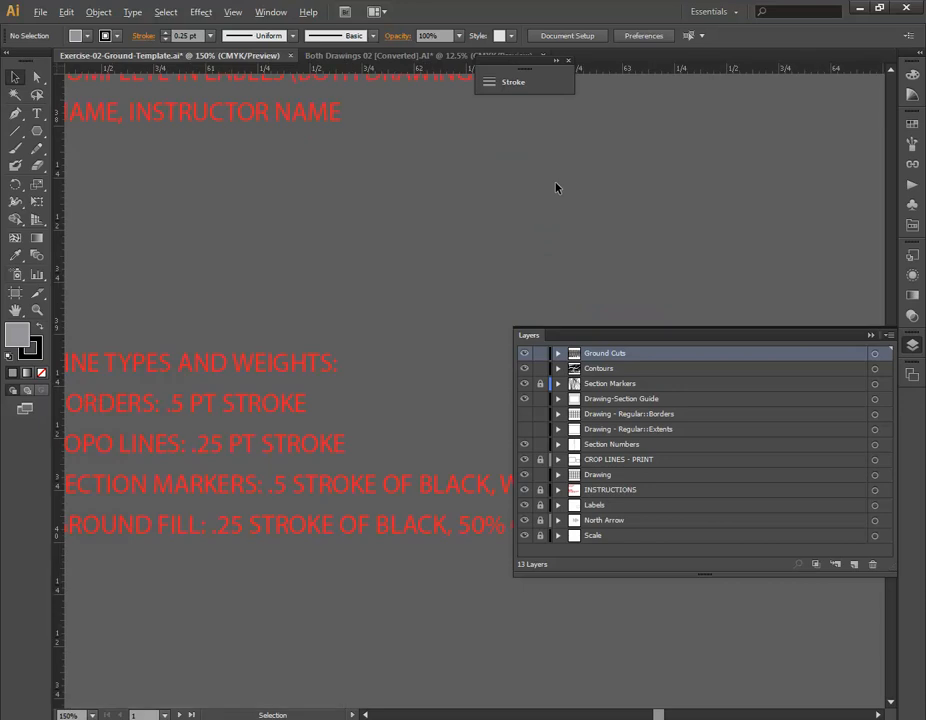
{"action": "scroll", "coordinate": [557, 188], "scroll_direction": "down", "scroll_amount": 1, "text": "alt"}
{"action": "scroll", "coordinate": [557, 188], "scroll_direction": "down", "scroll_amount": 3, "text": "alt"}
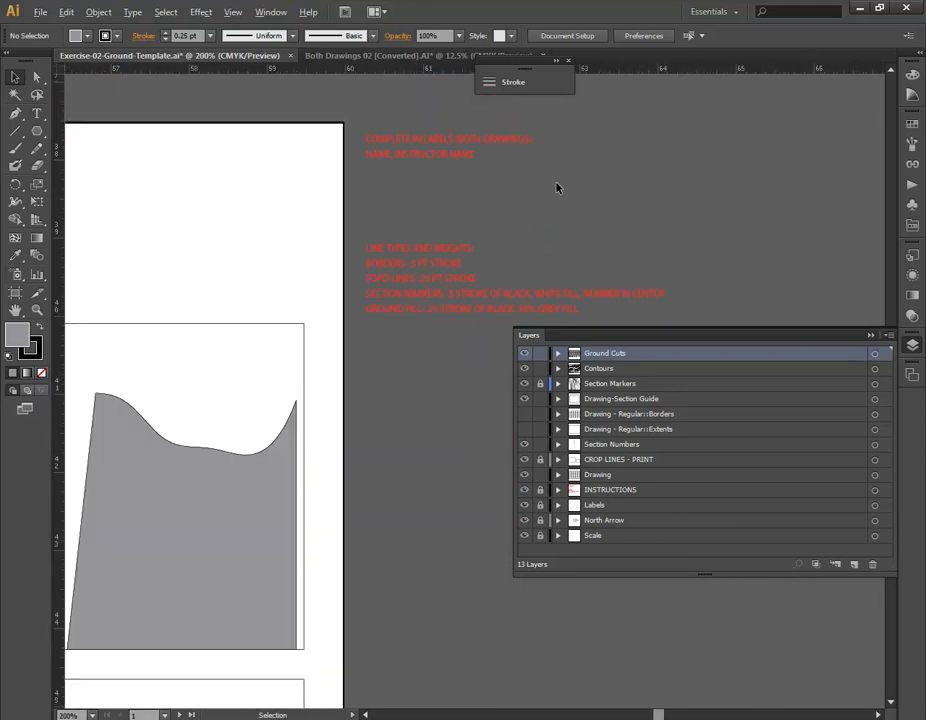
{"action": "scroll", "coordinate": [557, 188], "scroll_direction": "down", "scroll_amount": 2, "text": "alt"}
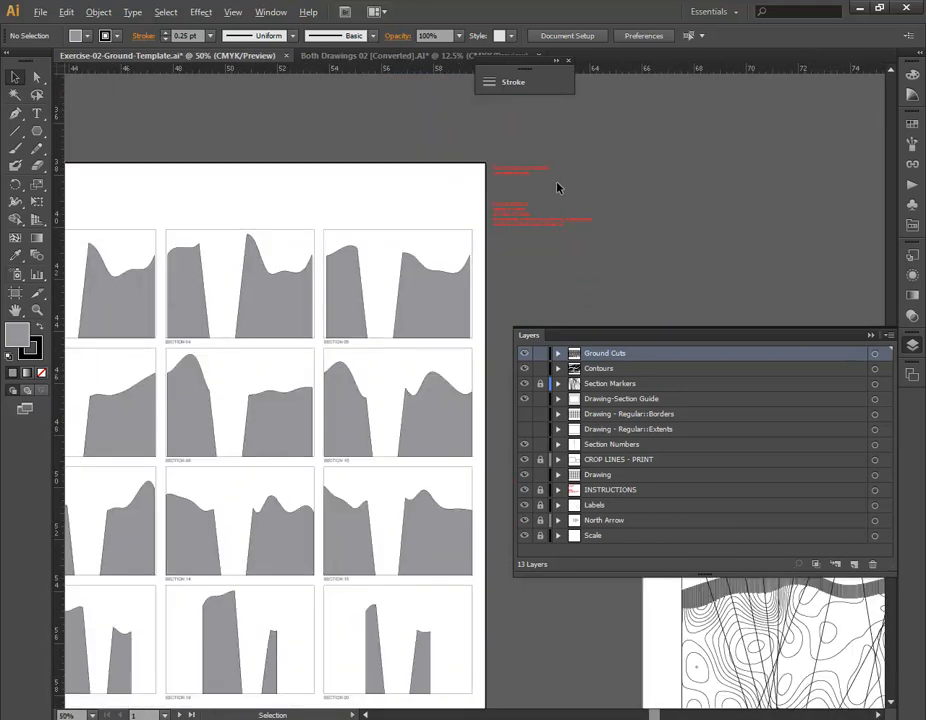
{"action": "scroll", "coordinate": [557, 188], "scroll_direction": "up", "scroll_amount": 4, "text": "alt"}
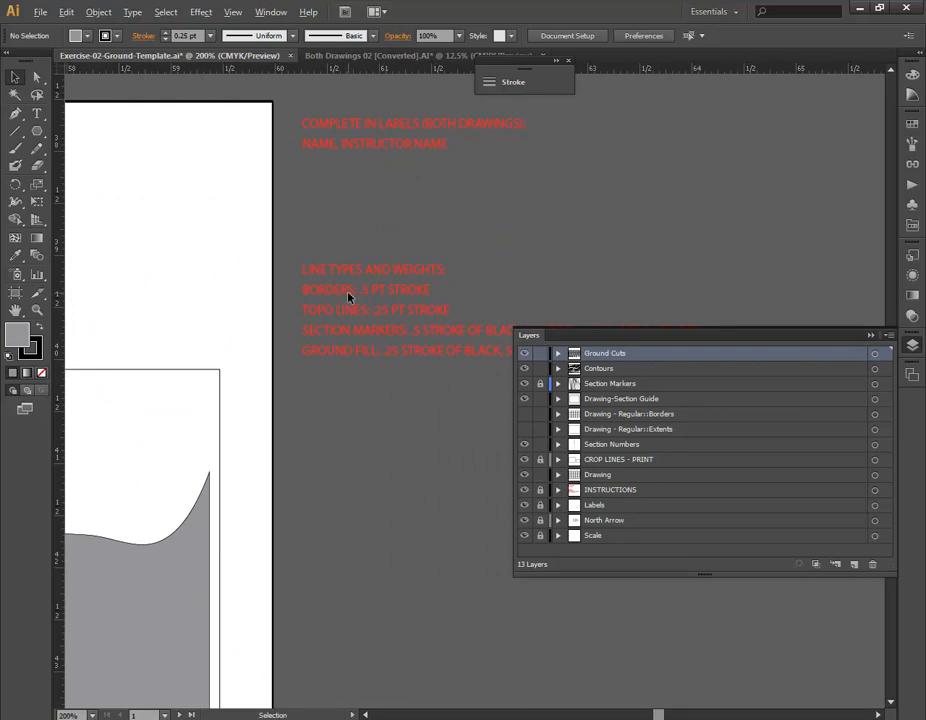
{"action": "scroll", "coordinate": [349, 297], "scroll_direction": "down", "scroll_amount": 6, "text": "alt"}
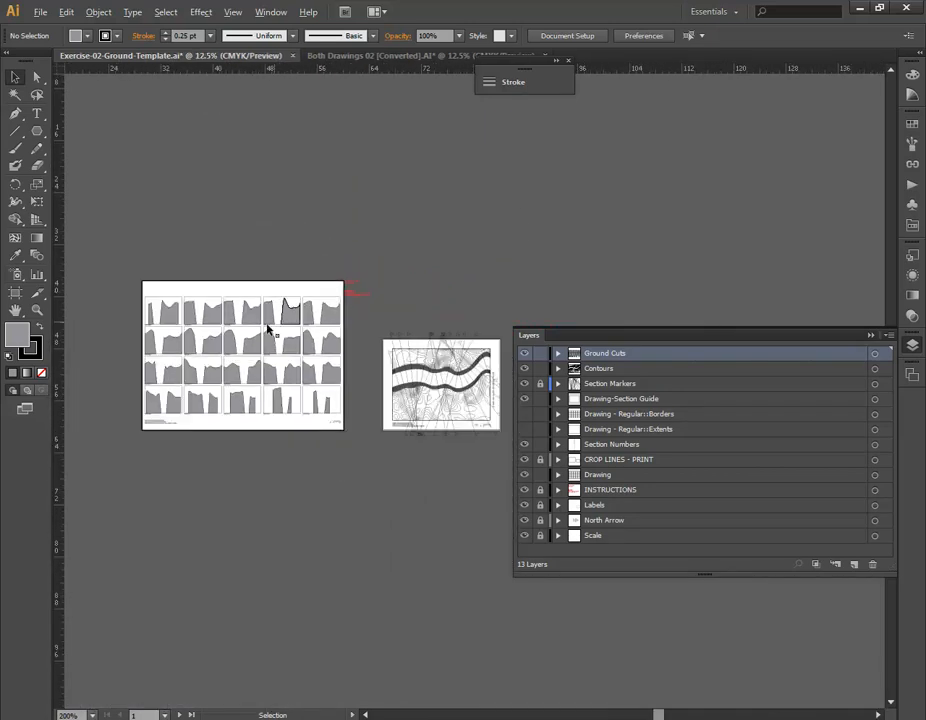
- Check which artwork belongs to the Ground Cuts layer by selecting it all, then deselect it and collapse the layer list
{"action": "scroll", "coordinate": [244, 335], "scroll_direction": "up", "scroll_amount": 1, "text": "alt"}
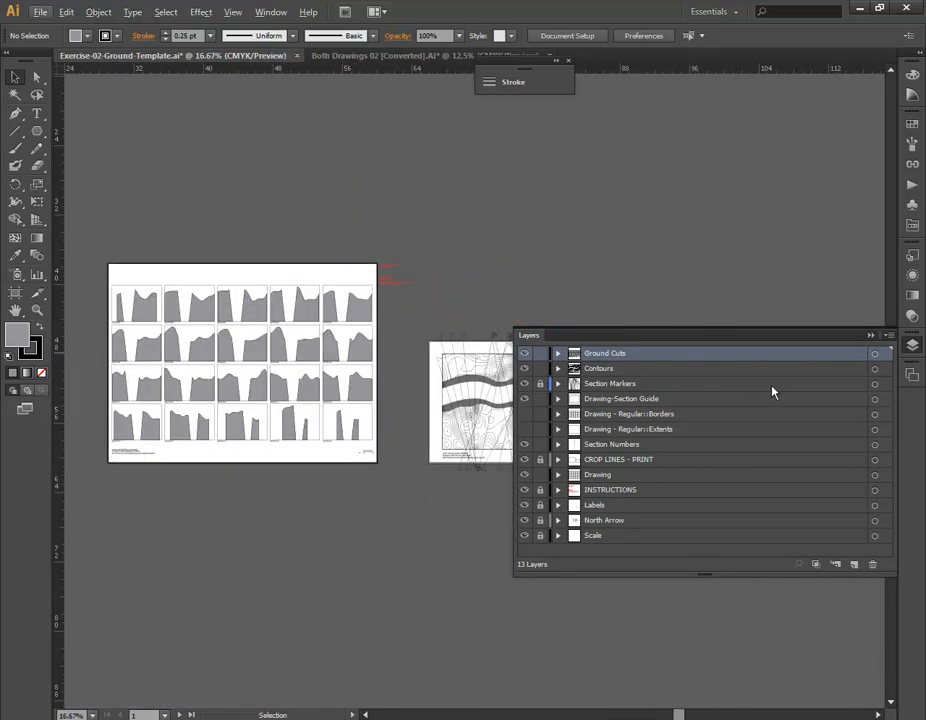
{"action": "left_click", "coordinate": [874, 353]}
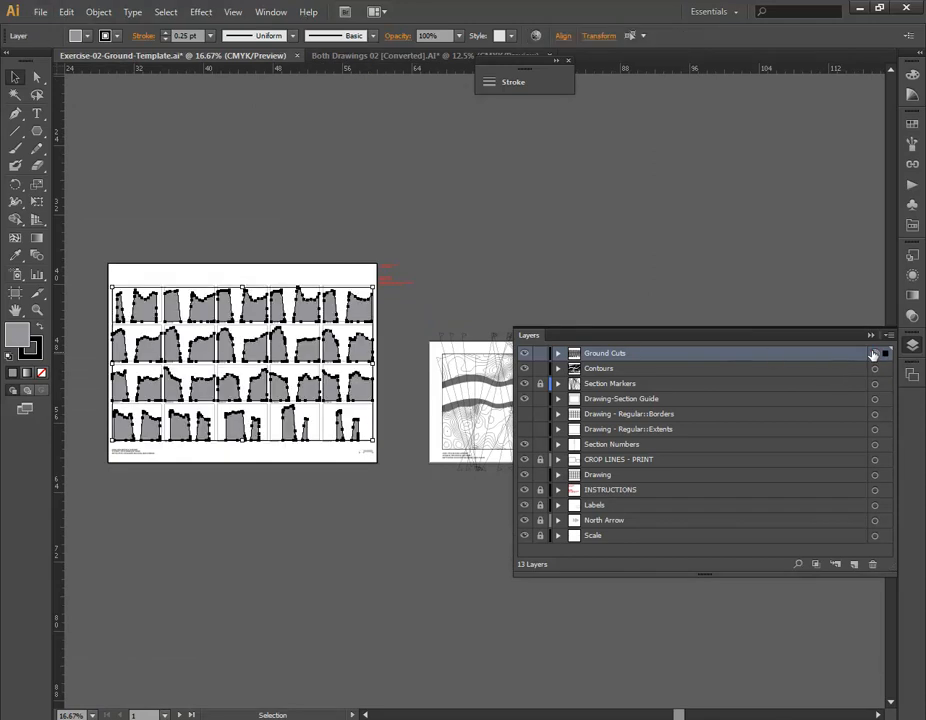
{"action": "left_click", "coordinate": [715, 269]}
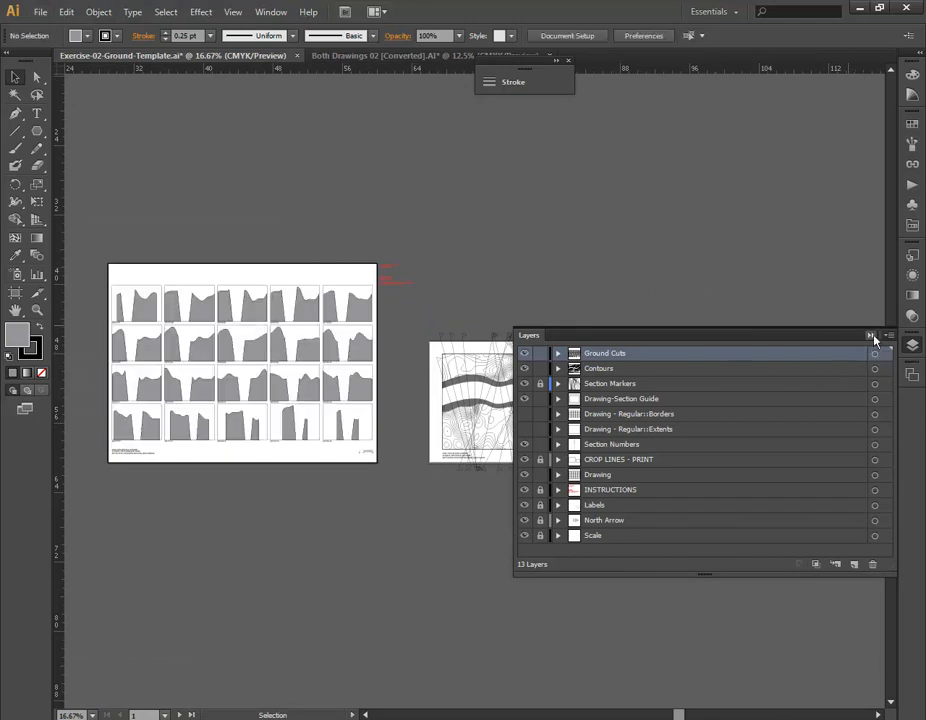
{"action": "left_click", "coordinate": [871, 335]}
- Examine the contour plan closely, down to the innermost contour of the lower hill between the section lines
{"action": "scroll", "coordinate": [614, 421], "scroll_direction": "up", "scroll_amount": 2, "text": "alt"}
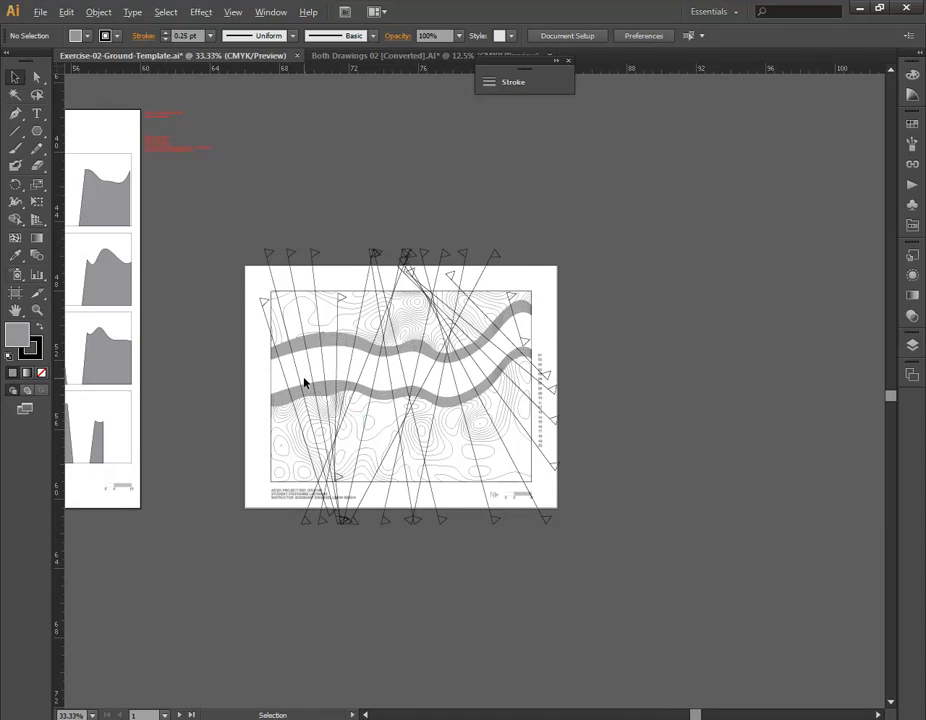
{"action": "scroll", "coordinate": [304, 382], "scroll_direction": "up", "scroll_amount": 2, "text": "alt"}
{"action": "scroll", "coordinate": [304, 382], "scroll_direction": "down", "scroll_amount": 2, "text": "alt"}
{"action": "scroll", "coordinate": [477, 419], "scroll_direction": "up", "scroll_amount": 4, "text": "alt"}
{"action": "scroll", "coordinate": [477, 419], "scroll_direction": "up", "scroll_amount": 8, "text": "alt"}
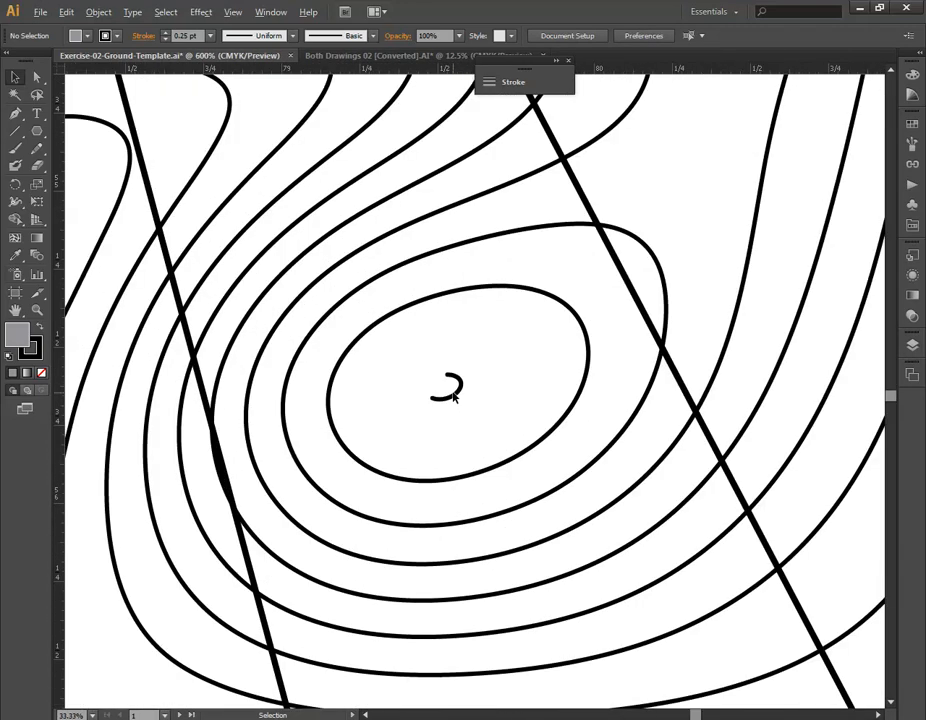
- Switch to Rhino and start an adjustable curve blend between the two ends of the small open contour
{"action": "key", "text": "alt+Tab"}
{"action": "scroll", "coordinate": [560, 510], "scroll_direction": "up", "scroll_amount": 5}
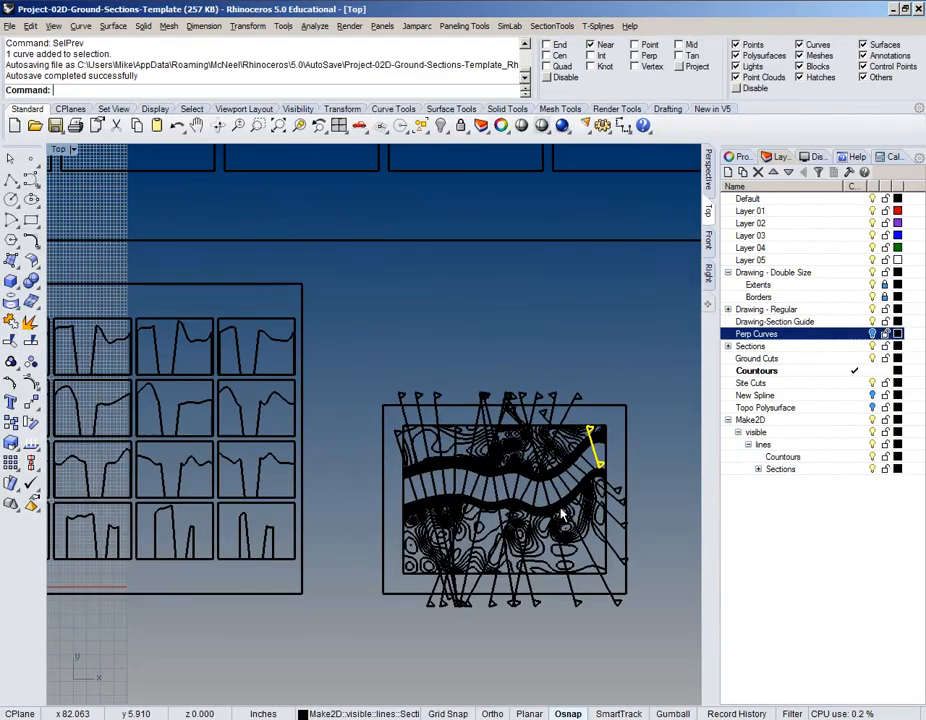
{"action": "scroll", "coordinate": [556, 425], "scroll_direction": "up", "scroll_amount": 6}
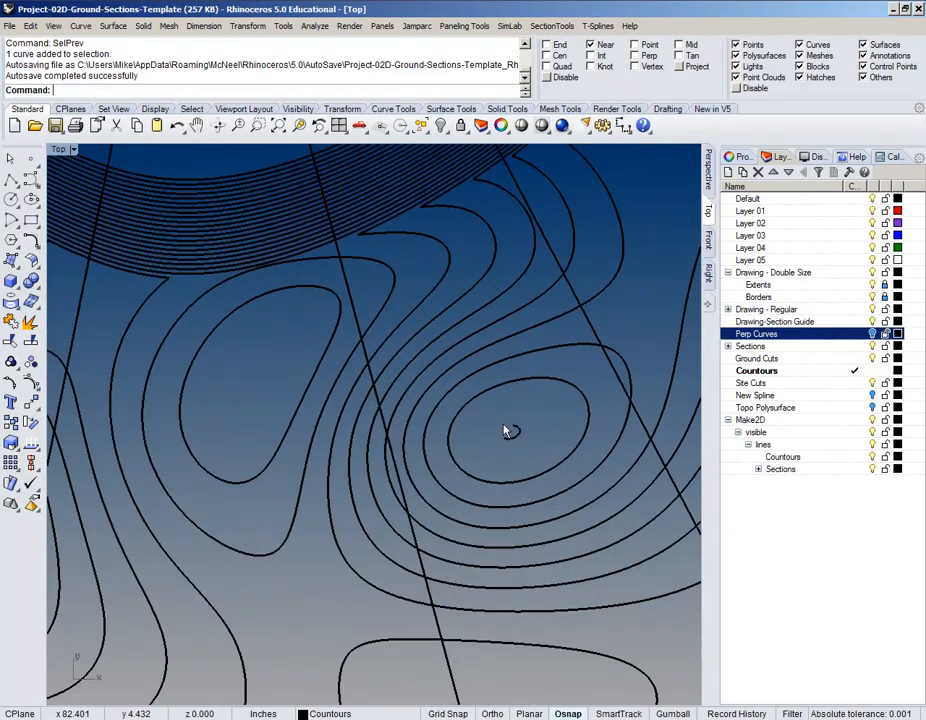
{"action": "scroll", "coordinate": [560, 398], "scroll_direction": "up", "scroll_amount": 5}
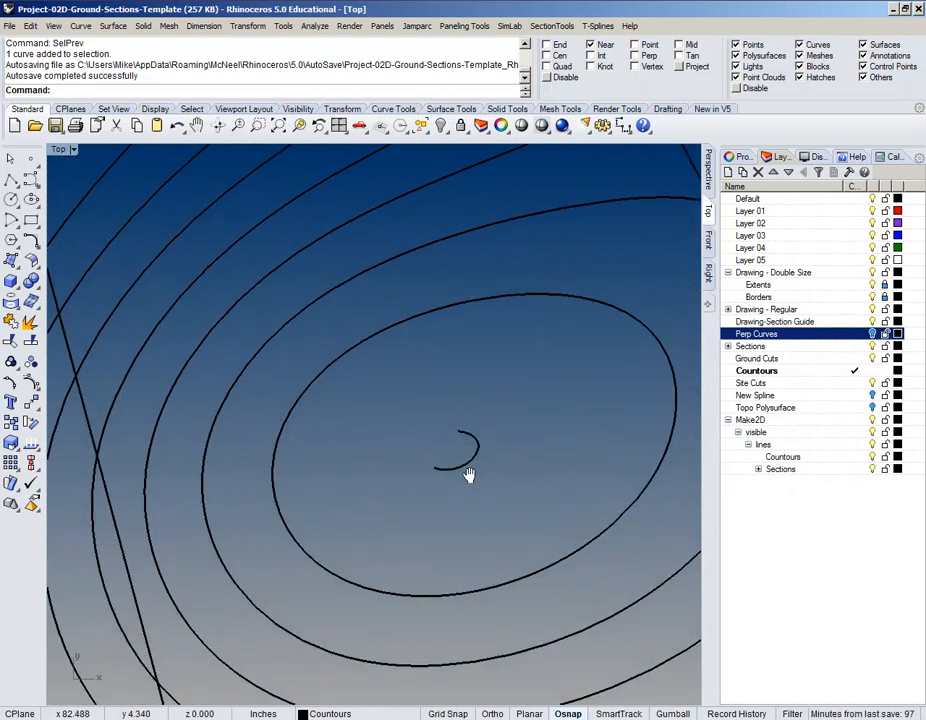
{"action": "left_click", "coordinate": [475, 448]}
{"action": "key", "text": "Escape"}
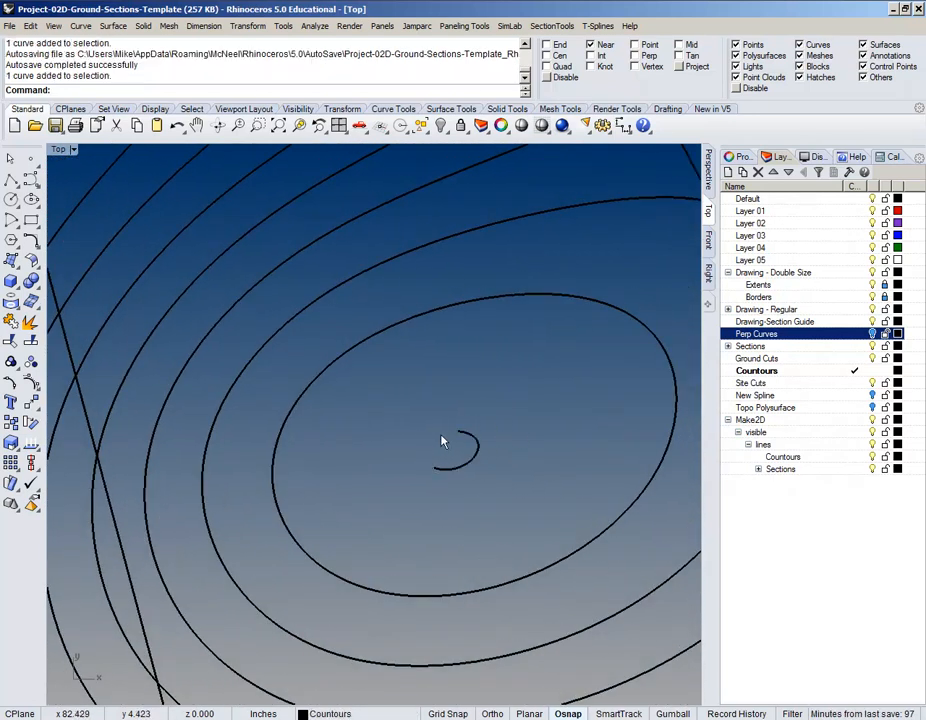
{"action": "scroll", "coordinate": [417, 469], "scroll_direction": "up", "scroll_amount": 3}
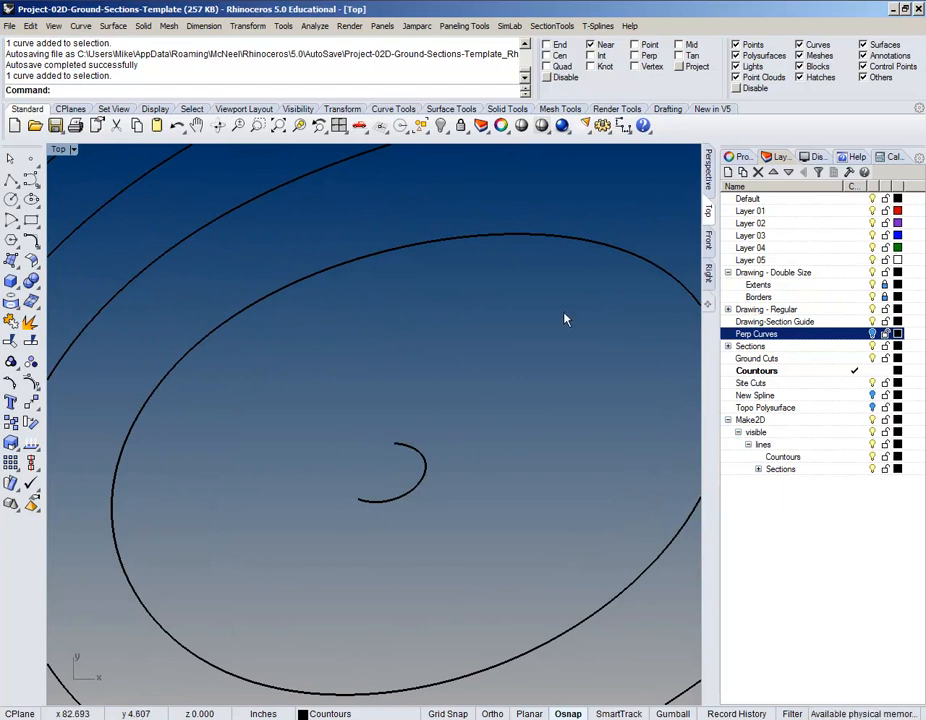
{"action": "left_click", "coordinate": [81, 26]}
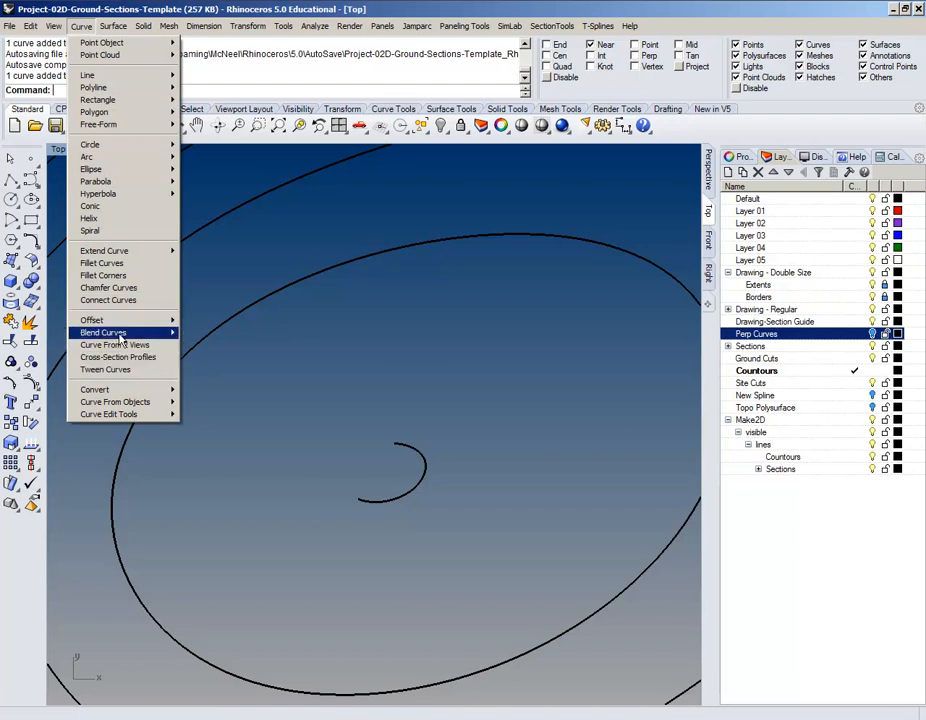
{"action": "mouse_move", "coordinate": [150, 332]}
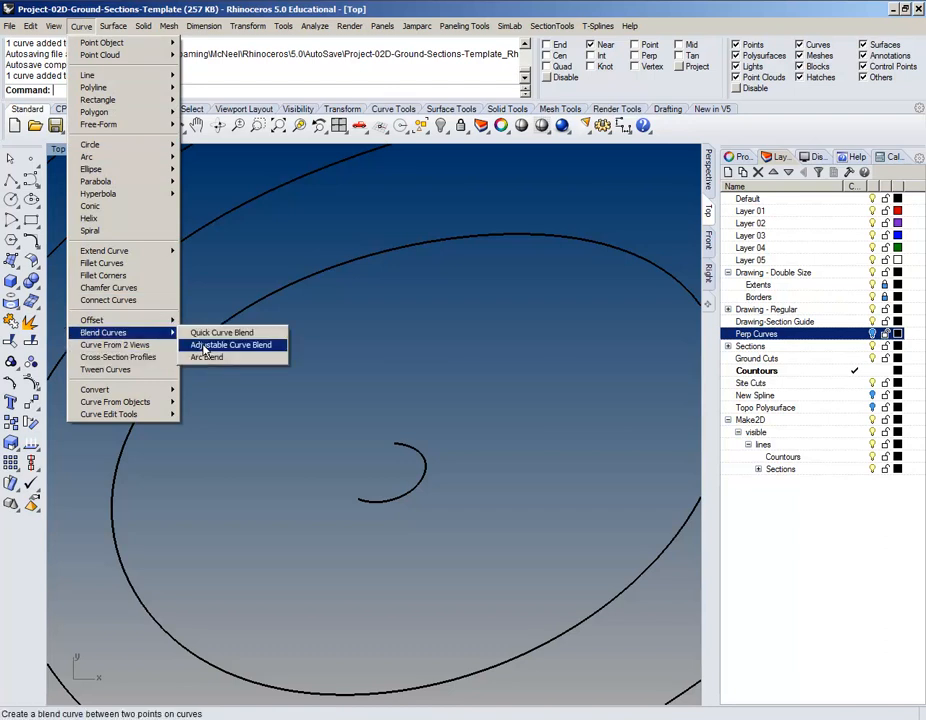
{"action": "left_click", "coordinate": [204, 345]}
{"action": "left_click", "coordinate": [362, 500]}
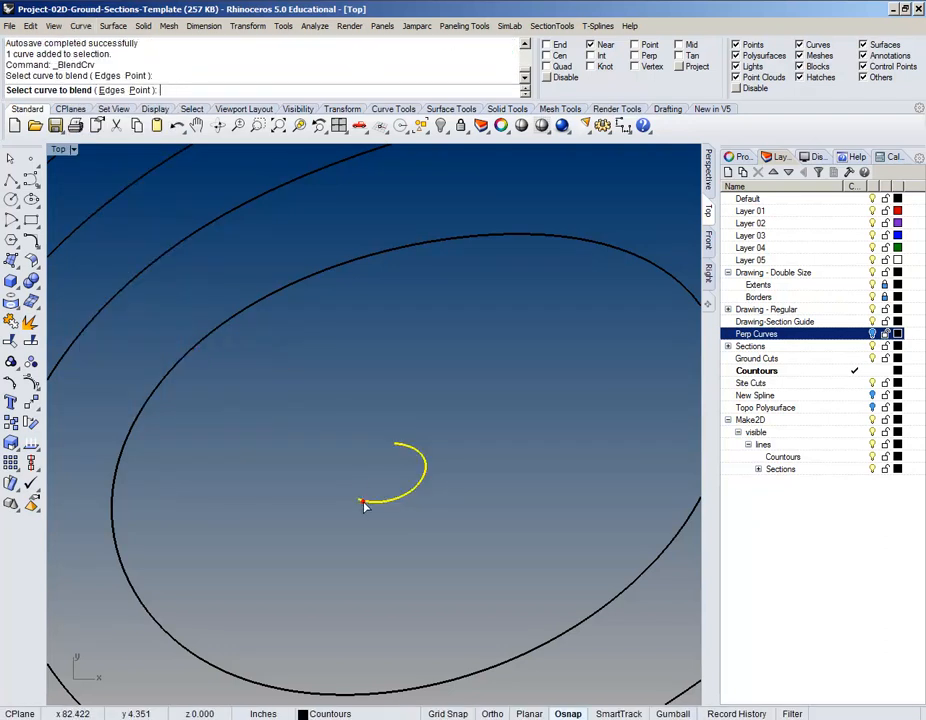
{"action": "left_click", "coordinate": [397, 447]}
{"action": "scroll", "coordinate": [382, 473], "scroll_direction": "up", "scroll_amount": 5}
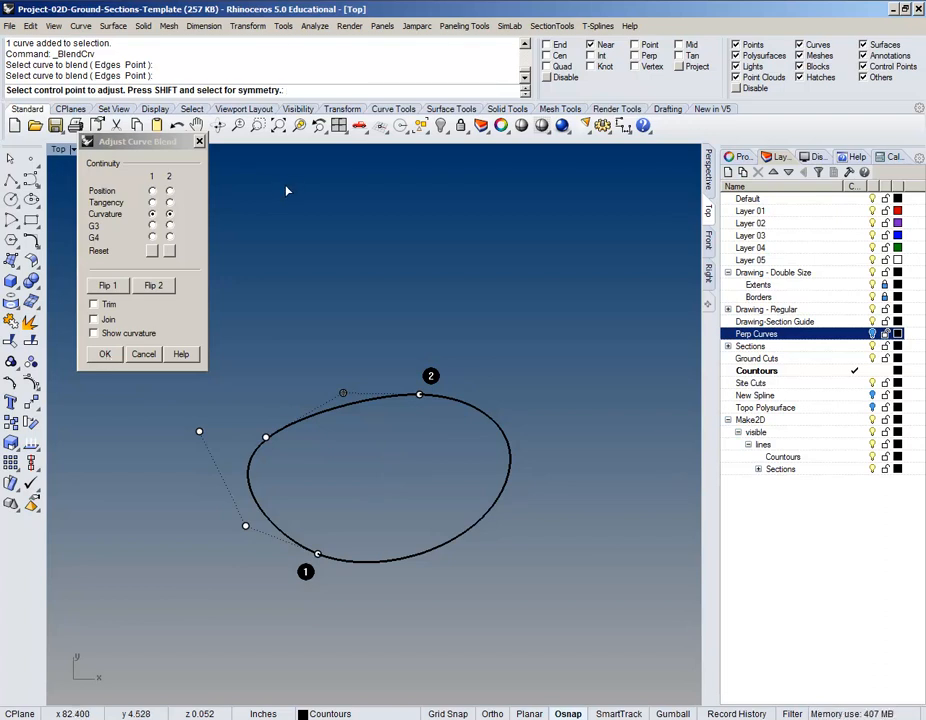
- Try adjusting a control point of the blend, and compare G4 and Tangency continuity at both ends
{"action": "right_click_drag", "start_coordinate": [391, 377], "coordinate": [413, 368]}
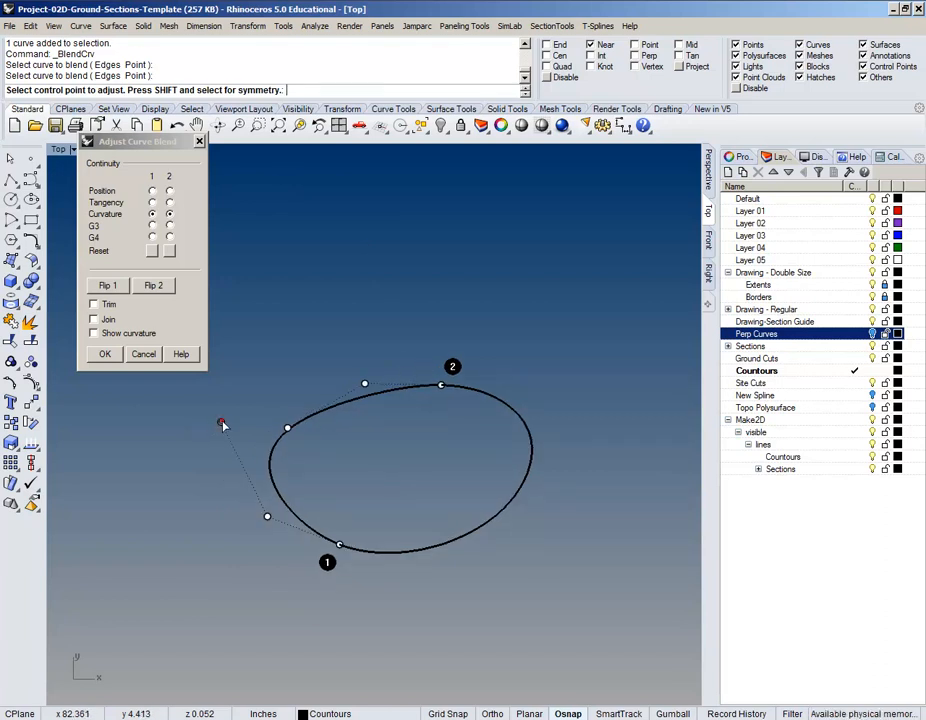
{"action": "left_click", "coordinate": [222, 424]}
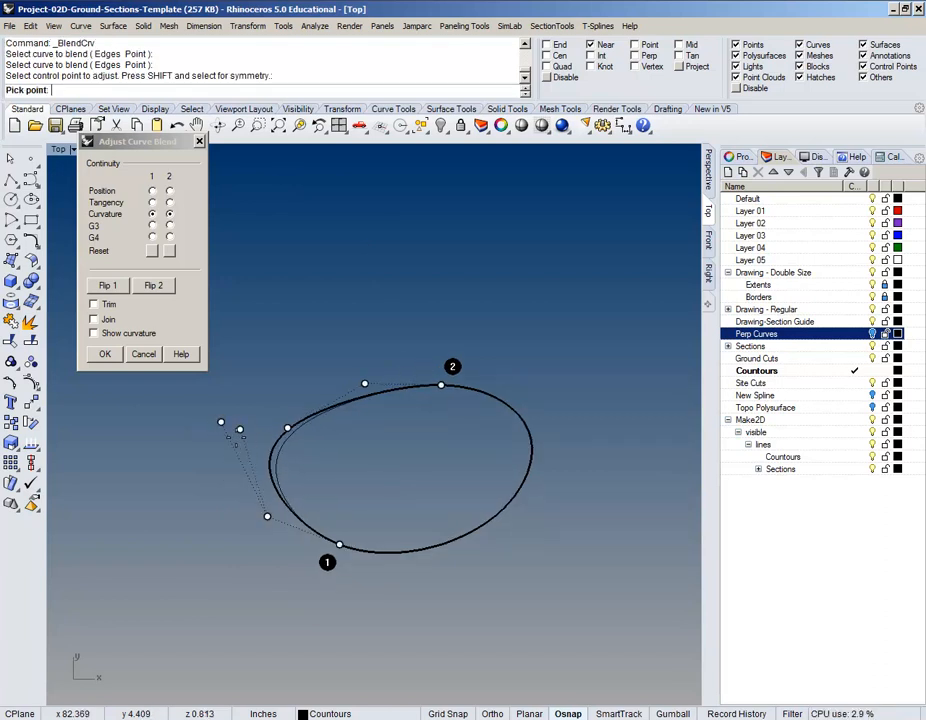
{"action": "left_click", "coordinate": [223, 424]}
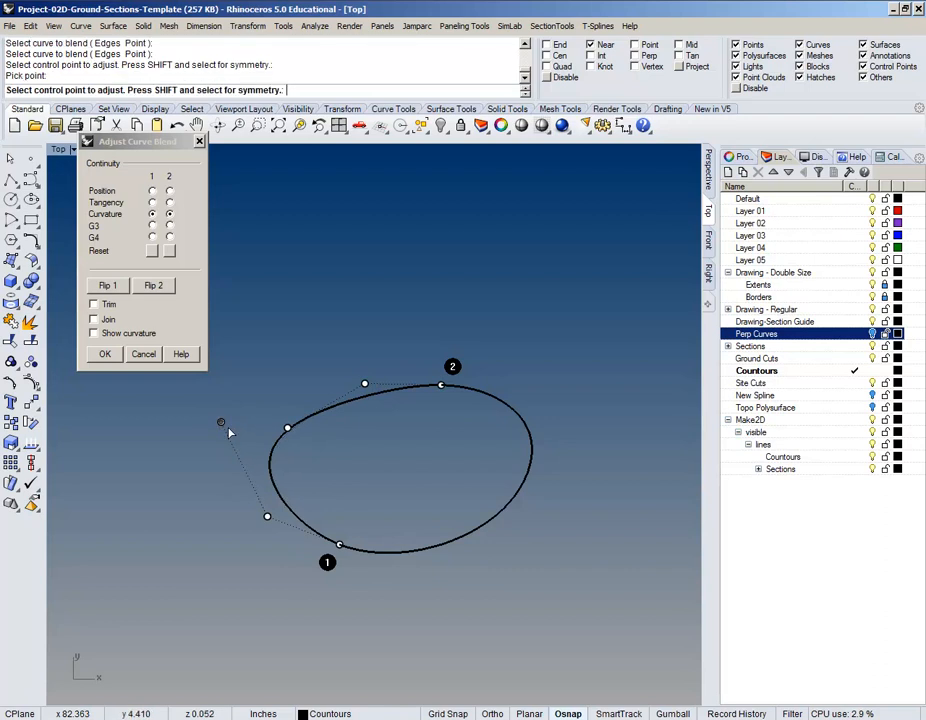
{"action": "left_click", "coordinate": [152, 238]}
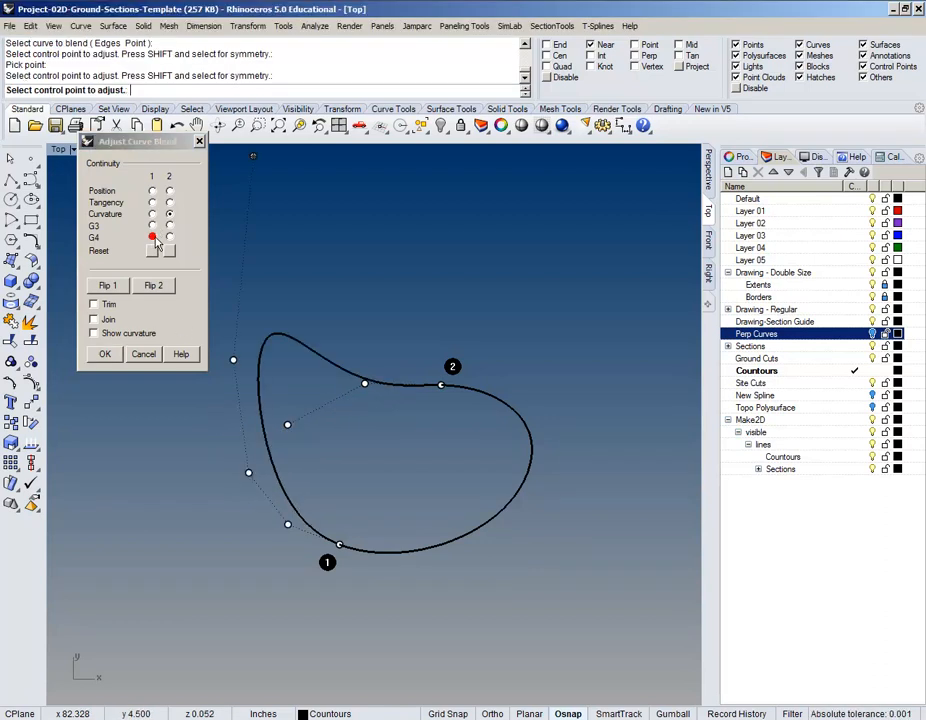
{"action": "left_click", "coordinate": [170, 238]}
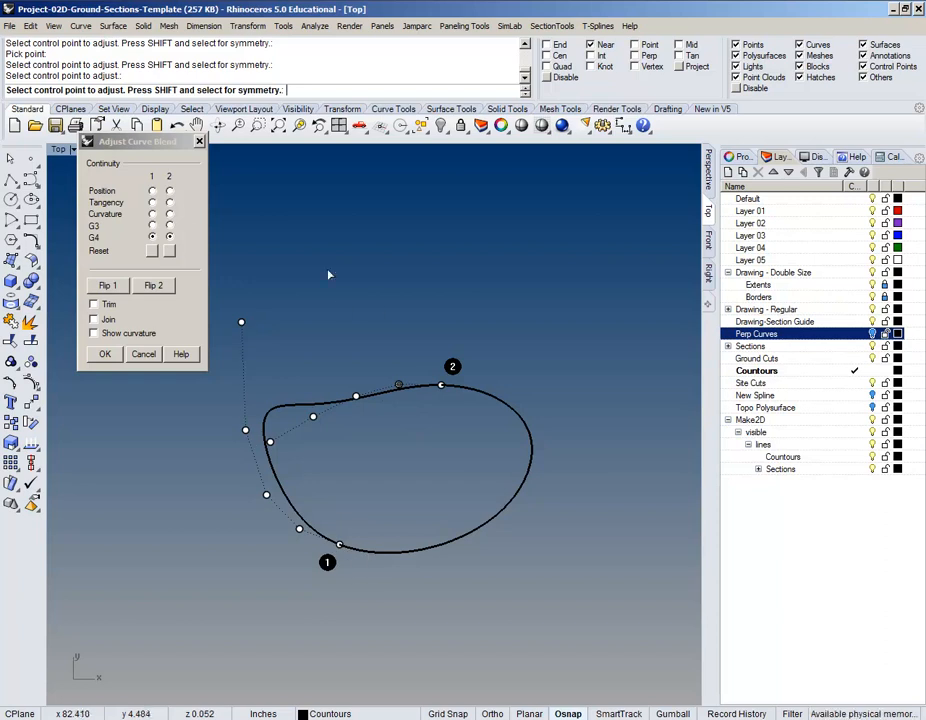
{"action": "left_click", "coordinate": [152, 202]}
{"action": "left_click", "coordinate": [169, 203]}
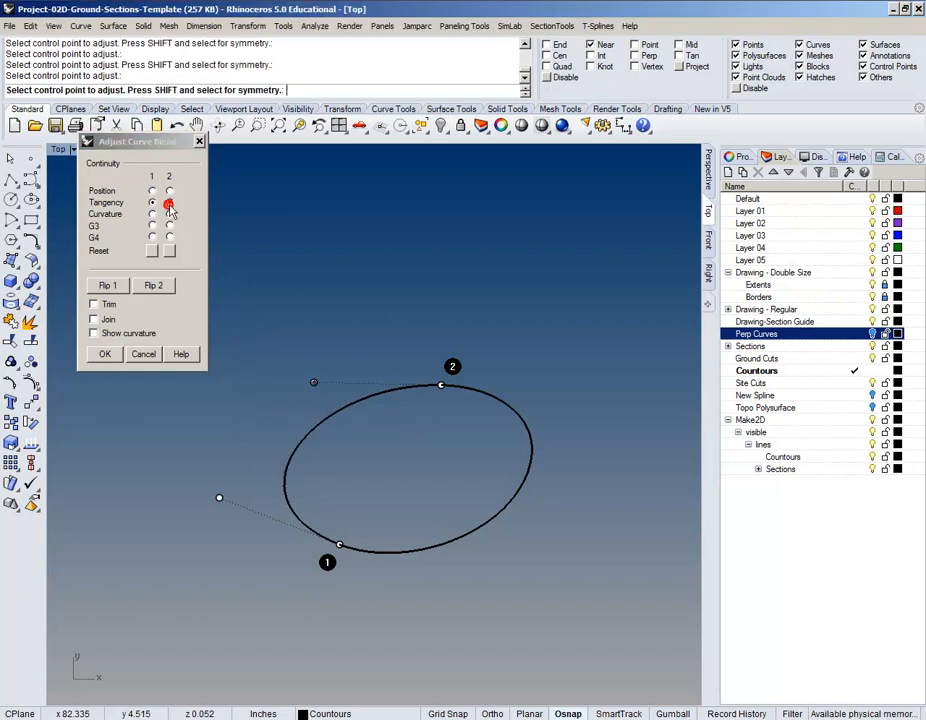
- Set both ends of the blend to Curvature continuity and accept the curve that closes the contour
{"action": "left_click", "coordinate": [169, 214]}
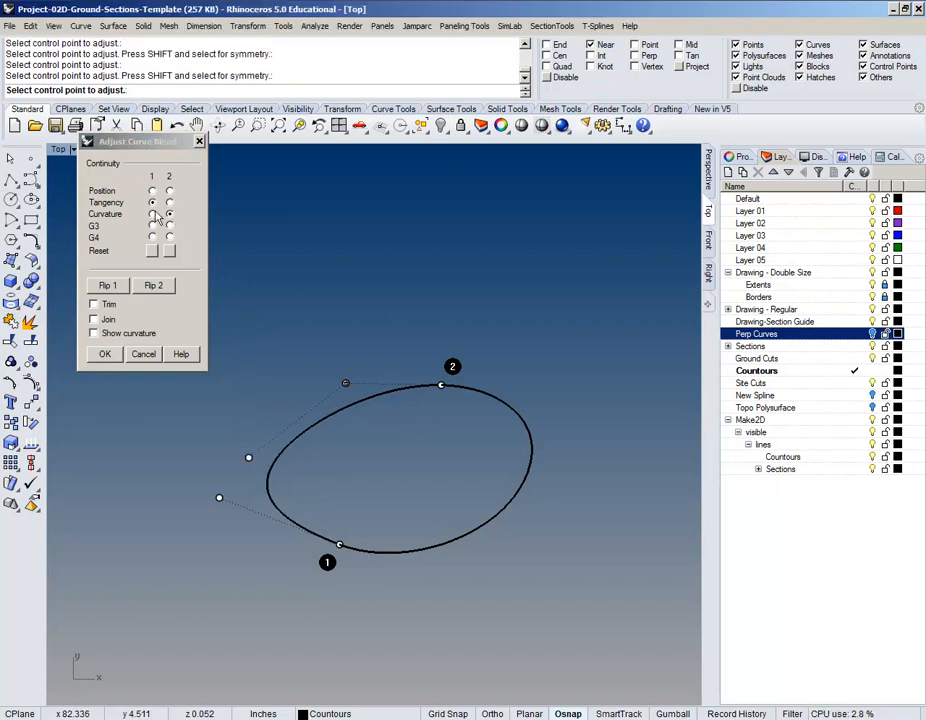
{"action": "left_click", "coordinate": [152, 214]}
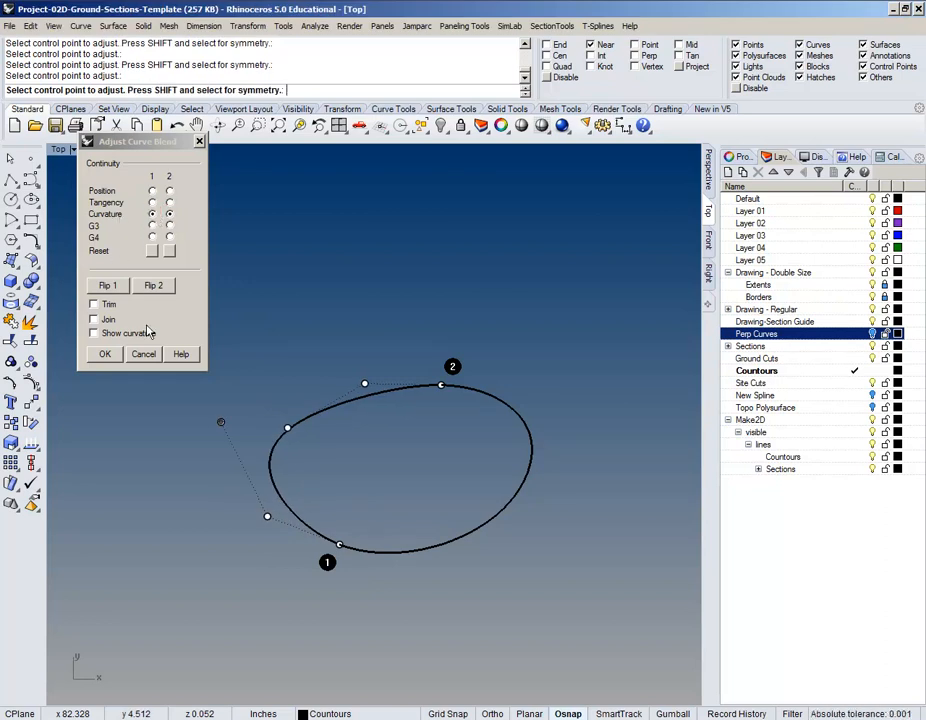
{"action": "left_click", "coordinate": [105, 354]}
- Inspect the small innermost contours across the rest of the contour plan for any other unclosed curves
{"action": "scroll", "coordinate": [488, 402], "scroll_direction": "down", "scroll_amount": 10}
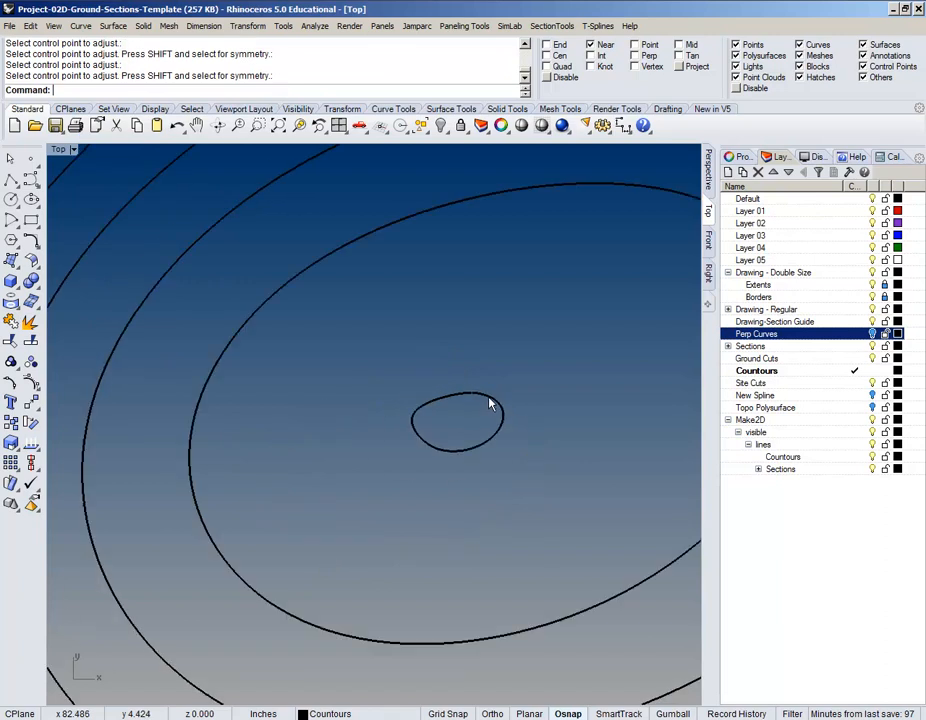
{"action": "scroll", "coordinate": [488, 402], "scroll_direction": "down", "scroll_amount": 3}
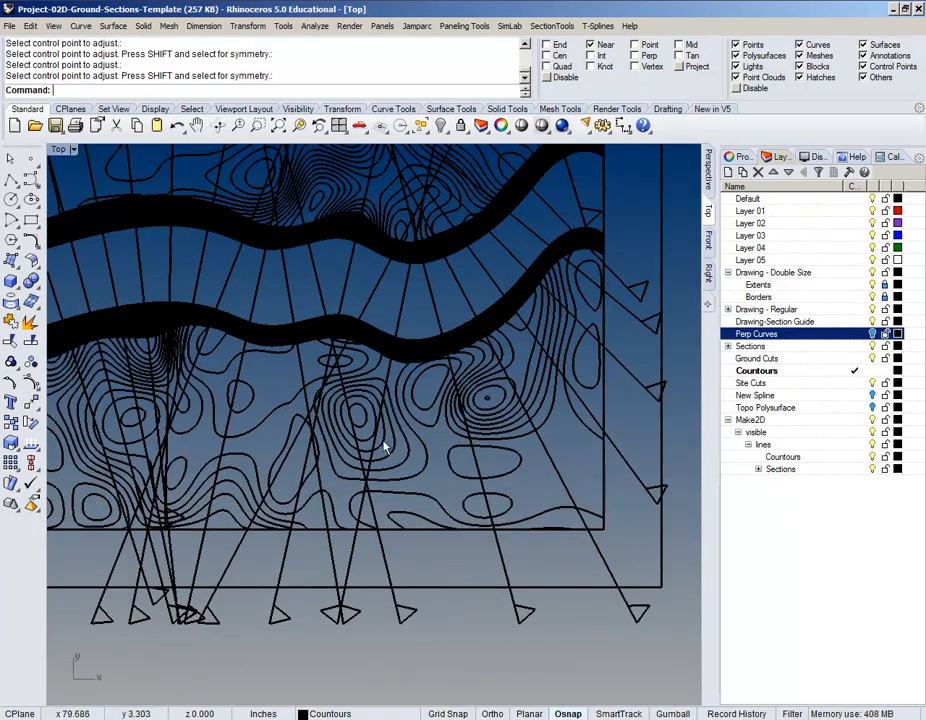
{"action": "scroll", "coordinate": [465, 461], "scroll_direction": "up", "scroll_amount": 8}
{"action": "scroll", "coordinate": [230, 465], "scroll_direction": "up", "scroll_amount": 8}
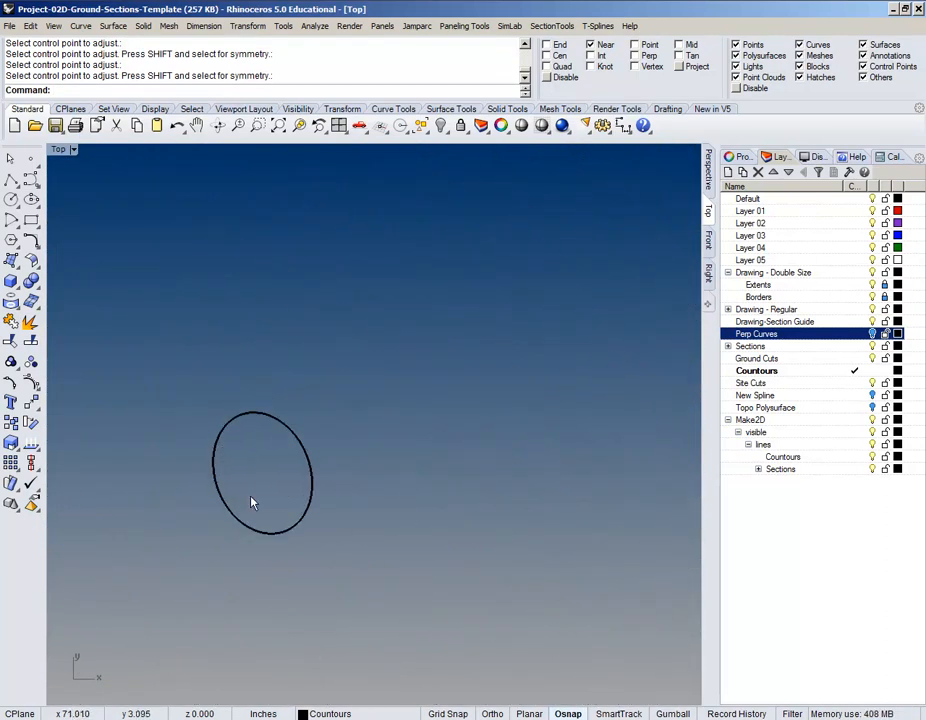
{"action": "left_click", "coordinate": [257, 533]}
{"action": "scroll", "coordinate": [258, 470], "scroll_direction": "down", "scroll_amount": 16}
{"action": "right_click_drag", "start_coordinate": [393, 386], "coordinate": [312, 552]}
{"action": "right_click_drag", "start_coordinate": [535, 292], "coordinate": [252, 340]}
{"action": "right_click_drag", "start_coordinate": [485, 302], "coordinate": [473, 316]}
{"action": "right_click_drag", "start_coordinate": [457, 555], "coordinate": [531, 400]}
{"action": "right_click_drag", "start_coordinate": [369, 507], "coordinate": [373, 418]}
{"action": "scroll", "coordinate": [372, 418], "scroll_direction": "up", "scroll_amount": 6}
{"action": "scroll", "coordinate": [383, 379], "scroll_direction": "down", "scroll_amount": 10}
- Switch back to Illustrator, set the stroke of all artwork on the Contours layer to 0.25 pt, and deselect it
{"action": "key", "text": "alt+Tab"}
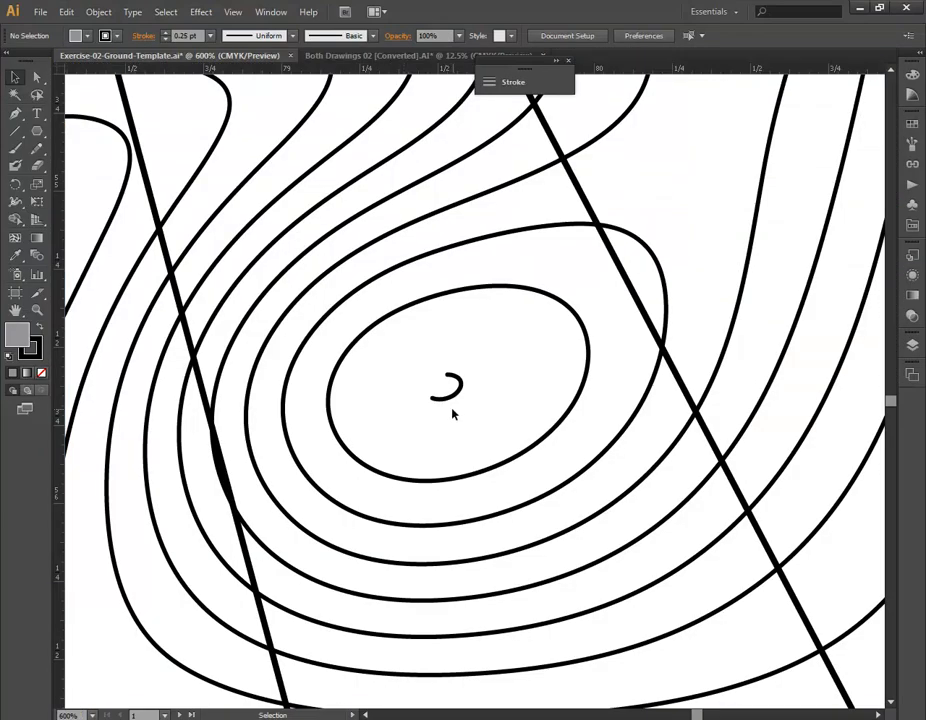
{"action": "scroll", "coordinate": [455, 411], "scroll_direction": "down", "scroll_amount": 6, "text": "alt"}
{"action": "scroll", "coordinate": [459, 397], "scroll_direction": "down", "scroll_amount": 3, "text": "alt"}
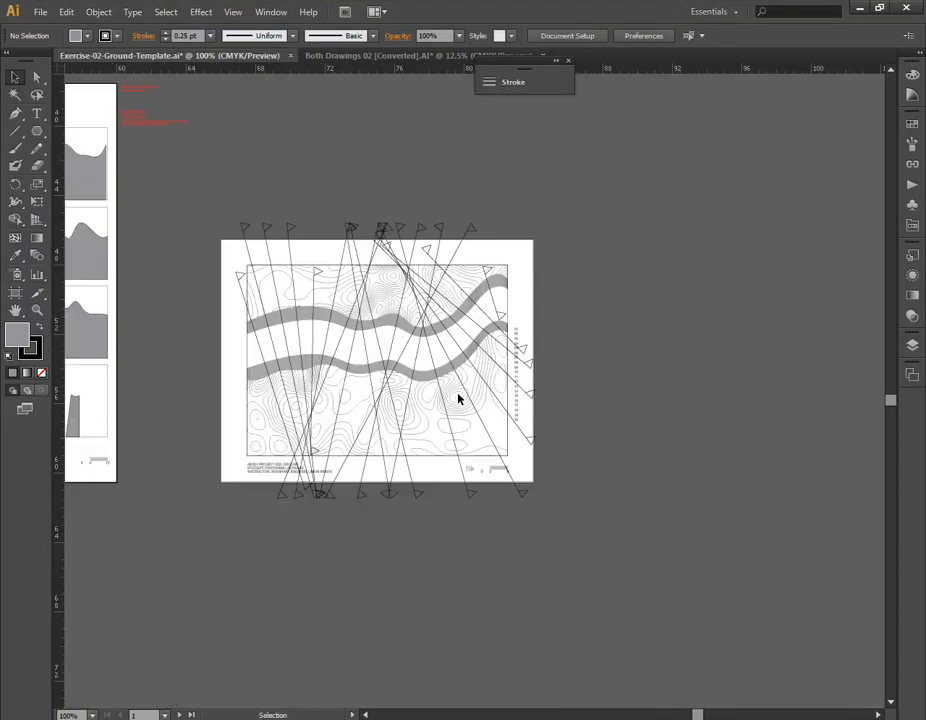
{"action": "scroll", "coordinate": [418, 375], "scroll_direction": "up", "scroll_amount": 5, "text": "alt"}
{"action": "scroll", "coordinate": [420, 377], "scroll_direction": "down", "scroll_amount": 6, "text": "alt"}
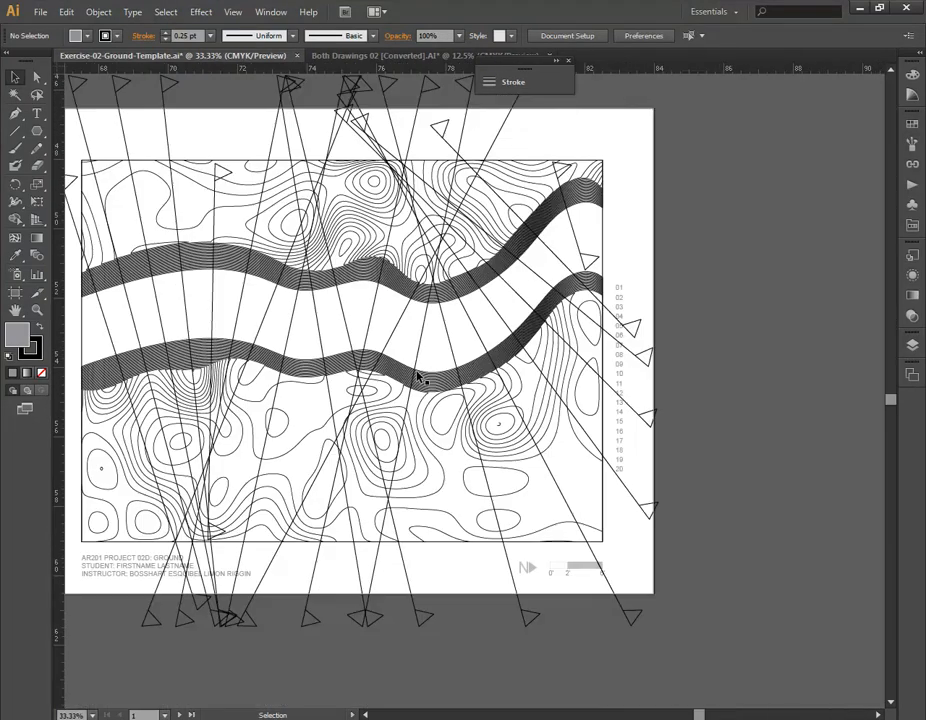
{"action": "scroll", "coordinate": [420, 370], "scroll_direction": "up", "scroll_amount": 5, "text": "alt"}
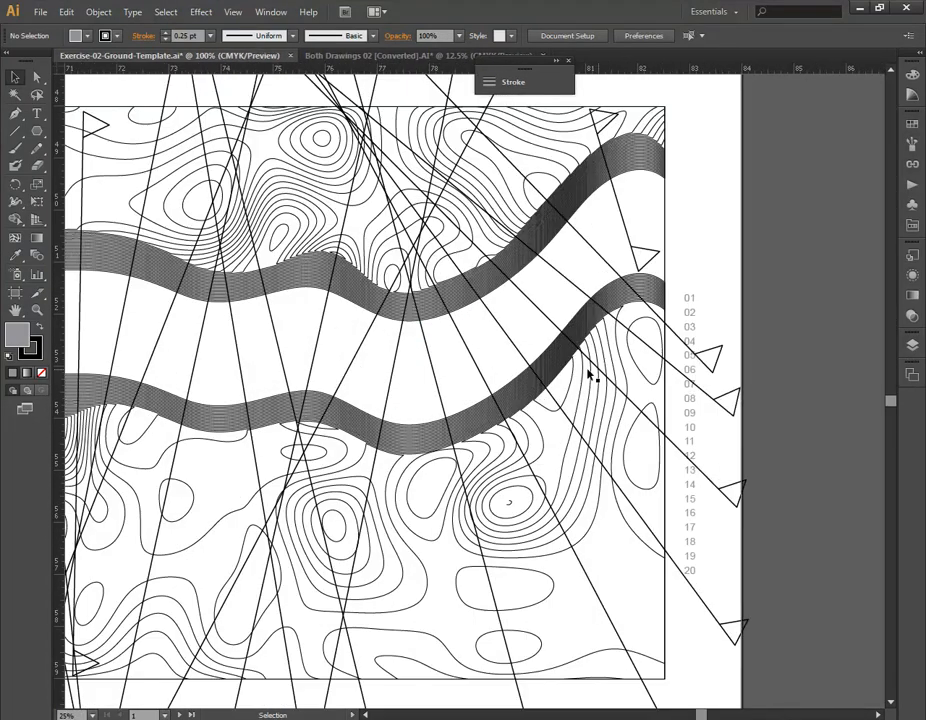
{"action": "left_click", "coordinate": [912, 345]}
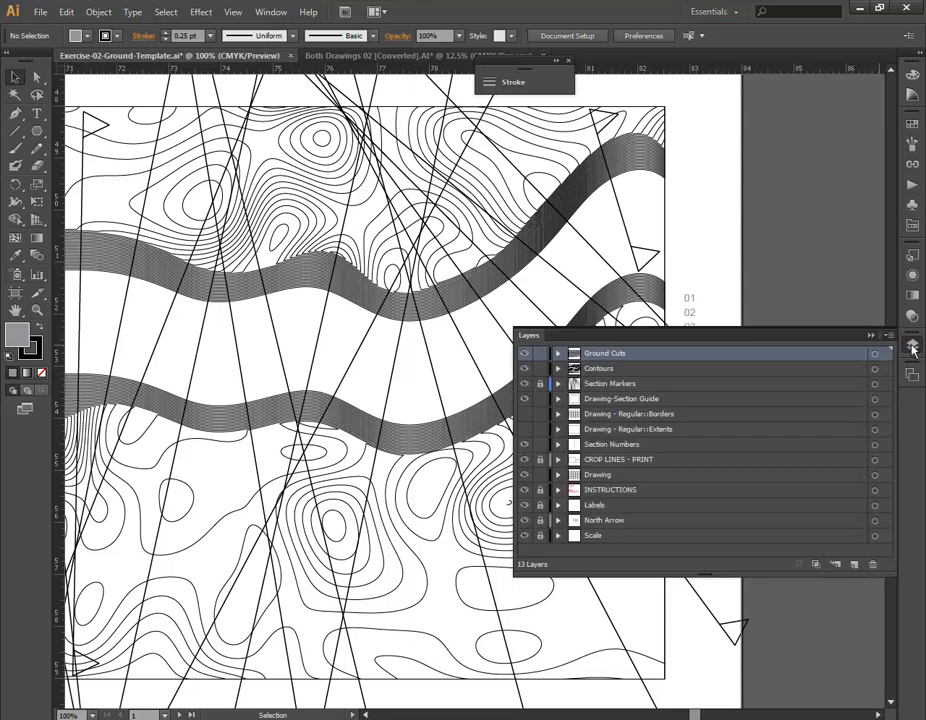
{"action": "left_click", "coordinate": [874, 370]}
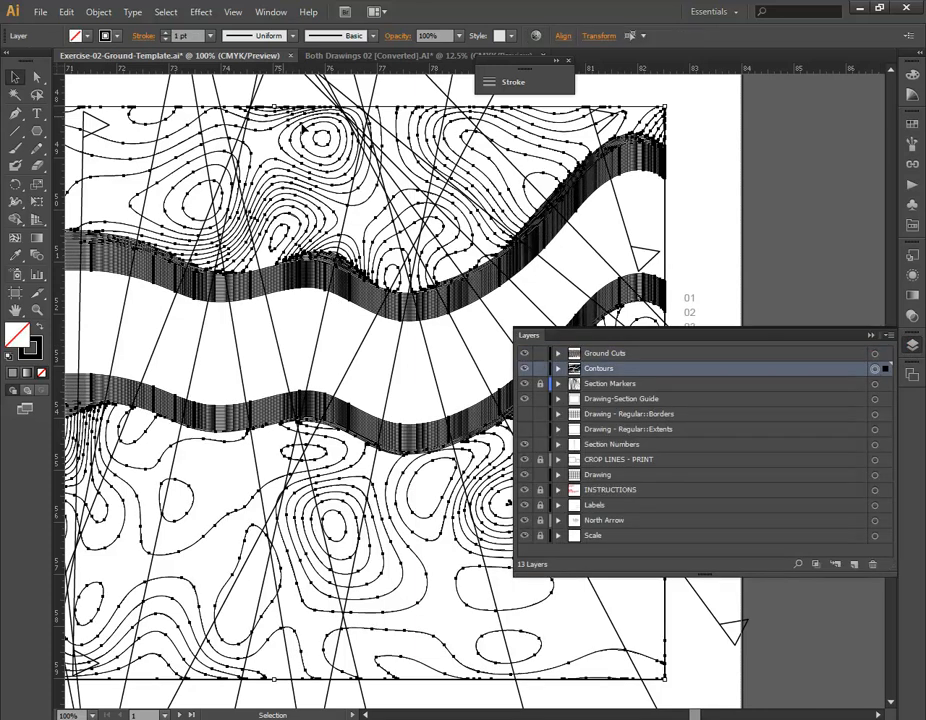
{"action": "left_click", "coordinate": [182, 36]}
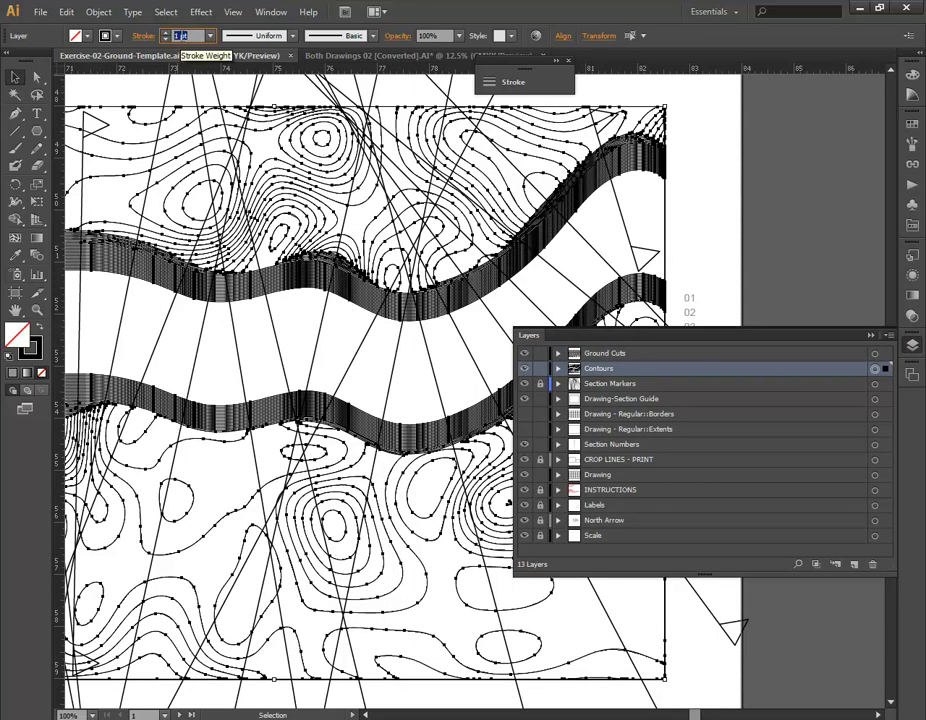
{"action": "type", "text": ".25"}
{"action": "key", "text": "Return"}
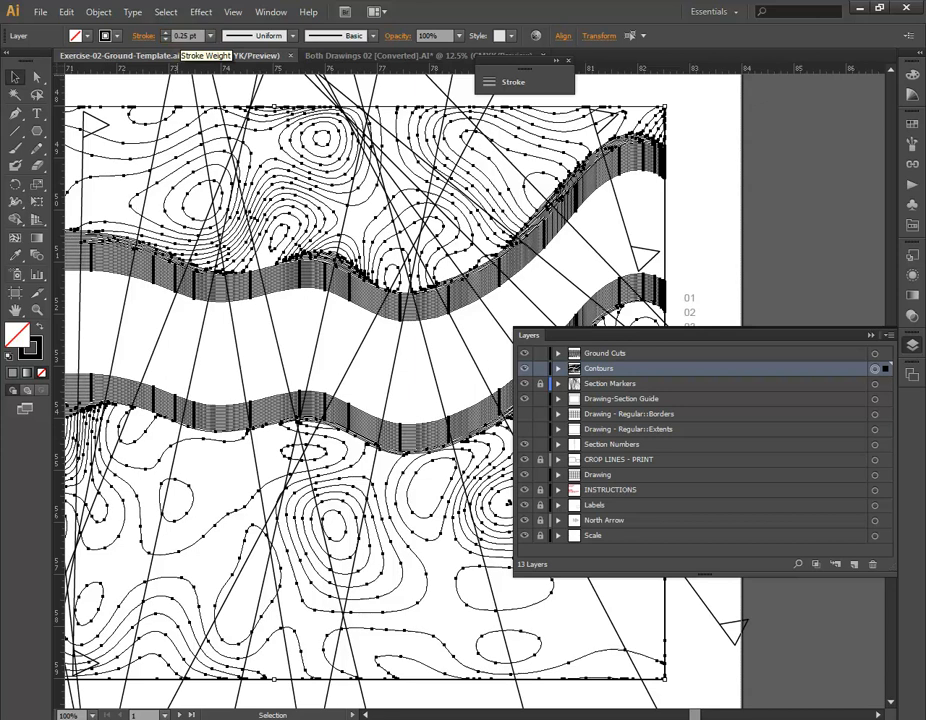
{"action": "left_click", "coordinate": [709, 200]}
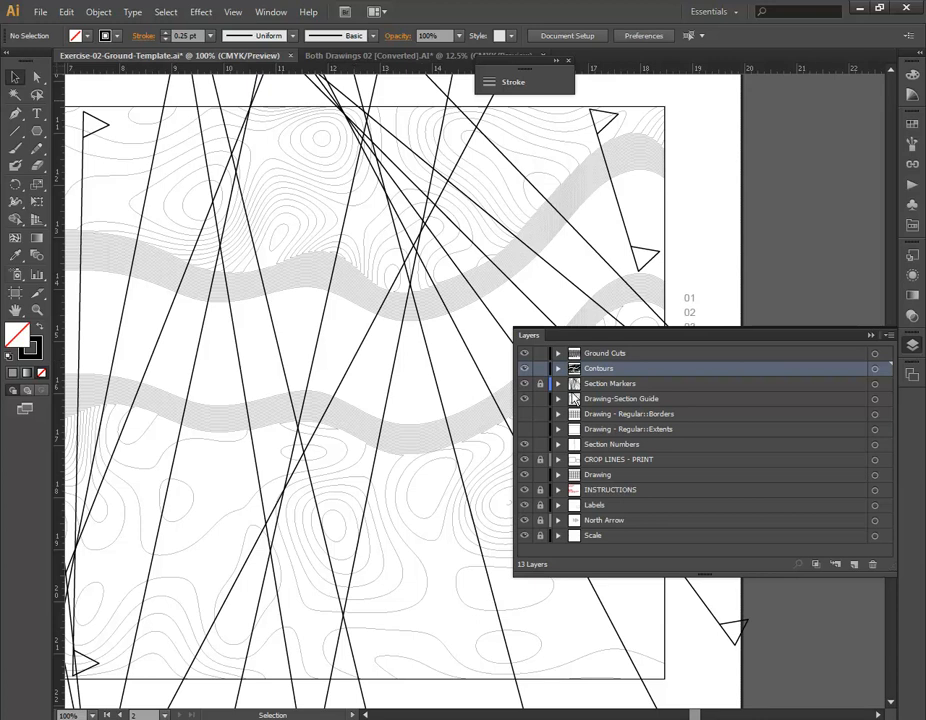
{"action": "left_click_drag", "start_coordinate": [157, 208], "coordinate": [484, 200]}
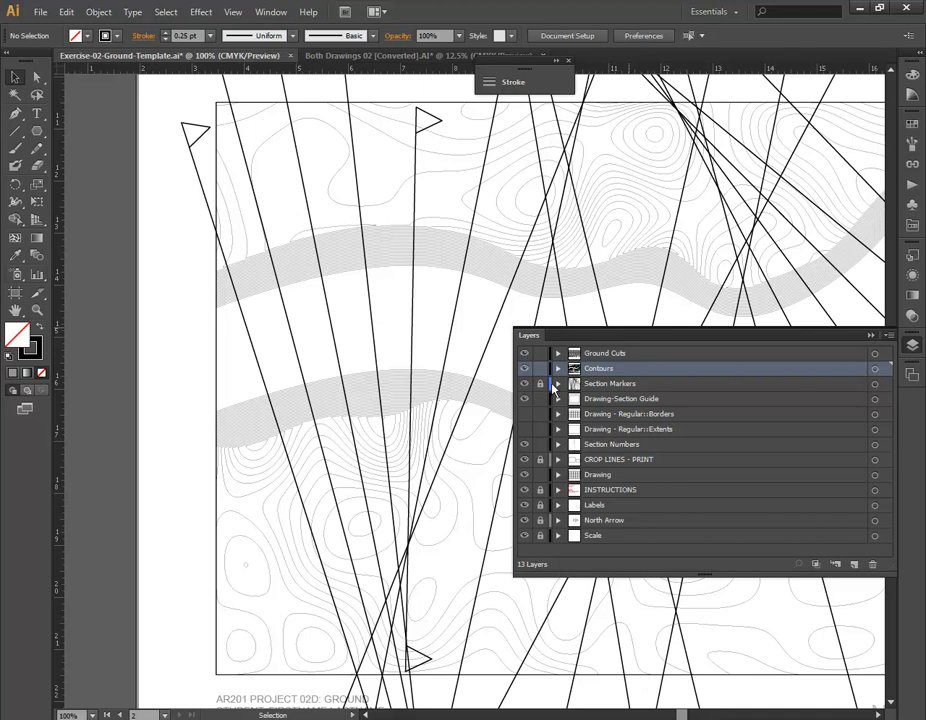
- Select all artwork on the Section Markers layer, check the line weight instructions, and set its stroke to 0.5 pt
{"action": "left_click", "coordinate": [876, 386]}
{"action": "scroll", "coordinate": [414, 258], "scroll_direction": "up", "scroll_amount": 3}
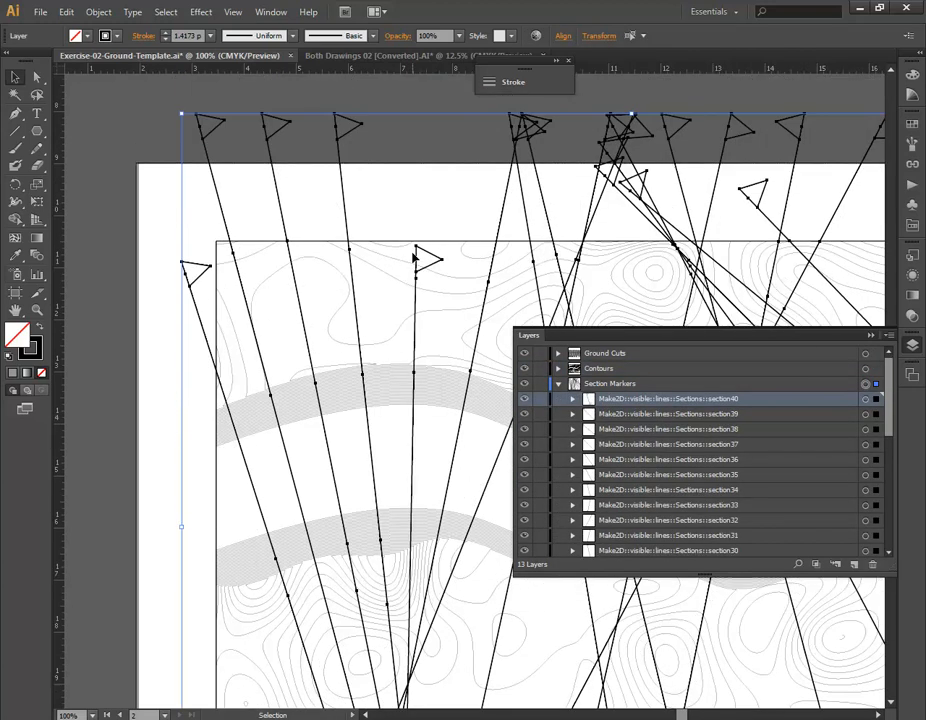
{"action": "scroll", "coordinate": [414, 258], "scroll_direction": "down", "scroll_amount": 3}
{"action": "mouse_move", "coordinate": [100, 168]}
{"action": "left_mouse_down"}
{"action": "mouse_move", "coordinate": [489, 489]}
{"action": "mouse_move", "coordinate": [461, 568]}
{"action": "mouse_move", "coordinate": [343, 455]}
{"action": "mouse_move", "coordinate": [318, 612]}
{"action": "left_mouse_up"}
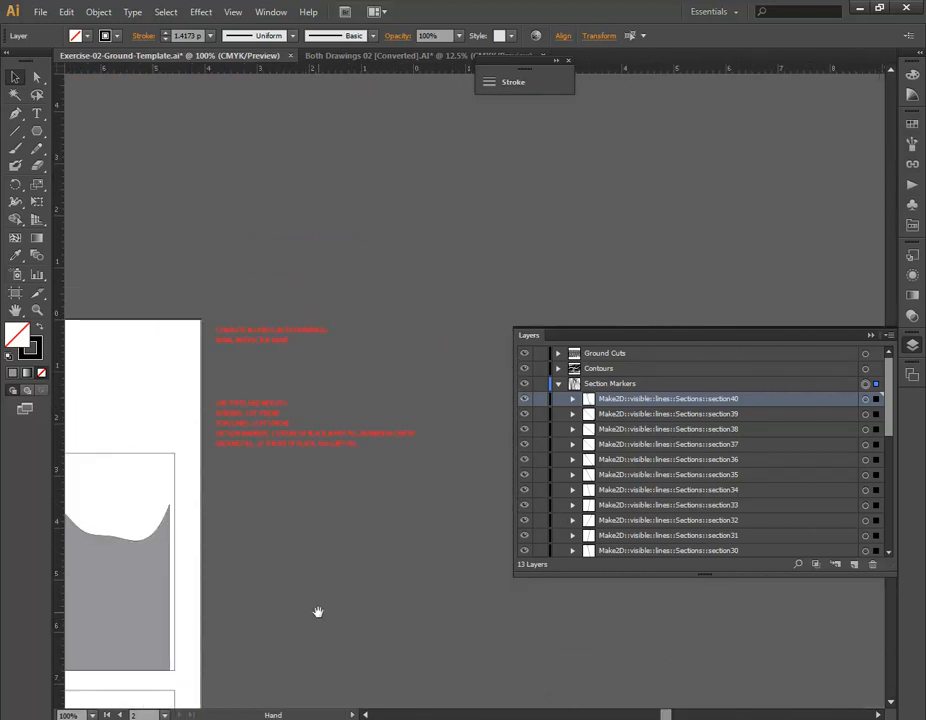
{"action": "scroll", "coordinate": [283, 447], "scroll_direction": "up", "scroll_amount": 3, "text": "alt"}
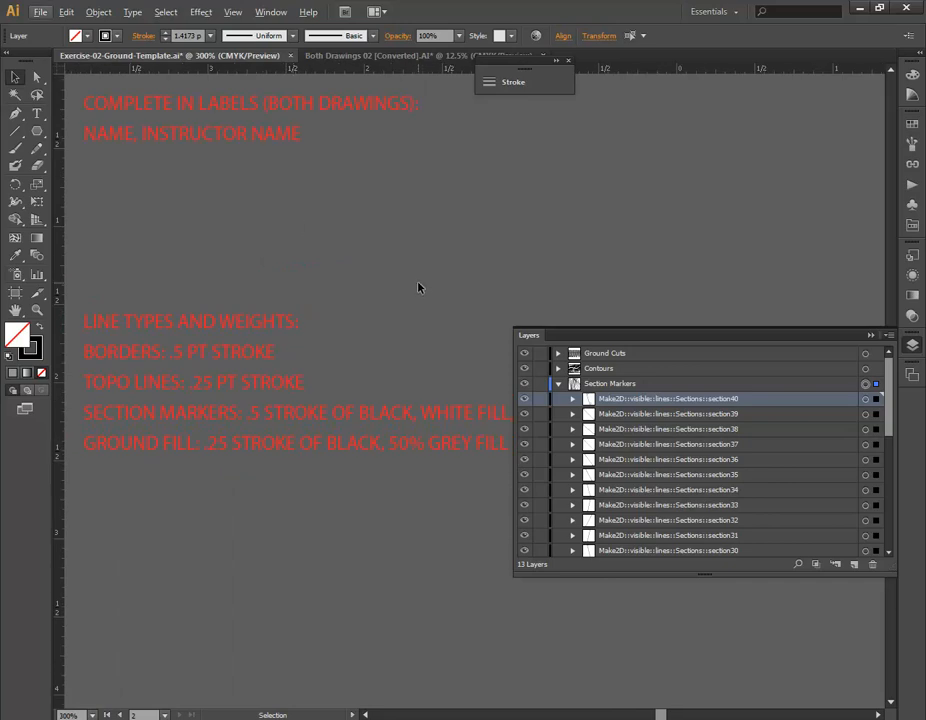
{"action": "left_click", "coordinate": [186, 37]}
{"action": "type", "text": "."}
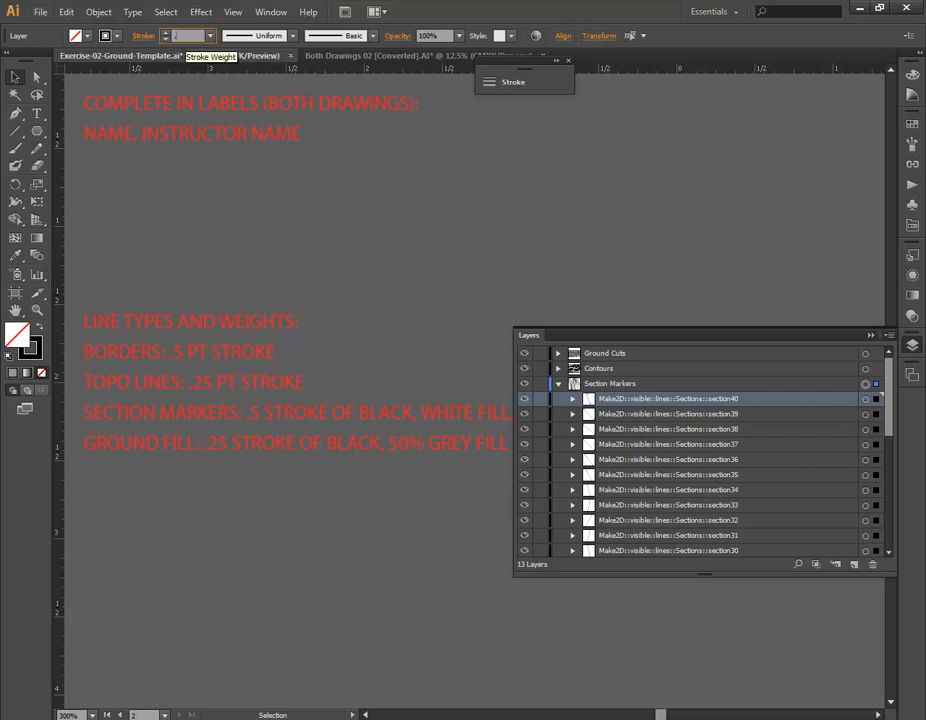
{"action": "type", "text": "5"}
{"action": "key", "text": "Return"}
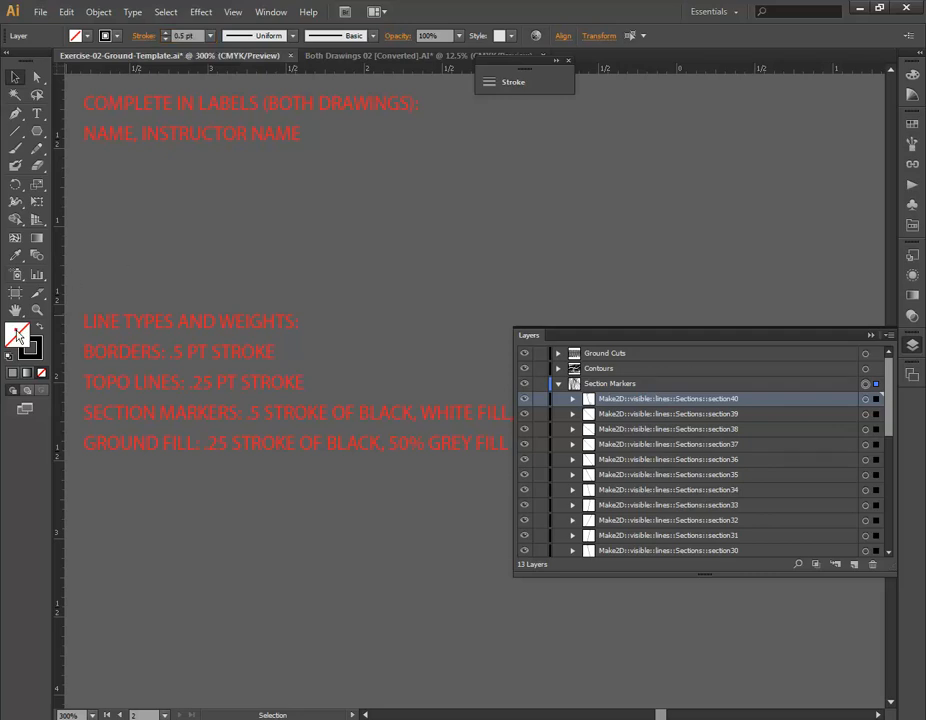
- Fill the selected section markers with white from the Print swatches and deselect them
{"action": "left_click", "coordinate": [911, 125]}
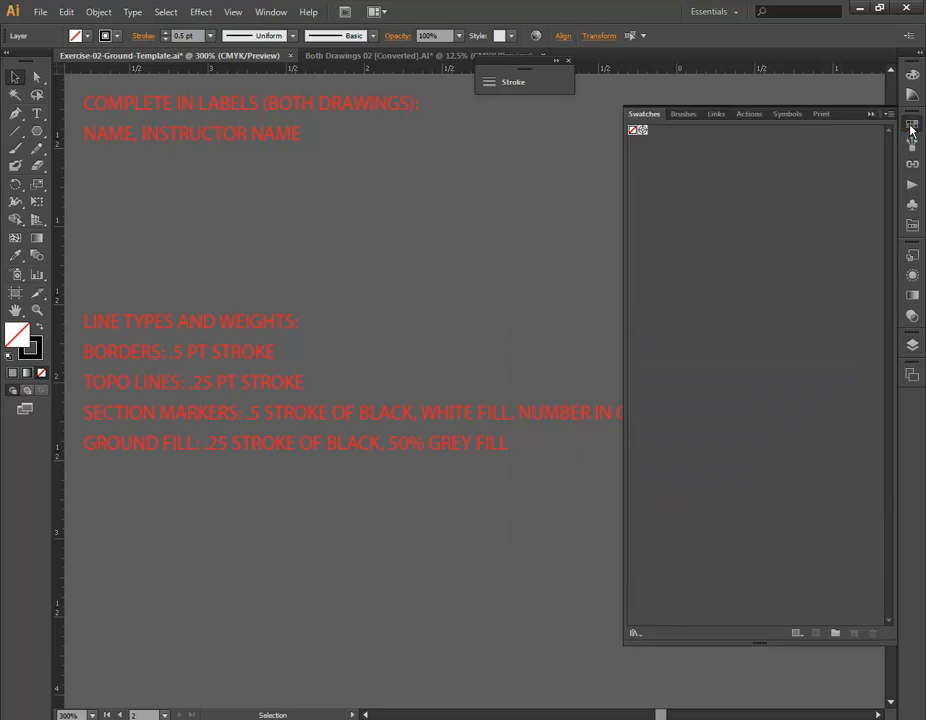
{"action": "left_click", "coordinate": [911, 224]}
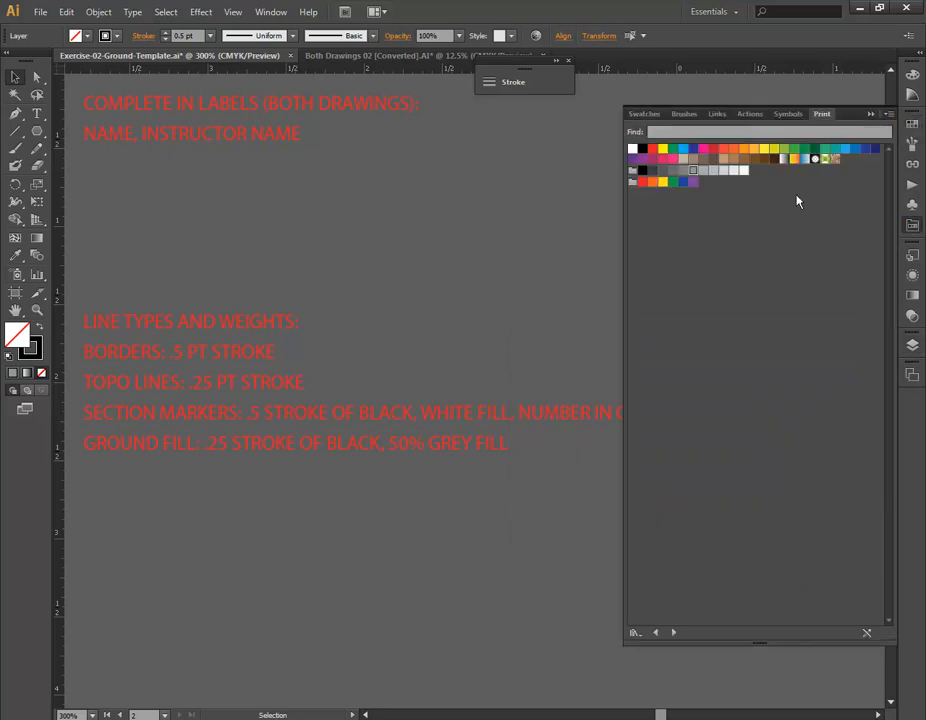
{"action": "left_click", "coordinate": [633, 149]}
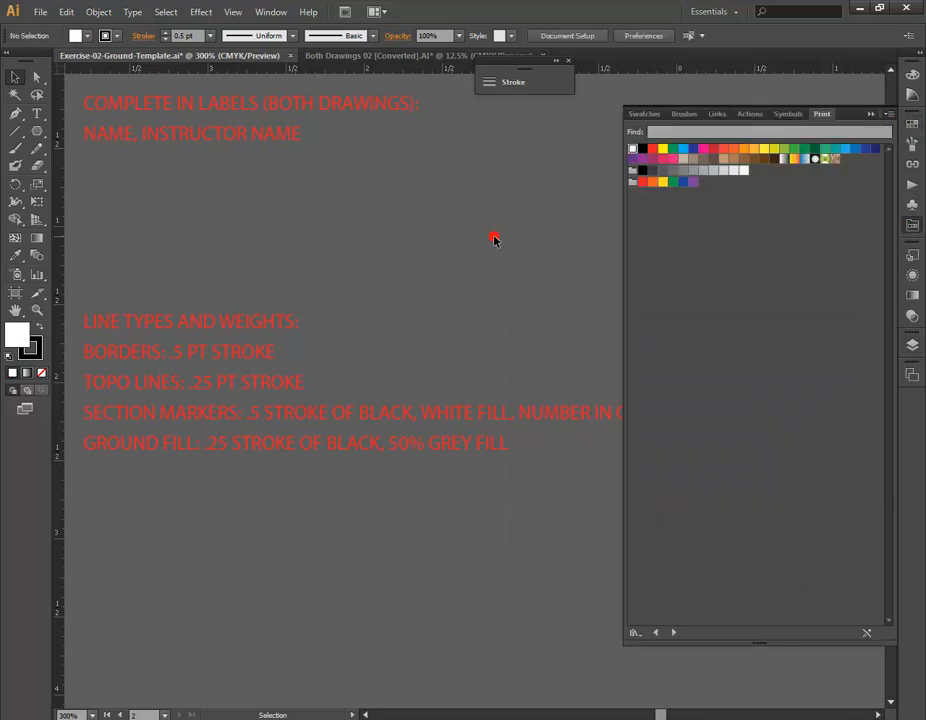
{"action": "key", "text": "ctrl+1"}
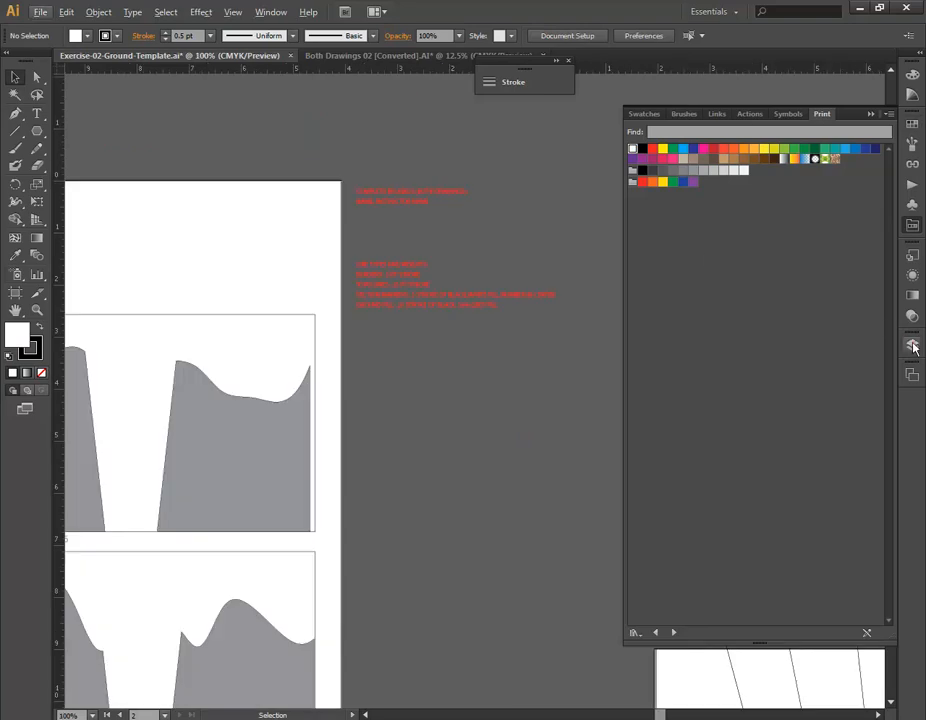
- Return to the contour plan and move the Section Markers layer above the Contours layer
{"action": "left_click", "coordinate": [912, 345]}
{"action": "left_click_drag", "start_coordinate": [544, 645], "coordinate": [161, 310]}
{"action": "left_click_drag", "start_coordinate": [331, 529], "coordinate": [158, 279]}
{"action": "left_click_drag", "start_coordinate": [420, 384], "coordinate": [340, 384]}
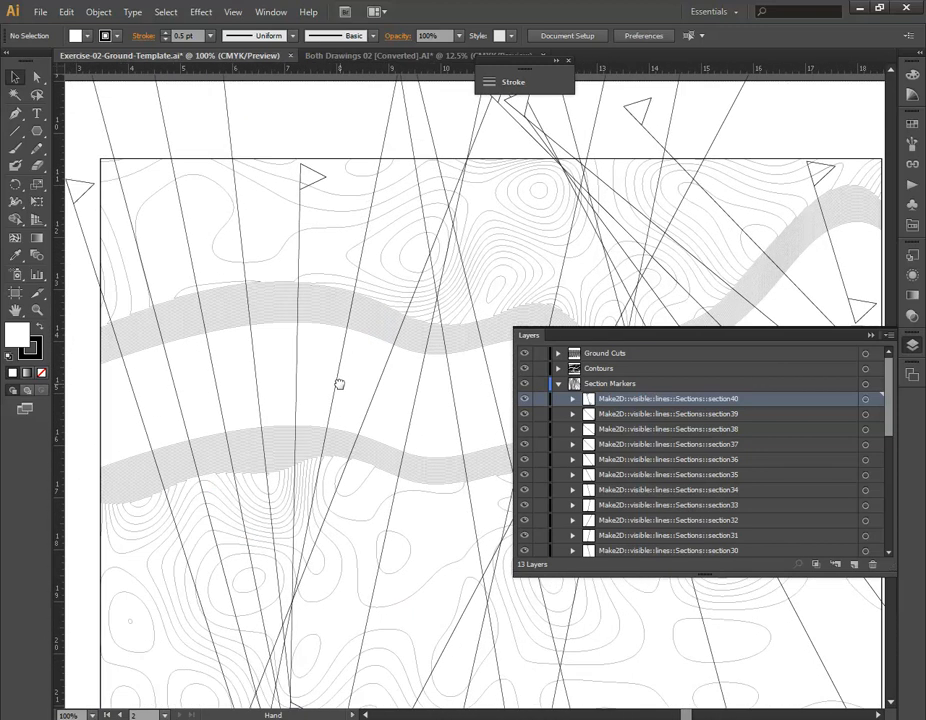
{"action": "left_click", "coordinate": [560, 385]}
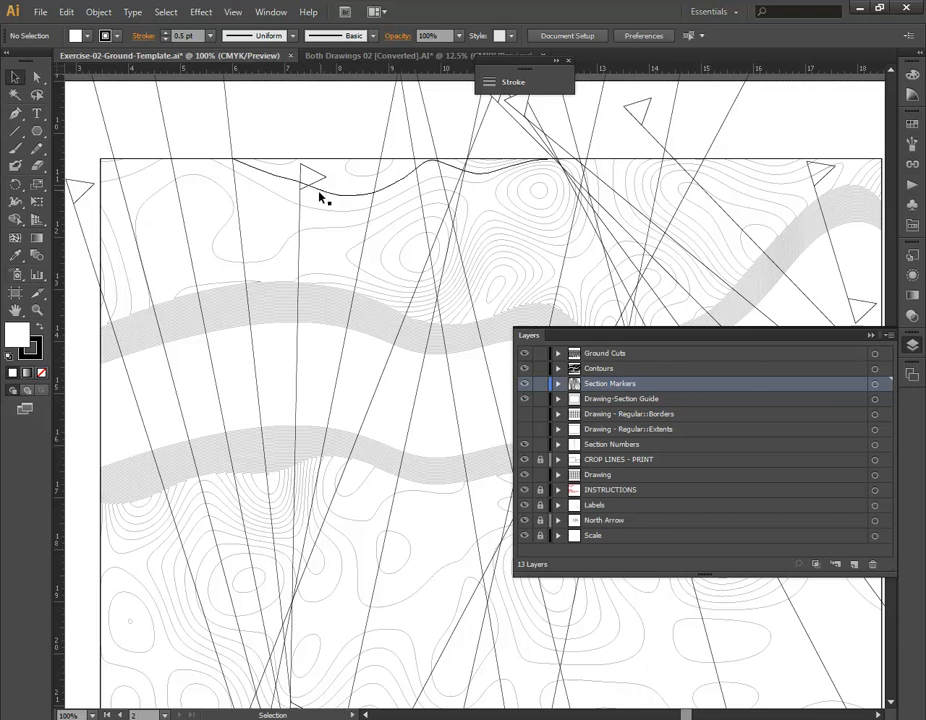
{"action": "left_click_drag", "start_coordinate": [604, 387], "coordinate": [607, 368]}
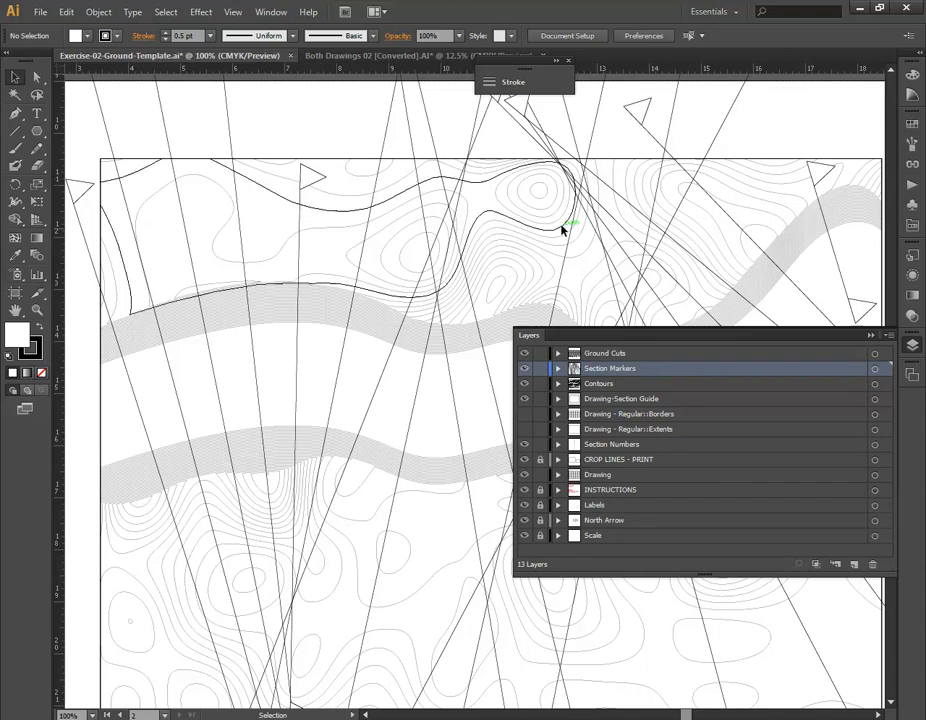
- Examine the section markers around the contour plan and the column of section numbers 01 to 20 beside its border
{"action": "left_click_drag", "start_coordinate": [787, 252], "coordinate": [703, 213]}
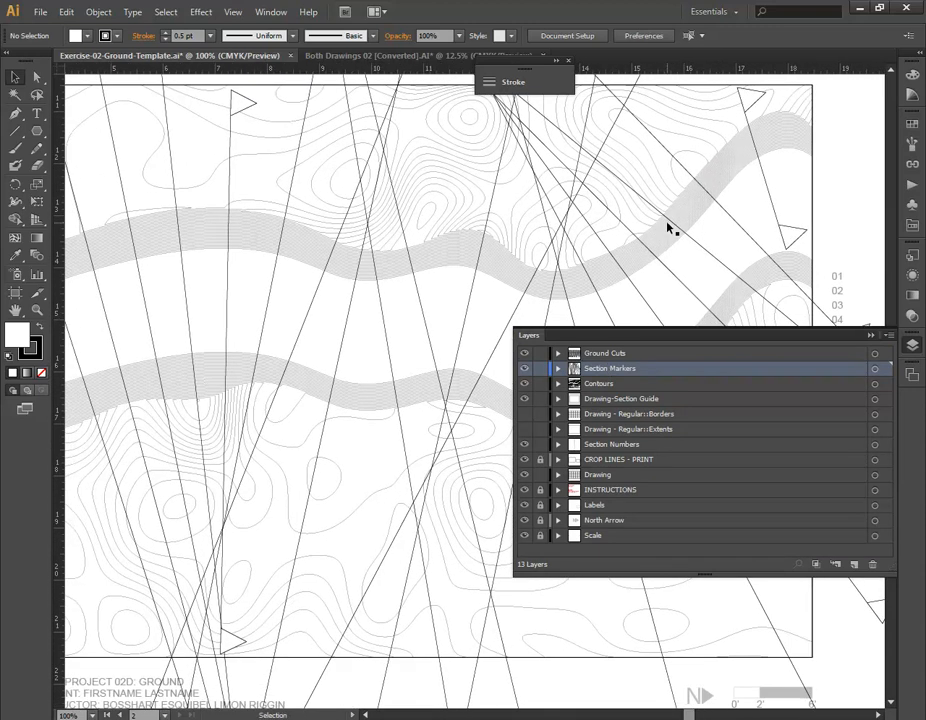
{"action": "scroll", "coordinate": [503, 307], "scroll_direction": "down", "scroll_amount": 2, "text": "alt"}
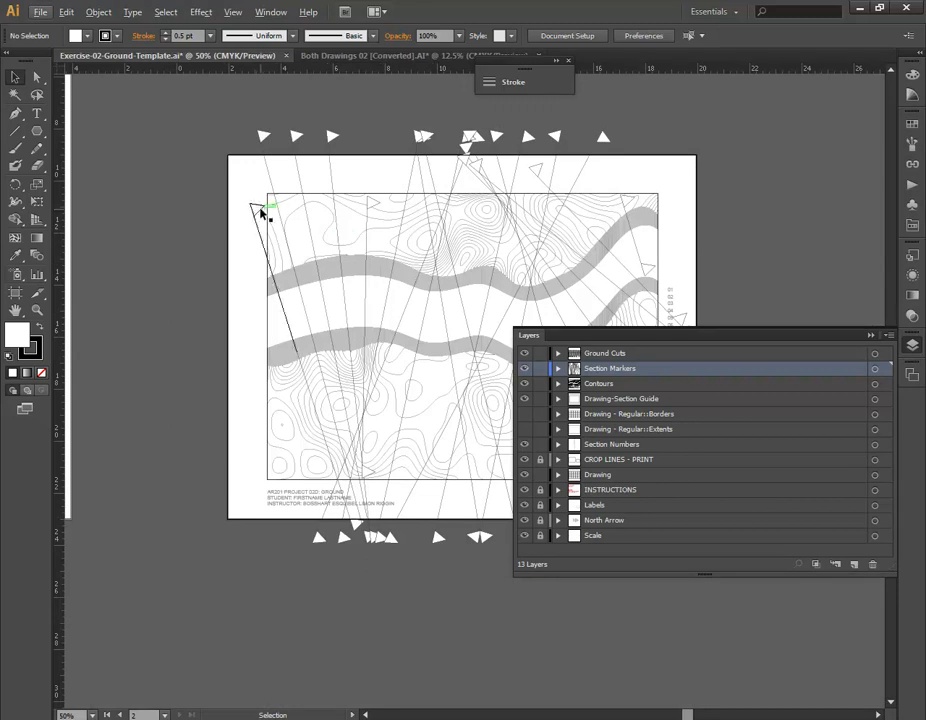
{"action": "scroll", "coordinate": [256, 209], "scroll_direction": "up", "scroll_amount": 2, "text": "alt"}
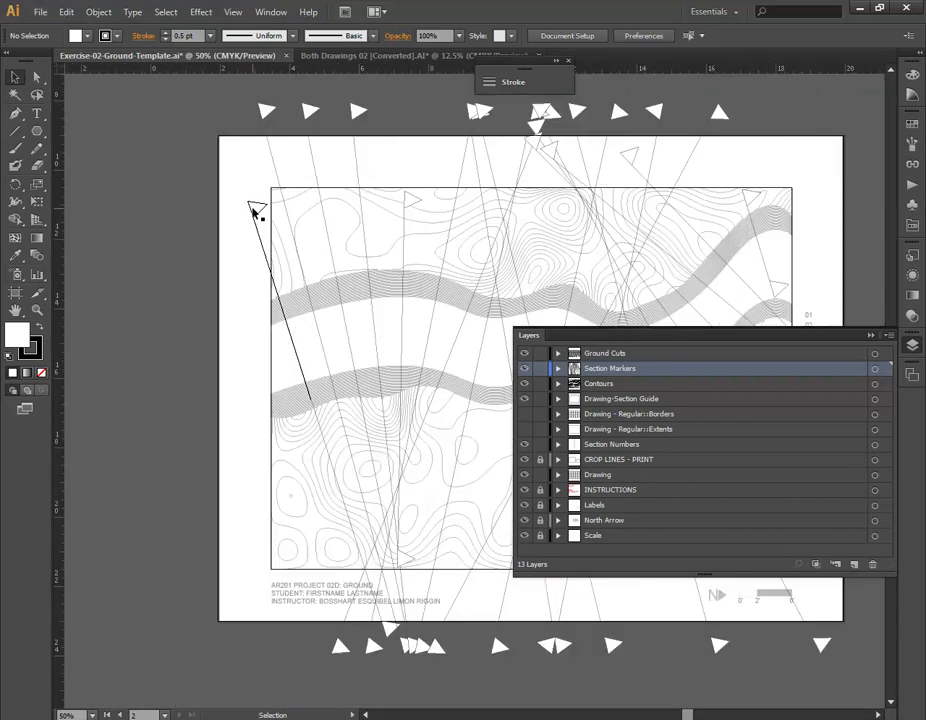
{"action": "scroll", "coordinate": [256, 209], "scroll_direction": "down", "scroll_amount": 2, "text": "alt"}
{"action": "left_click_drag", "start_coordinate": [256, 209], "coordinate": [537, 285]}
{"action": "scroll", "coordinate": [537, 285], "scroll_direction": "up", "scroll_amount": 1, "text": "alt"}
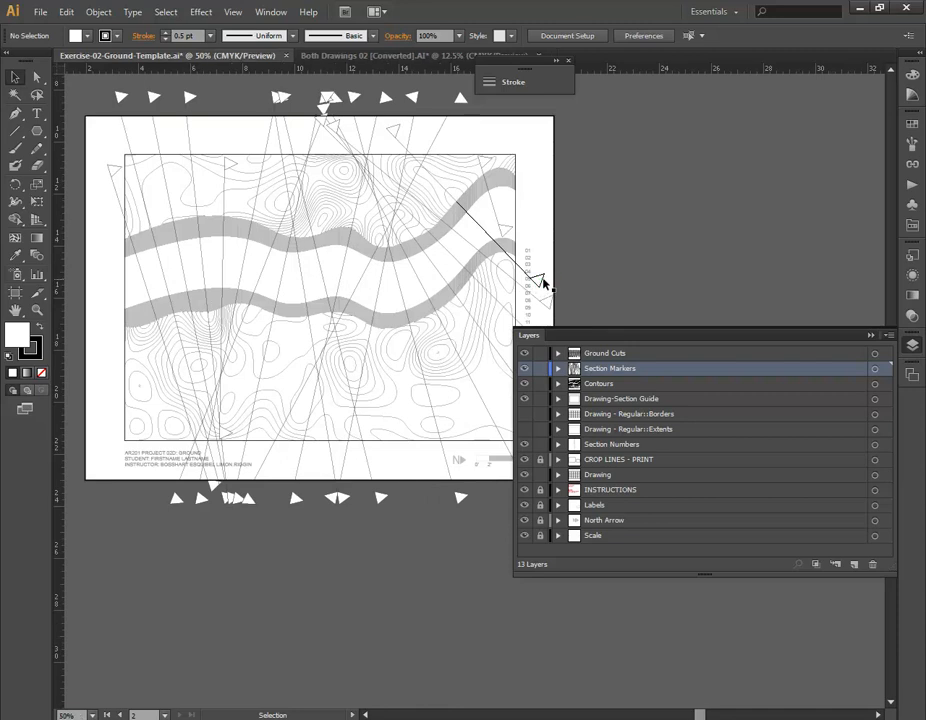
{"action": "scroll", "coordinate": [537, 285], "scroll_direction": "up", "scroll_amount": 2, "text": "alt"}
{"action": "scroll", "coordinate": [542, 283], "scroll_direction": "down", "scroll_amount": 2, "text": "alt"}
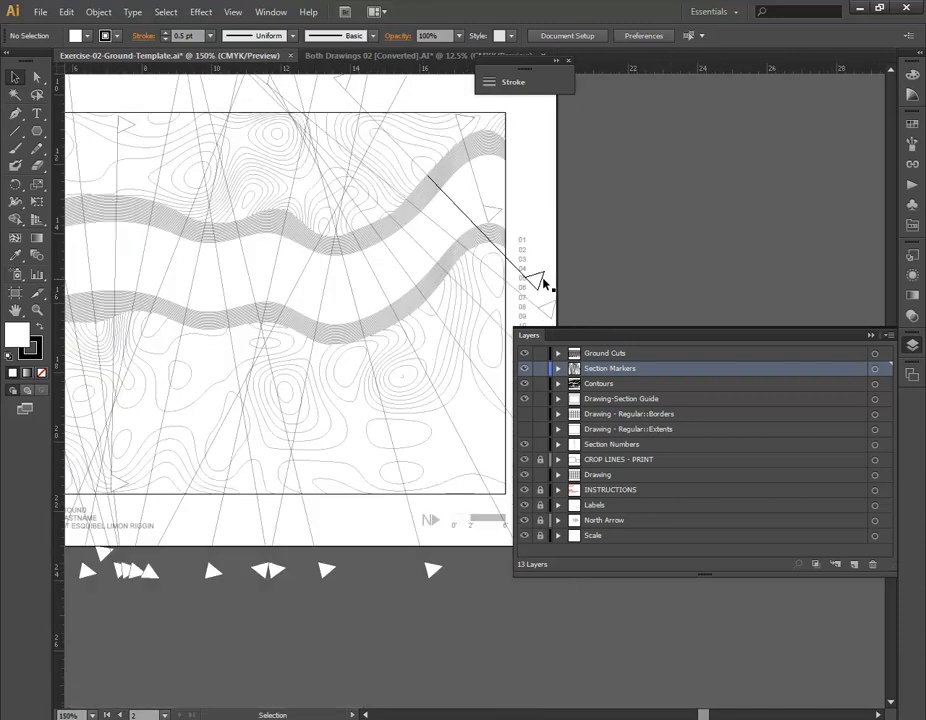
{"action": "scroll", "coordinate": [538, 268], "scroll_direction": "up", "scroll_amount": 3, "text": "alt"}
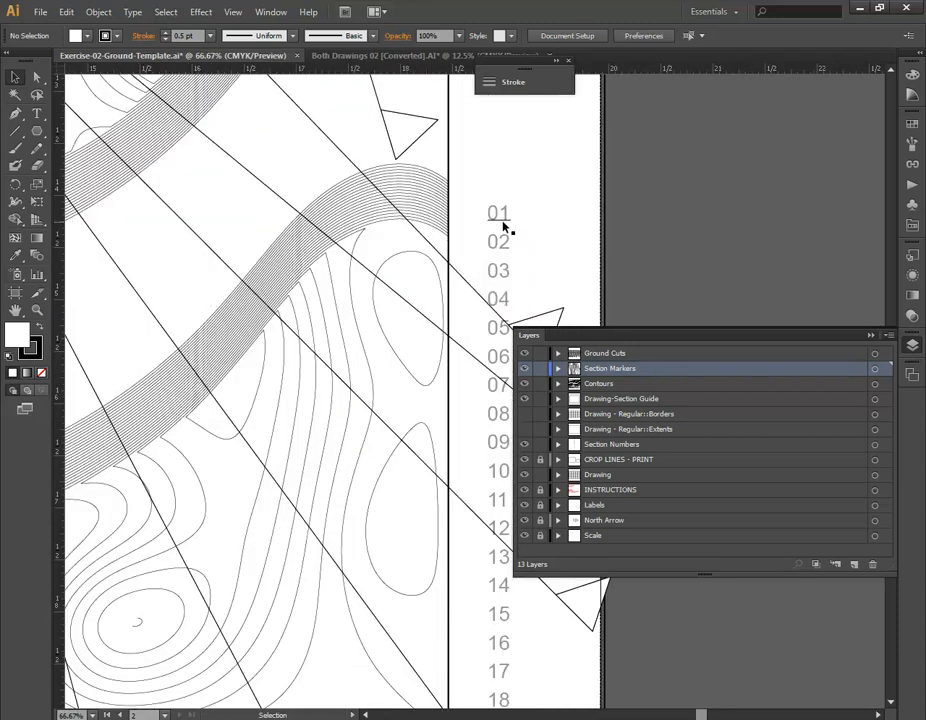
{"action": "scroll", "coordinate": [505, 228], "scroll_direction": "down", "scroll_amount": 4, "text": "alt"}
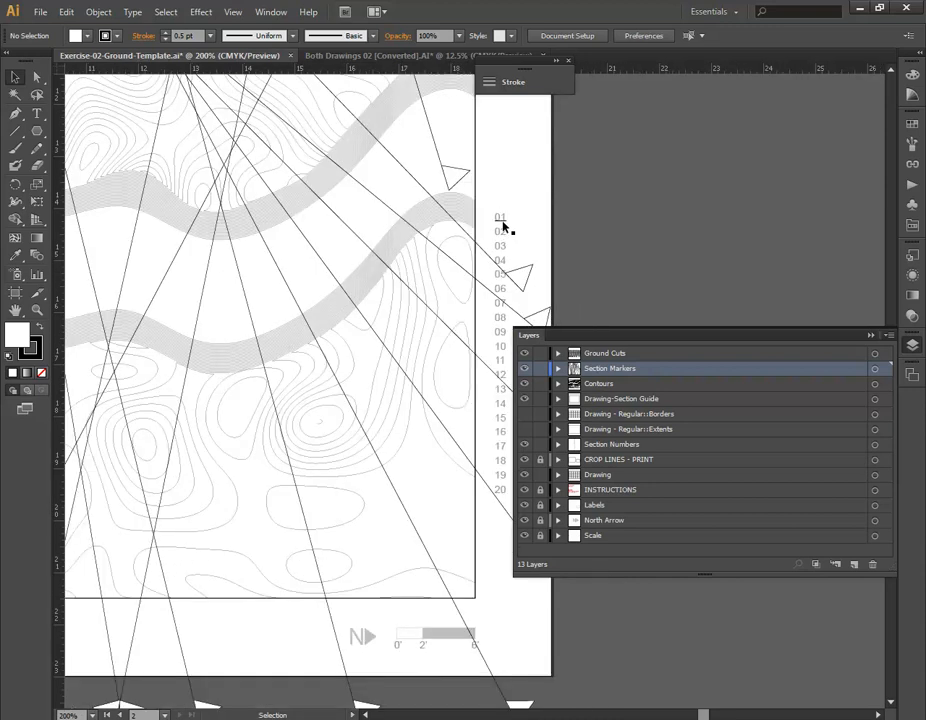
{"action": "left_click_drag", "start_coordinate": [191, 155], "coordinate": [253, 275]}
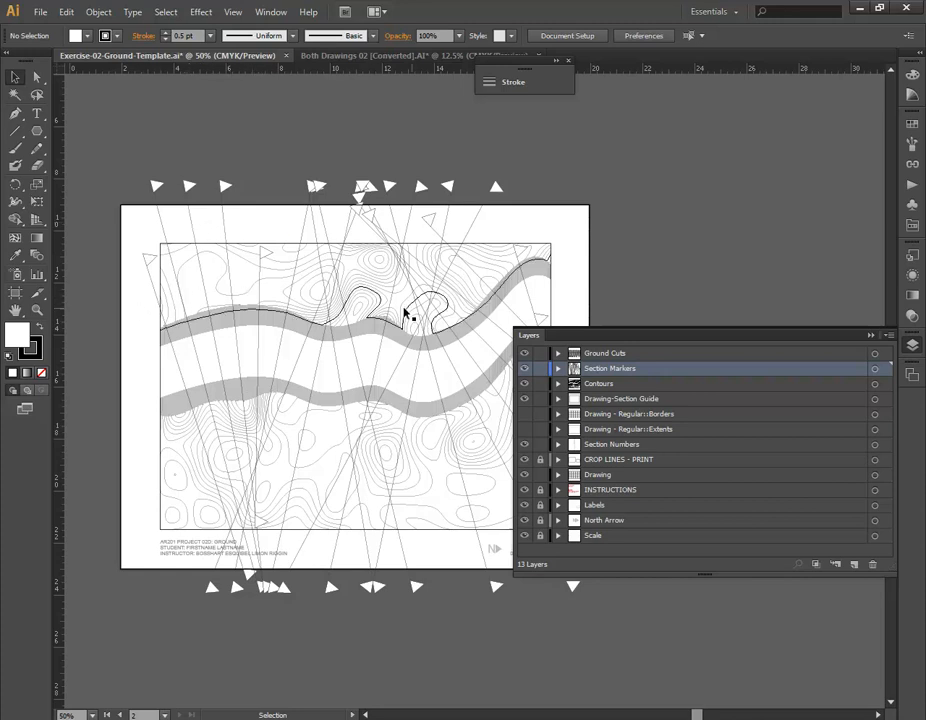
{"action": "left_click_drag", "start_coordinate": [378, 441], "coordinate": [366, 414]}
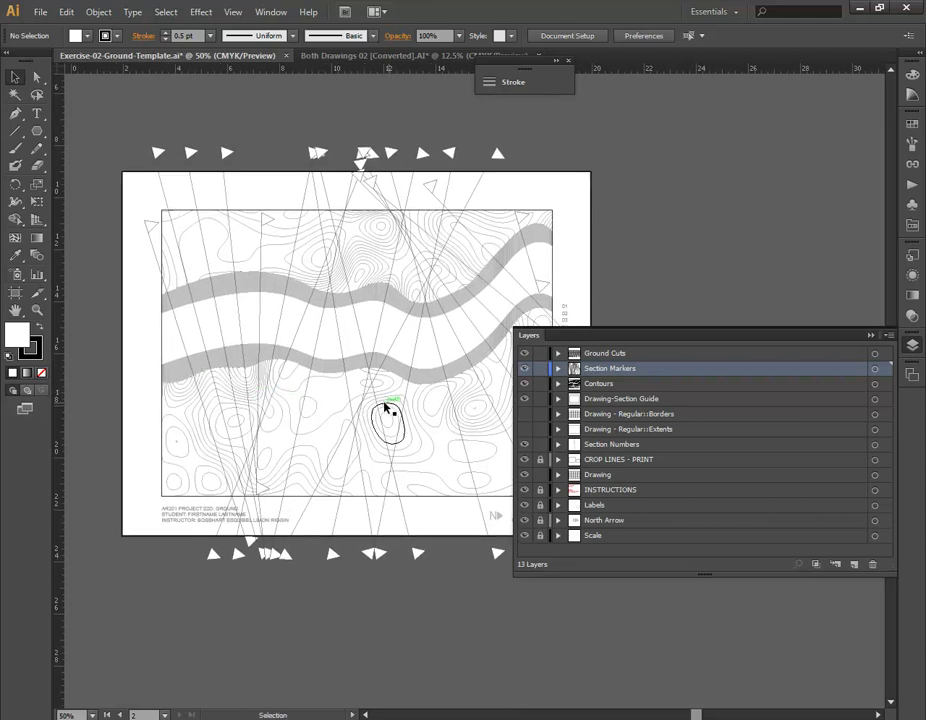
{"action": "left_click_drag", "start_coordinate": [434, 444], "coordinate": [289, 490]}
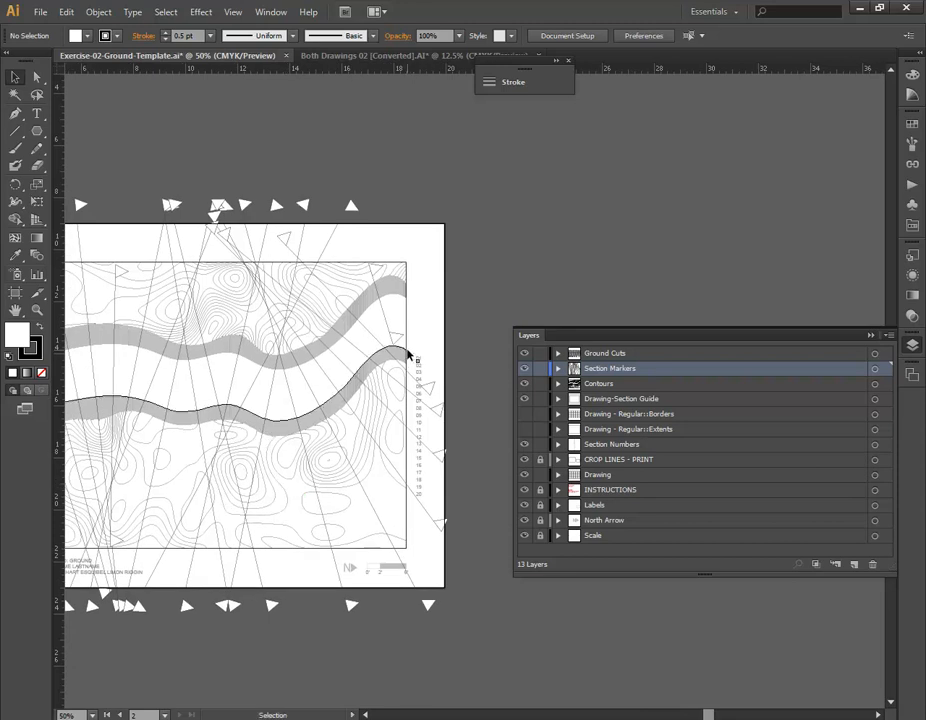
{"action": "scroll", "coordinate": [424, 377], "scroll_direction": "up", "scroll_amount": 2, "text": "alt"}
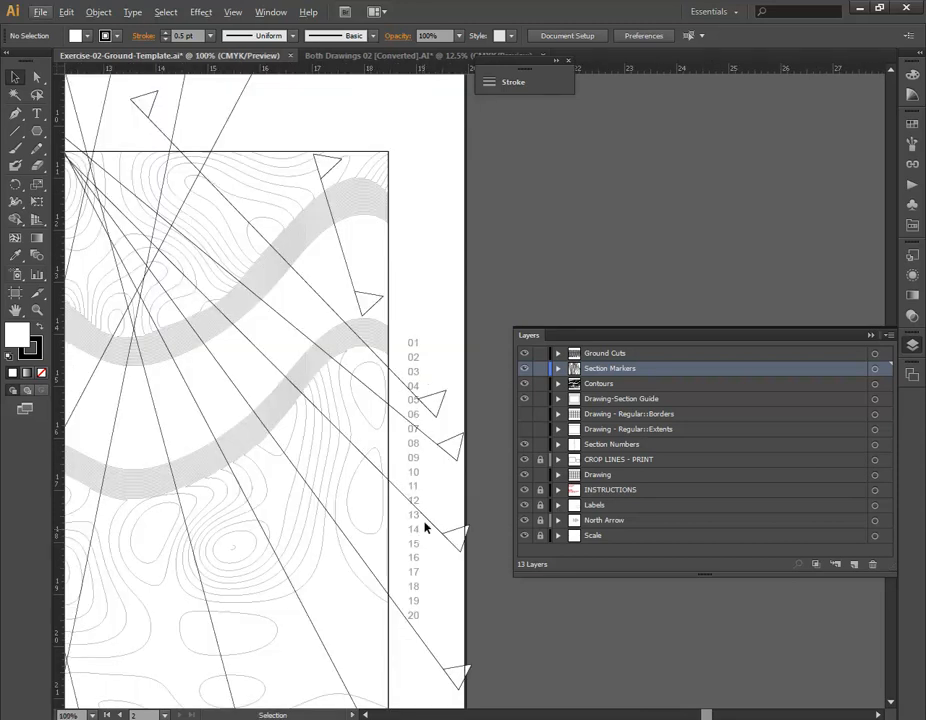
- Try placing section number 20 in the marker triangle at the lower end of the short section line near the plan's right border
{"action": "mouse_move", "coordinate": [416, 620]}
{"action": "left_mouse_down"}
{"action": "mouse_move", "coordinate": [415, 672]}
{"action": "mouse_move", "coordinate": [385, 348]}
{"action": "mouse_move", "coordinate": [367, 305]}
{"action": "left_mouse_up"}
{"action": "scroll", "coordinate": [369, 302], "scroll_direction": "up", "scroll_amount": 4, "text": "alt"}
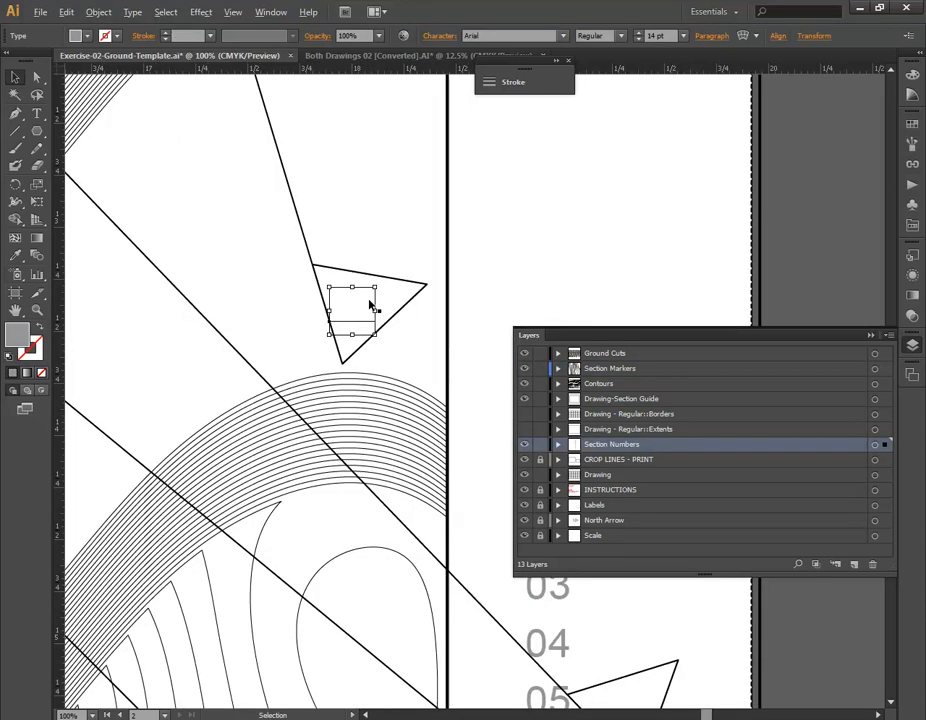
{"action": "left_click", "coordinate": [416, 261]}
{"action": "scroll", "coordinate": [403, 276], "scroll_direction": "down", "scroll_amount": 8, "text": "alt"}
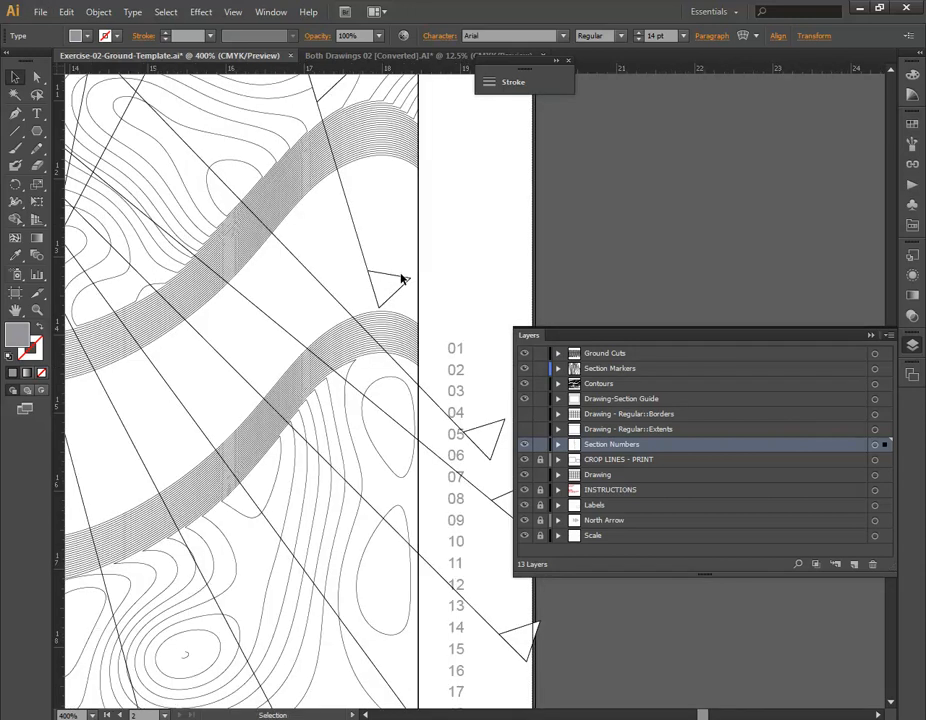
{"action": "scroll", "coordinate": [445, 443], "scroll_direction": "up", "scroll_amount": 4, "text": "alt"}
{"action": "scroll", "coordinate": [443, 500], "scroll_direction": "up", "scroll_amount": 2, "text": "alt"}
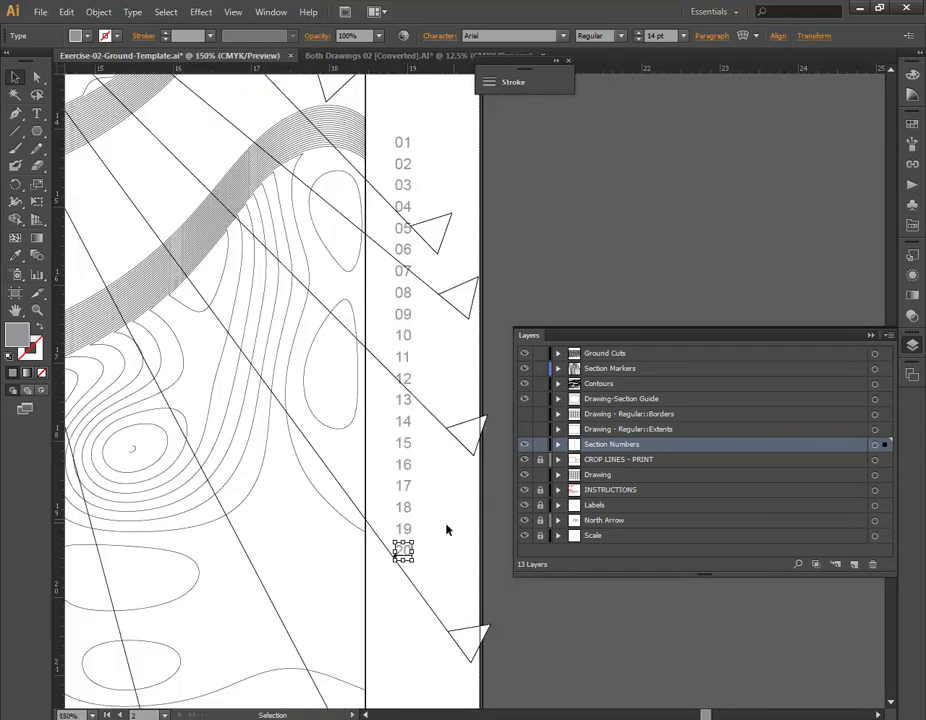
- Move the Section Numbers layer above all other layers and place number 20 inside the short section line's lower marker triangle
{"action": "left_click_drag", "start_coordinate": [600, 452], "coordinate": [597, 348]}
{"action": "scroll", "coordinate": [438, 539], "scroll_direction": "up", "scroll_amount": 2}
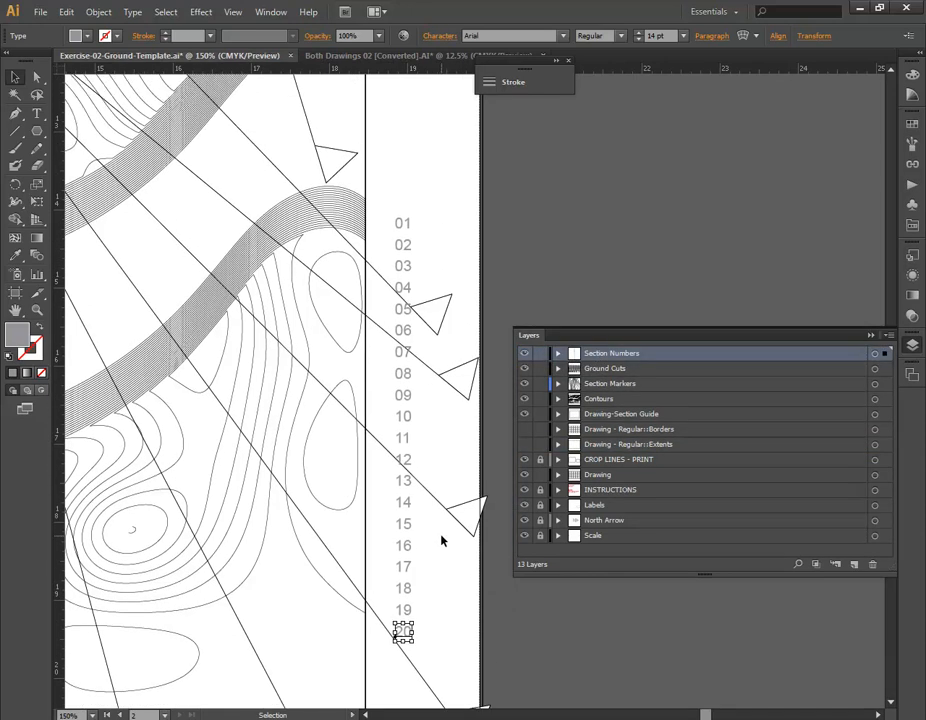
{"action": "left_click_drag", "start_coordinate": [403, 632], "coordinate": [336, 162]}
{"action": "left_click", "coordinate": [383, 138]}
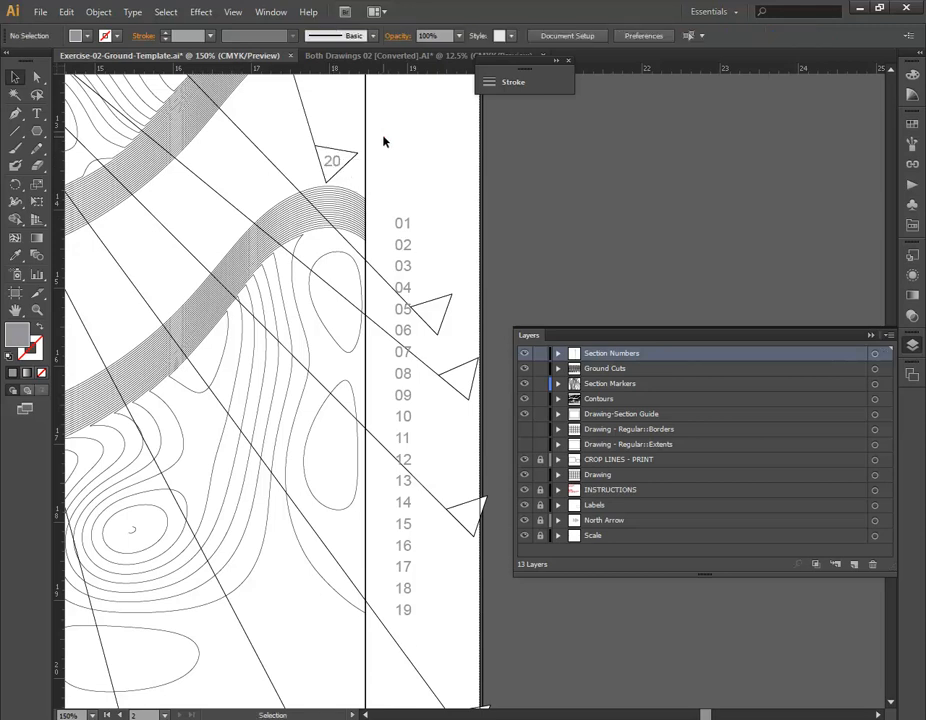
- Review the section markers and remaining numbers on the plan, and reread the label and line weight instructions beside the section sheet
{"action": "scroll", "coordinate": [415, 244], "scroll_direction": "down", "scroll_amount": 5, "text": "alt"}
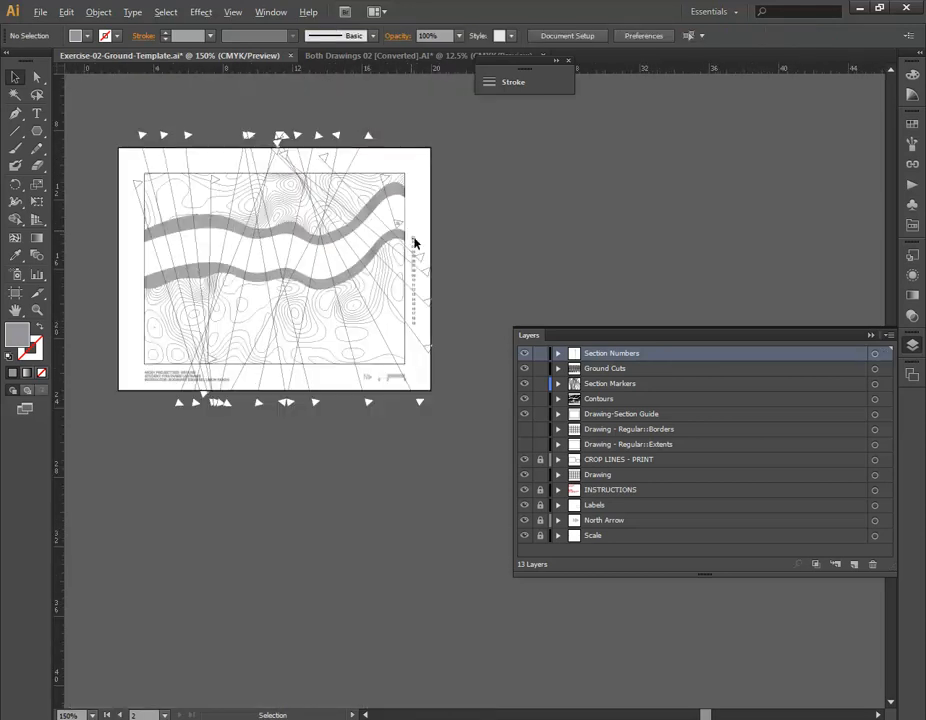
{"action": "scroll", "coordinate": [397, 218], "scroll_direction": "up", "scroll_amount": 4, "text": "alt"}
{"action": "scroll", "coordinate": [438, 256], "scroll_direction": "up", "scroll_amount": 2, "text": "alt"}
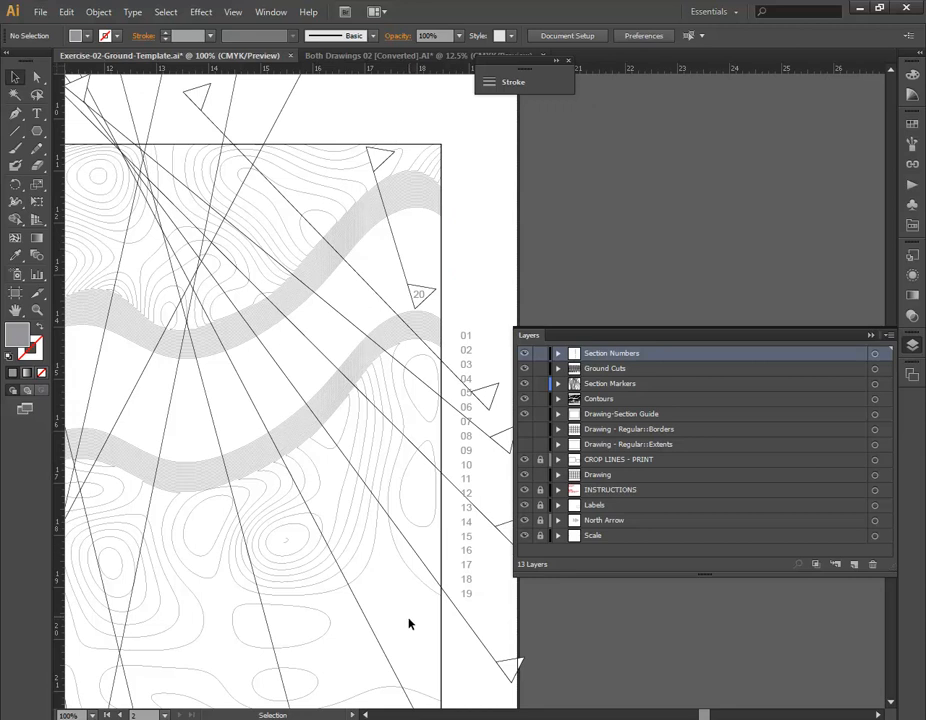
{"action": "scroll", "coordinate": [428, 344], "scroll_direction": "down", "scroll_amount": 2, "text": "alt"}
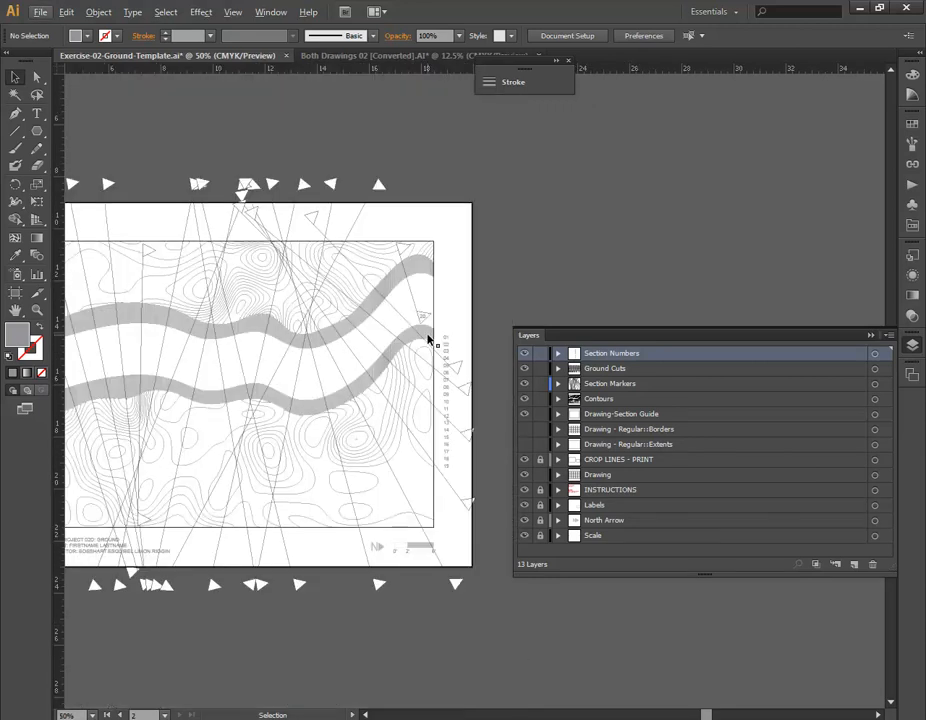
{"action": "left_click_drag", "start_coordinate": [282, 388], "coordinate": [415, 320]}
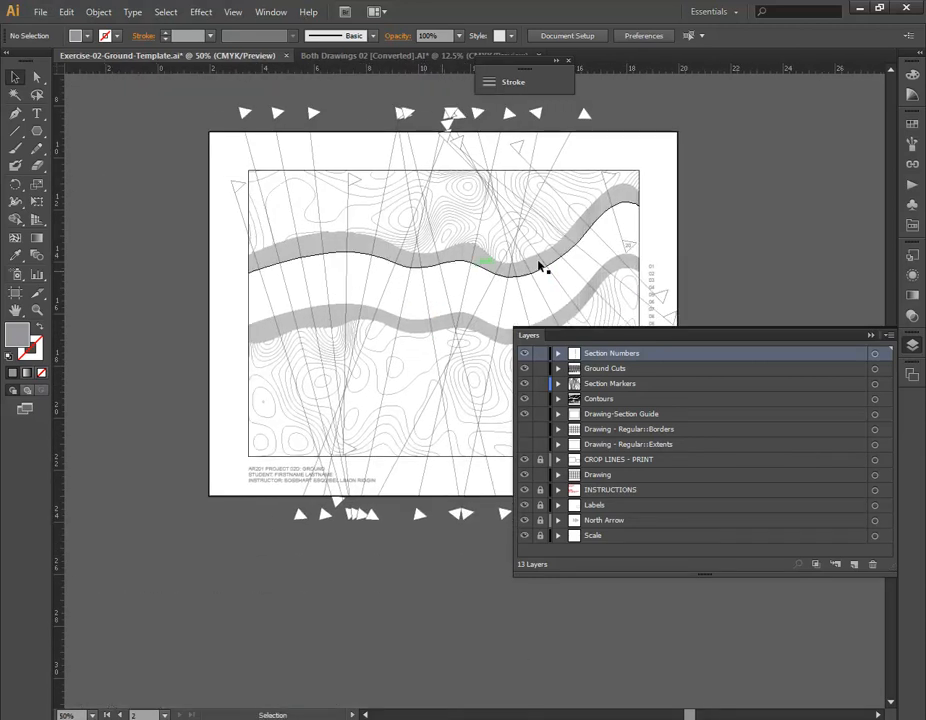
{"action": "scroll", "coordinate": [358, 292], "scroll_direction": "up", "scroll_amount": 2, "text": "alt"}
{"action": "left_click_drag", "start_coordinate": [663, 263], "coordinate": [561, 218]}
{"action": "left_click_drag", "start_coordinate": [283, 308], "coordinate": [439, 390]}
{"action": "left_click_drag", "start_coordinate": [345, 320], "coordinate": [466, 408]}
{"action": "left_click_drag", "start_coordinate": [271, 279], "coordinate": [456, 373]}
{"action": "left_click_drag", "start_coordinate": [279, 279], "coordinate": [419, 361]}
{"action": "left_click_drag", "start_coordinate": [378, 279], "coordinate": [374, 524]}
{"action": "left_click_drag", "start_coordinate": [376, 273], "coordinate": [320, 393]}
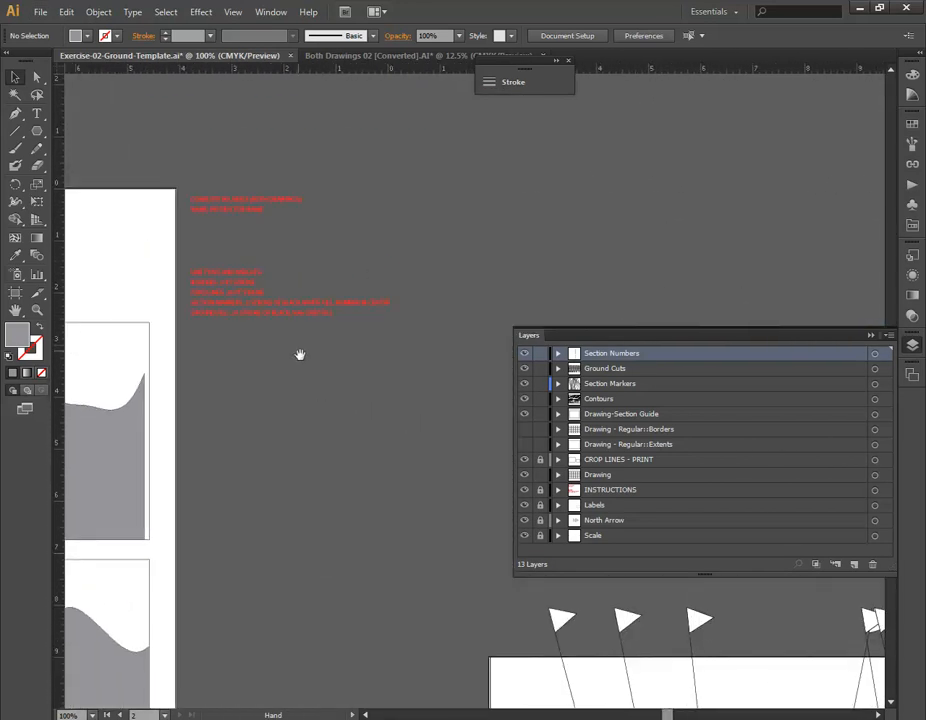
{"action": "scroll", "coordinate": [198, 282], "scroll_direction": "up", "scroll_amount": 1}
{"action": "scroll", "coordinate": [198, 282], "scroll_direction": "up", "scroll_amount": 2, "text": "alt"}
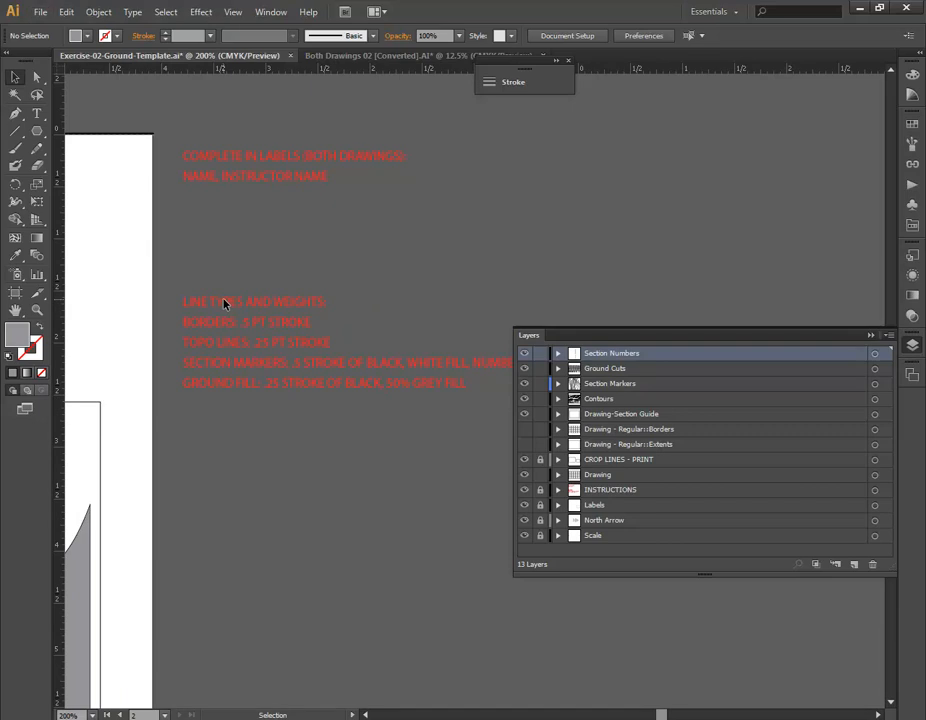
{"action": "scroll", "coordinate": [224, 304], "scroll_direction": "down", "scroll_amount": 5, "text": "alt"}
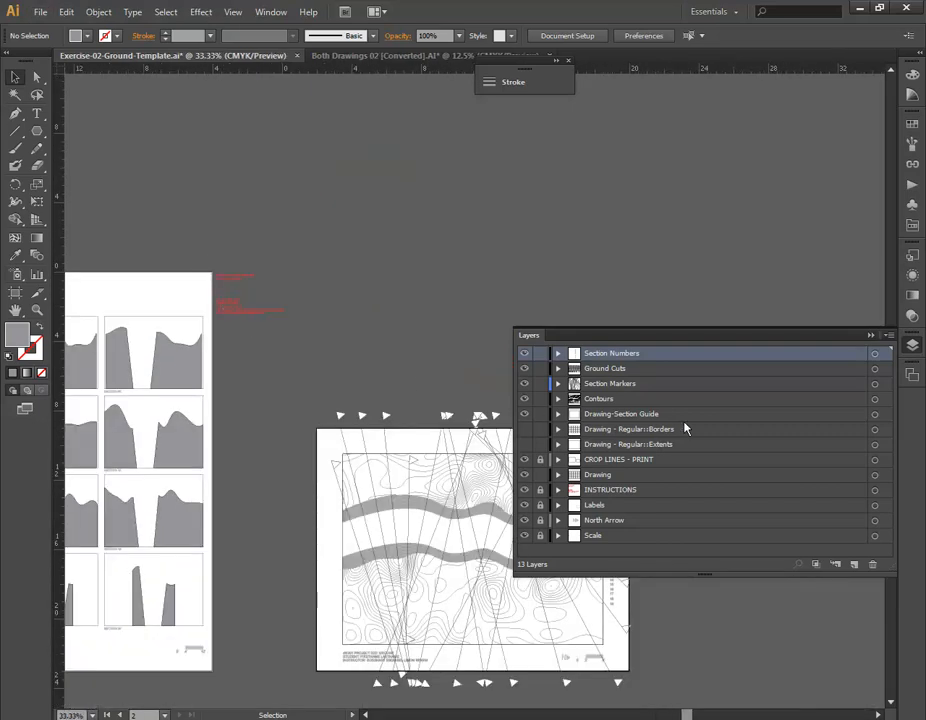
- Turn on the Drawing - Regular::Borders and Drawing - Regular::Extents layers and inspect the contents of the Drawing::Borders sublayer
{"action": "left_click", "coordinate": [559, 430]}
{"action": "left_click", "coordinate": [559, 429]}
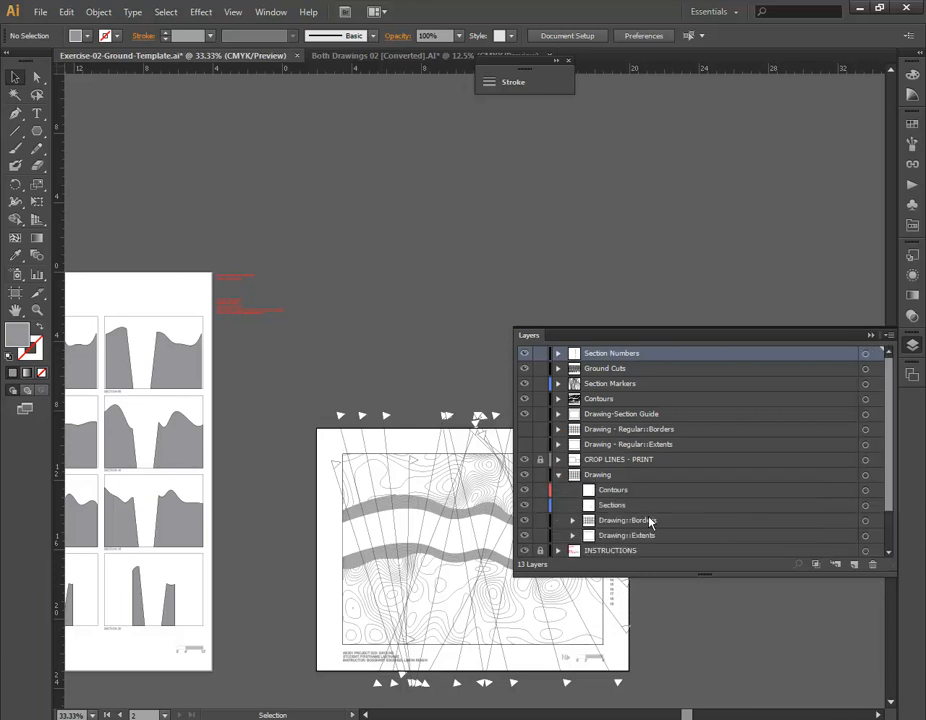
{"action": "left_click", "coordinate": [867, 521]}
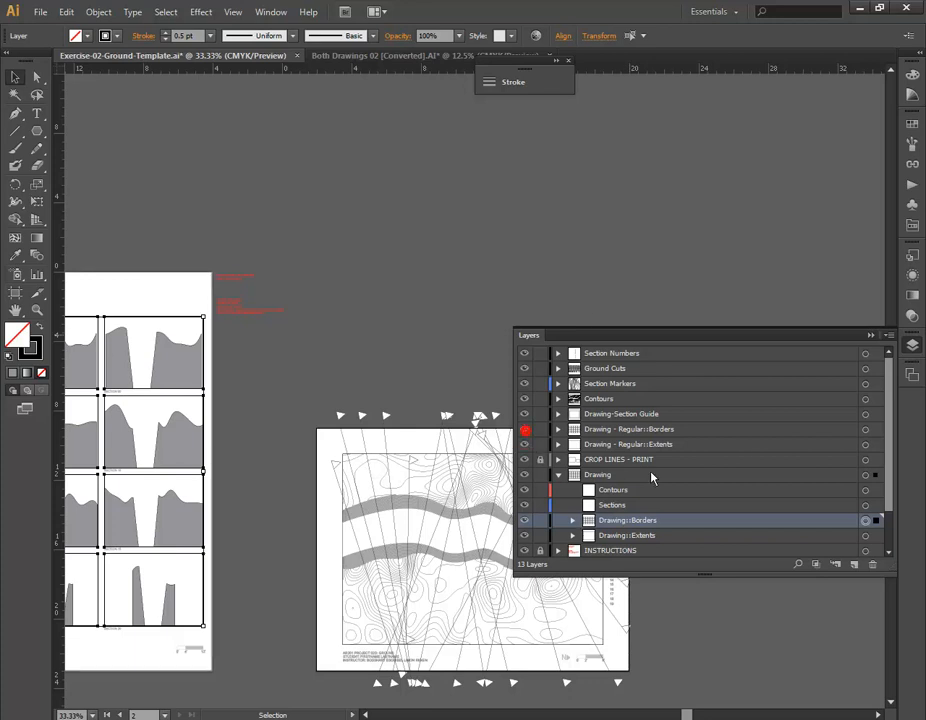
{"action": "scroll", "coordinate": [884, 497], "scroll_direction": "down", "scroll_amount": 3}
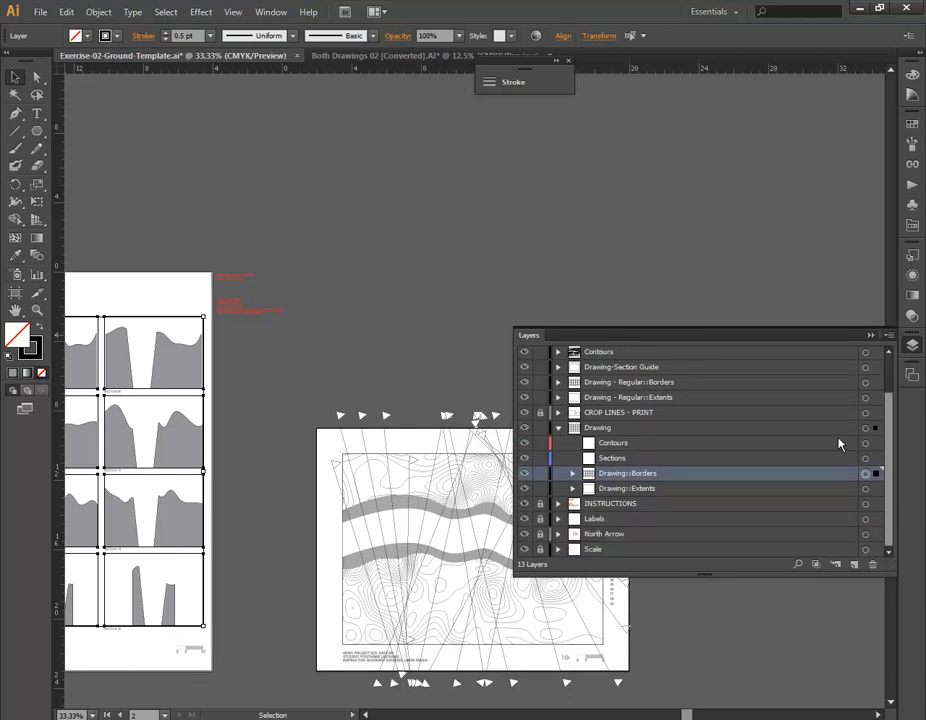
{"action": "left_click", "coordinate": [707, 643]}
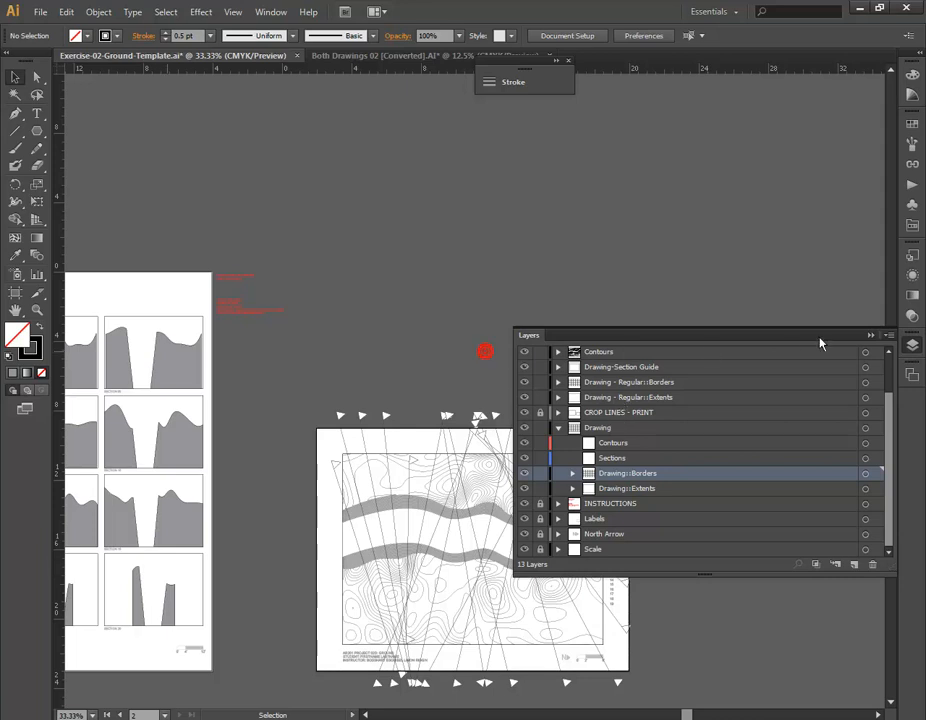
{"action": "left_click", "coordinate": [870, 335]}
- Examine the two artboards holding the section sheet and the contour plan
{"action": "key", "text": "space"}
{"action": "left_click_drag", "start_coordinate": [337, 309], "coordinate": [533, 217]}
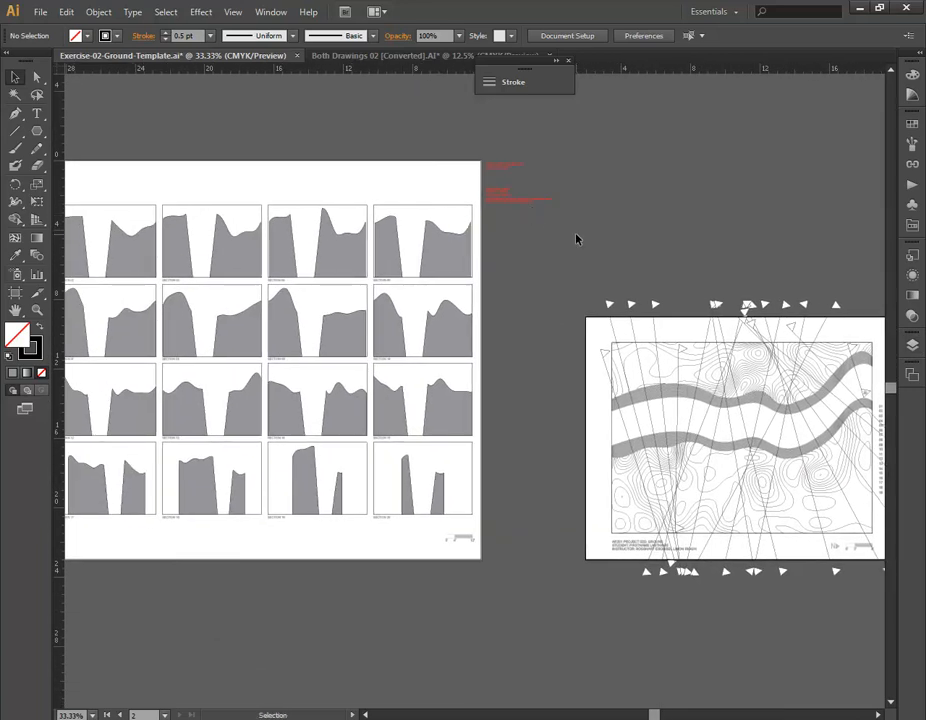
{"action": "scroll", "coordinate": [575, 240], "scroll_direction": "down", "scroll_amount": 2, "text": "alt"}
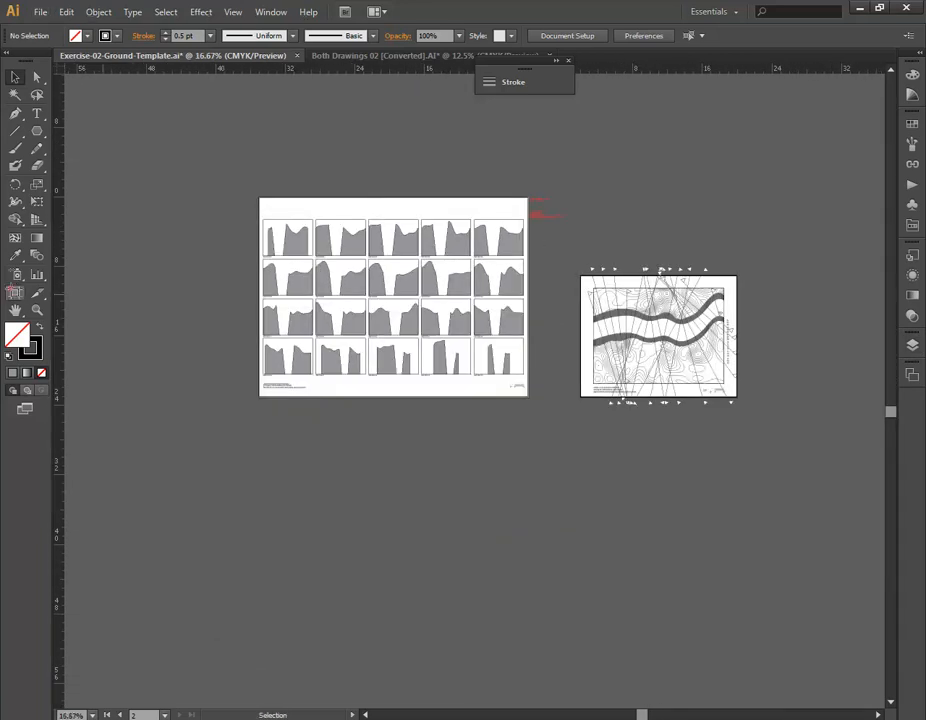
{"action": "left_click", "coordinate": [15, 292]}
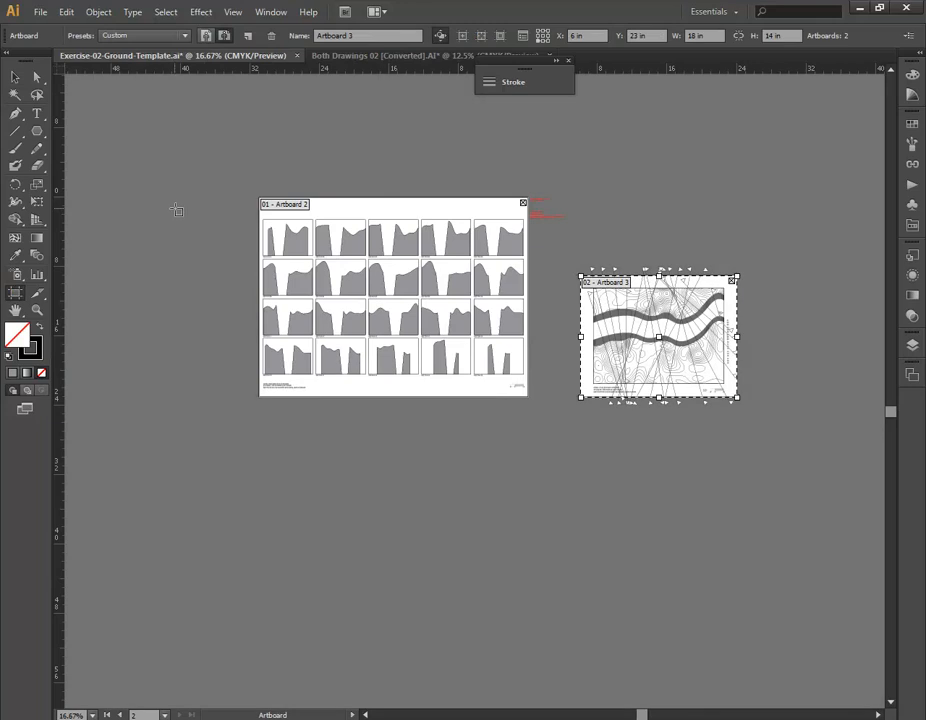
{"action": "key", "text": "Escape"}
- Look through the file formats offered for exporting the document, and leave without exporting
{"action": "left_click", "coordinate": [37, 12]}
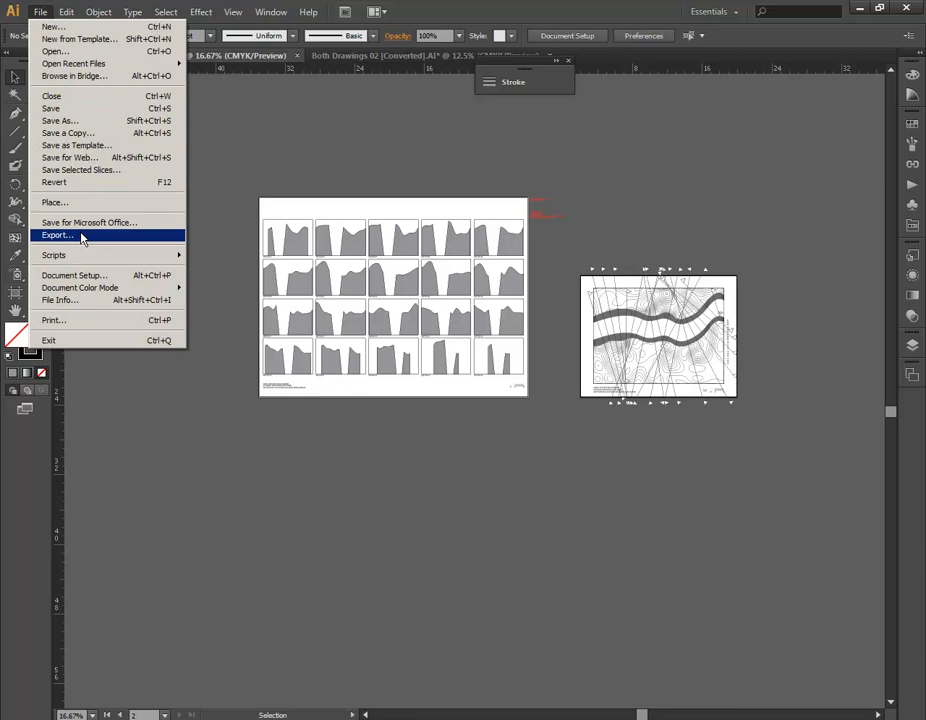
{"action": "left_click", "coordinate": [83, 238]}
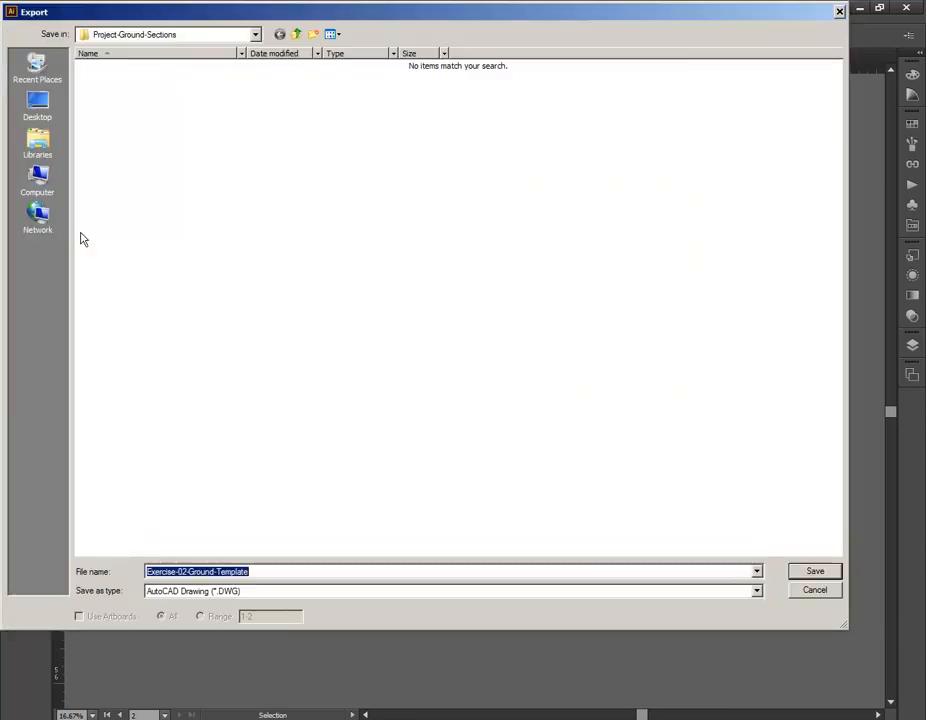
{"action": "left_click", "coordinate": [757, 593]}
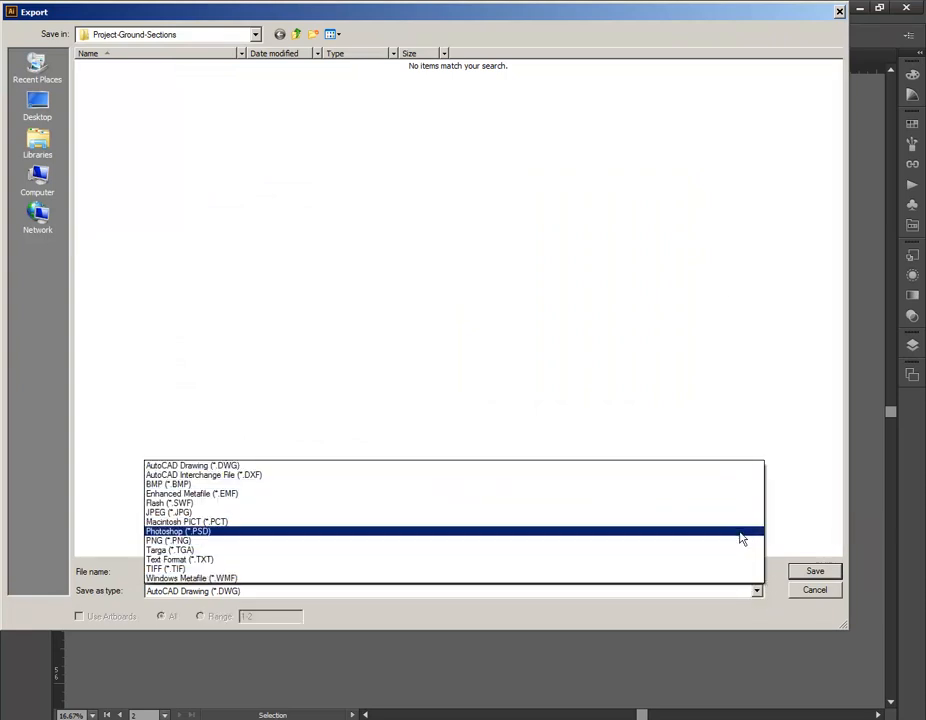
{"action": "key", "text": "Escape"}
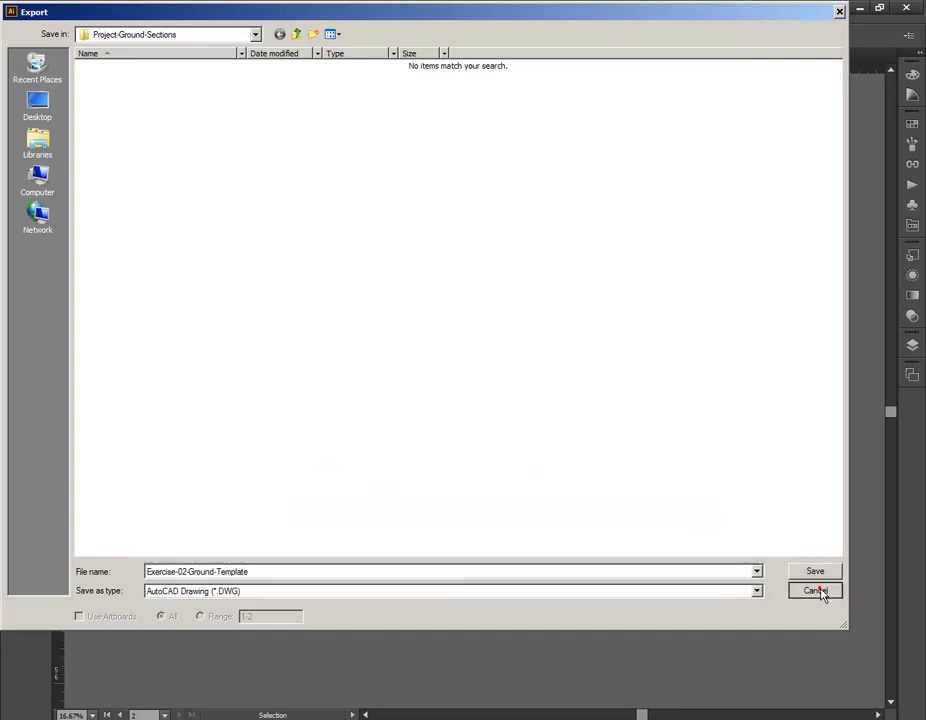
{"action": "left_click", "coordinate": [817, 591]}
- Review the print settings for the document's artboards, and leave without printing
{"action": "left_click", "coordinate": [44, 15]}
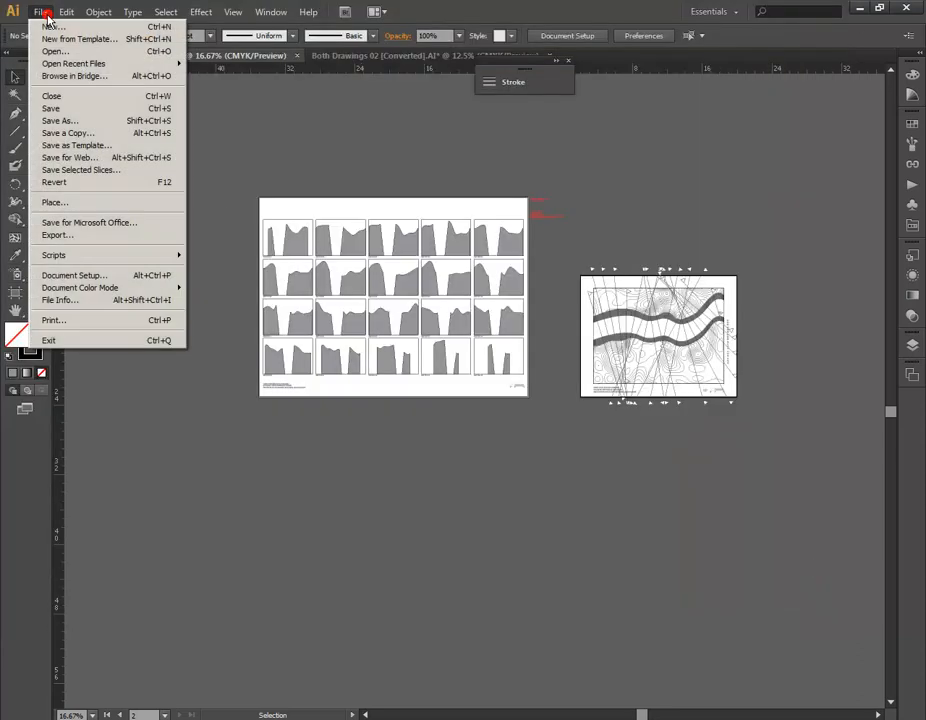
{"action": "left_click", "coordinate": [99, 323]}
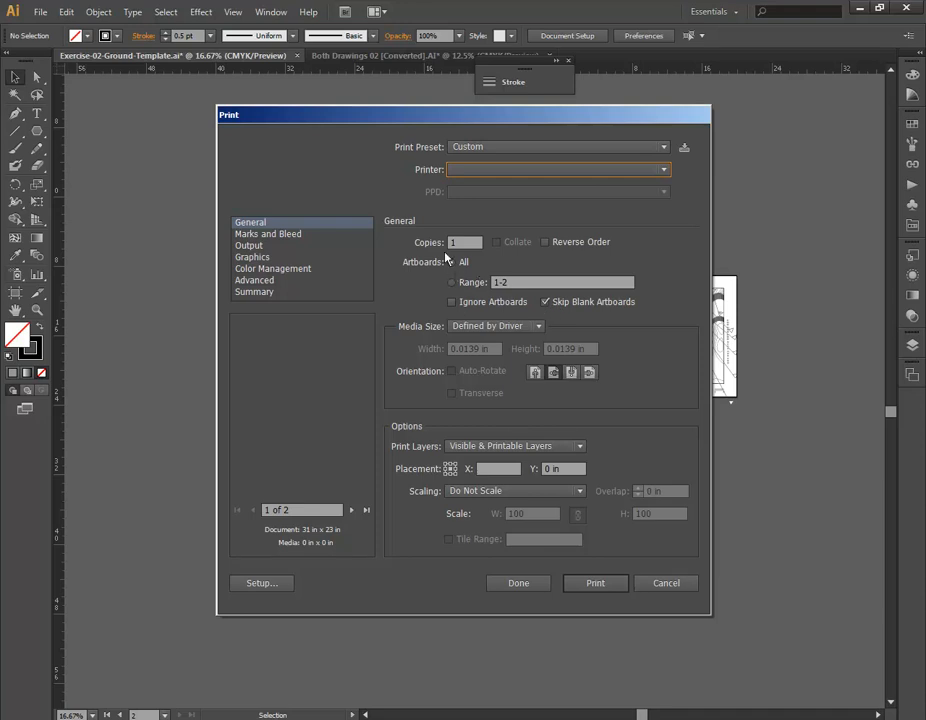
{"action": "left_click", "coordinate": [663, 588]}
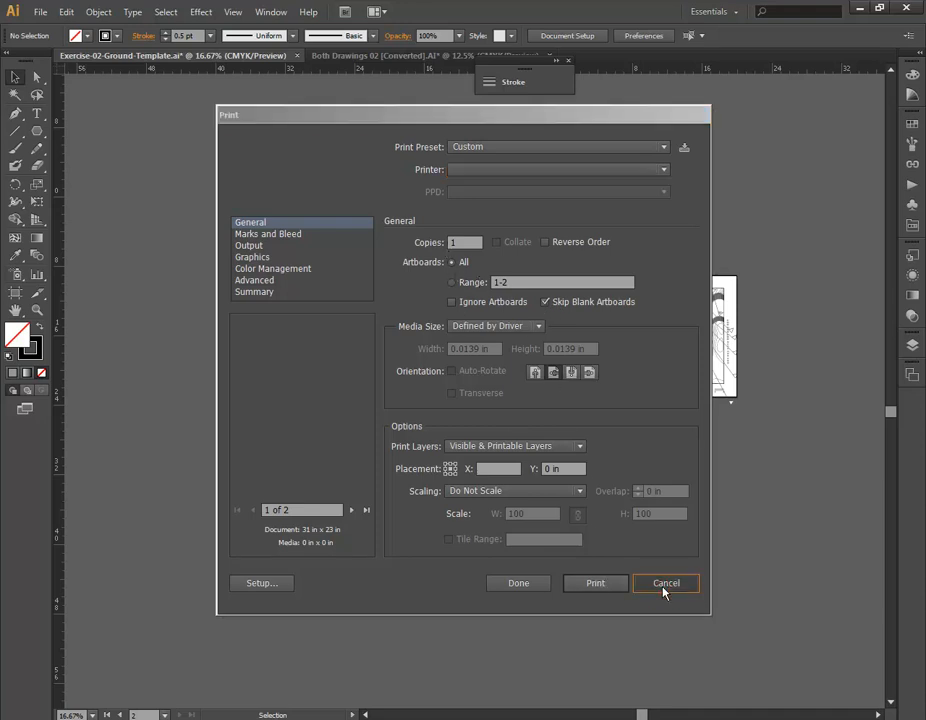
{"action": "left_click", "coordinate": [664, 586]}
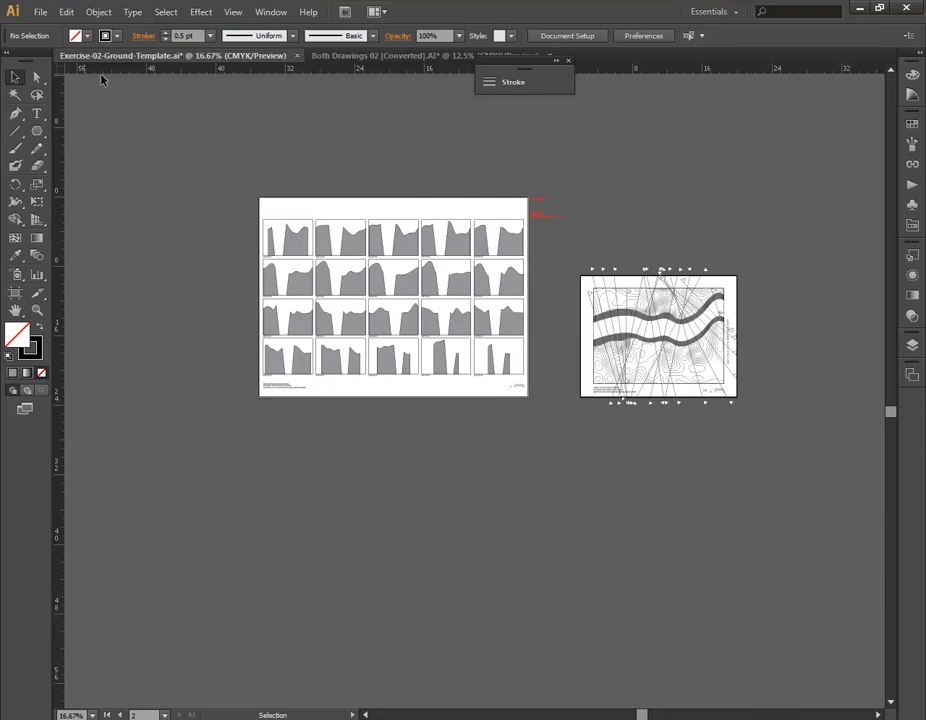
- Try setting up a copy of the document in Adobe PDF format covering all artboards
{"action": "left_click", "coordinate": [40, 11]}
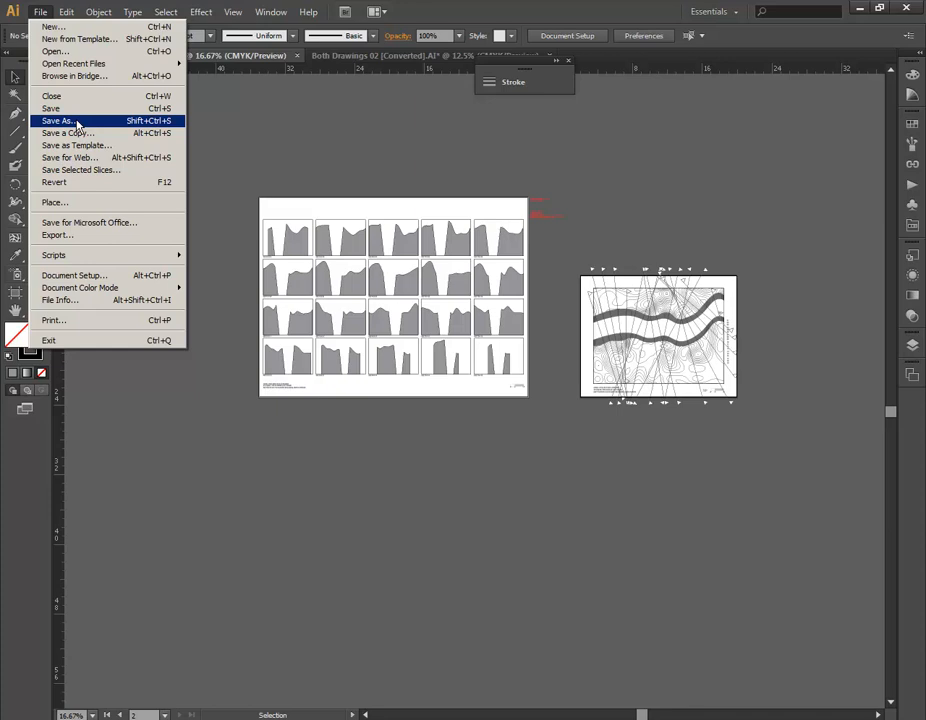
{"action": "left_click", "coordinate": [83, 132]}
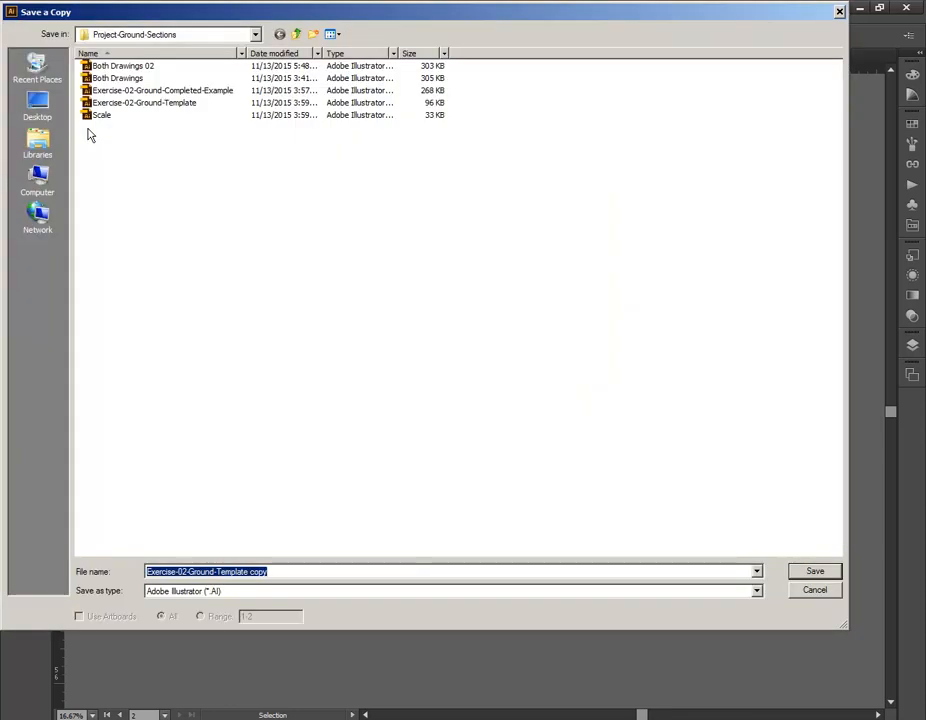
{"action": "left_click", "coordinate": [756, 589]}
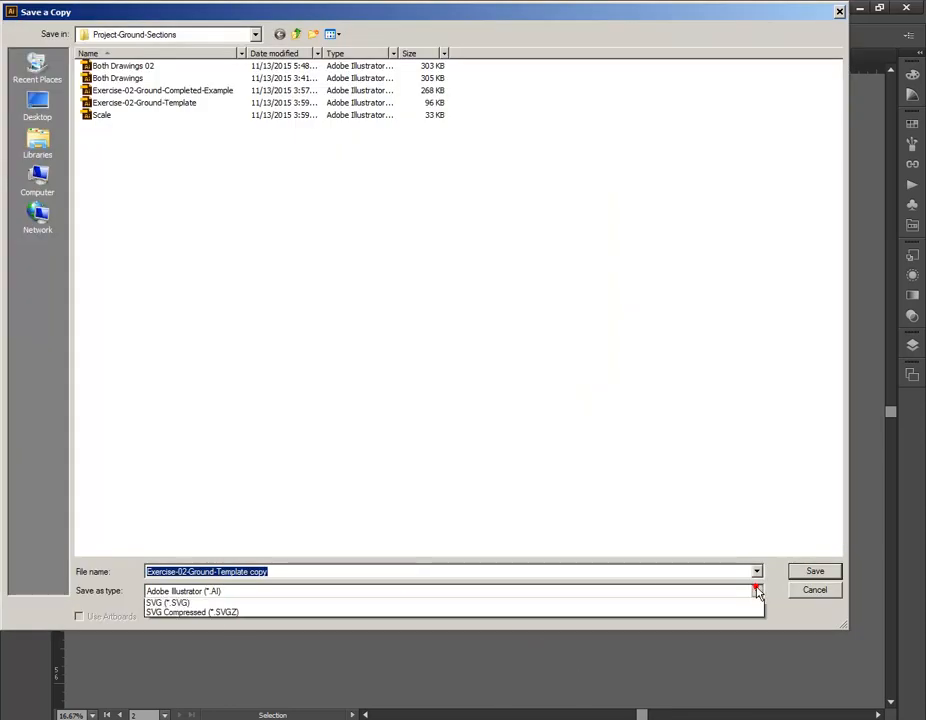
{"action": "left_click", "coordinate": [374, 624]}
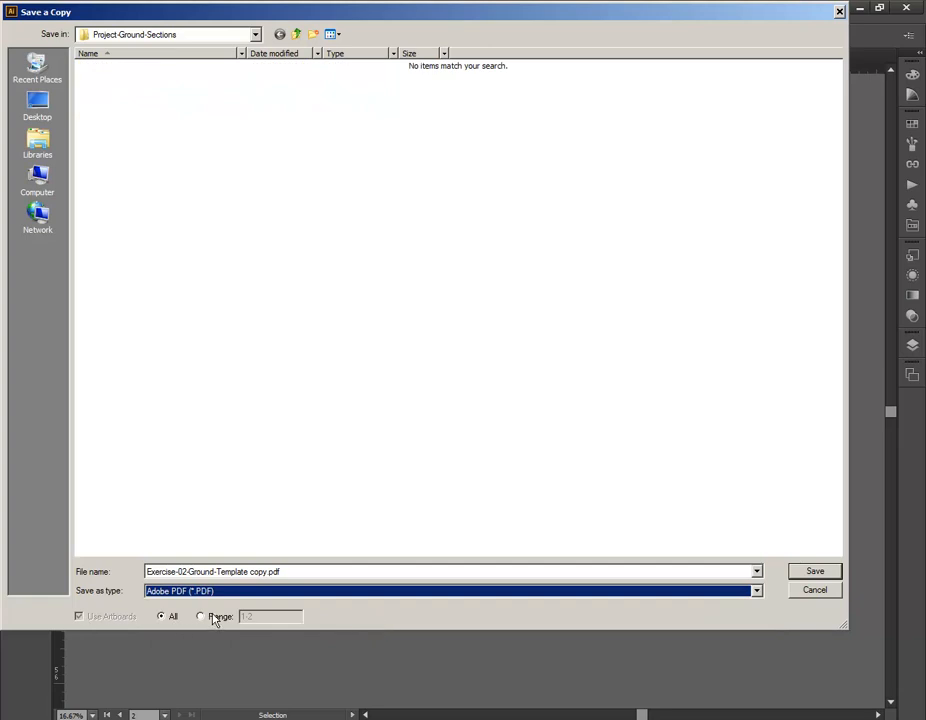
{"action": "left_click", "coordinate": [213, 617]}
{"action": "left_click", "coordinate": [173, 617]}
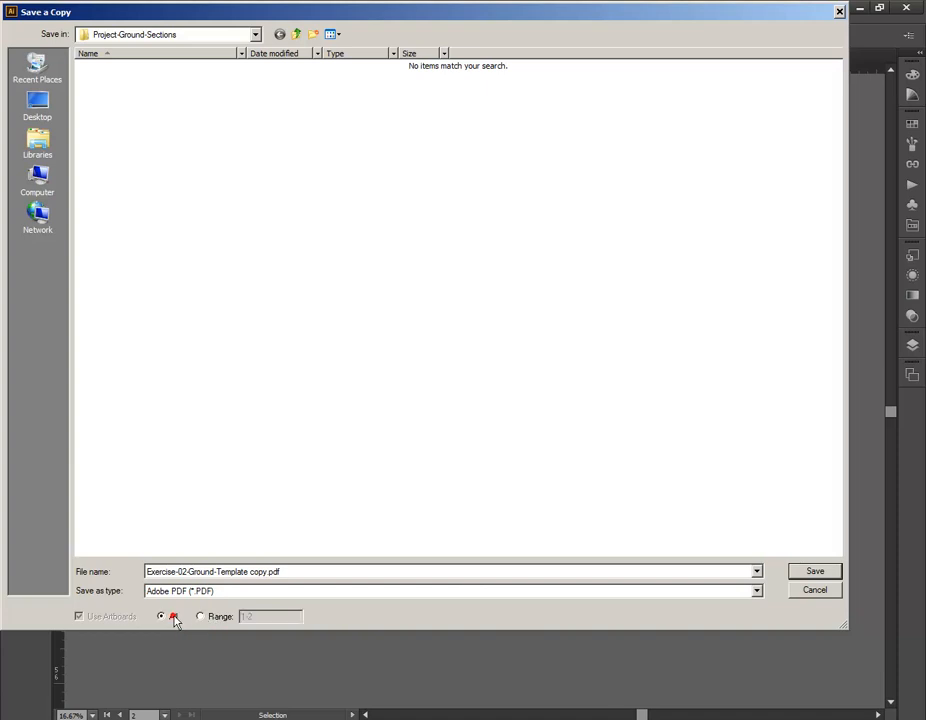
{"action": "left_click", "coordinate": [718, 616]}
{"action": "left_click", "coordinate": [828, 594]}
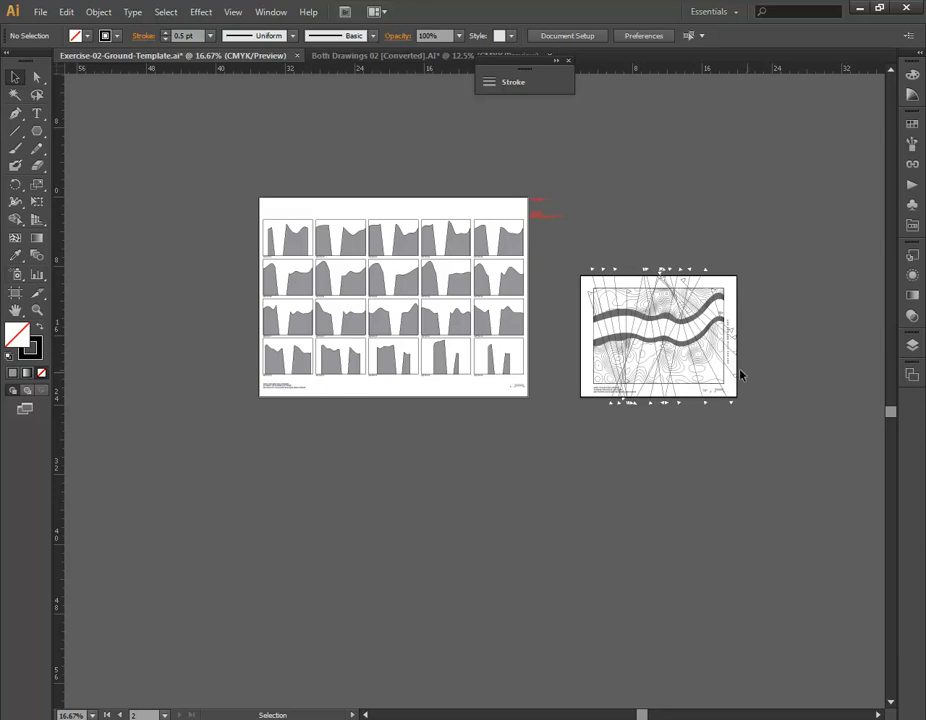
- Check the stroke weight of the rectangular border around the contour plan
{"action": "scroll", "coordinate": [713, 372], "scroll_direction": "up", "scroll_amount": 3, "text": "alt"}
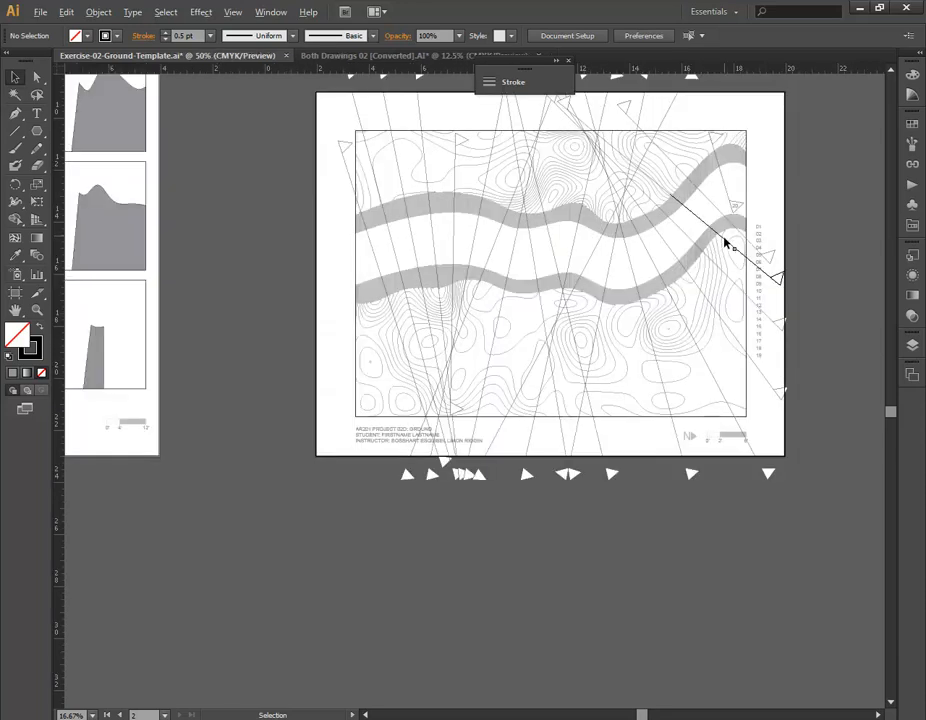
{"action": "scroll", "coordinate": [725, 242], "scroll_direction": "up", "scroll_amount": 1, "text": "alt"}
{"action": "key", "text": "space"}
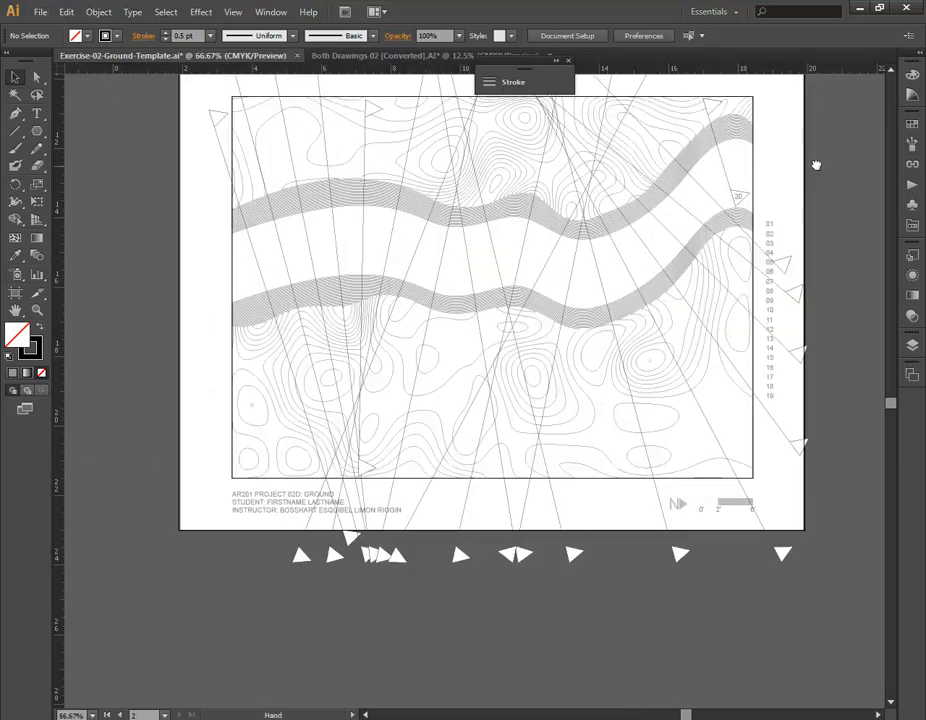
{"action": "left_click_drag", "start_coordinate": [816, 164], "coordinate": [812, 269]}
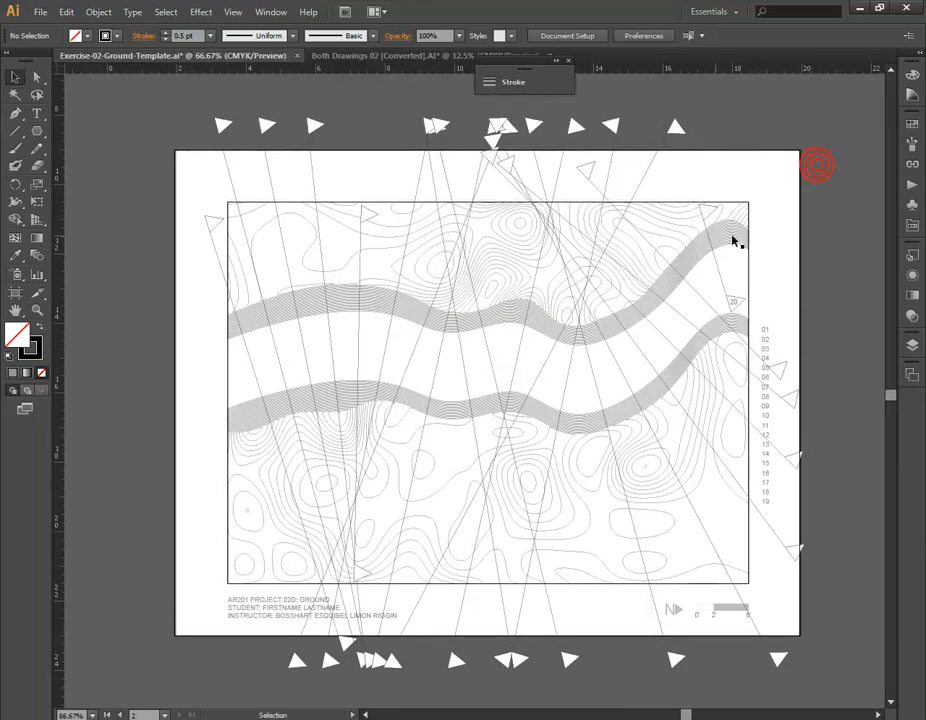
{"action": "left_click", "coordinate": [247, 206]}
{"action": "left_click", "coordinate": [234, 372]}
{"action": "left_click", "coordinate": [228, 372]}
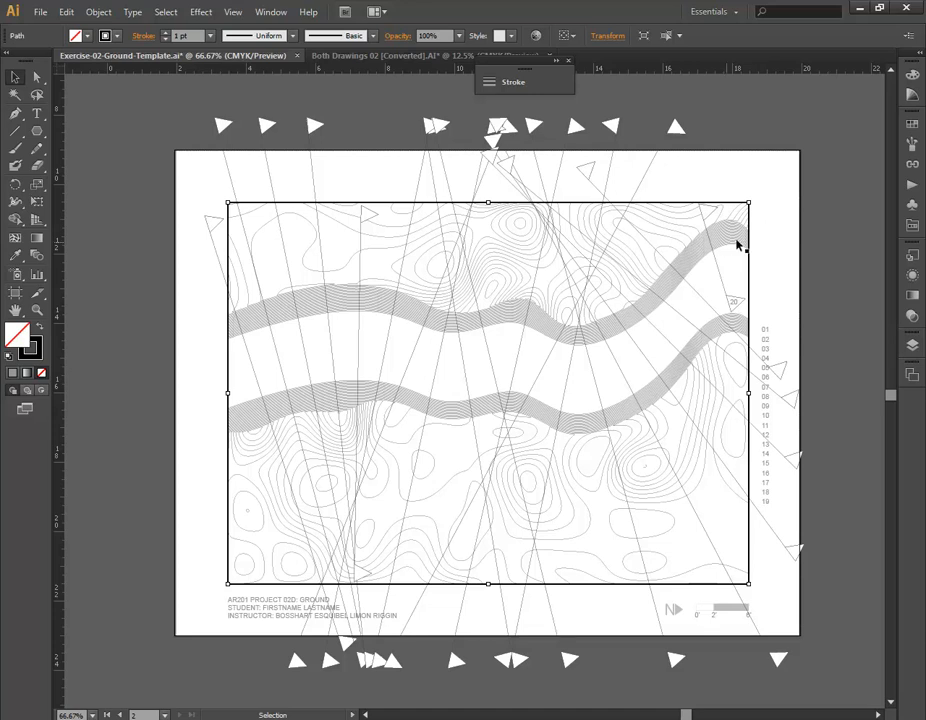
- Check the fill and stroke weight of the short section line and its marker triangles near the plan's right border
{"action": "scroll", "coordinate": [713, 229], "scroll_direction": "up", "scroll_amount": 3, "text": "alt"}
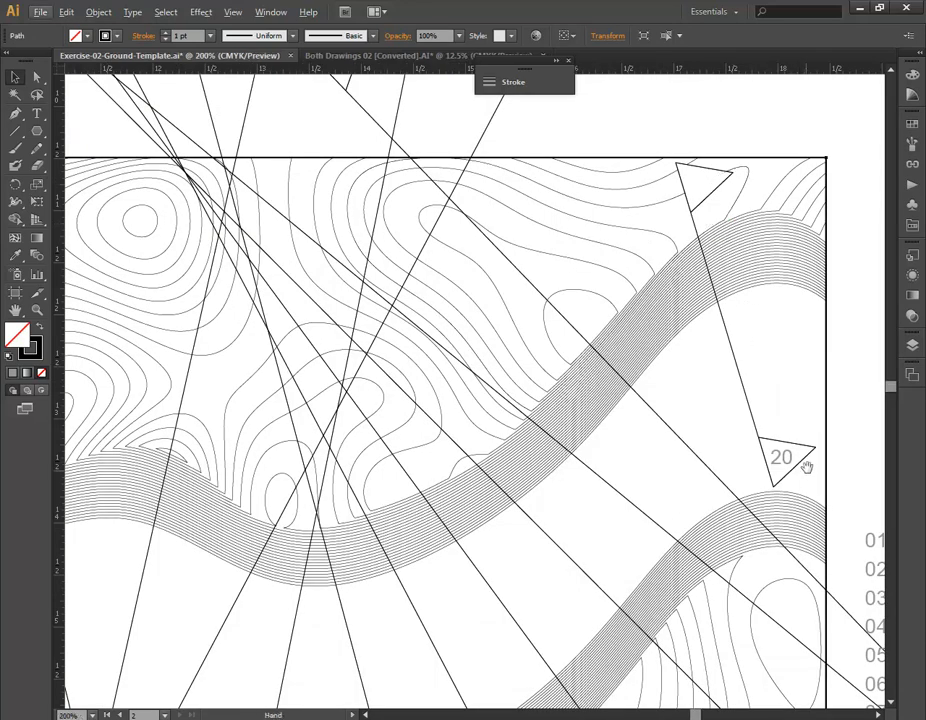
{"action": "left_click_drag", "start_coordinate": [808, 462], "coordinate": [643, 422]}
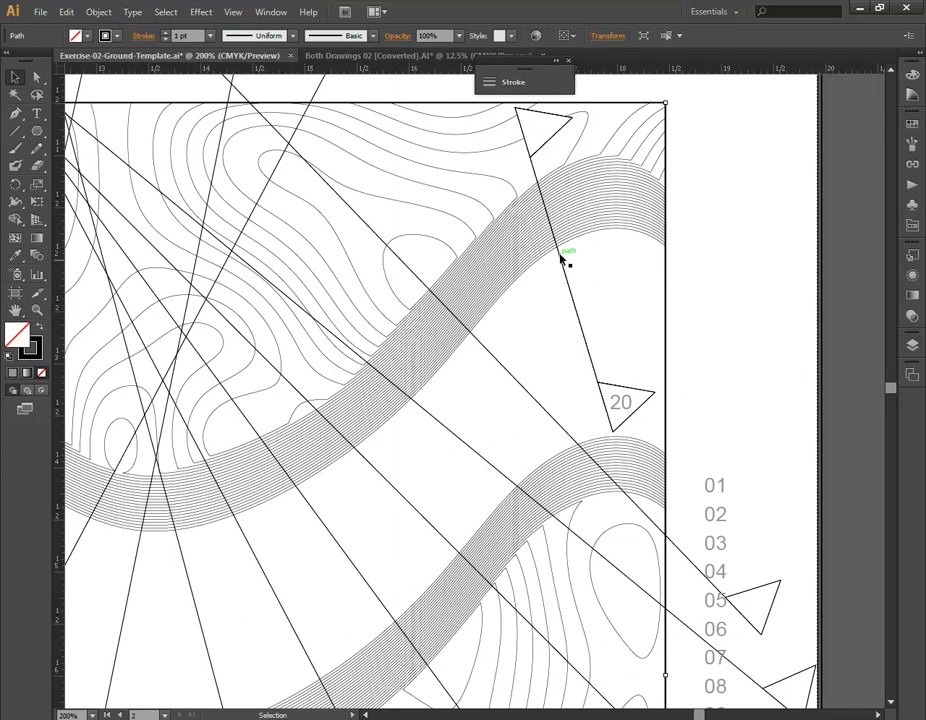
{"action": "left_click", "coordinate": [546, 145]}
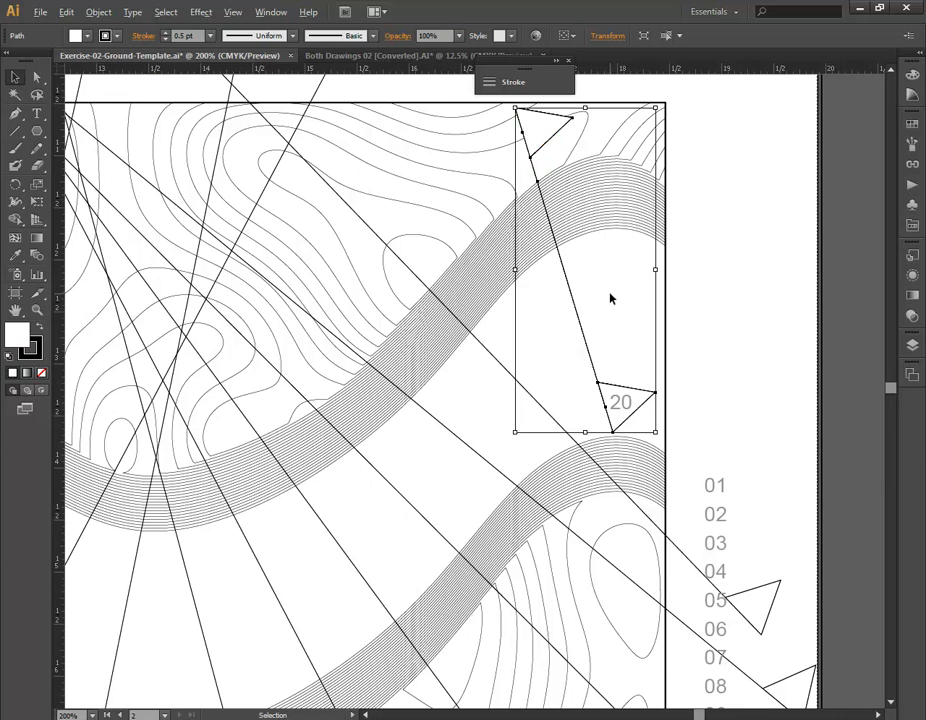
{"action": "scroll", "coordinate": [611, 298], "scroll_direction": "down", "scroll_amount": 3, "text": "alt"}
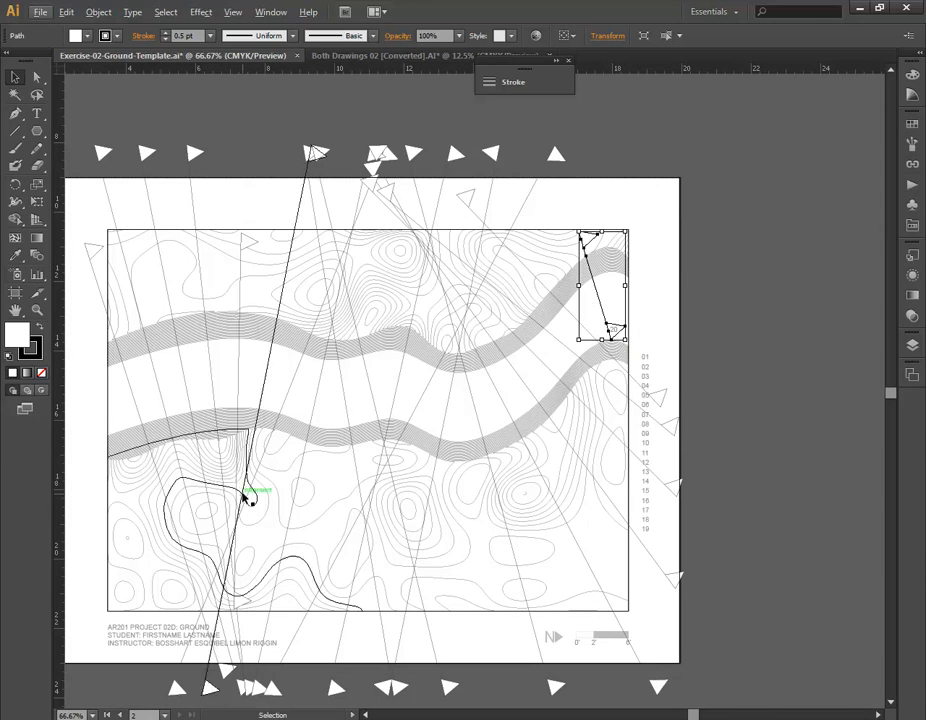
{"action": "left_click_drag", "start_coordinate": [491, 281], "coordinate": [584, 244]}
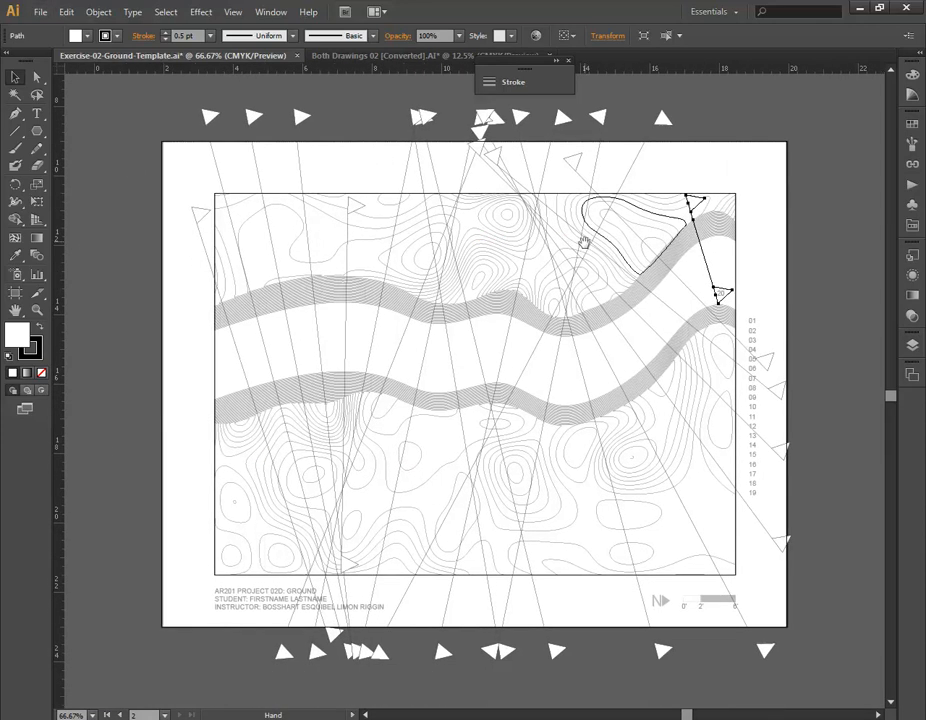
{"action": "left_click", "coordinate": [101, 218]}
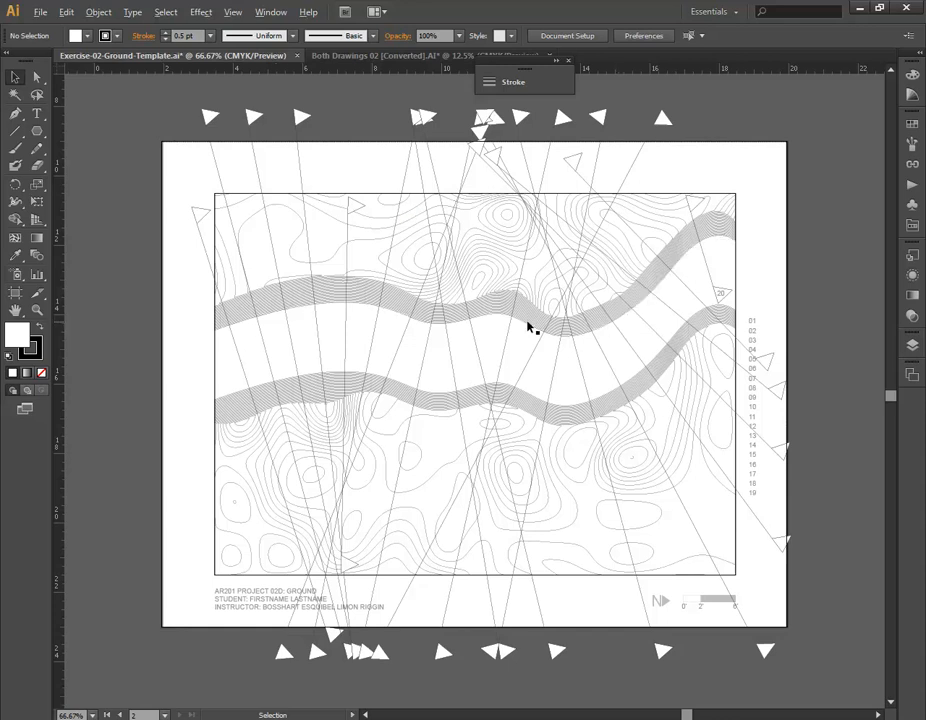
- Select section number 20 in the lower marker triangle to inspect its type settings
{"action": "scroll", "coordinate": [527, 326], "scroll_direction": "down", "scroll_amount": 1, "text": "alt"}
{"action": "scroll", "coordinate": [755, 181], "scroll_direction": "up", "scroll_amount": 1, "text": "alt"}
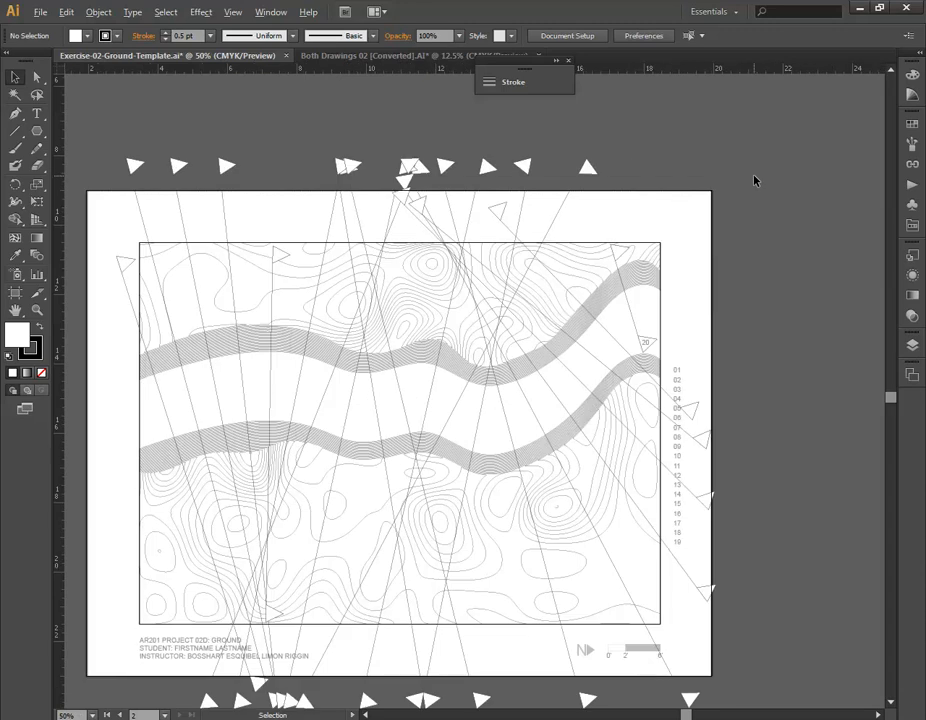
{"action": "left_click", "coordinate": [757, 178]}
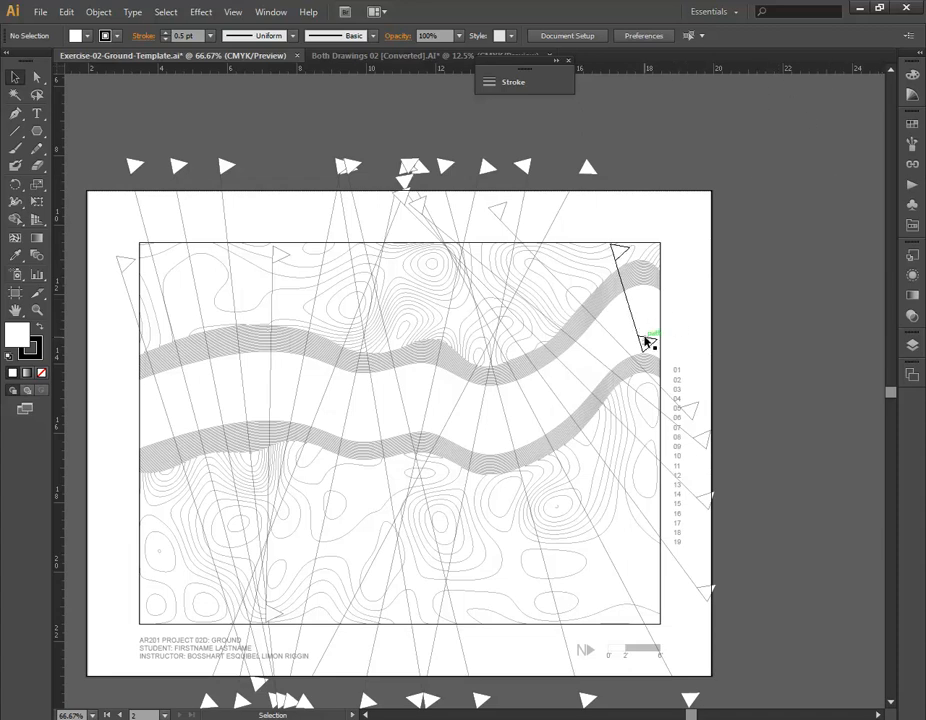
{"action": "scroll", "coordinate": [640, 348], "scroll_direction": "up", "scroll_amount": 2, "text": "alt"}
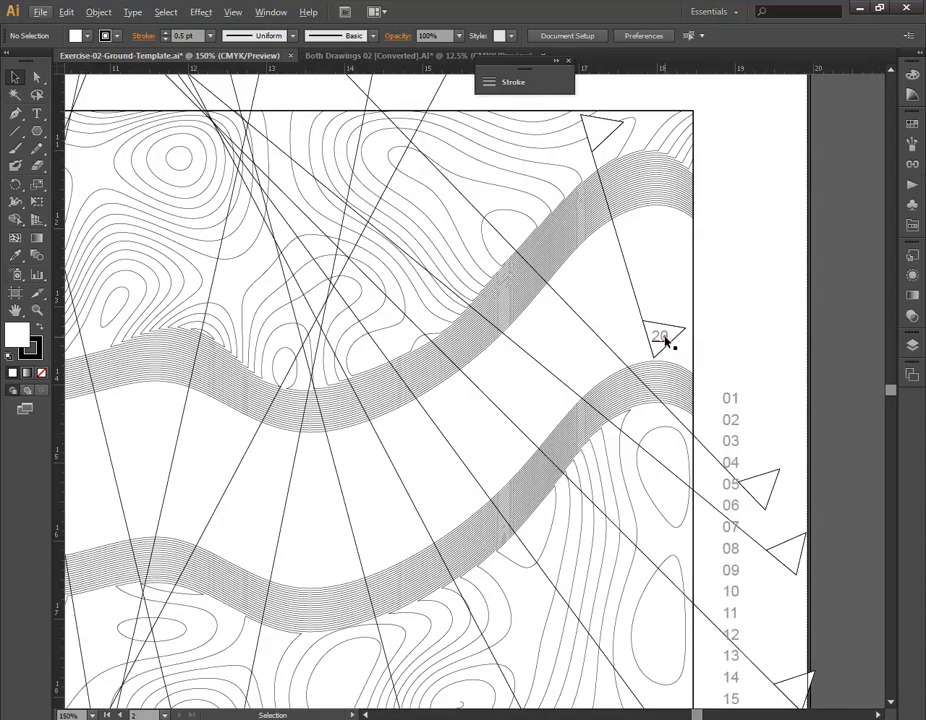
{"action": "left_click", "coordinate": [666, 341]}
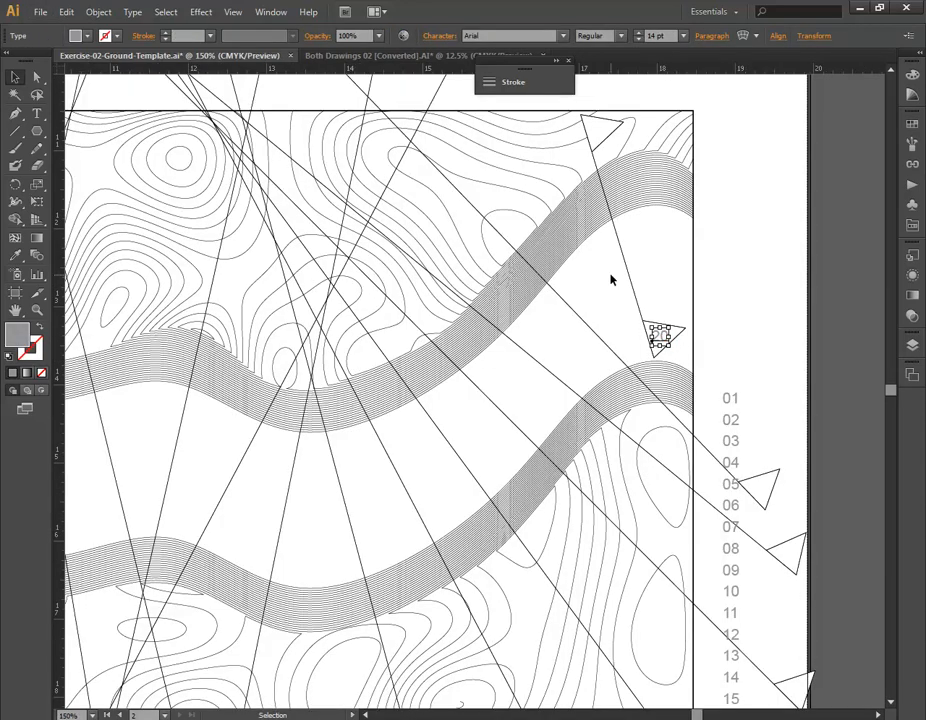